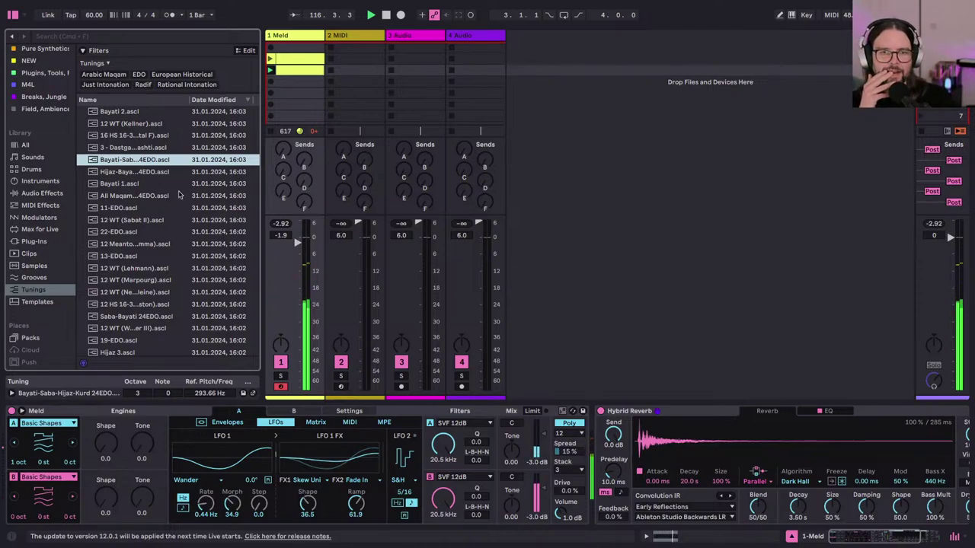
# Step: Undo the Bayati-Saba-Hijaz-Kurd tuning and load the Bayati 1.ascl tuning in its place
pyautogui.press('super+z')
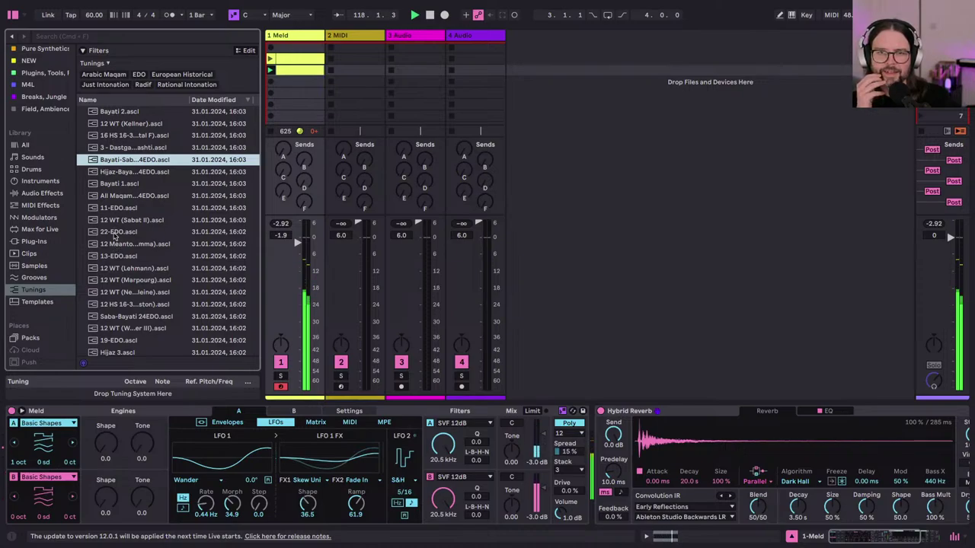
pyautogui.scroll(-1, 115, 232)
pyautogui.click(120, 183)
pyautogui.doubleClick(120, 183)
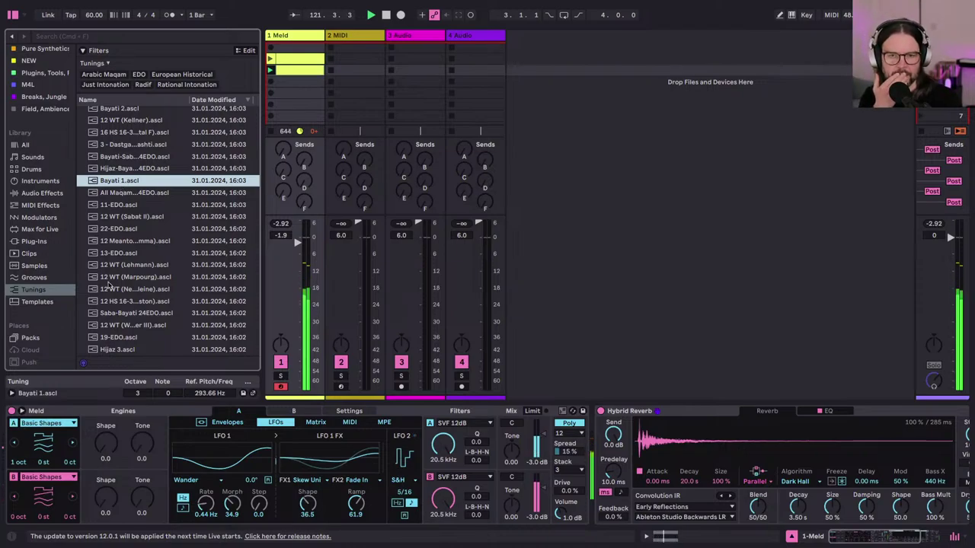
# Step: Try the 19-EDO.ascl tuning and undo the tuning changes so that no tuning system is loaded
pyautogui.doubleClick(114, 339)
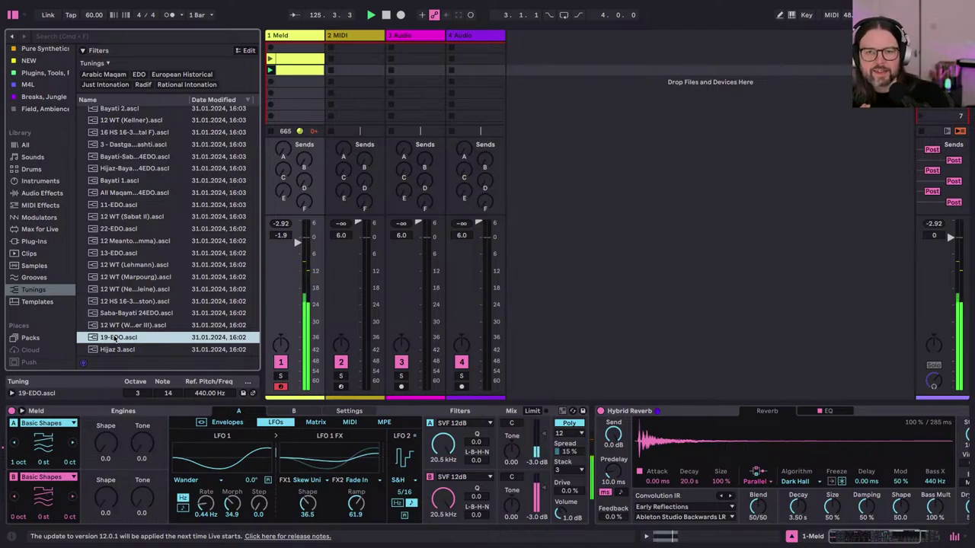
pyautogui.press('super+z')
pyautogui.press('super+z')
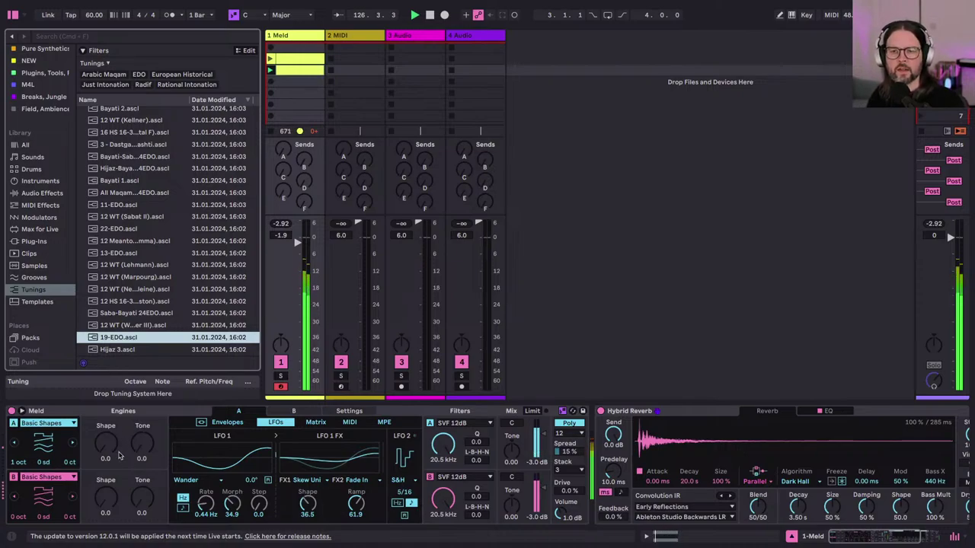
# Step: Lengthen the Amp envelope of Meld's engine A, with the decay at 4.47 s and a longer release
pyautogui.click(222, 424)
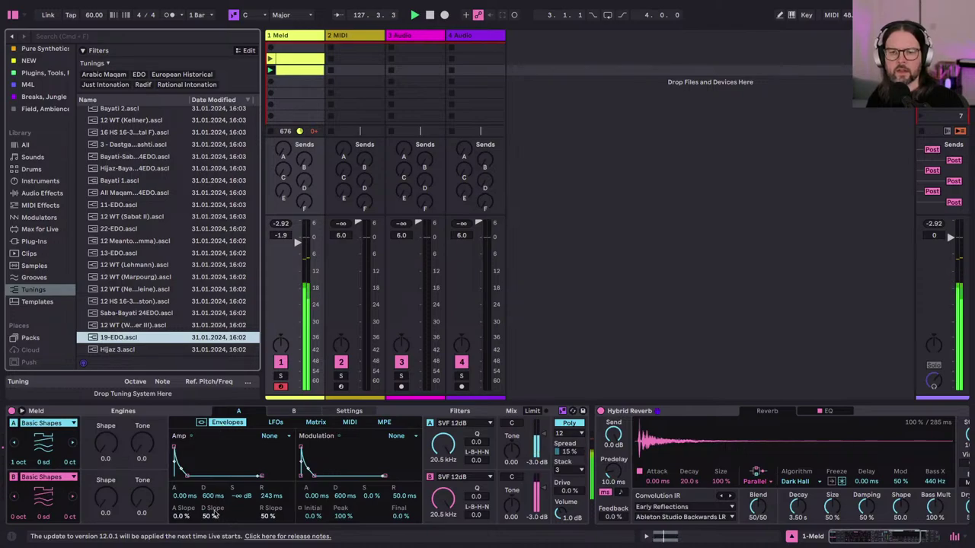
pyautogui.moveTo(214, 496); pyautogui.dragTo(214, 455)
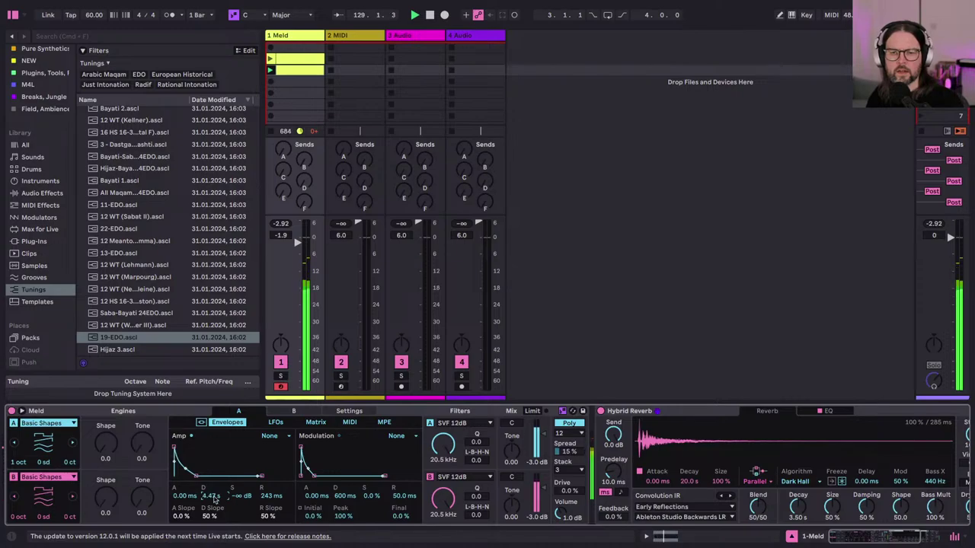
pyautogui.moveTo(263, 496)
pyautogui.mouseDown()
pyautogui.moveTo(263, 486)
pyautogui.moveTo(265, 495)
pyautogui.mouseUp()
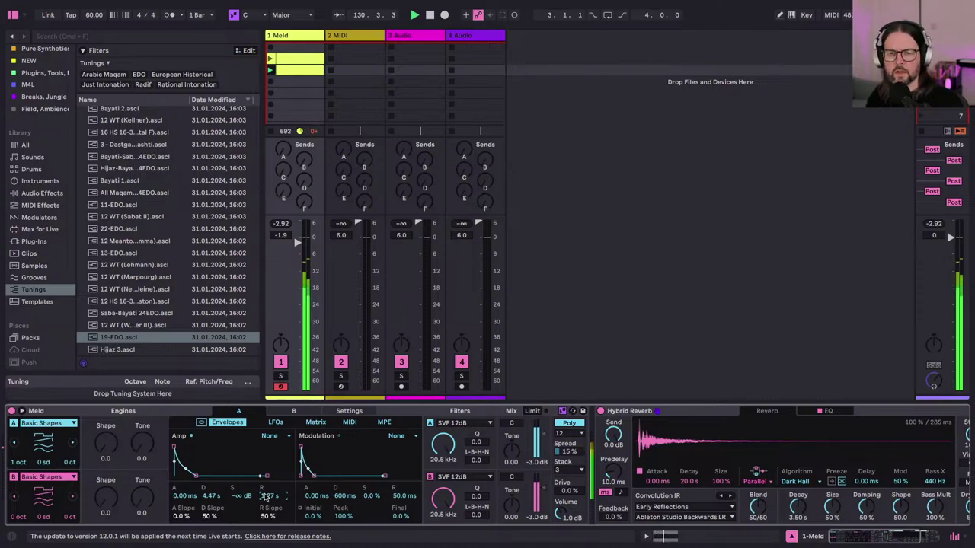
# Step: Set engine A's LFO 1 Step to 19.8 and change engine B's oscillator to Dual Basic Shapes
pyautogui.click(277, 423)
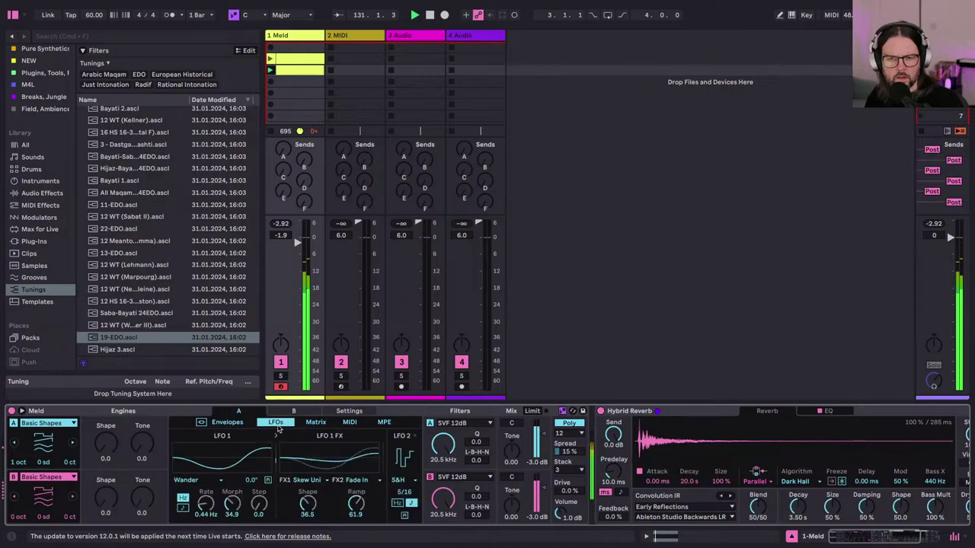
pyautogui.moveTo(258, 504); pyautogui.dragTo(258, 487)
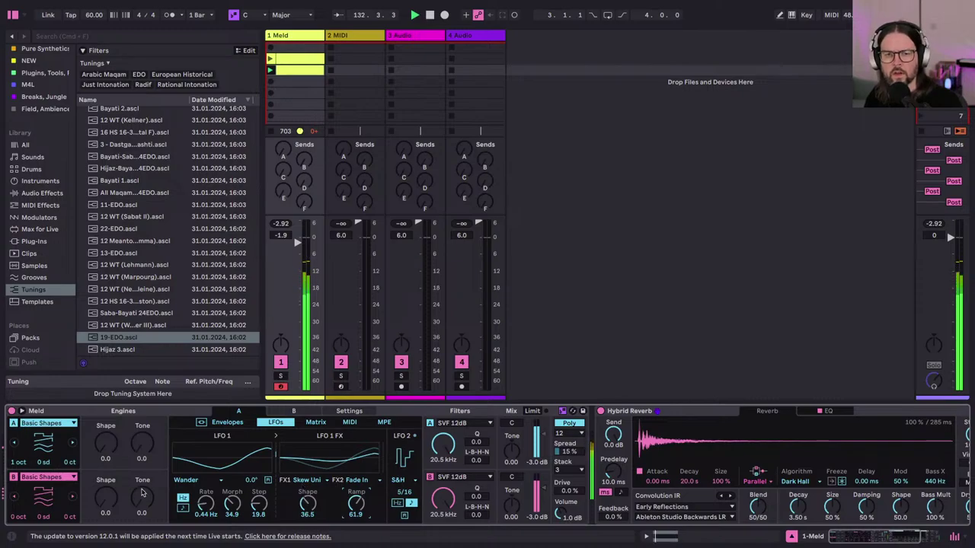
pyautogui.click(74, 497)
pyautogui.click(73, 497)
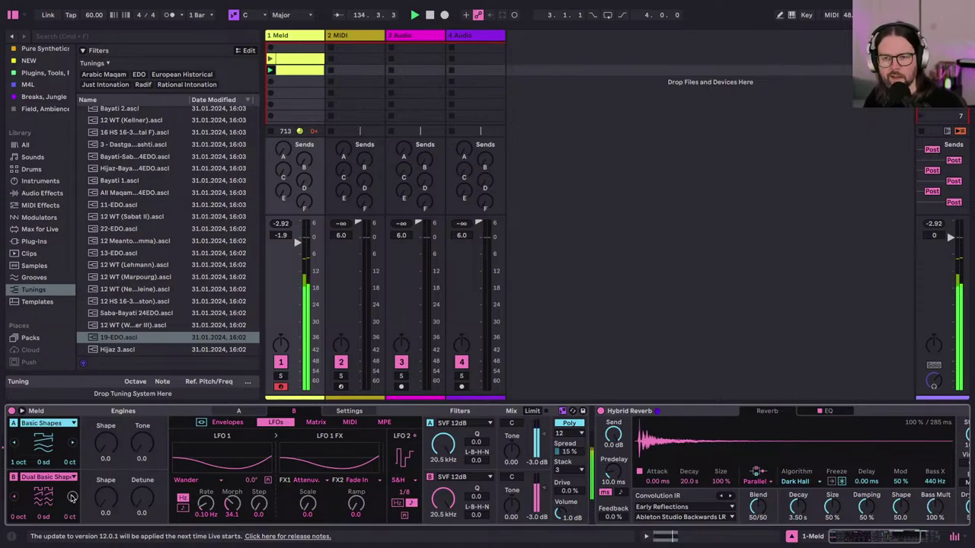
pyautogui.click(238, 411)
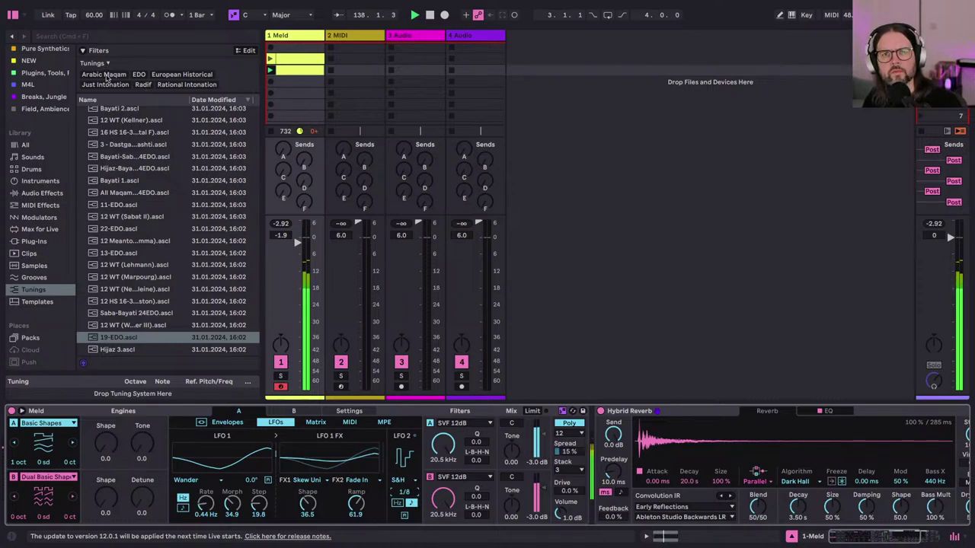
# Step: Set the song tempo to 100 BPM
pyautogui.click(90, 16)
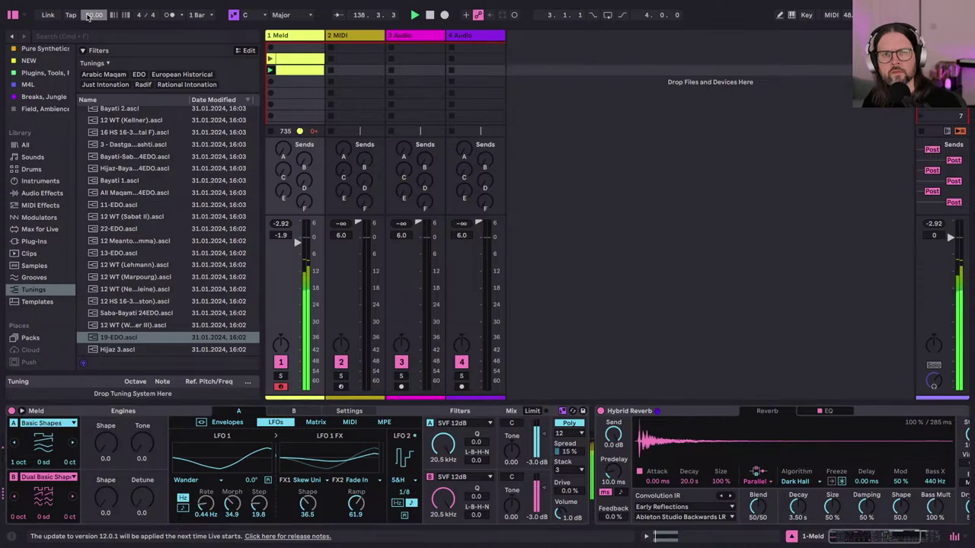
pyautogui.write('100')
pyautogui.press('Return')
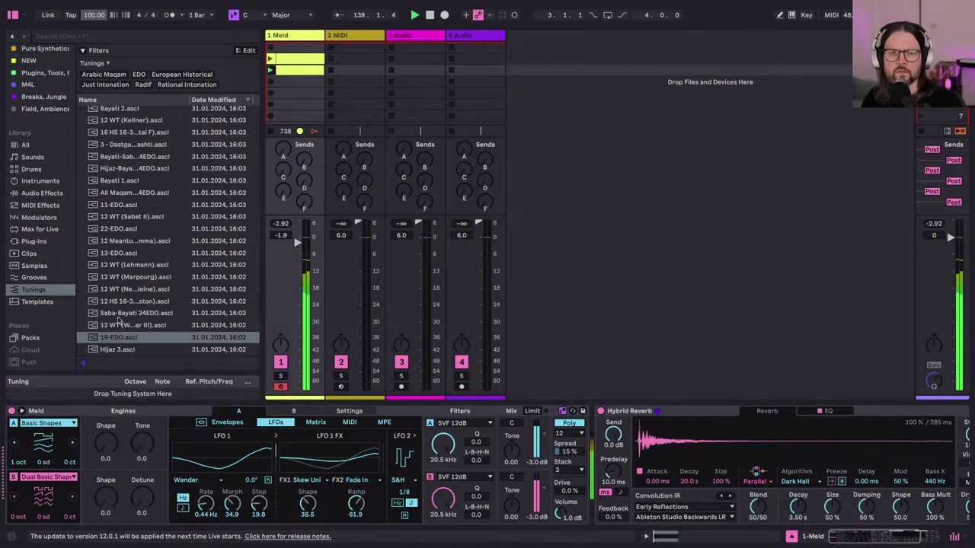
pyautogui.click(113, 411)
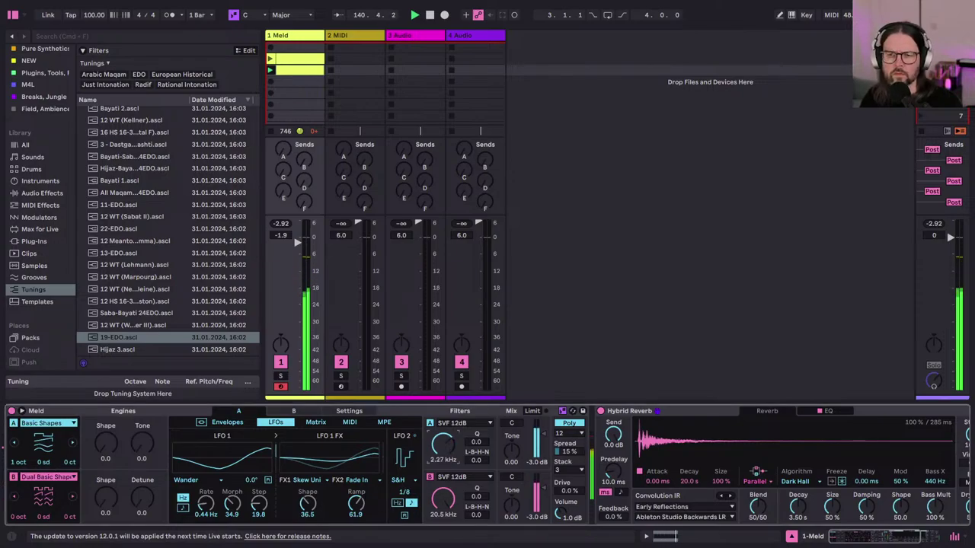
# Step: Lower filter B's cutoff to 238 Hz and adjust filter A's cutoff to 10.0 kHz in Meld
pyautogui.moveTo(442, 440); pyautogui.dragTo(442, 451)
pyautogui.moveTo(445, 496); pyautogui.dragTo(444, 547)
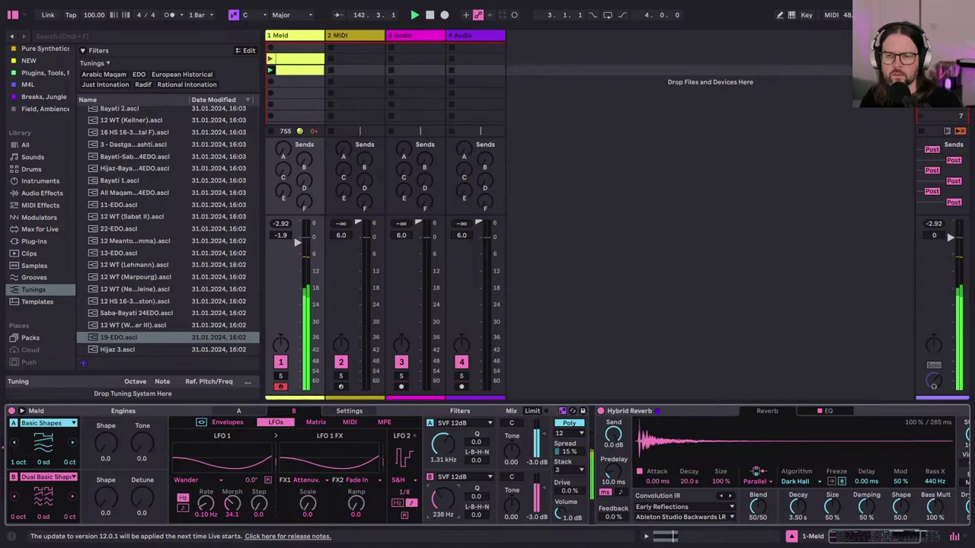
pyautogui.moveTo(445, 447); pyautogui.dragTo(444, 415)
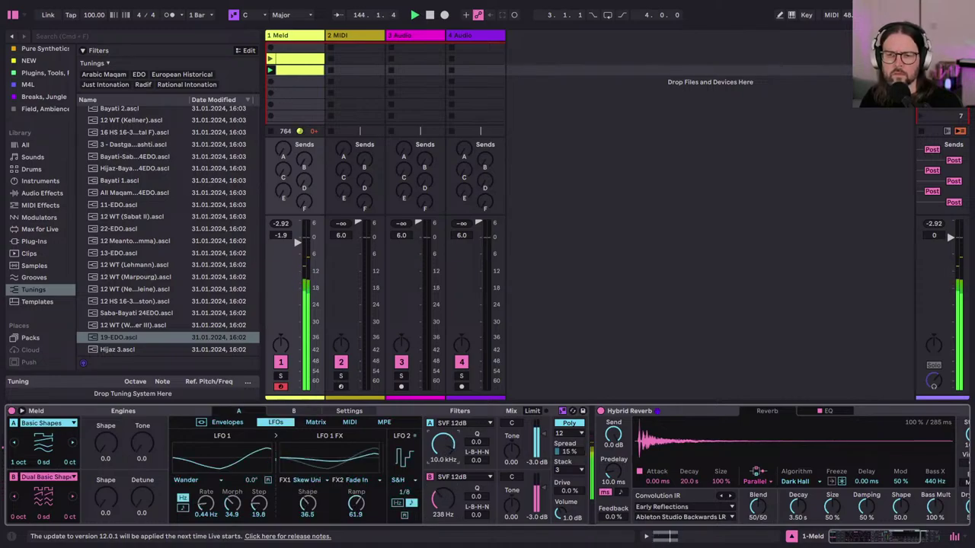
# Step: Change filter A to Plate Resonator and tune it to 514 Hz with Q at 47.7 and Ratio at 16.4
pyautogui.click(450, 423)
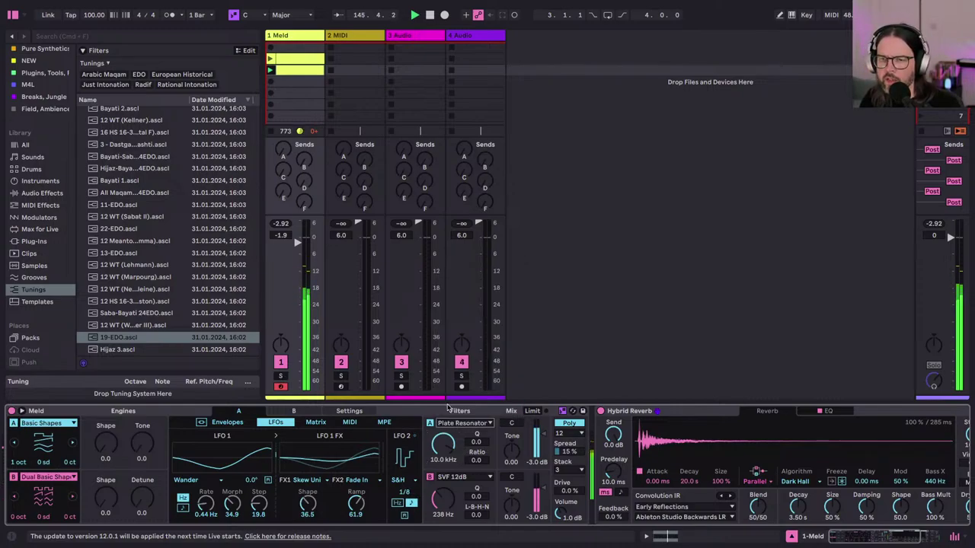
pyautogui.click(466, 404)
pyautogui.moveTo(477, 460); pyautogui.dragTo(477, 385)
pyautogui.moveTo(442, 445); pyautogui.dragTo(443, 491)
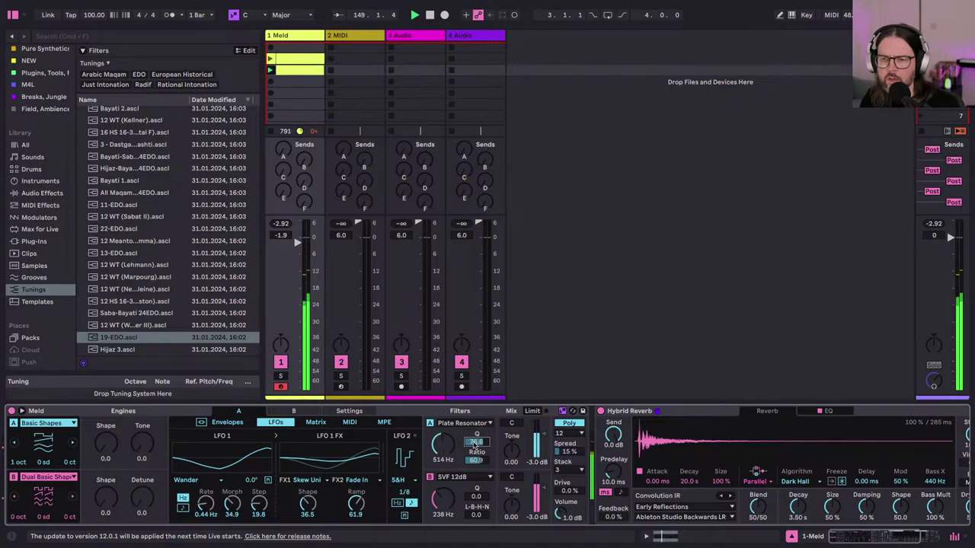
pyautogui.moveTo(475, 460); pyautogui.dragTo(475, 494)
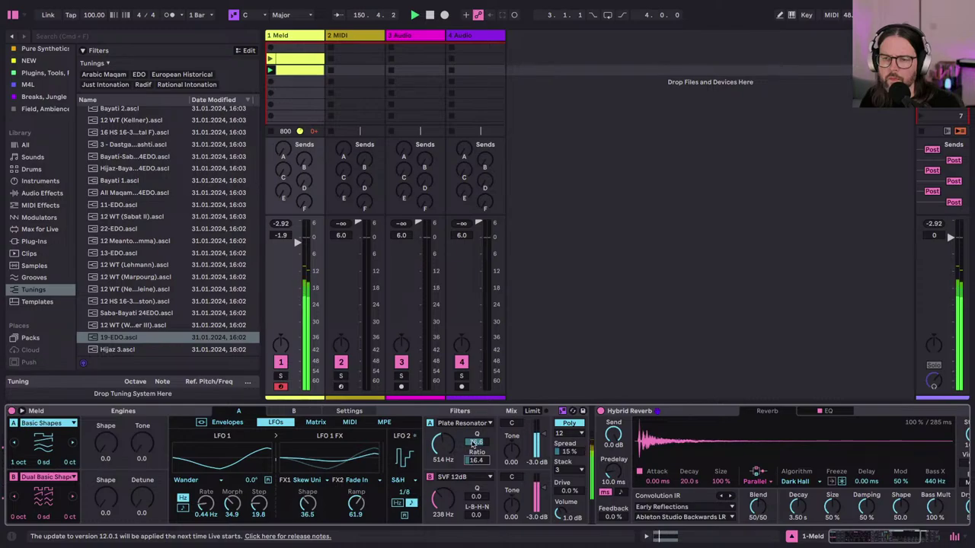
pyautogui.moveTo(473, 444); pyautogui.dragTo(474, 463)
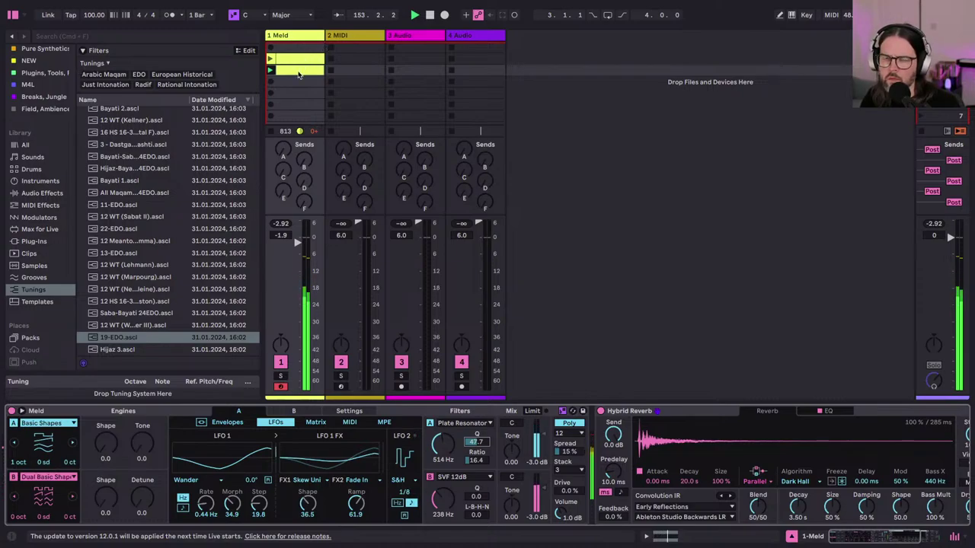
# Step: Return filter A to SVF 12dB, reset its Q and L-B-H-N to 0.0, and set its cutoff to 2.40 kHz
pyautogui.click(452, 423)
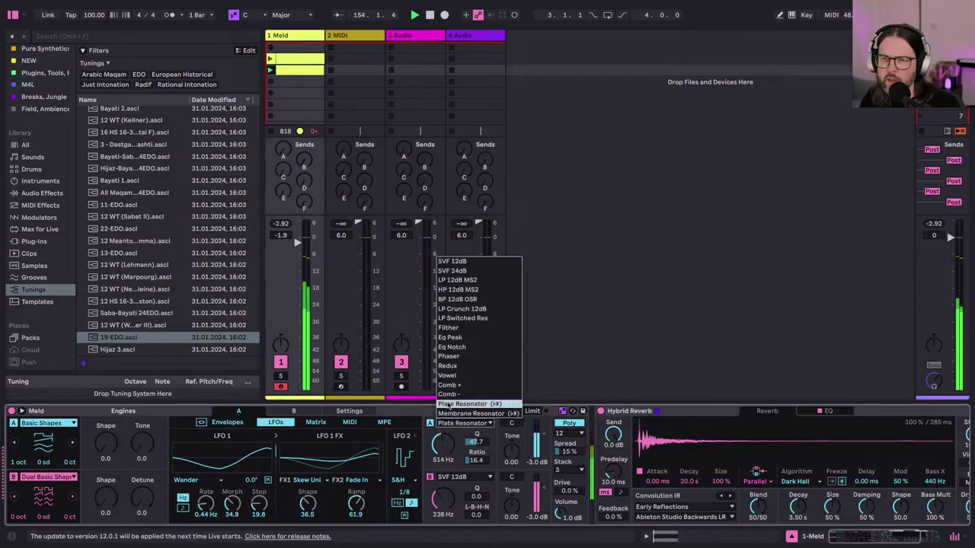
pyautogui.click(452, 262)
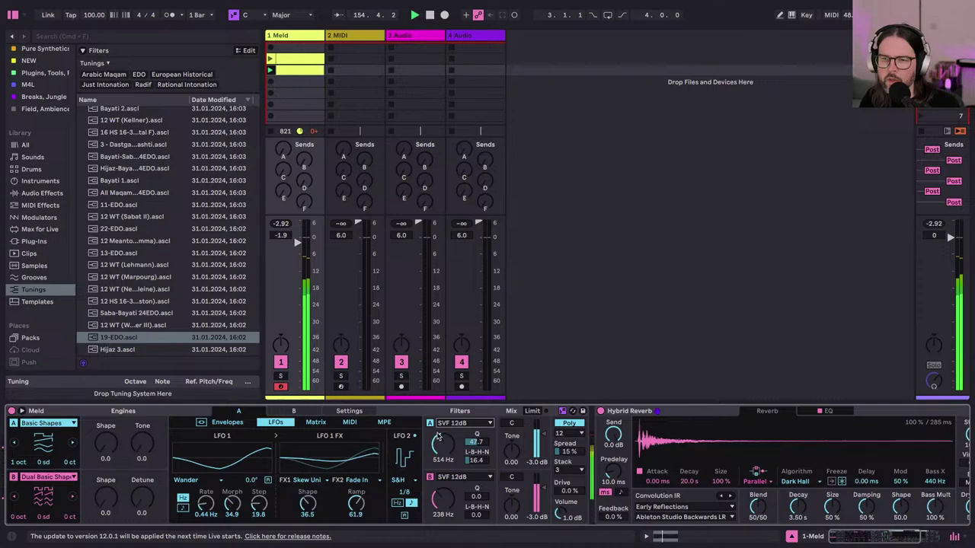
pyautogui.doubleClick(479, 444)
pyautogui.doubleClick(478, 461)
pyautogui.moveTo(445, 444); pyautogui.dragTo(445, 425)
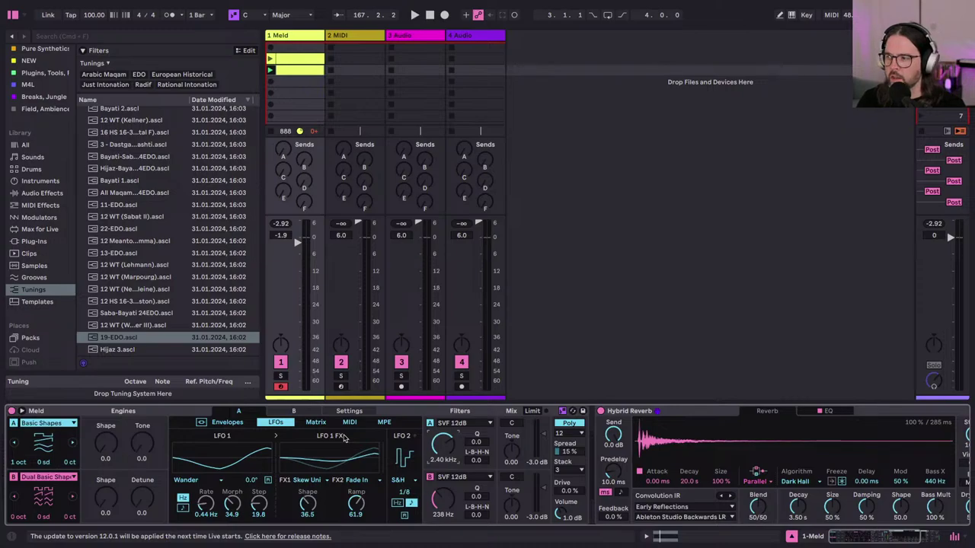
# Step: Restart playback and set the song tempo to 30 BPM
pyautogui.press('space')
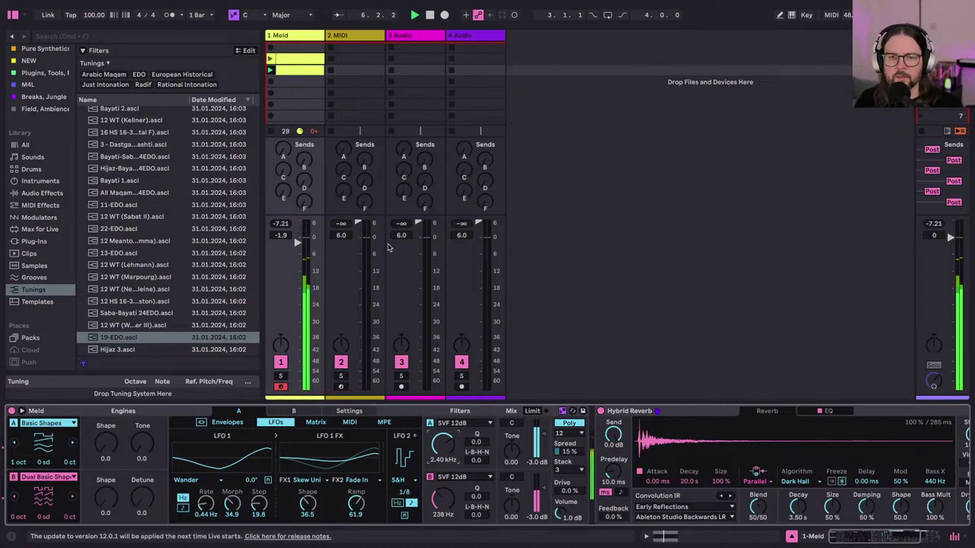
pyautogui.click(71, 412)
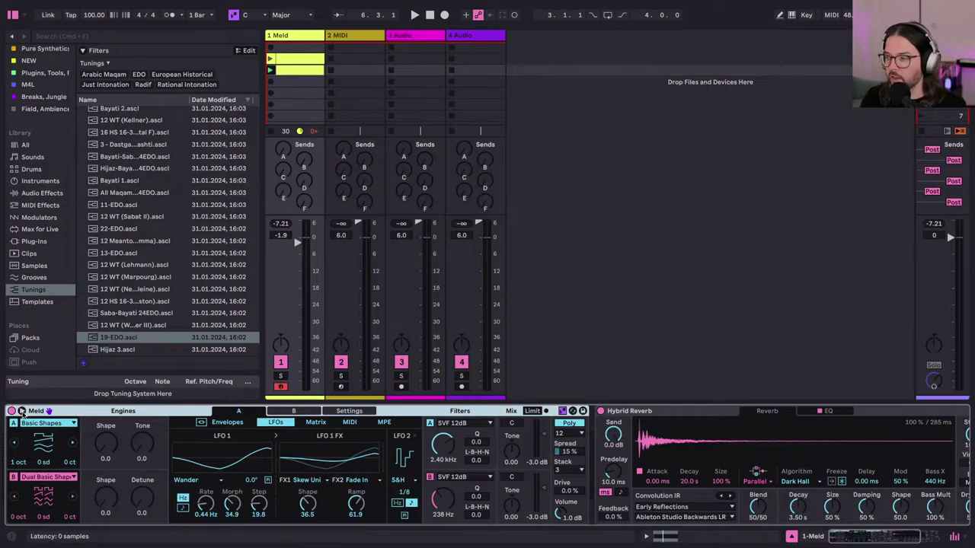
pyautogui.press('space')
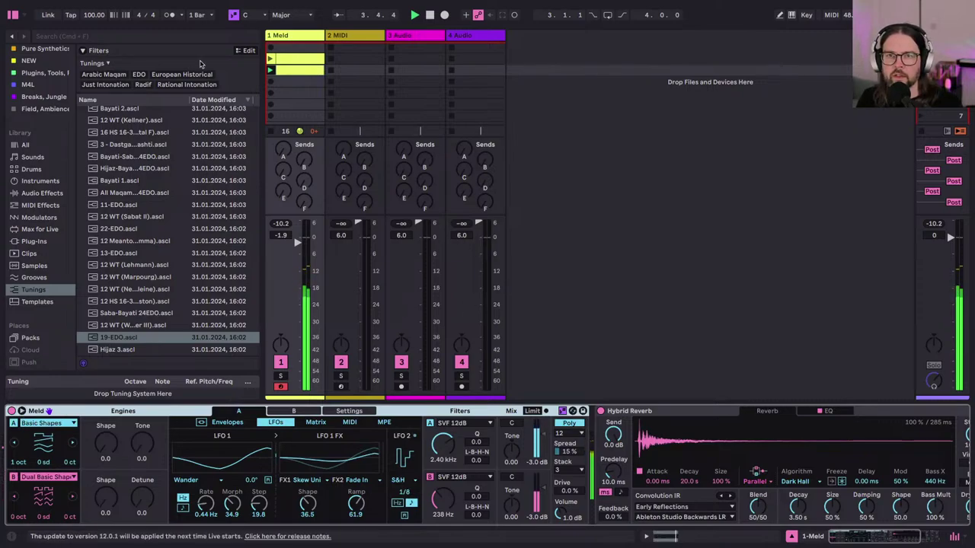
pyautogui.click(95, 14)
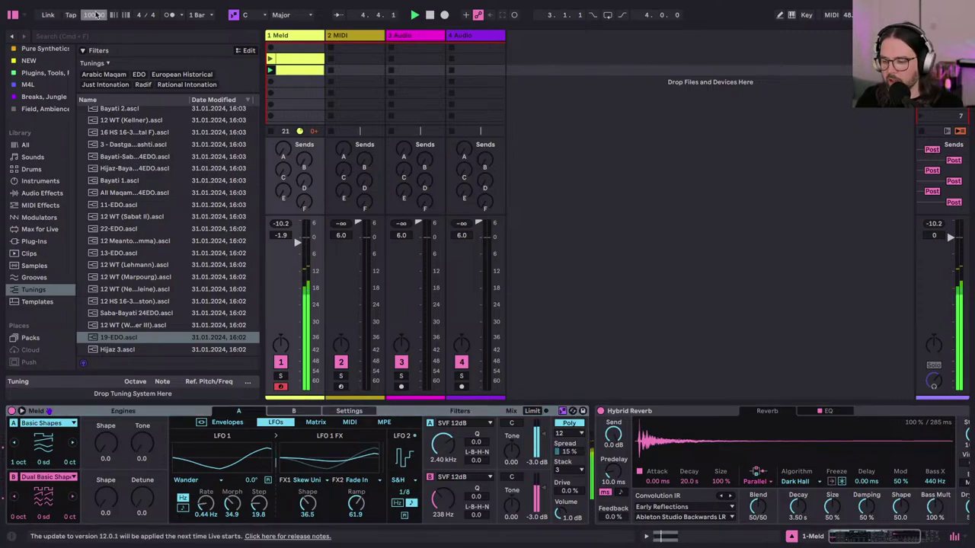
pyautogui.write('30')
pyautogui.press('Return')
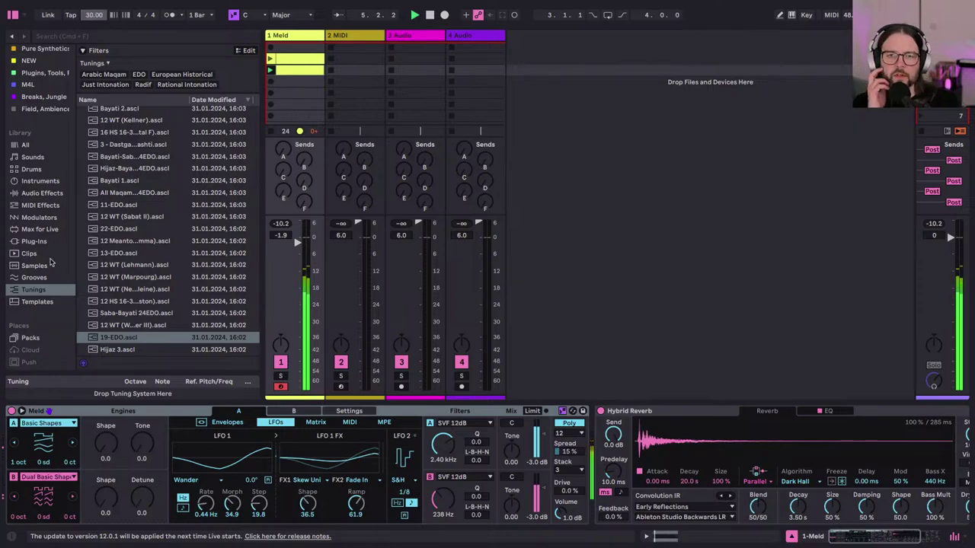
# Step: Change Hybrid Reverb's convolution impulse response category to Bigger Spaces
pyautogui.hscroll(5, 632, 476)
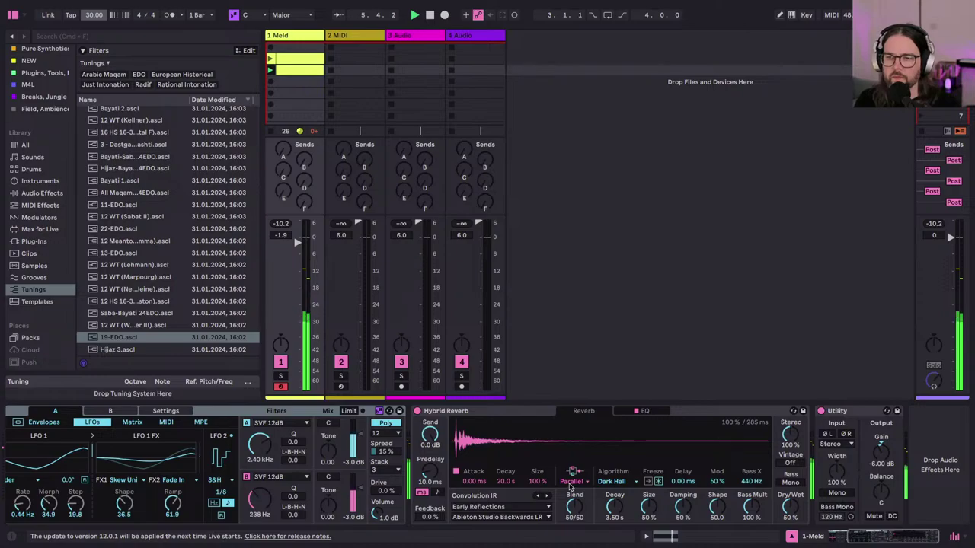
pyautogui.click(571, 484)
pyautogui.click(572, 485)
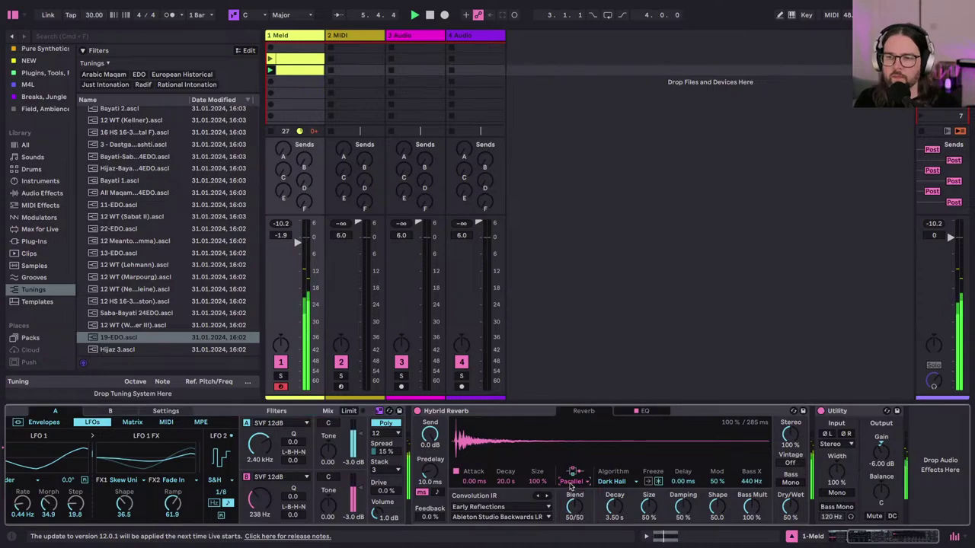
pyautogui.click(499, 517)
pyautogui.click(496, 518)
pyautogui.click(497, 517)
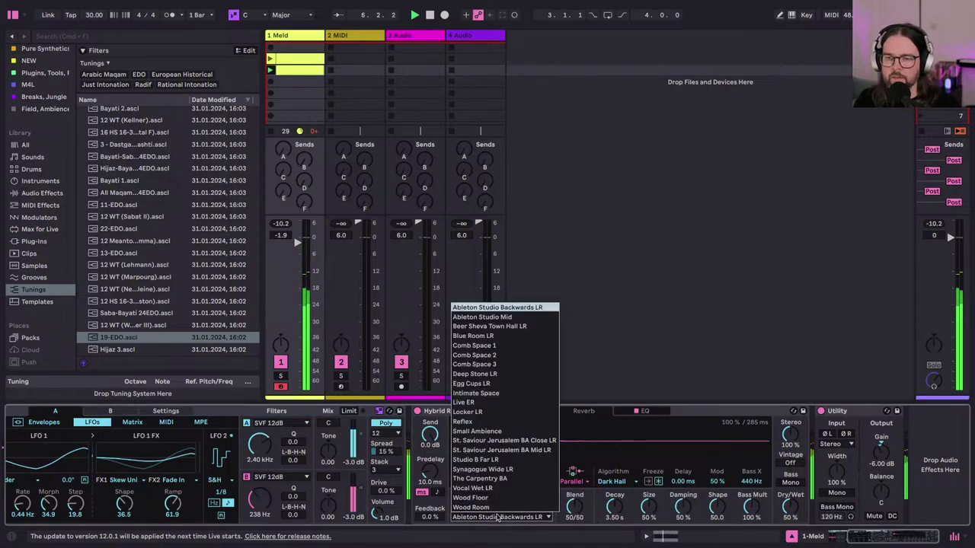
pyautogui.click(497, 518)
pyautogui.click(483, 508)
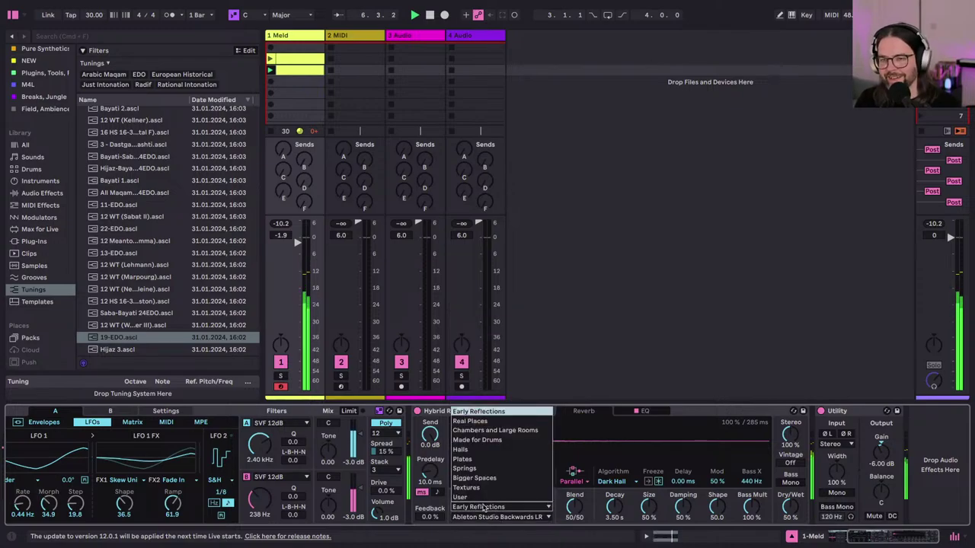
pyautogui.click(463, 478)
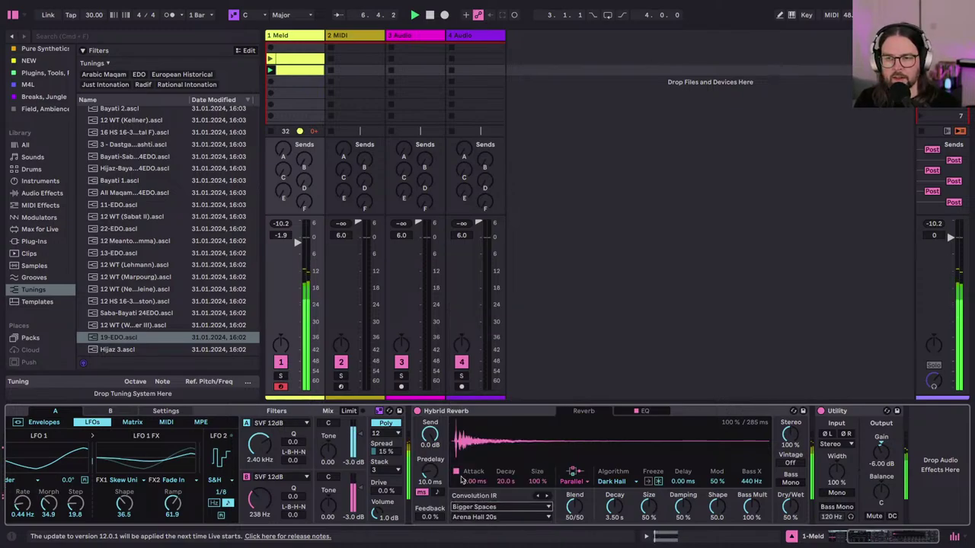
# Step: Slow the LFO 1 rate of Meld's engine A to 0.01 Hz
pyautogui.hscroll(-5, 451, 515)
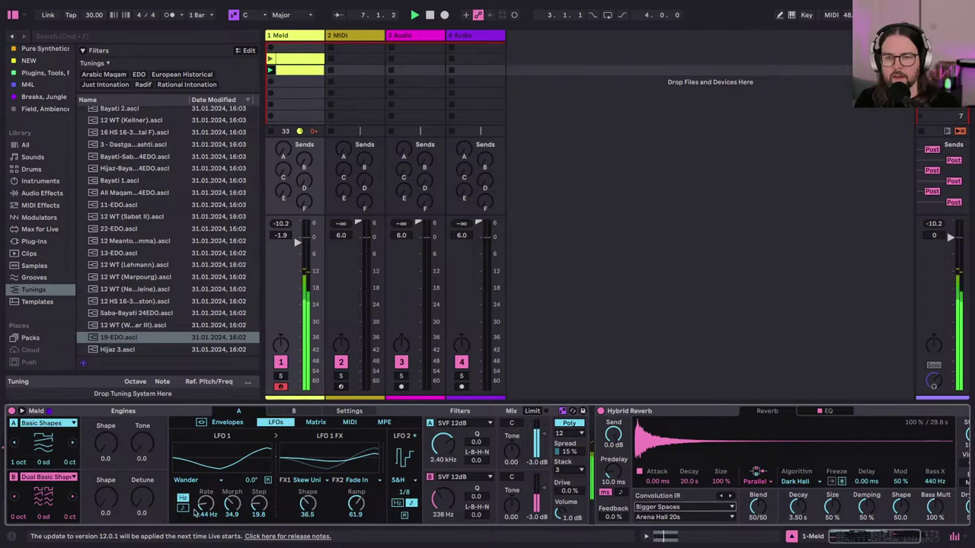
pyautogui.moveTo(202, 505); pyautogui.dragTo(202, 537)
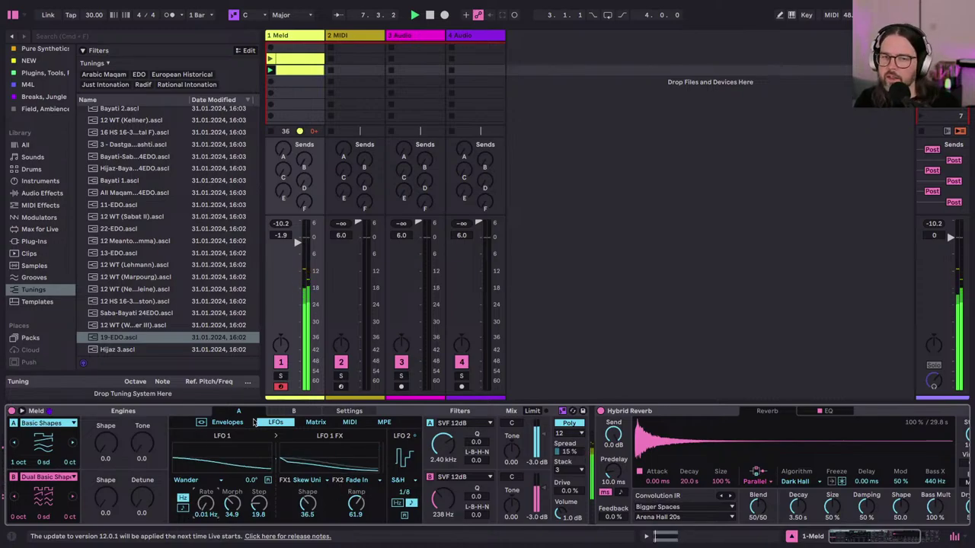
# Step: Slow the LFO 1 rate of Meld's engine B to 0.01 Hz
pyautogui.click(292, 412)
pyautogui.moveTo(206, 502); pyautogui.dragTo(206, 525)
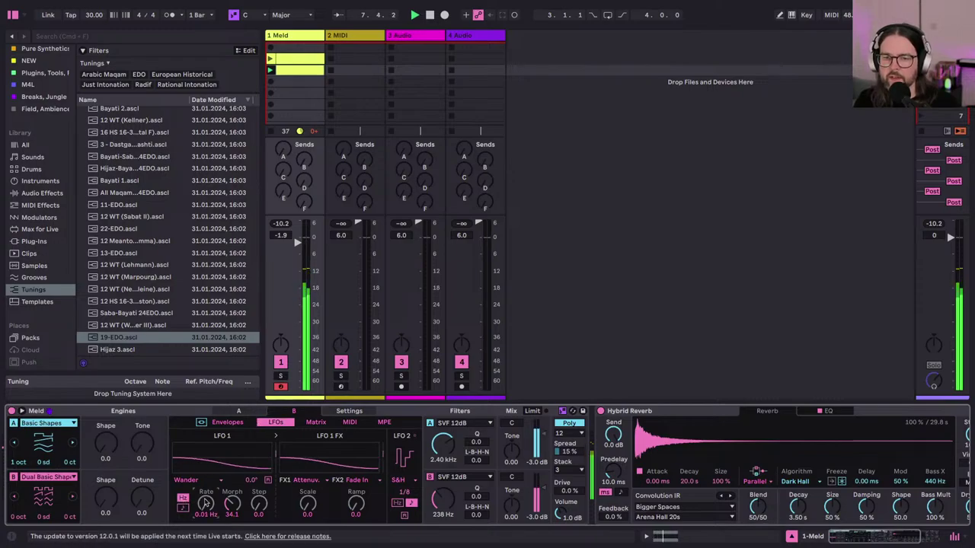
# Step: Lower the song tempo to 20 BPM and raise Hybrid Reverb's Dry/Wet to 70%
pyautogui.hscroll(1, 685, 473)
pyautogui.hscroll(5, 747, 482)
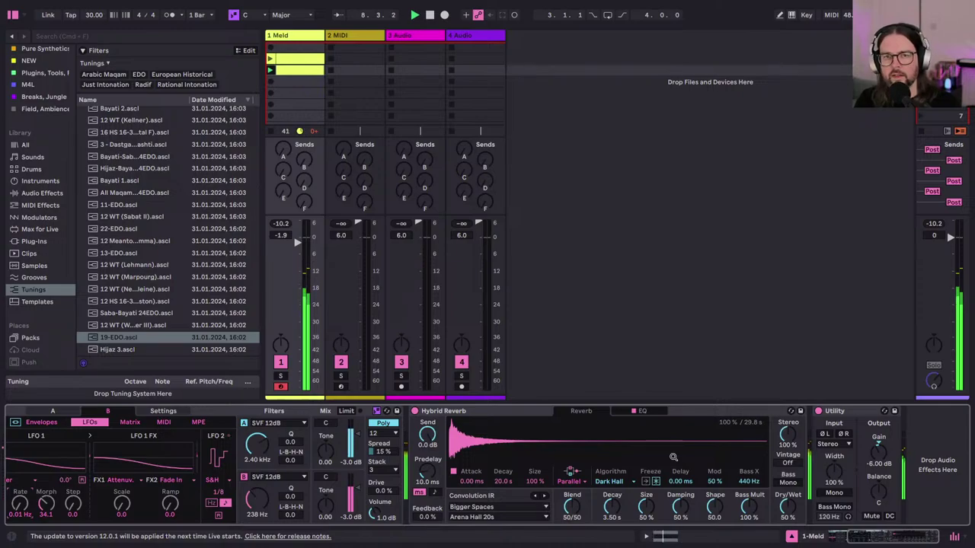
pyautogui.click(92, 16)
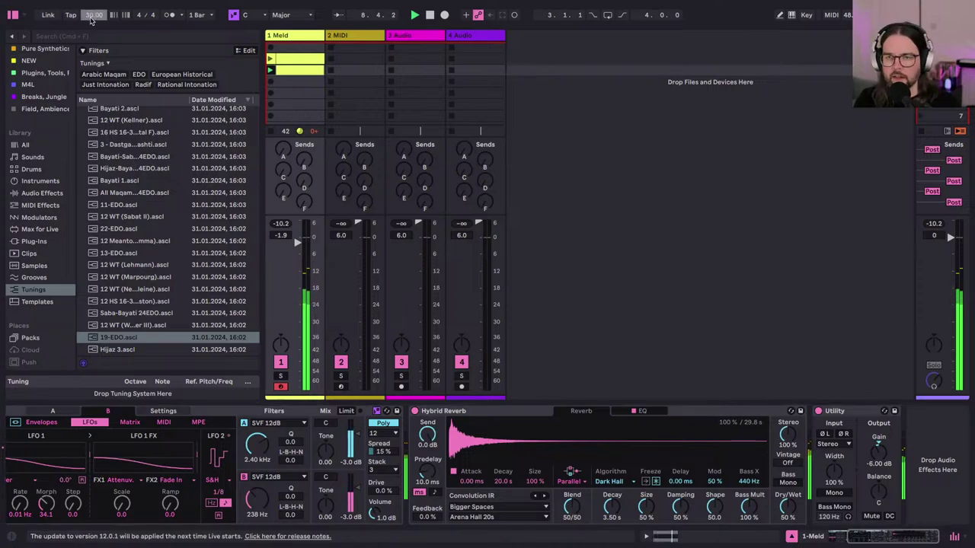
pyautogui.moveTo(90, 20); pyautogui.dragTo(129, 271)
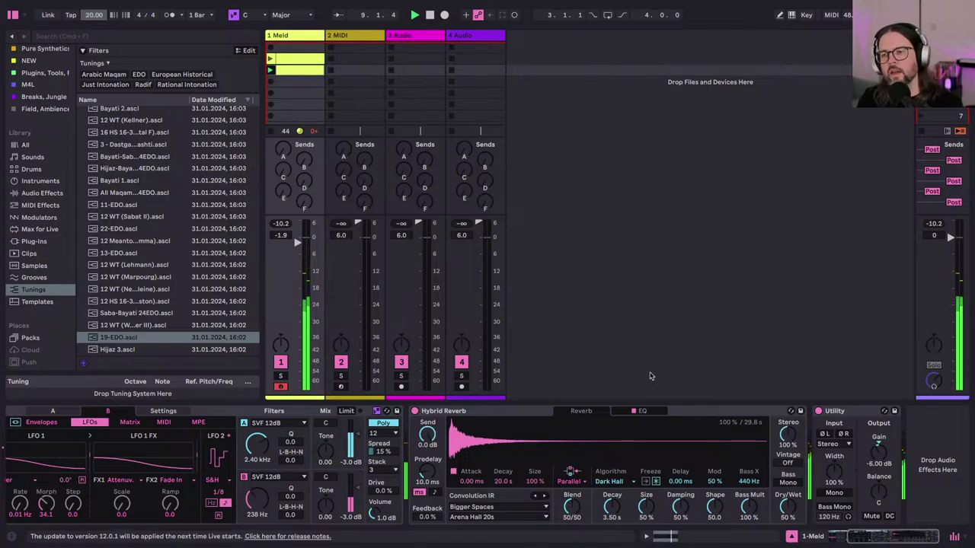
pyautogui.click(787, 509)
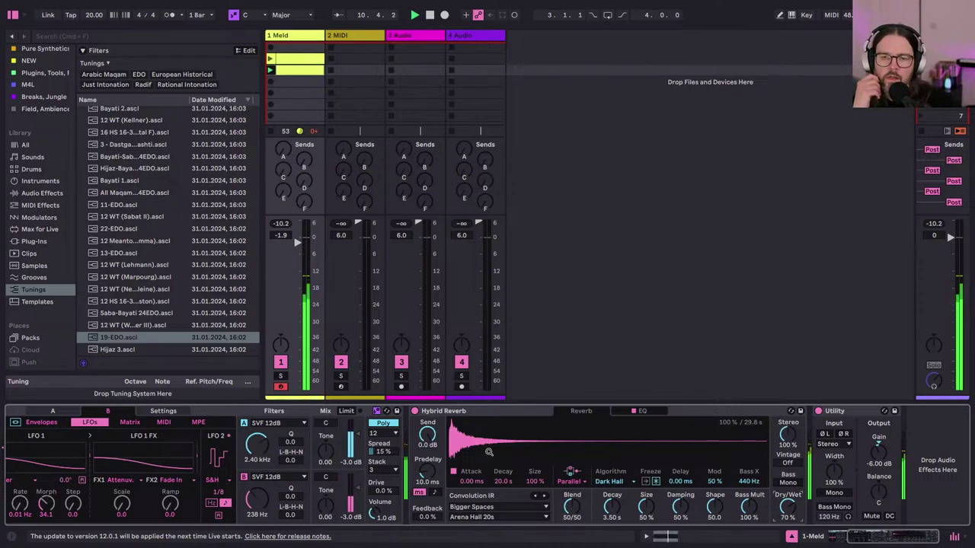
# Step: Sync Hybrid Reverb's Predelay to the tempo at 8/16 and set its Feedback to 20%
pyautogui.hscroll(-5, 490, 455)
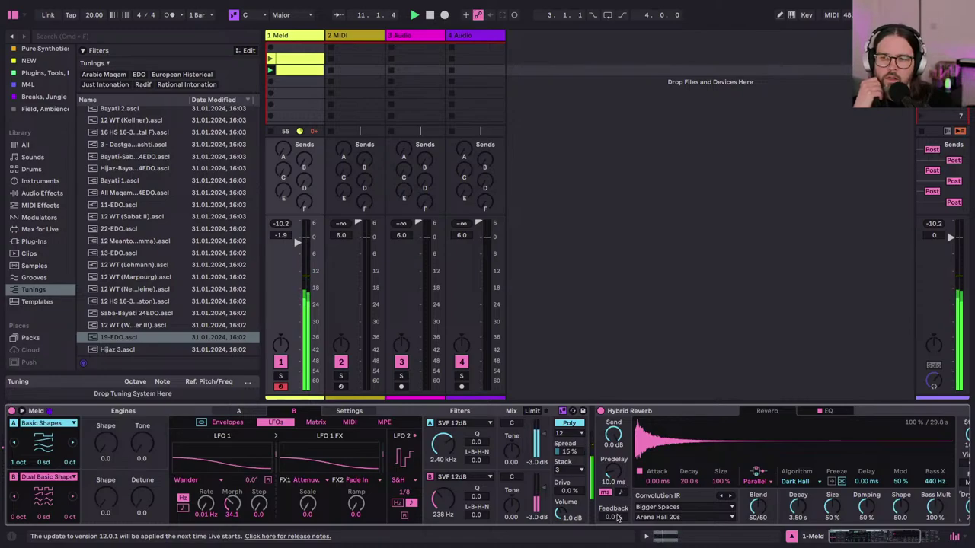
pyautogui.click(621, 492)
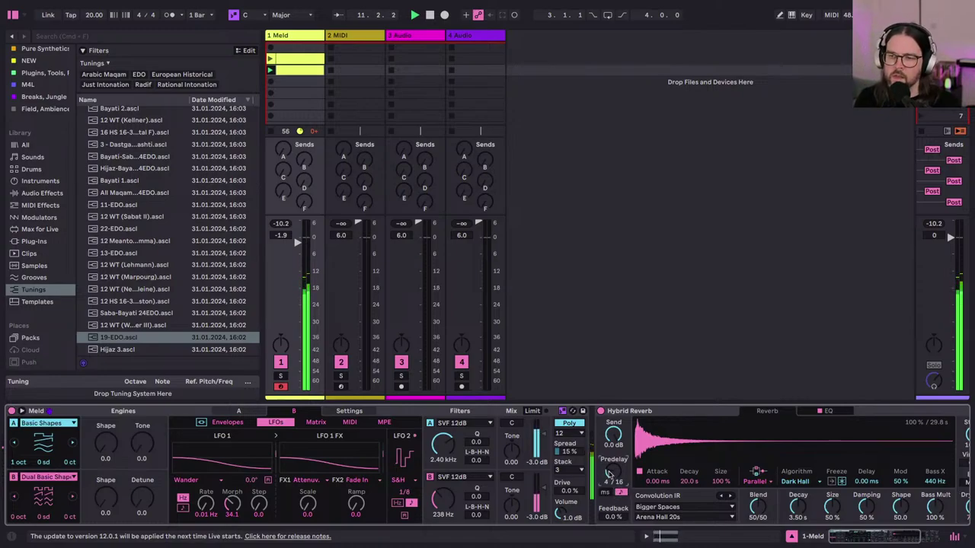
pyautogui.moveTo(609, 474); pyautogui.dragTo(610, 463)
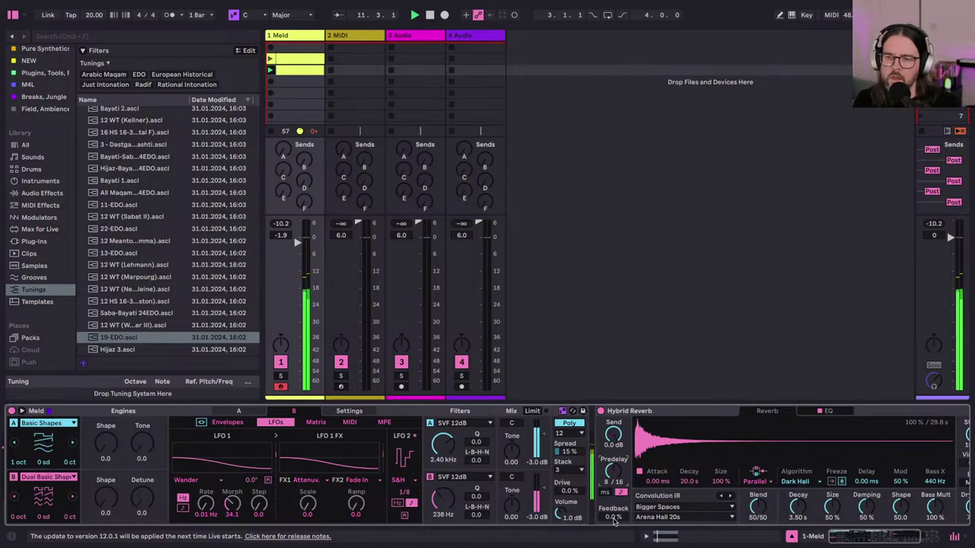
pyautogui.moveTo(614, 518); pyautogui.dragTo(614, 511)
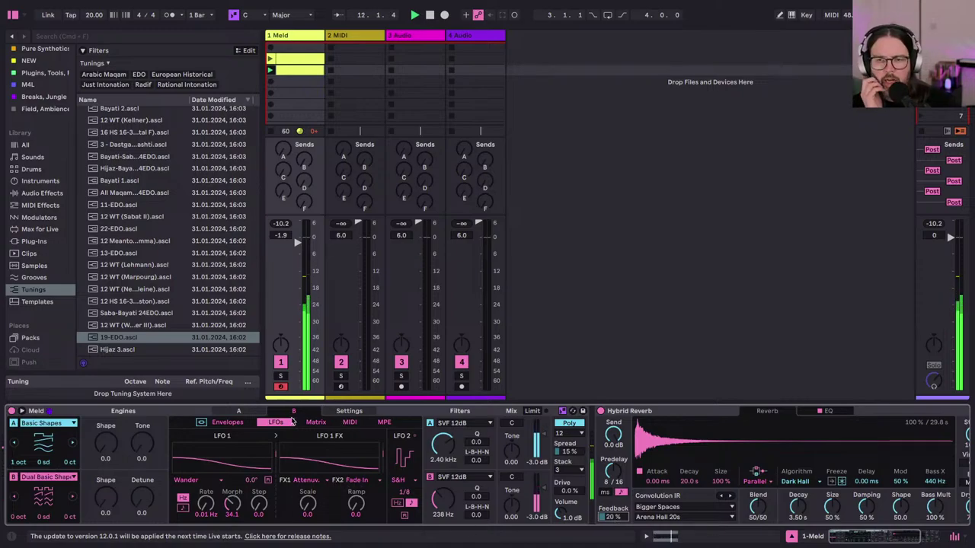
# Step: Show the expanded modulation matrix for Meld's engine A and increase the voice Spread to 30%
pyautogui.click(238, 412)
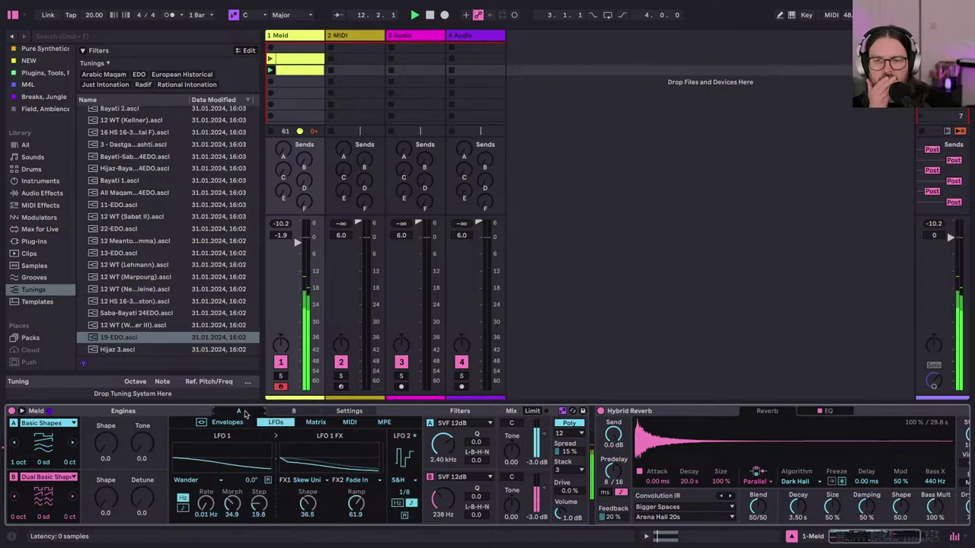
pyautogui.click(22, 411)
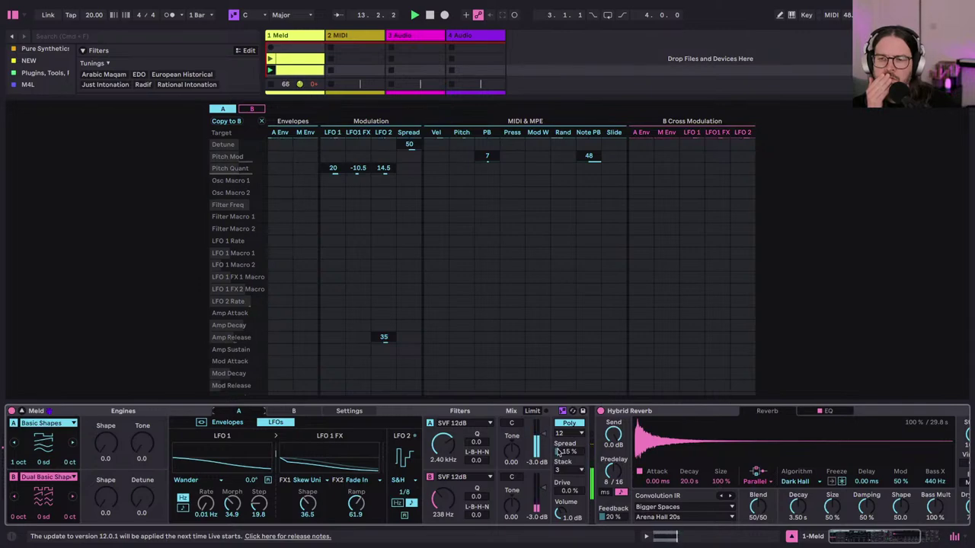
pyautogui.click(559, 452)
pyautogui.moveTo(558, 452); pyautogui.dragTo(559, 441)
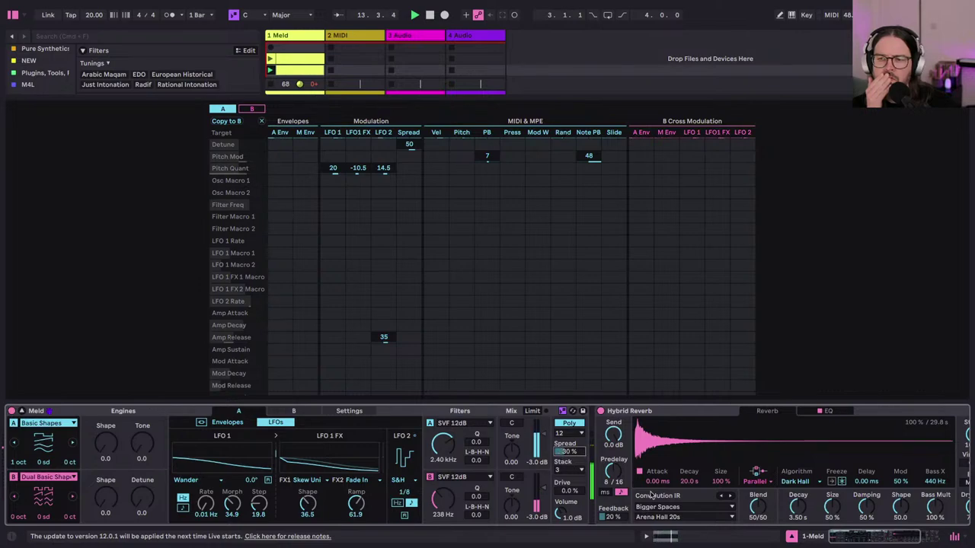
# Step: Check Hybrid Reverb's EQ curve, reduce Dry/Wet to 50%, and return to the reverb settings
pyautogui.click(818, 412)
pyautogui.click(800, 412)
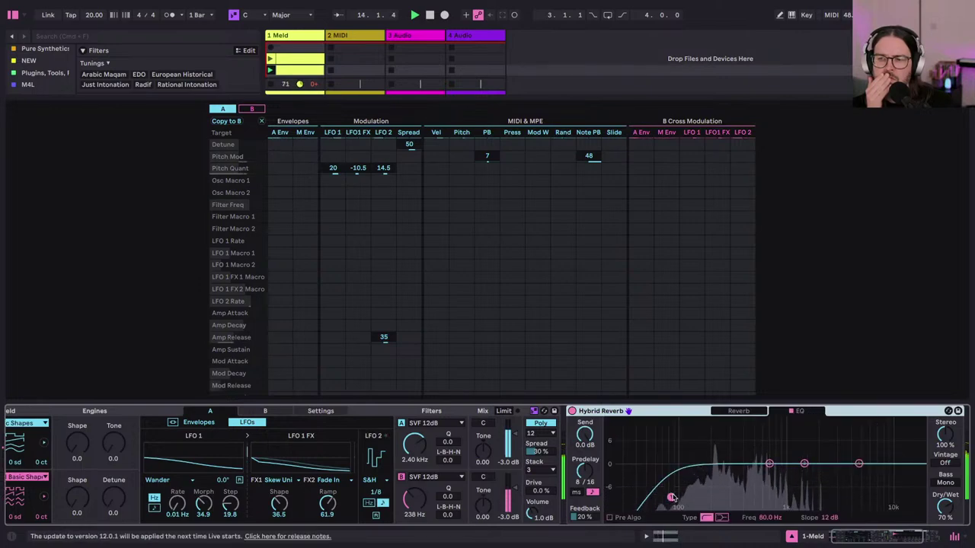
pyautogui.moveTo(945, 507); pyautogui.dragTo(945, 522)
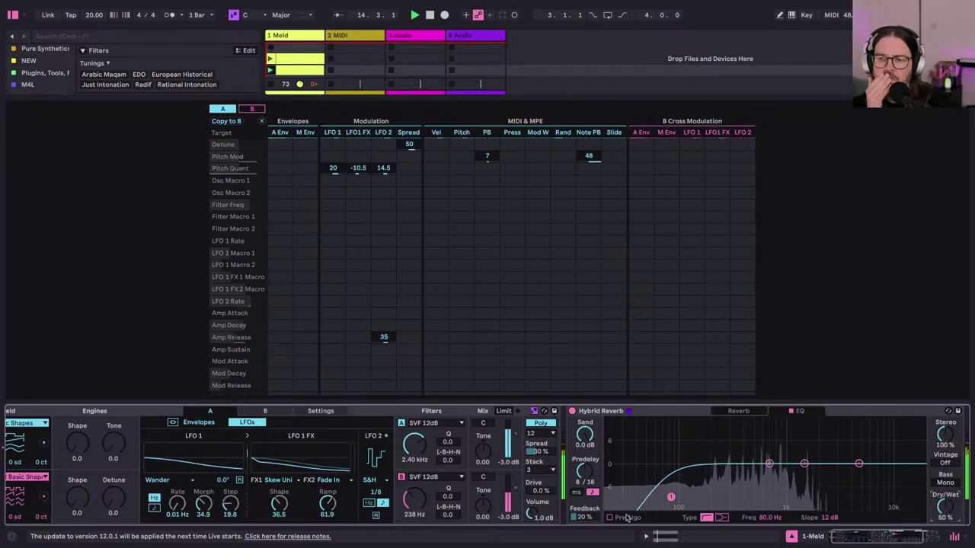
pyautogui.click(722, 412)
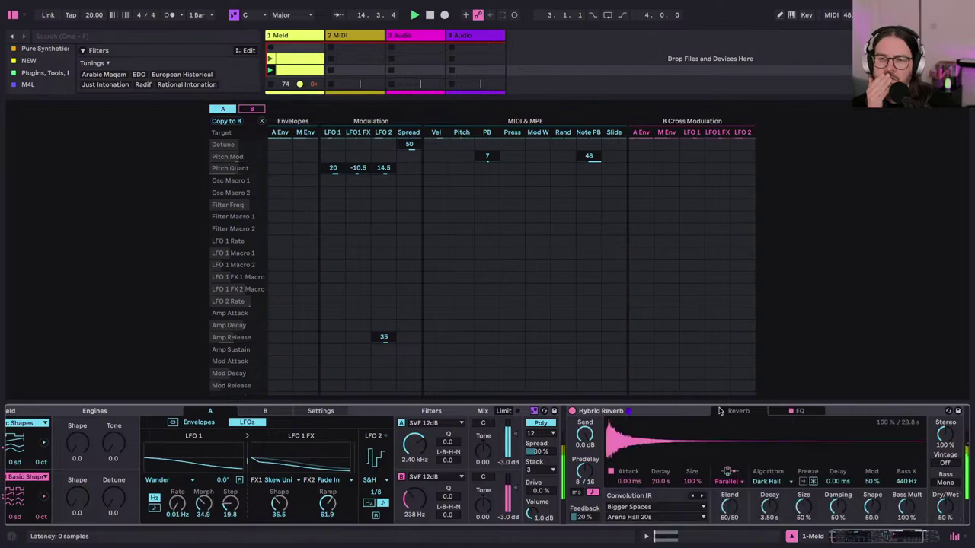
# Step: In engine A's matrix, modulate Osc Macro 1 with LFO 2 at 45 and Osc Macro 2 with LFO 1 FX at 30
pyautogui.hscroll(-2, 91, 428)
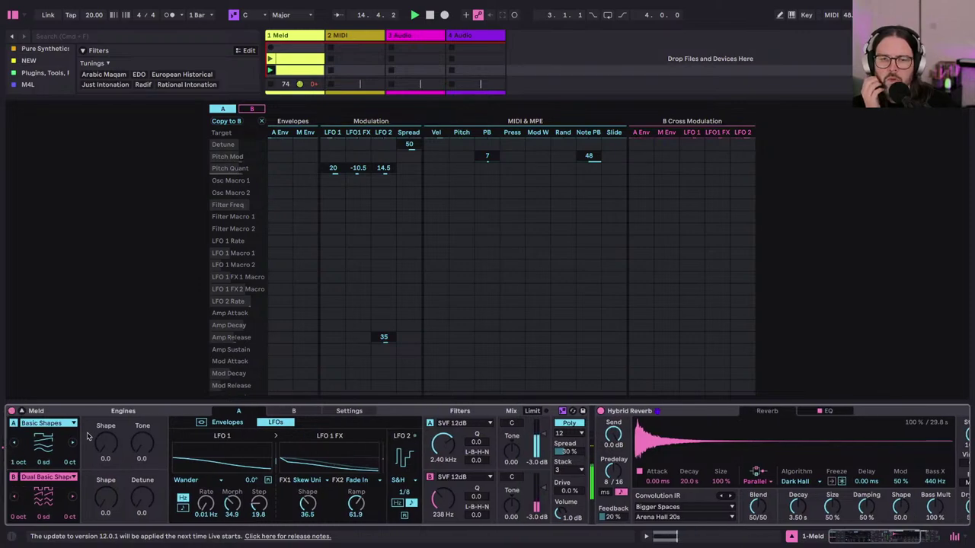
pyautogui.click(103, 447)
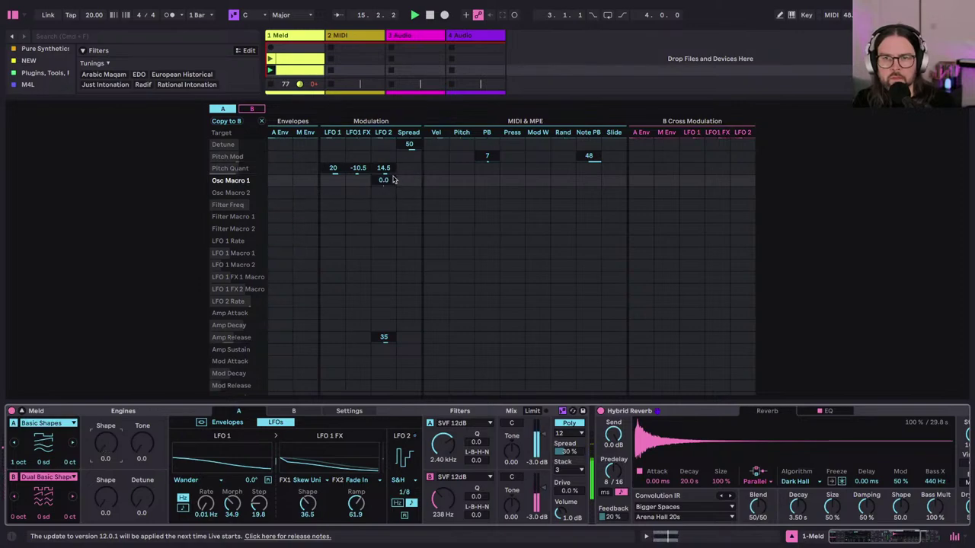
pyautogui.moveTo(379, 181); pyautogui.dragTo(379, 153)
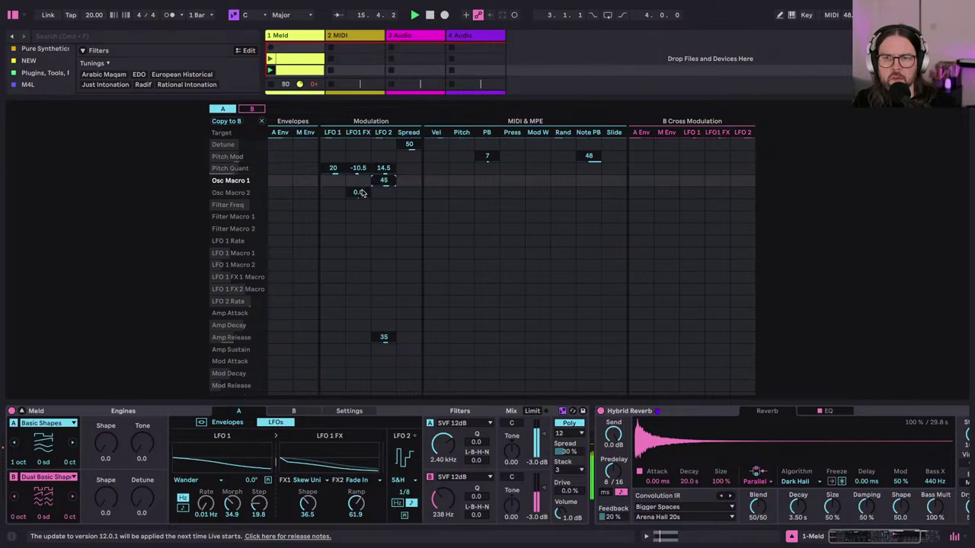
pyautogui.moveTo(361, 192); pyautogui.dragTo(361, 185)
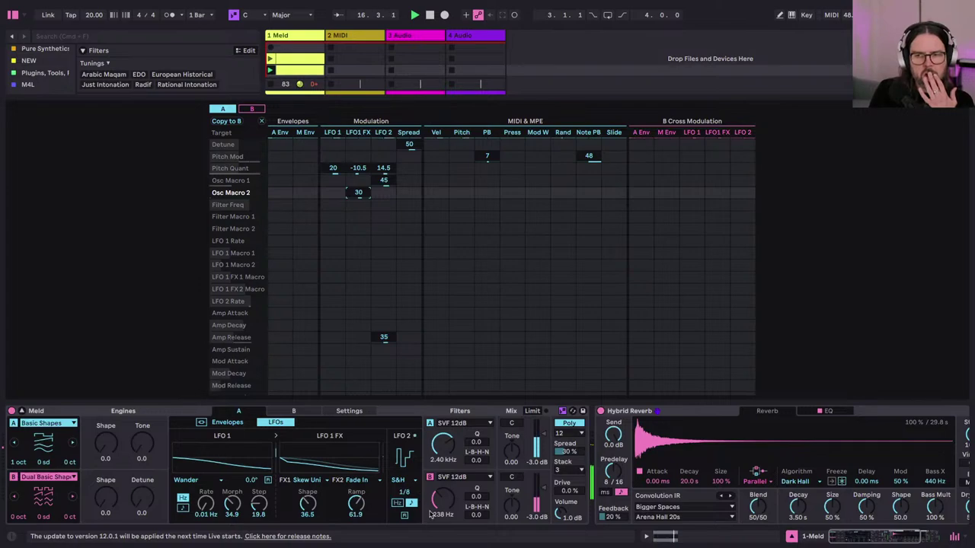
# Step: Lengthen Hybrid Reverb's algorithmic Decay to 13.0 s and change the algorithm from Dark Hall to Shimmer
pyautogui.moveTo(443, 499); pyautogui.dragTo(443, 502)
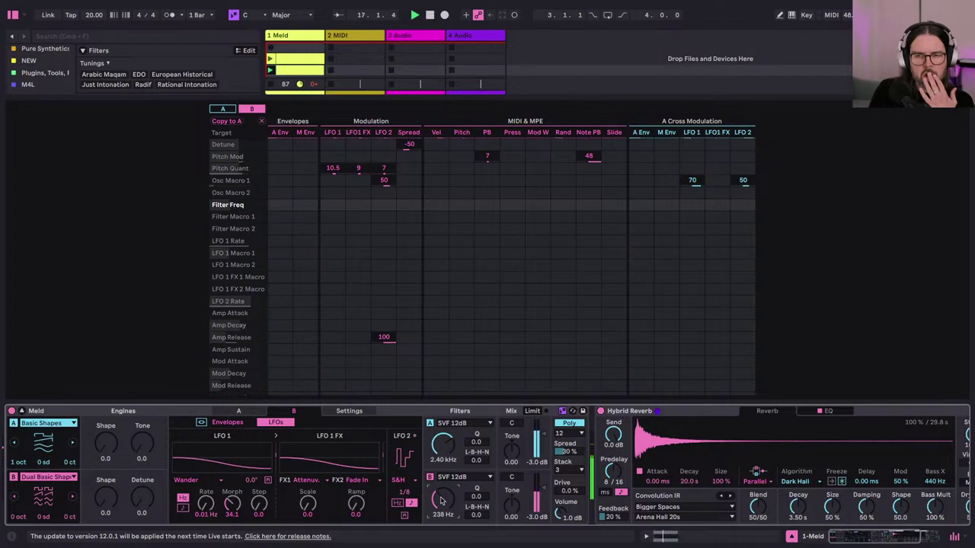
pyautogui.hscroll(2, 685, 458)
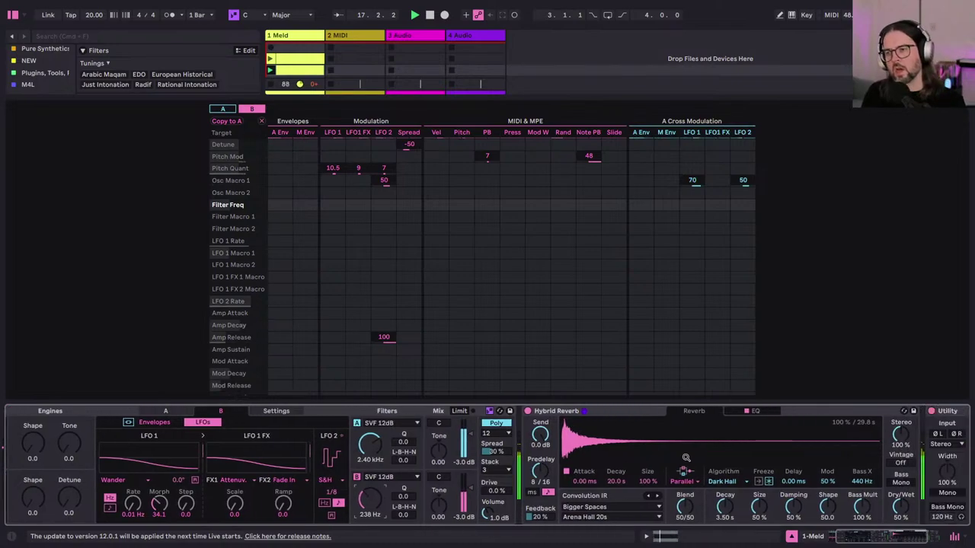
pyautogui.hscroll(2, 685, 458)
pyautogui.moveTo(637, 506); pyautogui.dragTo(636, 473)
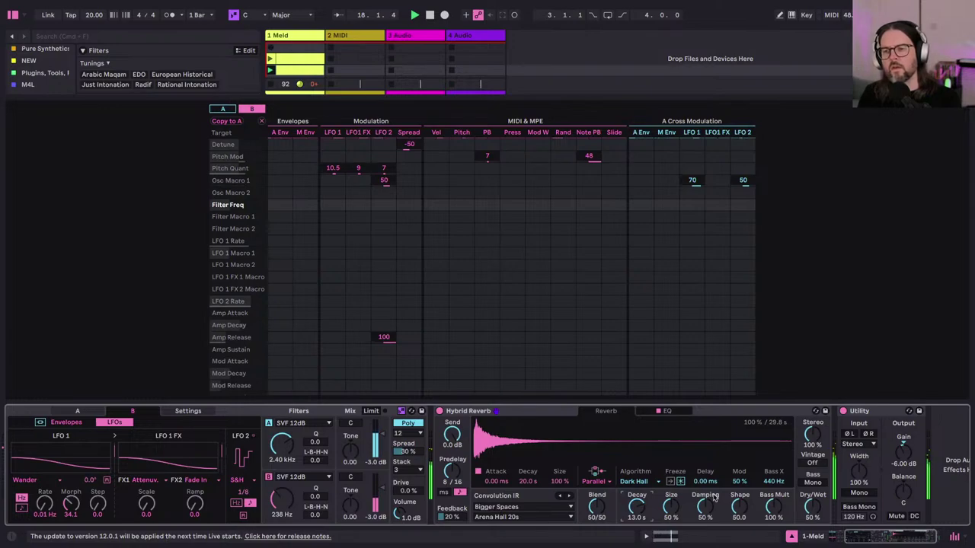
pyautogui.click(634, 482)
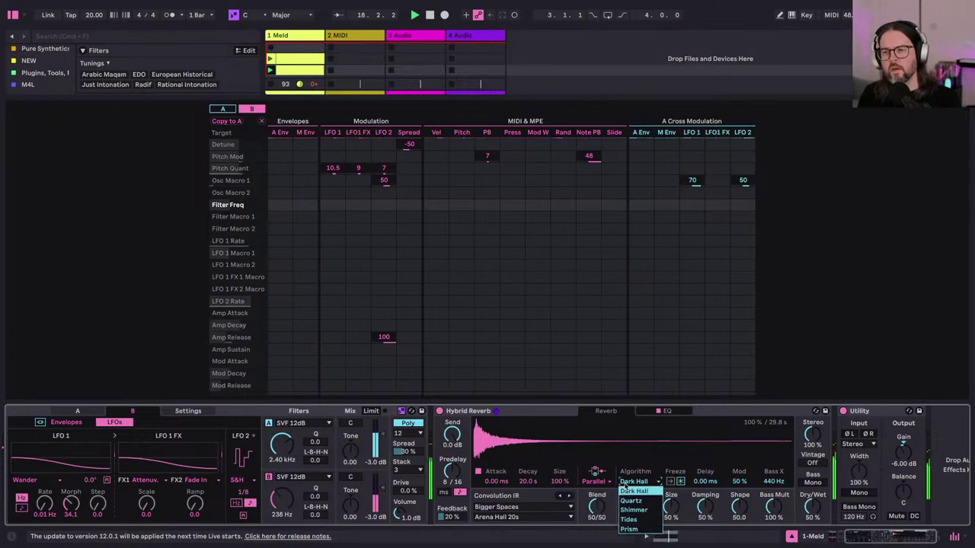
pyautogui.click(629, 509)
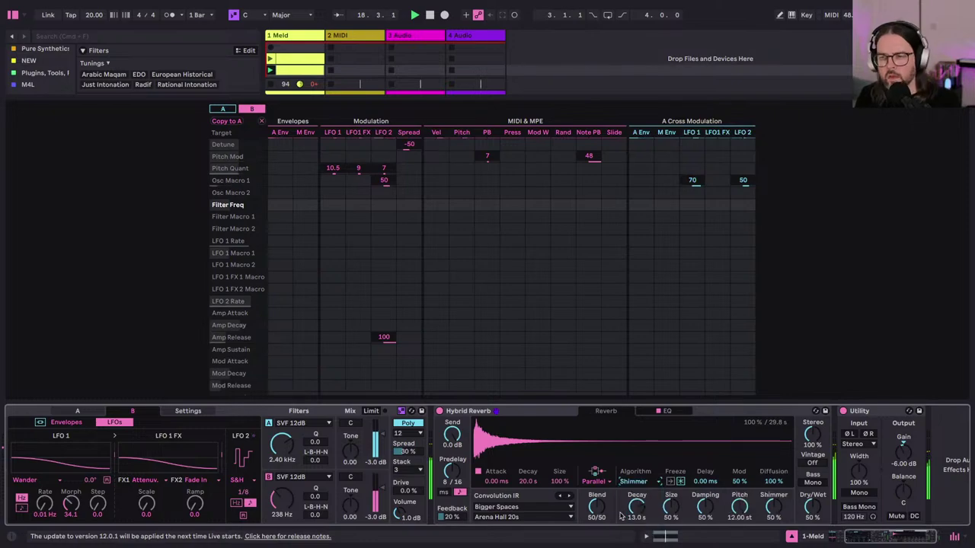
# Step: Bring Hybrid Reverb's Shimmer amount down to 0.0% and enlarge its algorithm Size to 90%
pyautogui.moveTo(768, 511)
pyautogui.mouseDown()
pyautogui.moveTo(769, 492)
pyautogui.moveTo(768, 524)
pyautogui.mouseUp()
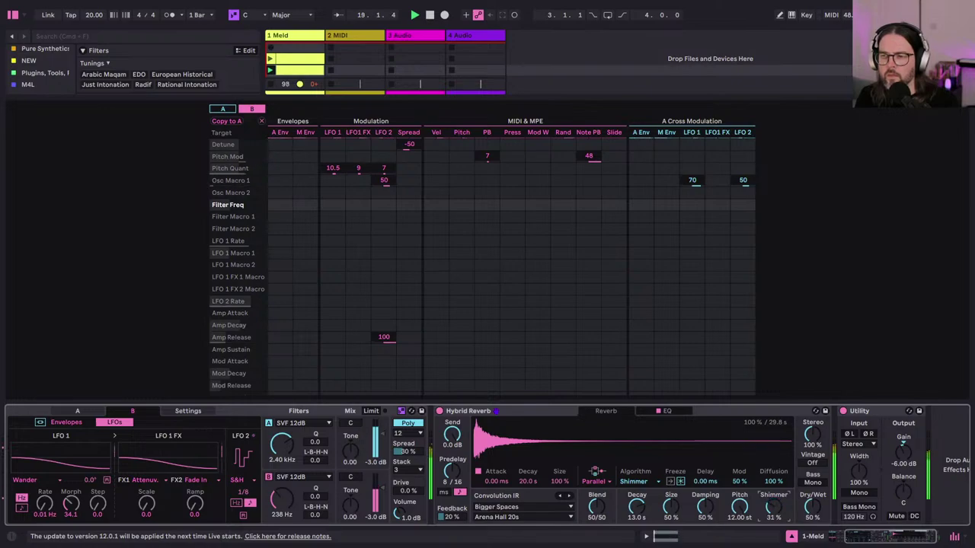
pyautogui.moveTo(672, 506); pyautogui.dragTo(671, 502)
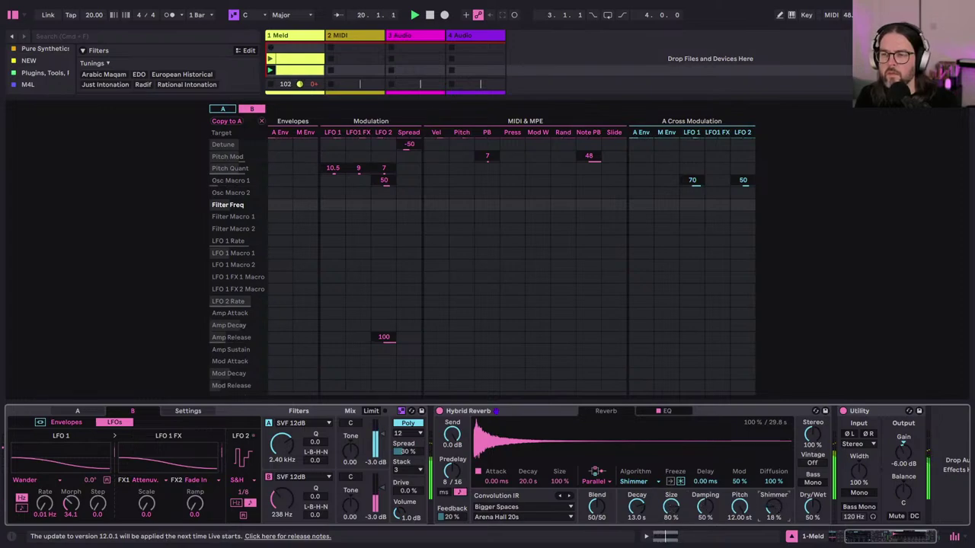
pyautogui.moveTo(774, 507); pyautogui.dragTo(774, 522)
pyautogui.moveTo(671, 507); pyautogui.dragTo(671, 505)
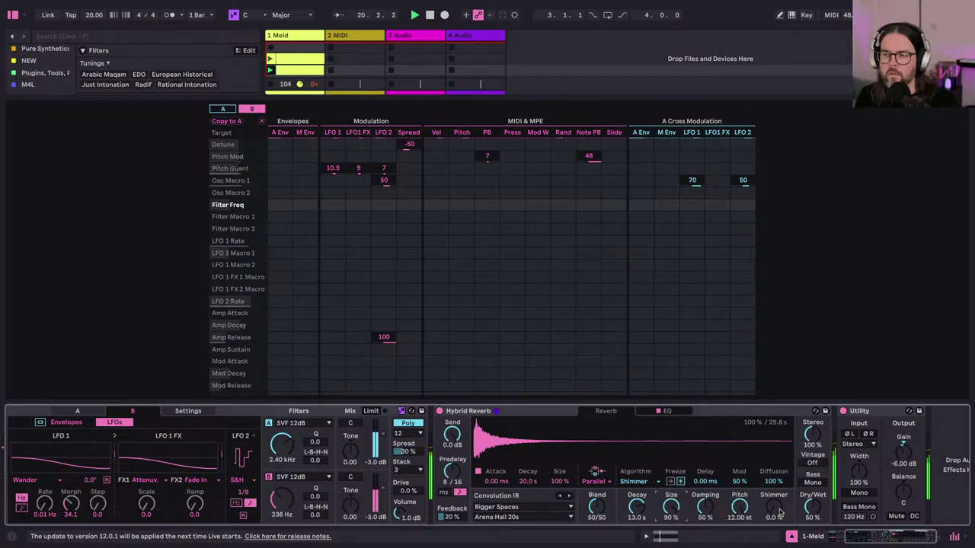
# Step: Set Hybrid Reverb's Dry/Wet to 55% and its Feedback to 0.0%
pyautogui.moveTo(813, 507); pyautogui.dragTo(813, 514)
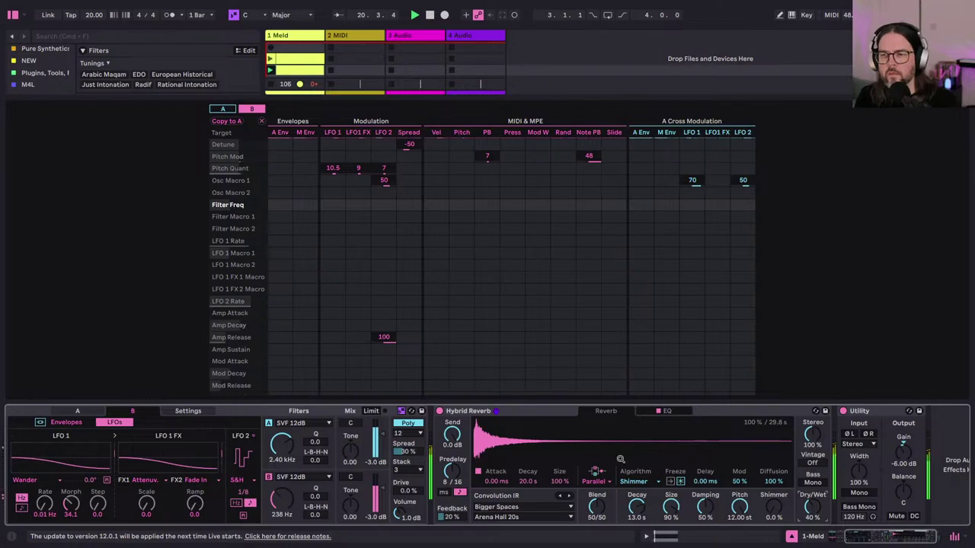
pyautogui.click(667, 412)
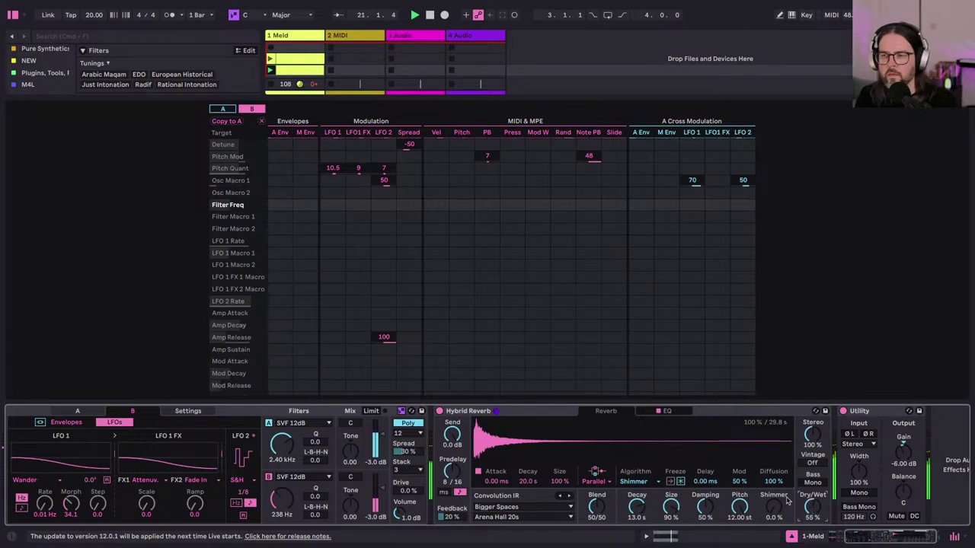
pyautogui.moveTo(444, 518); pyautogui.dragTo(444, 537)
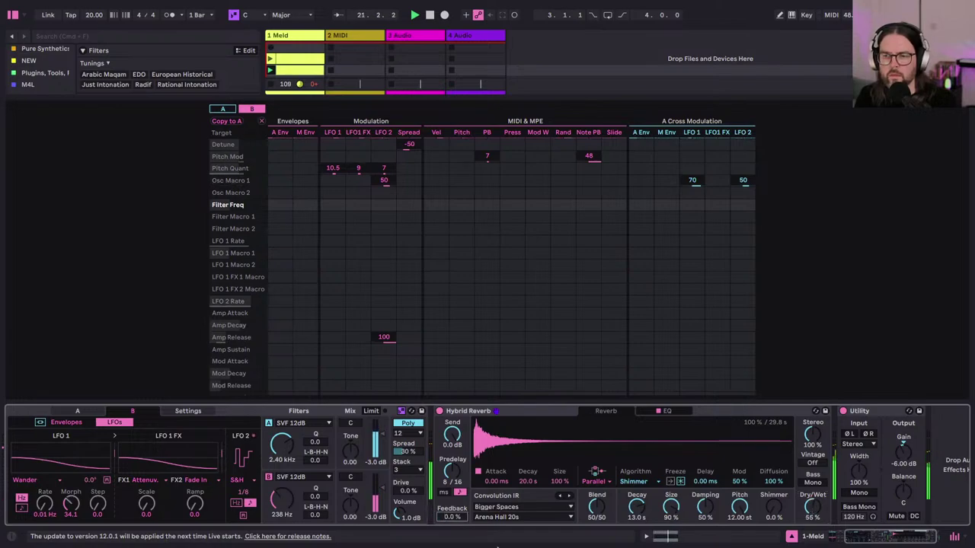
# Step: Shift Hybrid Reverb's Blend to 25/75 and lower its Damping to 15%
pyautogui.moveTo(596, 506); pyautogui.dragTo(596, 526)
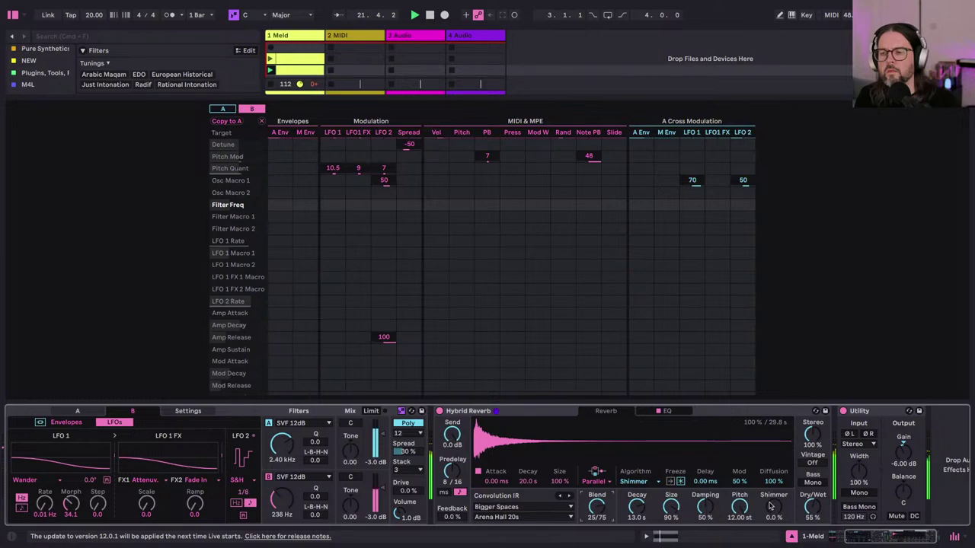
pyautogui.moveTo(705, 507); pyautogui.dragTo(705, 522)
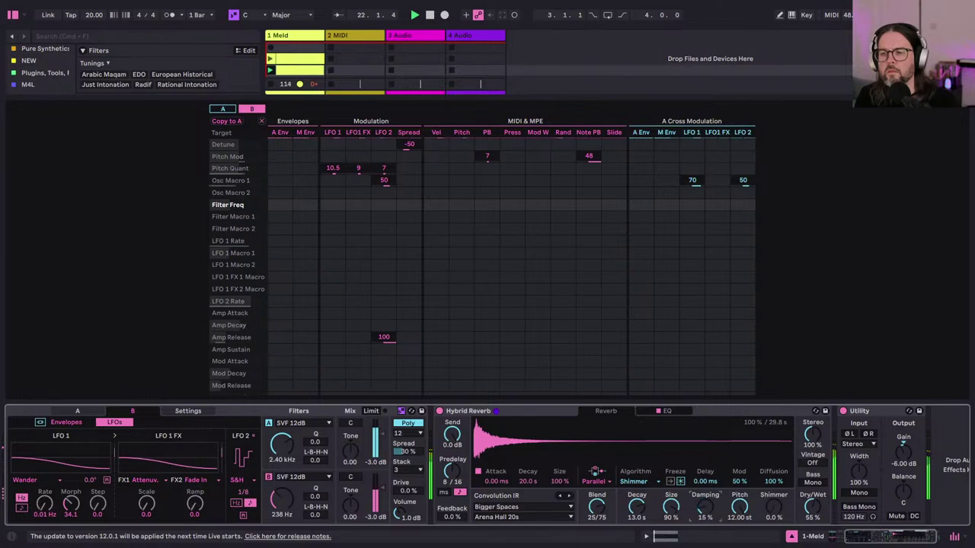
# Step: Set Meld's filter B cutoff to 225 Hz and raise its Q to 30.5
pyautogui.hscroll(-5, 670, 499)
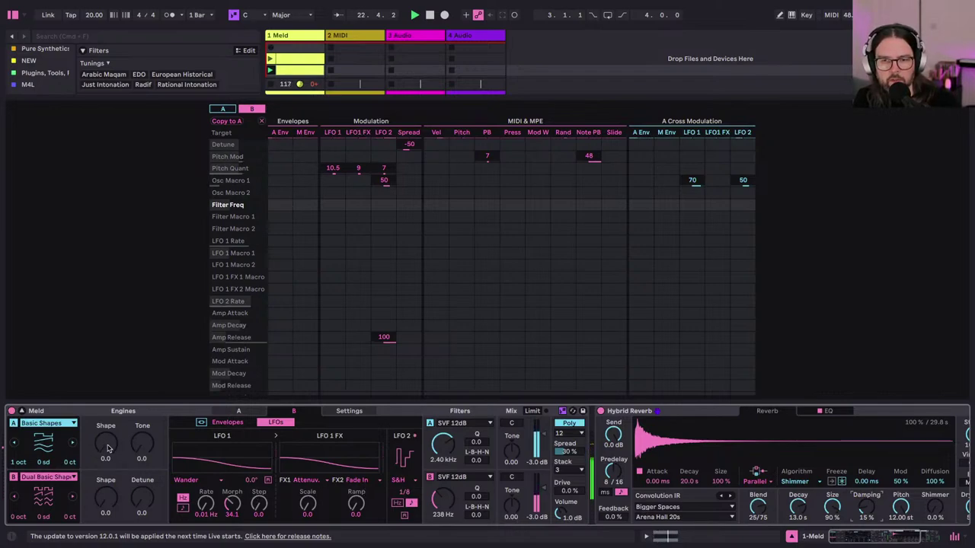
pyautogui.moveTo(443, 500); pyautogui.dragTo(476, 477)
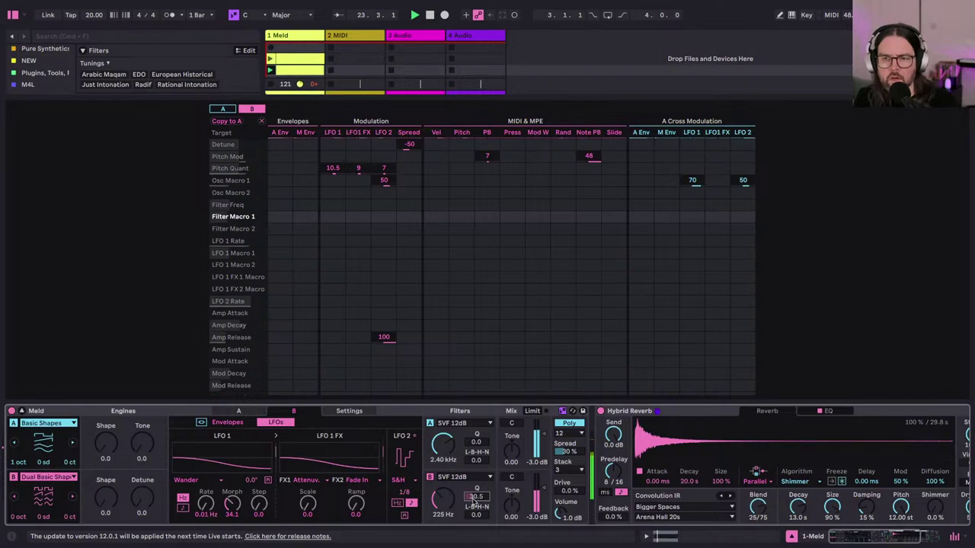
# Step: Modulate engine A's Tone Filter with LFO 1 at an amount of 50
pyautogui.click(513, 454)
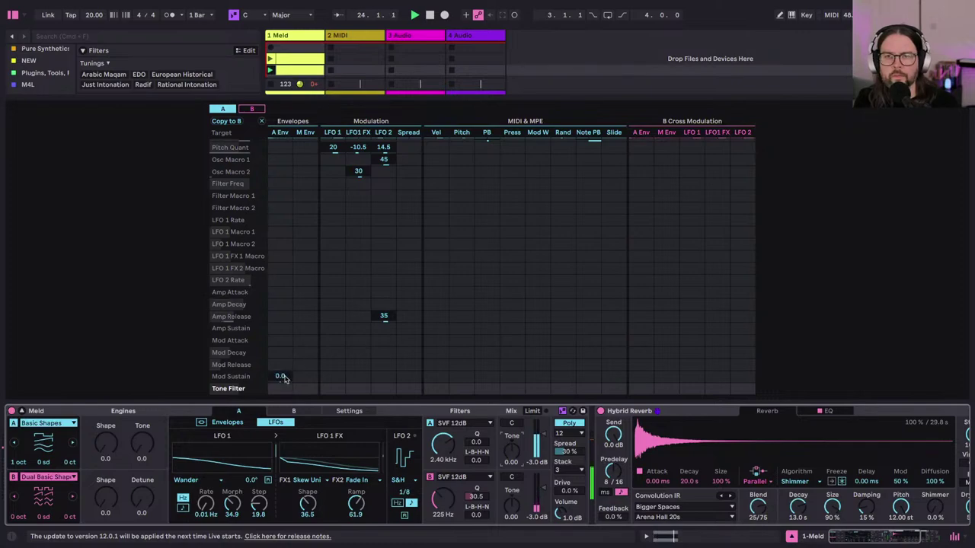
pyautogui.moveTo(333, 393); pyautogui.dragTo(332, 383)
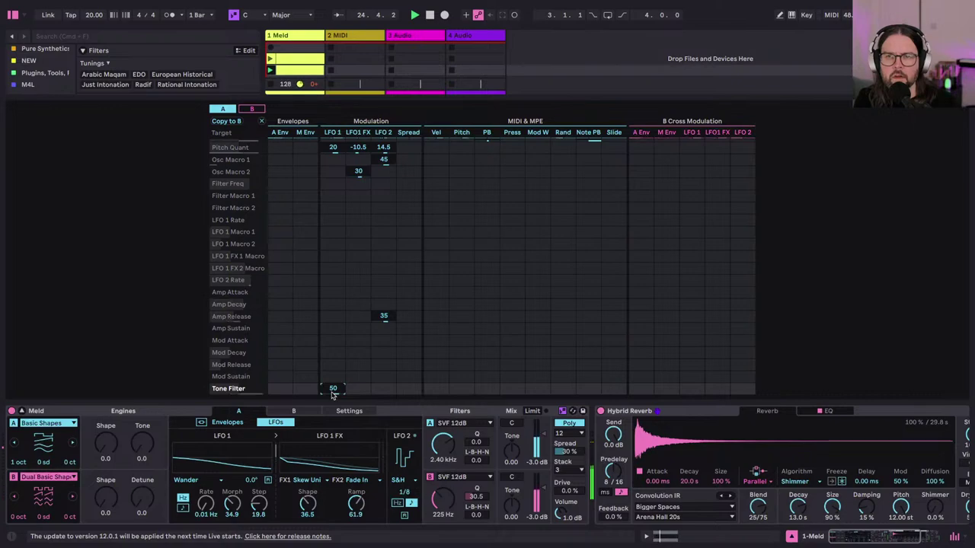
pyautogui.scroll(2, 331, 303)
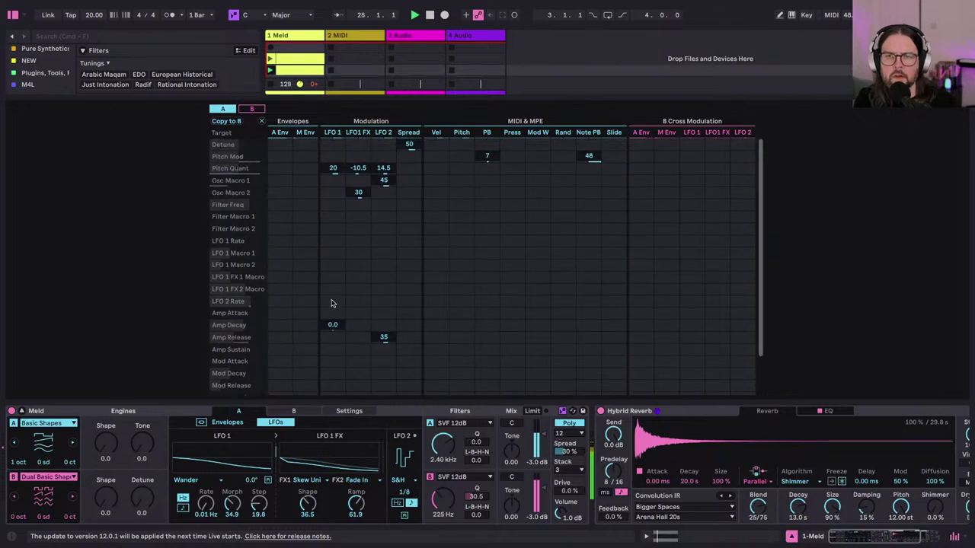
pyautogui.scroll(-4, 332, 303)
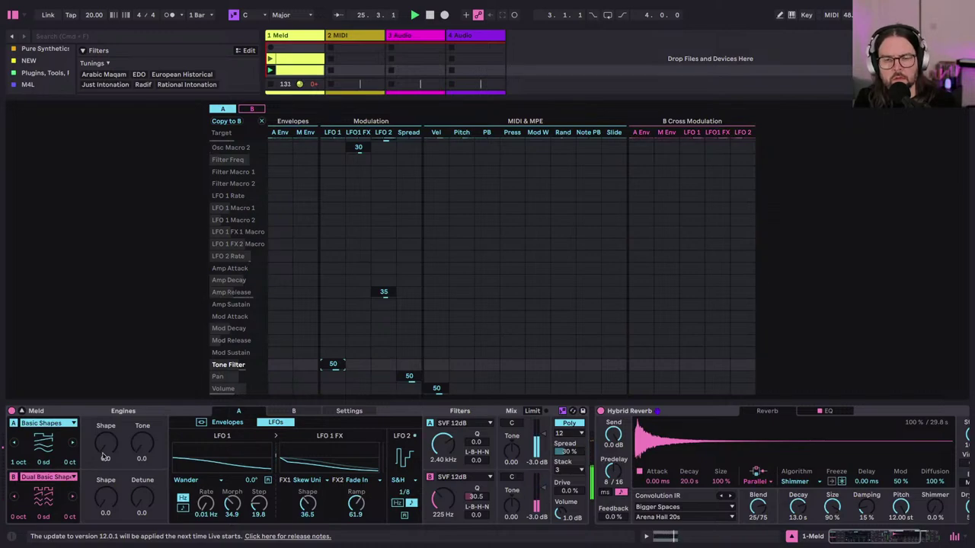
# Step: Raise the LFO 1 FX modulation of engine A's Osc Macro 2 to 55
pyautogui.click(105, 456)
pyautogui.click(139, 446)
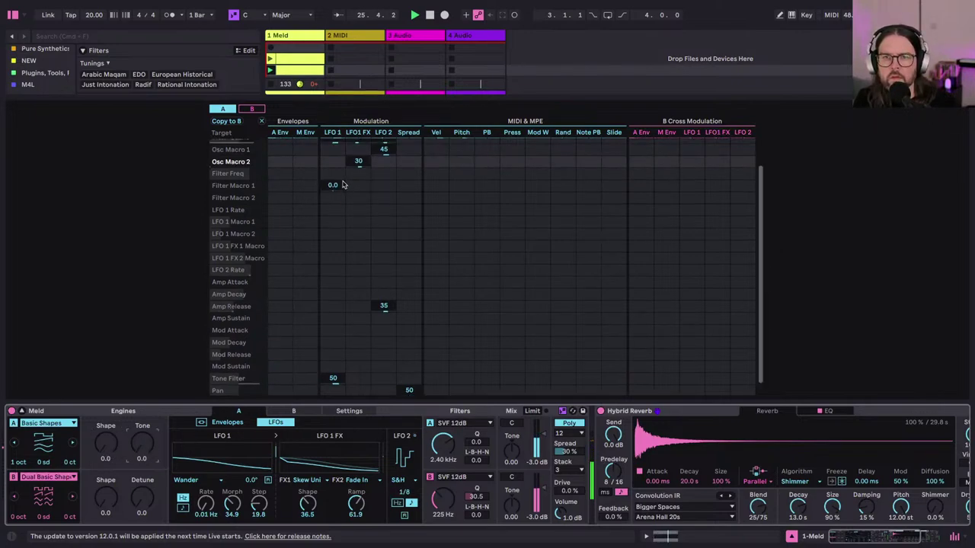
pyautogui.scroll(2, 347, 187)
pyautogui.moveTo(356, 180); pyautogui.dragTo(357, 161)
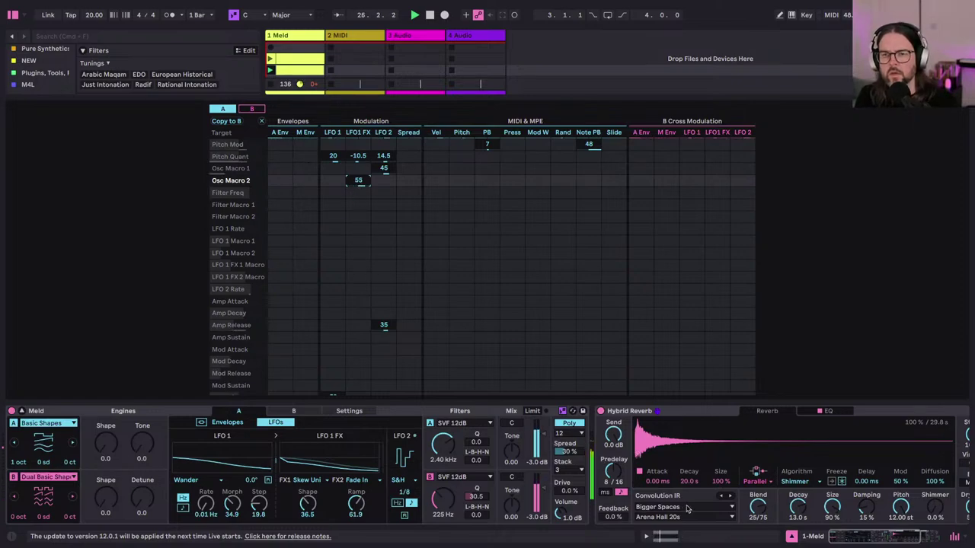
pyautogui.hscroll(5, 688, 508)
pyautogui.hscroll(-5, 380, 505)
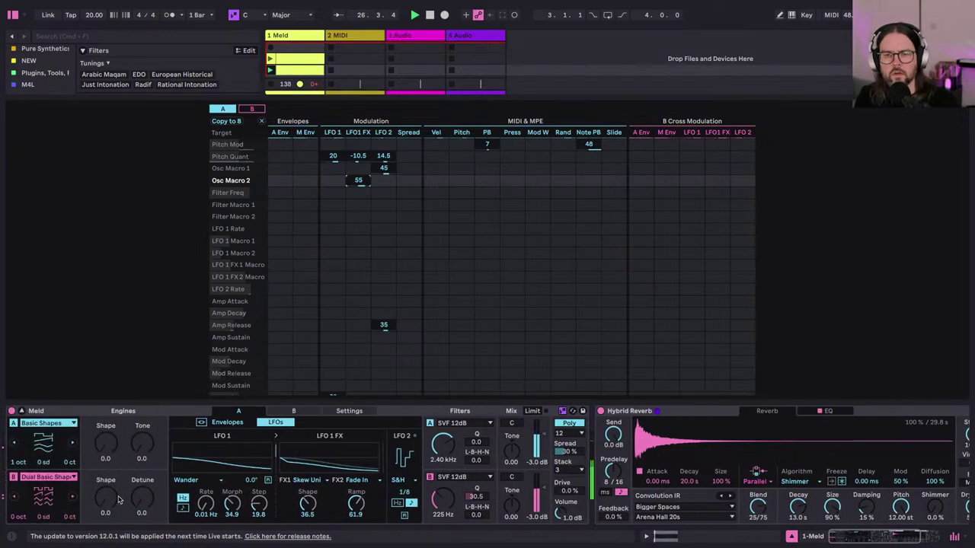
# Step: Change engine B to Noisy Shapes and modulate its Osc Macro 1 with LFO 1 by 25 and Osc Macro 2 with LFO 1 FX by 70
pyautogui.click(72, 496)
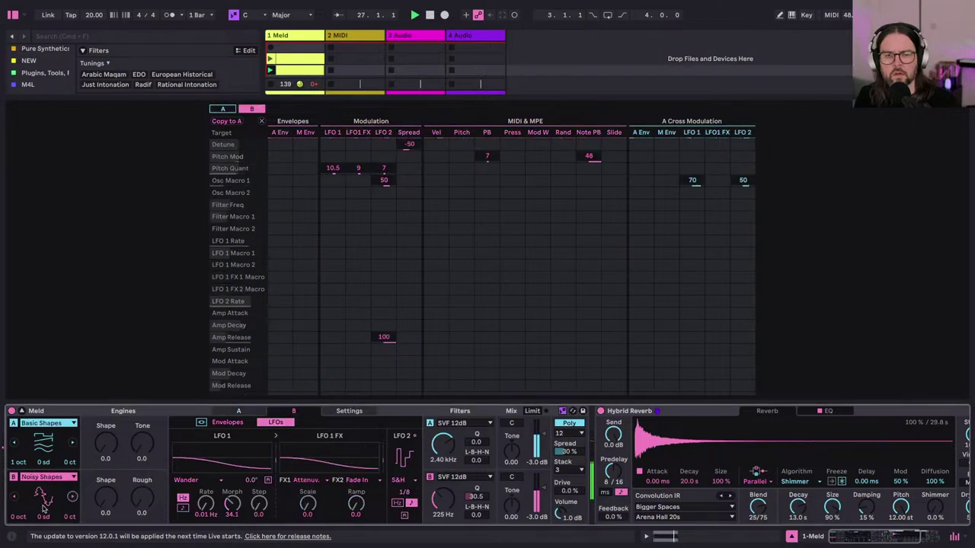
pyautogui.click(97, 497)
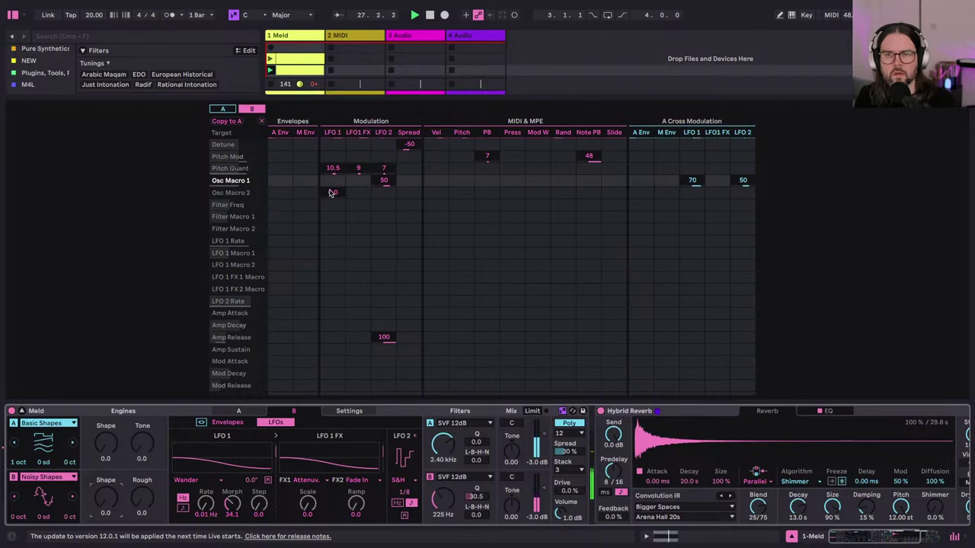
pyautogui.moveTo(333, 181); pyautogui.dragTo(333, 170)
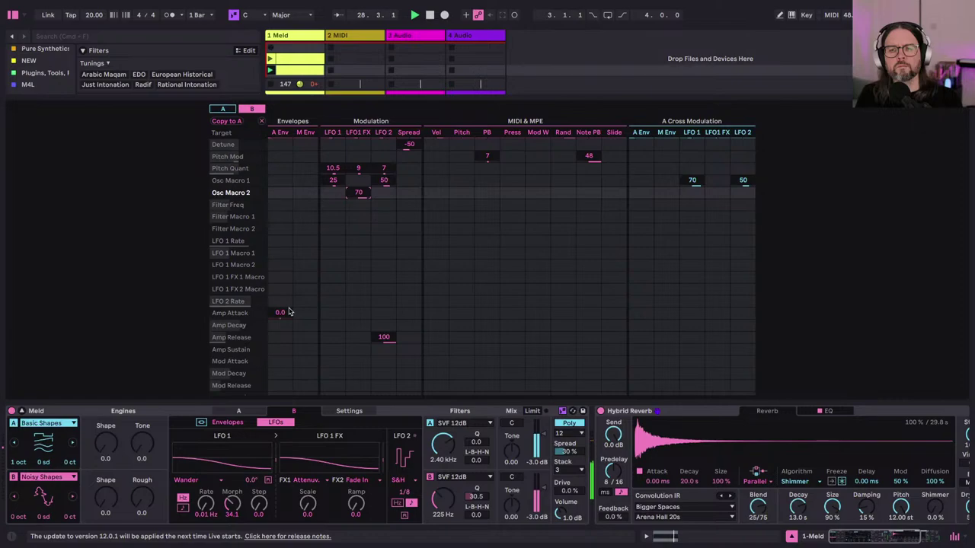
# Step: Close the expanded modulation matrix and set filter A's cutoff to 1.05 kHz with a Q of 18.0
pyautogui.click(23, 412)
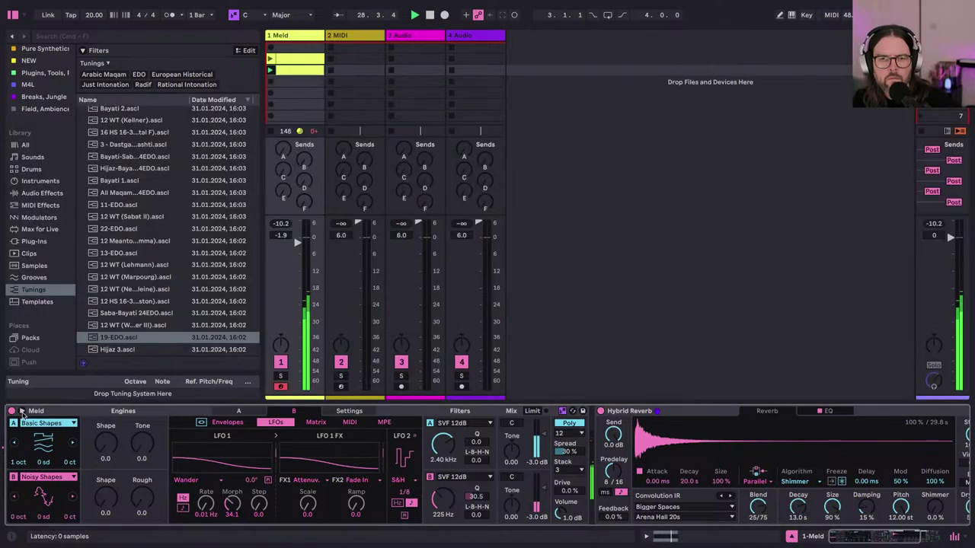
pyautogui.moveTo(442, 445); pyautogui.dragTo(476, 440)
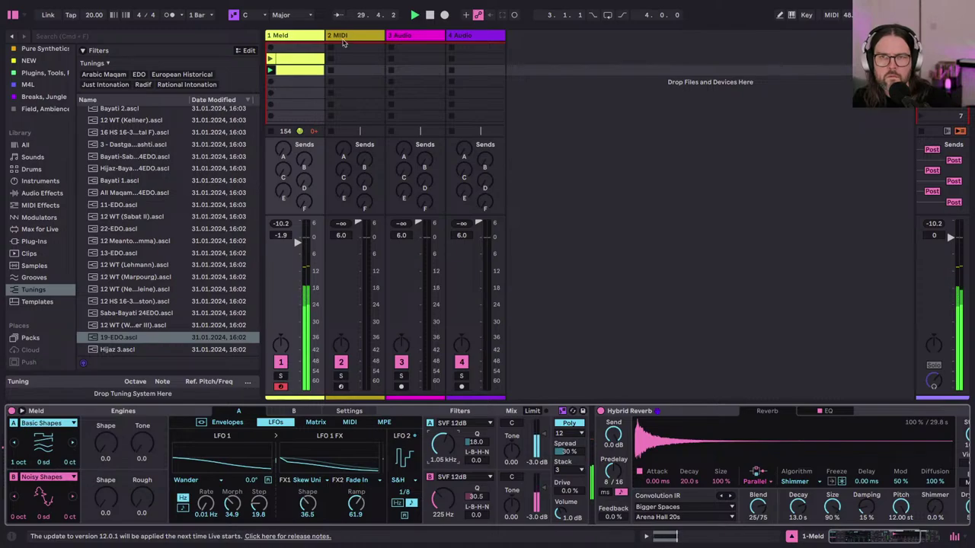
pyautogui.press('Right')
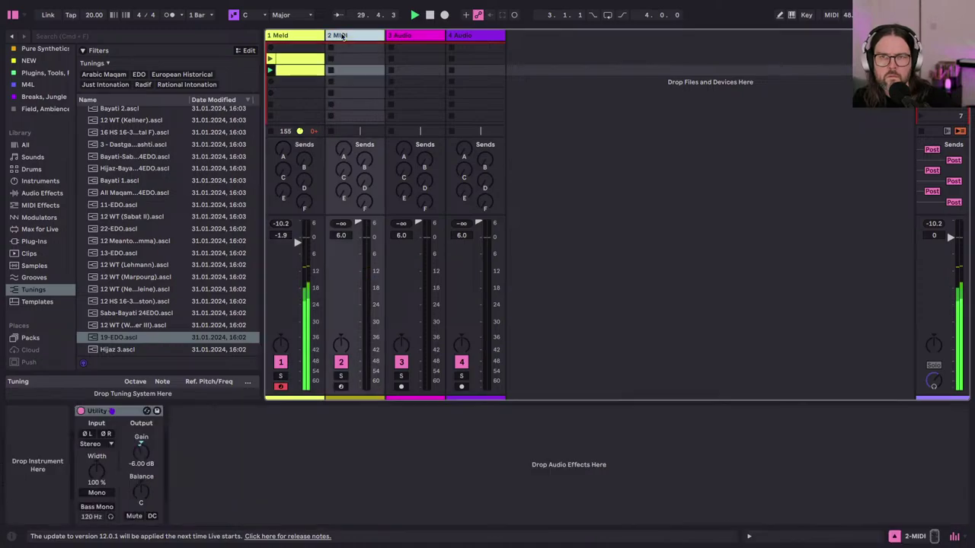
pyautogui.click(39, 194)
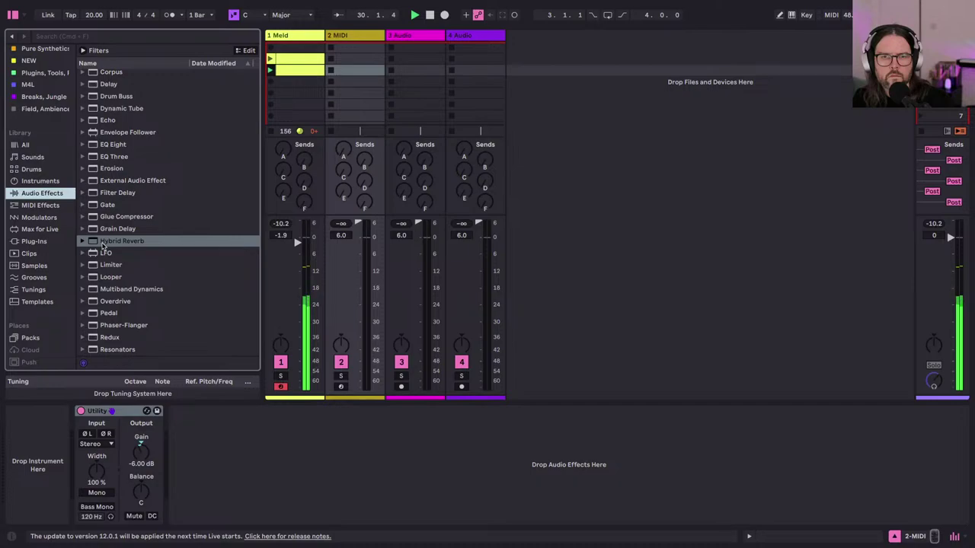
# Step: Try extending only the loop of the playing C3 clip to a length of 0.1.2, and undo the extension
pyautogui.click(287, 70)
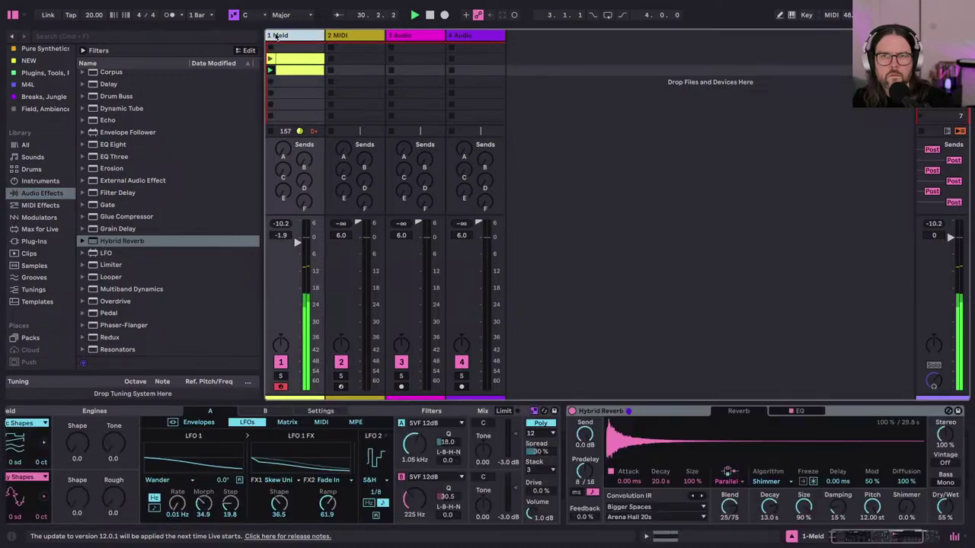
pyautogui.doubleClick(287, 71)
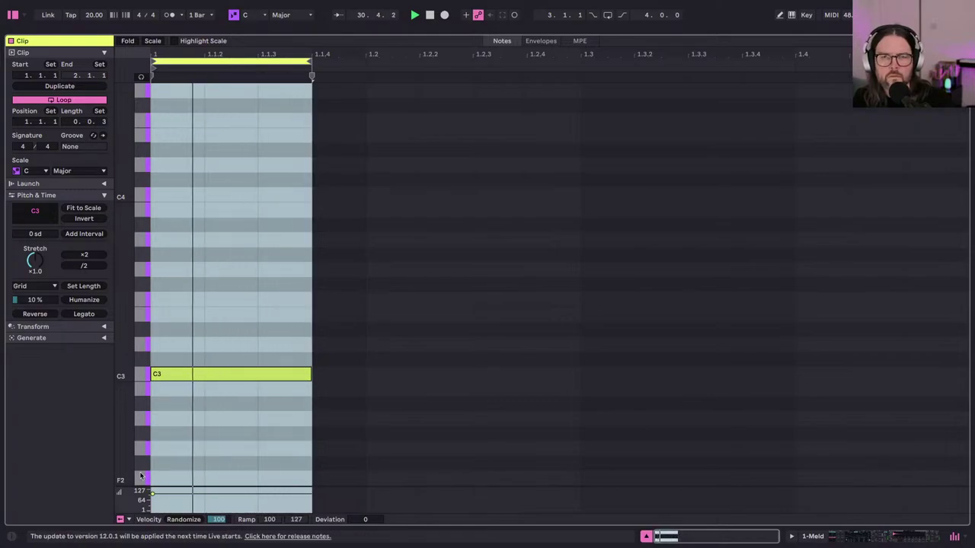
pyautogui.moveTo(311, 61); pyautogui.dragTo(473, 61)
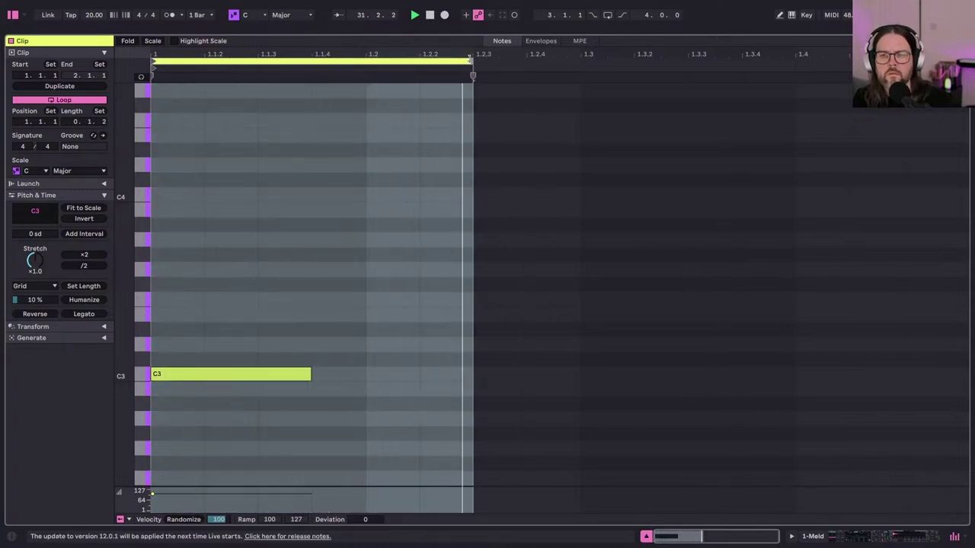
pyautogui.press('super+z')
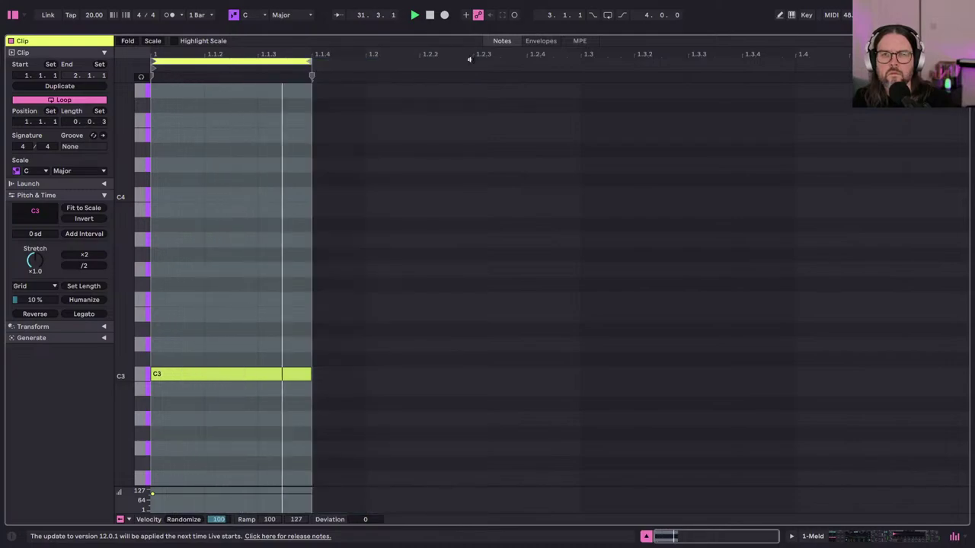
pyautogui.hotkey('shift', 'Tab')
pyautogui.hscroll(-1, 242, 415)
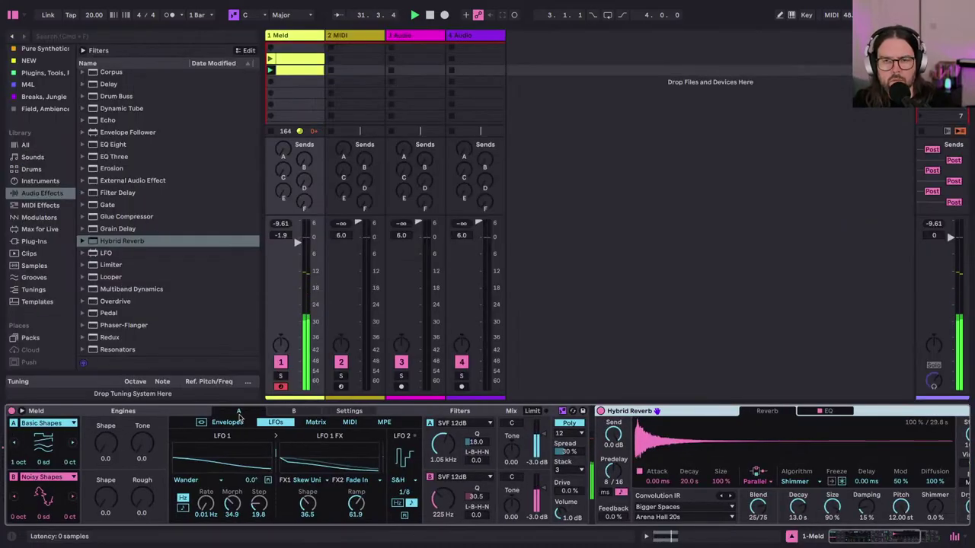
# Step: Stretch the playing C3 clip to double length, note and loop together, and return to the device view
pyautogui.click(290, 412)
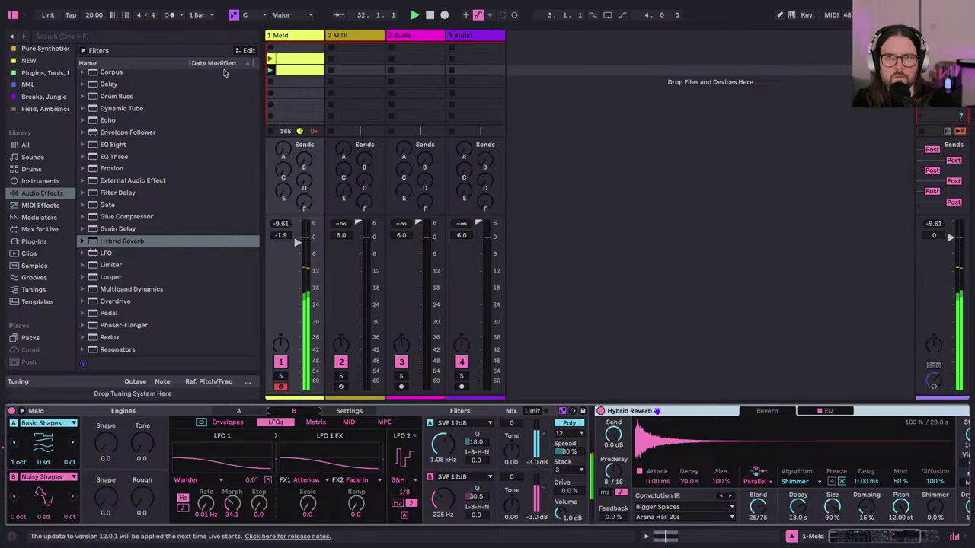
pyautogui.doubleClick(283, 73)
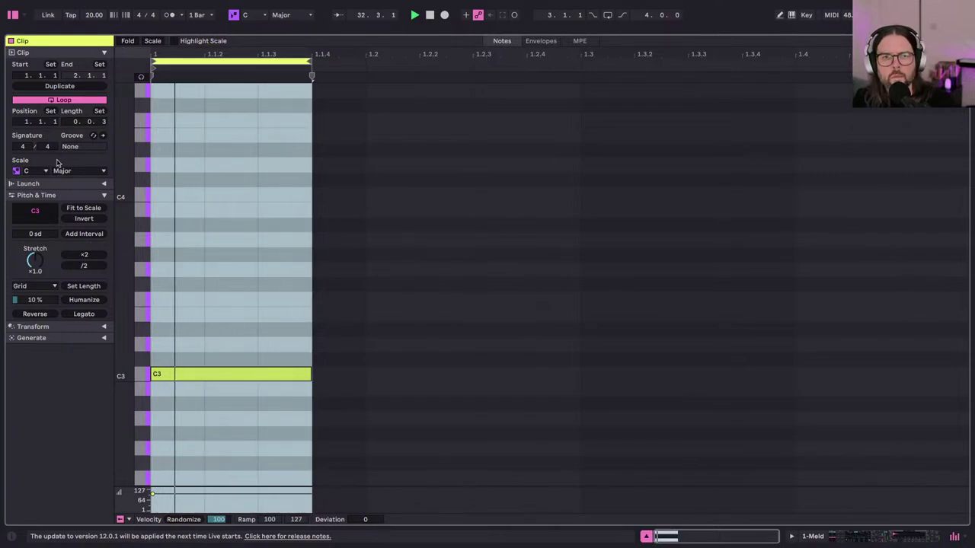
pyautogui.click(79, 257)
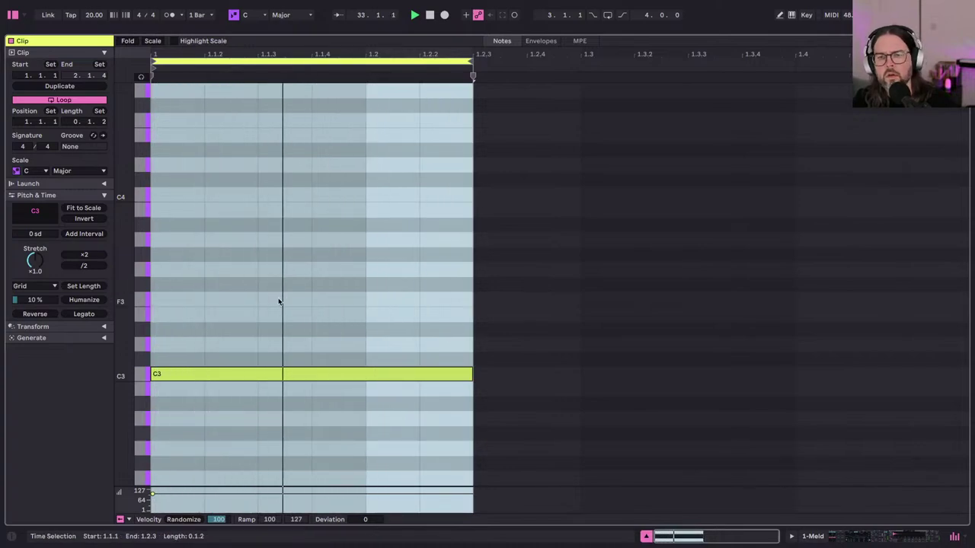
pyautogui.hotkey('shift', 'Tab')
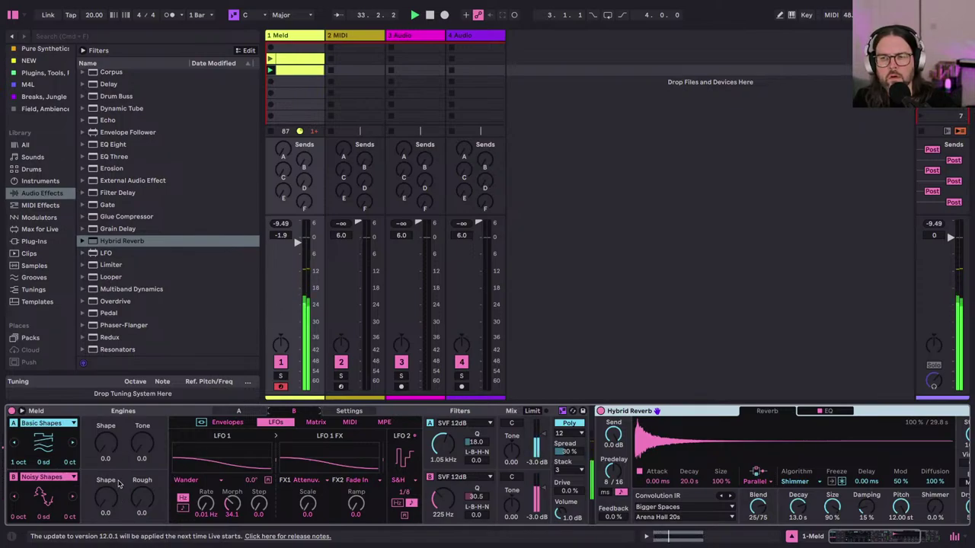
# Step: Set the amp envelope attack of both Meld engines to 1.54 s and engine B's amp release to 511 ms
pyautogui.click(238, 412)
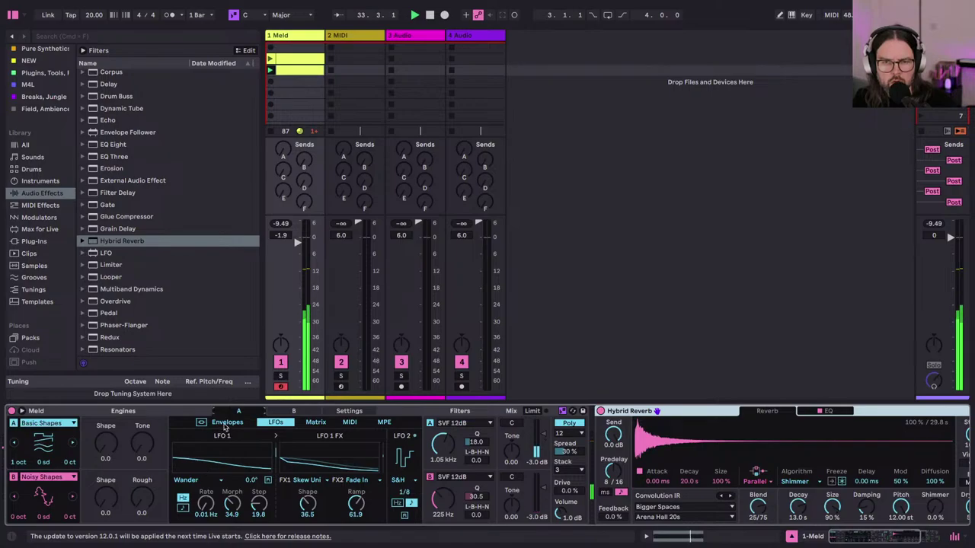
pyautogui.click(226, 423)
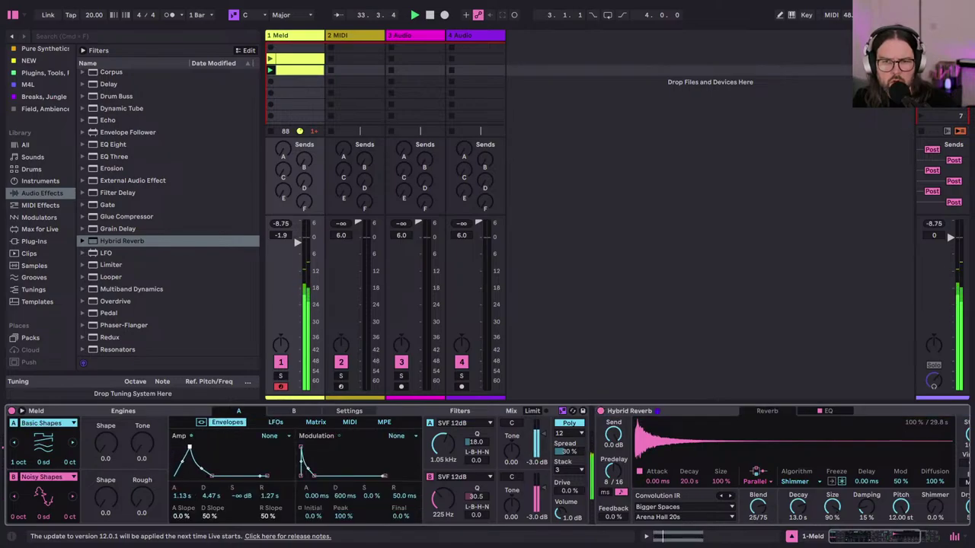
pyautogui.moveTo(189, 448); pyautogui.dragTo(190, 448)
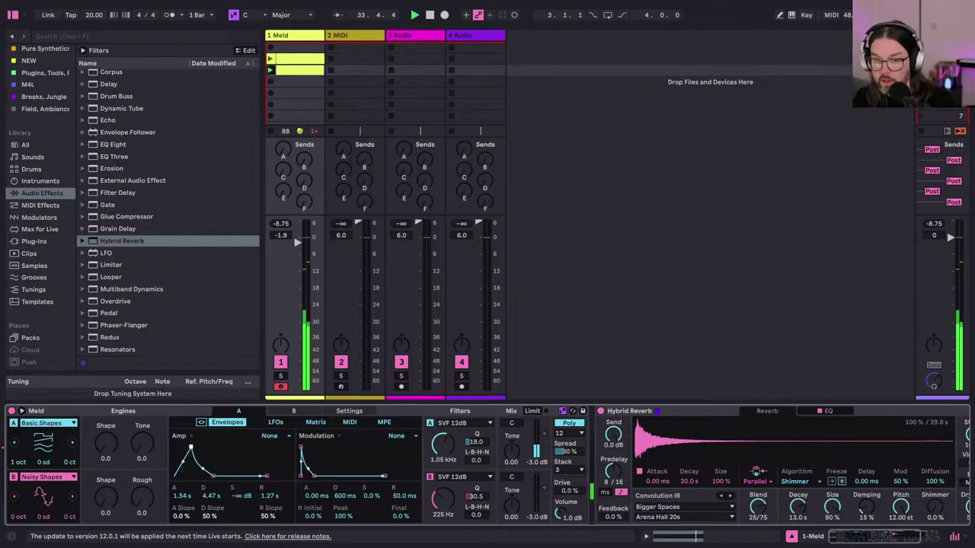
pyautogui.click(284, 412)
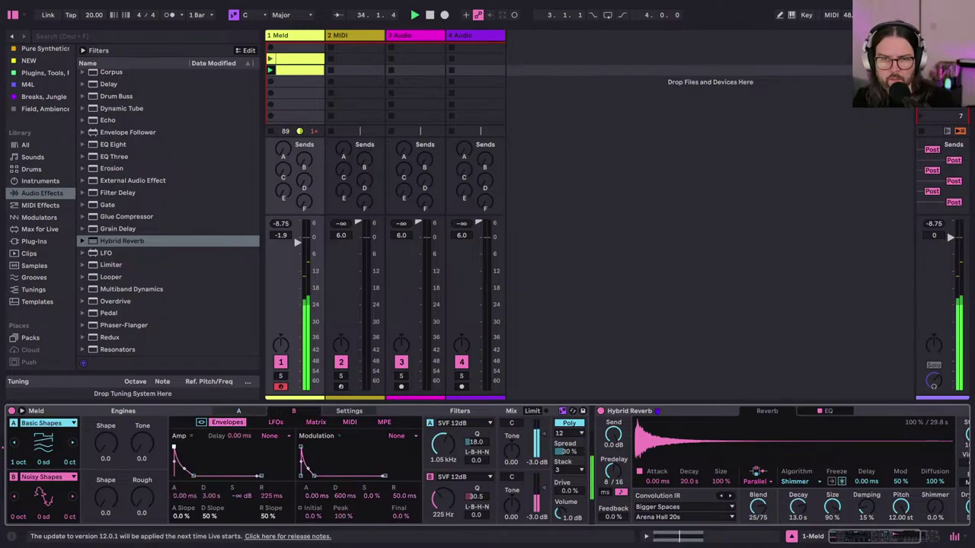
pyautogui.moveTo(176, 451); pyautogui.dragTo(190, 448)
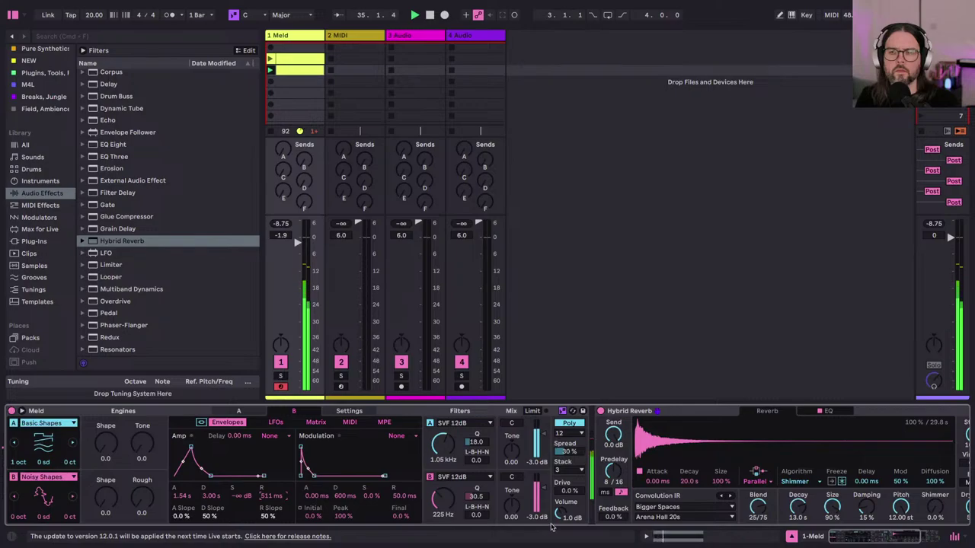
# Step: Raise Hybrid Reverb's Dry/Wet to 70%
pyautogui.hscroll(5, 686, 504)
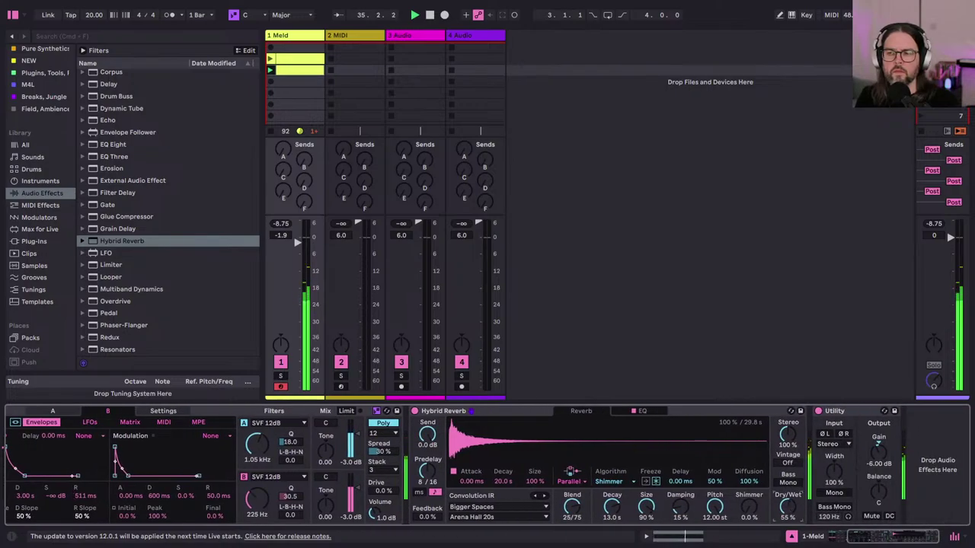
pyautogui.moveTo(788, 507); pyautogui.dragTo(788, 499)
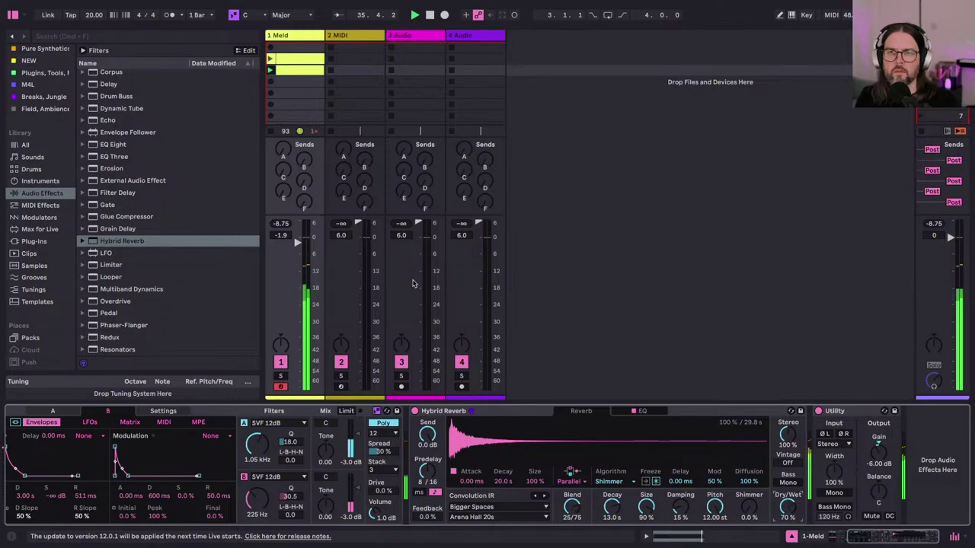
# Step: Load a new Meld instrument onto the second track and set its engine A to Rain
pyautogui.click(340, 37)
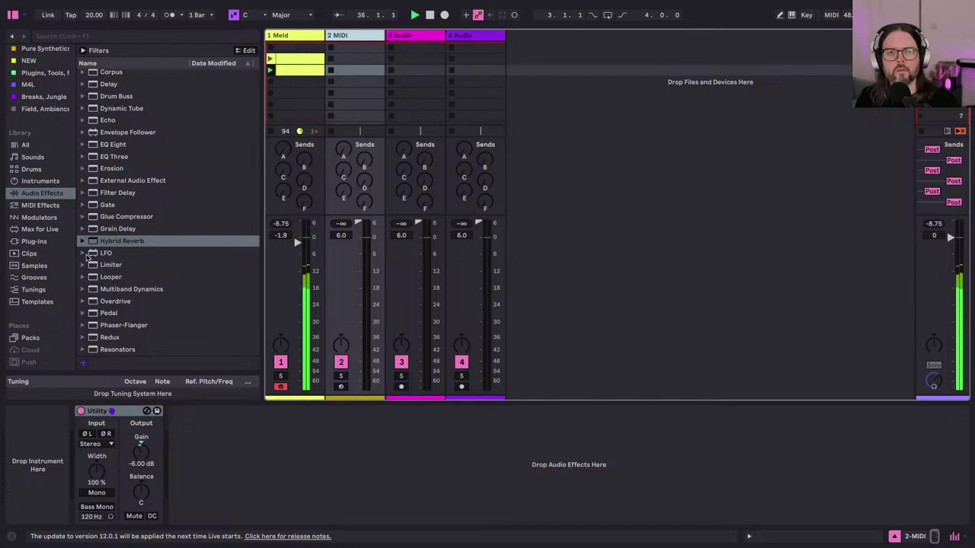
pyautogui.click(36, 182)
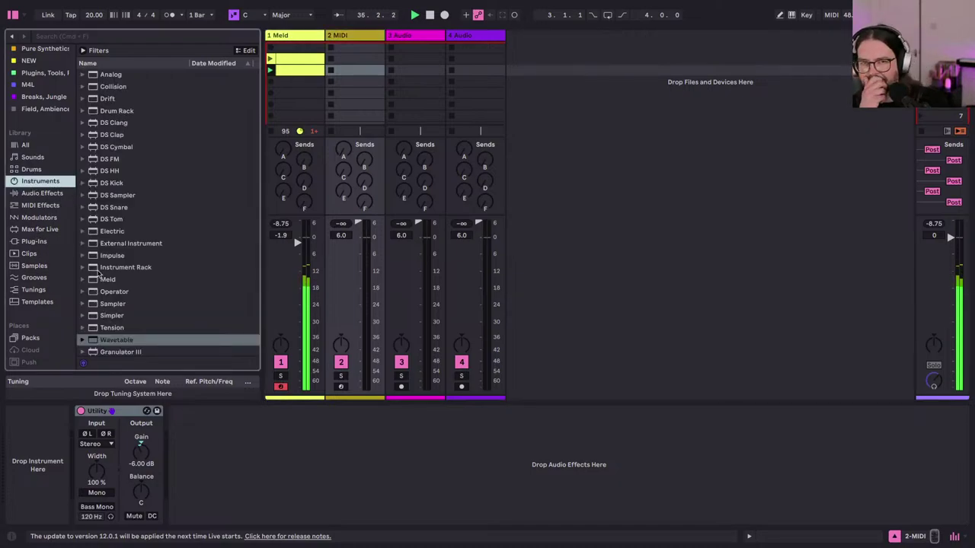
pyautogui.moveTo(101, 278); pyautogui.dragTo(69, 442)
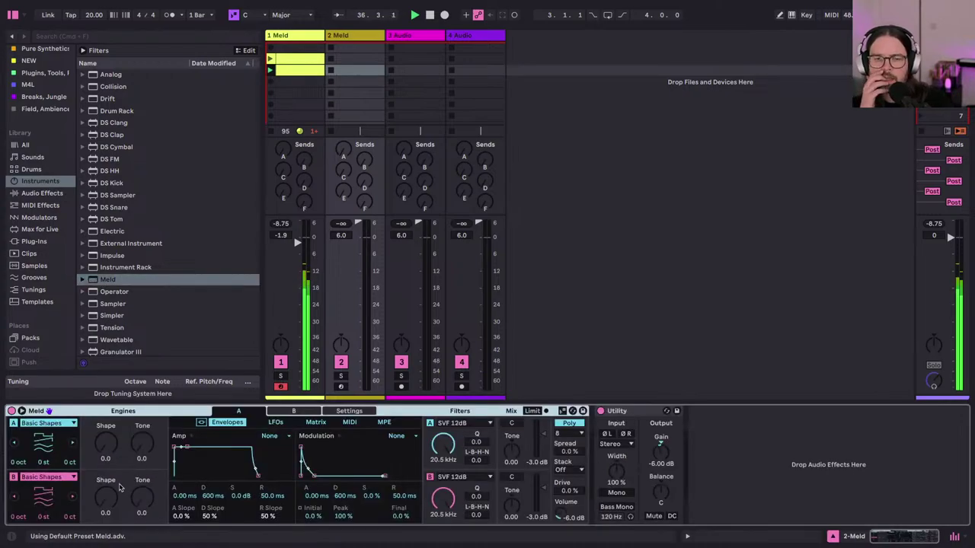
pyautogui.click(35, 426)
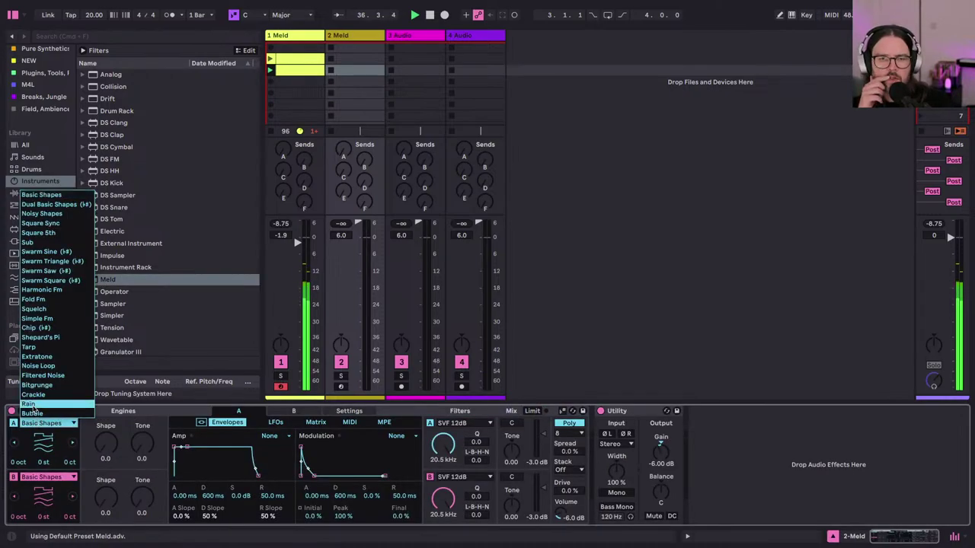
pyautogui.click(32, 409)
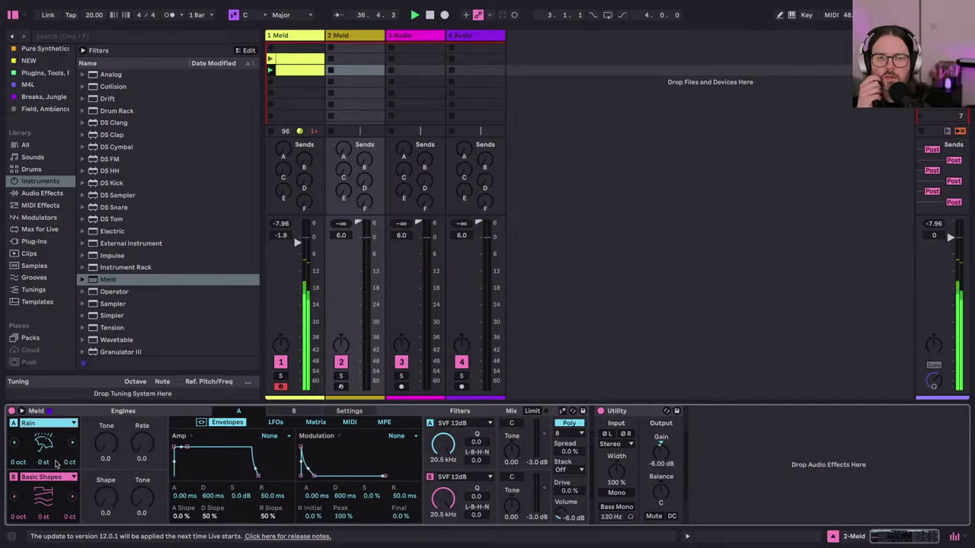
# Step: Look through the oscillator types for engine A and read the help description of the type selector
pyautogui.click(42, 424)
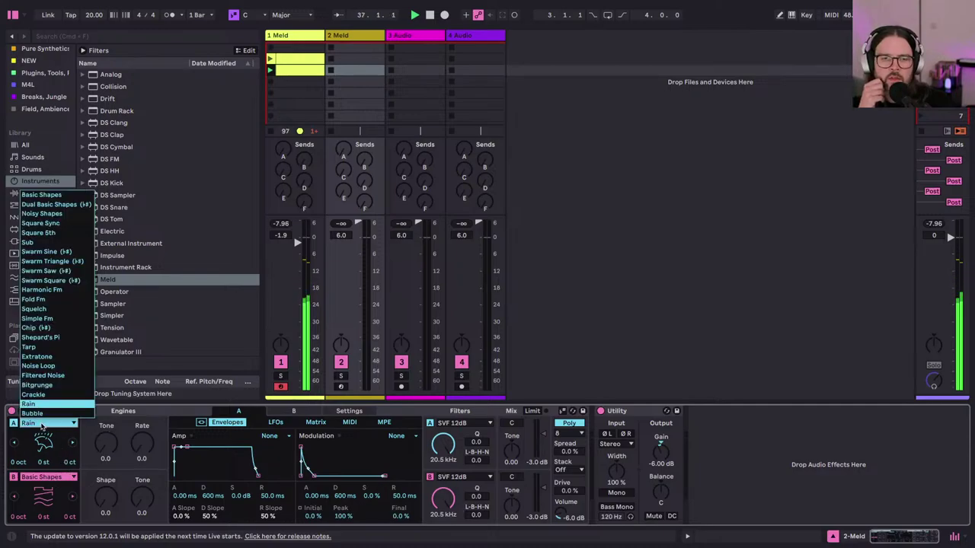
pyautogui.click(42, 424)
pyautogui.click(42, 424)
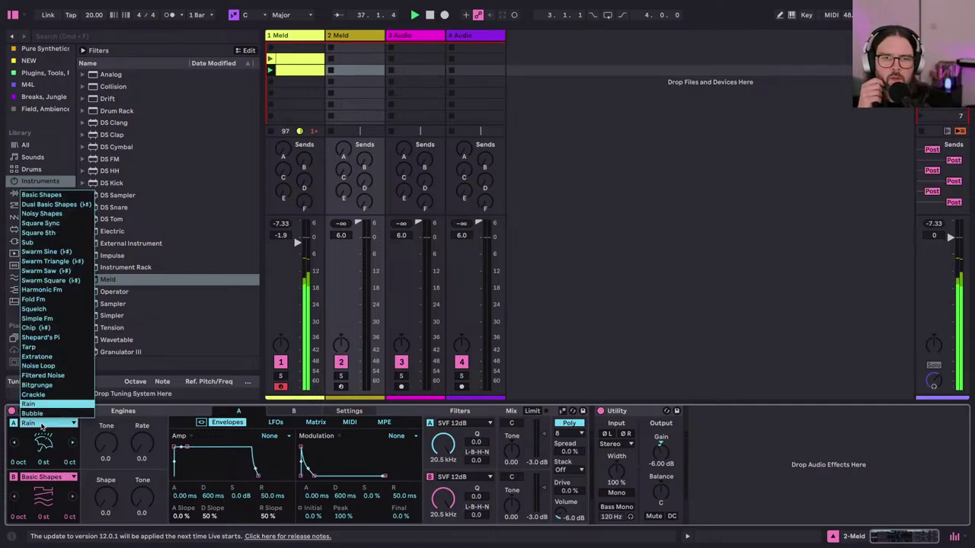
pyautogui.click(42, 424)
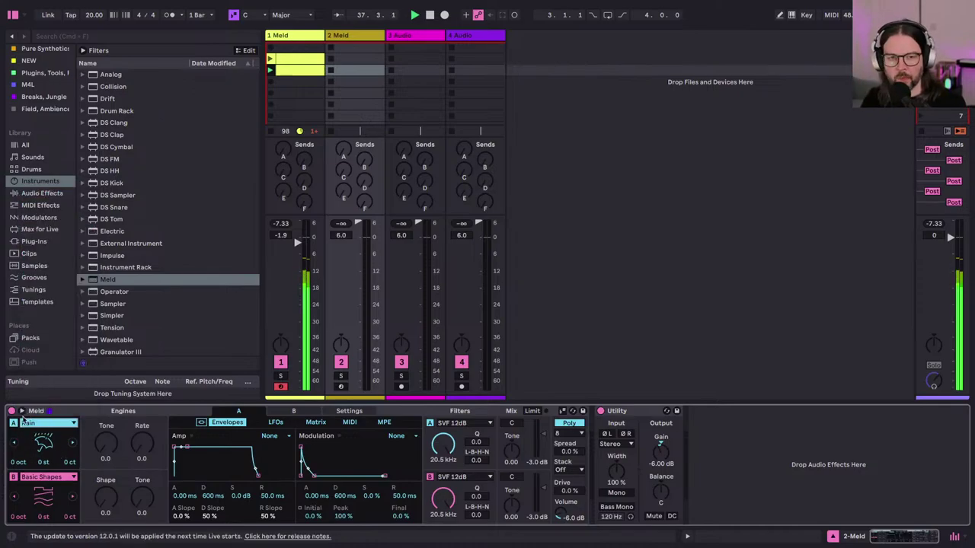
pyautogui.click(11, 535)
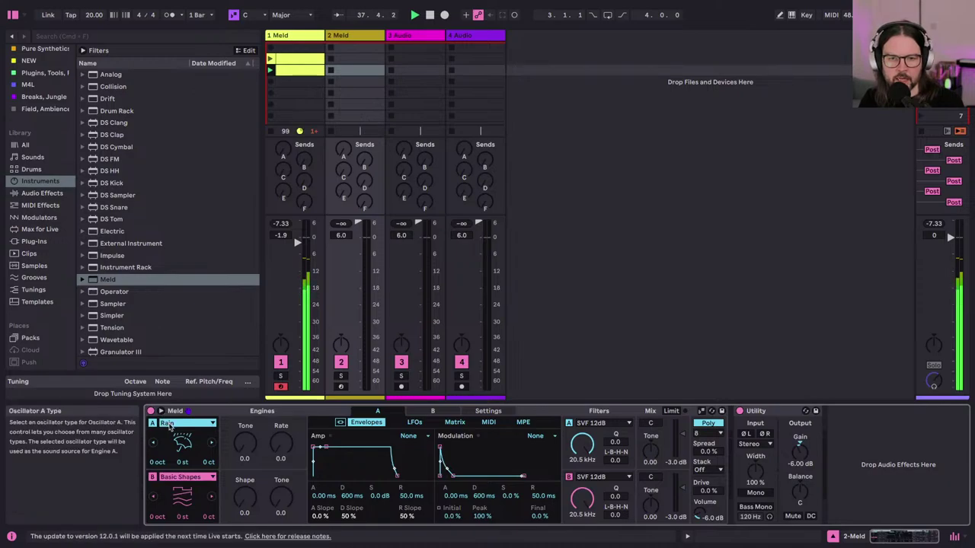
pyautogui.click(11, 536)
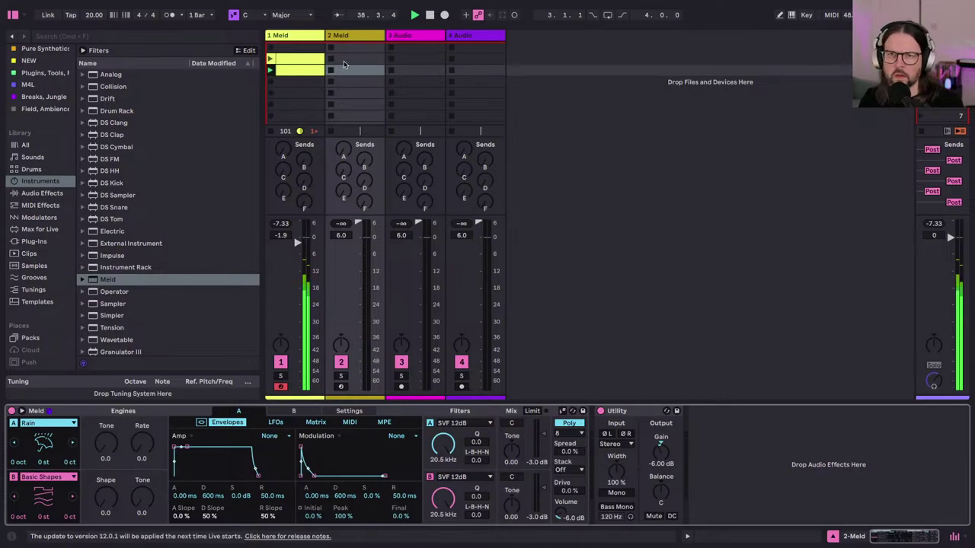
# Step: Copy the first track's second-slot clip to the second track, launch it, and switch off engine B of the Rain Meld
pyautogui.moveTo(293, 60); pyautogui.dragTo(345, 60)
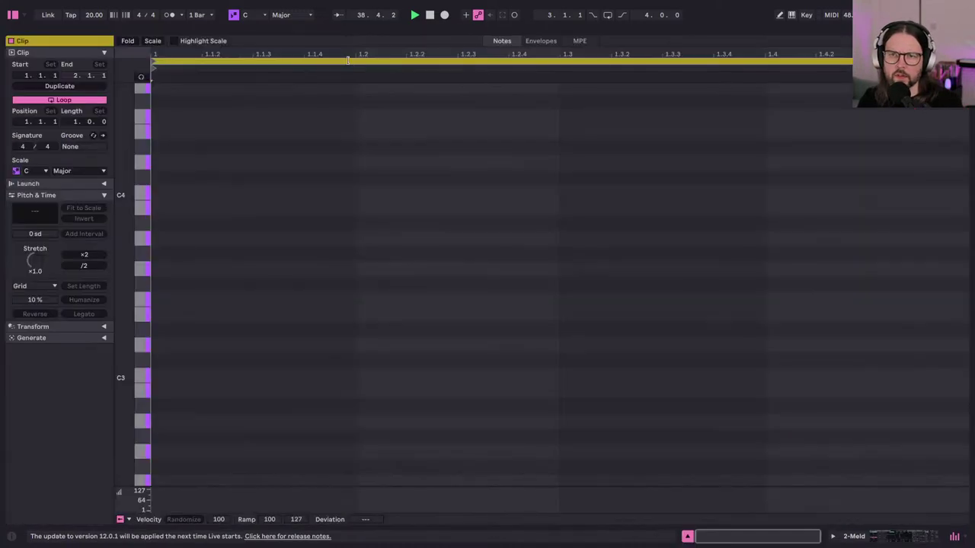
pyautogui.hotkey('shift', 'Tab')
pyautogui.click(330, 58)
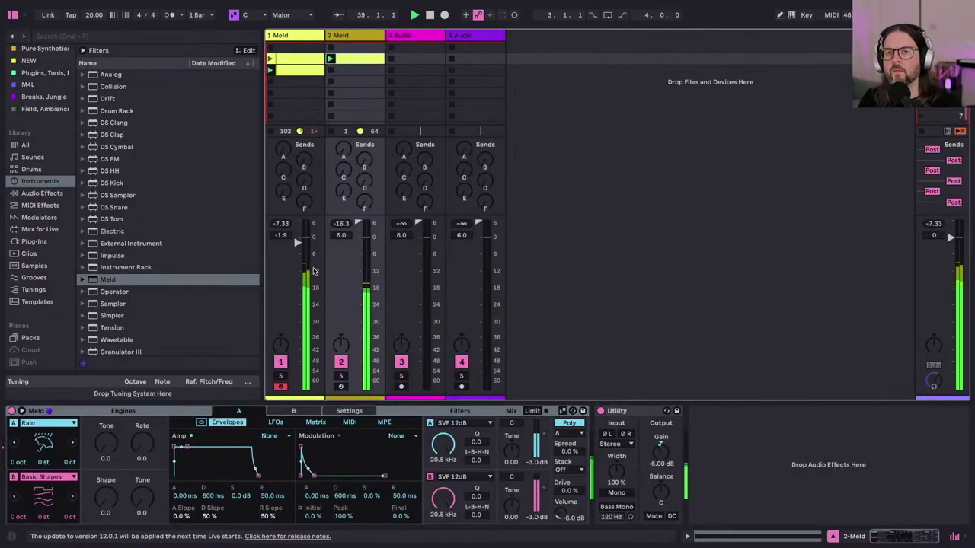
pyautogui.click(12, 478)
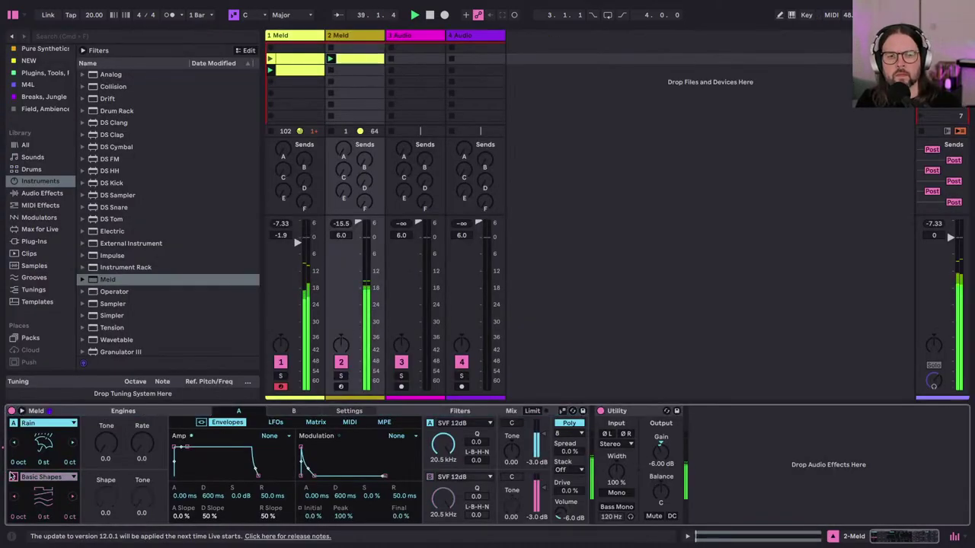
# Step: Lower the second track's volume to 2.0 dB and delete its clip
pyautogui.moveTo(341, 235)
pyautogui.mouseDown()
pyautogui.moveTo(340, 259)
pyautogui.moveTo(358, 231)
pyautogui.mouseUp()
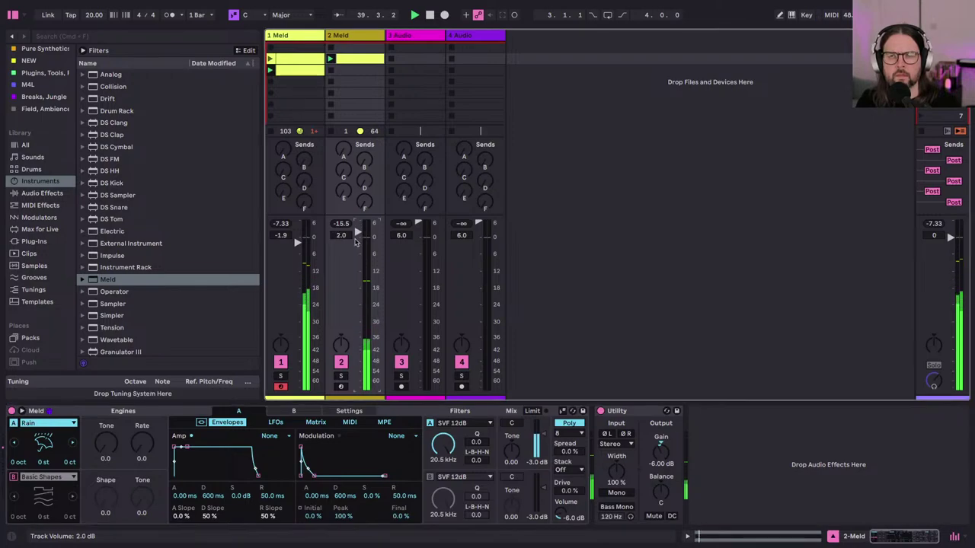
pyautogui.click(352, 59)
pyautogui.press('Delete')
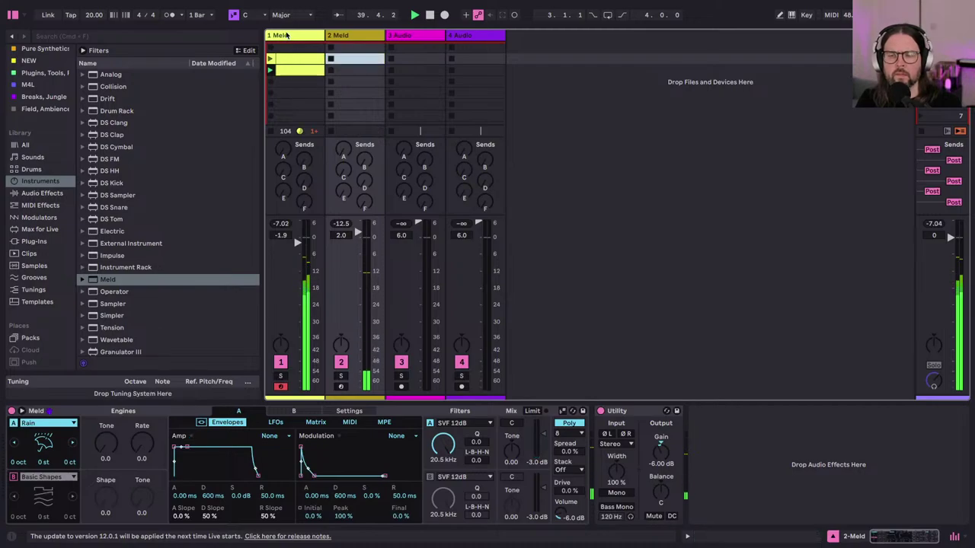
# Step: Group the first track's Meld into an Instrument Rack and add a new Meld as a second chain
pyautogui.click(285, 36)
pyautogui.hscroll(-5, 53, 450)
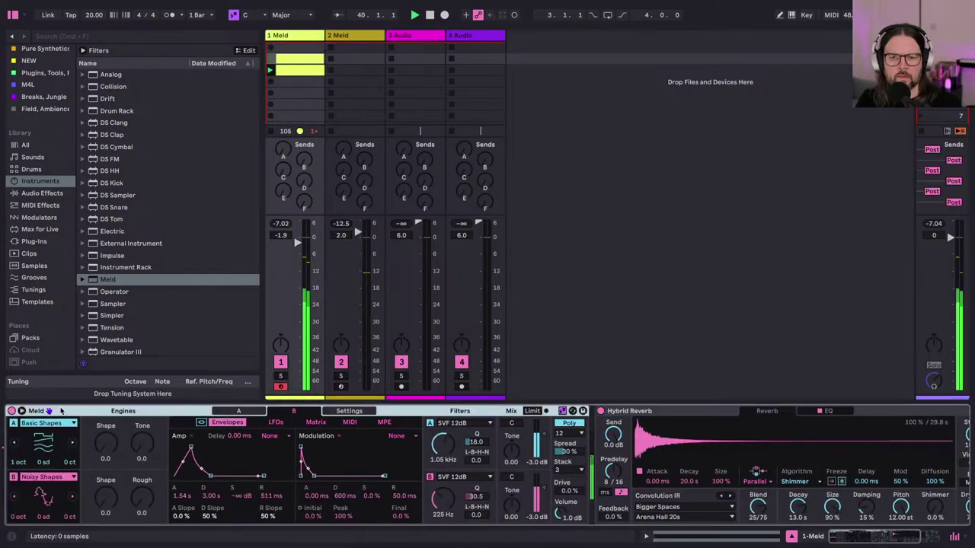
pyautogui.click(53, 449)
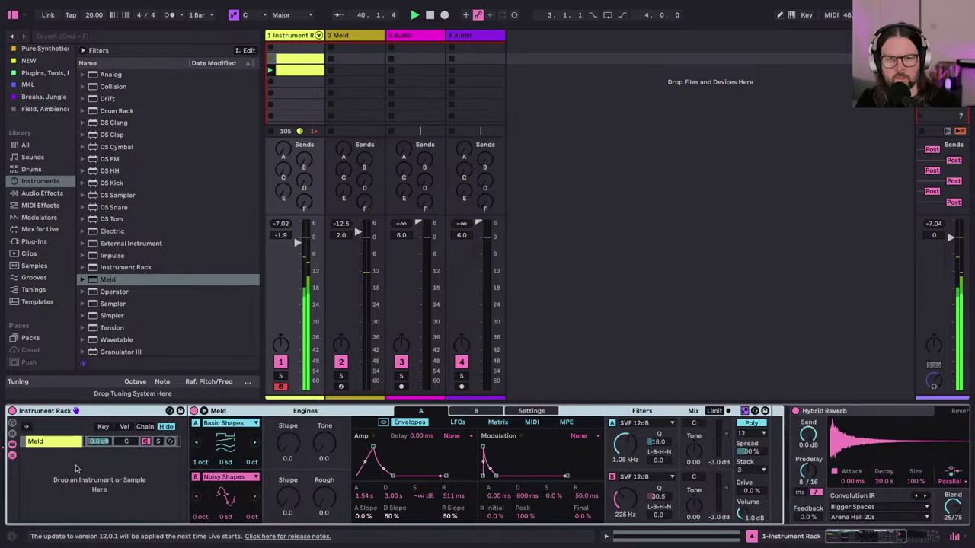
pyautogui.press('super+g')
pyautogui.moveTo(94, 281); pyautogui.dragTo(44, 457)
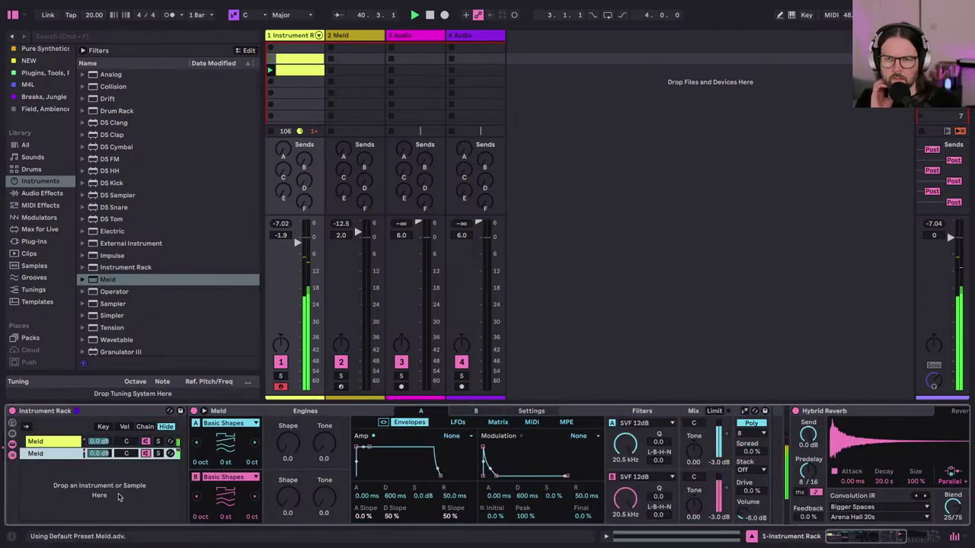
# Step: Set the second chain's Meld to Crackle on engine A and Bitgrunge on engine B
pyautogui.click(211, 424)
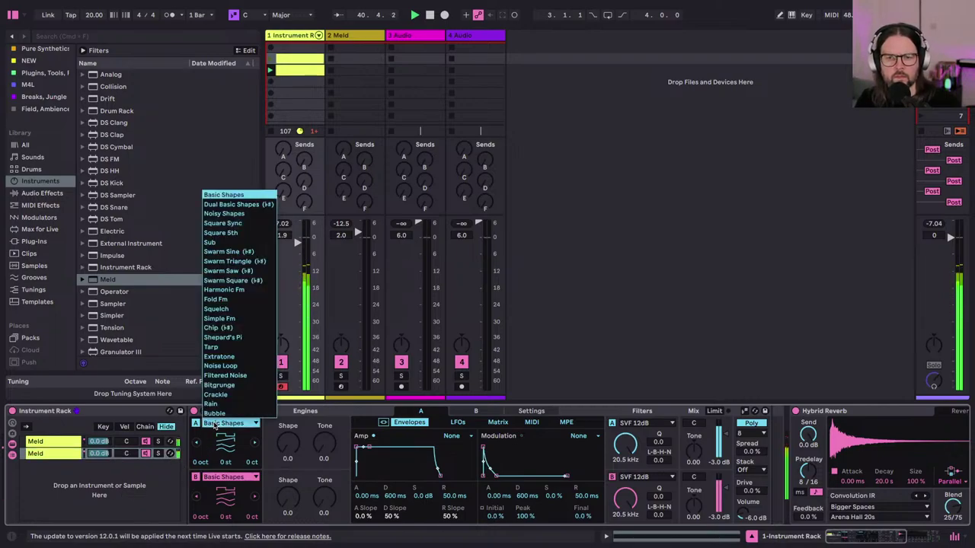
pyautogui.click(213, 395)
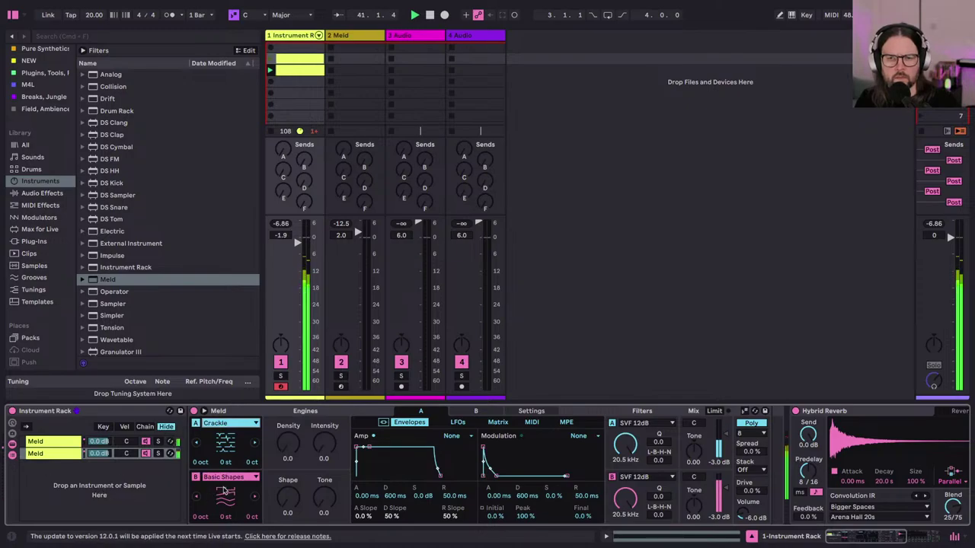
pyautogui.click(254, 498)
pyautogui.click(254, 498)
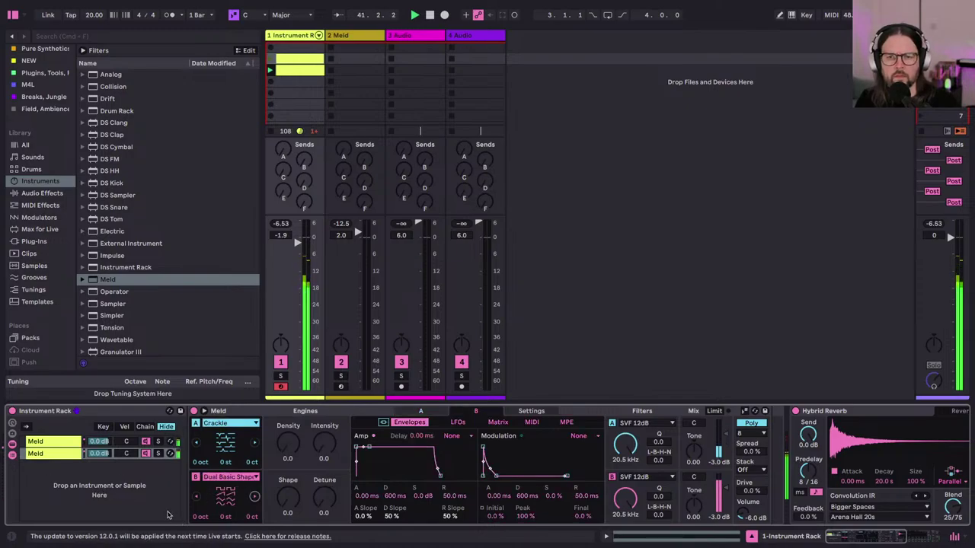
pyautogui.click(196, 496)
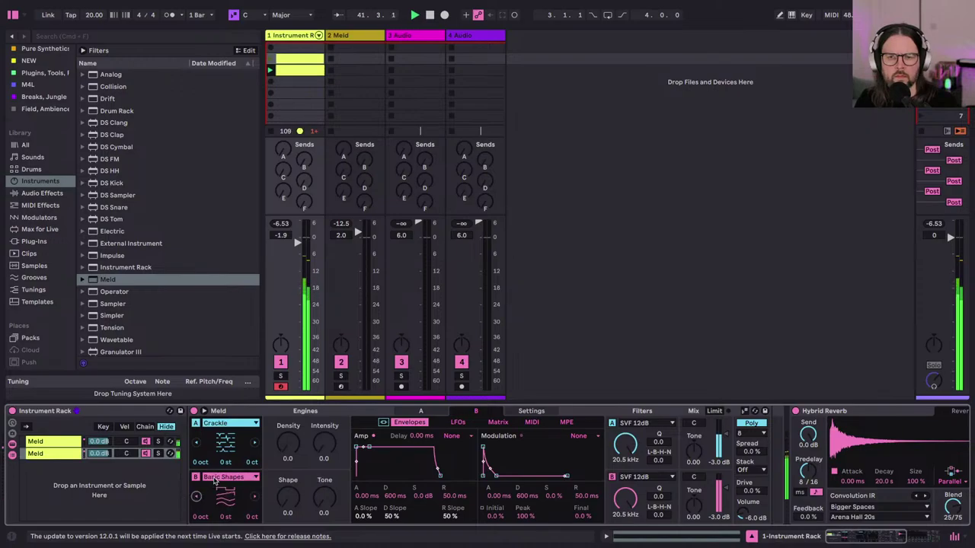
pyautogui.click(216, 478)
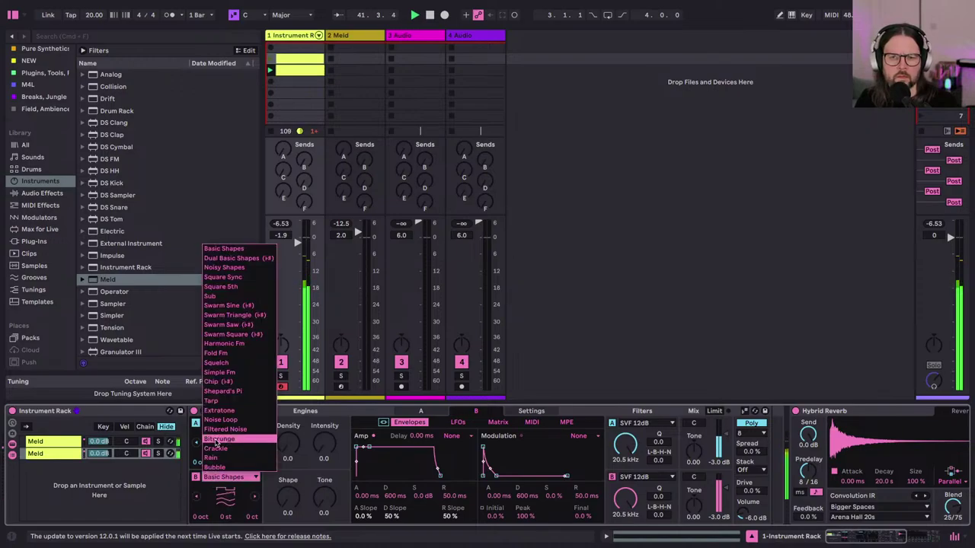
pyautogui.click(219, 439)
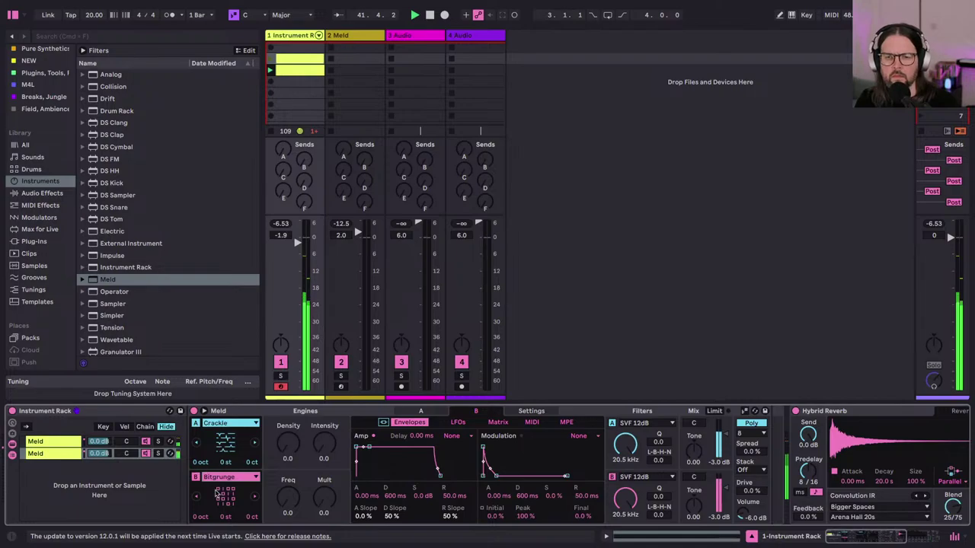
# Step: Lower the Crackle and Bitgrunge chain's volume in the rack to -20.0 dB, comparing it with the first chain
pyautogui.moveTo(98, 453); pyautogui.dragTo(97, 461)
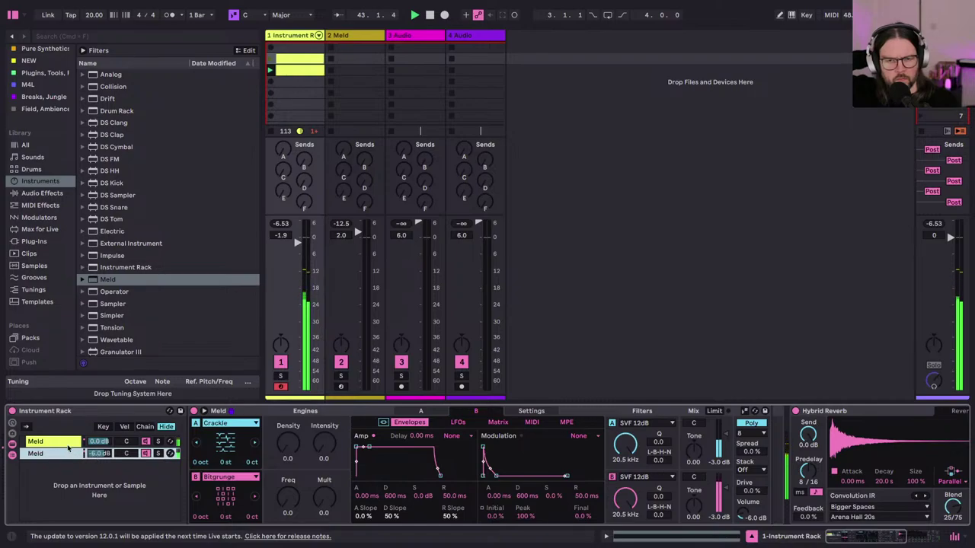
pyautogui.click(66, 451)
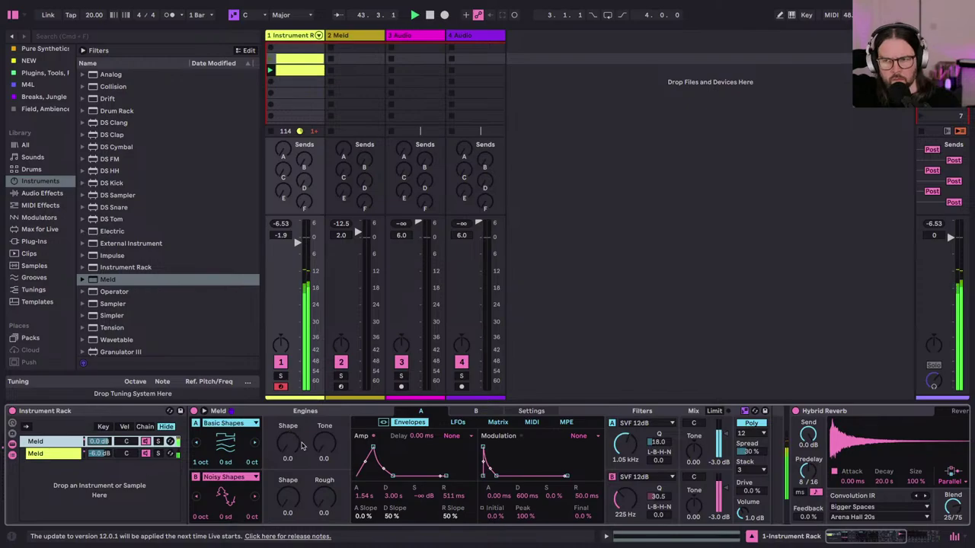
pyautogui.hscroll(1, 326, 444)
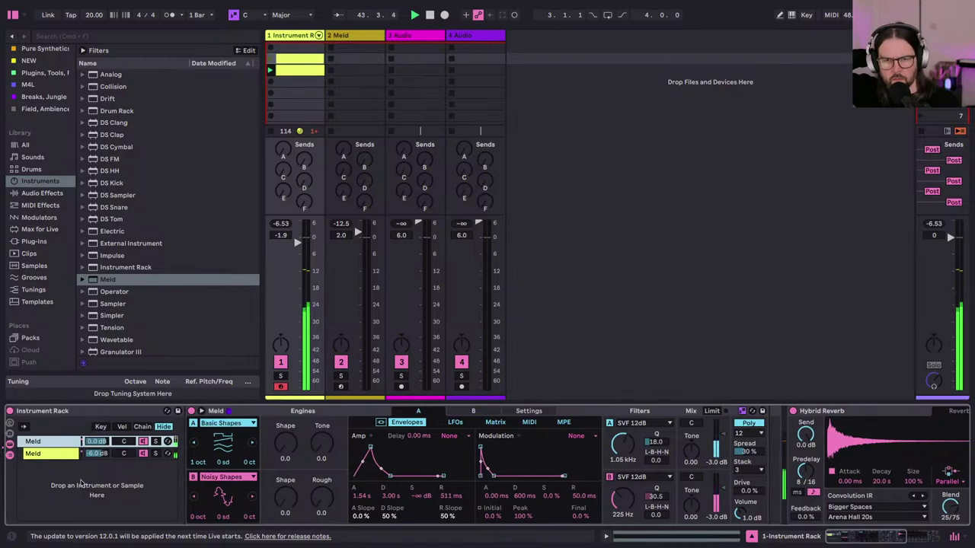
pyautogui.click(46, 457)
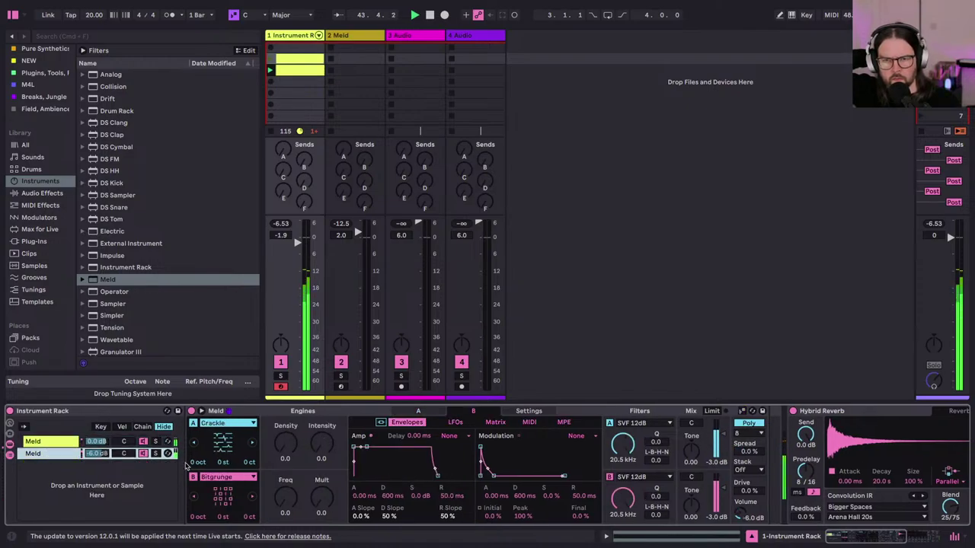
pyautogui.click(53, 446)
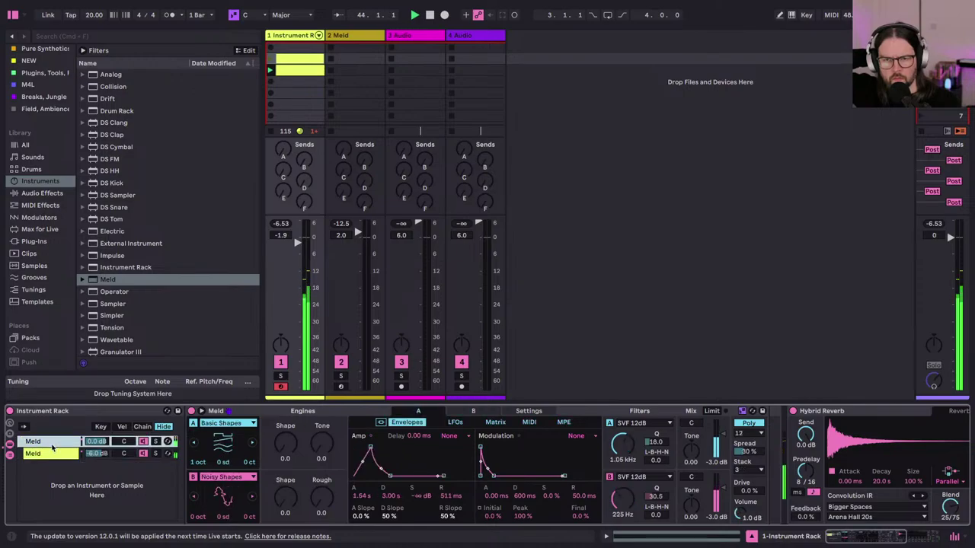
pyautogui.click(57, 455)
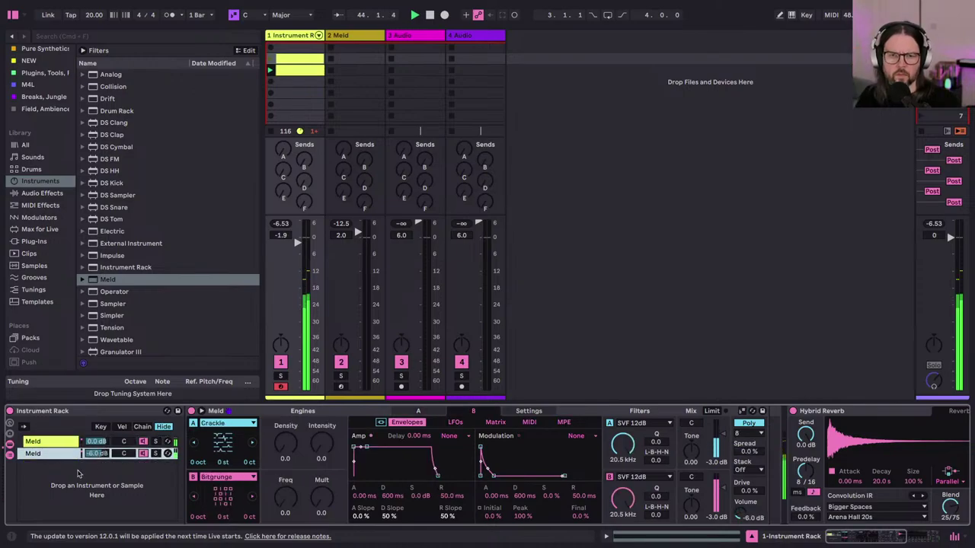
pyautogui.press('Down')
pyautogui.press('Down')
pyautogui.press('Down')
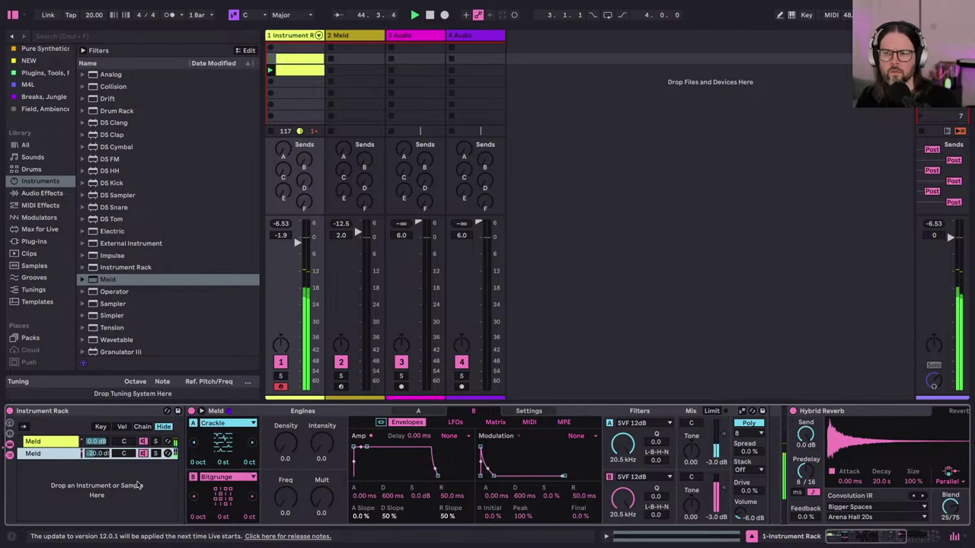
# Step: Set the rack volume of the Crackle and Bitgrunge chain to -13.0 dB
pyautogui.click(73, 456)
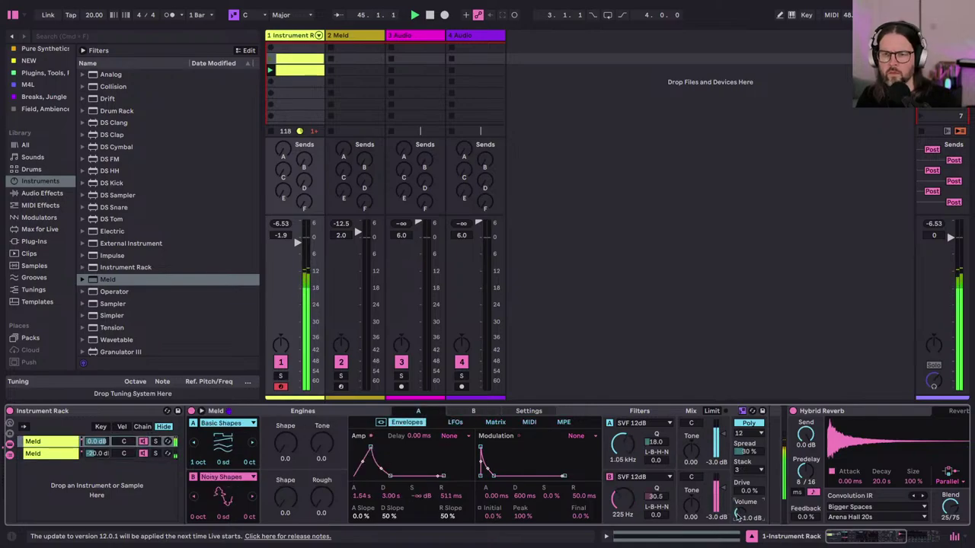
pyautogui.keyDown('super'); pyautogui.click(47, 456); pyautogui.keyUp('super')
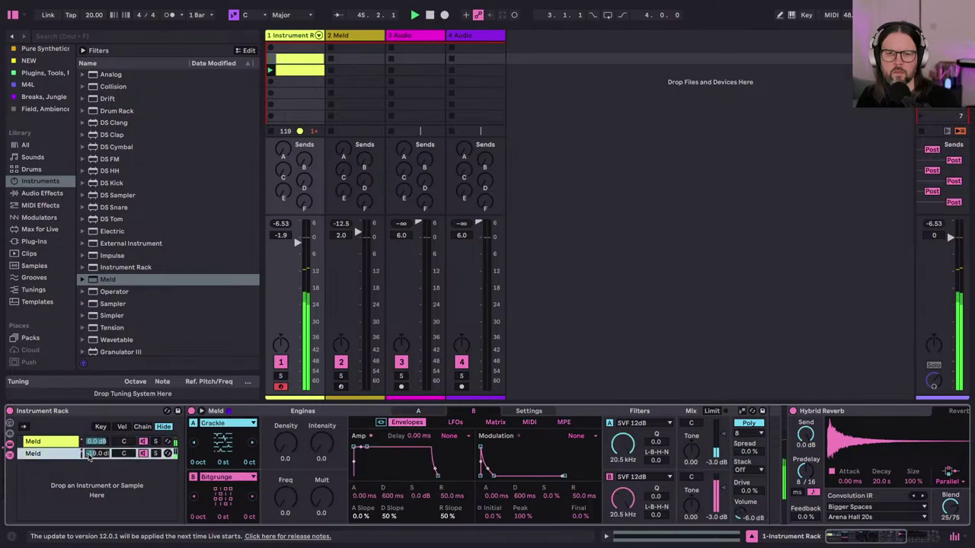
pyautogui.click(47, 454)
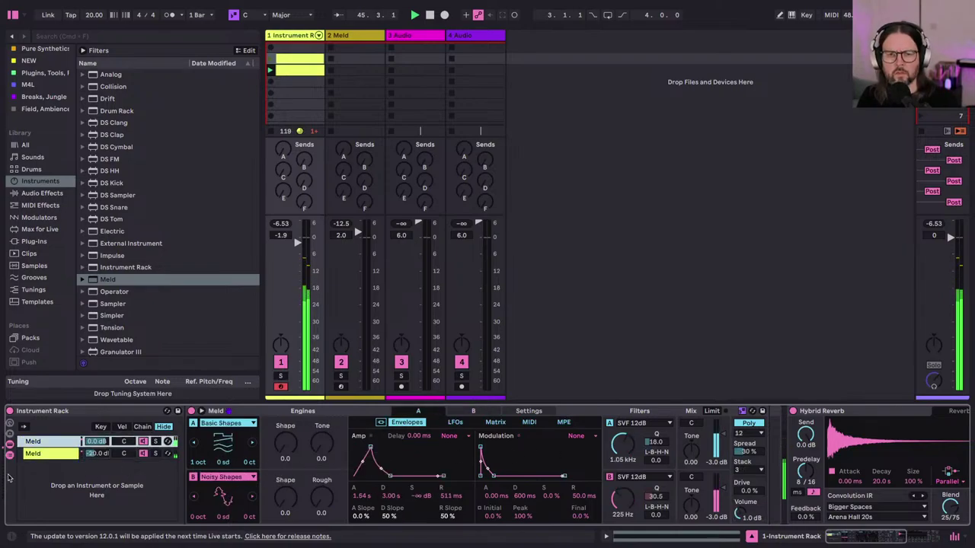
pyautogui.click(35, 454)
pyautogui.moveTo(104, 456); pyautogui.dragTo(104, 454)
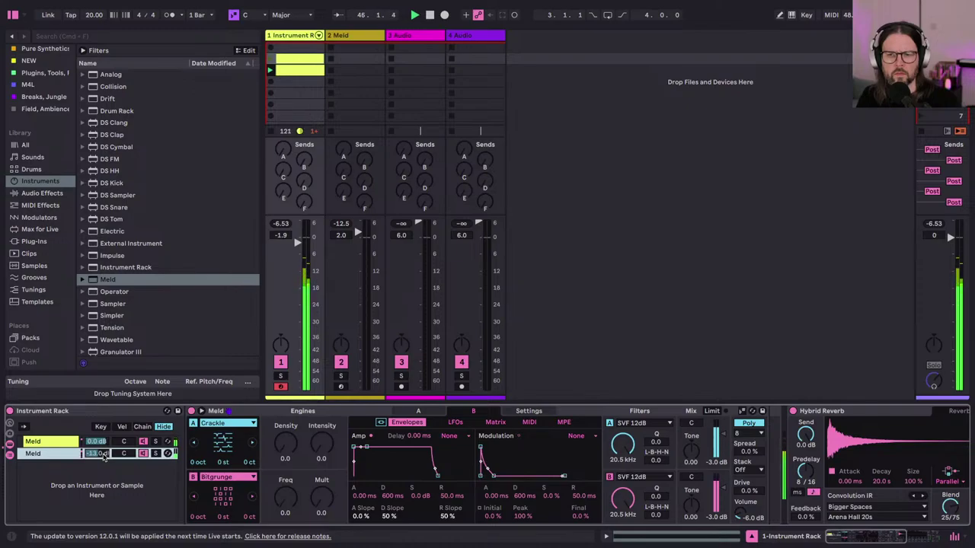
# Step: Transpose both engines of the second chain's Meld up to 2 octaves
pyautogui.click(194, 462)
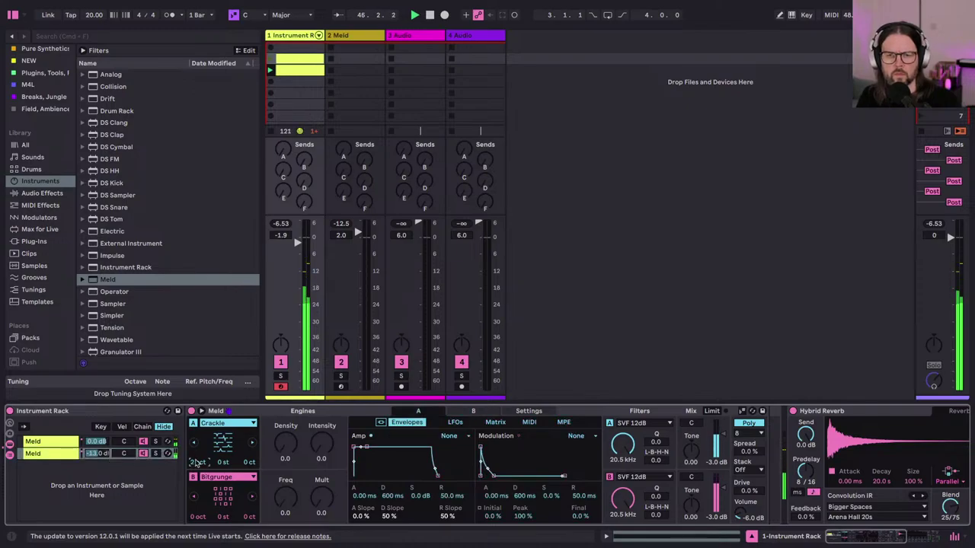
pyautogui.click(196, 517)
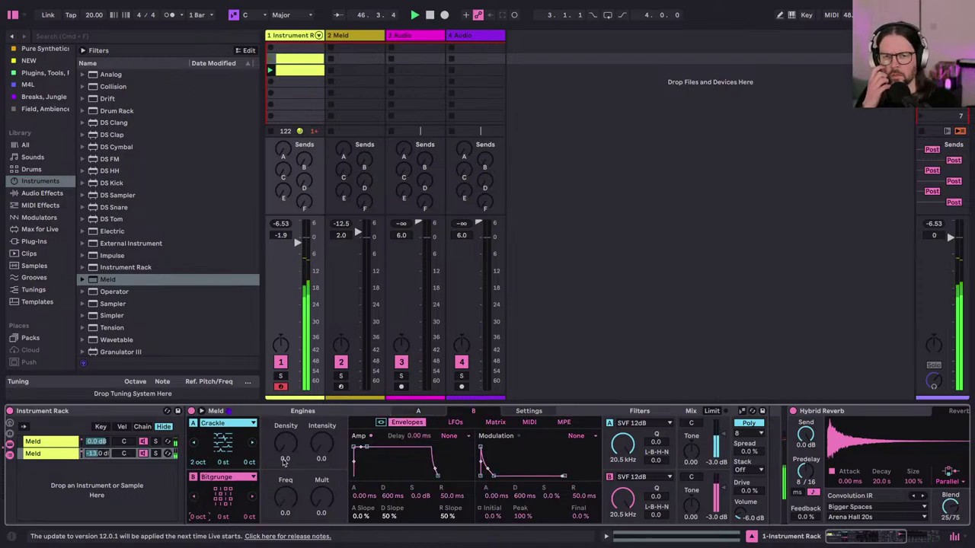
# Step: Raise the first track's volume to 0 dB and return to the Instrument Rack's chains
pyautogui.hscroll(3, 290, 463)
pyautogui.hscroll(4, 290, 464)
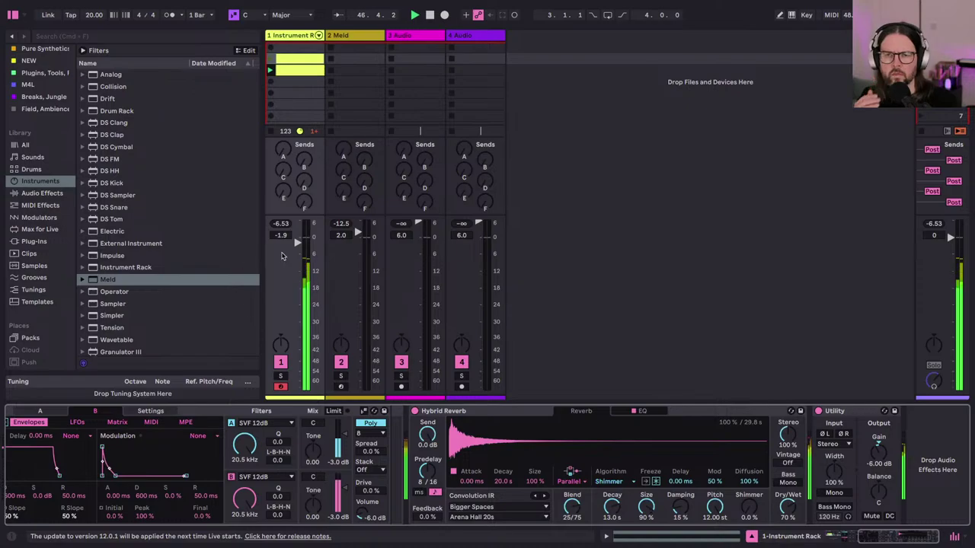
pyautogui.moveTo(297, 243); pyautogui.dragTo(298, 238)
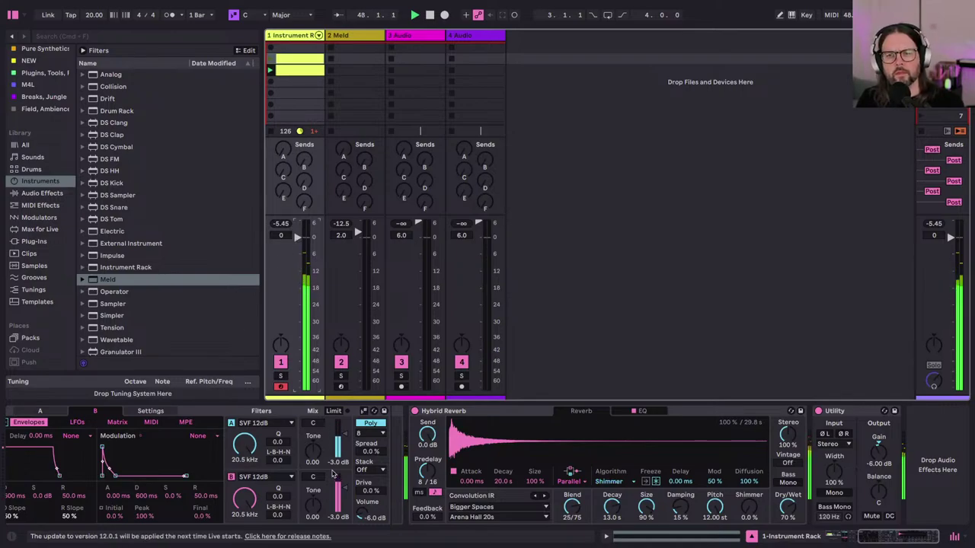
pyautogui.hscroll(-5, 332, 474)
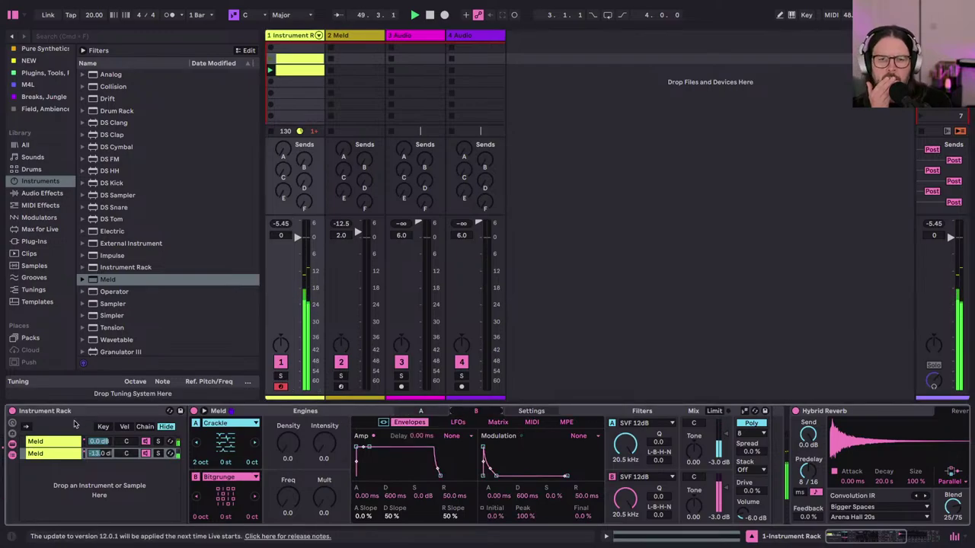
# Step: Duplicate the first Meld chain in the rack and switch the copy's engine A to Square Sync
pyautogui.click(61, 442)
pyautogui.press('super+d')
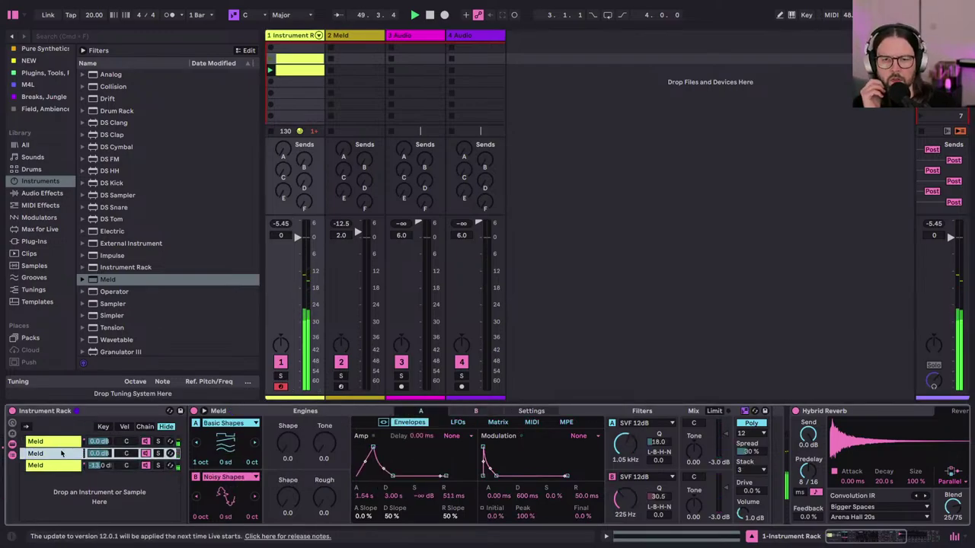
pyautogui.click(255, 444)
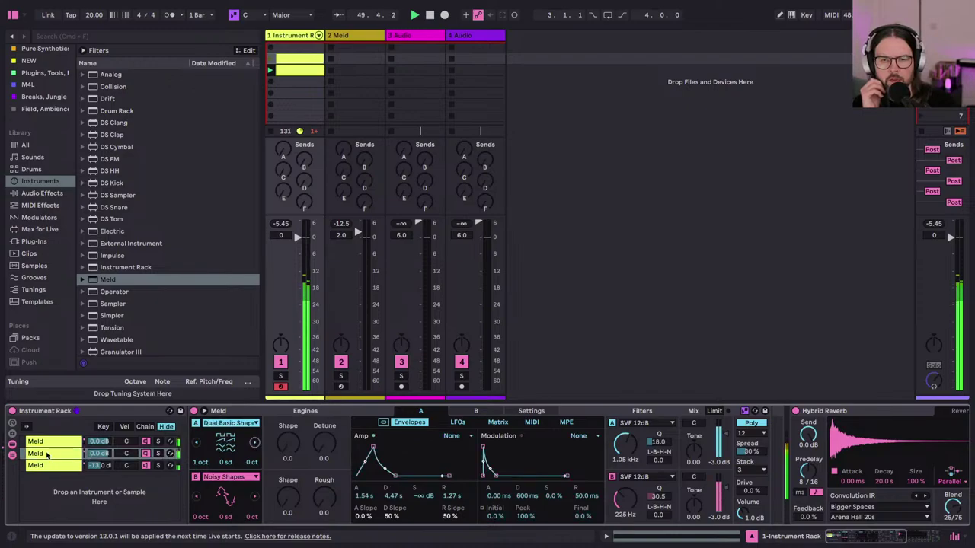
pyautogui.click(255, 443)
pyautogui.click(255, 443)
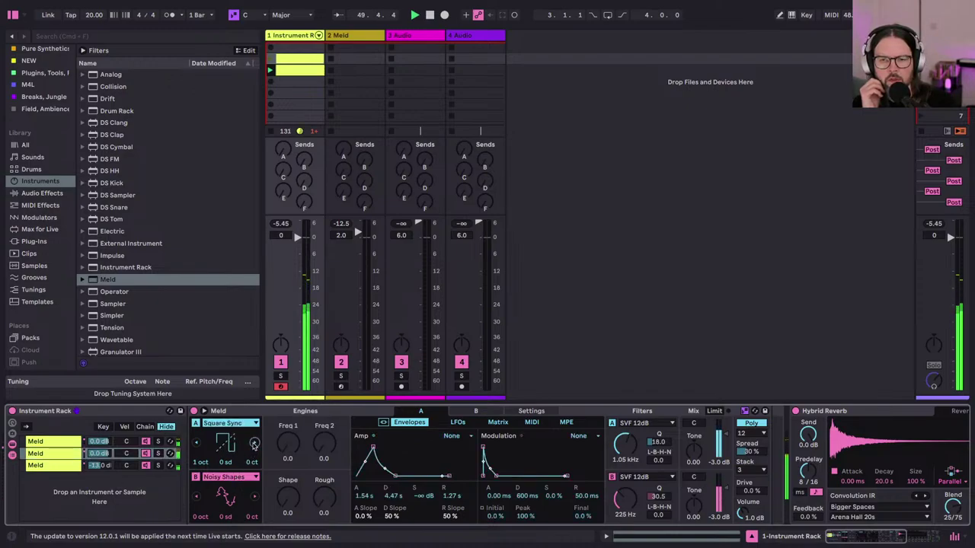
# Step: Switch engine B of the duplicated Meld chain to Swarm Sine
pyautogui.click(56, 457)
pyautogui.click(255, 496)
pyautogui.click(255, 497)
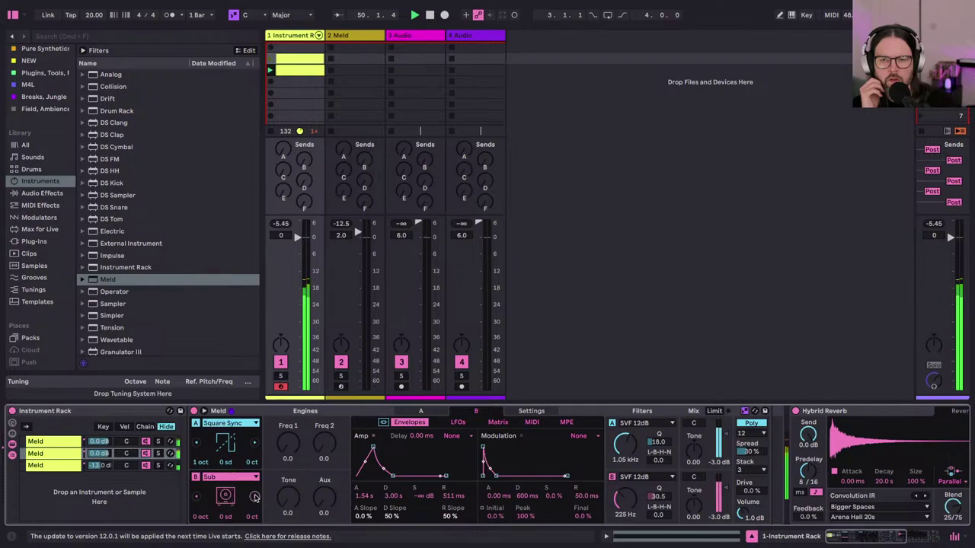
pyautogui.click(255, 496)
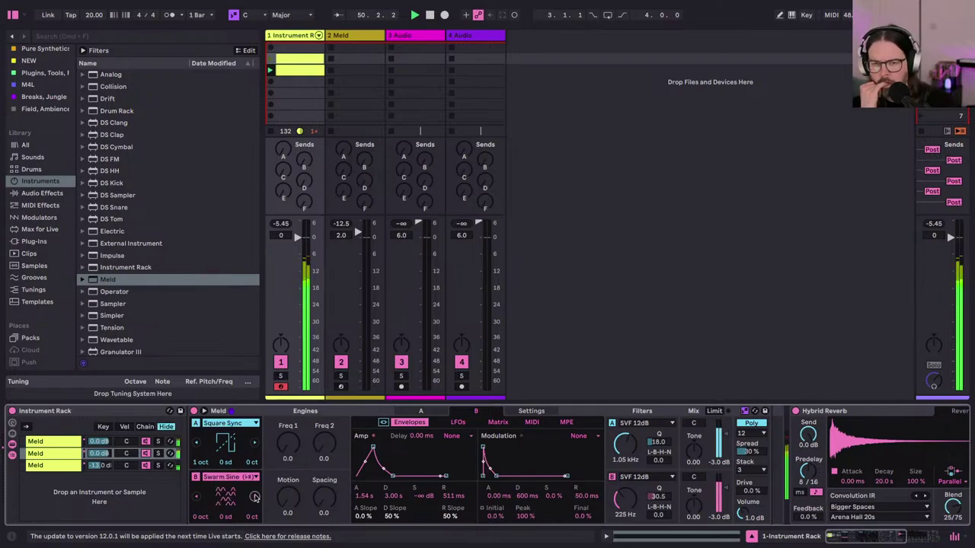
# Step: Set the duplicated chain's rack volume to -6.0 dB and transpose its engine B up to 1 octave
pyautogui.click(109, 453)
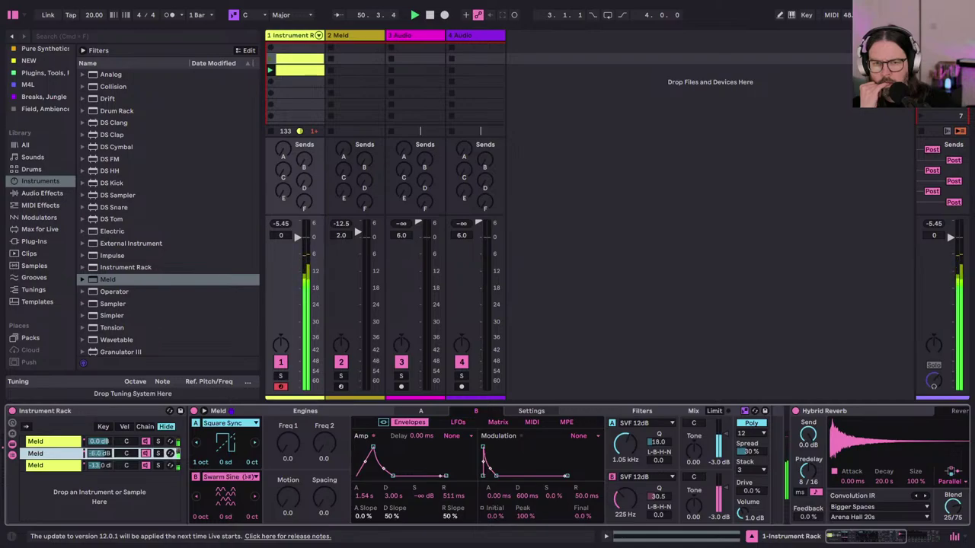
pyautogui.click(200, 516)
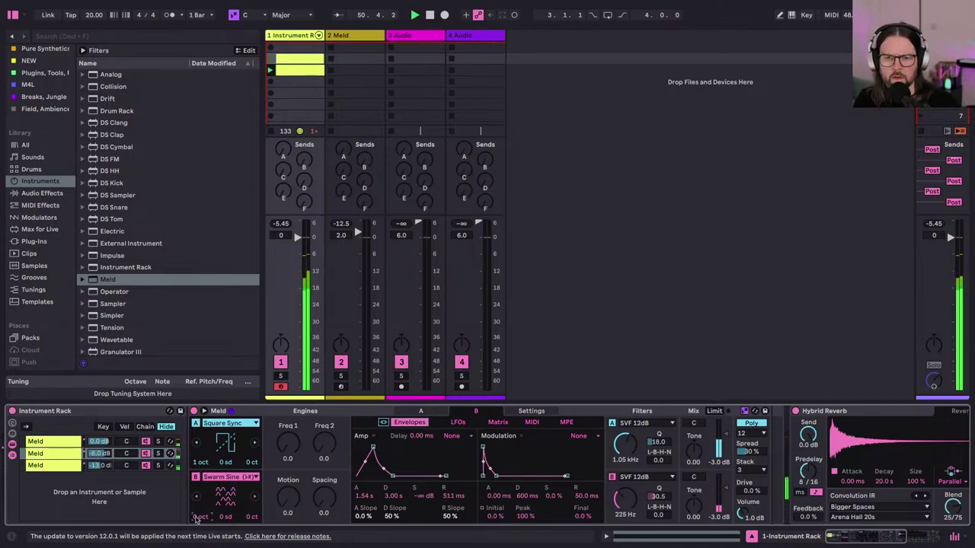
pyautogui.moveTo(197, 518); pyautogui.dragTo(196, 458)
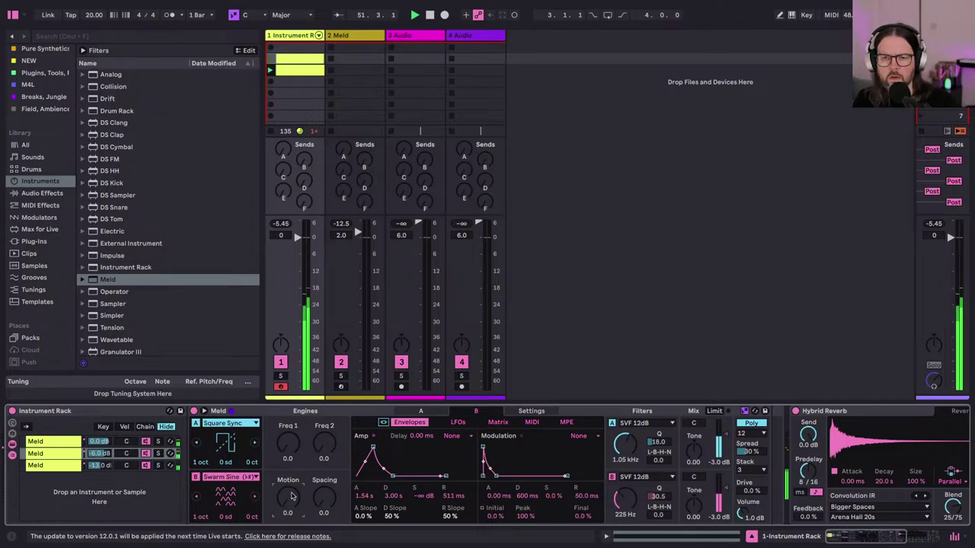
# Step: Shorten both engines' amp attack in the duplicated Meld, giving engine A 0.00 ms attack and 678 ms decay
pyautogui.click(419, 411)
pyautogui.click(474, 412)
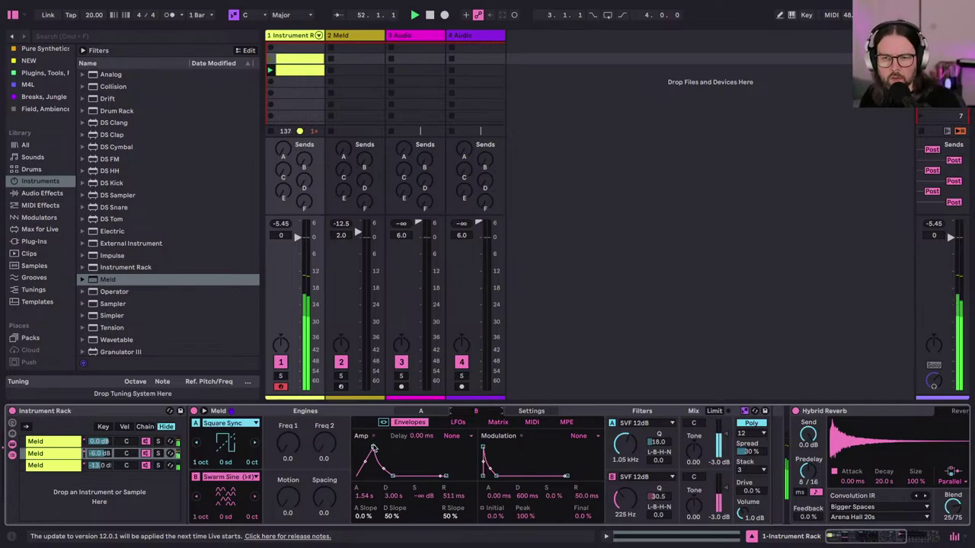
pyautogui.moveTo(373, 448); pyautogui.dragTo(355, 449)
pyautogui.click(226, 434)
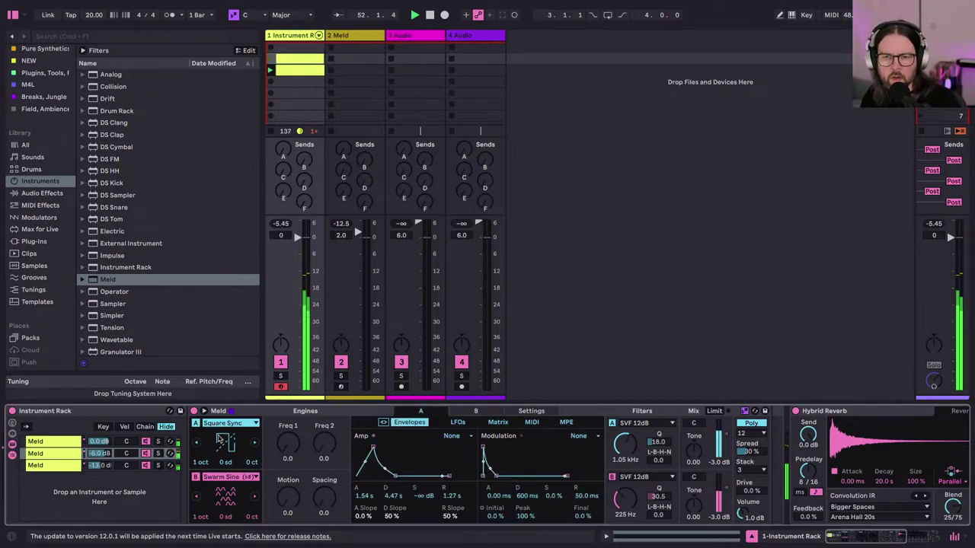
pyautogui.moveTo(374, 448); pyautogui.dragTo(371, 476)
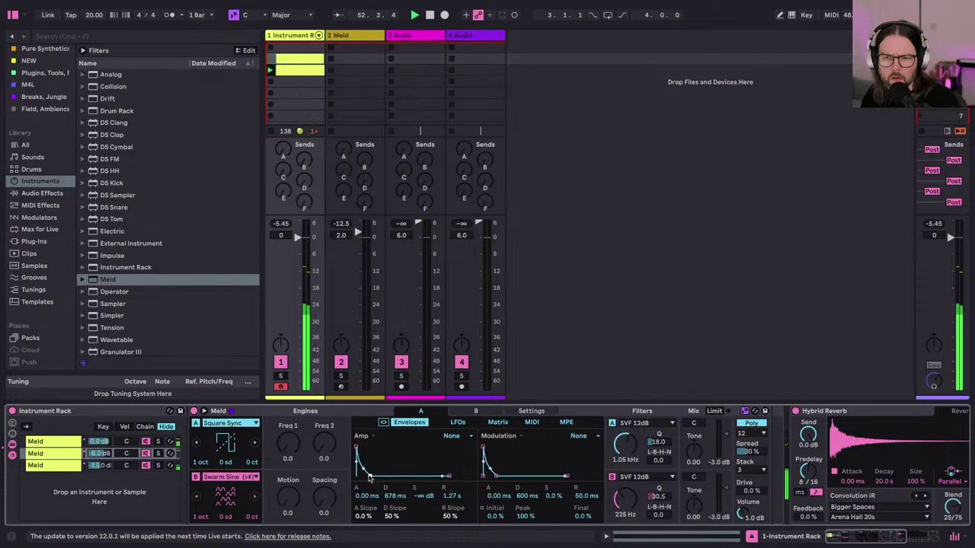
# Step: Set engine A's LFO 1 rate to 0.10 Hz and change its filter type to LP Crunch 12dB
pyautogui.click(458, 422)
pyautogui.click(388, 503)
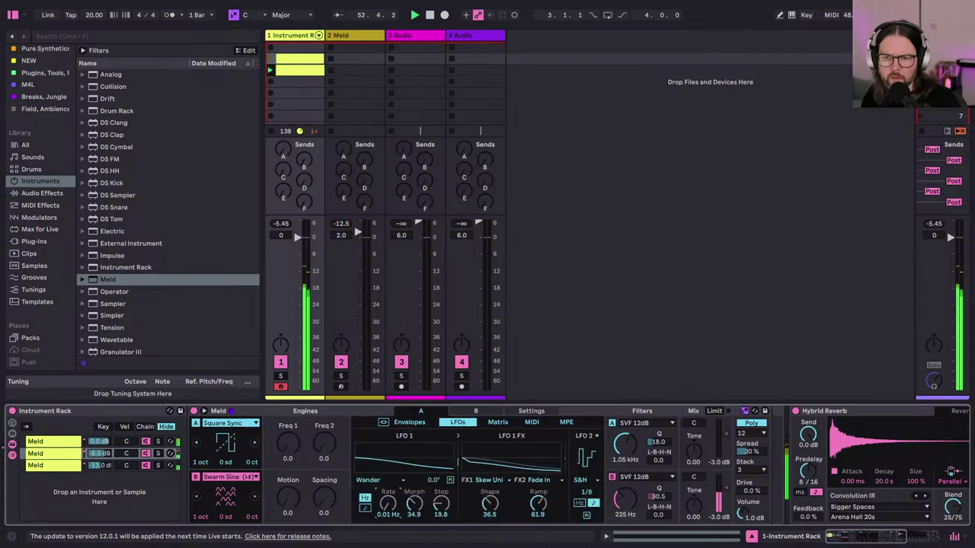
pyautogui.moveTo(387, 503)
pyautogui.mouseDown()
pyautogui.moveTo(388, 486)
pyautogui.moveTo(387, 509)
pyautogui.mouseUp()
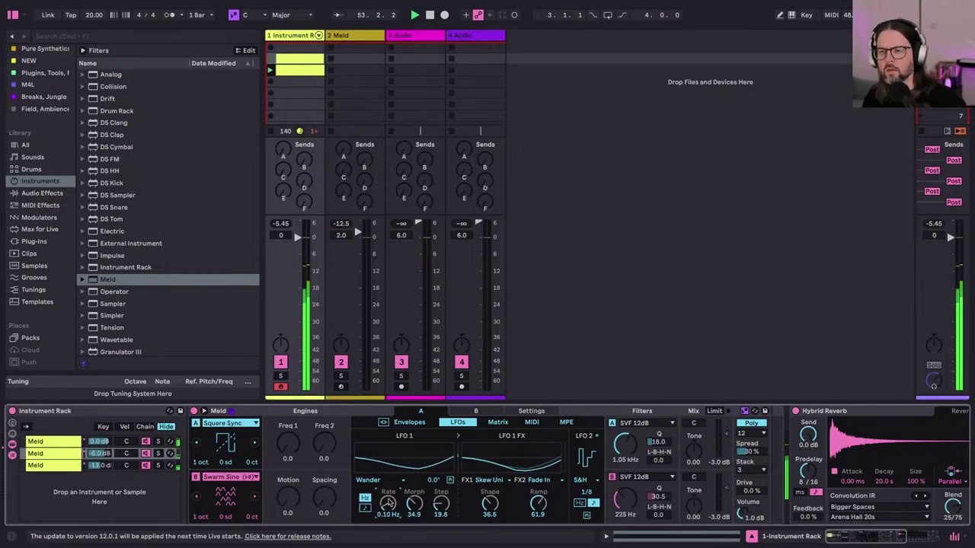
pyautogui.click(626, 423)
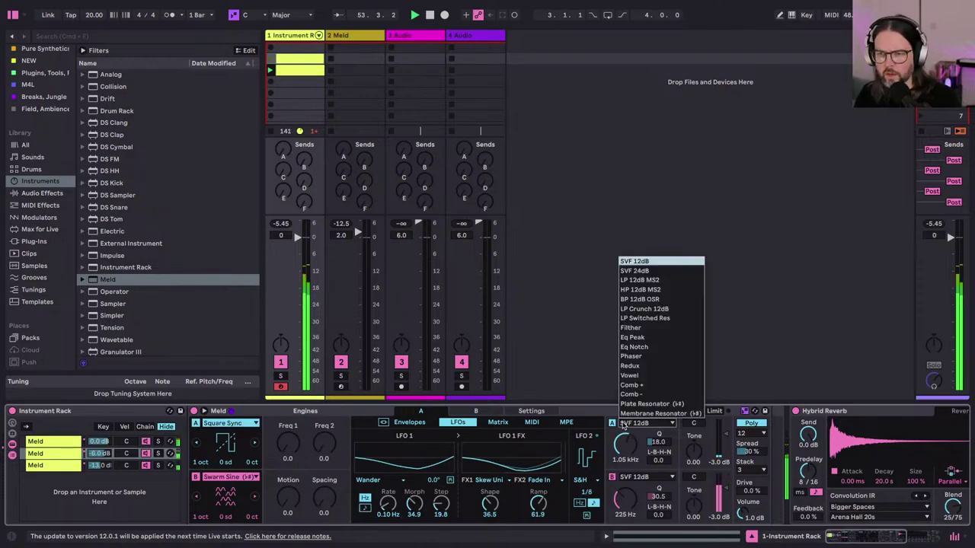
pyautogui.click(644, 309)
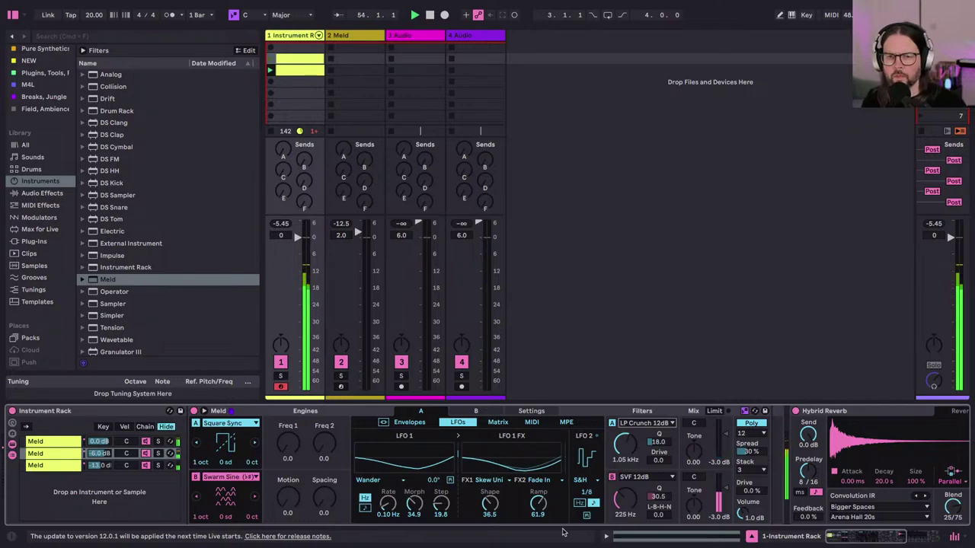
# Step: Audition the Crackle and Bitgrunge chain soloed without Hybrid Reverb, set its volume to -8.0 dB, and restore the full sound
pyautogui.click(60, 467)
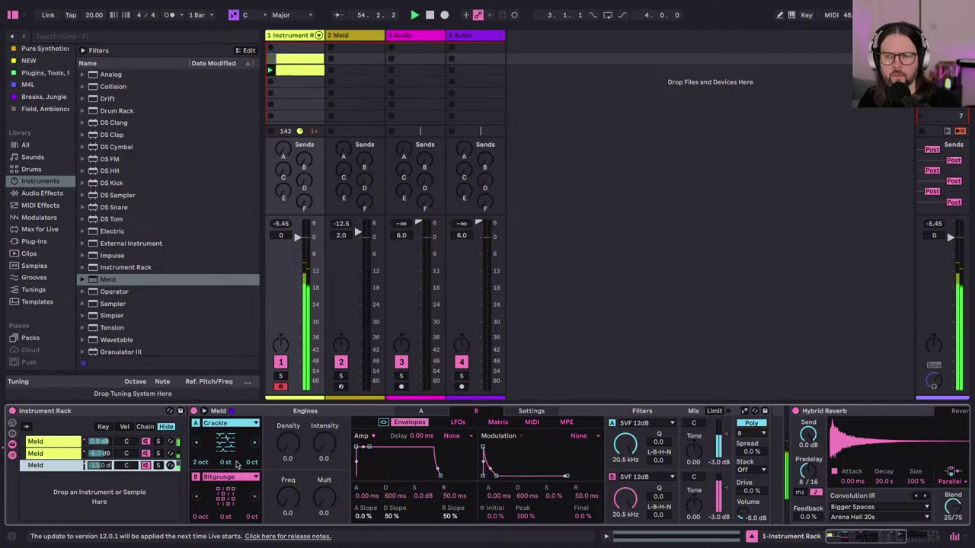
pyautogui.hscroll(1, 237, 464)
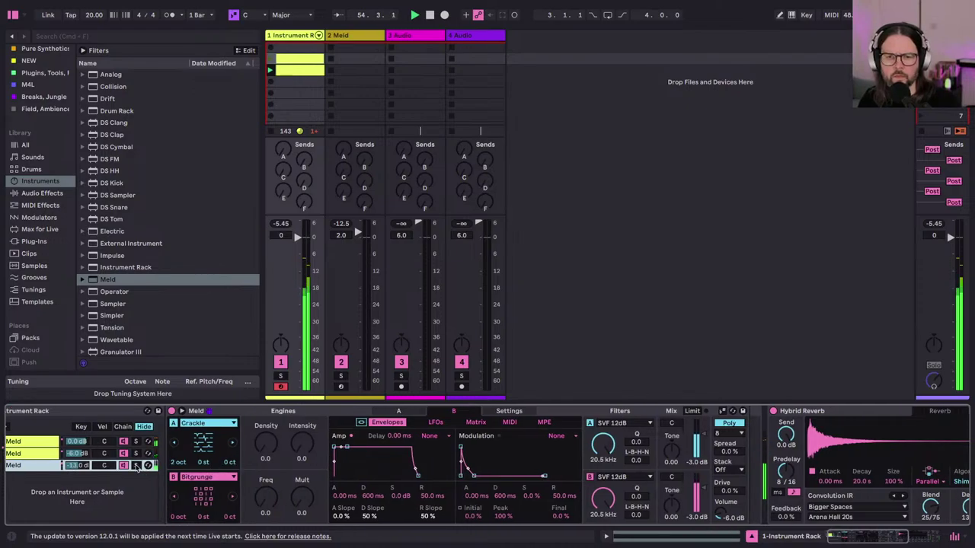
pyautogui.click(135, 465)
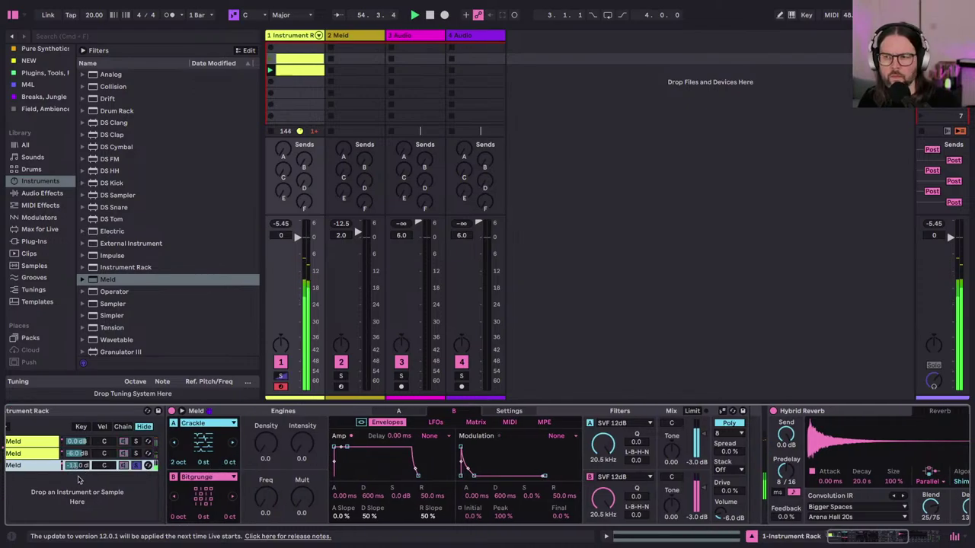
pyautogui.click(103, 443)
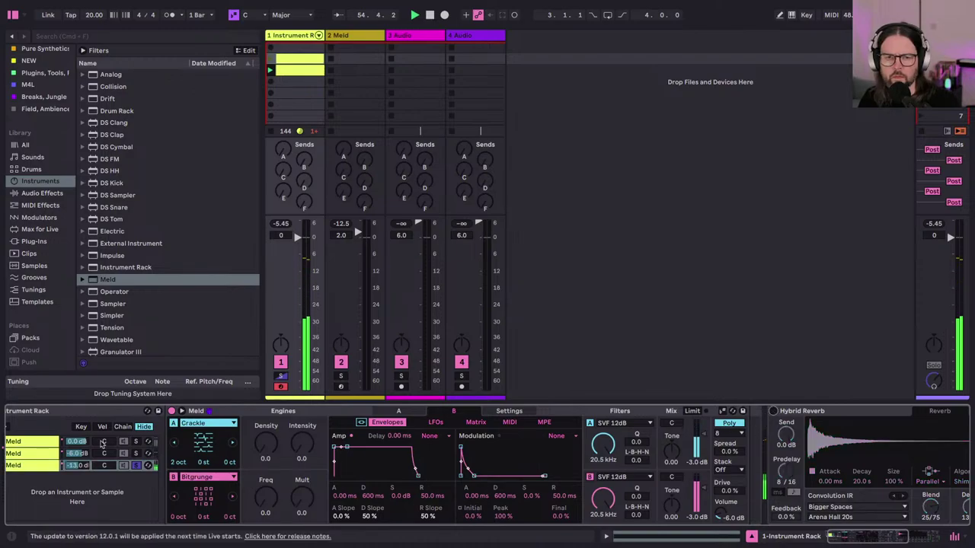
pyautogui.click(99, 465)
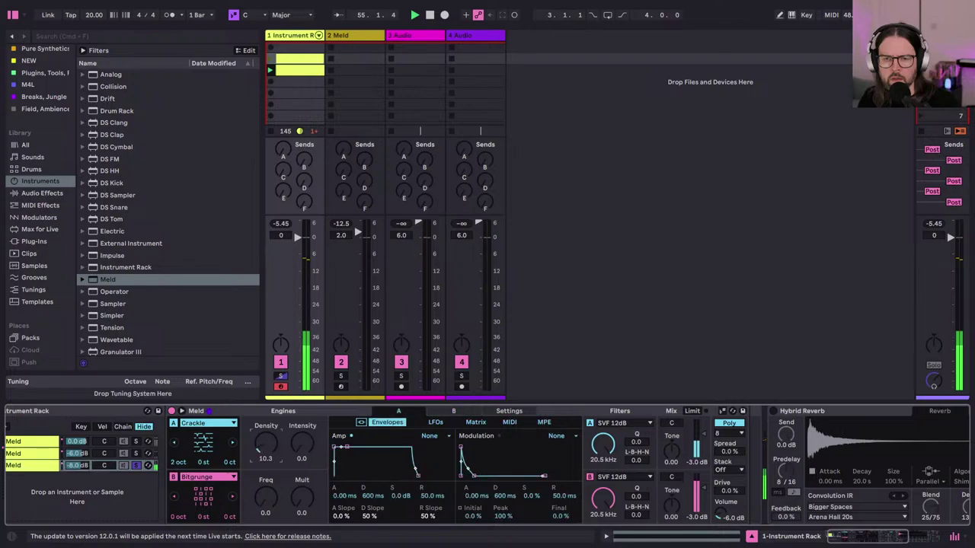
pyautogui.click(107, 467)
pyautogui.click(107, 468)
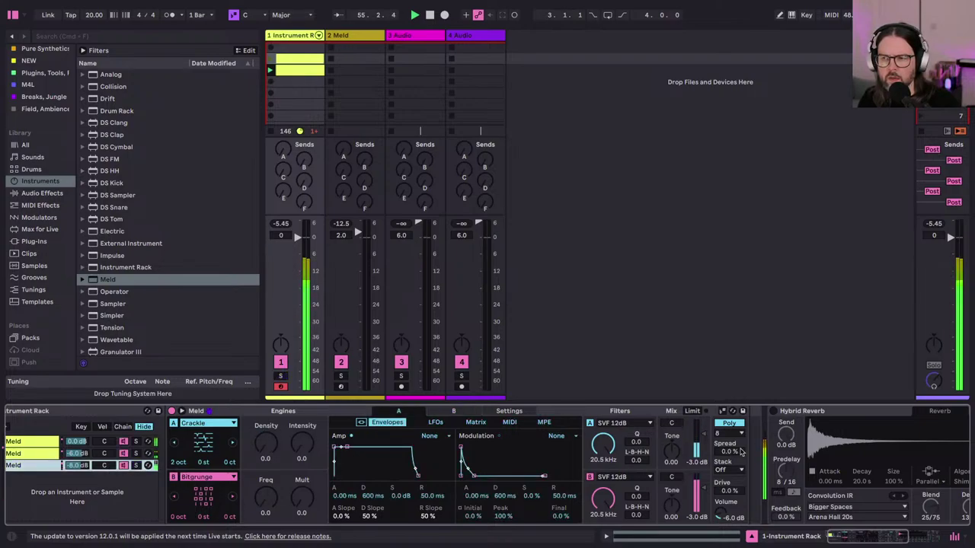
pyautogui.click(773, 412)
# Step: Try the Hybrid Reverb's Shimmer at 30 % and reset it to 0.0 %
pyautogui.hscroll(5, 799, 454)
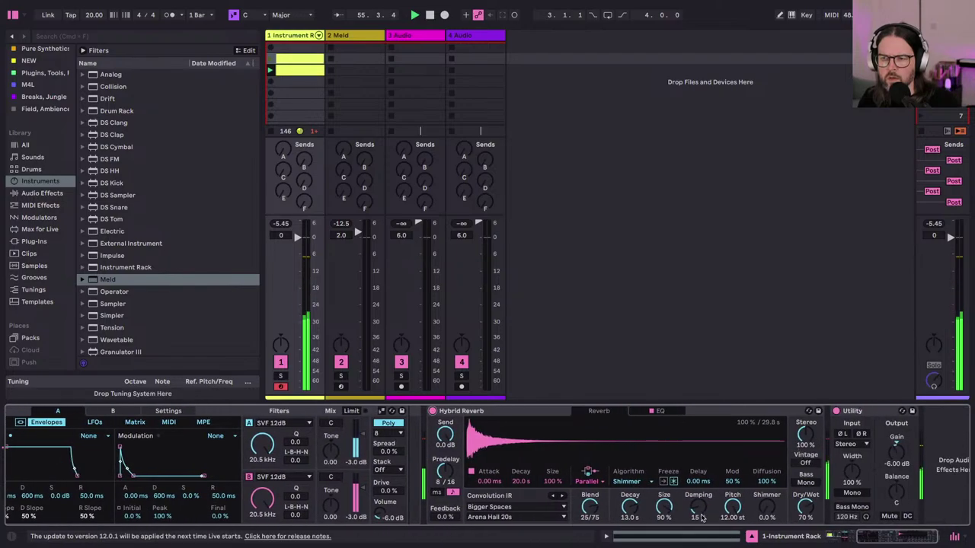
pyautogui.click(769, 509)
pyautogui.write('5')
pyautogui.write('30')
pyautogui.press('Return')
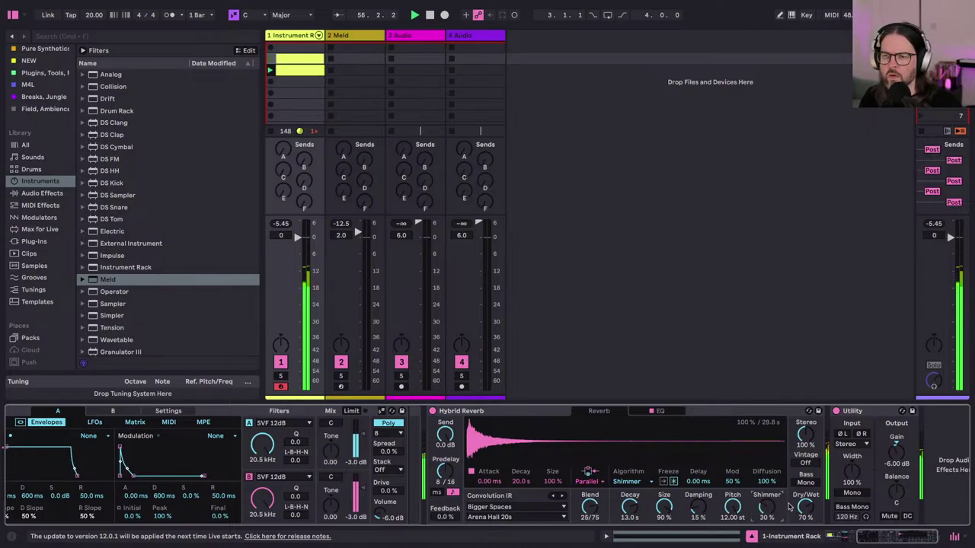
pyautogui.doubleClick(768, 507)
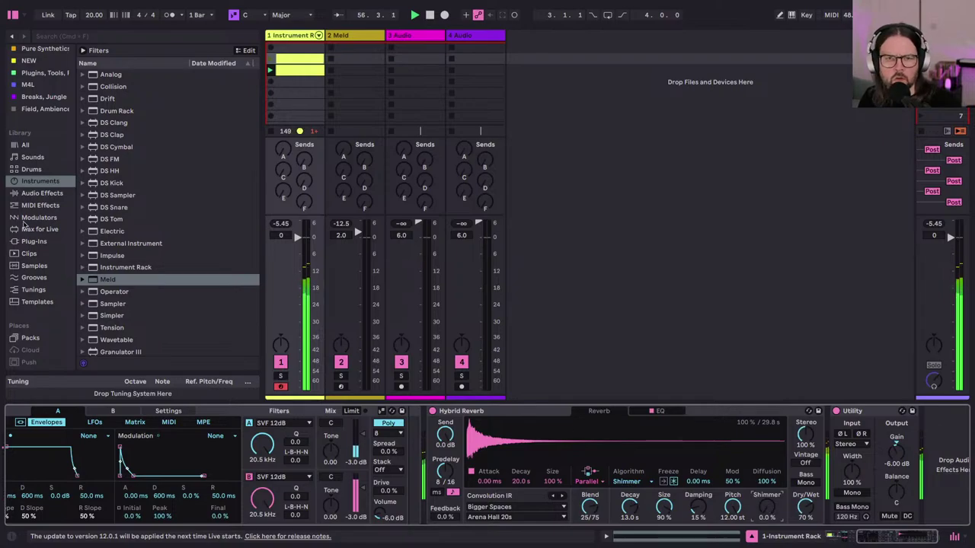
# Step: Look through the audio effects and lower the Hybrid Reverb's Dry/Wet to 55 %
pyautogui.click(42, 193)
pyautogui.scroll(-3, 103, 266)
pyautogui.scroll(4, 107, 275)
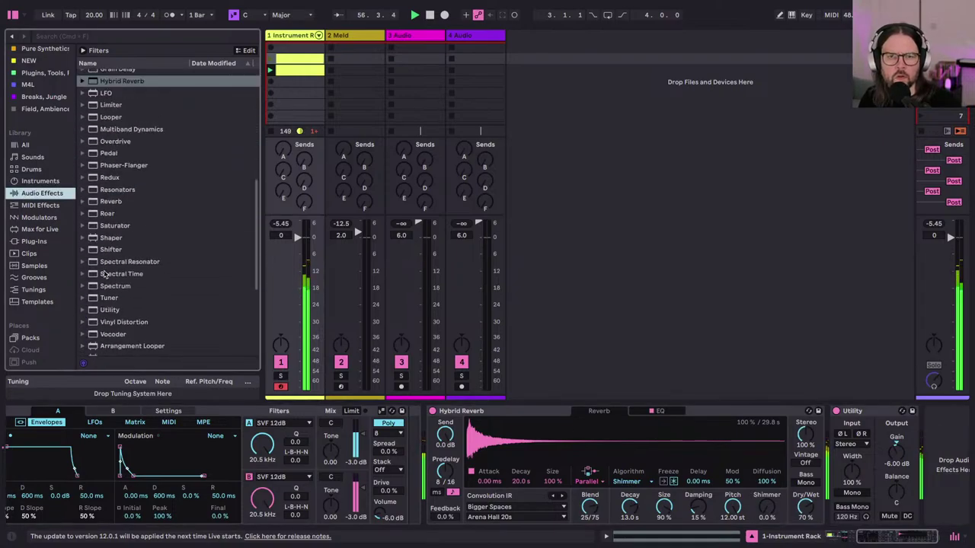
pyautogui.click(104, 124)
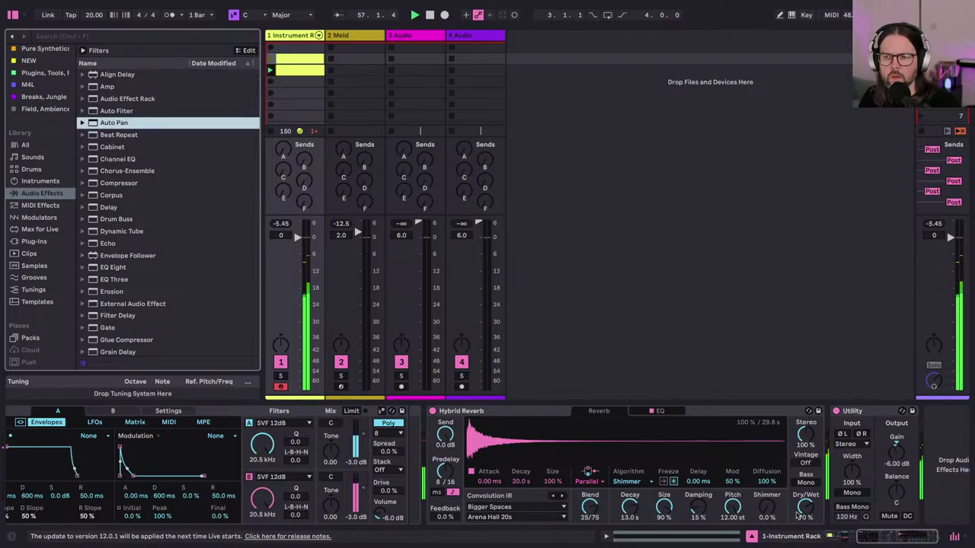
pyautogui.moveTo(805, 508); pyautogui.dragTo(805, 518)
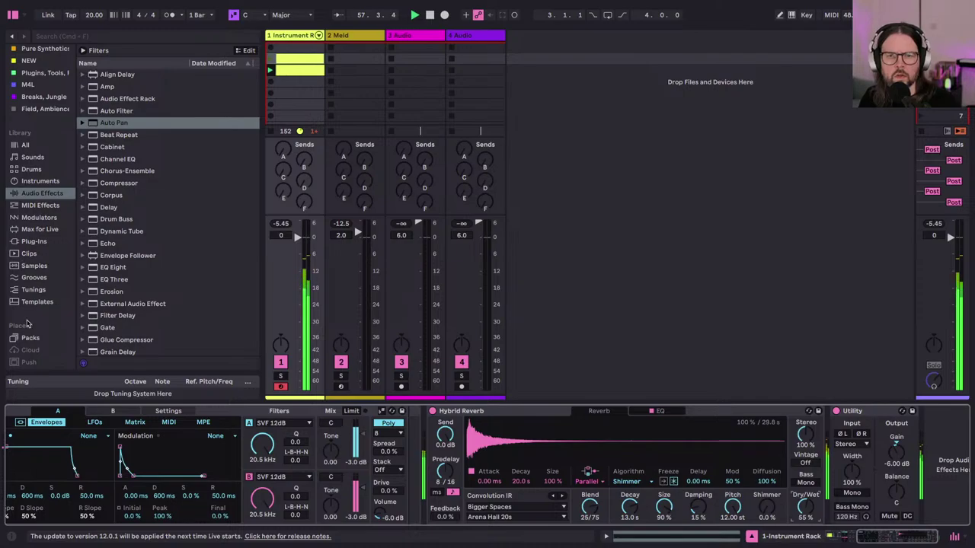
# Step: Look through the modulators for one to use with the Instrument Rack and Hybrid Reverb
pyautogui.click(31, 220)
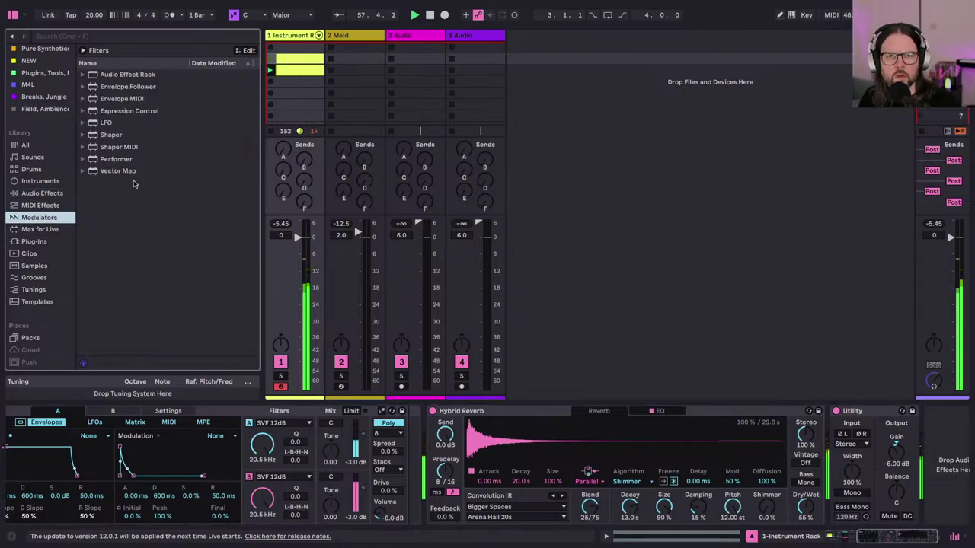
pyautogui.click(106, 124)
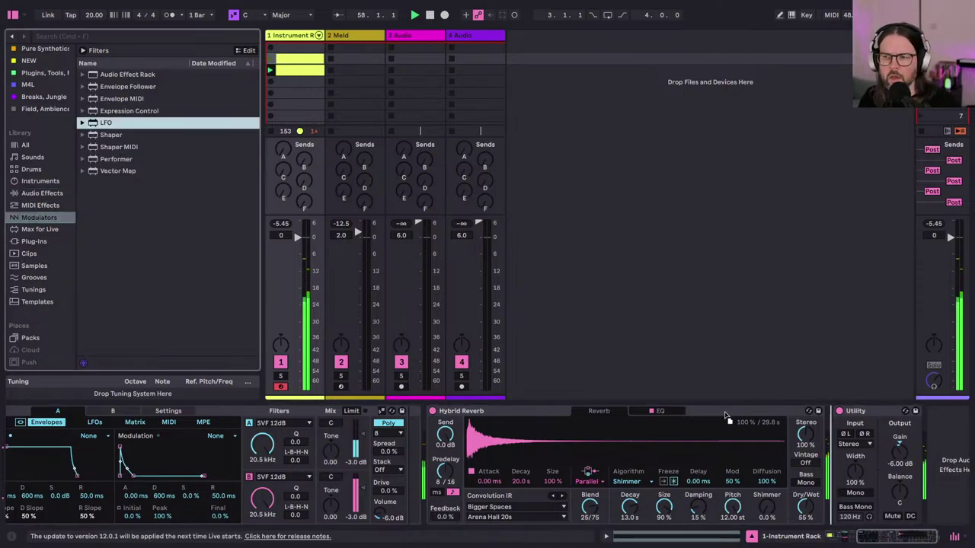
pyautogui.click(112, 137)
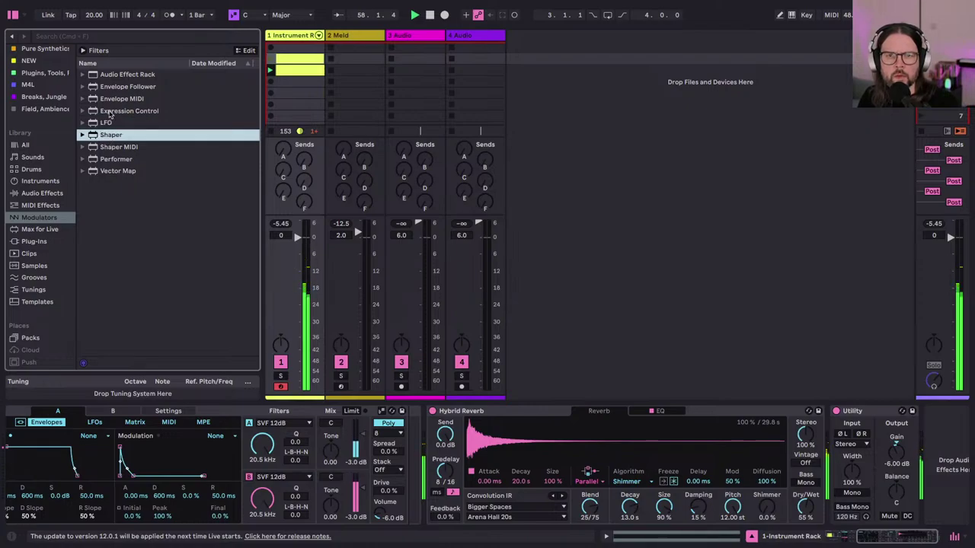
pyautogui.click(111, 112)
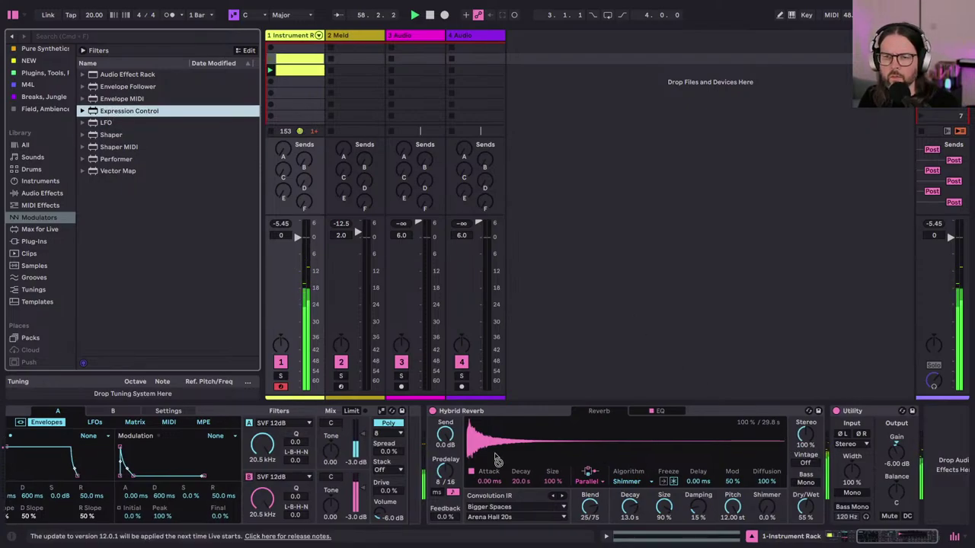
pyautogui.hscroll(-6, 9, 466)
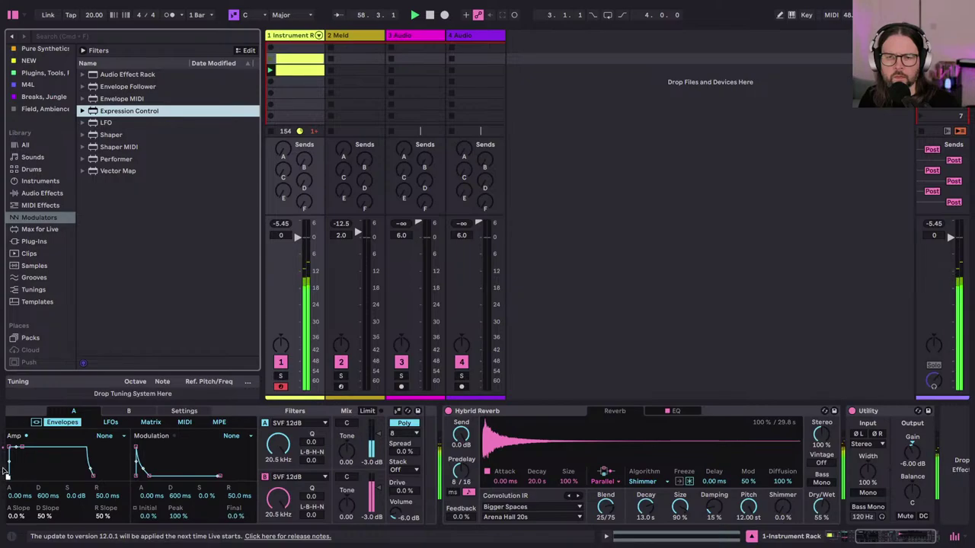
pyautogui.hscroll(-5, 12, 461)
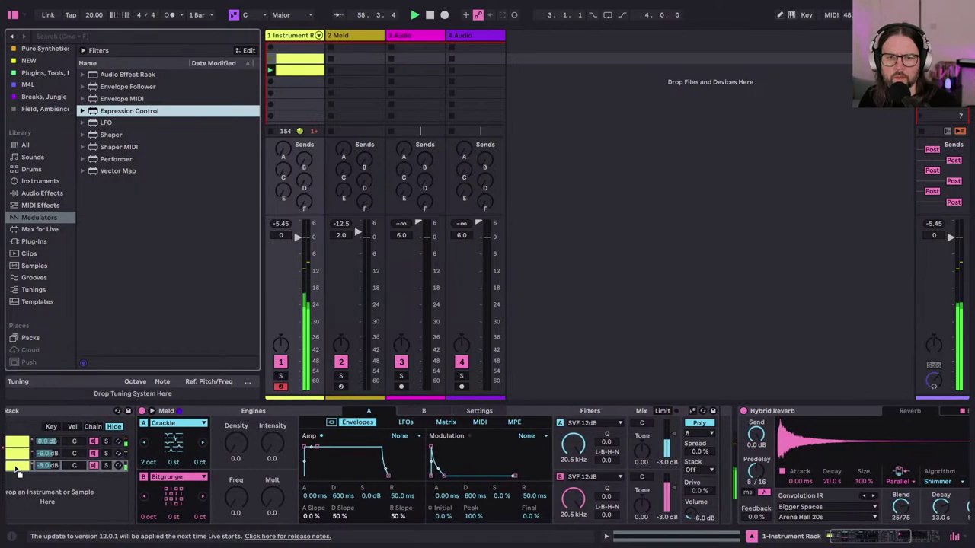
pyautogui.moveTo(12, 462); pyautogui.dragTo(102, 157)
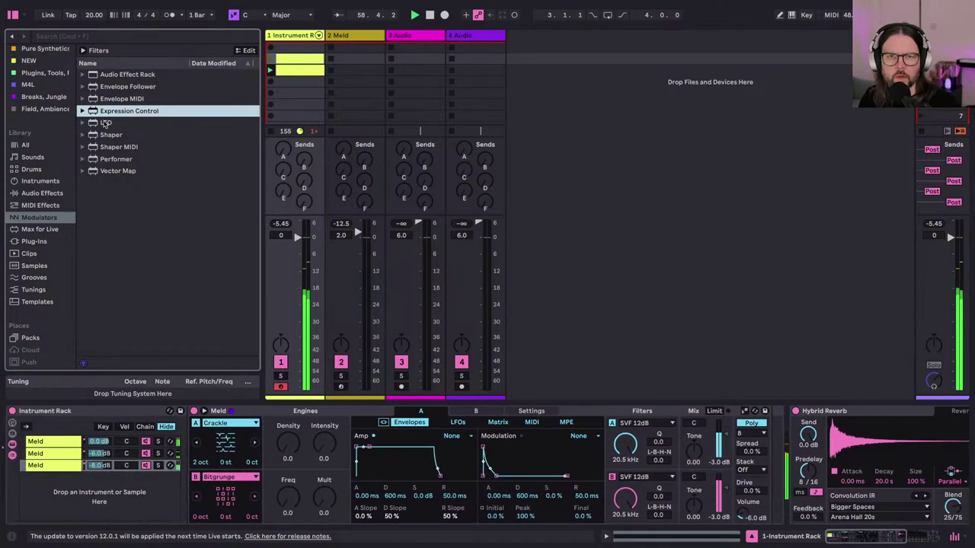
# Step: Try a Shaper modulator between the Instrument Rack and the Hybrid Reverb
pyautogui.click(107, 135)
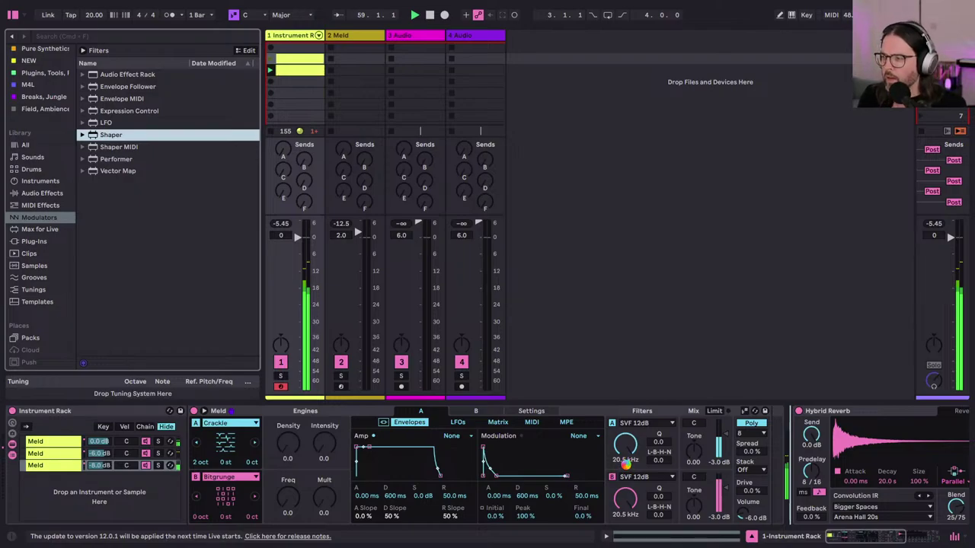
pyautogui.press('Return')
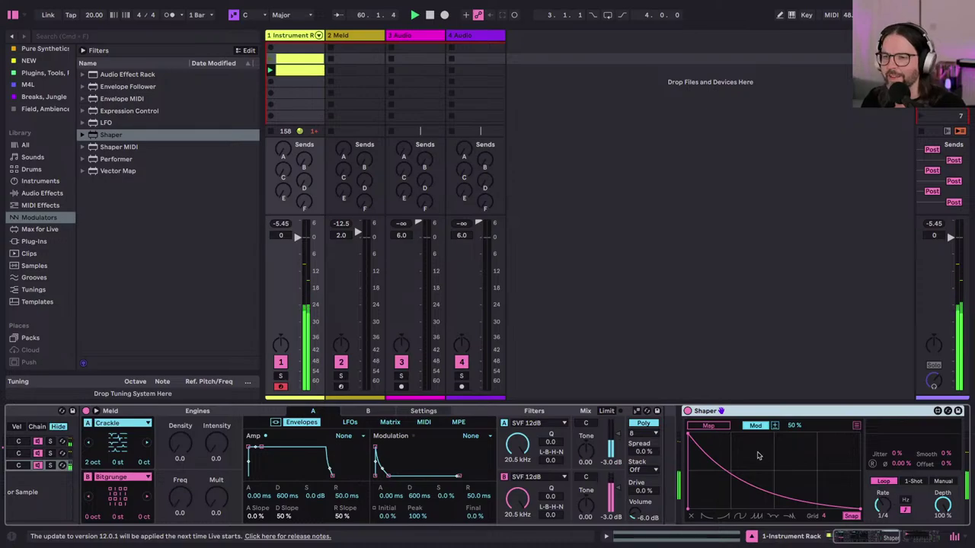
pyautogui.hscroll(4, 758, 455)
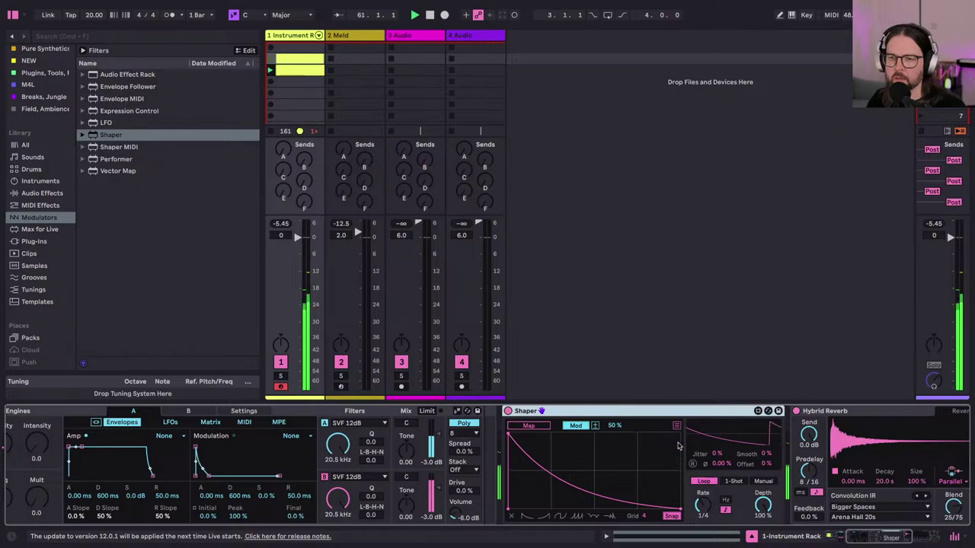
pyautogui.hscroll(3, 430, 457)
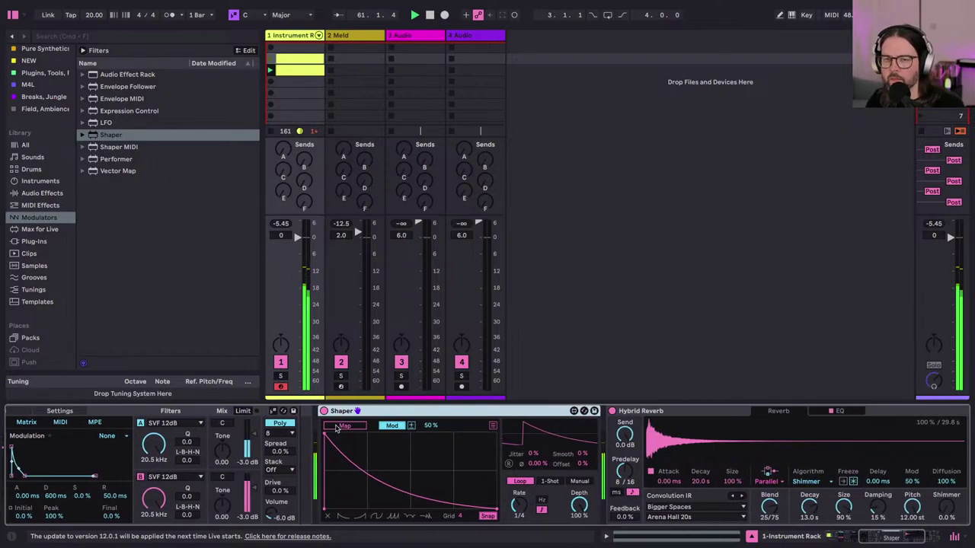
pyautogui.hscroll(3, 339, 439)
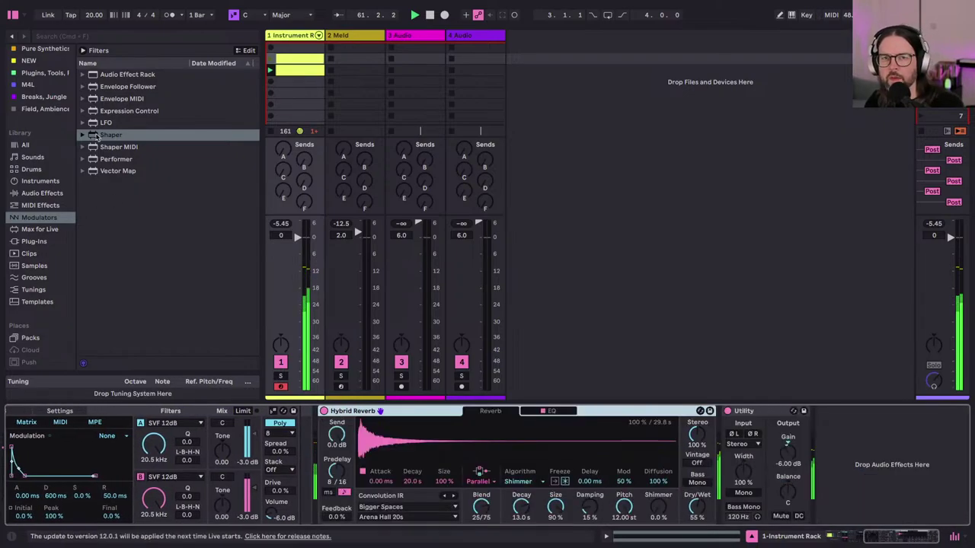
# Step: Insert an Envelope Follower between the Instrument Rack and the Hybrid Reverb, and map it to the reverb's Shimmer
pyautogui.moveTo(113, 90); pyautogui.dragTo(310, 474)
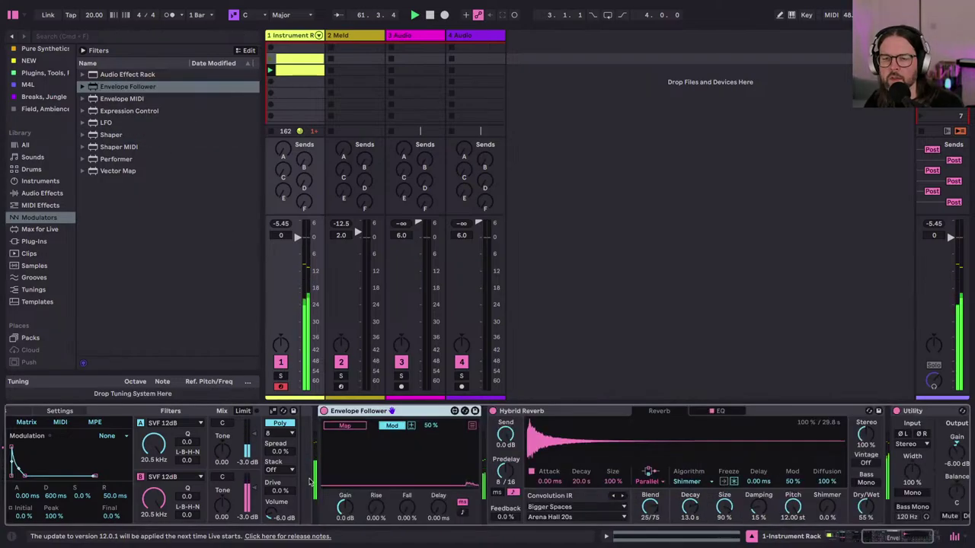
pyautogui.click(345, 426)
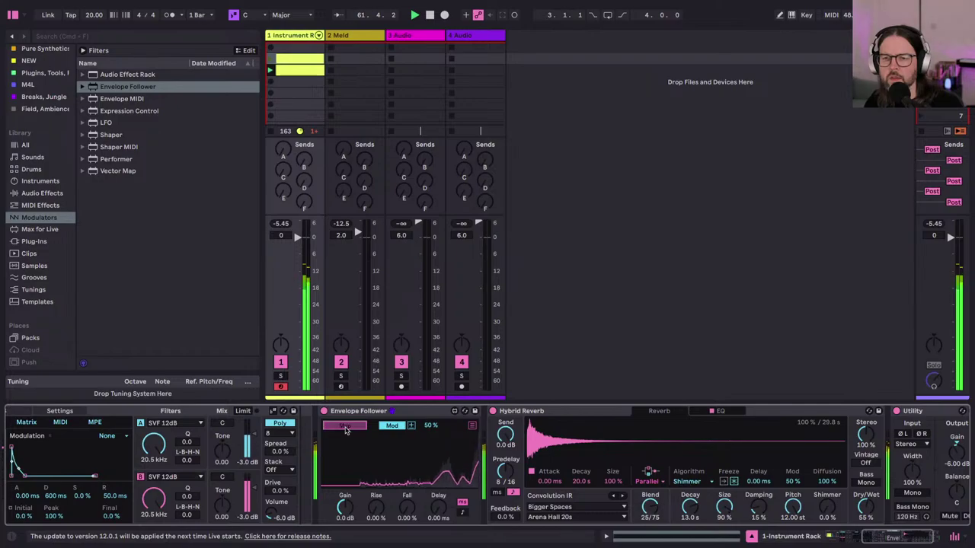
pyautogui.click(827, 507)
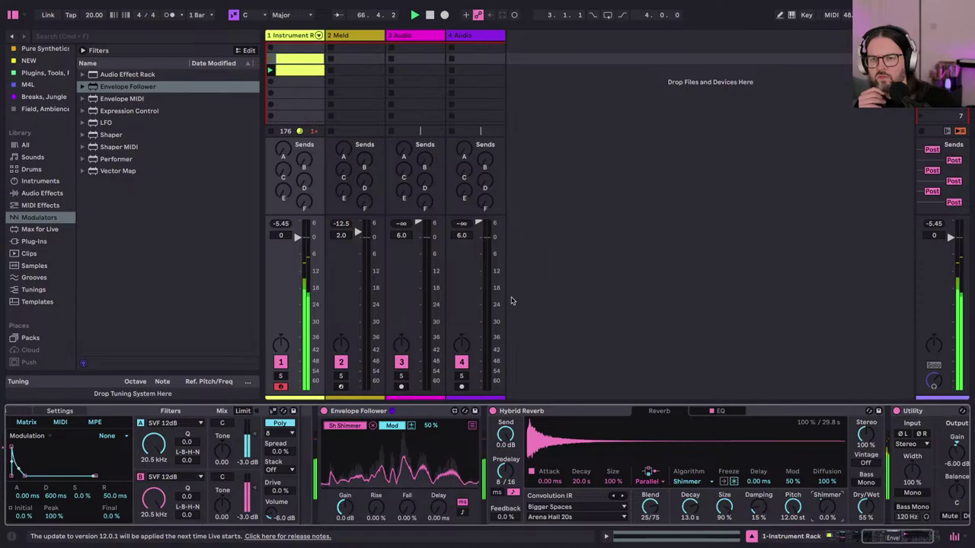
# Step: Review the second and third Meld chains in the Instrument Rack and the devices that follow the rack
pyautogui.hscroll(-10, 352, 498)
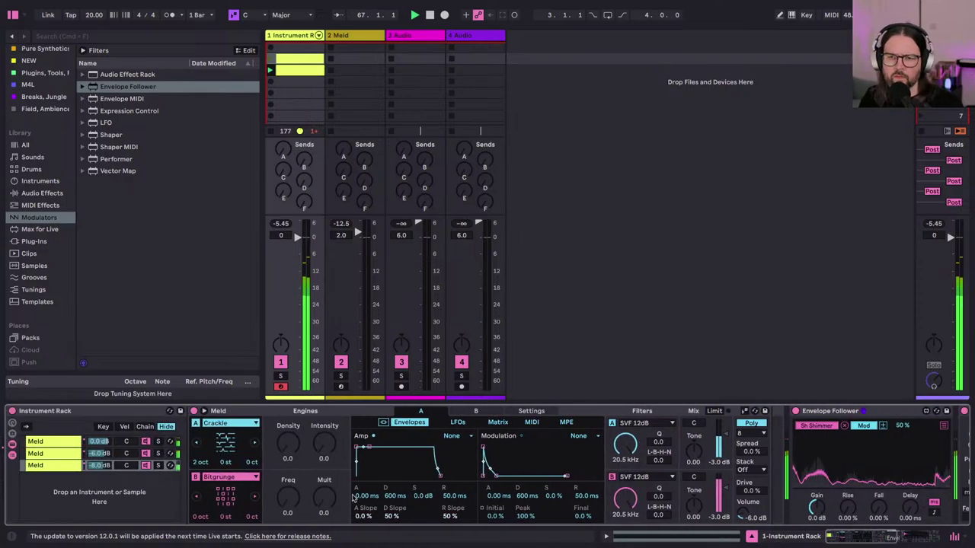
pyautogui.hscroll(2, 129, 486)
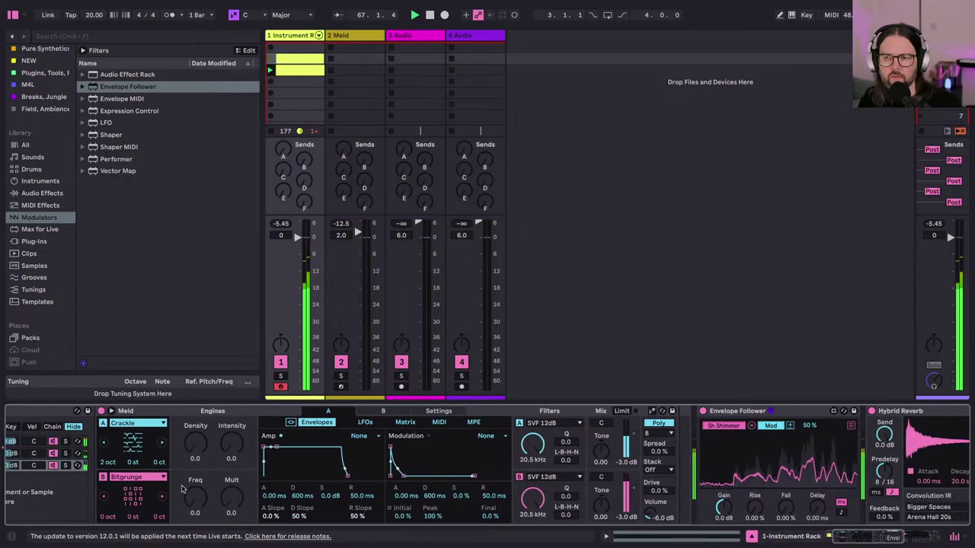
pyautogui.hscroll(-2, 92, 502)
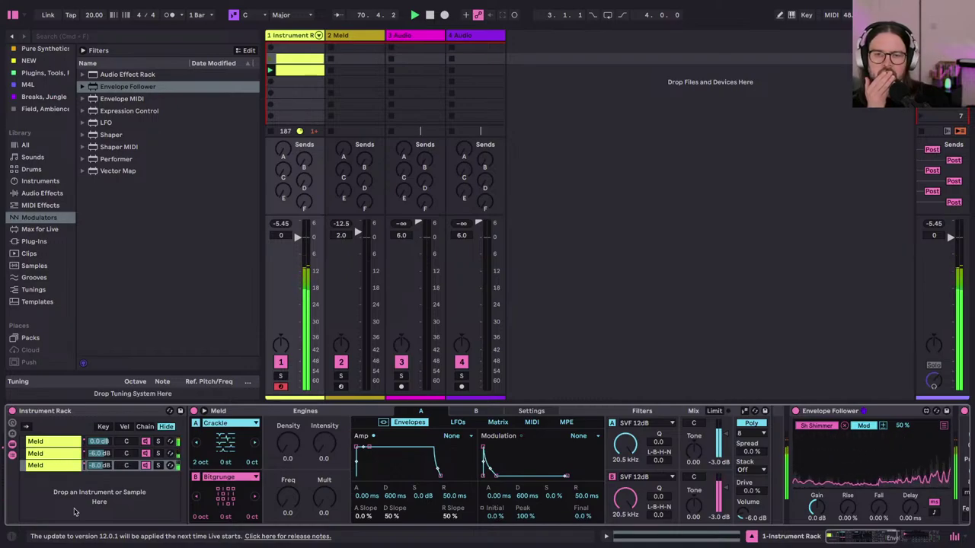
pyautogui.click(47, 467)
pyautogui.click(43, 455)
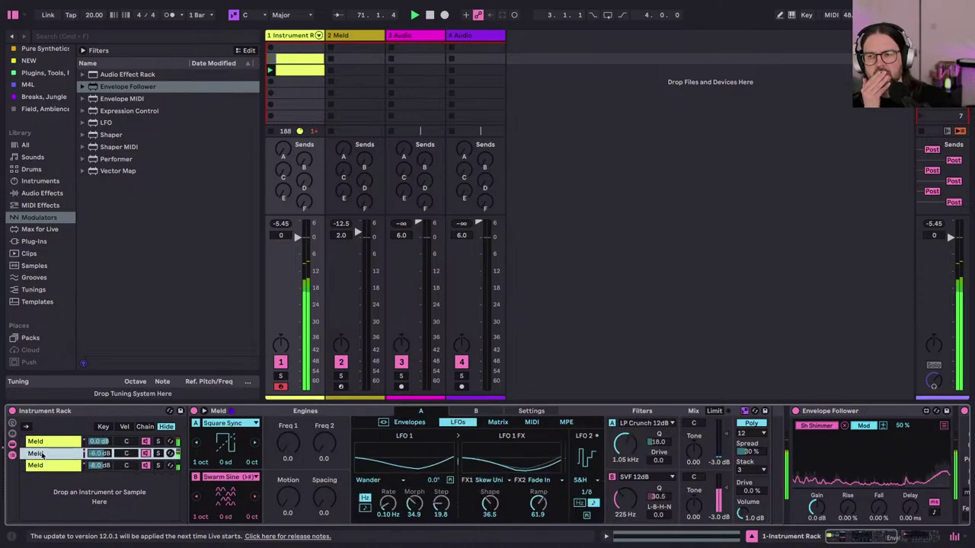
pyautogui.click(46, 466)
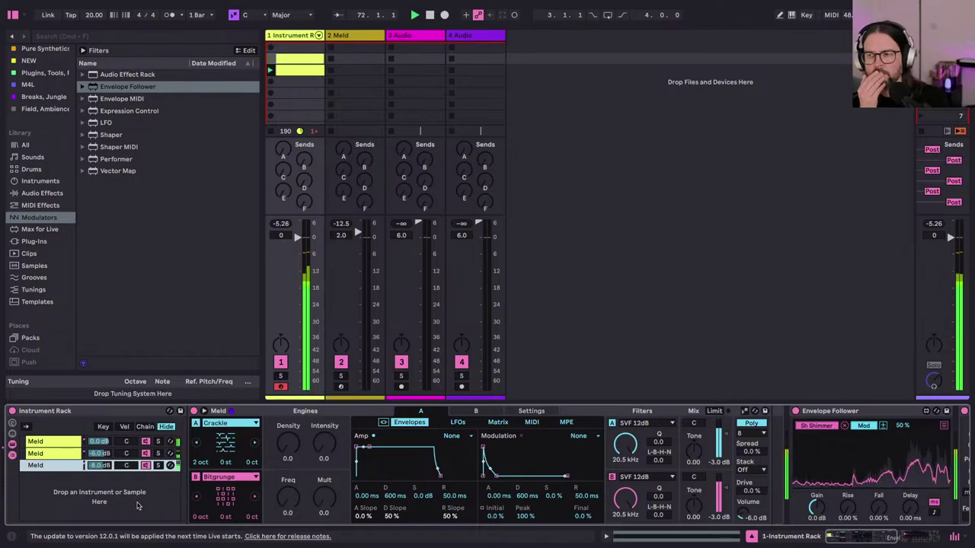
pyautogui.hscroll(5, 639, 414)
pyautogui.hscroll(3, 639, 414)
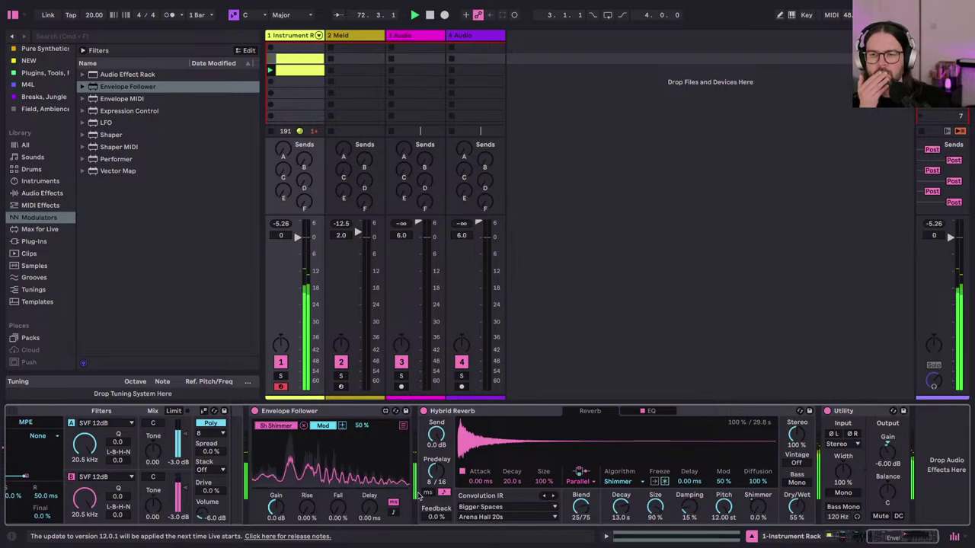
pyautogui.hscroll(-1, 417, 496)
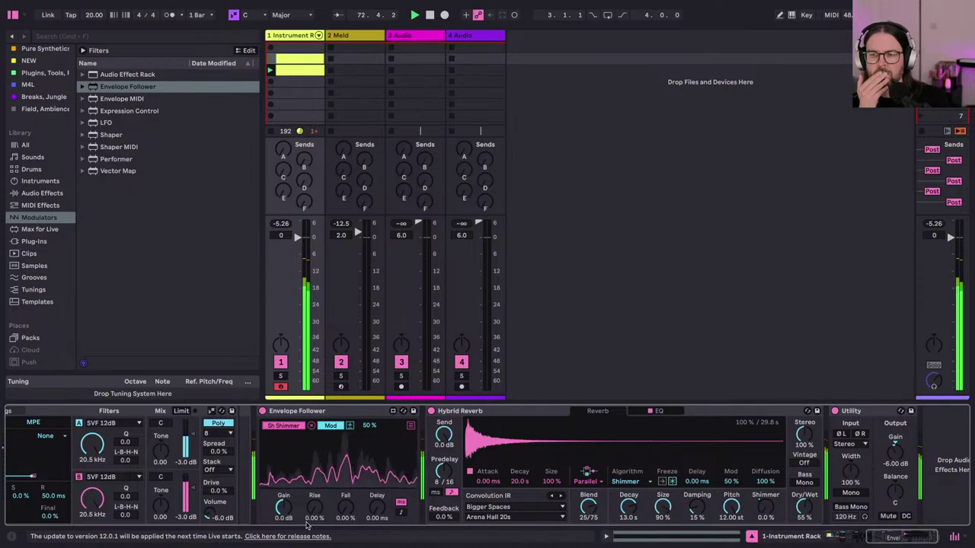
# Step: Map the Envelope Follower's second slot to the Instrument Rack track's send F and set its range to 100 %
pyautogui.hscroll(-5, 311, 493)
pyautogui.hscroll(-3, 311, 493)
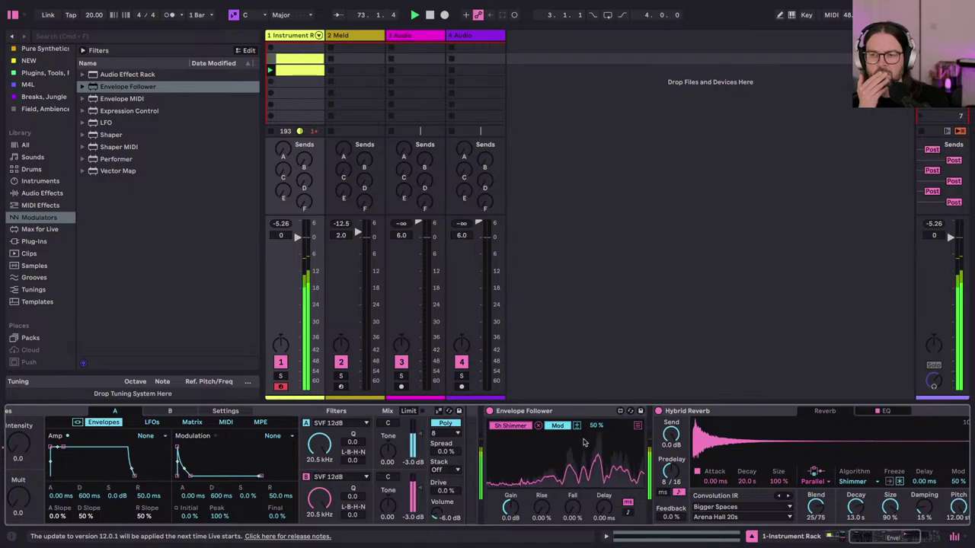
pyautogui.click(637, 426)
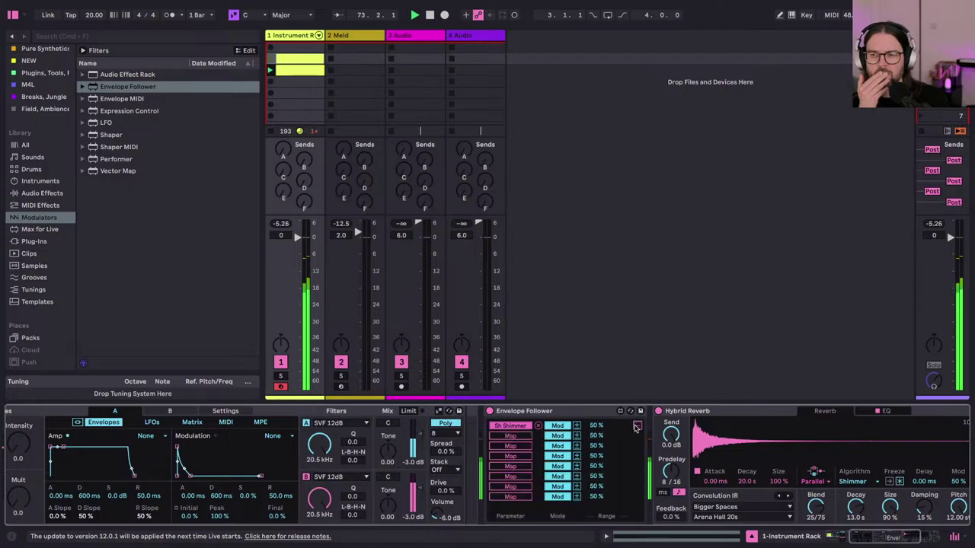
pyautogui.click(505, 438)
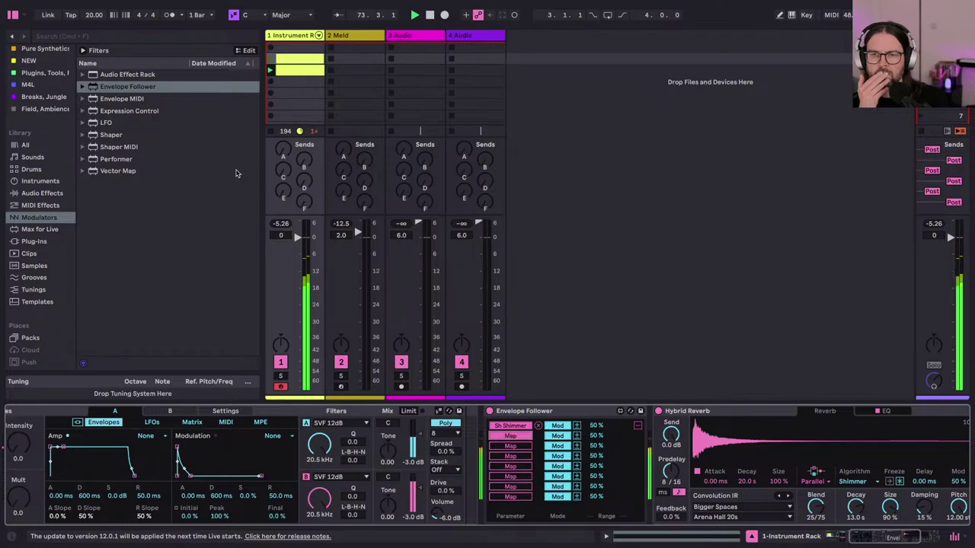
pyautogui.click(305, 199)
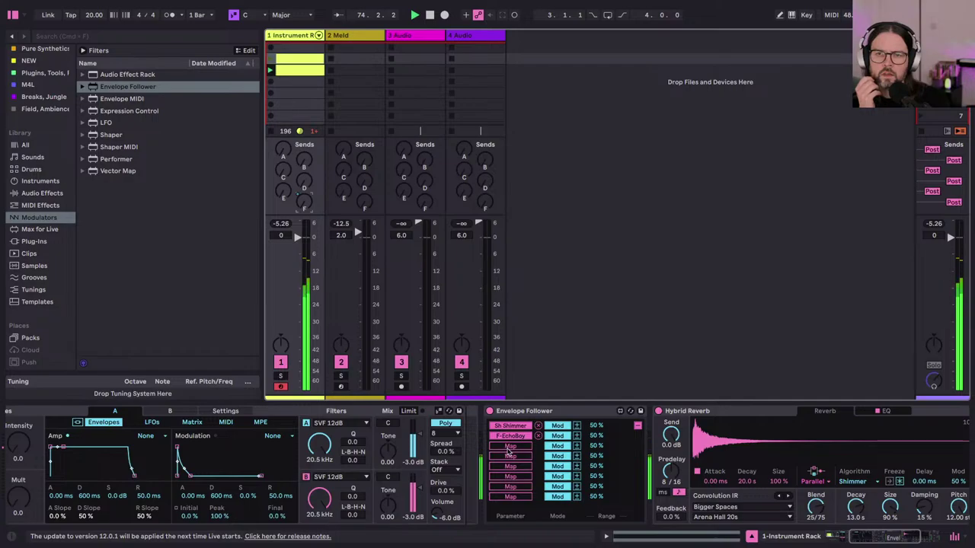
pyautogui.moveTo(594, 438); pyautogui.dragTo(594, 392)
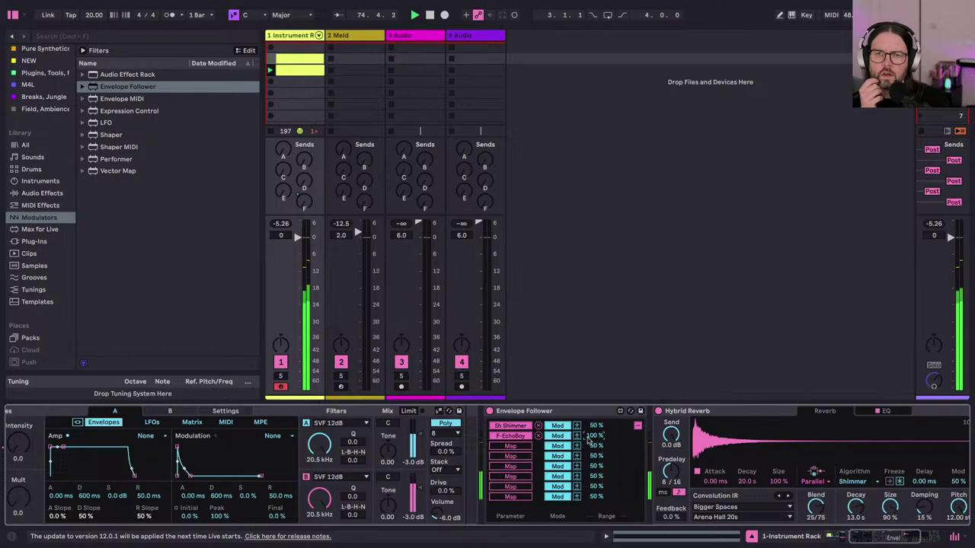
# Step: Reveal the return tracks and replace EchoBoy on return F with a Grain Delay
pyautogui.press('alt+super+r')
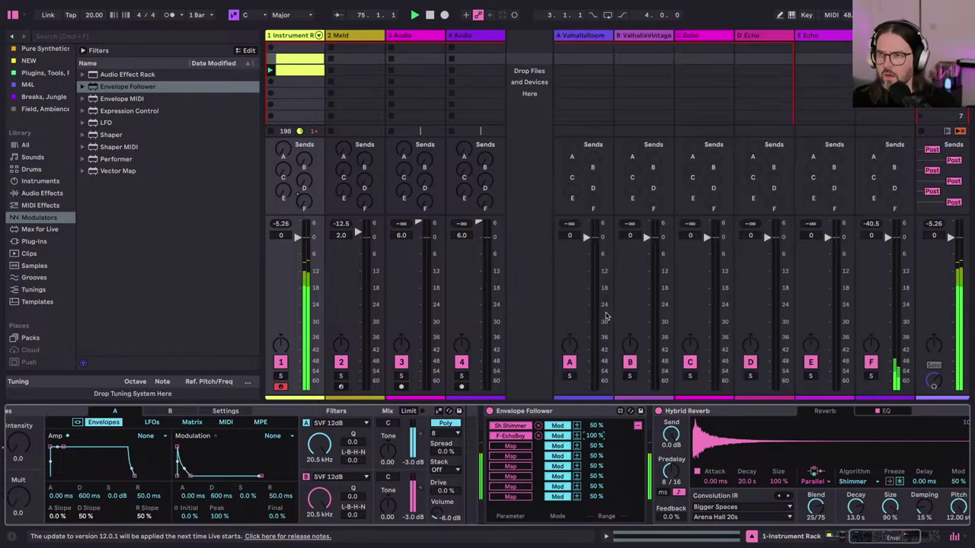
pyautogui.click(876, 36)
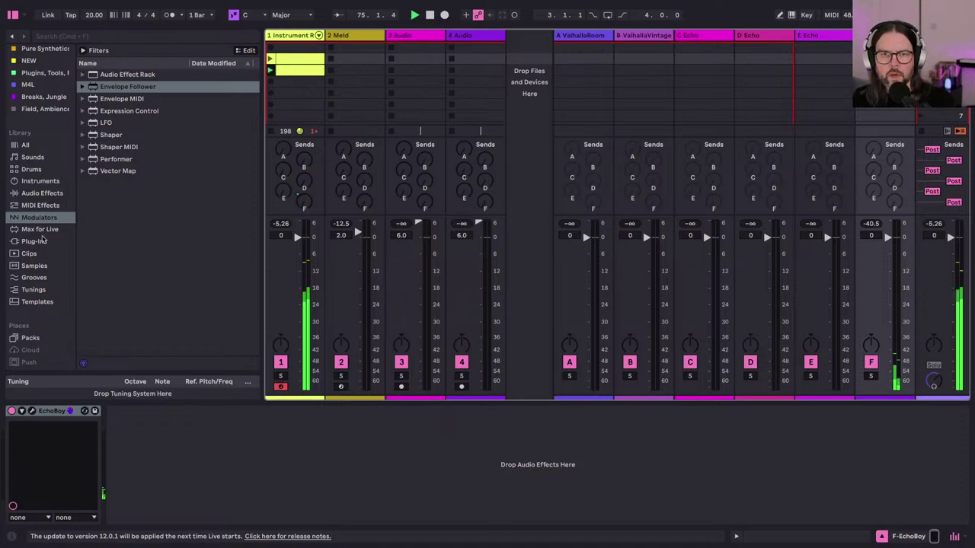
pyautogui.click(38, 192)
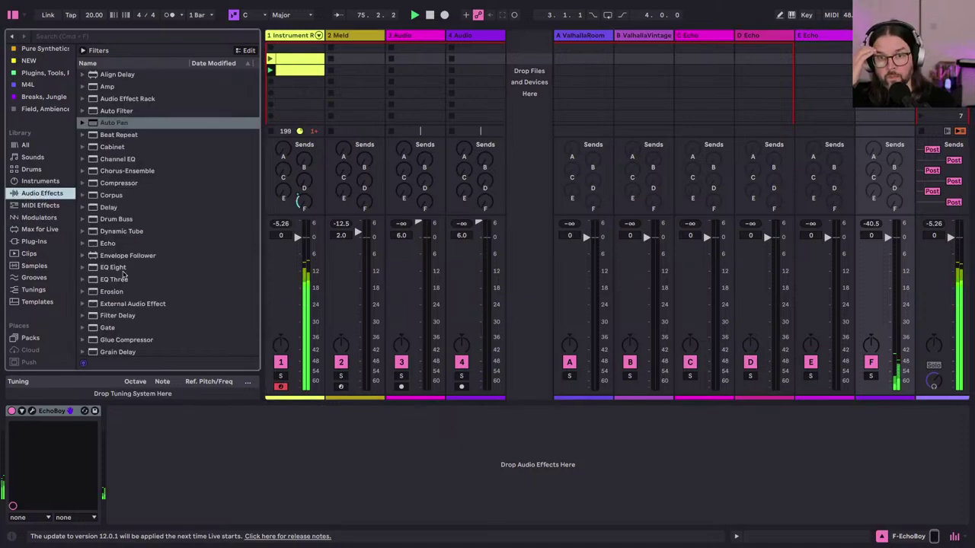
pyautogui.scroll(-1, 123, 274)
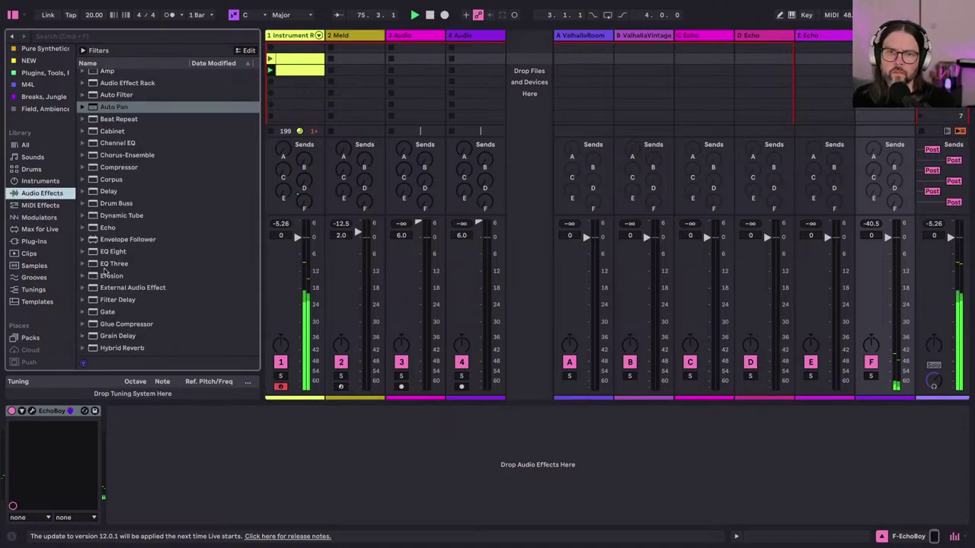
pyautogui.scroll(-3, 106, 278)
pyautogui.moveTo(107, 301); pyautogui.dragTo(30, 417)
pyautogui.press('Delete')
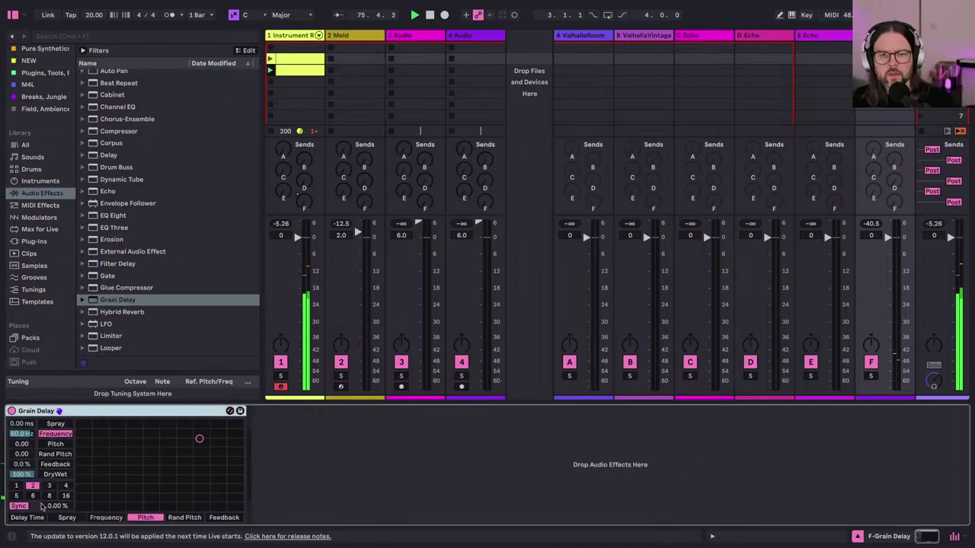
# Step: Set the Grain Delay's feedback to 70 %, pitch to 12.0, frequency to 1.00 Hz and synced delay time to 4
pyautogui.moveTo(22, 465); pyautogui.dragTo(22, 427)
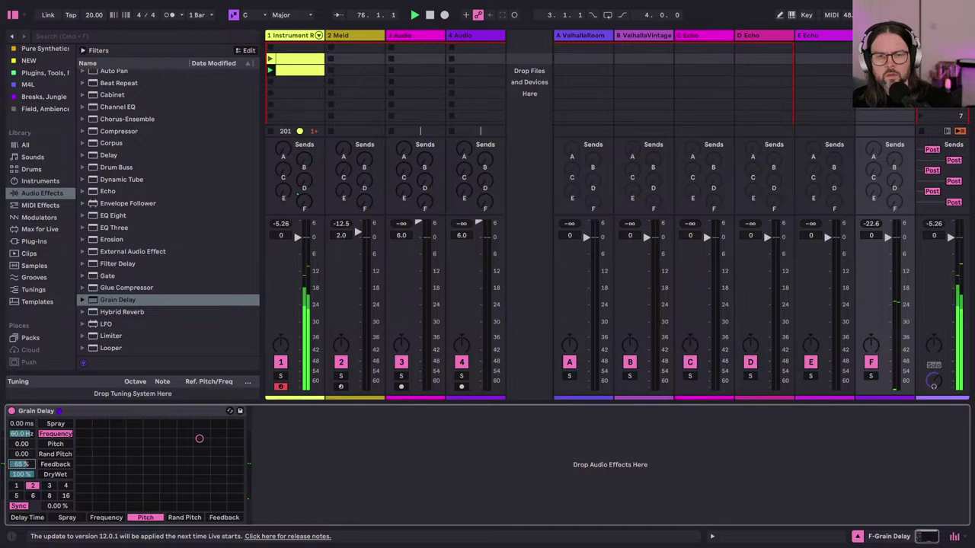
pyautogui.click(21, 445)
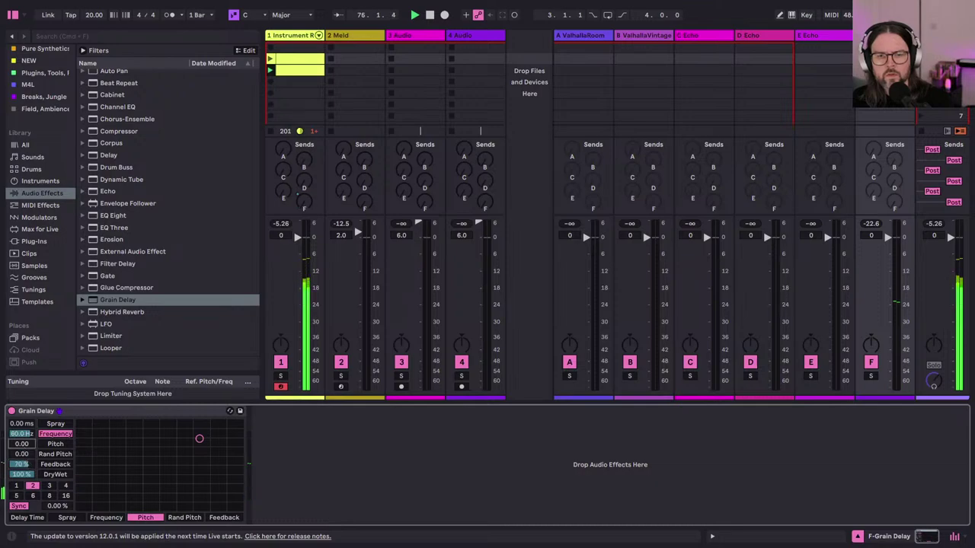
pyautogui.moveTo(21, 448); pyautogui.dragTo(2, 515)
pyautogui.click(66, 485)
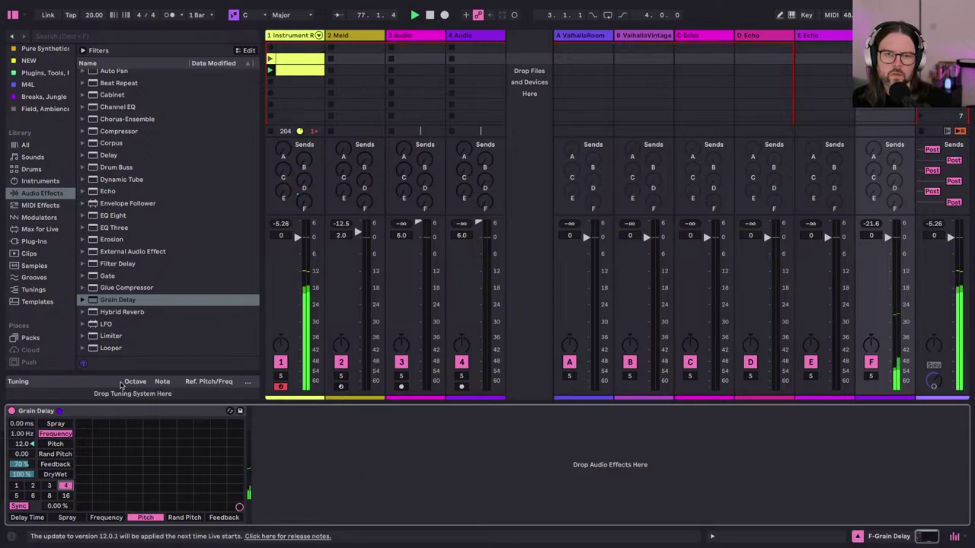
# Step: Go back to the Instrument Rack track's device chain and lower return F's volume to -7.0 dB
pyautogui.scroll(-3, 97, 342)
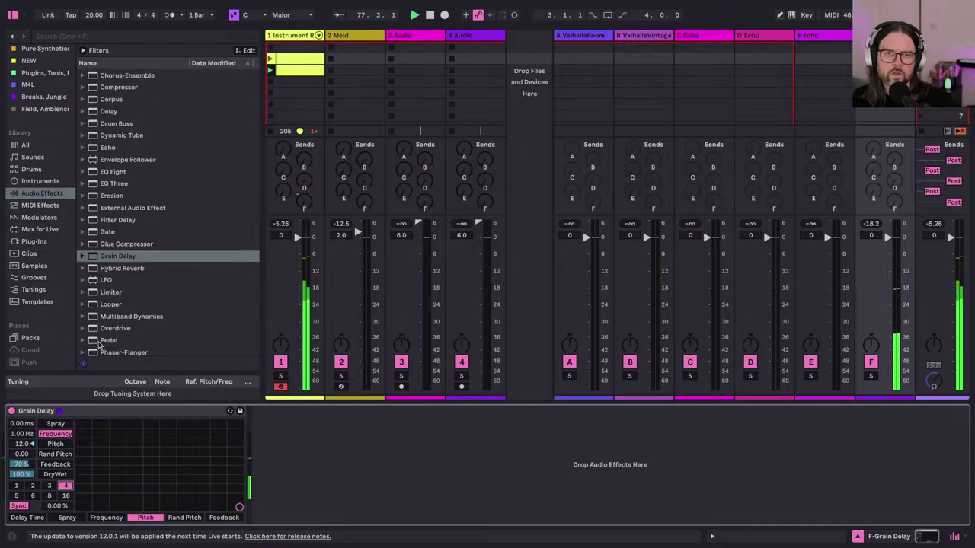
pyautogui.click(36, 181)
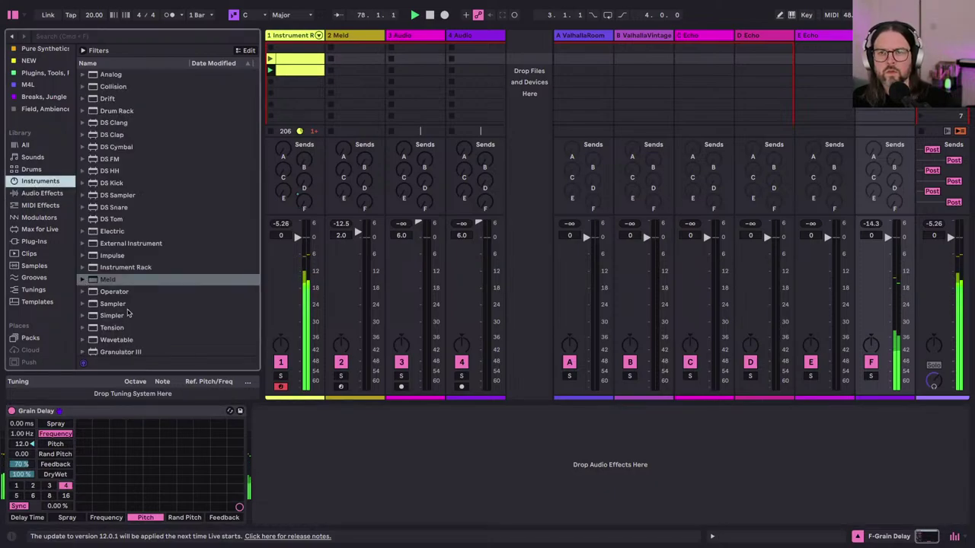
pyautogui.click(276, 35)
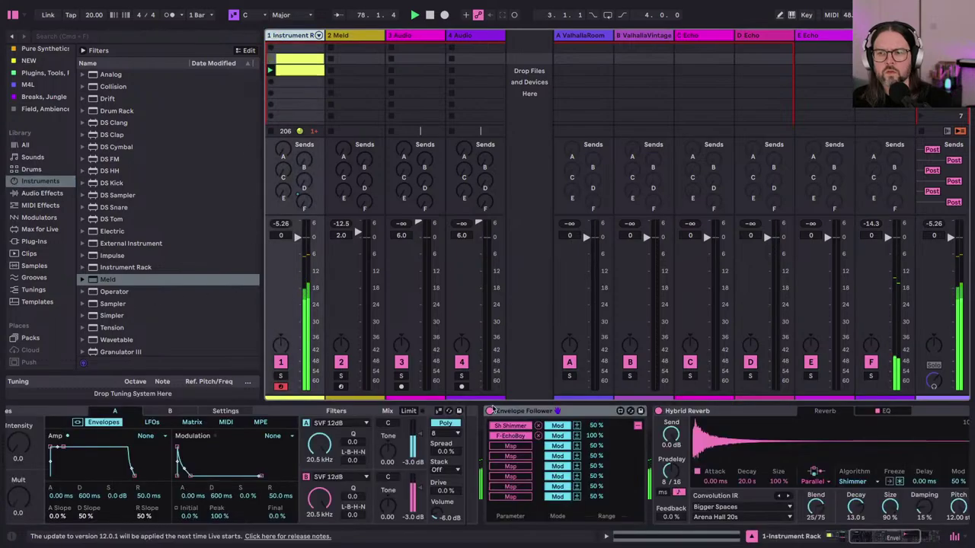
pyautogui.click(641, 411)
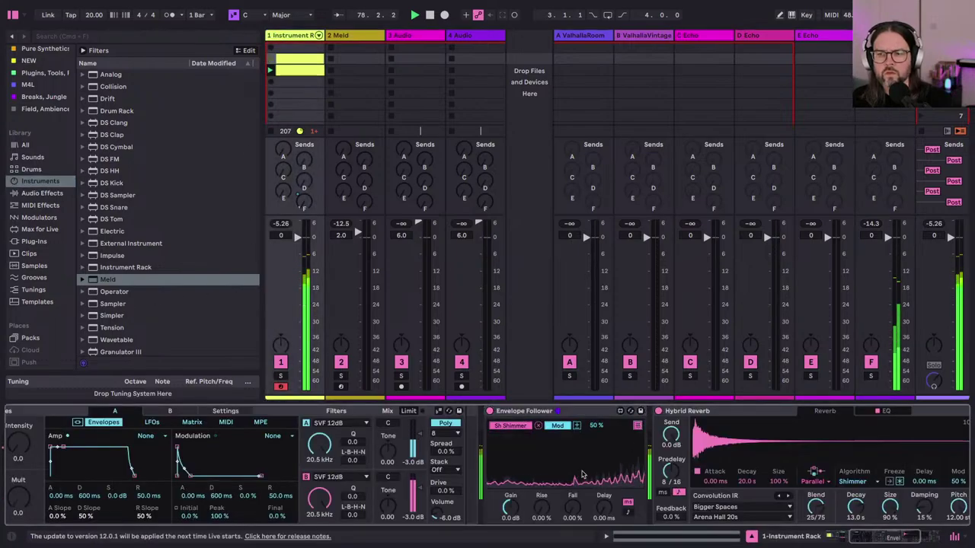
pyautogui.hscroll(5, 537, 494)
pyautogui.hscroll(2, 537, 494)
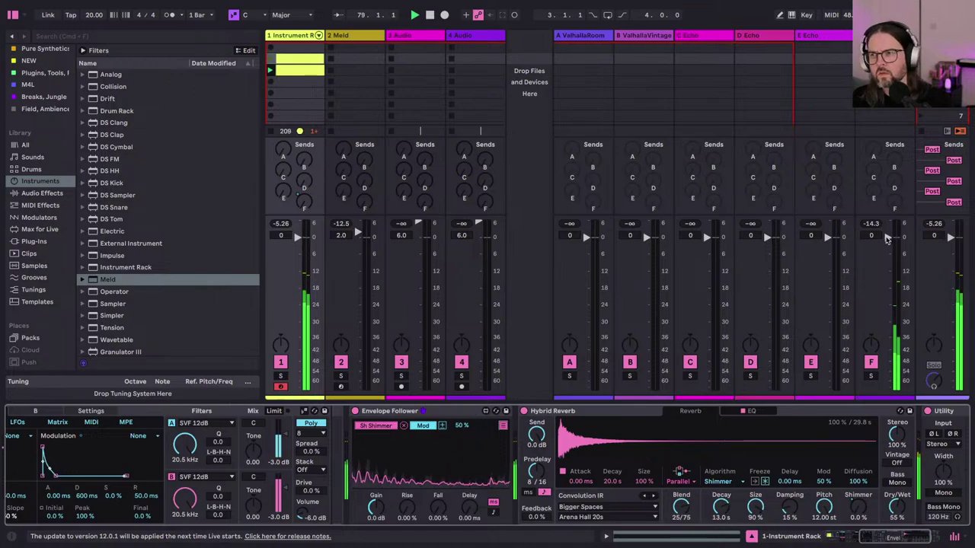
pyautogui.moveTo(888, 237); pyautogui.dragTo(888, 257)
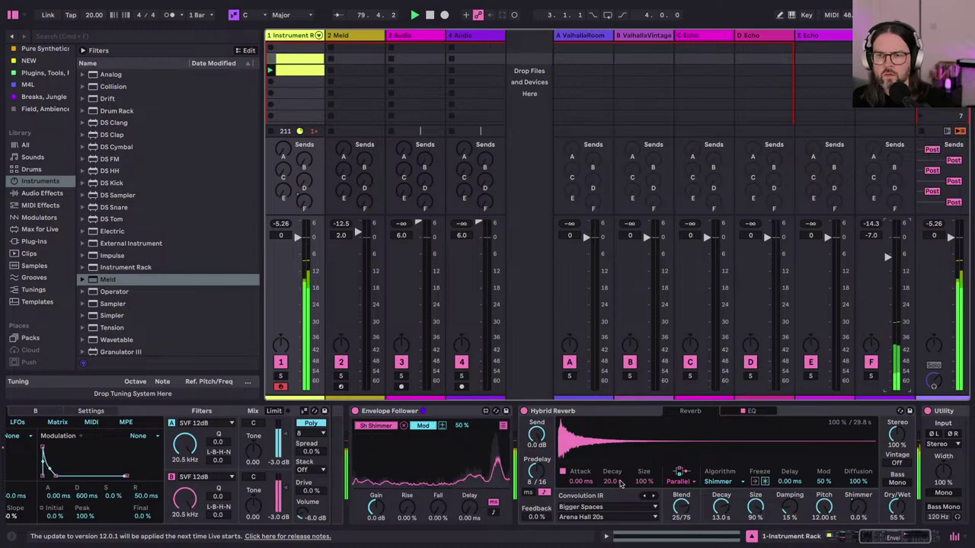
# Step: Insert an LFO between the Envelope Follower and Hybrid Reverb and map it to the Envelope Follower's Gain
pyautogui.click(503, 426)
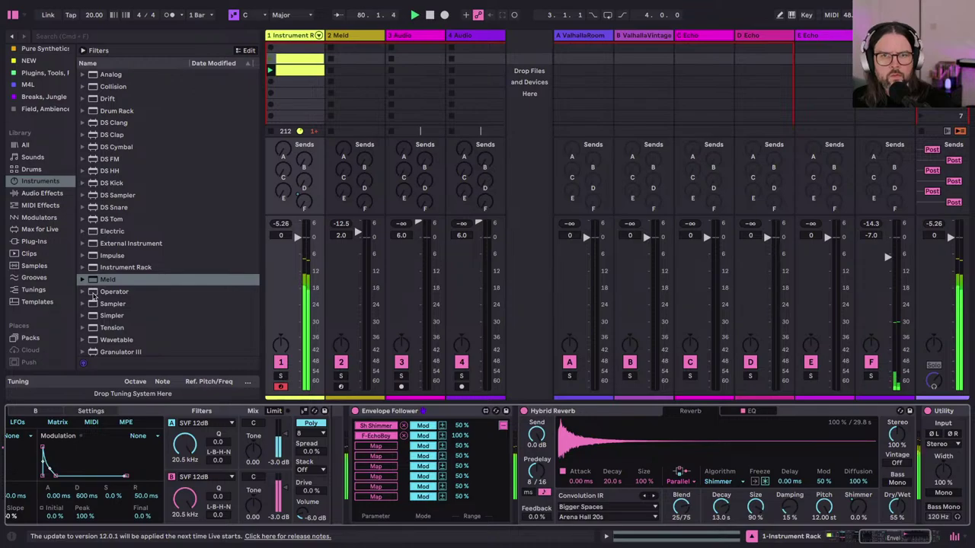
pyautogui.click(34, 217)
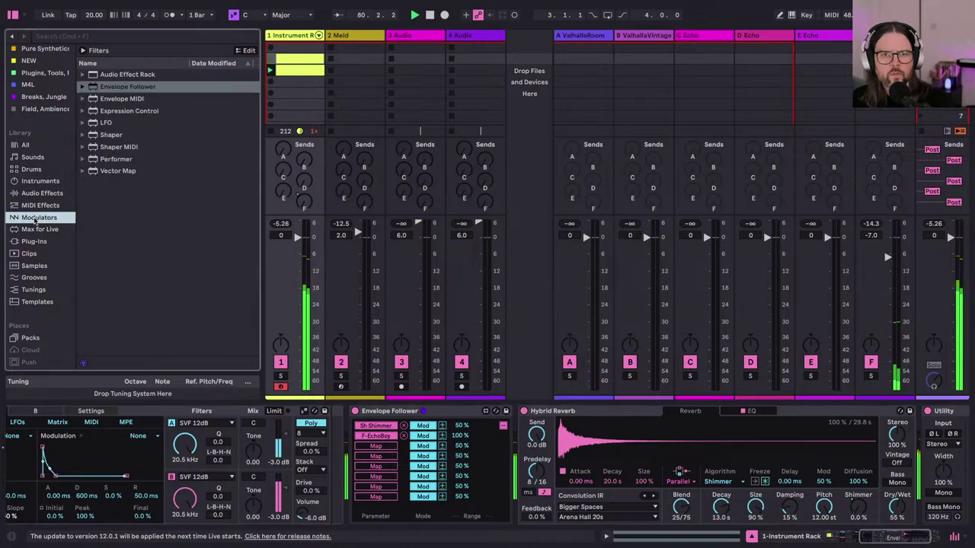
pyautogui.click(96, 123)
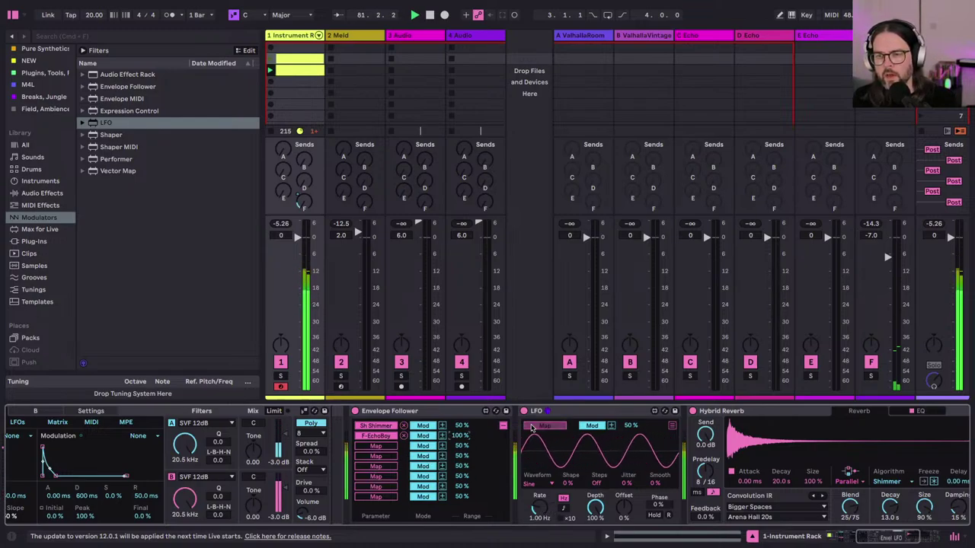
pyautogui.click(502, 426)
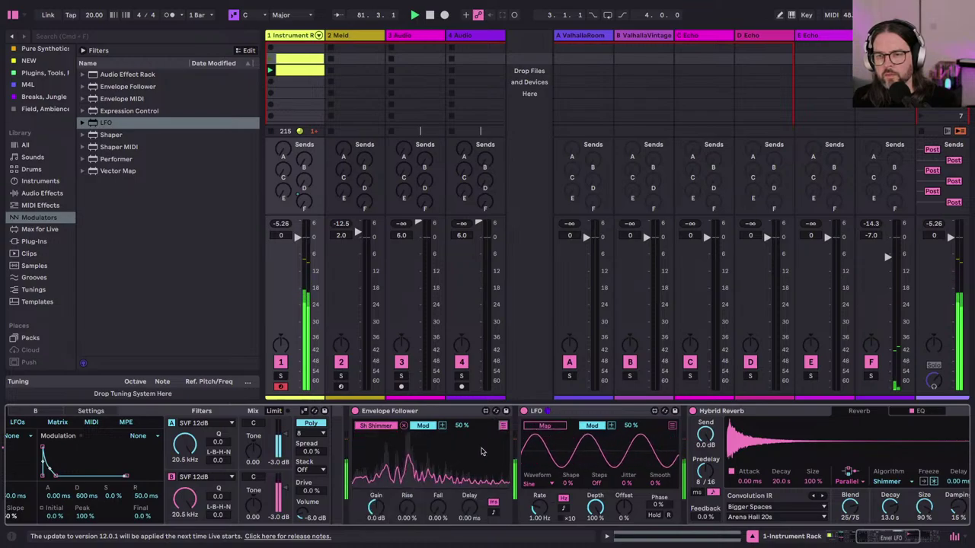
pyautogui.click(375, 508)
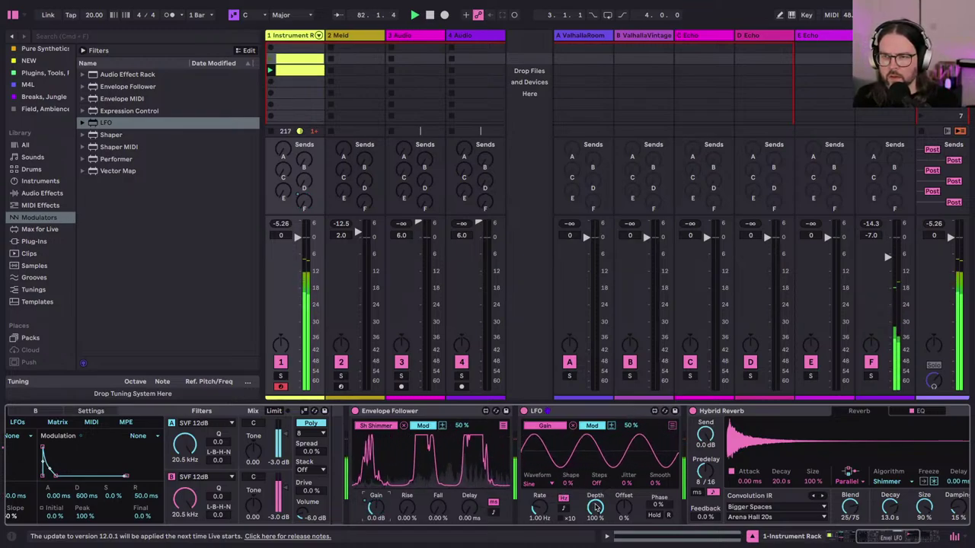
# Step: Set the LFO's depth to 9.06 %, its waveform to Stray and its rate to a tempo-synced 1
pyautogui.moveTo(594, 508)
pyautogui.mouseDown()
pyautogui.moveTo(595, 533)
pyautogui.moveTo(595, 517)
pyautogui.mouseUp()
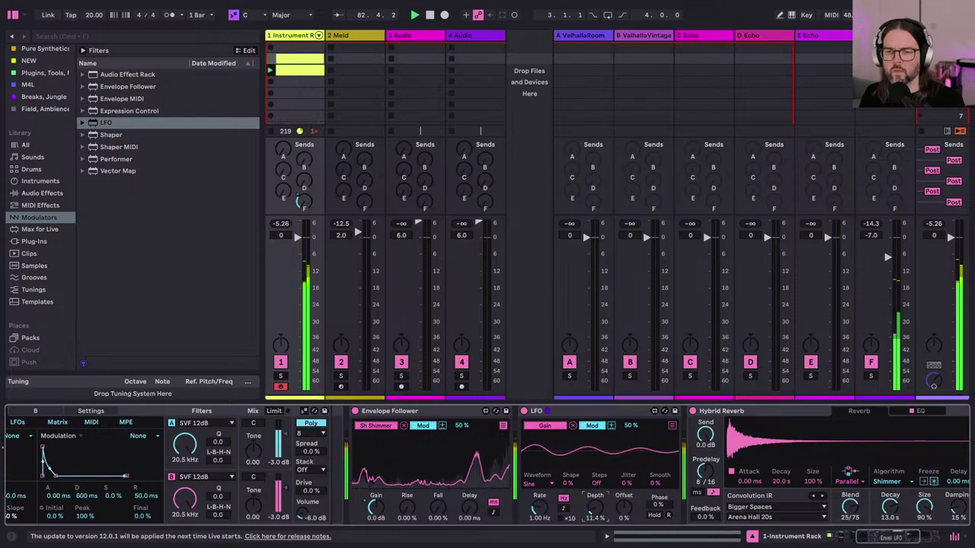
pyautogui.moveTo(595, 516); pyautogui.dragTo(595, 518)
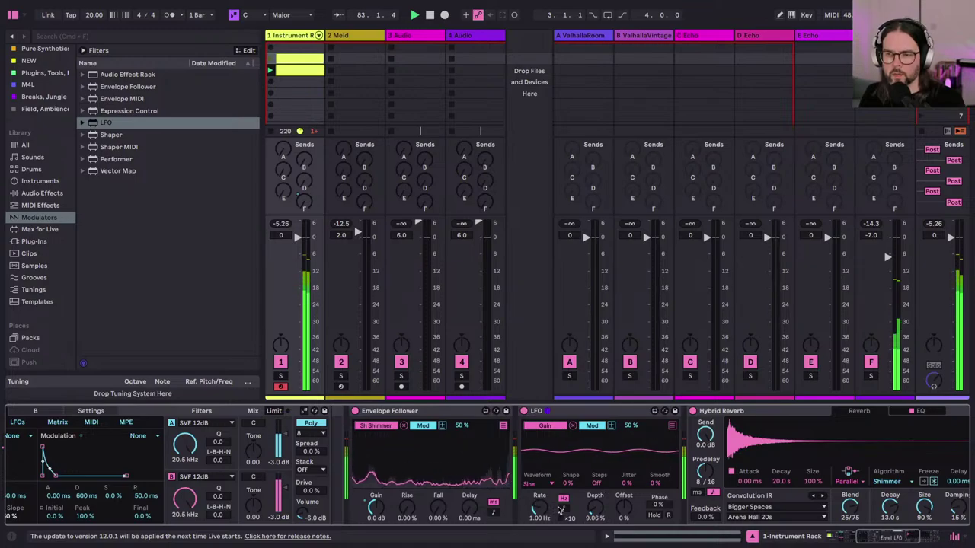
pyautogui.click(533, 483)
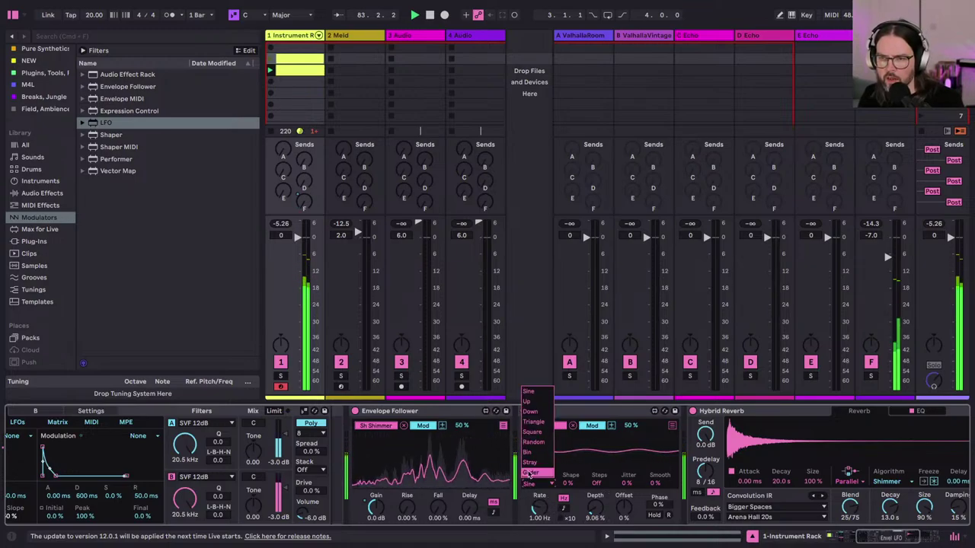
pyautogui.click(529, 463)
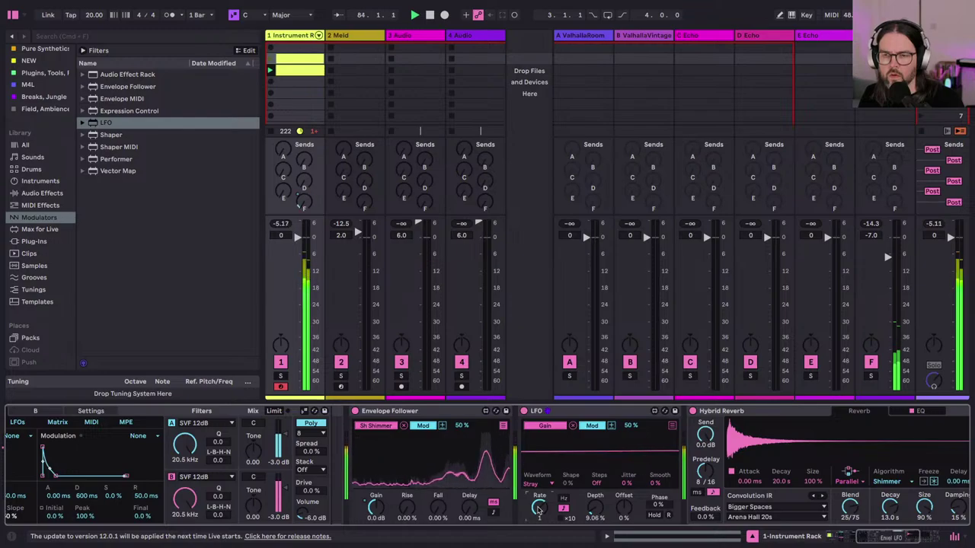
pyautogui.click(530, 484)
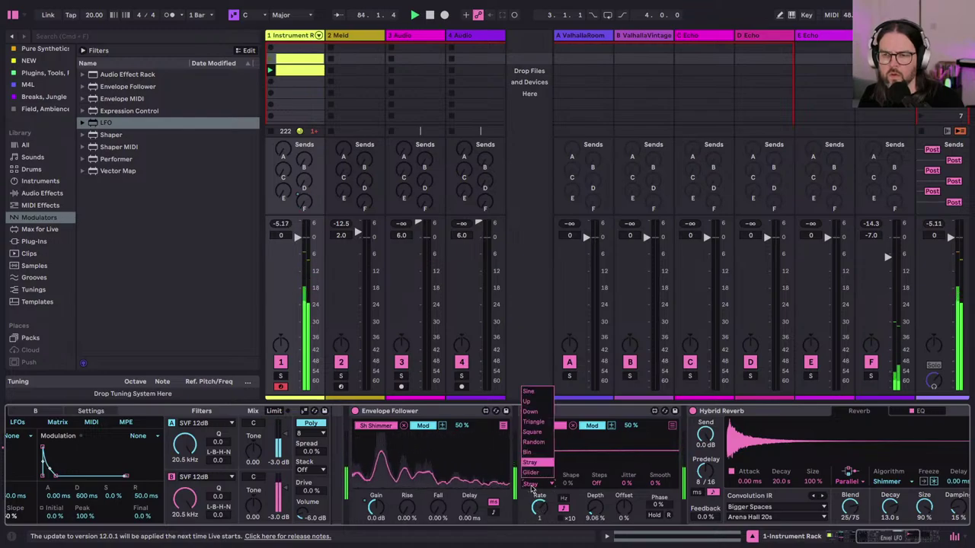
pyautogui.click(531, 486)
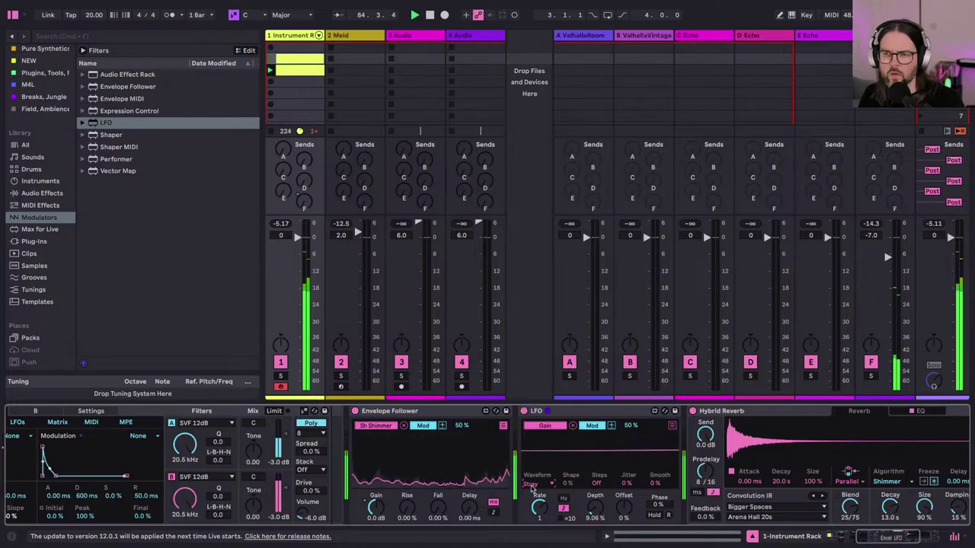
# Step: Set the range of the Envelope Follower's second mapping to 60 % and return F's volume to -6.0 dB
pyautogui.click(502, 427)
pyautogui.click(456, 437)
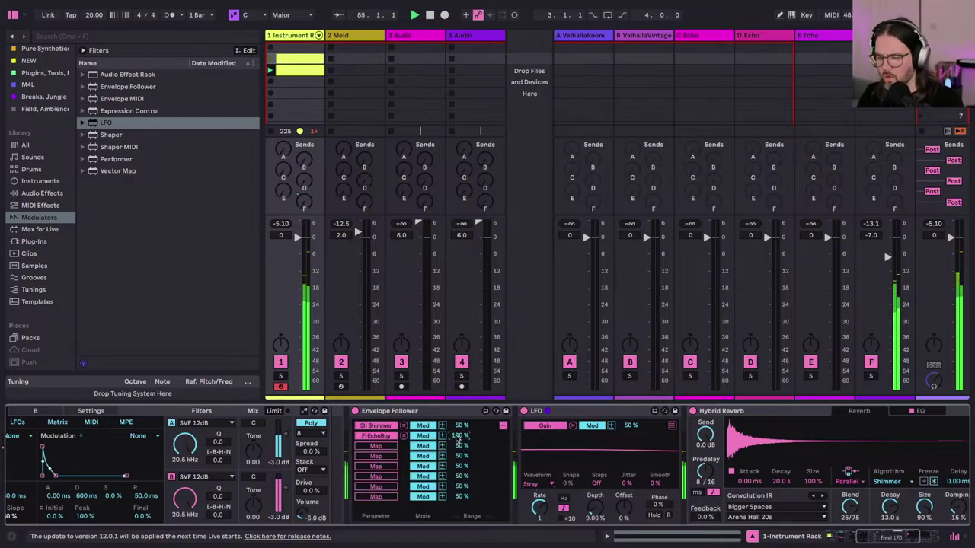
pyautogui.write('60')
pyautogui.press('Return')
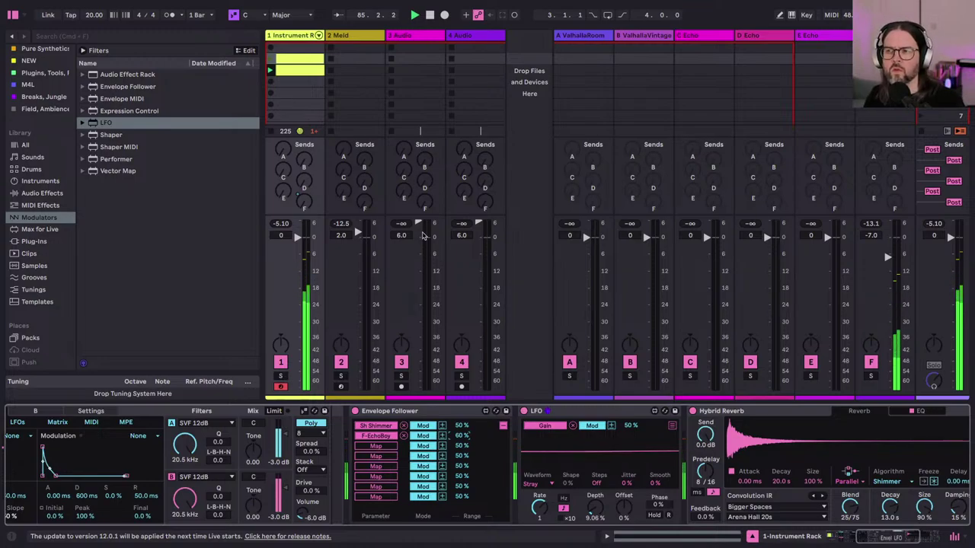
pyautogui.moveTo(887, 257); pyautogui.dragTo(887, 253)
# Step: Set the feedback of the Grain Delay on return F to 30 %
pyautogui.click(874, 291)
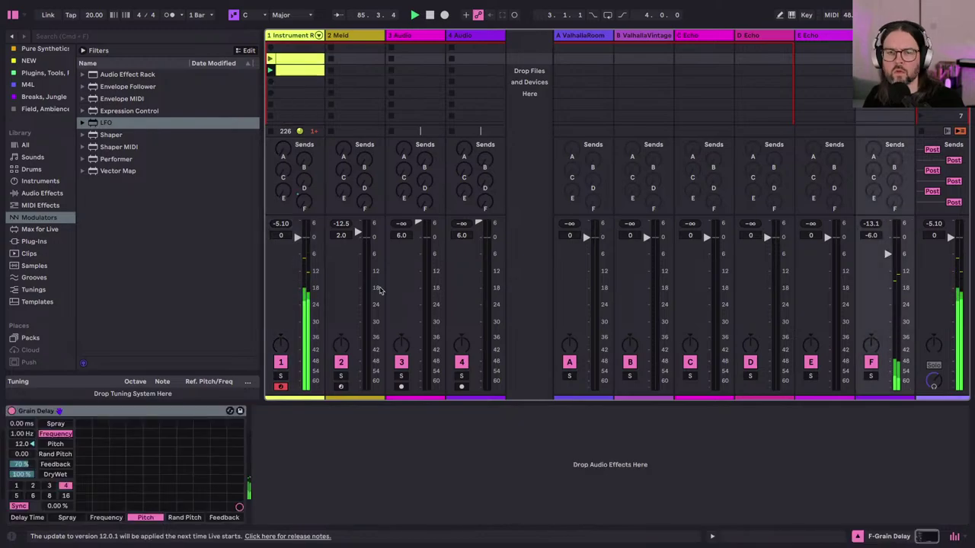
pyautogui.click(21, 464)
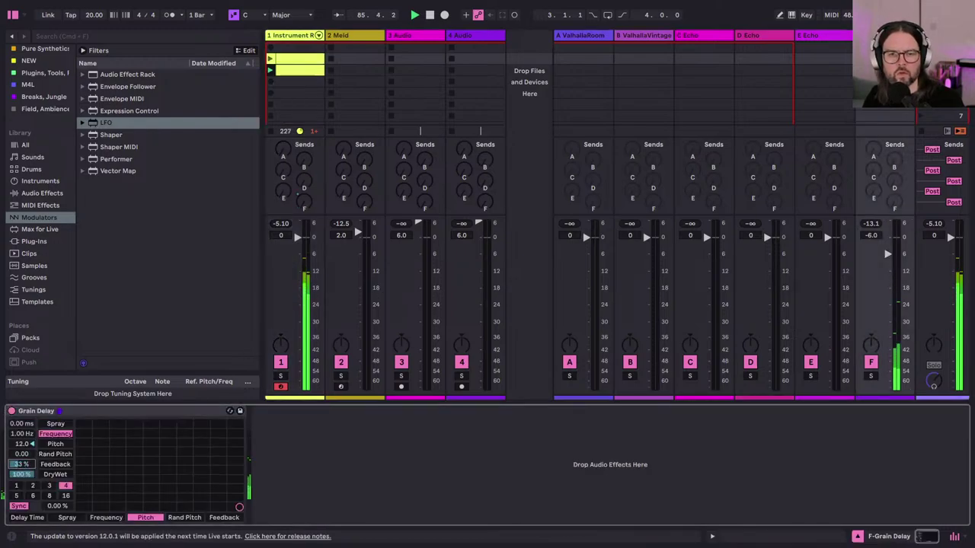
pyautogui.click(17, 445)
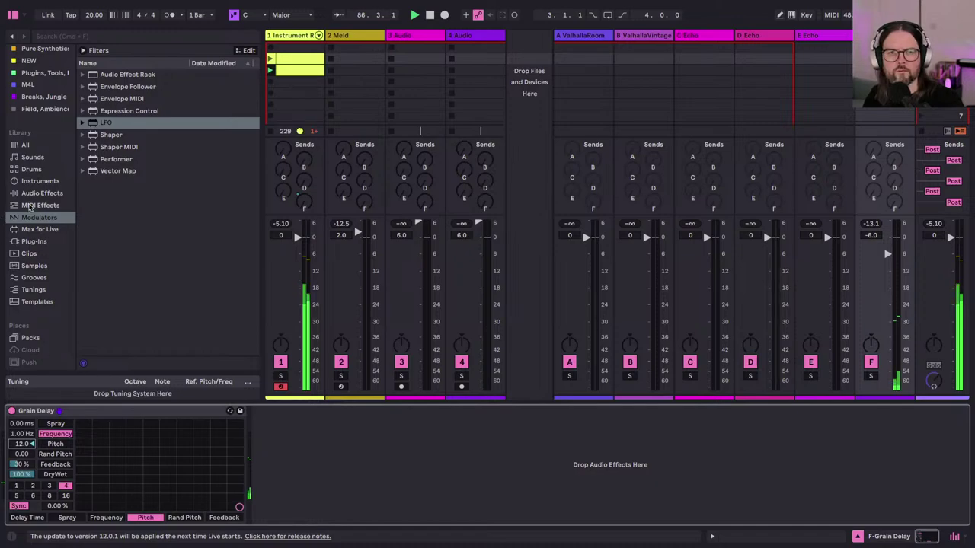
# Step: Add an Echo after the Grain Delay on return F, with its reverb at 75 % and Ping Pong mode
pyautogui.click(30, 194)
pyautogui.scroll(-3, 91, 298)
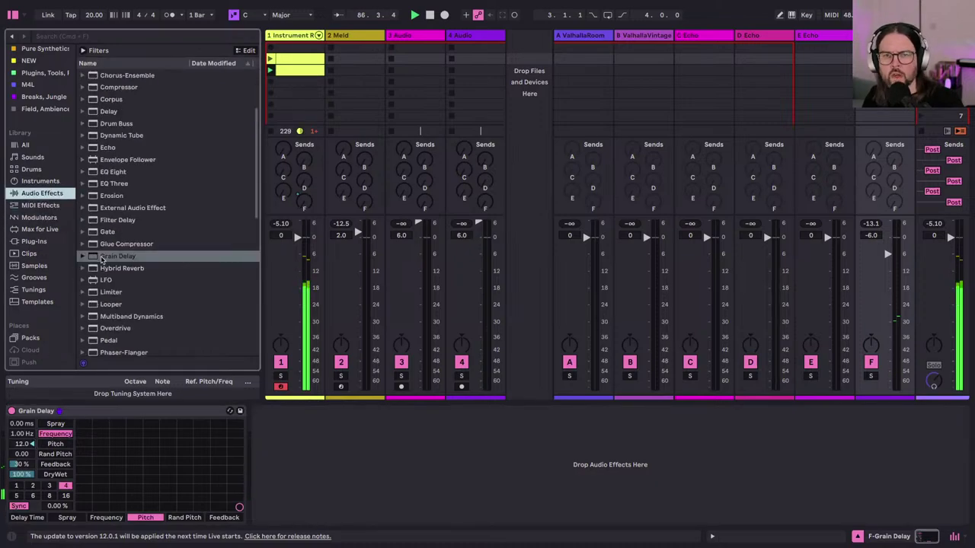
pyautogui.scroll(3, 101, 259)
pyautogui.moveTo(103, 244); pyautogui.dragTo(303, 467)
pyautogui.moveTo(524, 434); pyautogui.dragTo(524, 392)
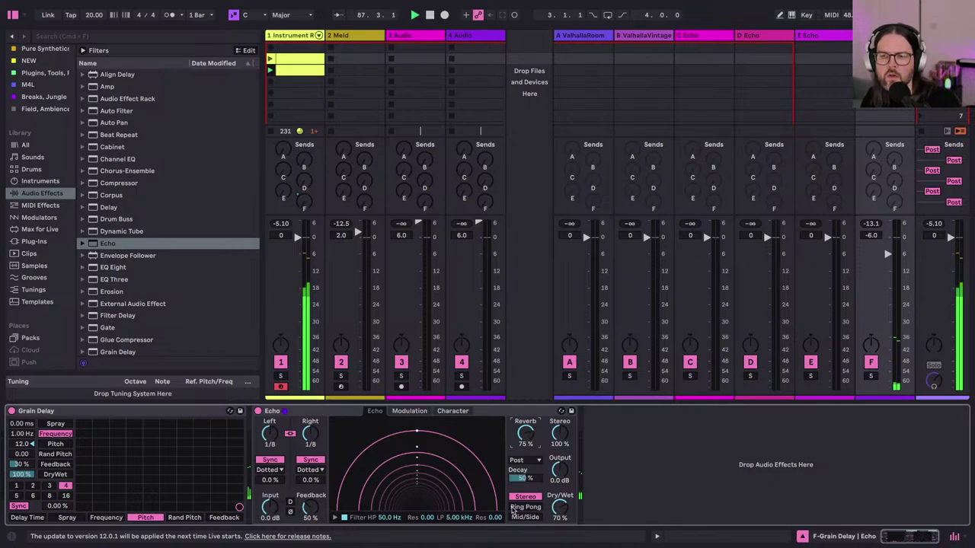
pyautogui.click(518, 507)
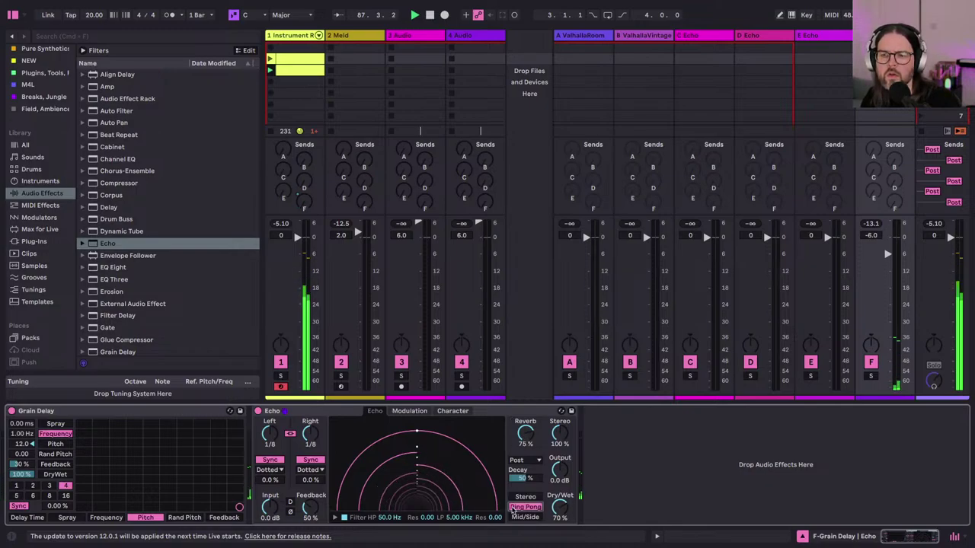
# Step: Set both Echo delay times to linked 1/2 in Notes mode and its feedback to 70 %
pyautogui.click(291, 433)
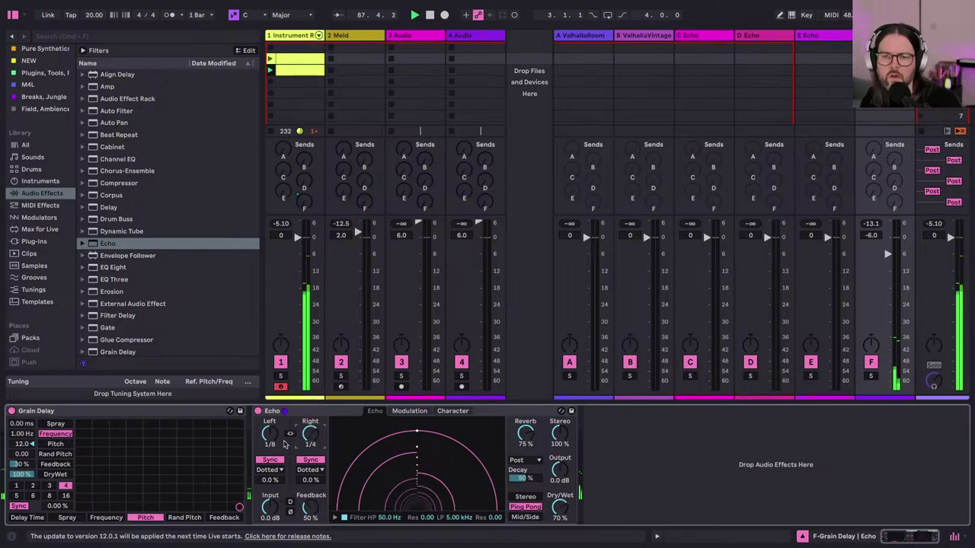
pyautogui.moveTo(276, 435); pyautogui.dragTo(277, 419)
pyautogui.click(290, 434)
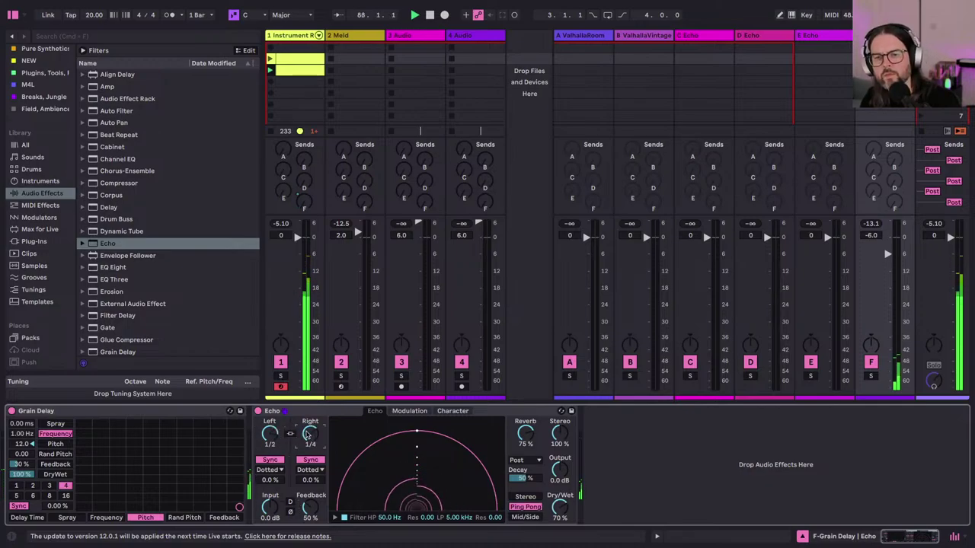
pyautogui.click(274, 470)
pyautogui.click(271, 477)
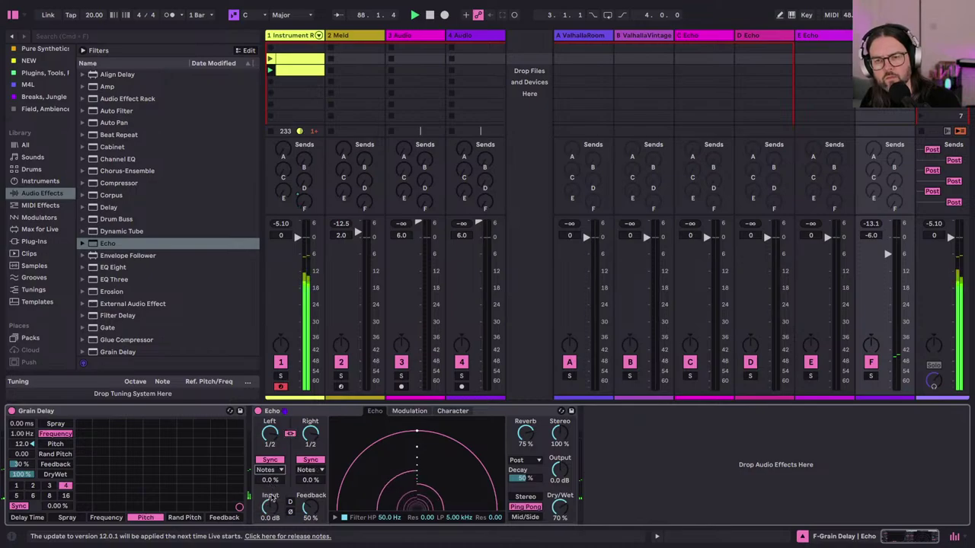
pyautogui.moveTo(317, 508); pyautogui.dragTo(316, 502)
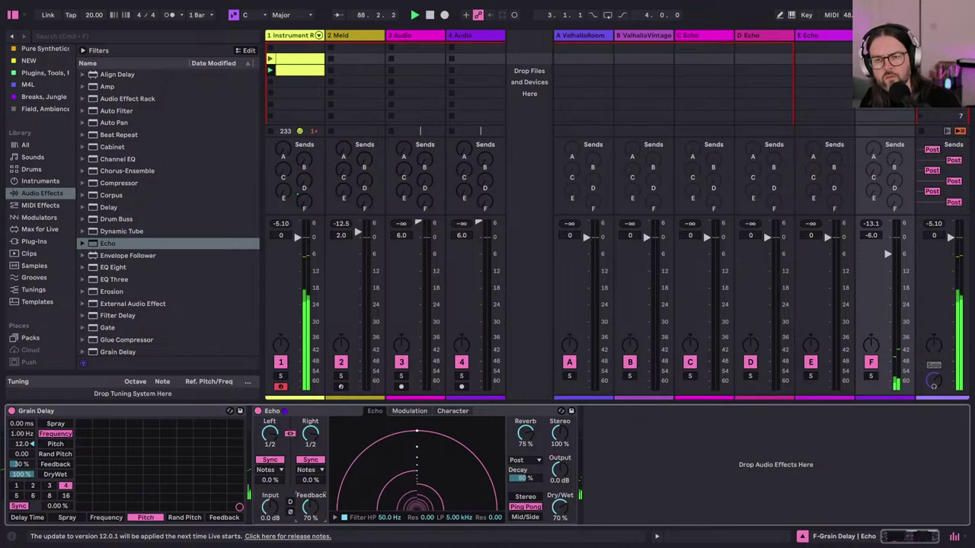
# Step: Narrow the Echo's filter to a high-pass of 251 Hz and a low-pass of 9.15 kHz
pyautogui.click(335, 519)
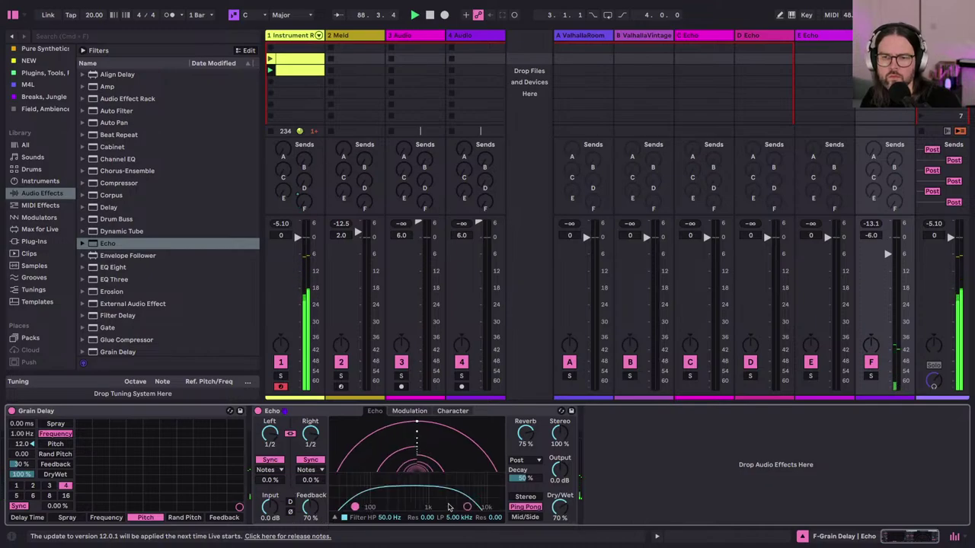
pyautogui.moveTo(467, 509); pyautogui.dragTo(481, 508)
pyautogui.moveTo(355, 507); pyautogui.dragTo(396, 507)
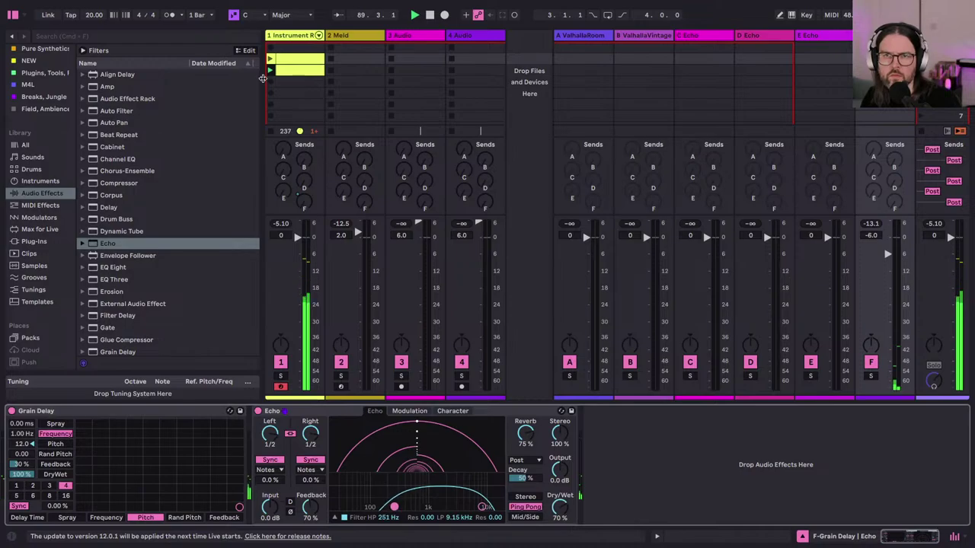
# Step: Map the LFO's second slot on the Instrument Rack track to the third Meld chain's volume with a 10 % range
pyautogui.click(278, 59)
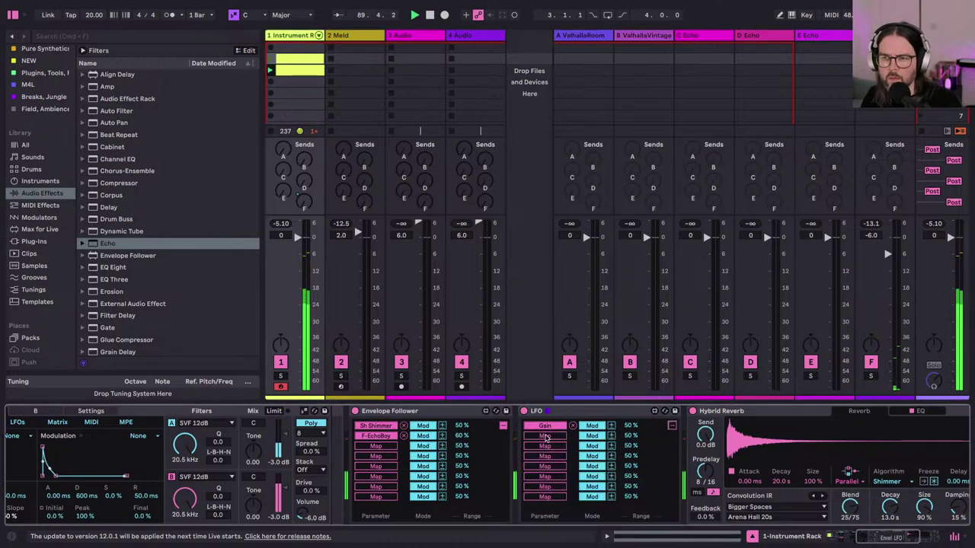
pyautogui.hscroll(-10, 142, 486)
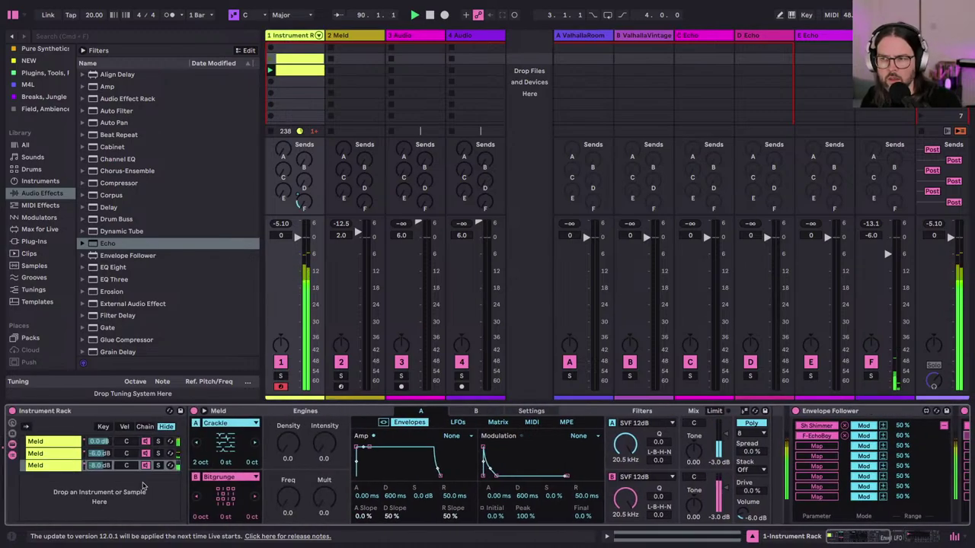
pyautogui.hscroll(5, 830, 435)
pyautogui.hscroll(5, 831, 436)
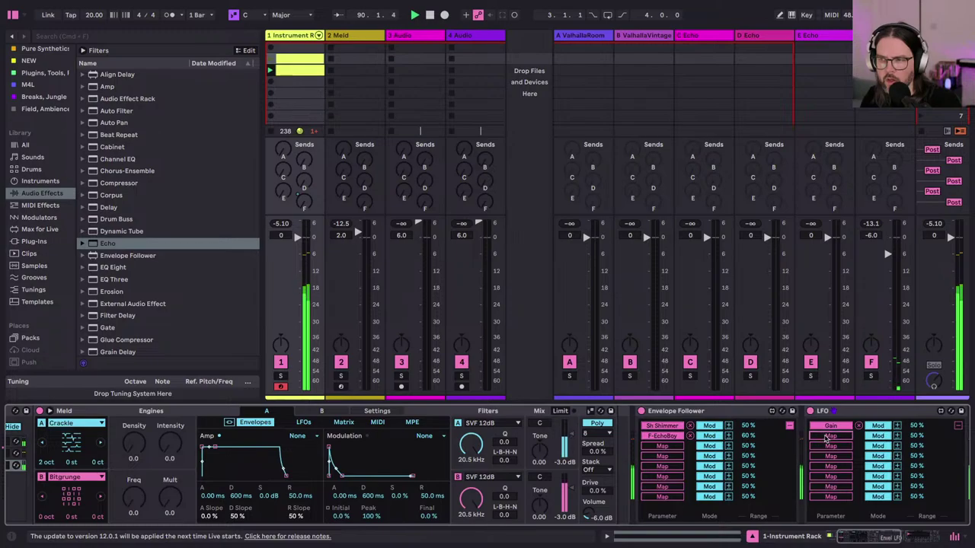
pyautogui.hscroll(5, 737, 472)
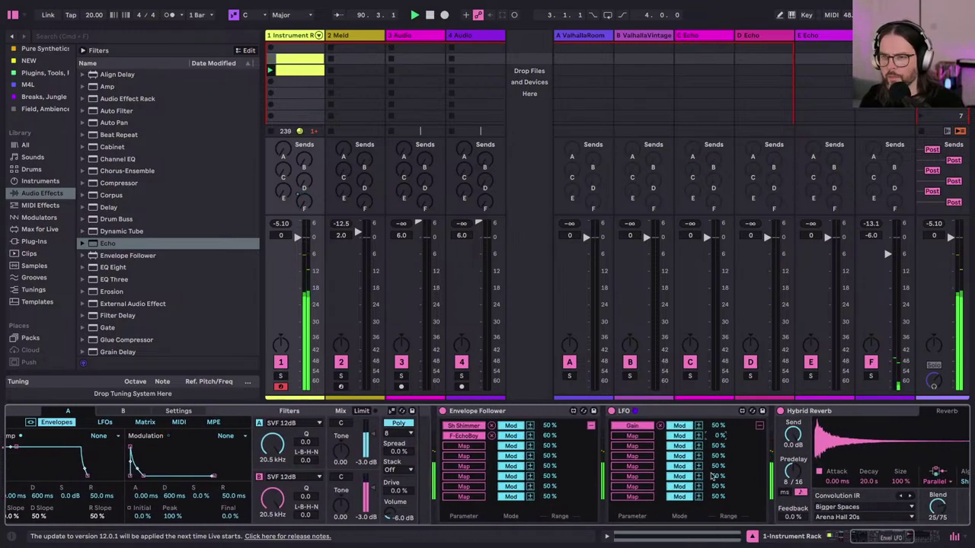
pyautogui.hscroll(-10, 646, 460)
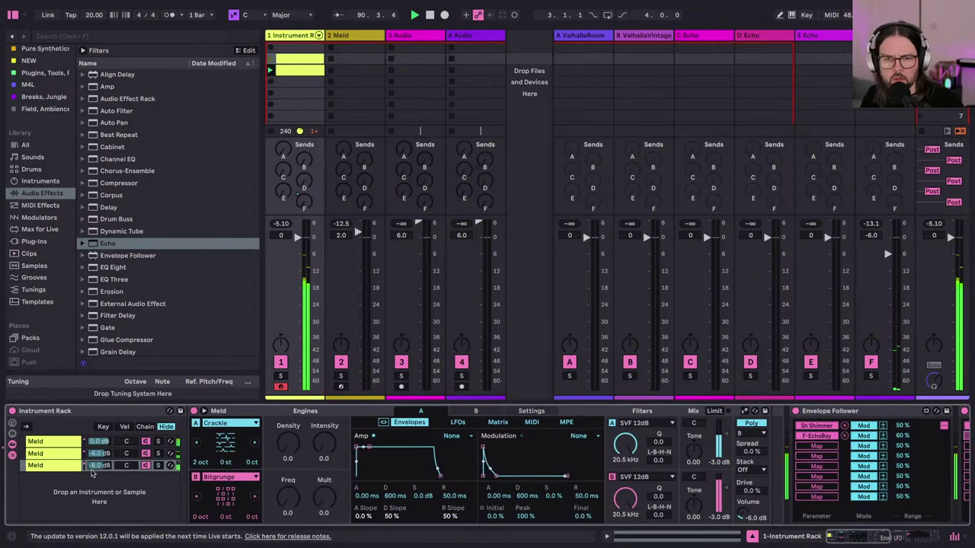
pyautogui.hscroll(10, 514, 459)
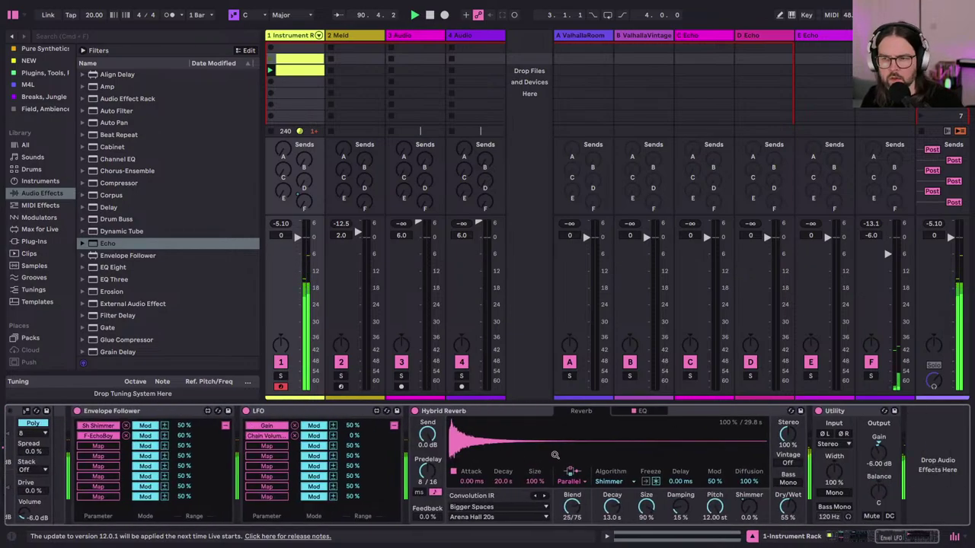
pyautogui.click(351, 436)
pyautogui.write('10')
pyautogui.press('Return')
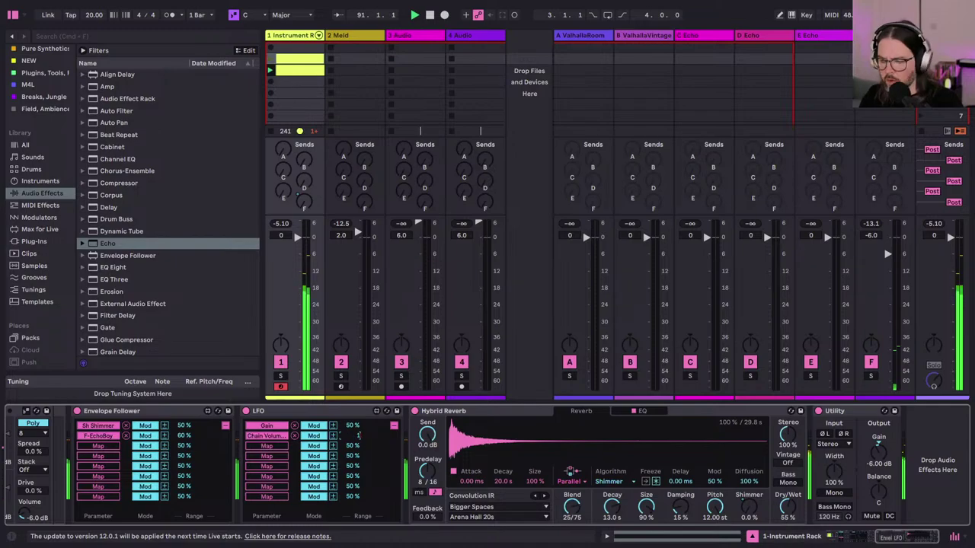
# Step: Switch the LFO to the Random waveform and set its synced rate to 1/2
pyautogui.hscroll(-10, 326, 478)
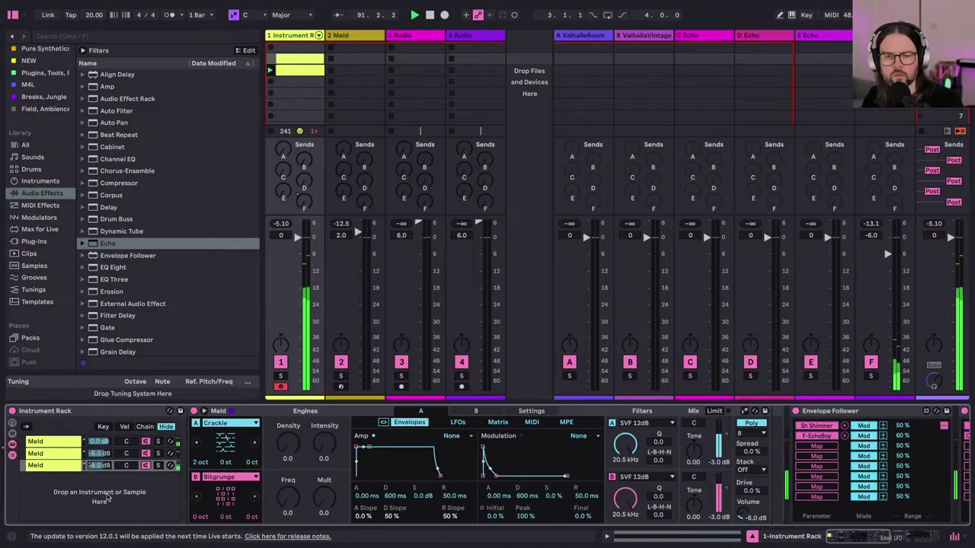
pyautogui.hscroll(10, 454, 463)
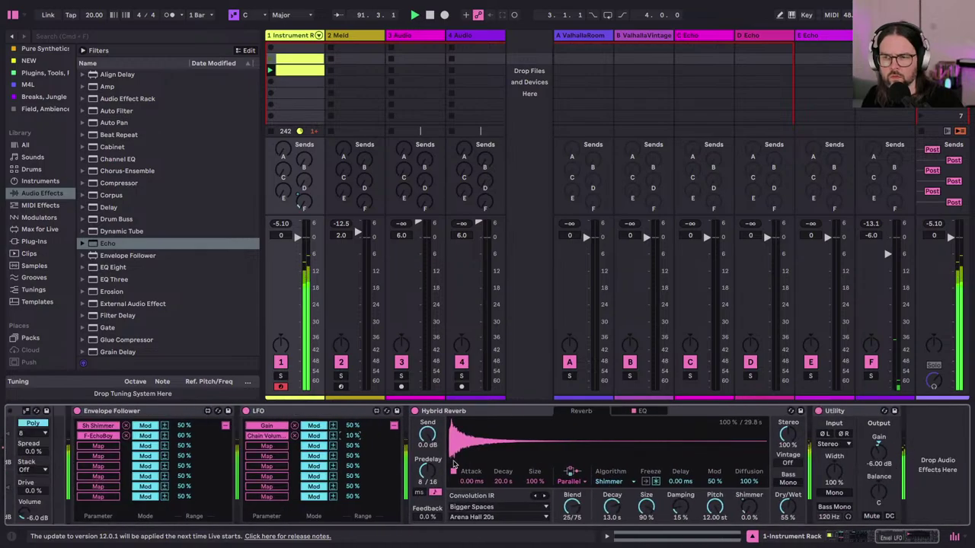
pyautogui.click(394, 427)
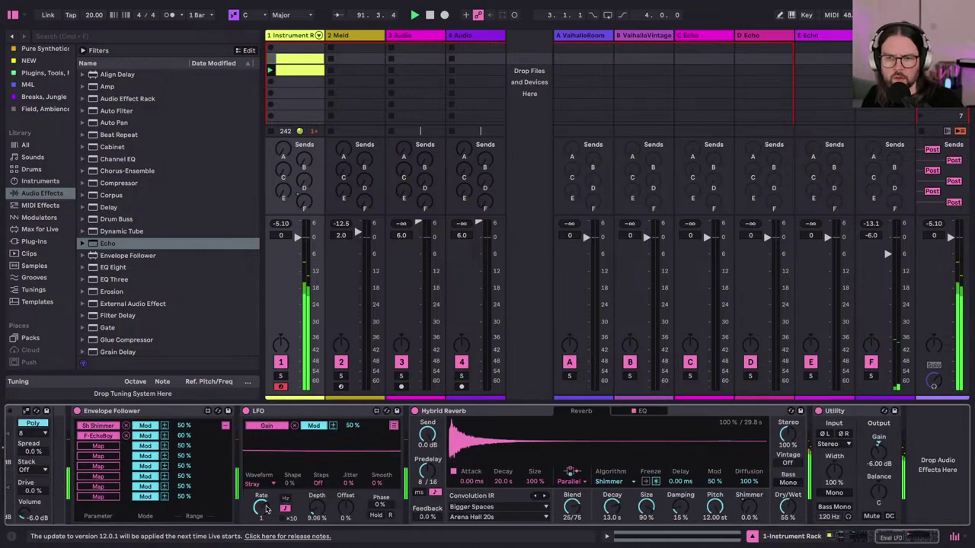
pyautogui.click(268, 483)
pyautogui.click(252, 458)
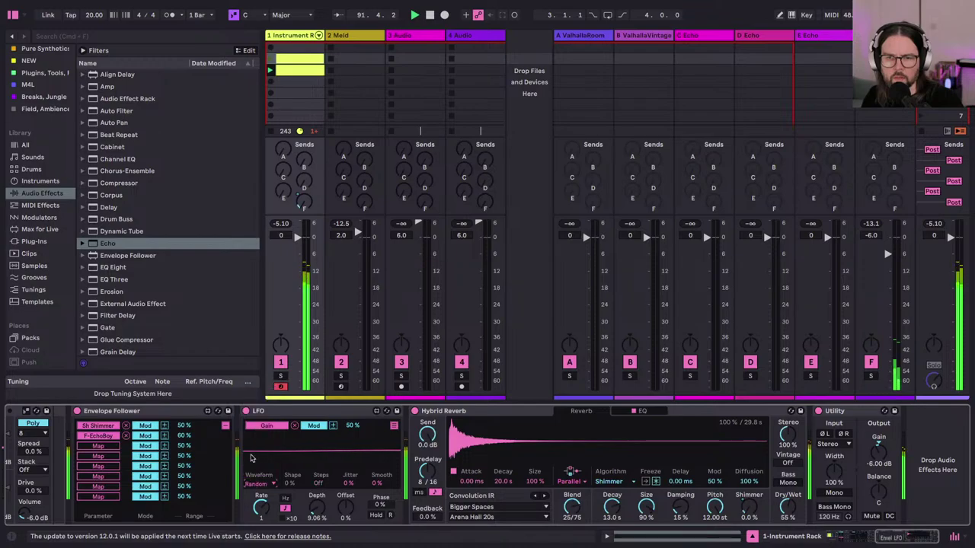
pyautogui.moveTo(260, 505); pyautogui.dragTo(259, 508)
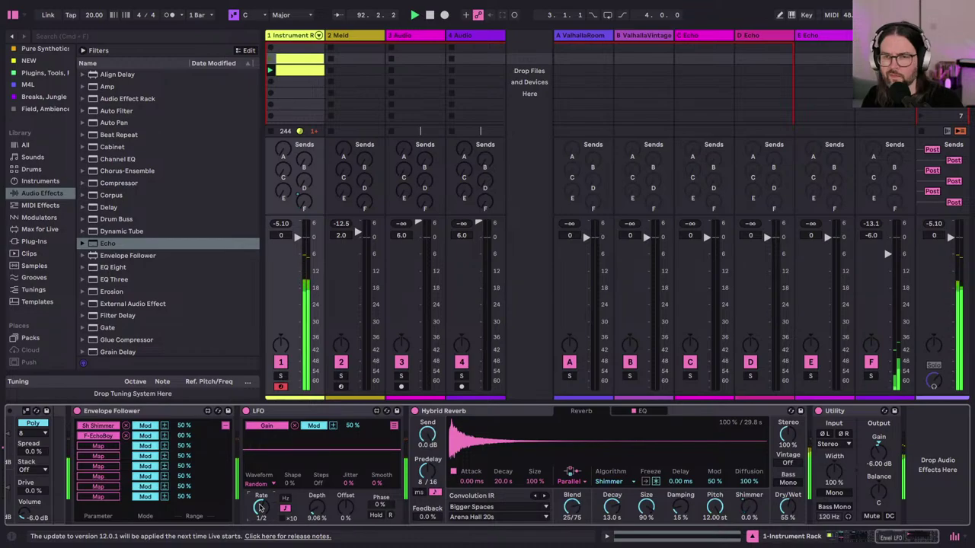
pyautogui.hscroll(-10, 478, 468)
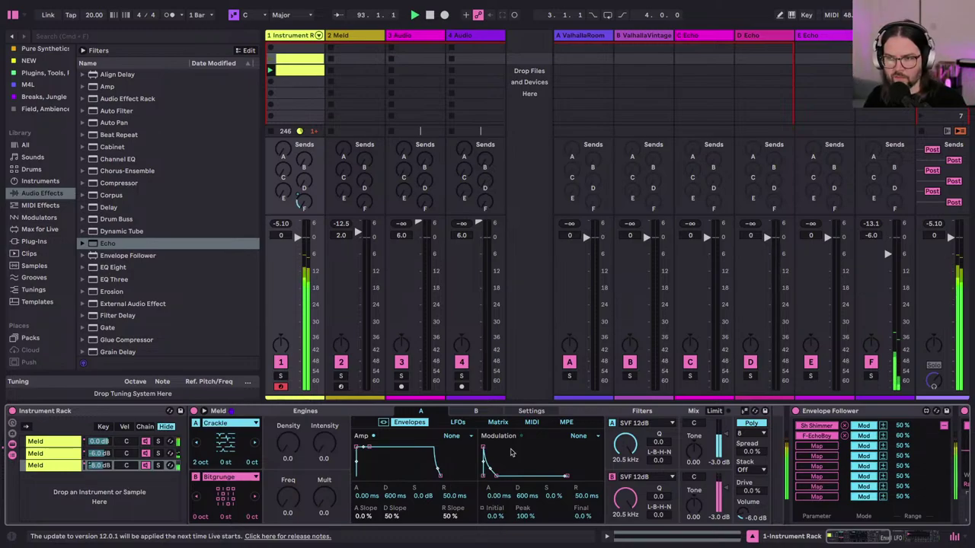
pyautogui.hscroll(10, 126, 488)
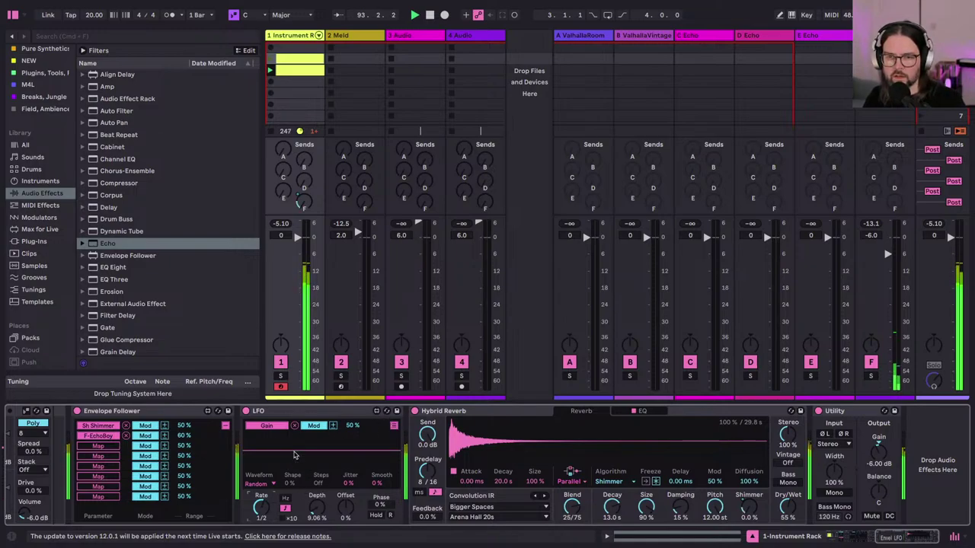
# Step: Remove the LFO's mapping to the third Meld chain's volume and set that chain's volume to -9.0 dB
pyautogui.click(393, 426)
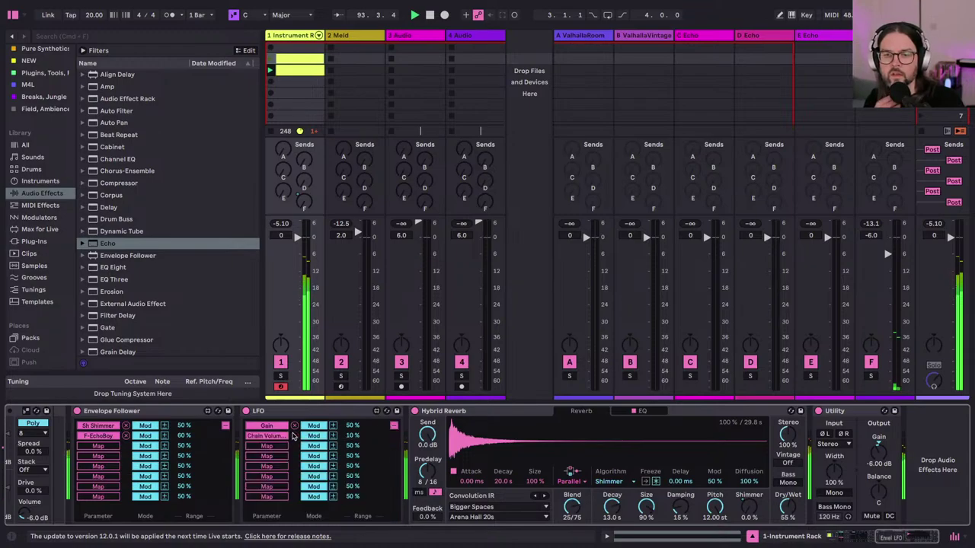
pyautogui.hscroll(-10, 52, 503)
pyautogui.click(42, 468)
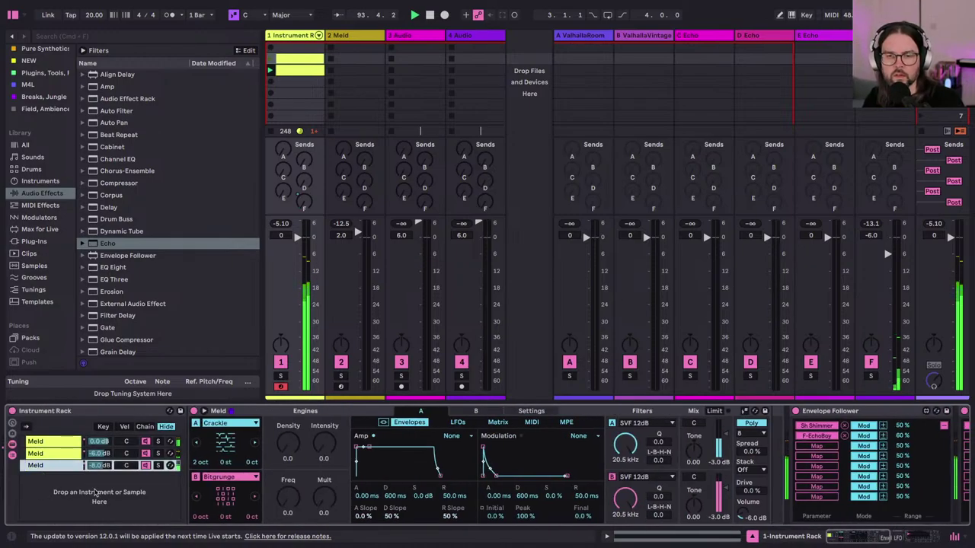
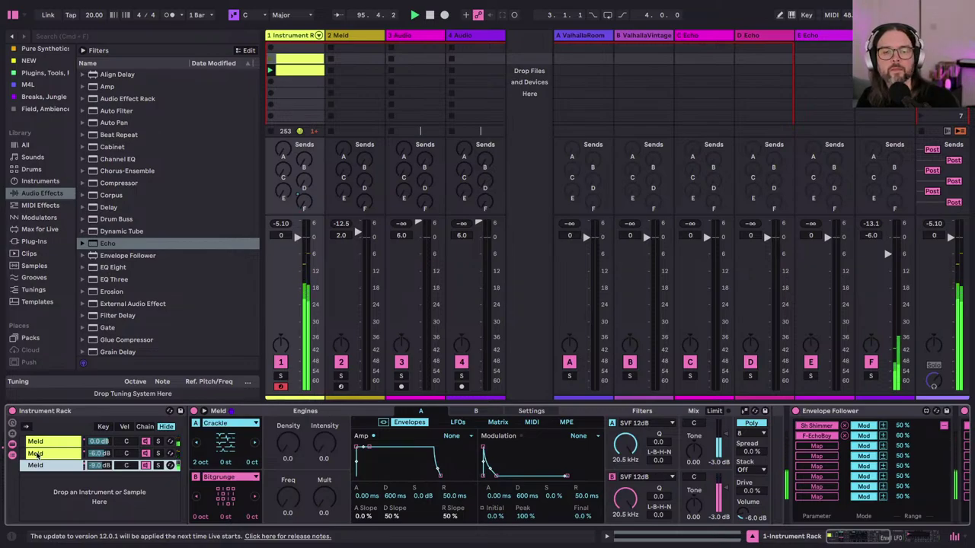
# Step: Fold the third chain's Meld and inspect the settings and mappings of the LFO and the Envelope Follower
pyautogui.click(247, 410)
pyautogui.doubleClick(248, 410)
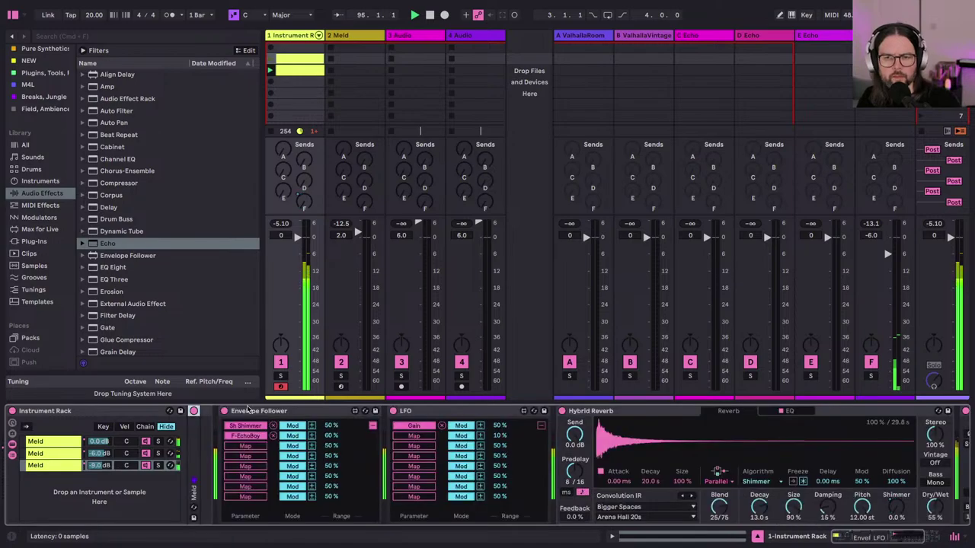
pyautogui.doubleClick(249, 411)
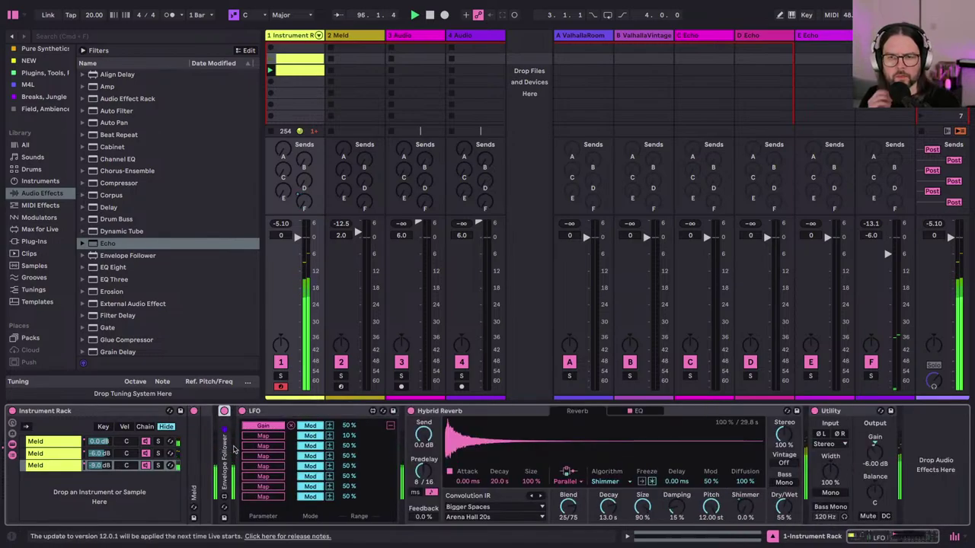
pyautogui.click(390, 426)
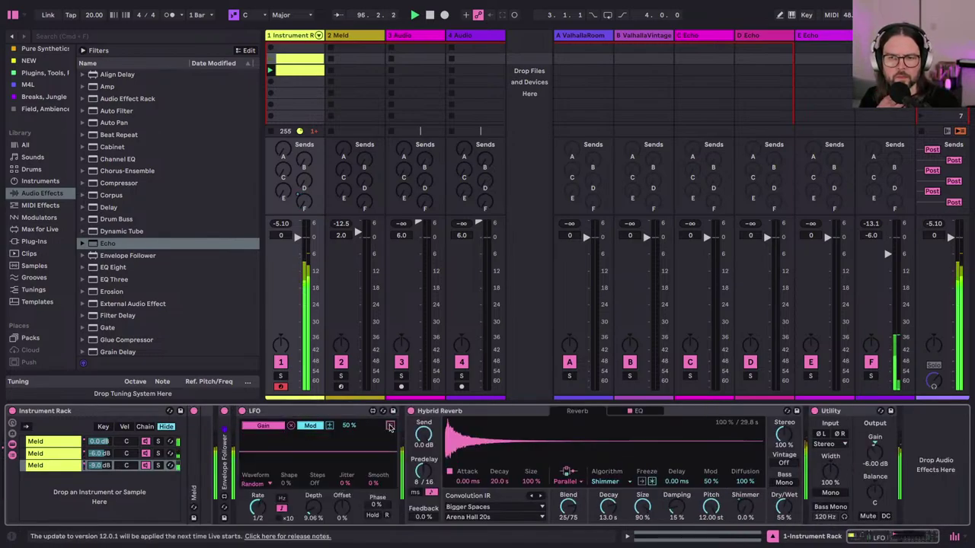
pyautogui.click(390, 425)
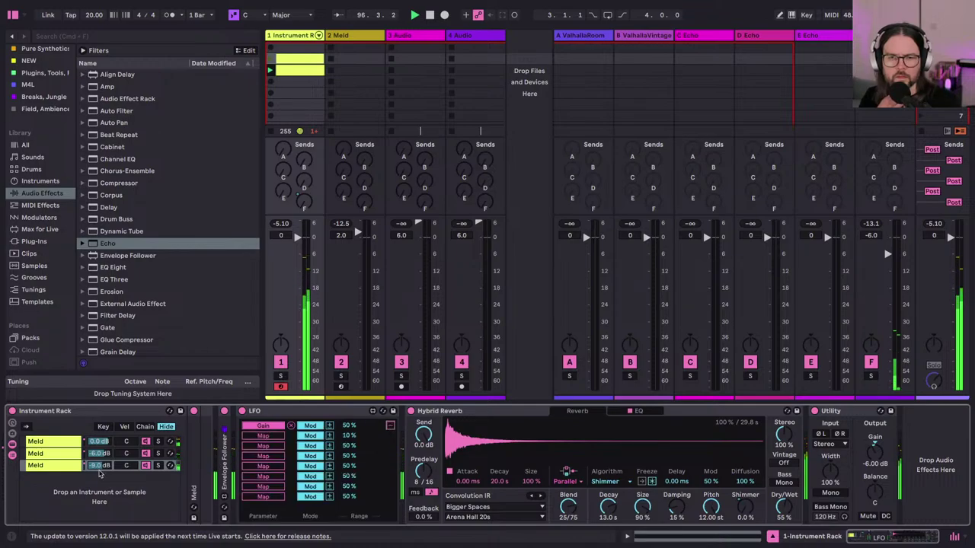
pyautogui.doubleClick(226, 454)
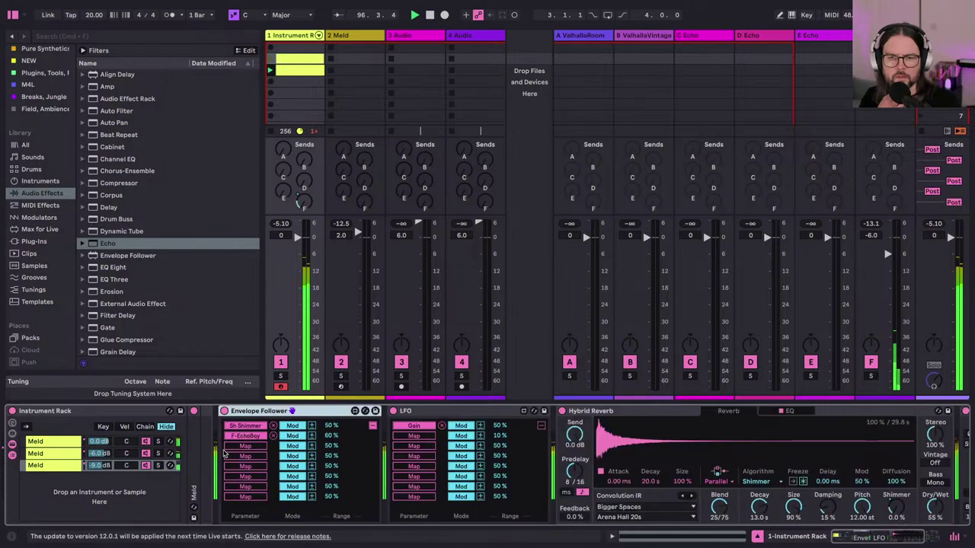
pyautogui.click(372, 426)
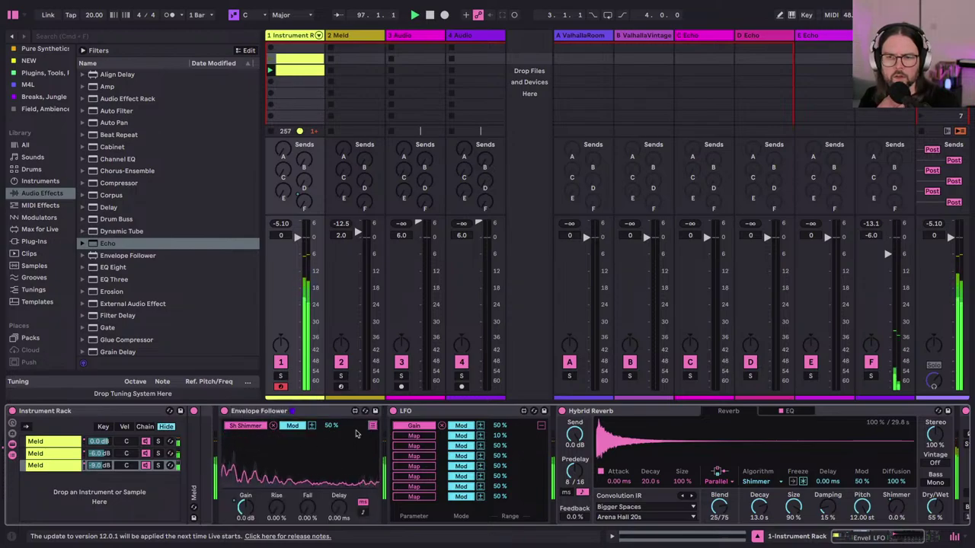
pyautogui.click(372, 426)
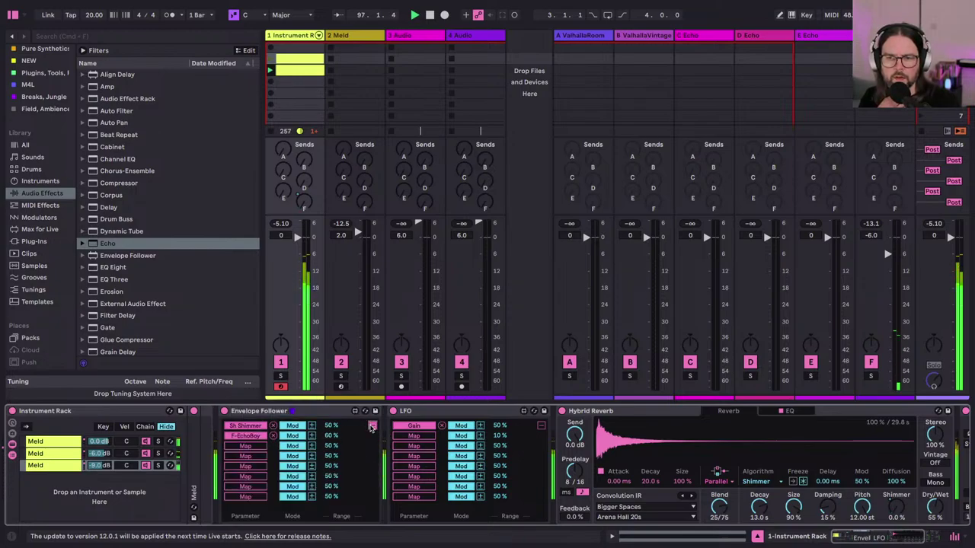
# Step: Show the Envelope Follower's settings and check the Grain Delay and Echo on return F before returning to the Instrument Rack track
pyautogui.click(98, 466)
pyautogui.click(372, 426)
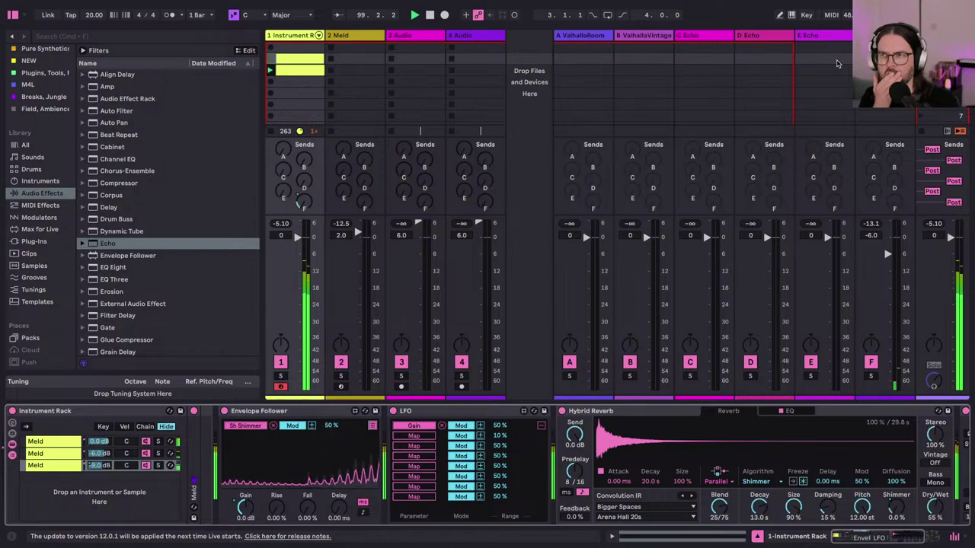
pyautogui.click(882, 36)
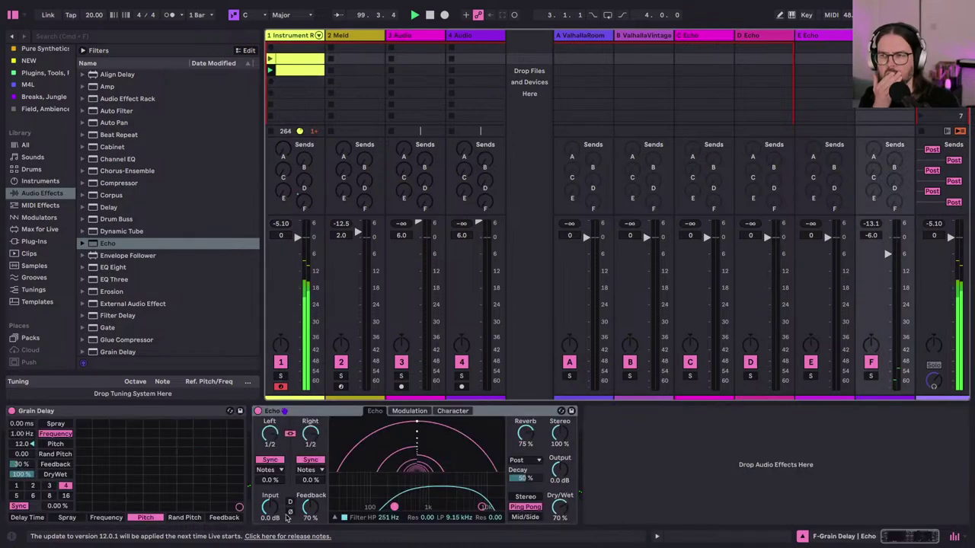
pyautogui.click(282, 38)
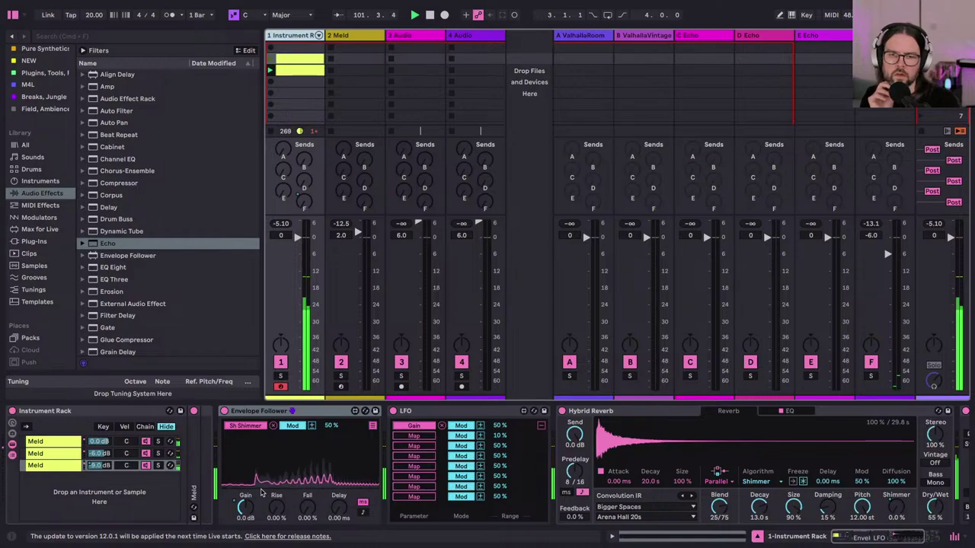
# Step: Inspect the second chain's Meld and fold it, and review the Hybrid Reverb's settings
pyautogui.click(49, 453)
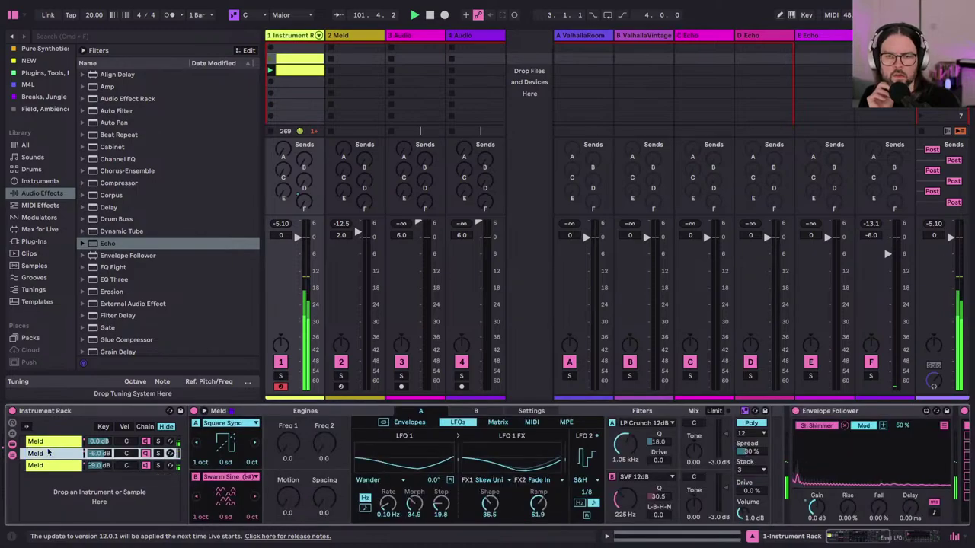
pyautogui.doubleClick(49, 453)
pyautogui.click(49, 453)
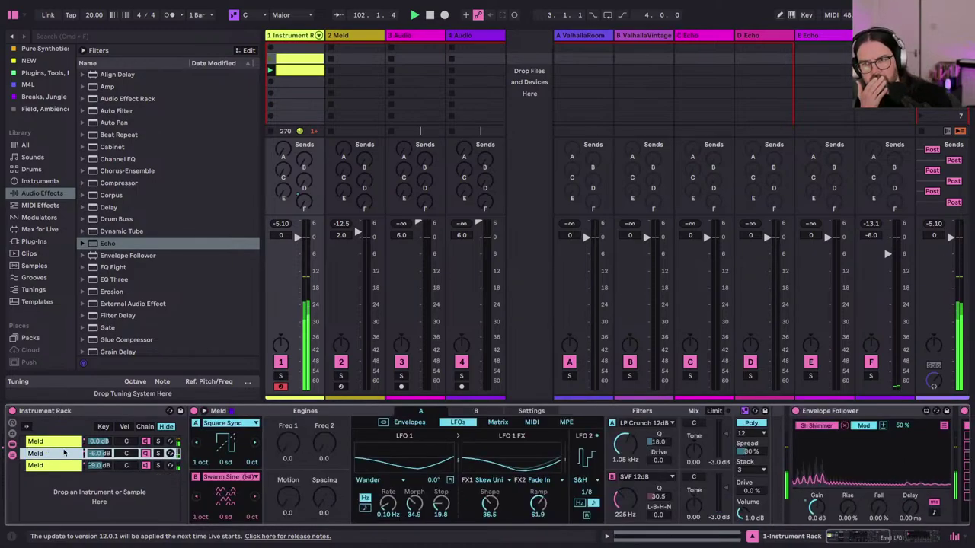
pyautogui.doubleClick(254, 411)
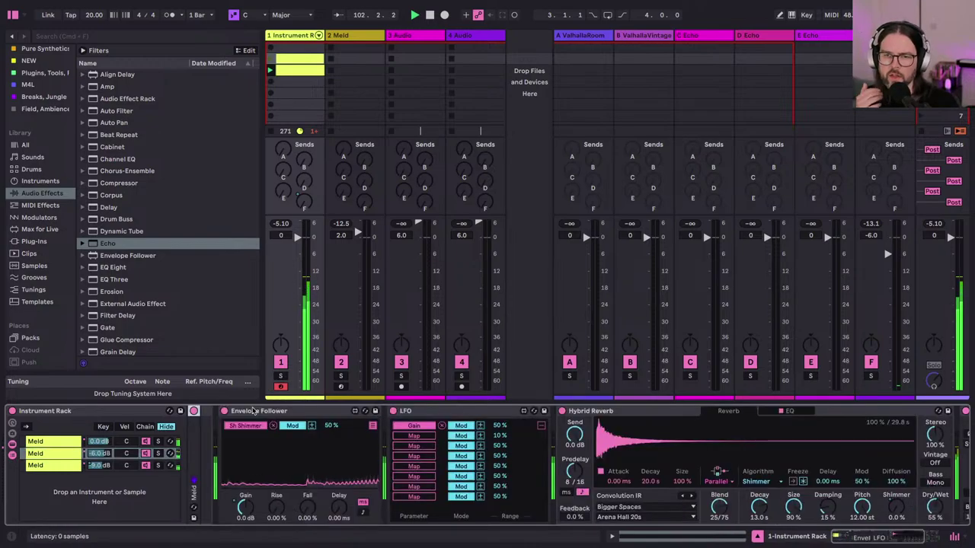
pyautogui.doubleClick(598, 413)
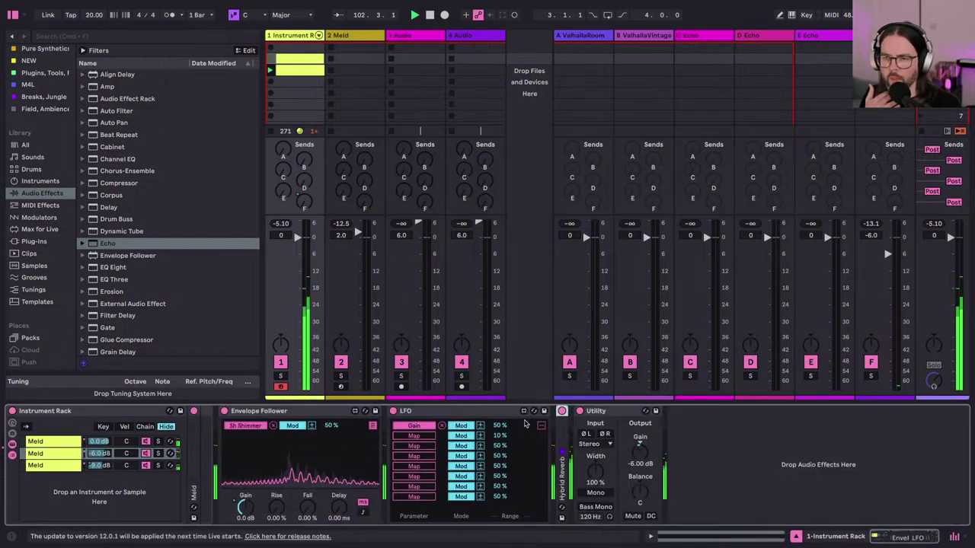
pyautogui.doubleClick(562, 435)
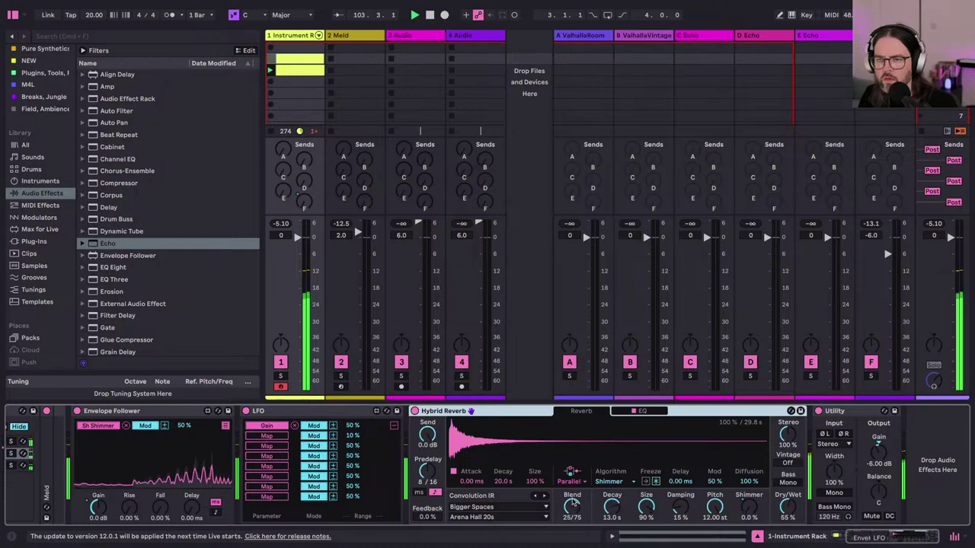
# Step: Set the amp envelope of engine A in the first chain's Meld to a 4.47 s decay and a 1.27 s release
pyautogui.hscroll(-5, 411, 455)
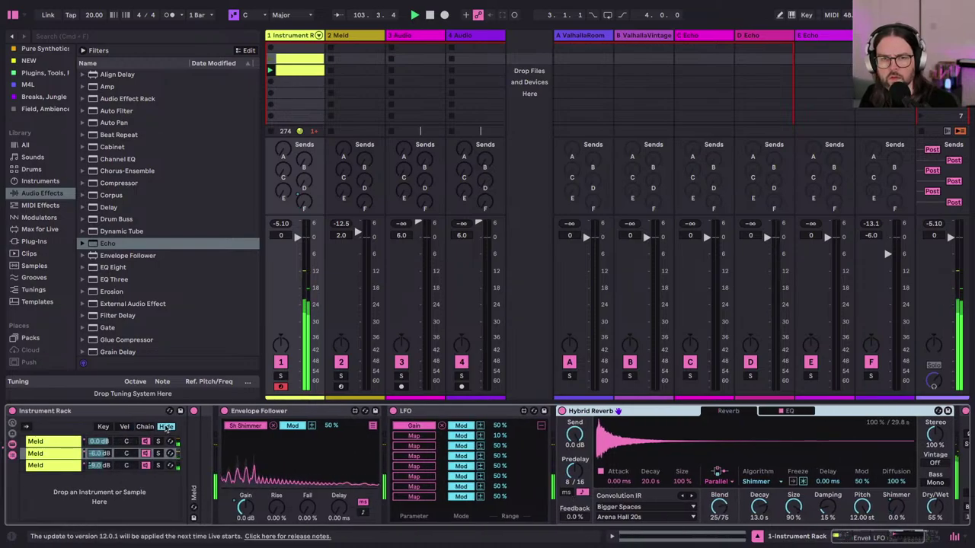
pyautogui.click(52, 445)
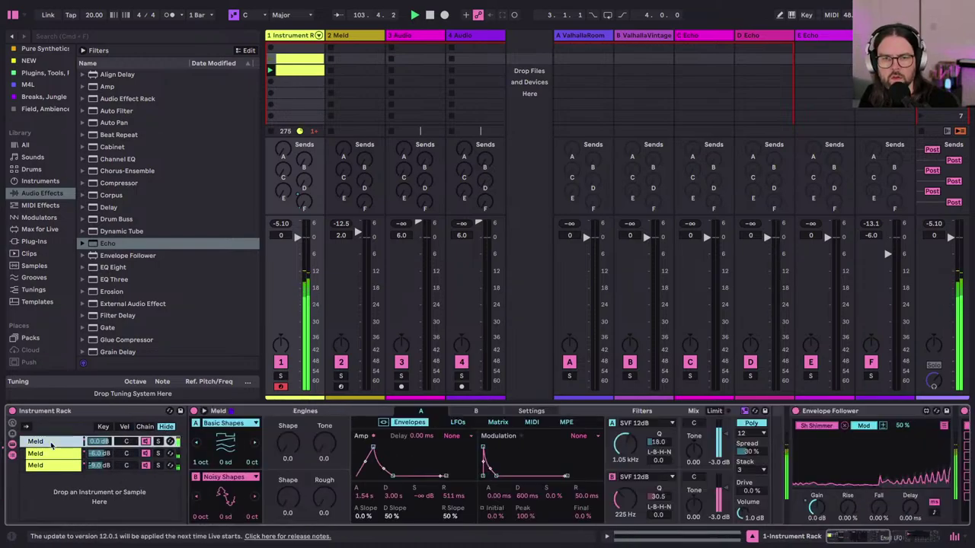
pyautogui.click(254, 446)
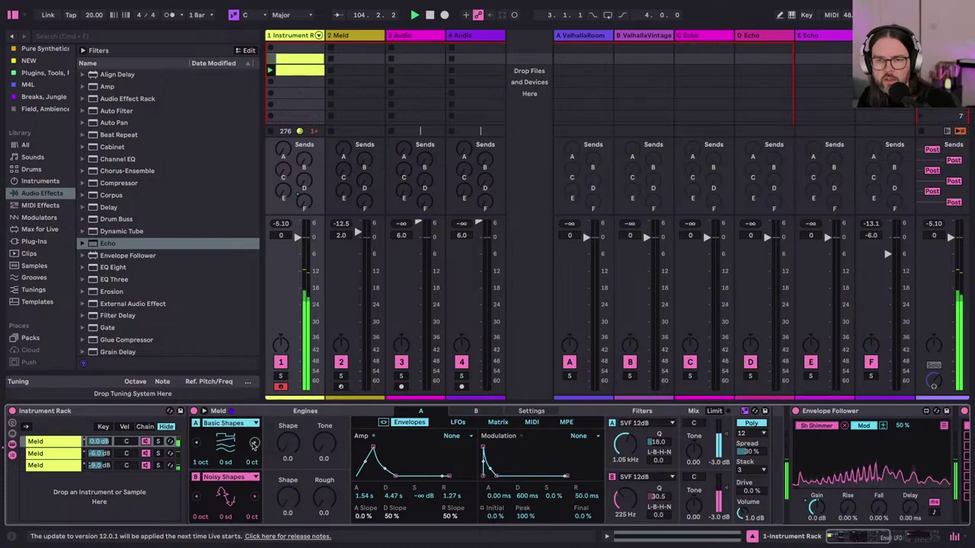
# Step: Show the Instrument Rack's macro controls and fold the first chain's Meld
pyautogui.click(12, 424)
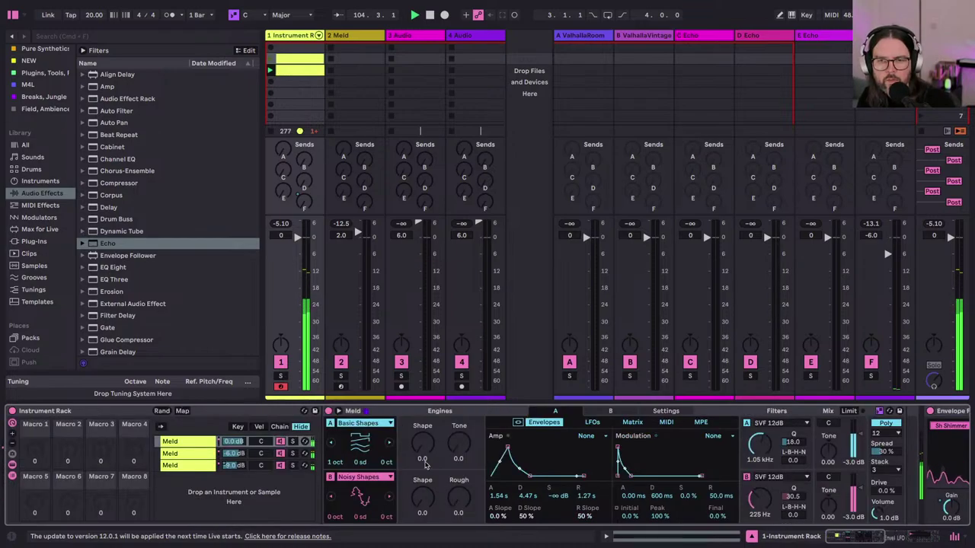
pyautogui.rightClick(365, 425)
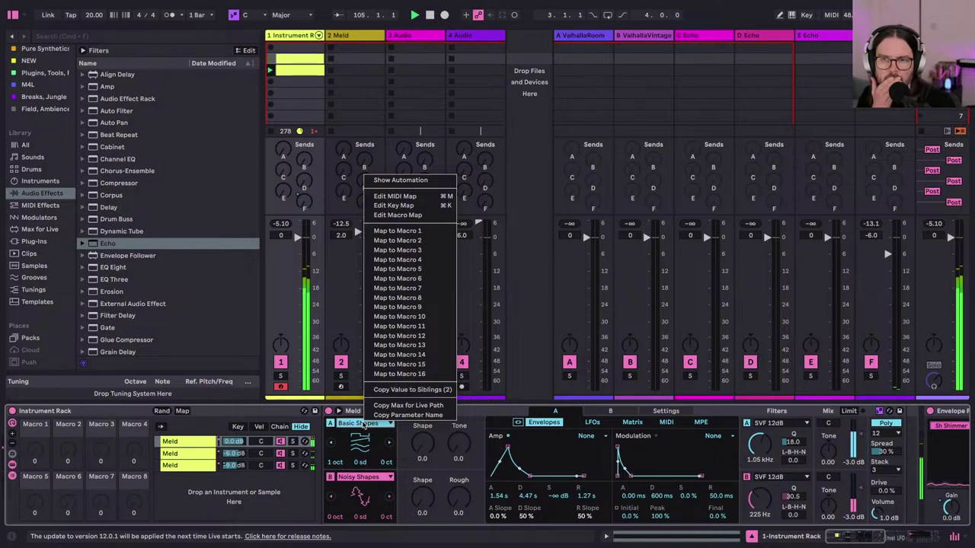
pyautogui.click(202, 513)
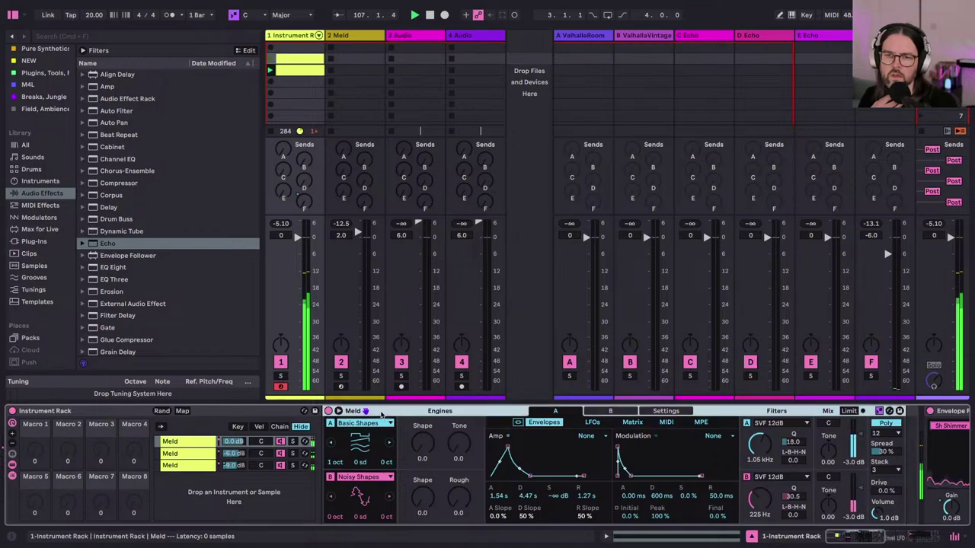
pyautogui.doubleClick(353, 411)
pyautogui.doubleClick(382, 412)
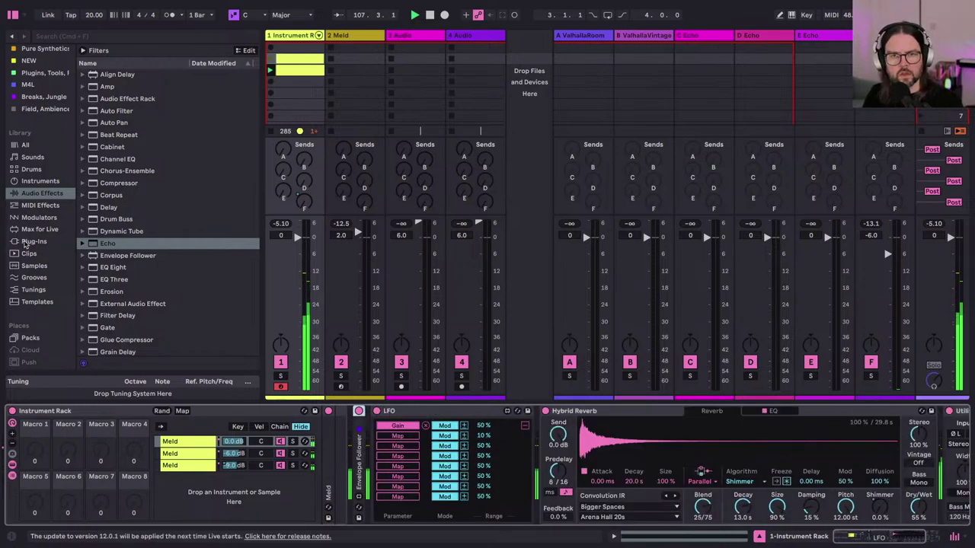
# Step: Add a new LFO modulator directly after the Envelope Follower, with a rate of 0.09 Hz and a depth of 0%
pyautogui.click(33, 219)
pyautogui.moveTo(107, 123); pyautogui.dragTo(374, 446)
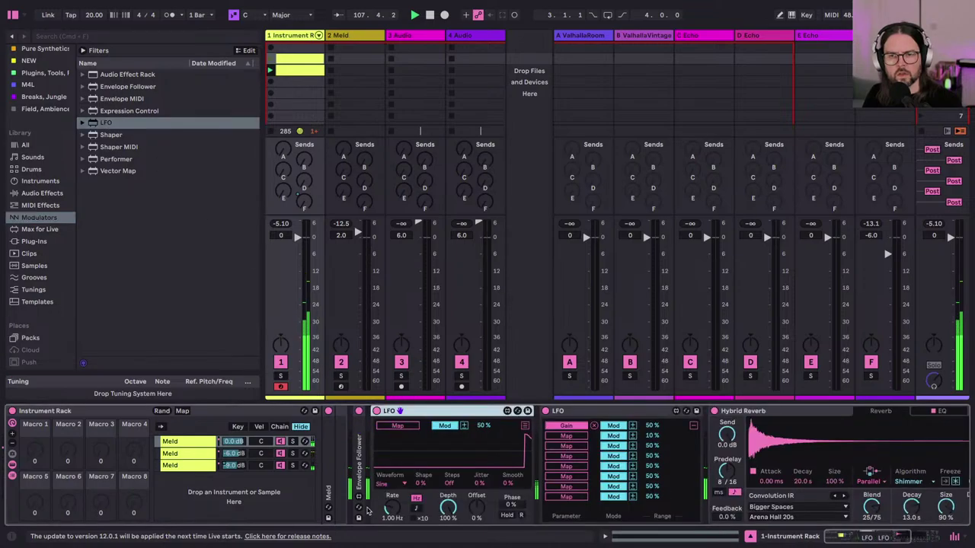
pyautogui.moveTo(387, 506)
pyautogui.mouseDown()
pyautogui.moveTo(387, 529)
pyautogui.moveTo(381, 495)
pyautogui.moveTo(392, 510)
pyautogui.mouseUp()
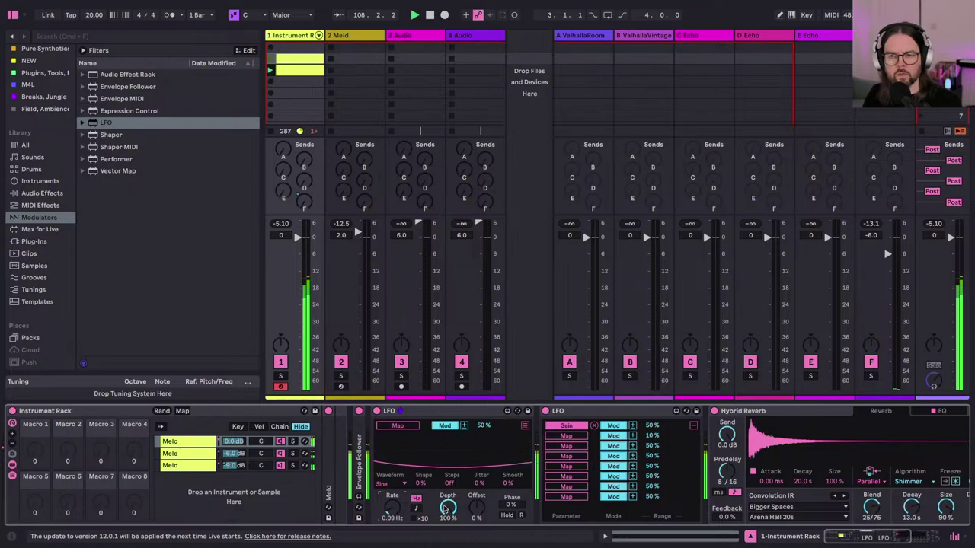
pyautogui.moveTo(448, 507); pyautogui.dragTo(448, 533)
# Step: Map the new LFO to the second chain's volume, with a depth of 33.1% and a rate of 0.03 Hz
pyautogui.click(395, 427)
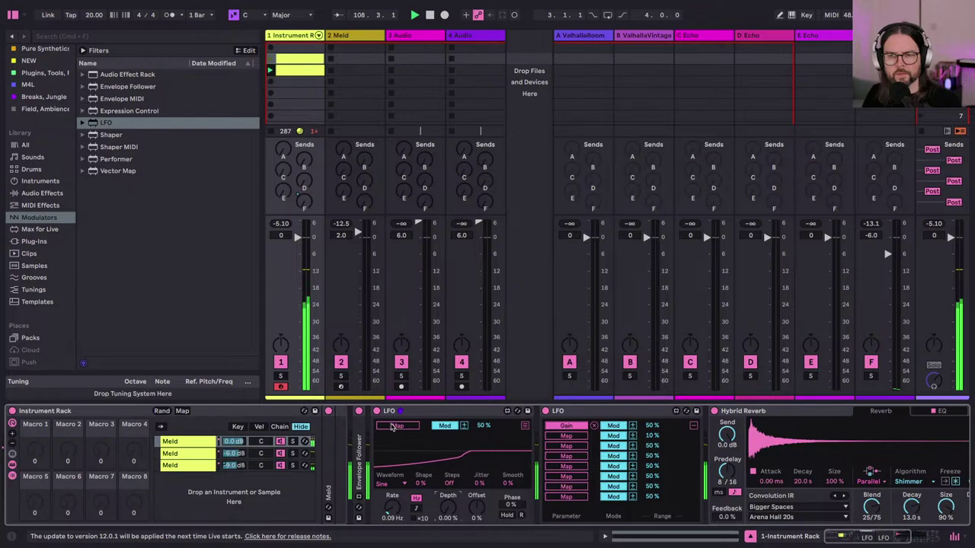
pyautogui.click(227, 454)
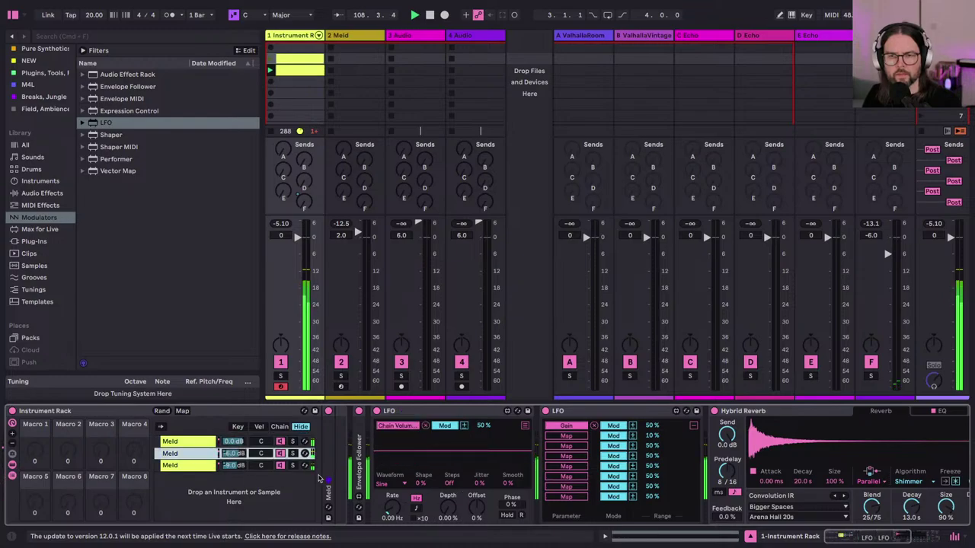
pyautogui.click(447, 511)
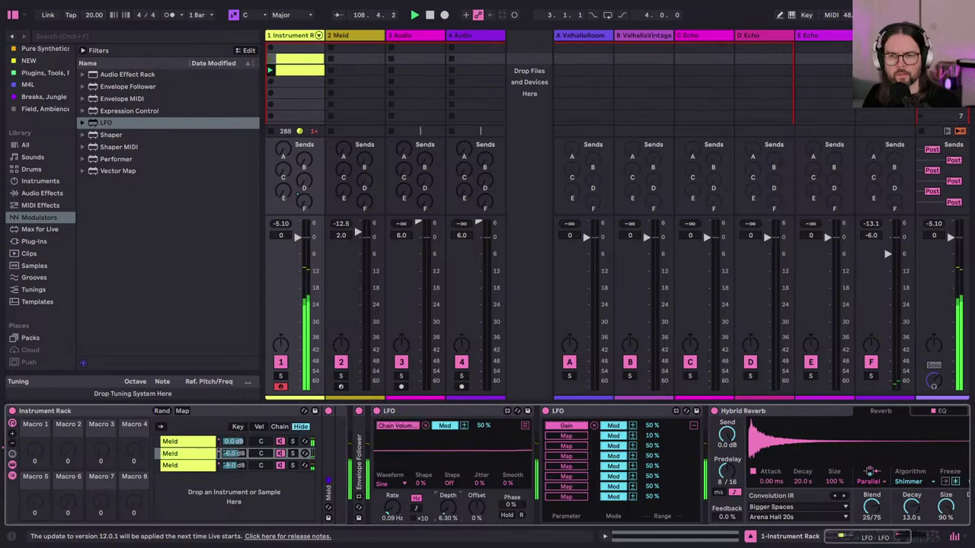
pyautogui.moveTo(448, 511); pyautogui.dragTo(447, 504)
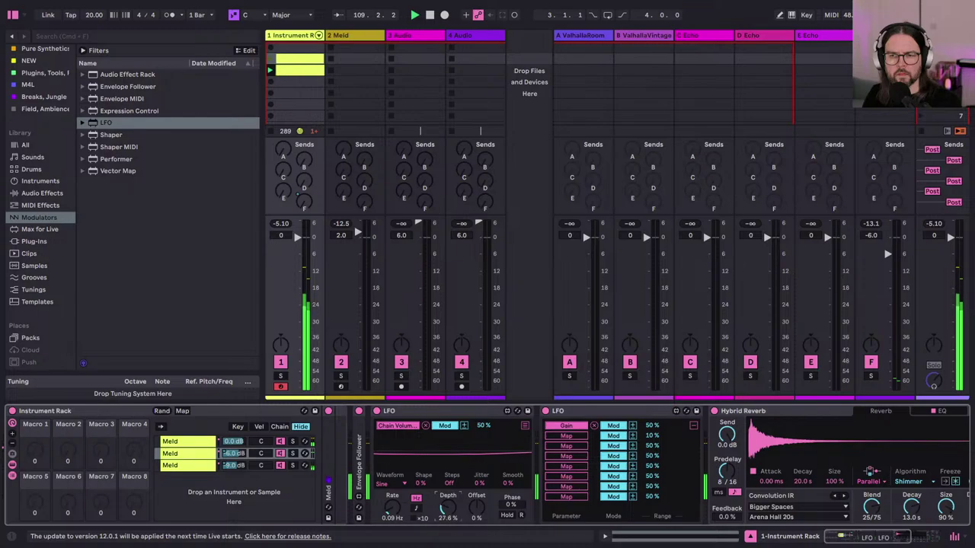
pyautogui.moveTo(447, 505); pyautogui.dragTo(447, 503)
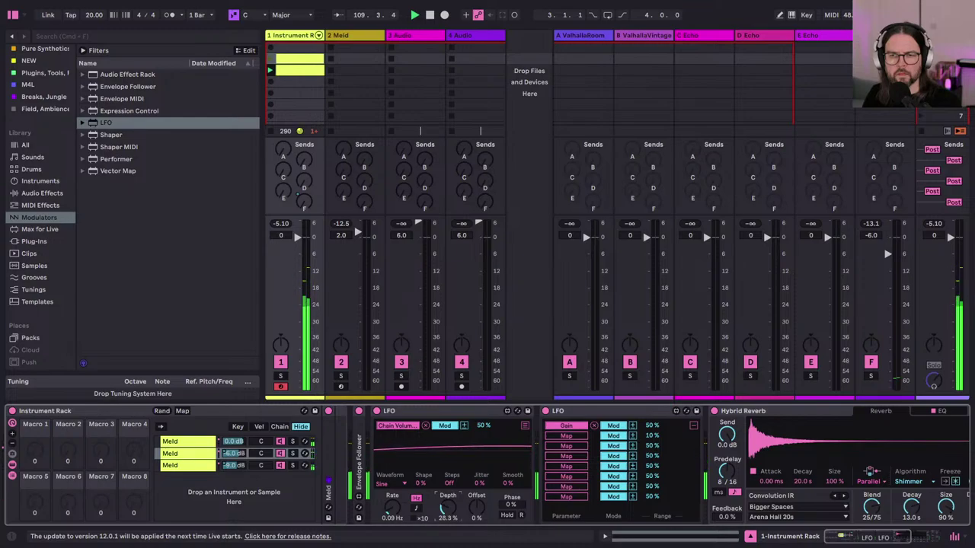
pyautogui.moveTo(447, 503); pyautogui.dragTo(449, 516)
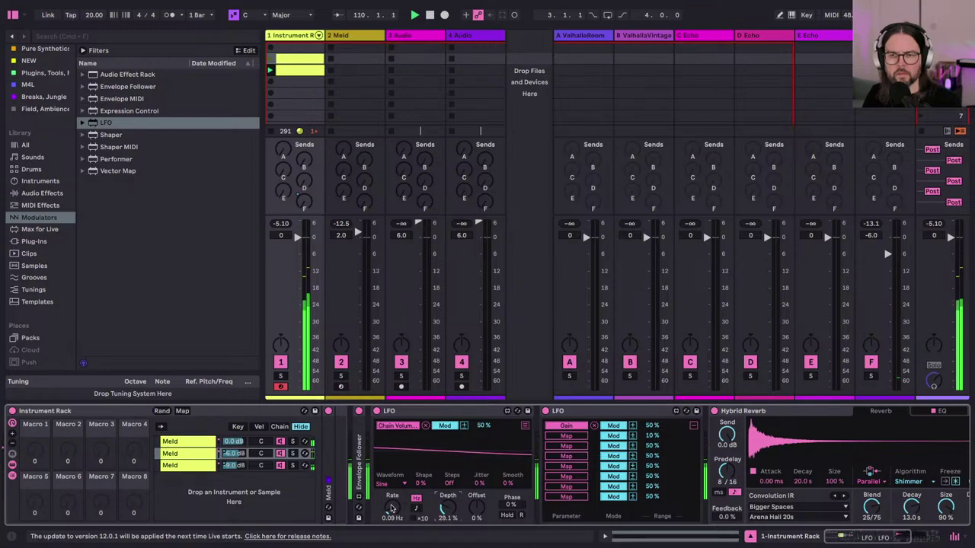
pyautogui.moveTo(392, 509); pyautogui.dragTo(392, 526)
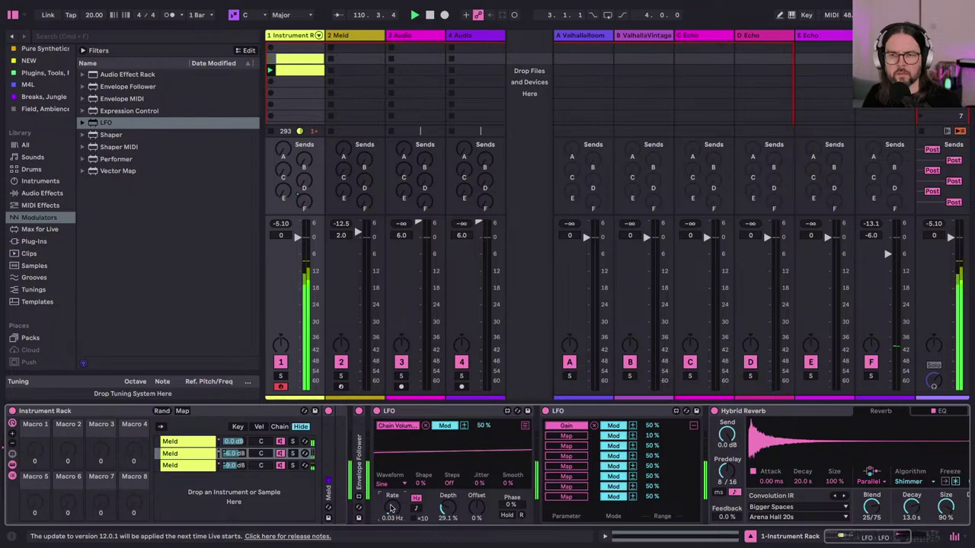
pyautogui.moveTo(455, 508); pyautogui.dragTo(454, 506)
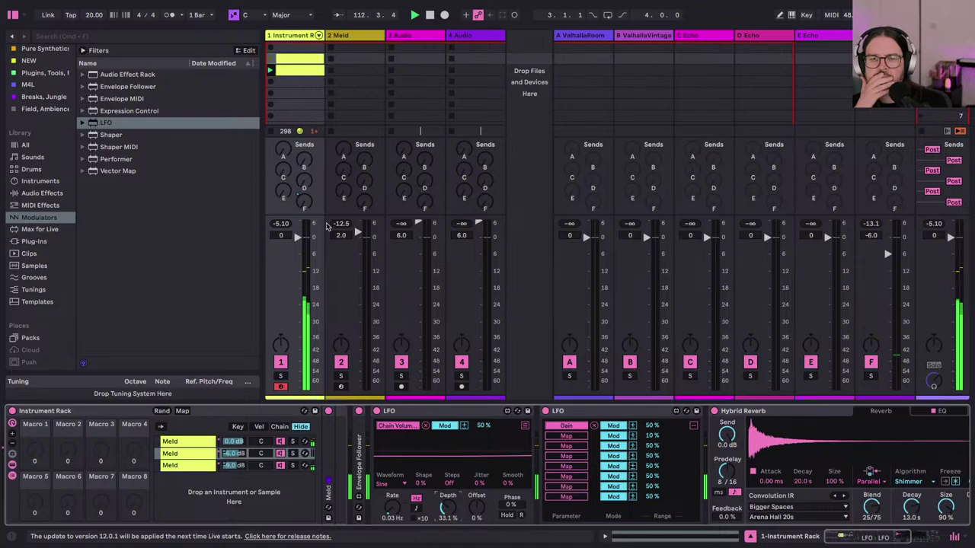
# Step: Duplicate the first Meld chain in the Instrument Rack and set the copy's volume to -12 dB
pyautogui.click(191, 444)
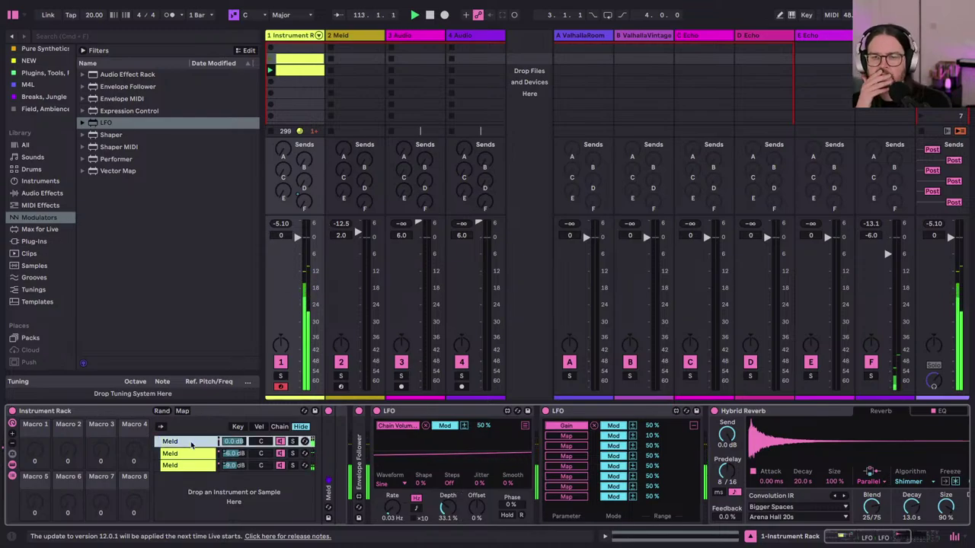
pyautogui.hotkey('ctrl', 'd')
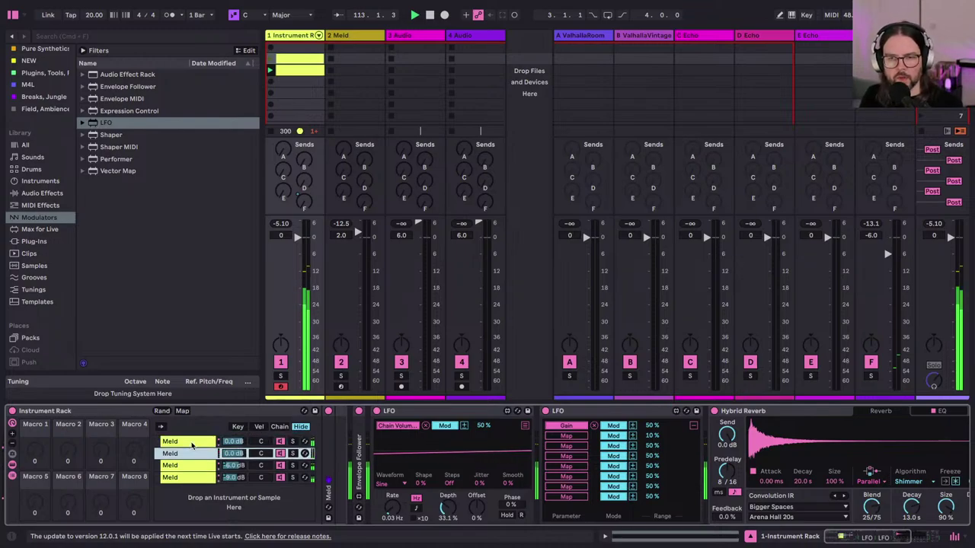
pyautogui.click(230, 454)
pyautogui.write('-12')
pyautogui.press('Return')
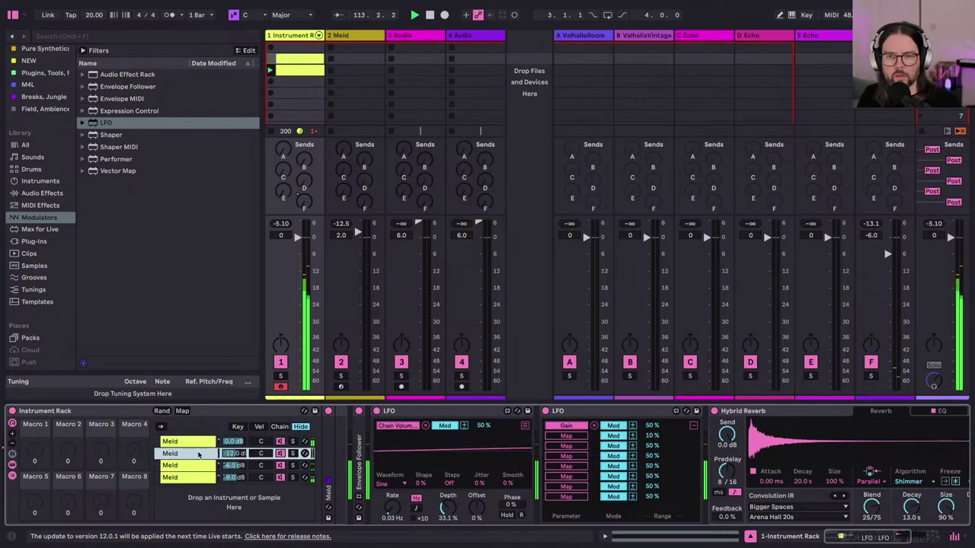
# Step: Unfold the duplicated chain's Meld, set engine A to Noisy Shapes at -1 oct, switch off engine B, and use Mono with 35% spread
pyautogui.doubleClick(199, 455)
pyautogui.doubleClick(182, 455)
pyautogui.doubleClick(329, 460)
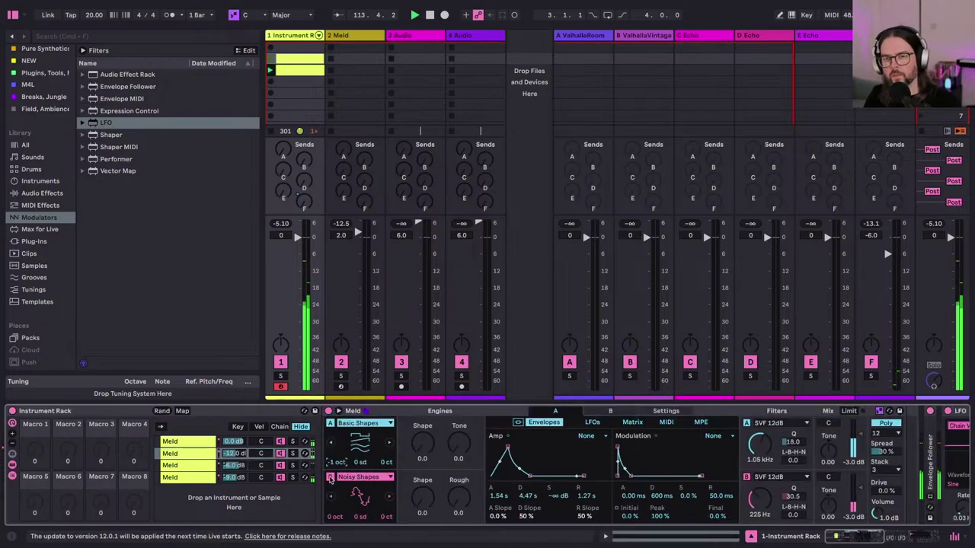
pyautogui.click(330, 478)
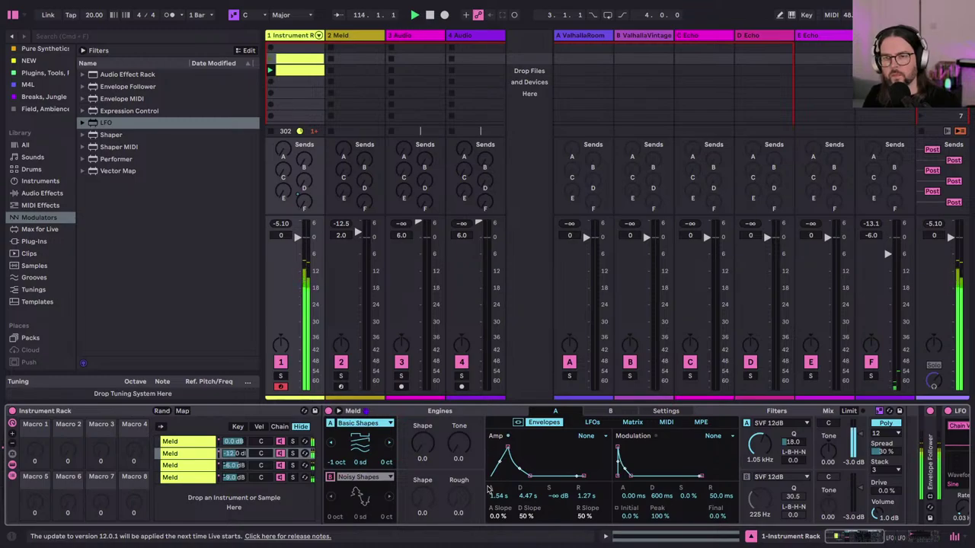
pyautogui.click(388, 443)
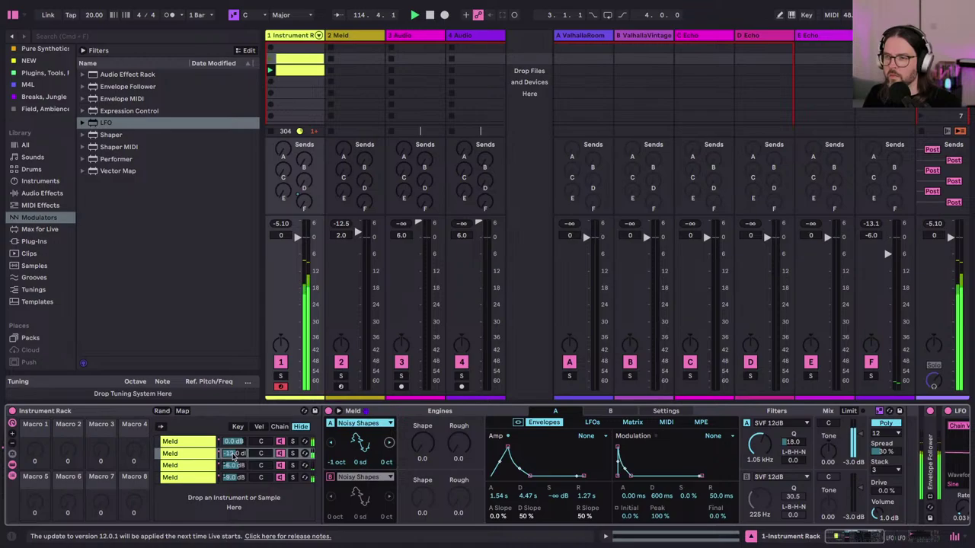
pyautogui.click(884, 425)
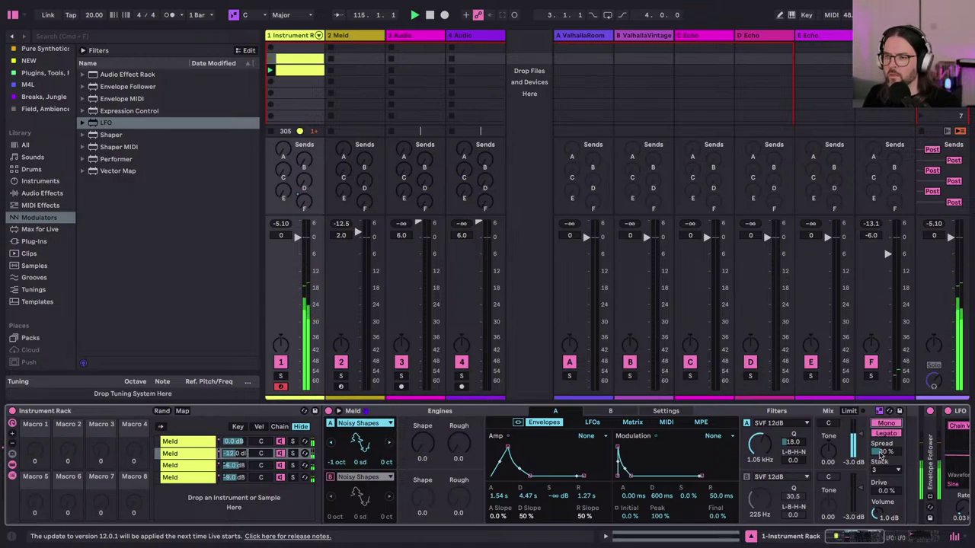
pyautogui.click(881, 453)
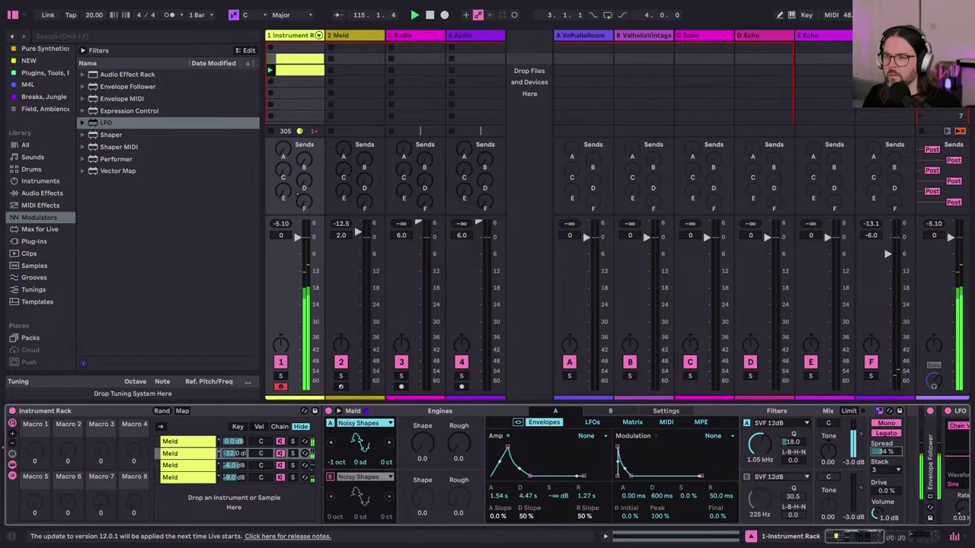
# Step: Set the duplicated Meld's engine A to -2 oct, with an amp envelope of 0 ms attack, sub-second decay and 50 ms release
pyautogui.moveTo(494, 499); pyautogui.dragTo(494, 533)
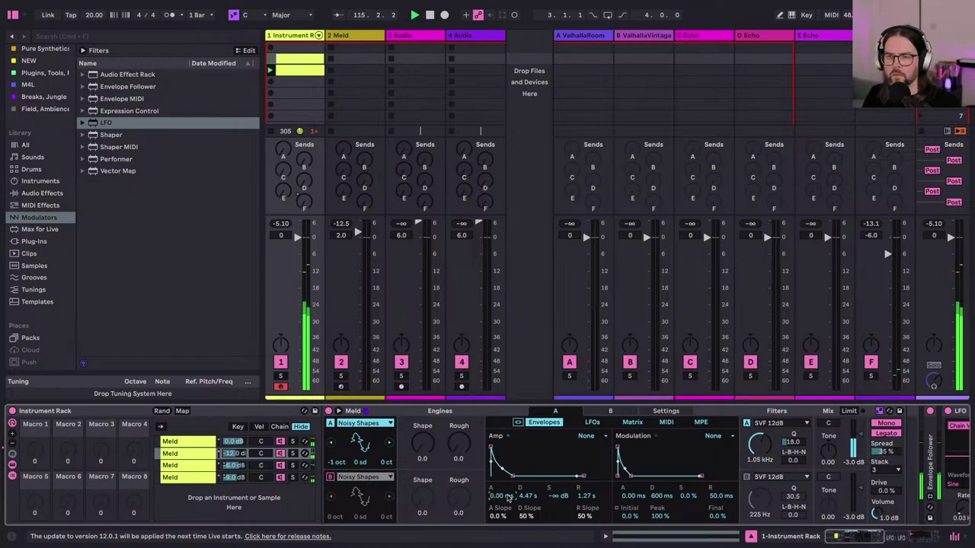
pyautogui.moveTo(525, 496); pyautogui.dragTo(525, 529)
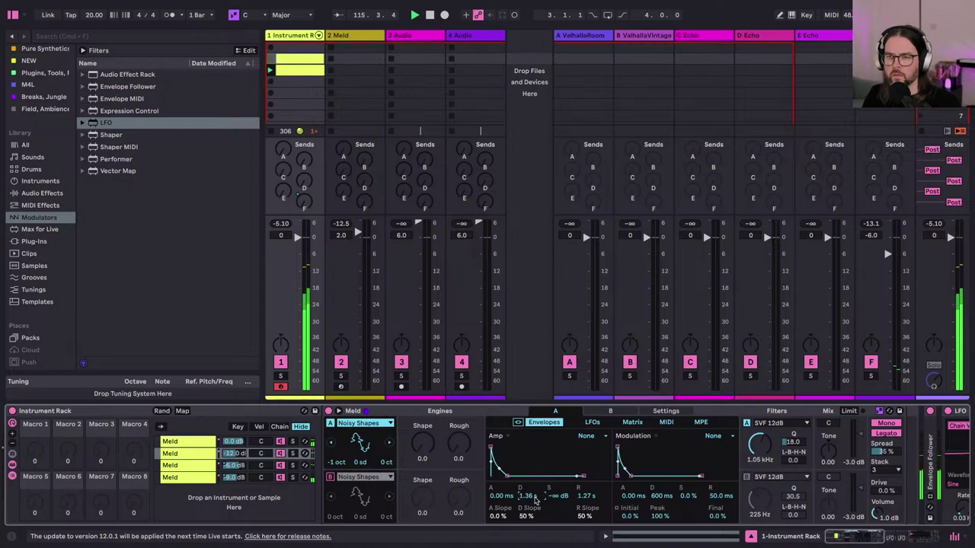
pyautogui.moveTo(585, 496); pyautogui.dragTo(585, 533)
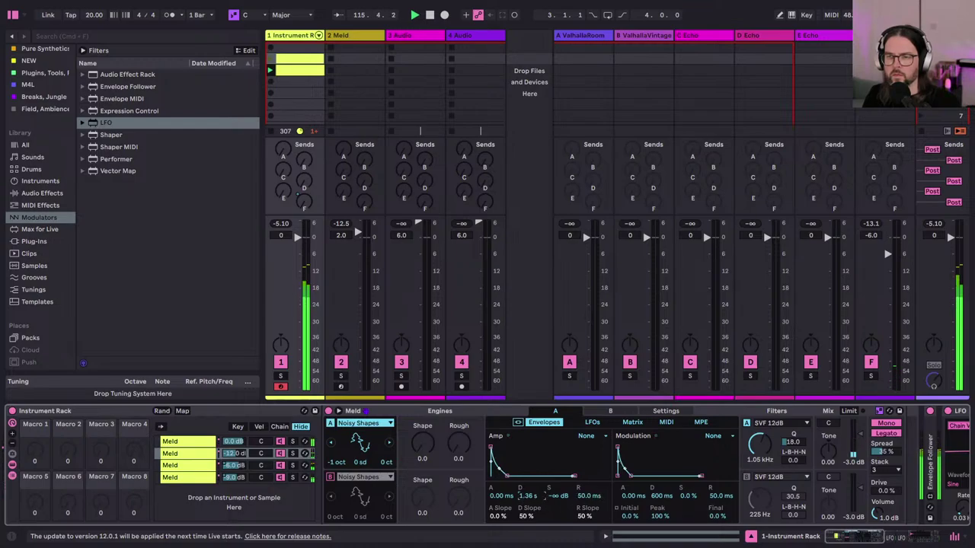
pyautogui.moveTo(526, 496)
pyautogui.mouseDown()
pyautogui.moveTo(526, 505)
pyautogui.moveTo(525, 494)
pyautogui.mouseUp()
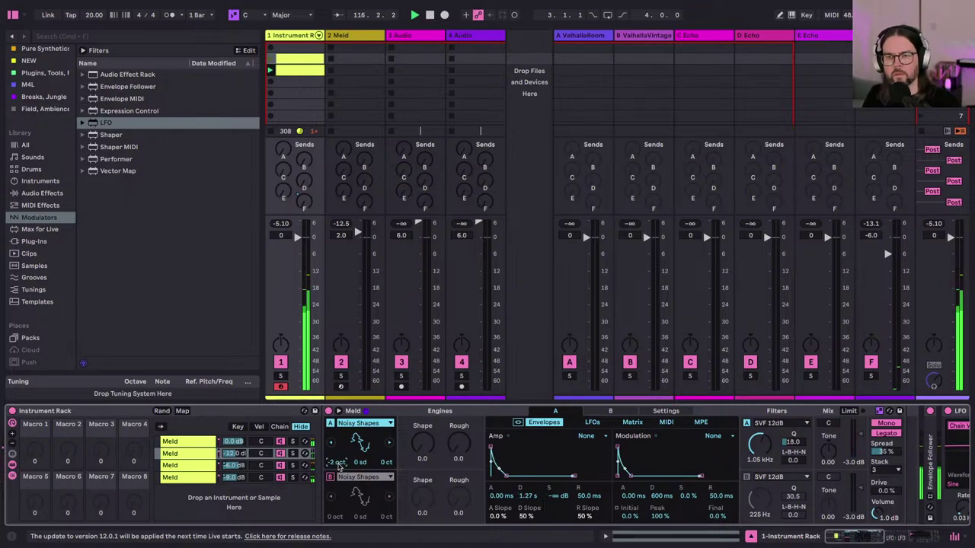
pyautogui.moveTo(526, 496); pyautogui.dragTo(525, 508)
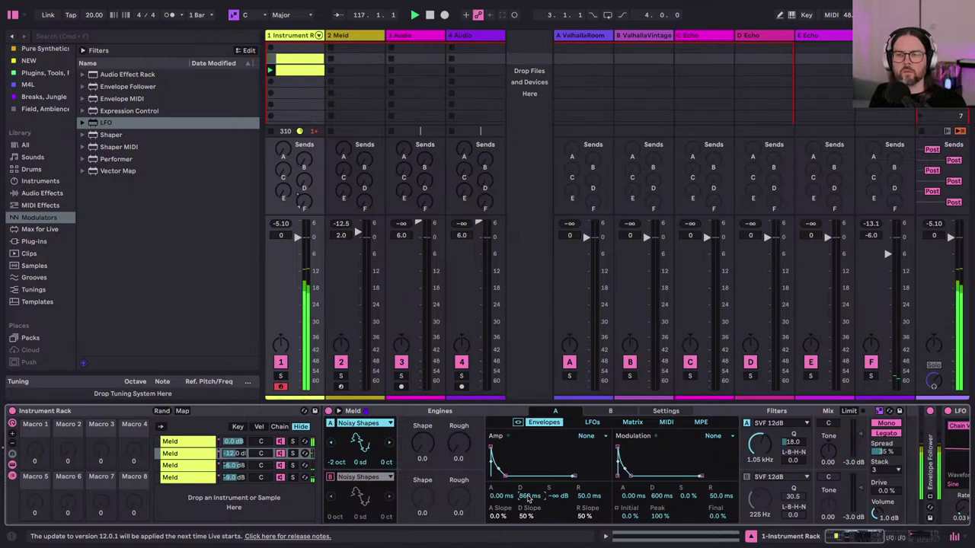
# Step: Set the duplicated Meld's LFO 1 to Wander with a 0.21 Hz rate and 63.5 morph, and adjust LFO 2's synced rate
pyautogui.click(592, 422)
pyautogui.click(502, 481)
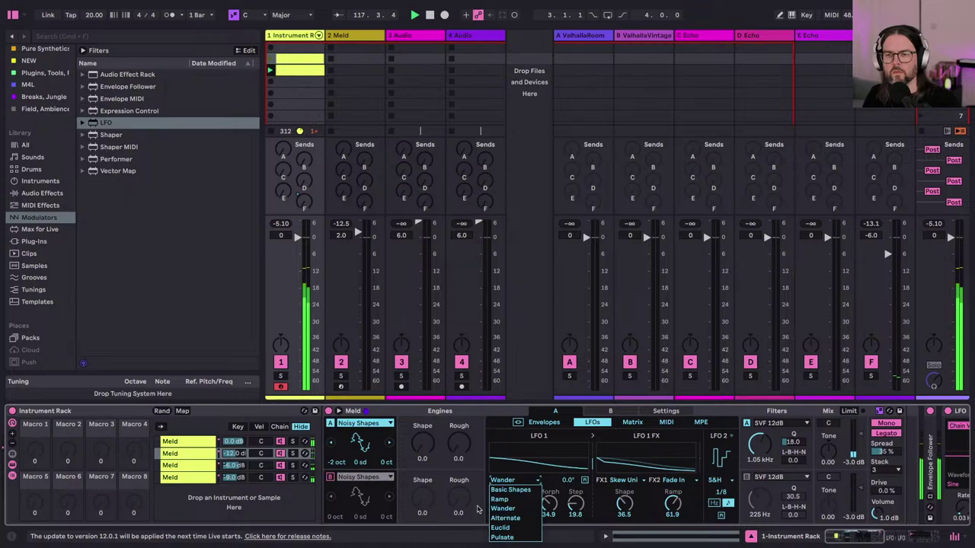
pyautogui.click(502, 508)
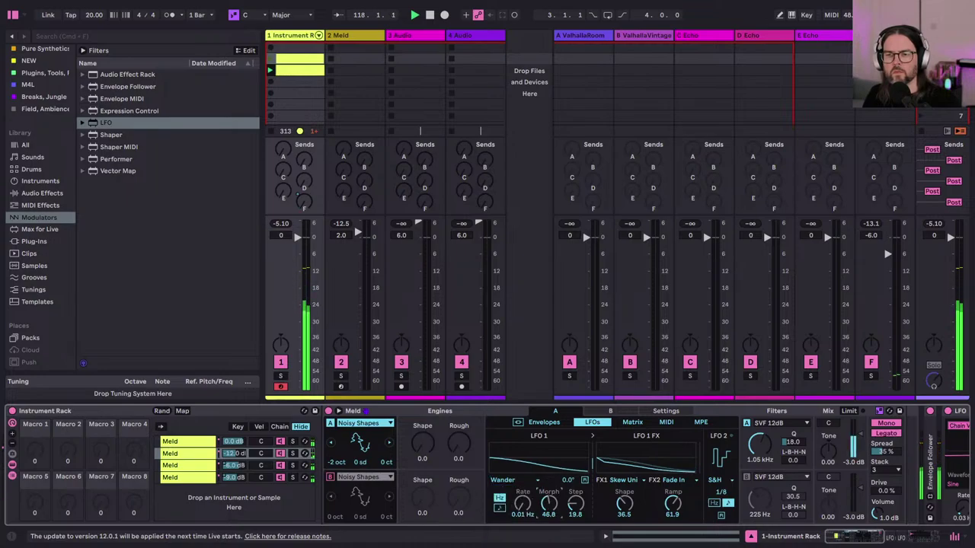
pyautogui.moveTo(542, 505); pyautogui.dragTo(523, 476)
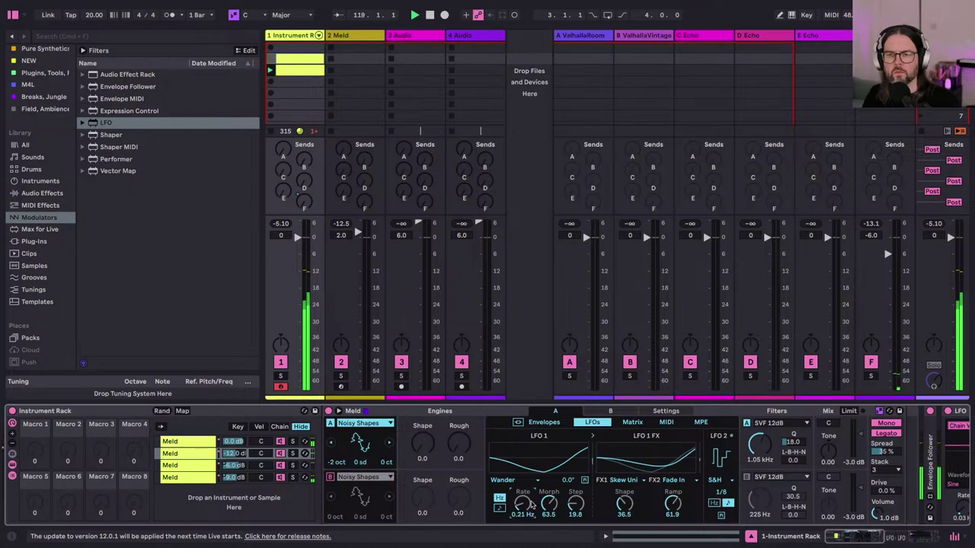
pyautogui.moveTo(720, 493); pyautogui.dragTo(720, 487)
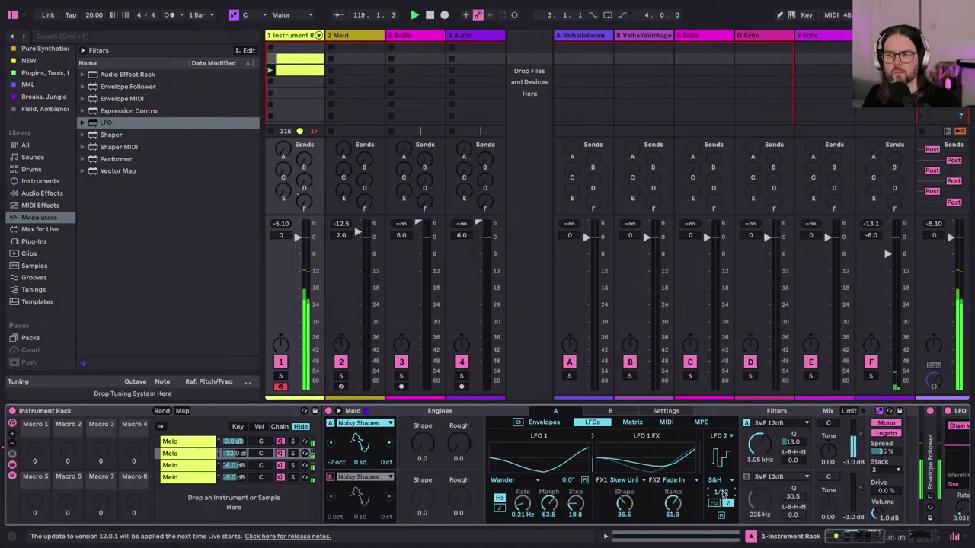
# Step: Set the duplicated Meld's engine A amp decay to 2.20 s and raise its chain volume to -7 dB
pyautogui.click(551, 424)
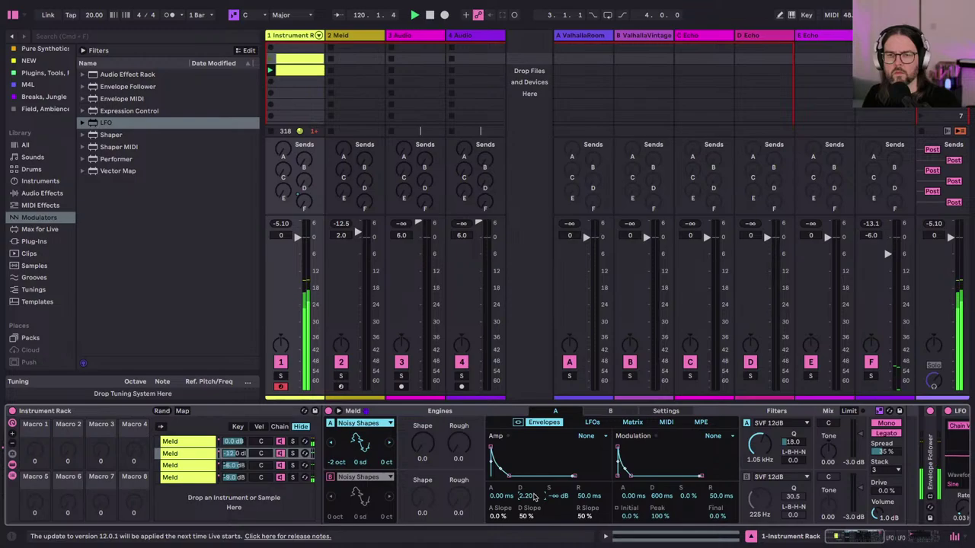
pyautogui.moveTo(235, 454); pyautogui.dragTo(234, 446)
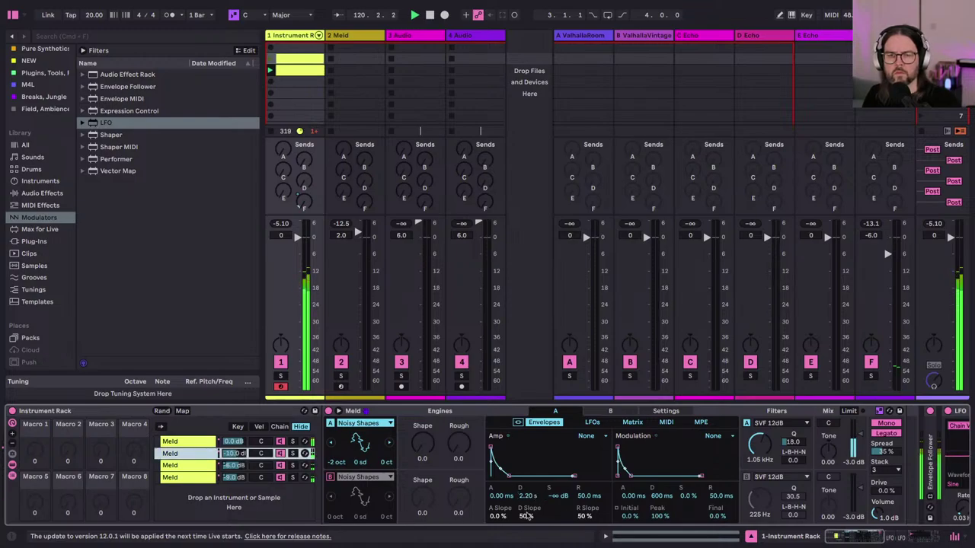
pyautogui.moveTo(523, 497); pyautogui.dragTo(523, 491)
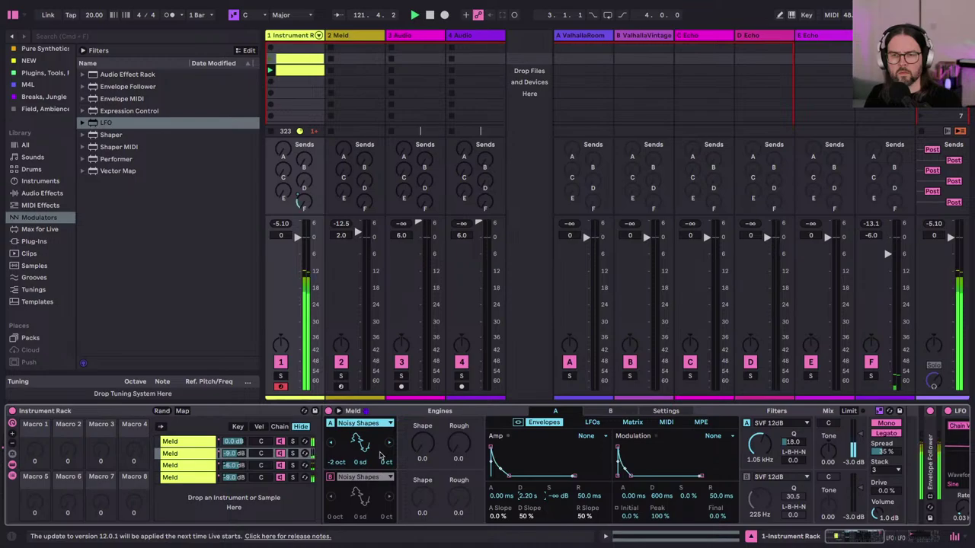
pyautogui.moveTo(230, 456); pyautogui.dragTo(232, 458)
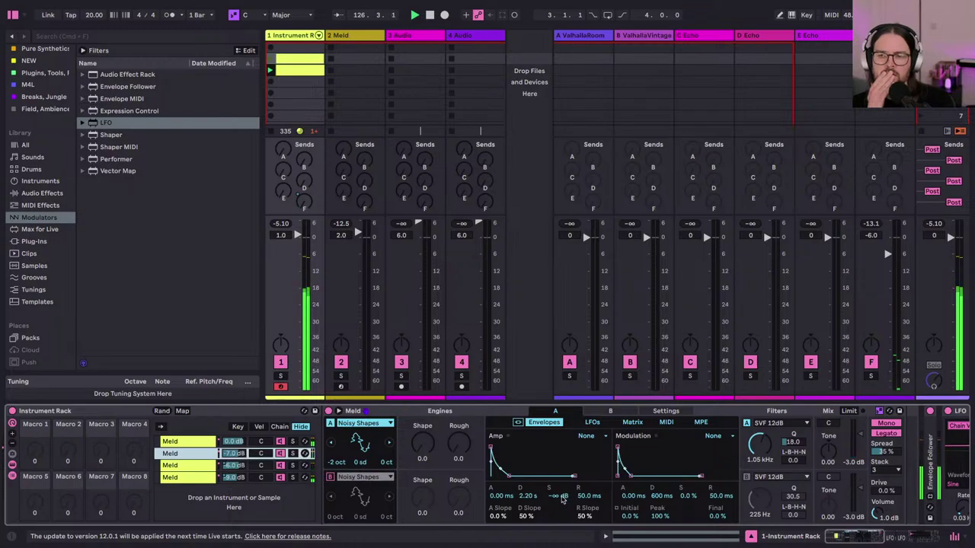
# Step: Set the second Meld chain's amp envelope to 0 ms attack and -10 dB sustain, engine A Rough to 23.0 and filter A to 2.40 kHz
pyautogui.moveTo(559, 499); pyautogui.dragTo(560, 469)
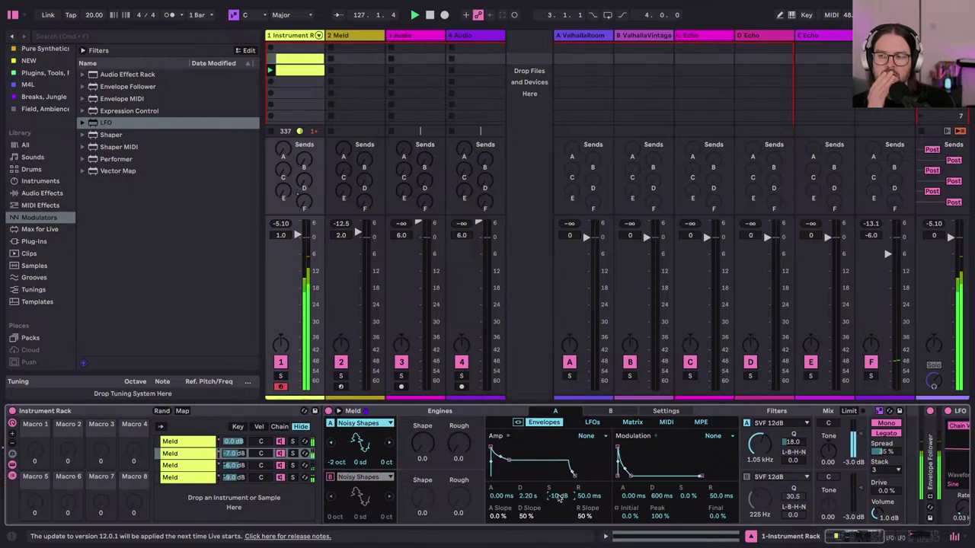
pyautogui.moveTo(760, 444); pyautogui.dragTo(759, 442)
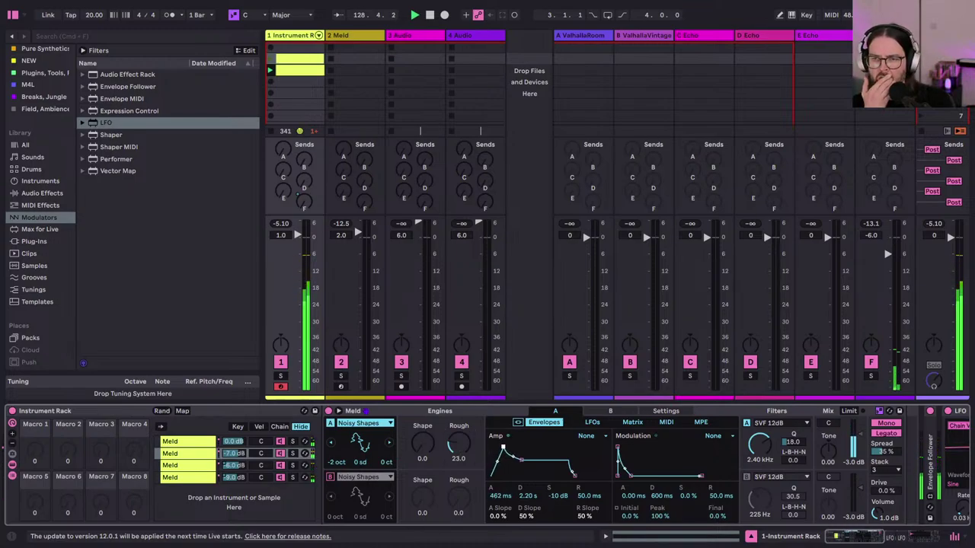
pyautogui.moveTo(492, 450); pyautogui.dragTo(503, 449)
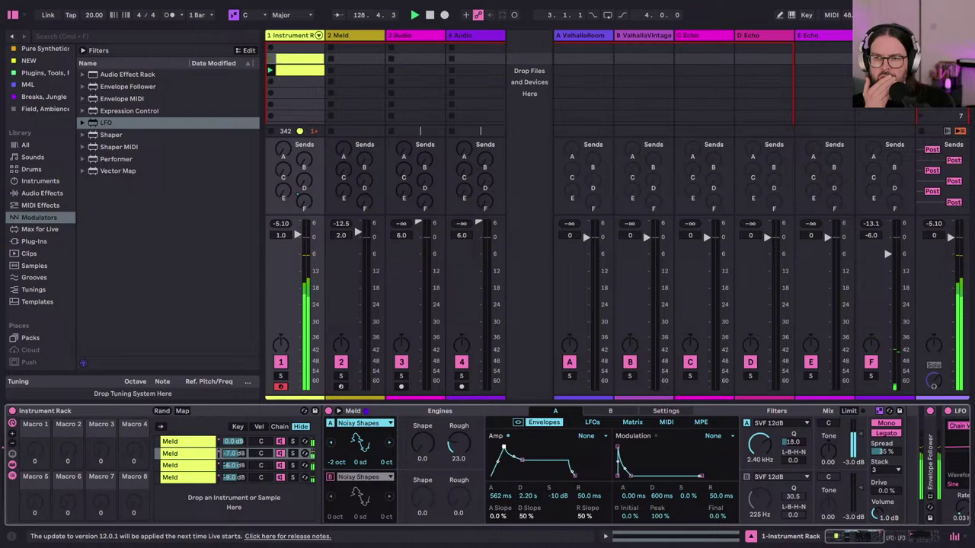
pyautogui.click(592, 423)
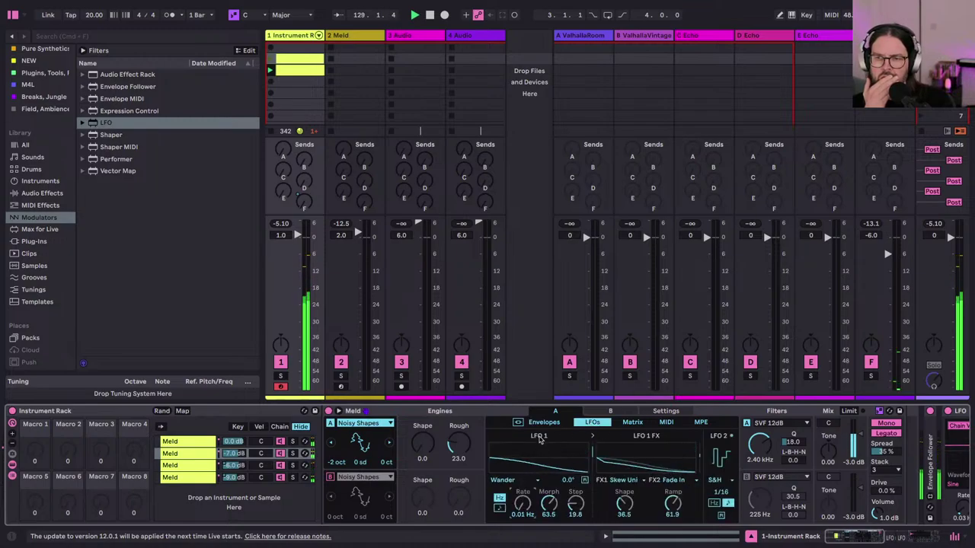
pyautogui.click(543, 423)
pyautogui.moveTo(508, 449); pyautogui.dragTo(491, 451)
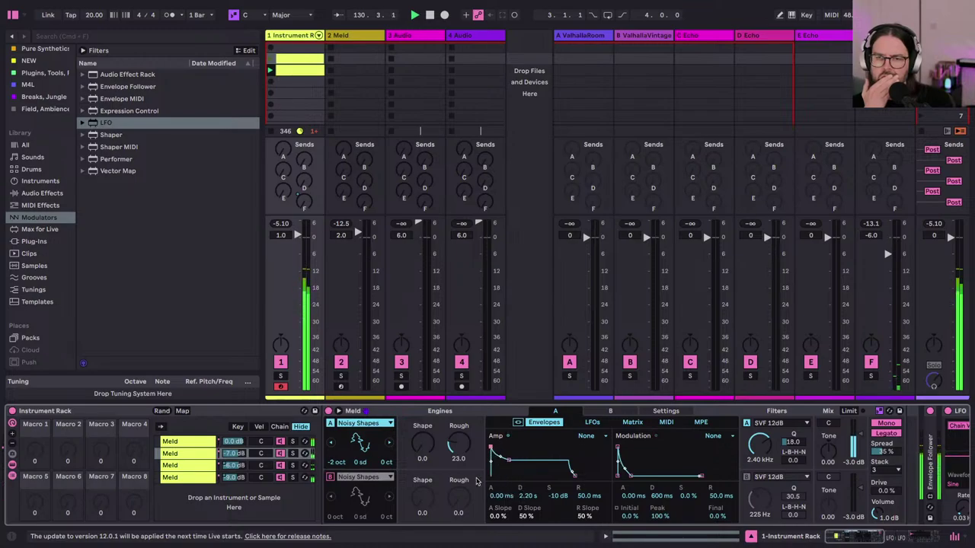
# Step: Solo the second Meld chain while setting filter A to 225 Hz and switching Legato off, unsolo it, and set its chain volume to -5 dB
pyautogui.click(292, 453)
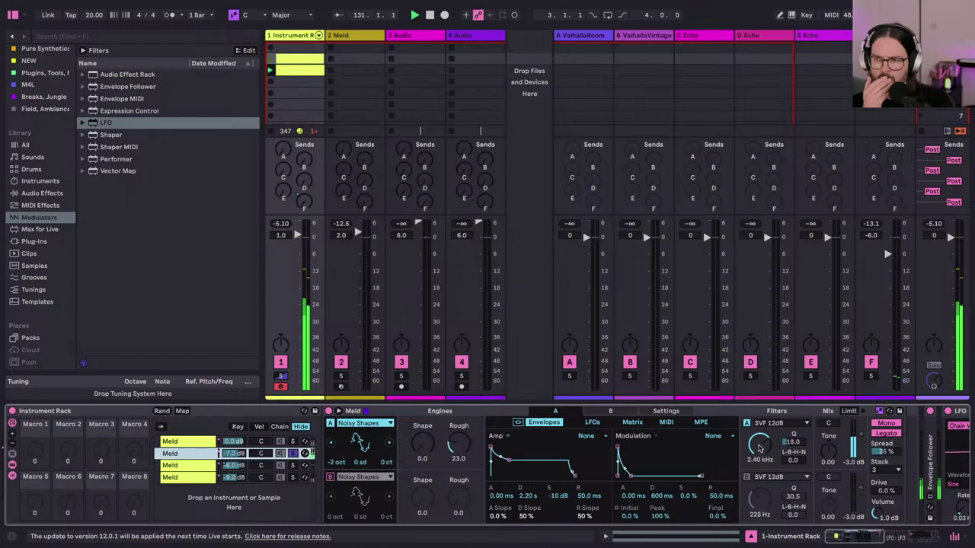
pyautogui.moveTo(759, 450); pyautogui.dragTo(760, 504)
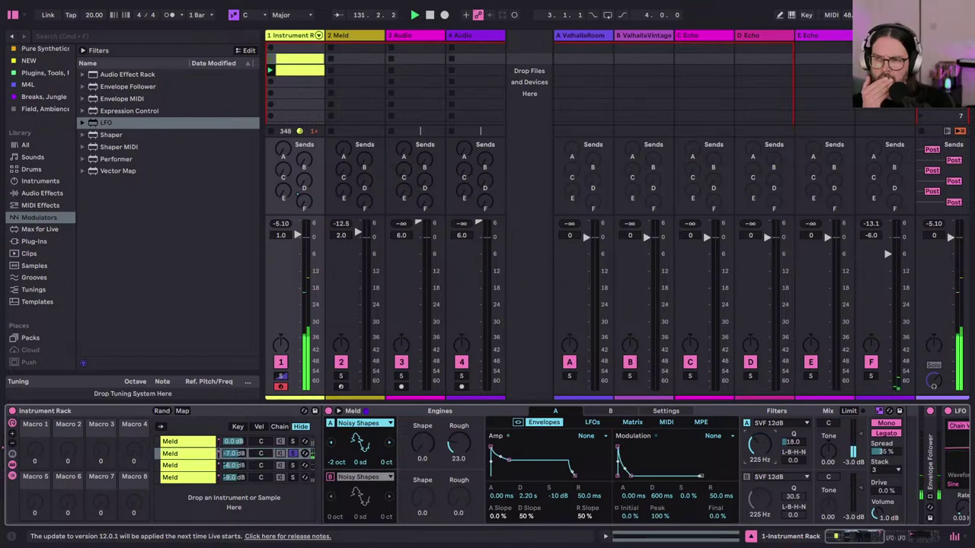
pyautogui.click(881, 433)
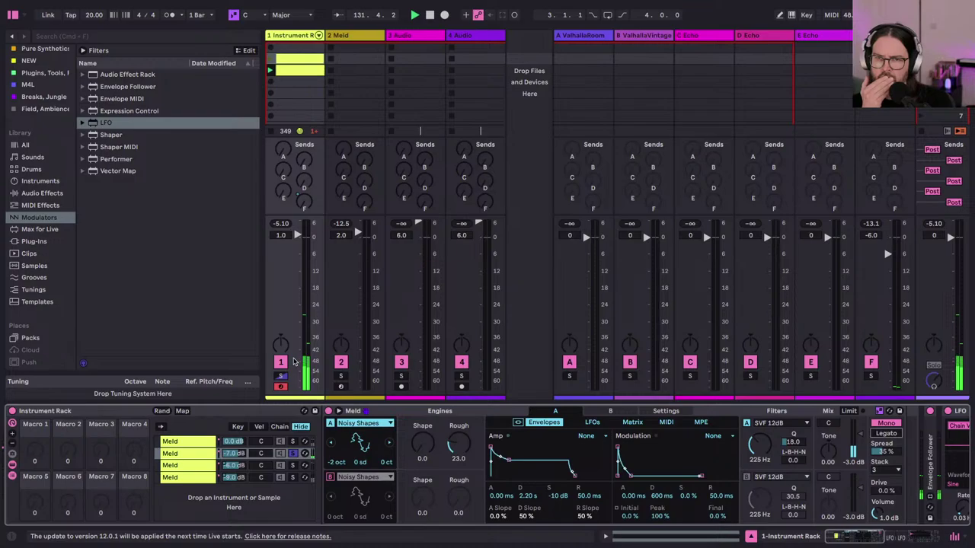
pyautogui.click(293, 453)
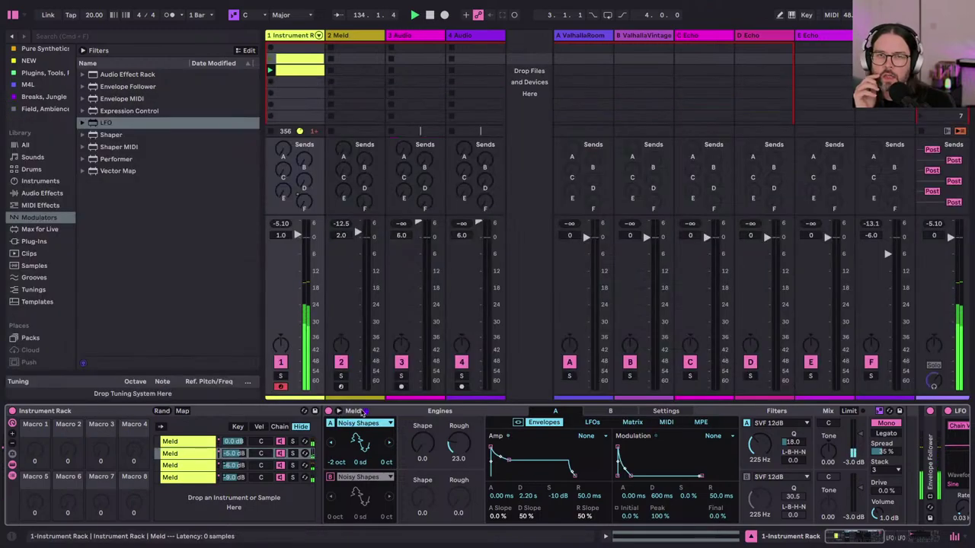
# Step: Fold the Meld device, raise the Instrument Rack track's volume to 3.0 dB, and hide the return tracks
pyautogui.doubleClick(363, 412)
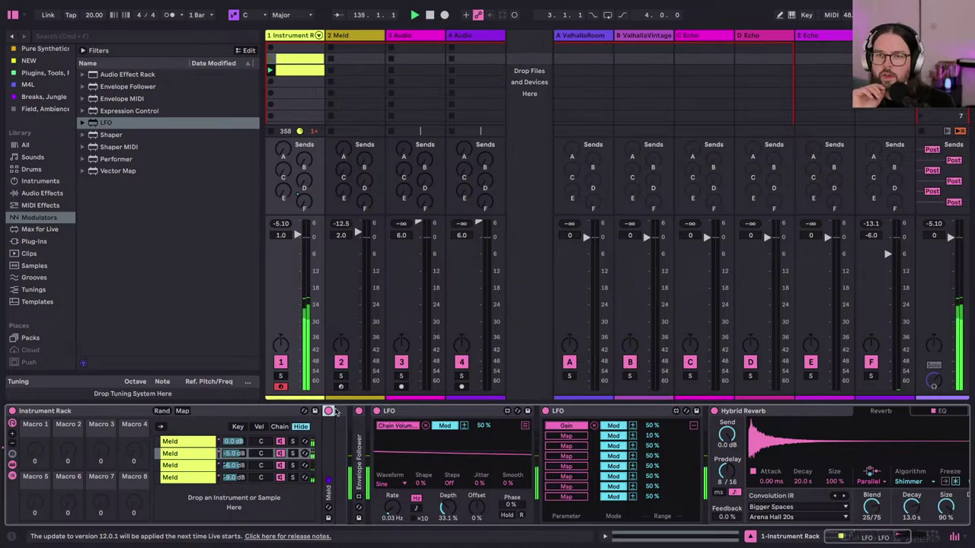
pyautogui.moveTo(297, 235); pyautogui.dragTo(297, 231)
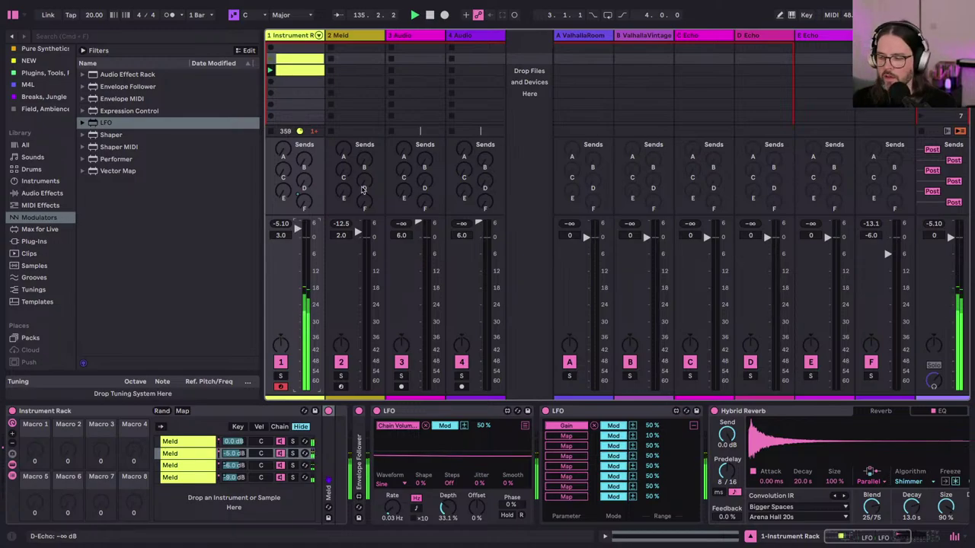
pyautogui.press('super+alt+r')
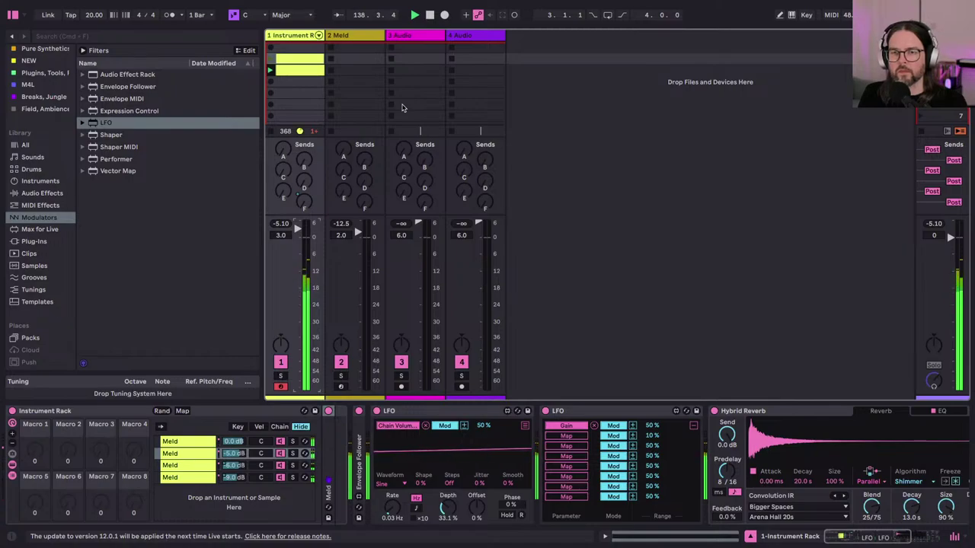
# Step: Show the waveform settings of the LFO mapped to Gain and raise its depth to 15.0%
pyautogui.click(233, 455)
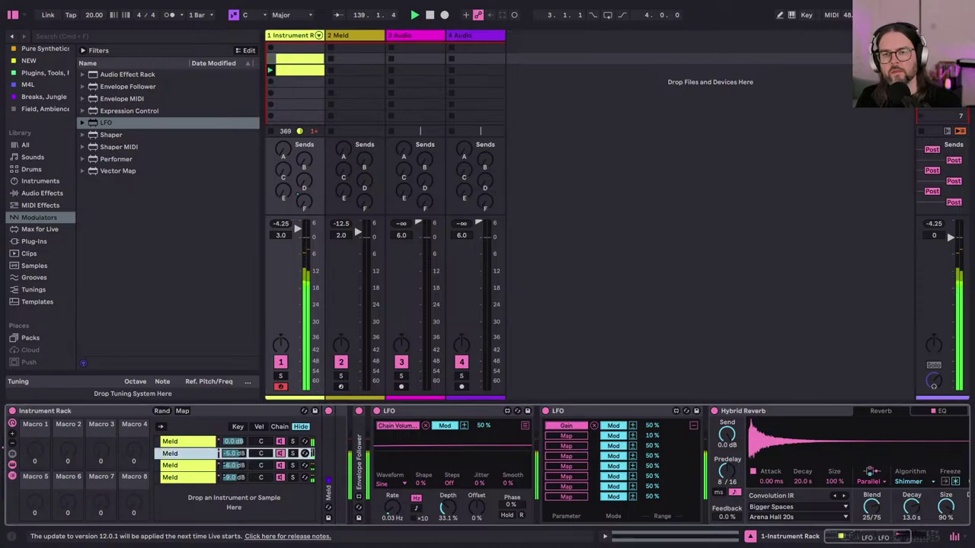
pyautogui.moveTo(231, 457)
pyautogui.mouseDown()
pyautogui.moveTo(229, 478)
pyautogui.moveTo(229, 464)
pyautogui.mouseUp()
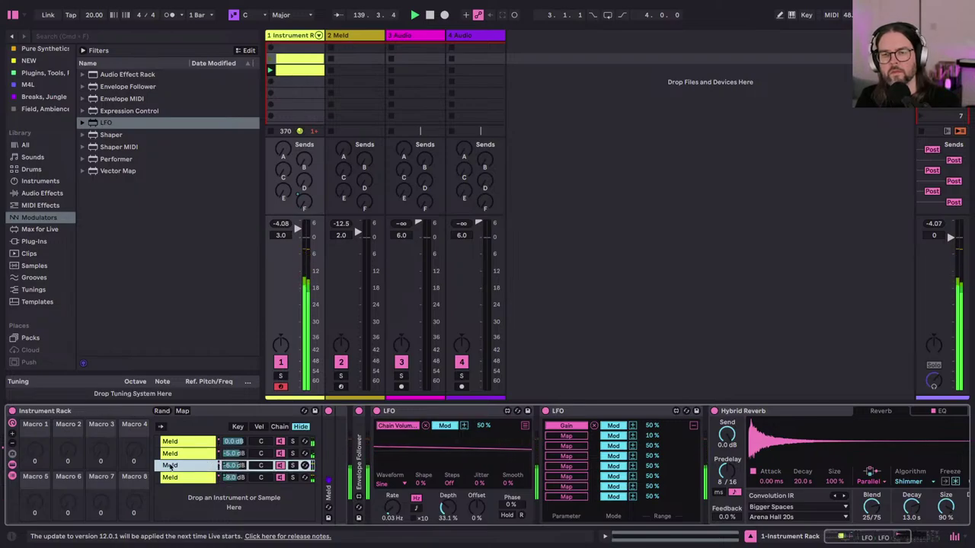
pyautogui.click(177, 456)
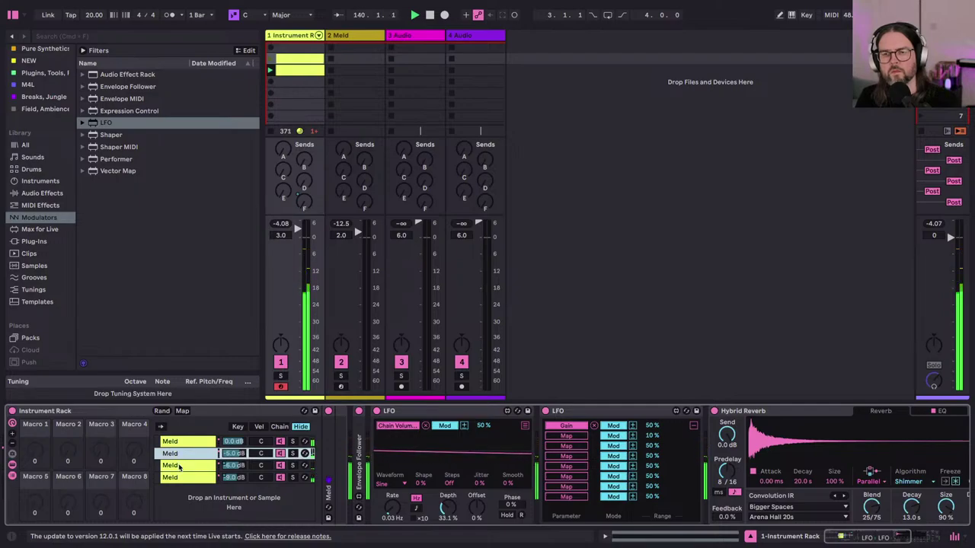
pyautogui.moveTo(667, 438); pyautogui.dragTo(667, 465)
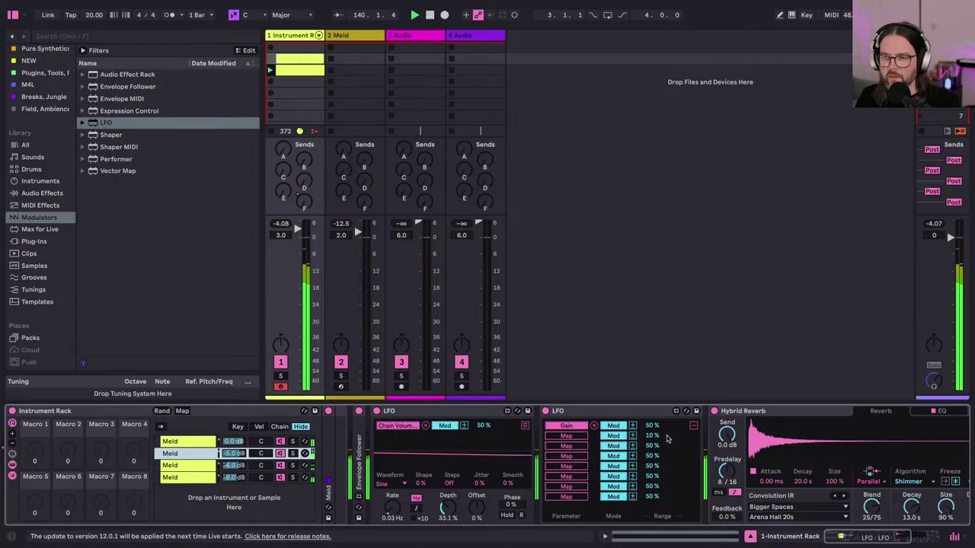
pyautogui.click(692, 425)
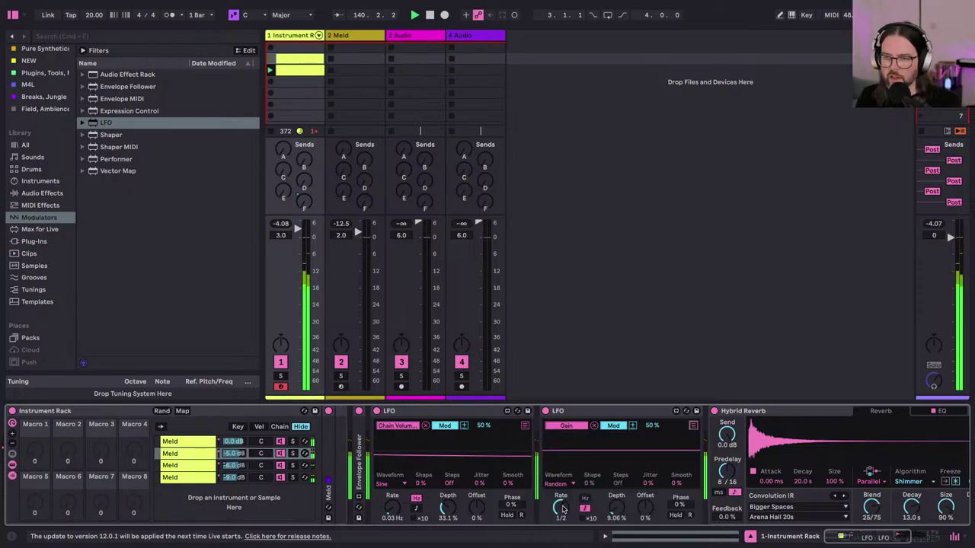
pyautogui.moveTo(614, 508); pyautogui.dragTo(614, 502)
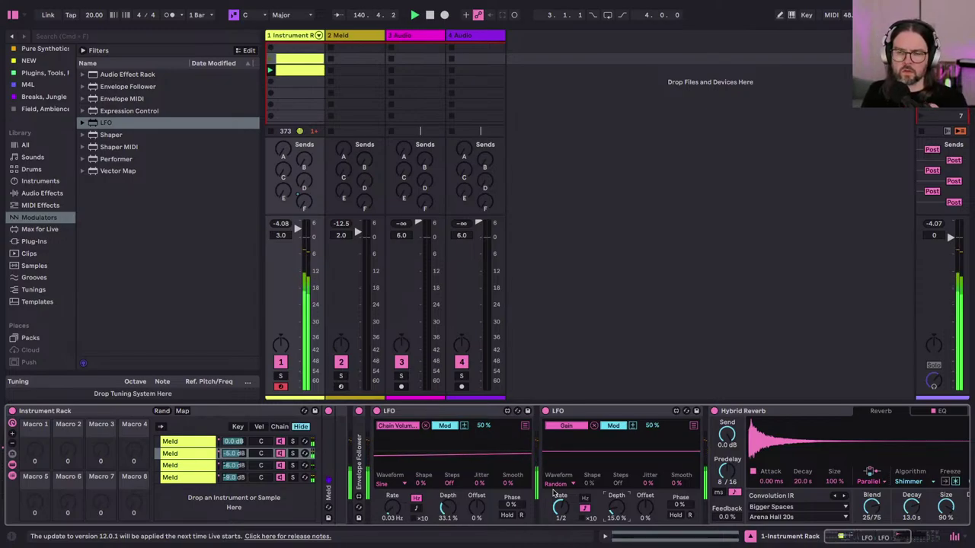
# Step: Unfold the Envelope Follower and lower the second Meld chain's volume to -7 dB
pyautogui.doubleClick(361, 458)
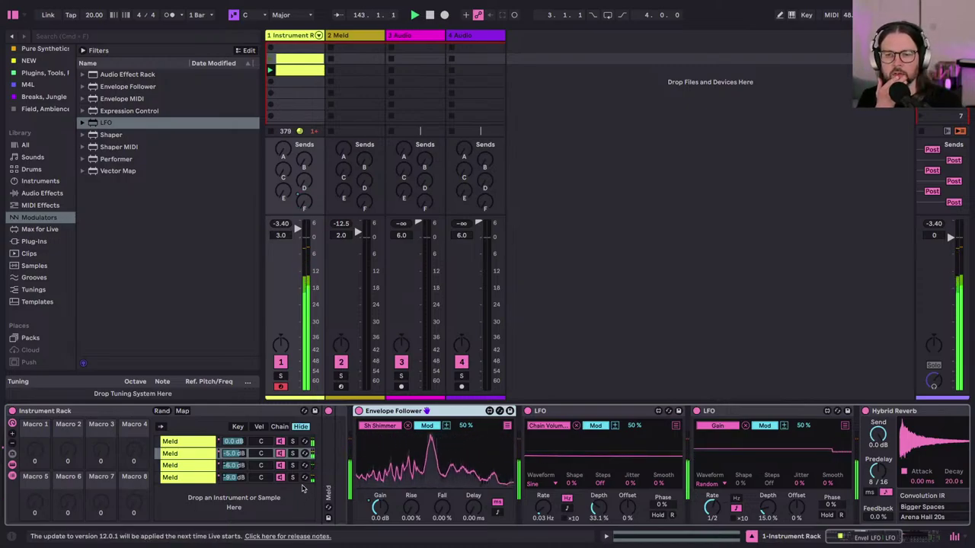
pyautogui.click(238, 455)
pyautogui.press('Down')
pyautogui.press('Down')
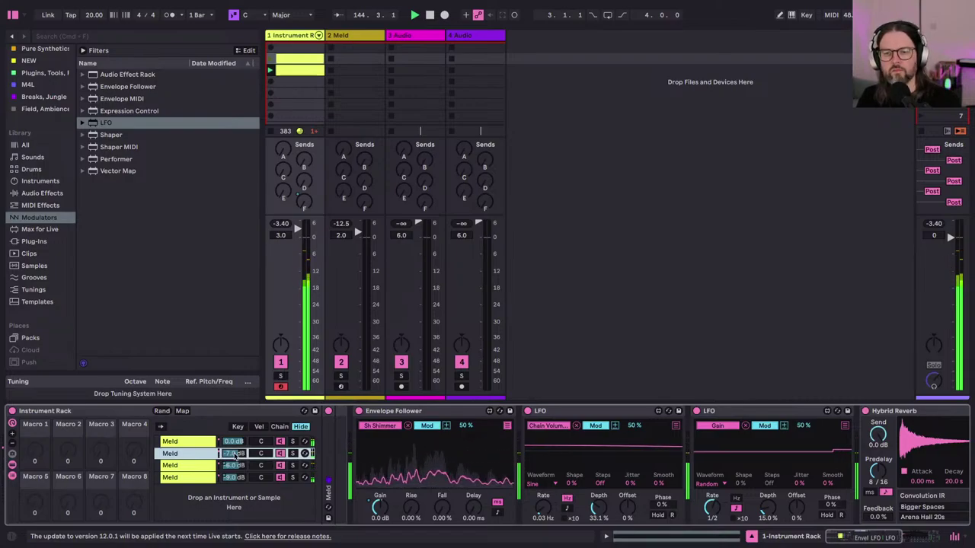
# Step: Show the return tracks, raise return F to -4.0 dB, and hide the returns again
pyautogui.click(235, 479)
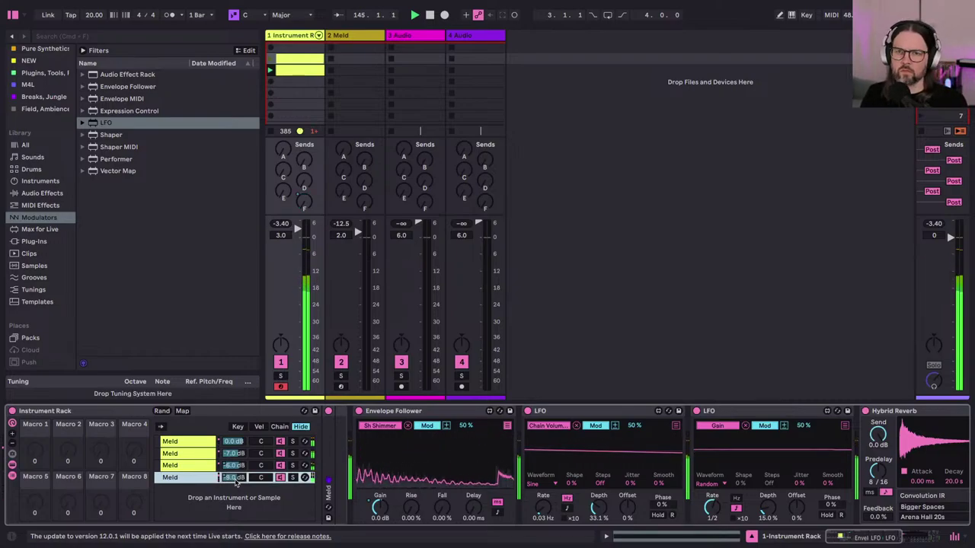
pyautogui.press('super+alt+r')
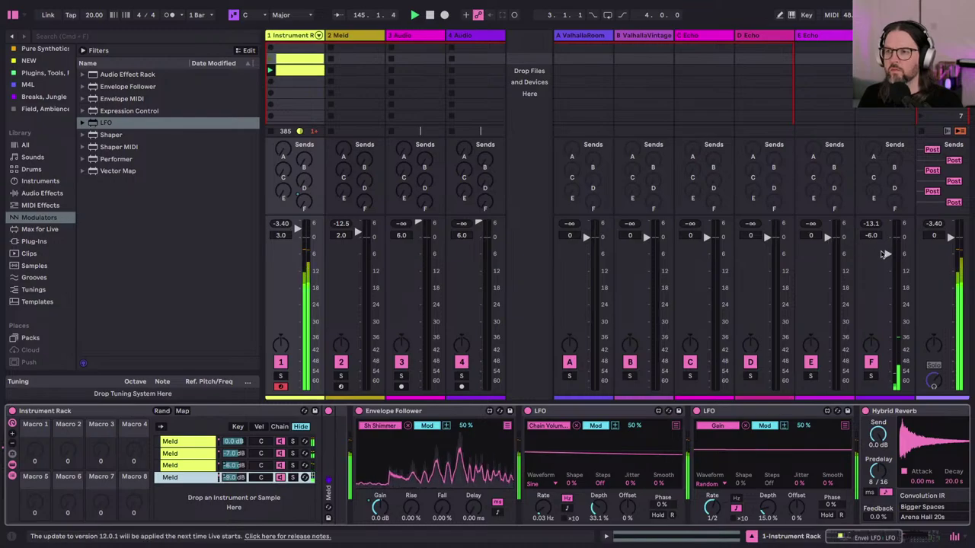
pyautogui.click(887, 255)
pyautogui.press('Up')
pyautogui.press('Up')
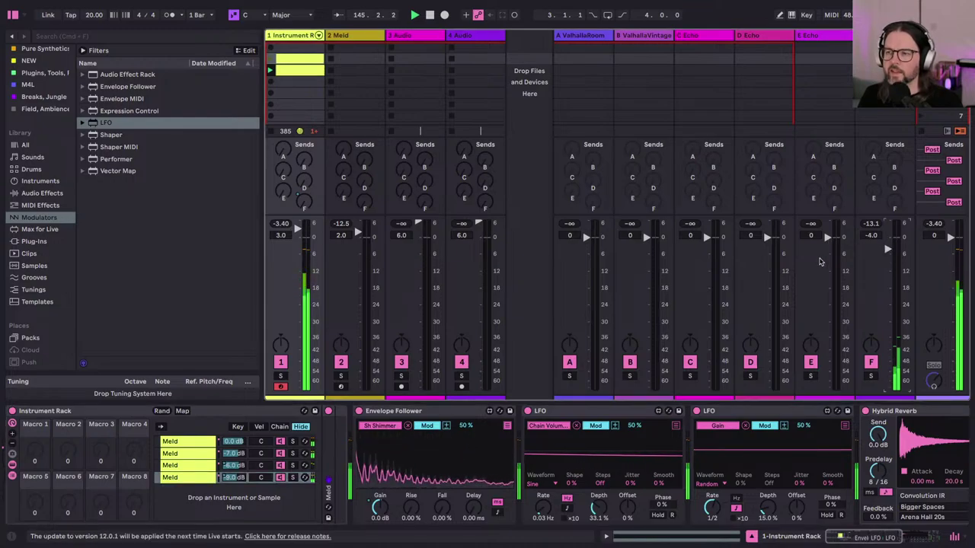
pyautogui.press('super+alt+r')
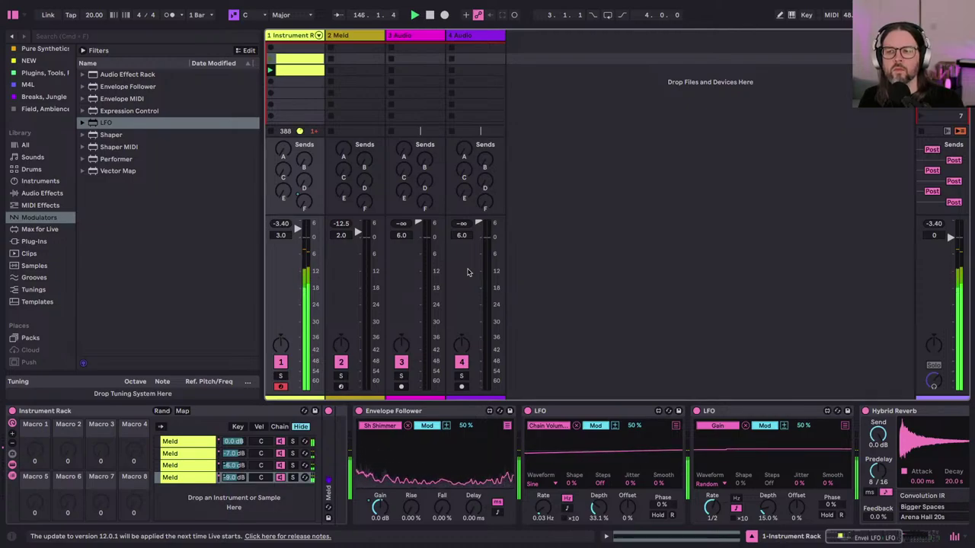
# Step: Map the chain-volume LFO's second slot to the second Meld chain's volume and switch off the Hybrid Reverb
pyautogui.click(676, 426)
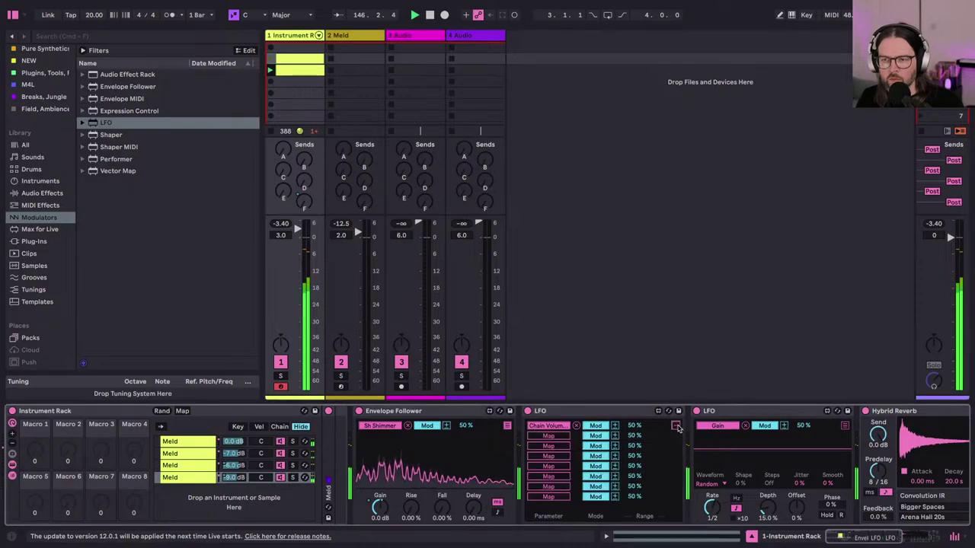
pyautogui.click(545, 436)
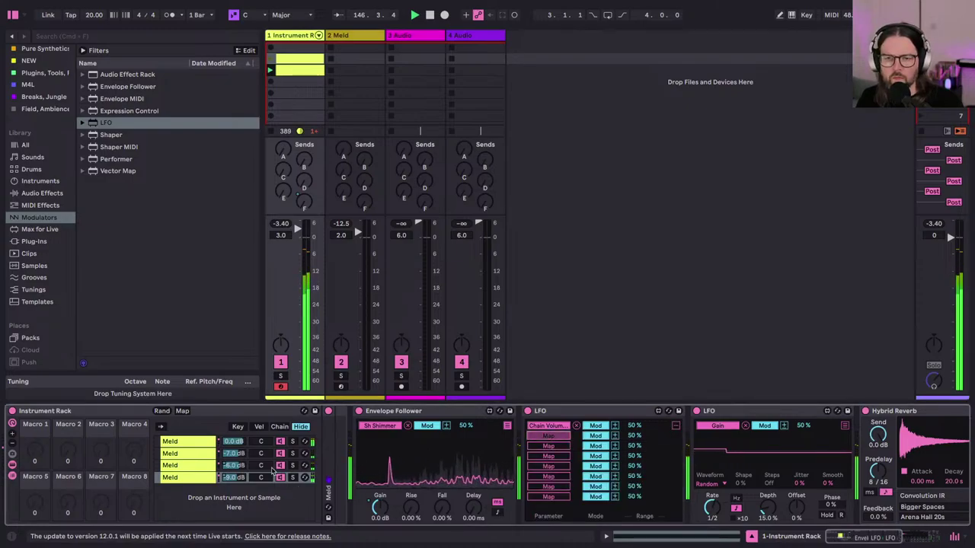
pyautogui.click(234, 454)
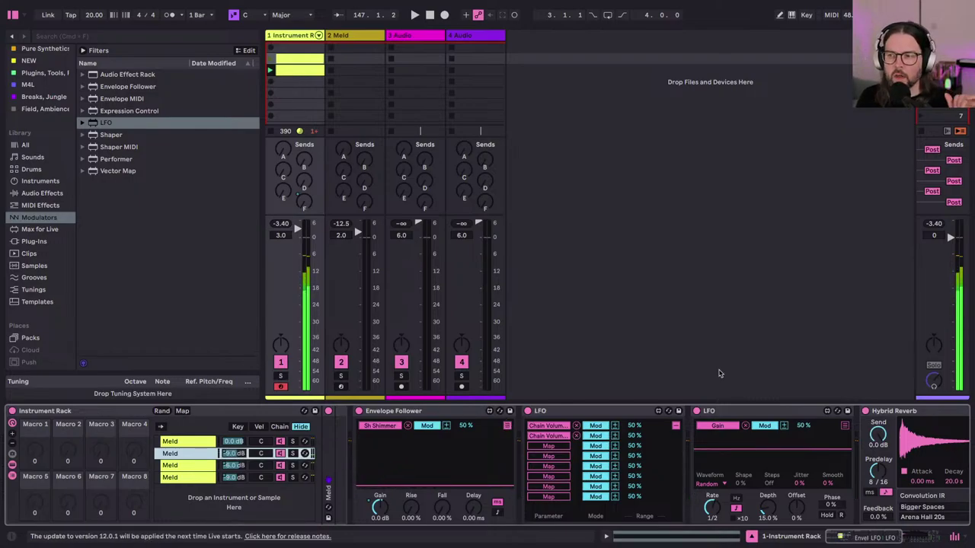
pyautogui.click(865, 412)
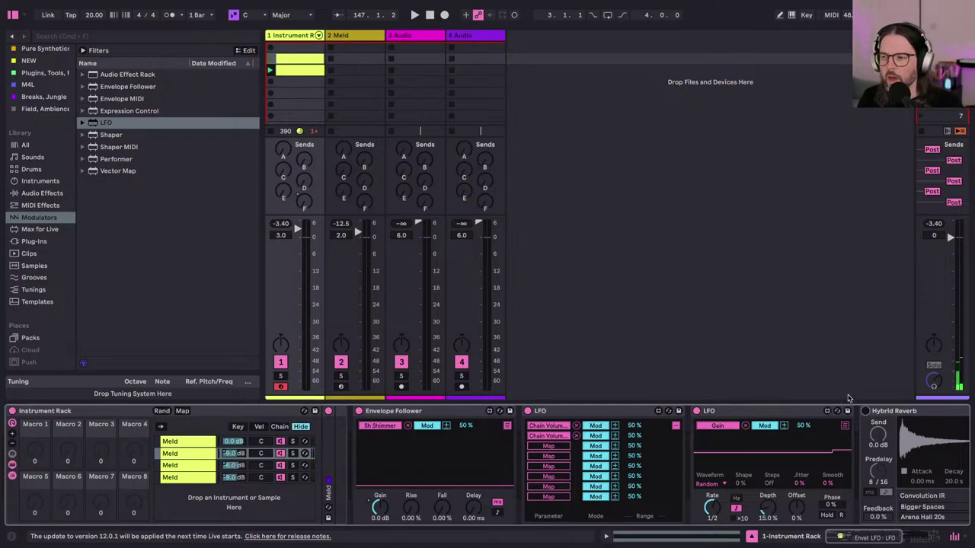
# Step: Rename the third track, an audio track, as AMBIENT
pyautogui.click(409, 35)
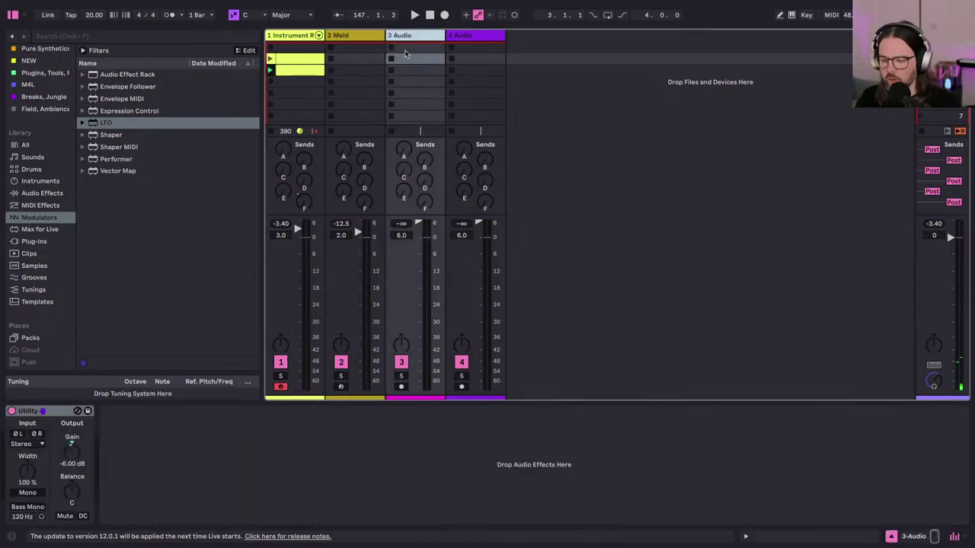
pyautogui.press('super+r')
pyautogui.write('AM')
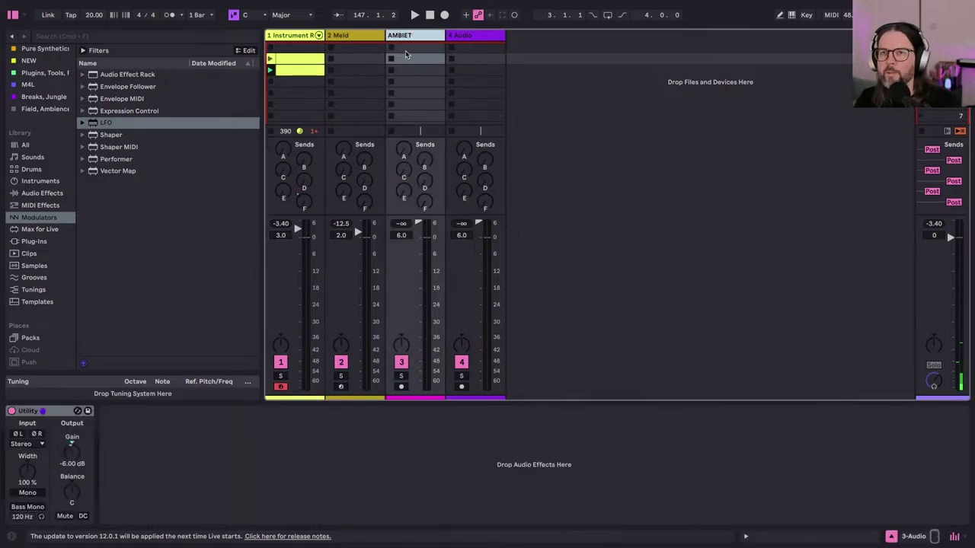
pyautogui.write('BIENT')
pyautogui.press('Return')
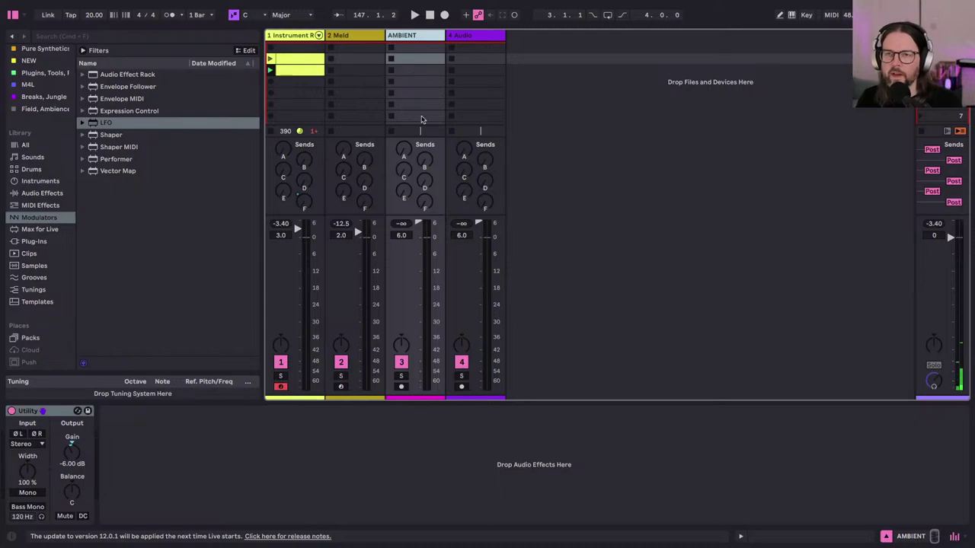
# Step: Show the track input/output routing in place of the sends and set the AMBIENT track's audio input to Resampling
pyautogui.press('super+alt+s')
pyautogui.press('super+alt+i')
pyautogui.press('super+alt+i')
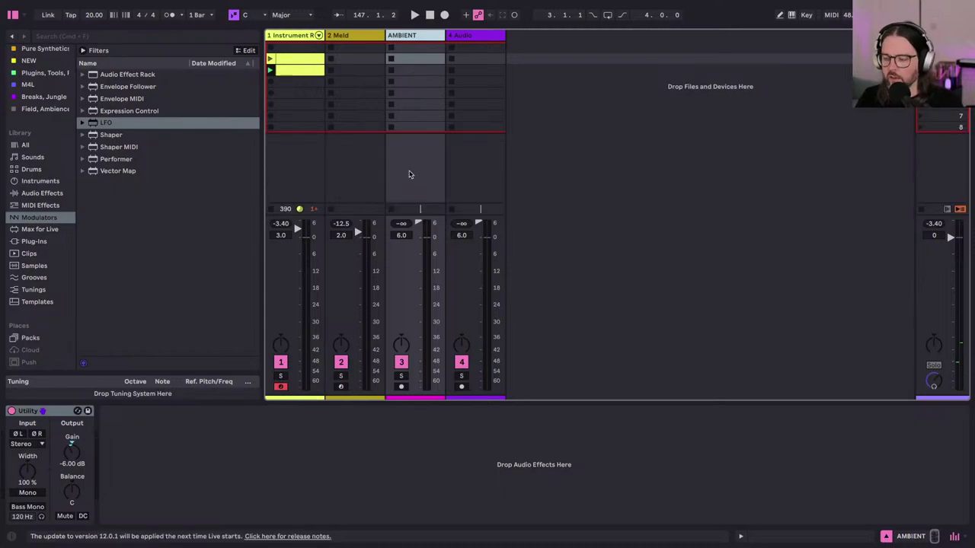
pyautogui.press('super+alt+i')
pyautogui.click(409, 156)
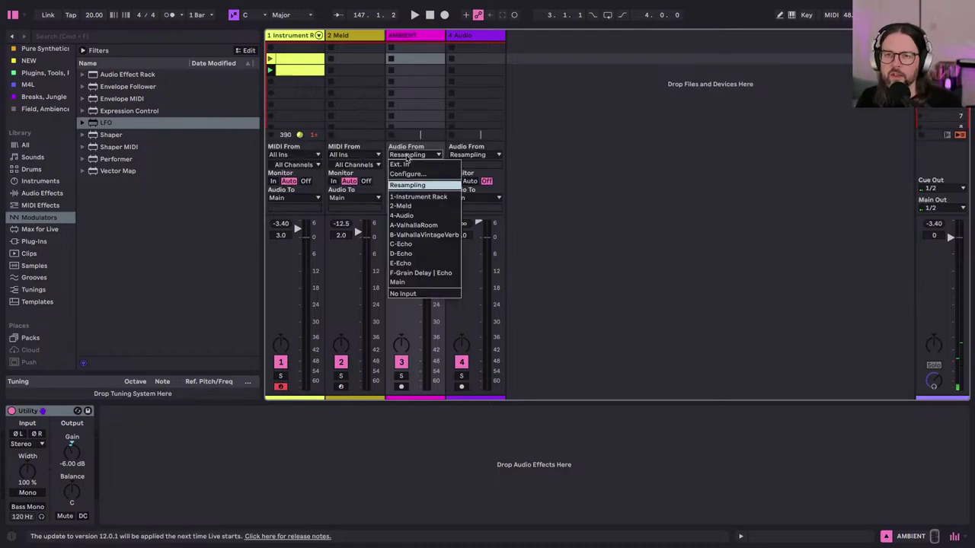
pyautogui.click(408, 156)
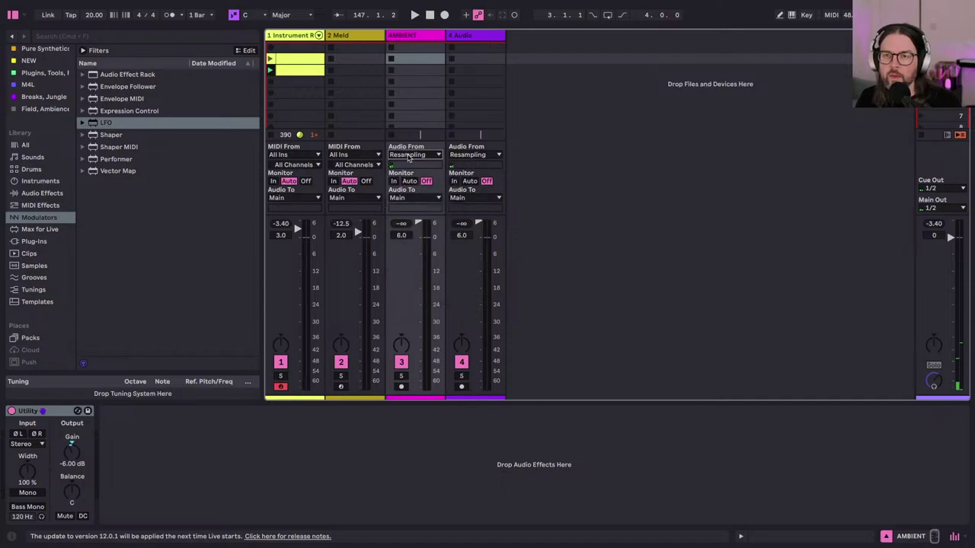
pyautogui.click(409, 157)
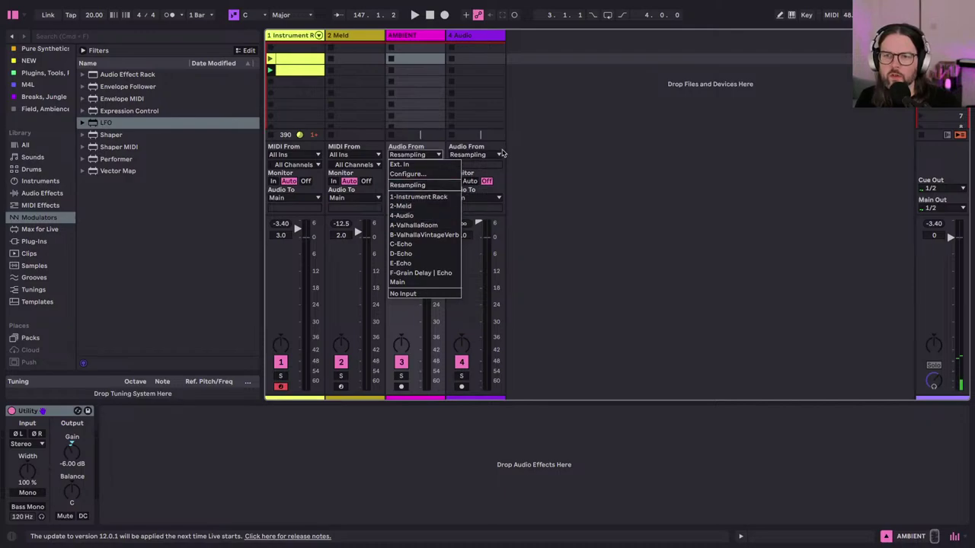
pyautogui.click(400, 185)
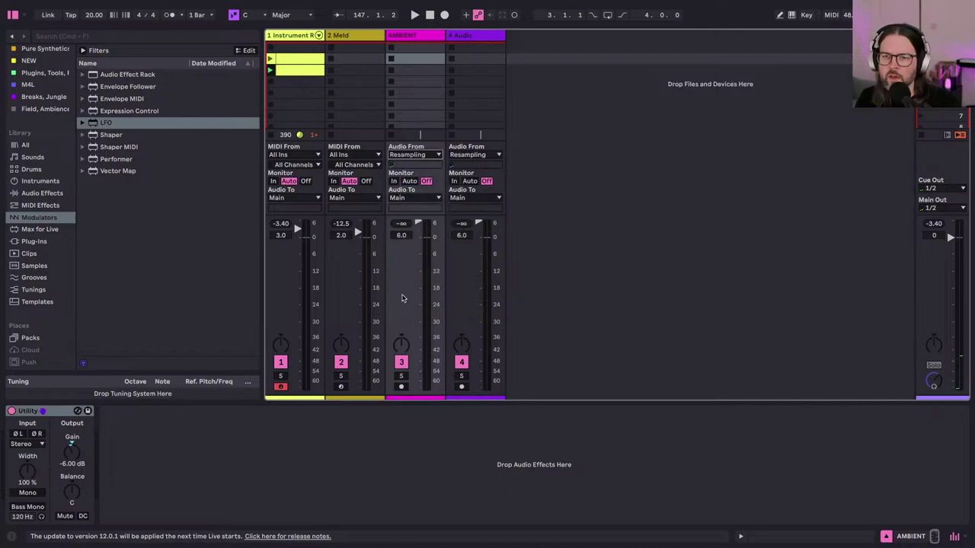
# Step: Arm the AMBIENT track for recording and return the stopped transport to the start of the song
pyautogui.click(401, 386)
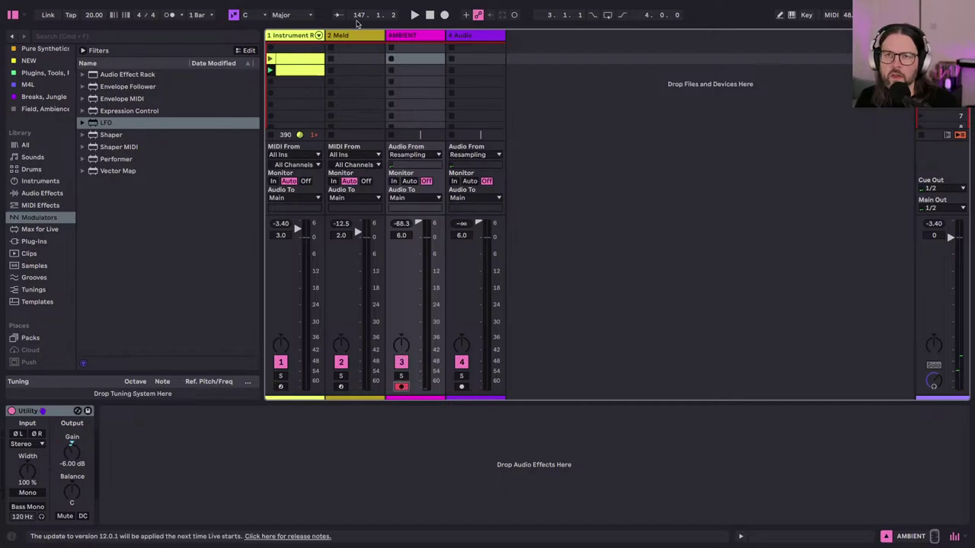
pyautogui.click(430, 15)
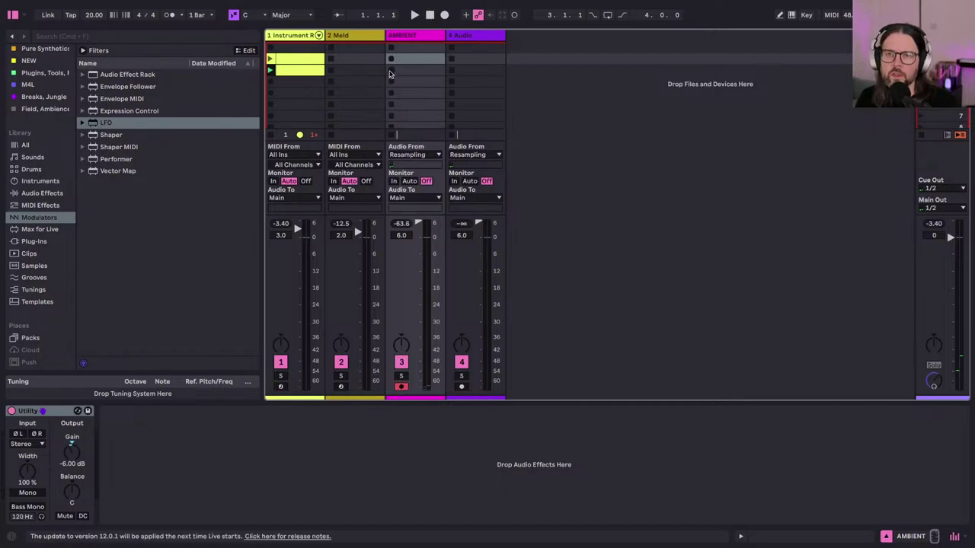
pyautogui.click(391, 71)
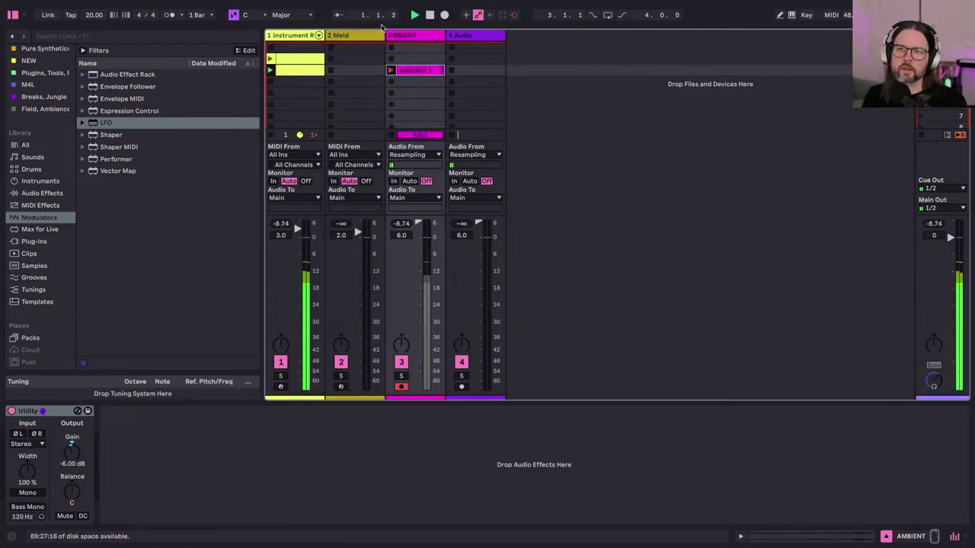
pyautogui.click(283, 36)
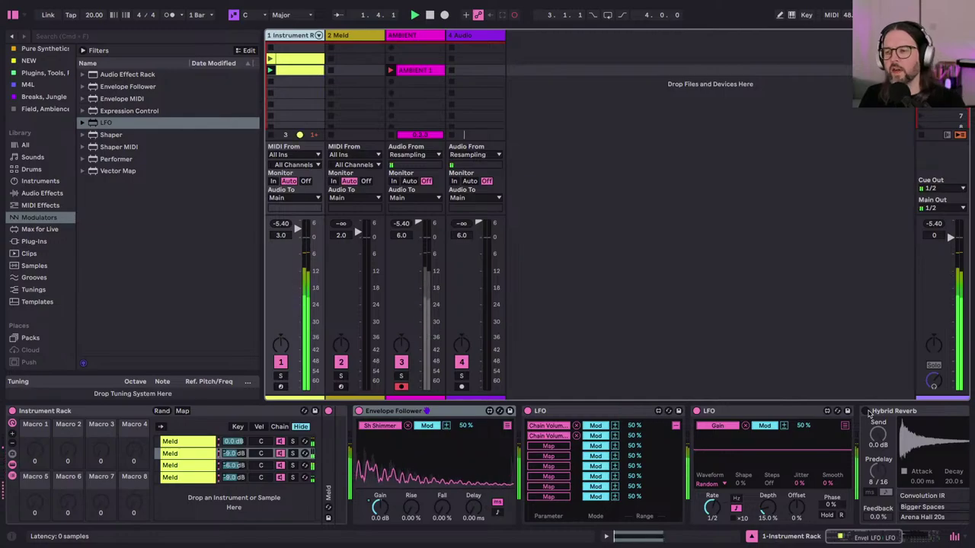
pyautogui.press('space')
pyautogui.click(867, 411)
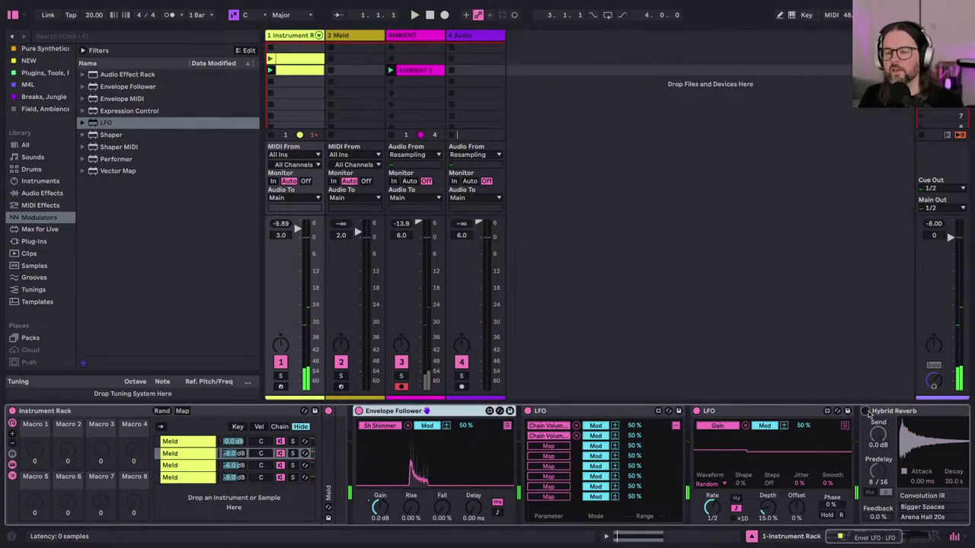
pyautogui.click(422, 76)
pyautogui.press('Delete')
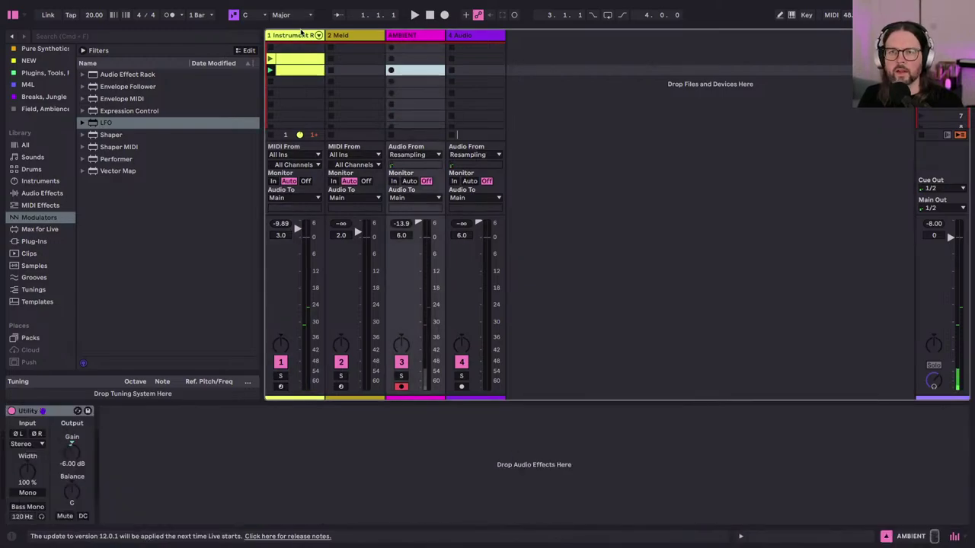
# Step: Switch on the Hybrid Reverb on the Instrument Rack track and start recording into AMBIENT's third clip slot
pyautogui.click(617, 221)
pyautogui.click(865, 412)
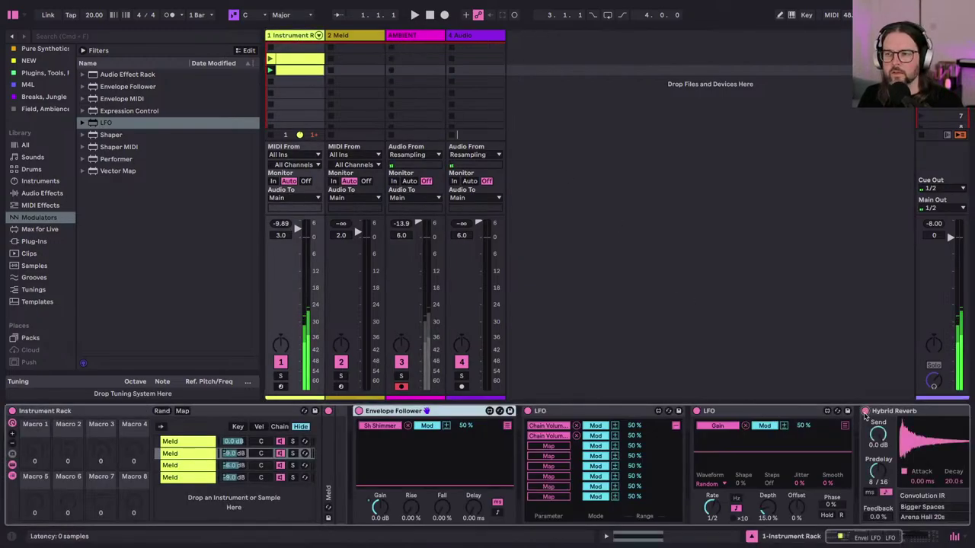
pyautogui.hscroll(6, 861, 426)
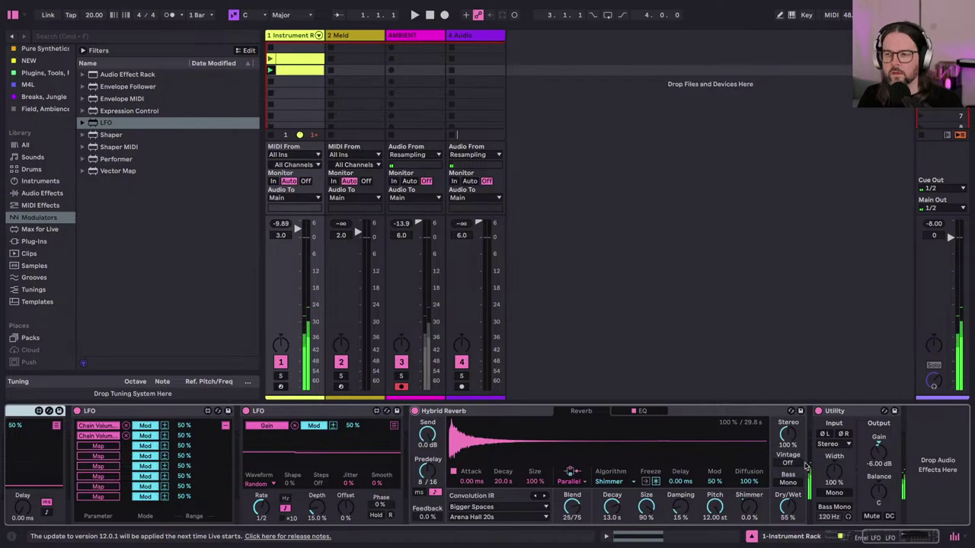
pyautogui.hscroll(-1, 721, 489)
pyautogui.hscroll(-5, 721, 489)
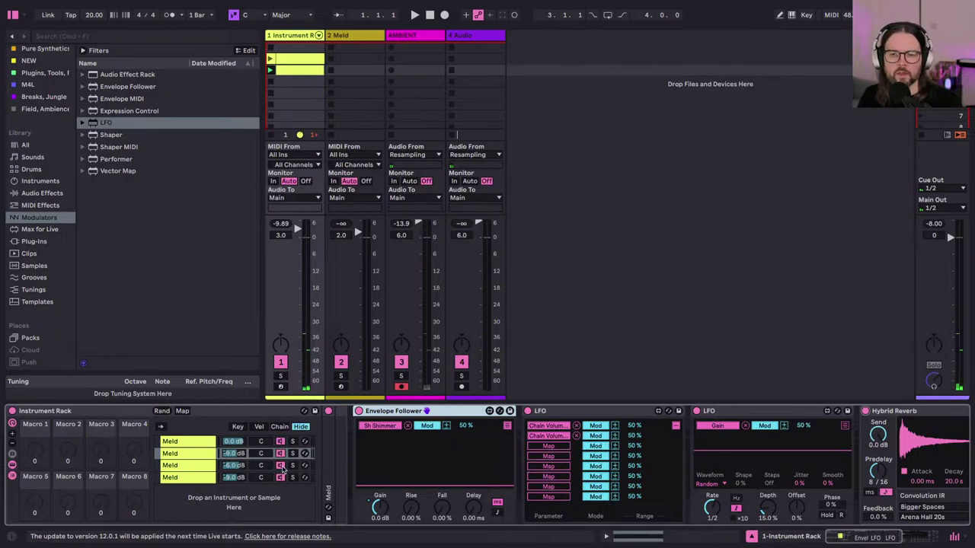
pyautogui.click(234, 455)
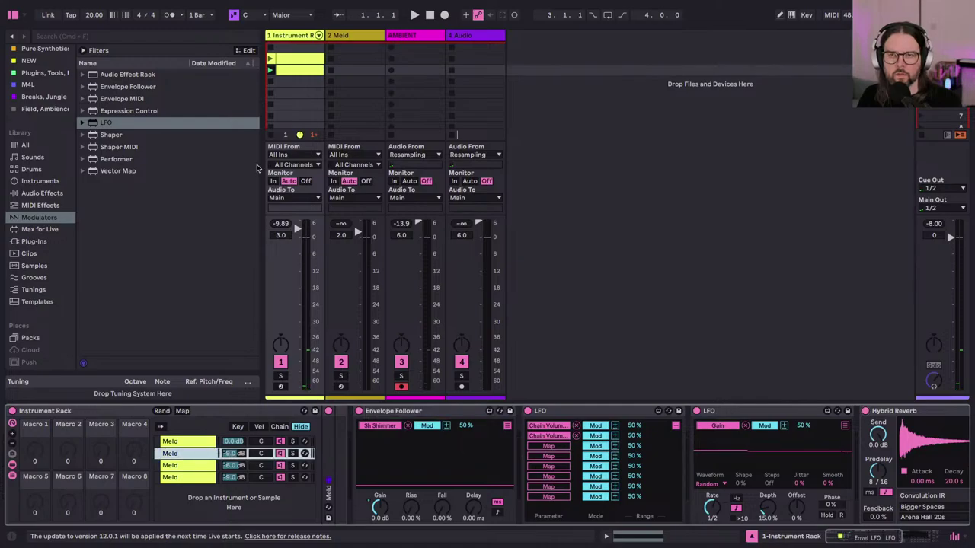
pyautogui.click(390, 71)
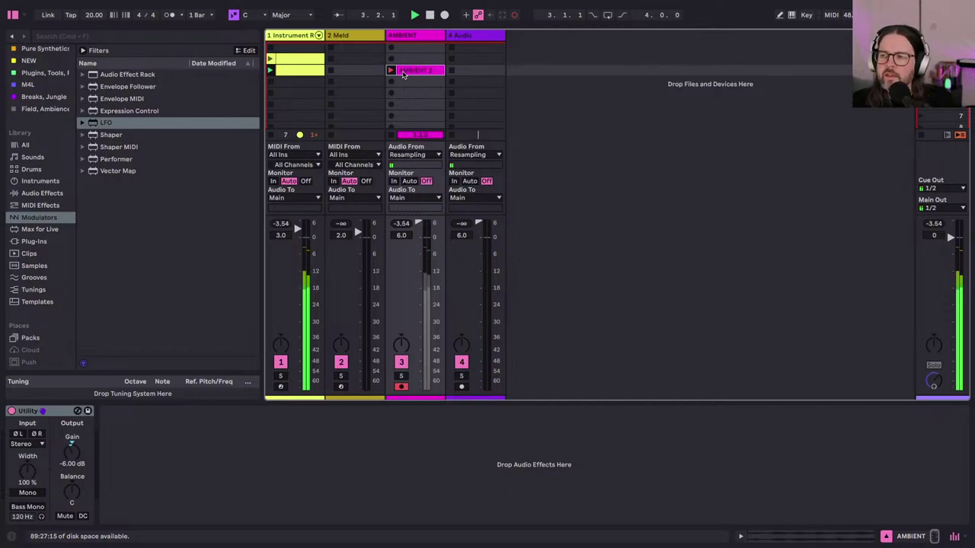
# Step: Lower the second Meld chain's volume to -11 dB and set the chain-volume LFO's rate to 0.02 Hz
pyautogui.click(312, 39)
pyautogui.click(234, 454)
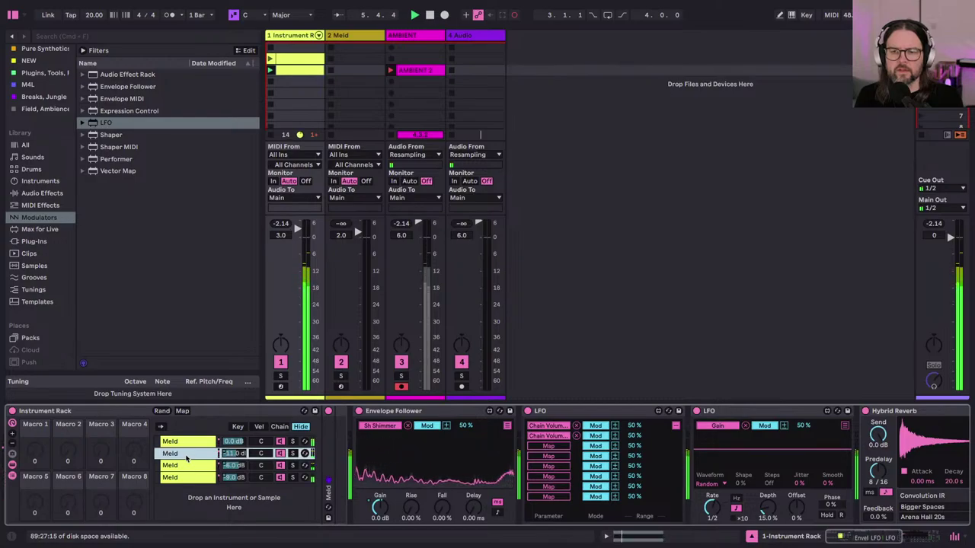
pyautogui.click(675, 426)
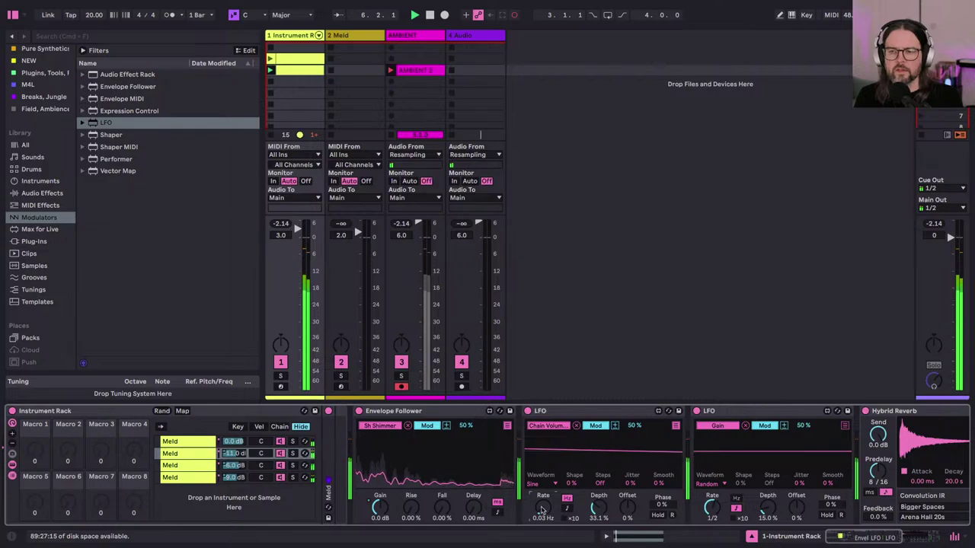
pyautogui.moveTo(542, 508); pyautogui.dragTo(542, 510)
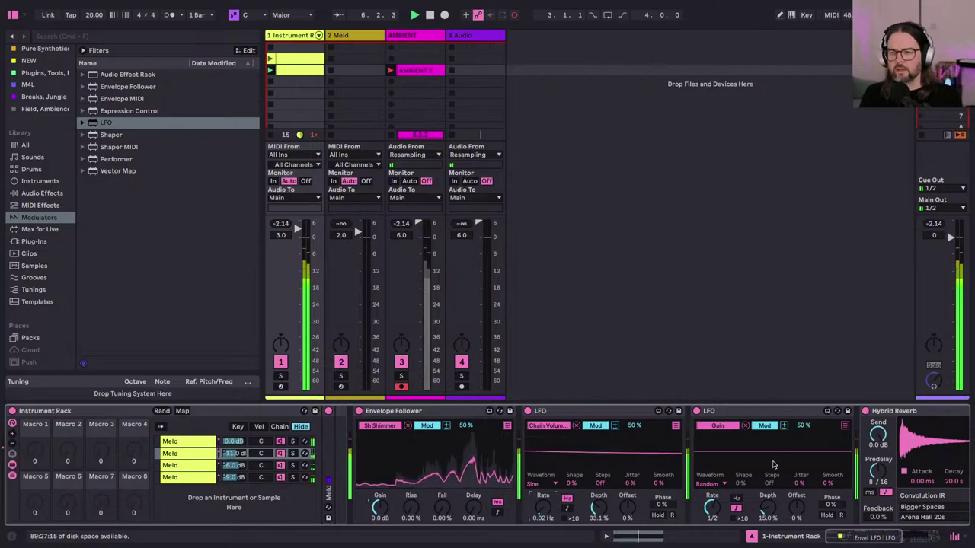
# Step: Set the gain LFO's rate to 1 and depth to 8.70%, and reduce the chain-volume LFO's depth to 15%
pyautogui.moveTo(716, 493); pyautogui.dragTo(712, 506)
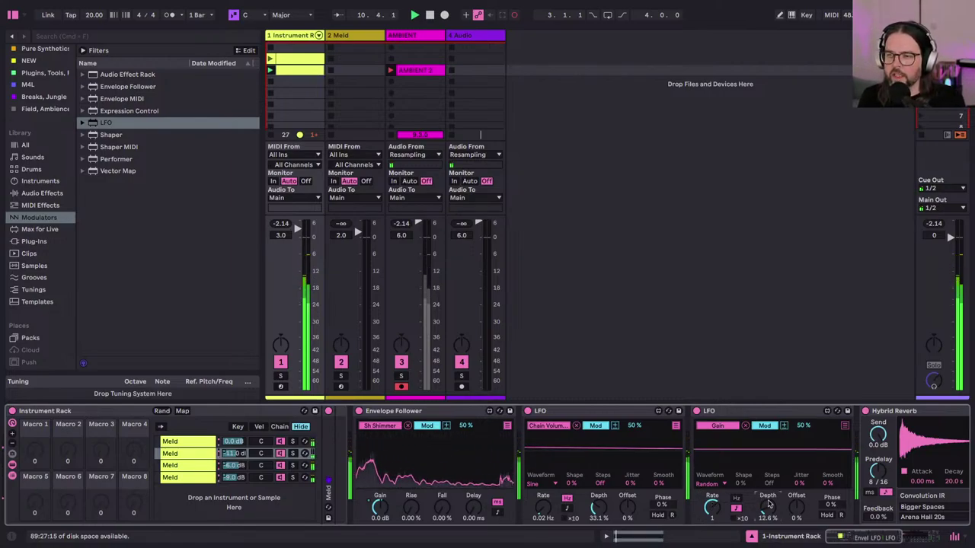
pyautogui.moveTo(769, 503); pyautogui.dragTo(769, 506)
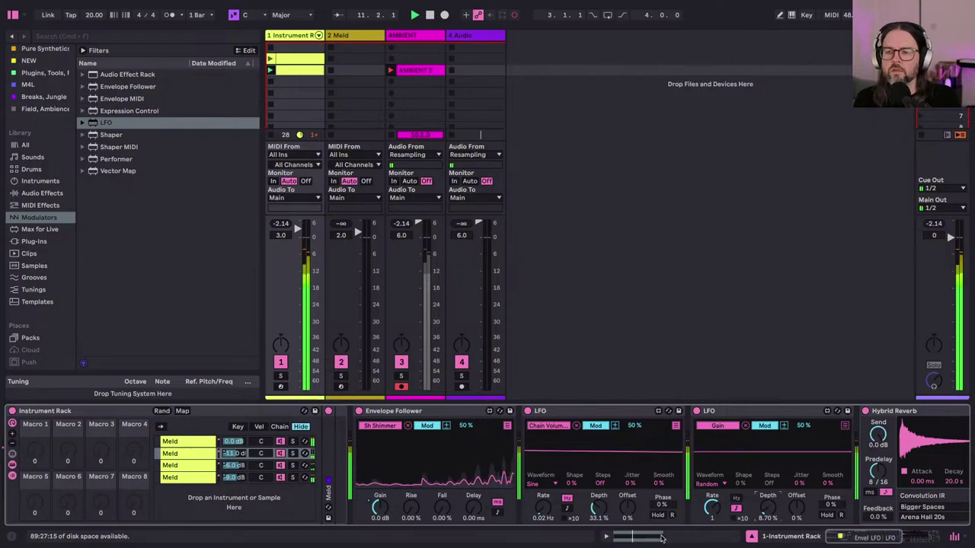
pyautogui.moveTo(600, 508); pyautogui.dragTo(599, 511)
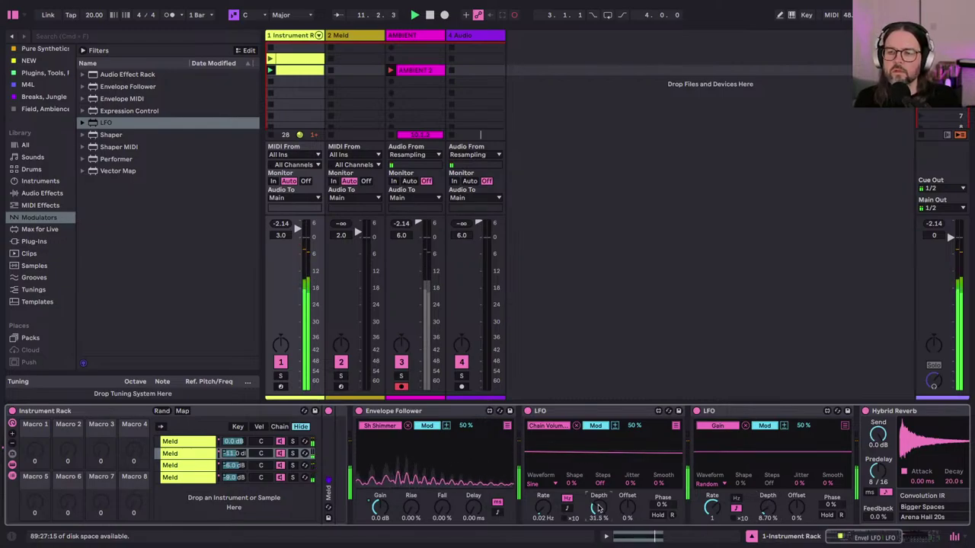
pyautogui.moveTo(599, 509); pyautogui.dragTo(600, 509)
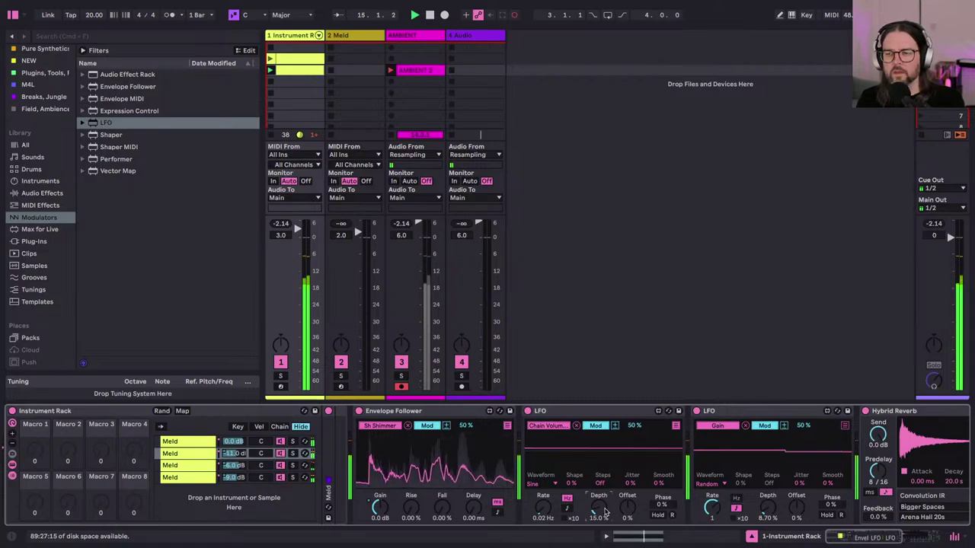
# Step: Show the return tracks, raise return F to -3.0 dB, and set its Echo feedback to 75%
pyautogui.hscroll(10, 606, 512)
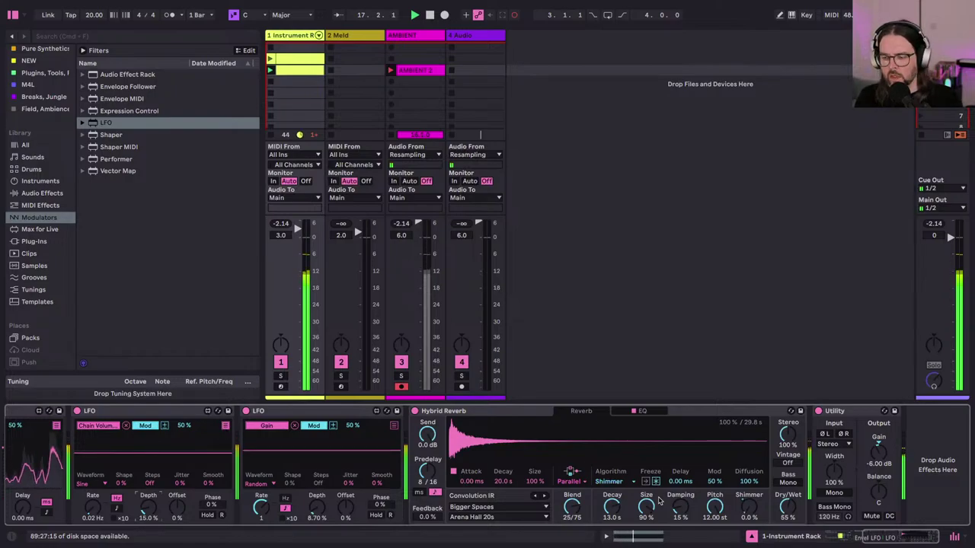
pyautogui.press('alt+super+r')
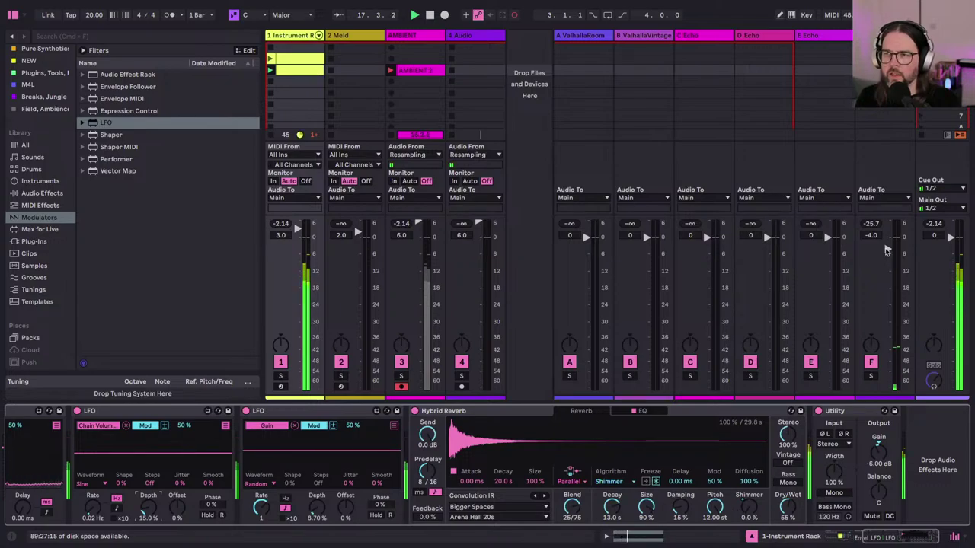
pyautogui.moveTo(886, 252); pyautogui.dragTo(888, 249)
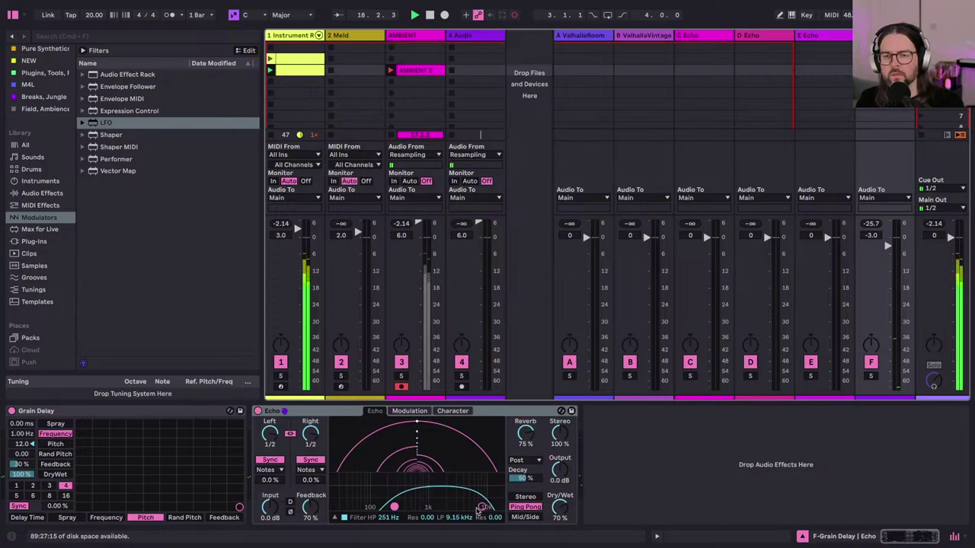
pyautogui.moveTo(303, 513); pyautogui.dragTo(301, 515)
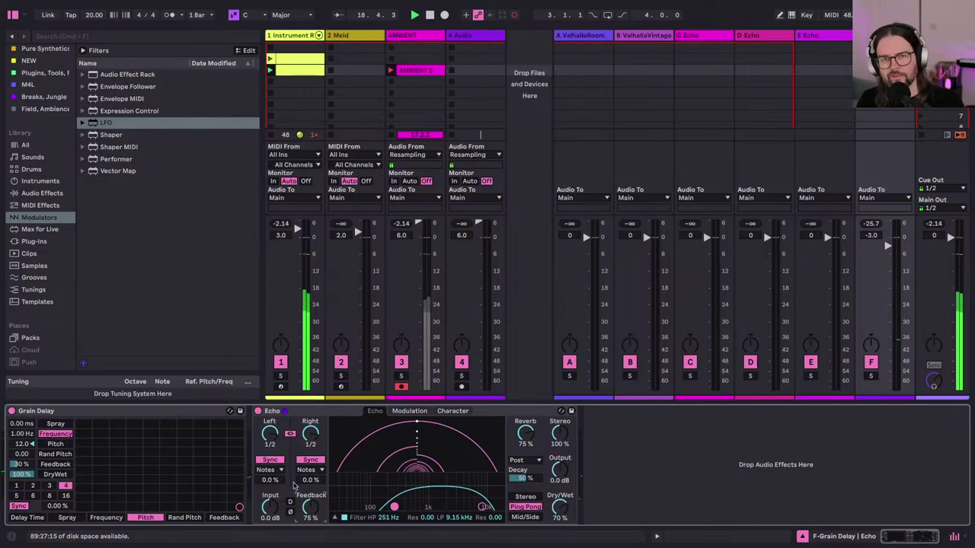
pyautogui.click(292, 36)
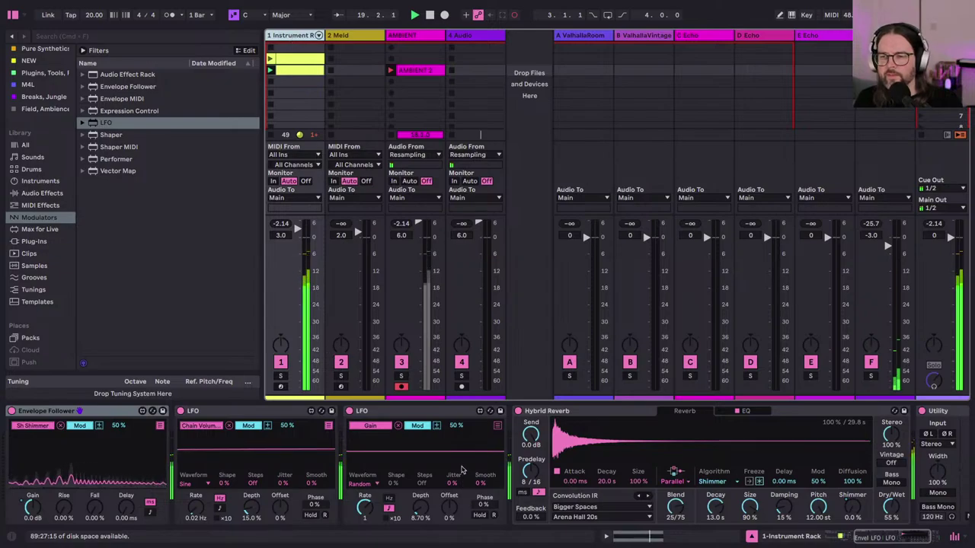
# Step: Show the full mapping lists of both LFOs and the Envelope Follower on the Instrument Rack track
pyautogui.hscroll(-5, 461, 470)
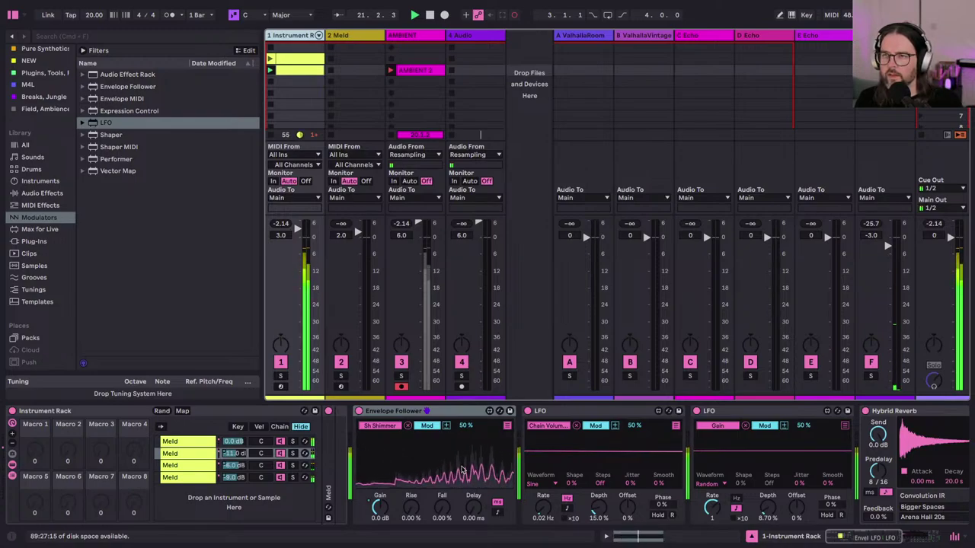
pyautogui.click(843, 427)
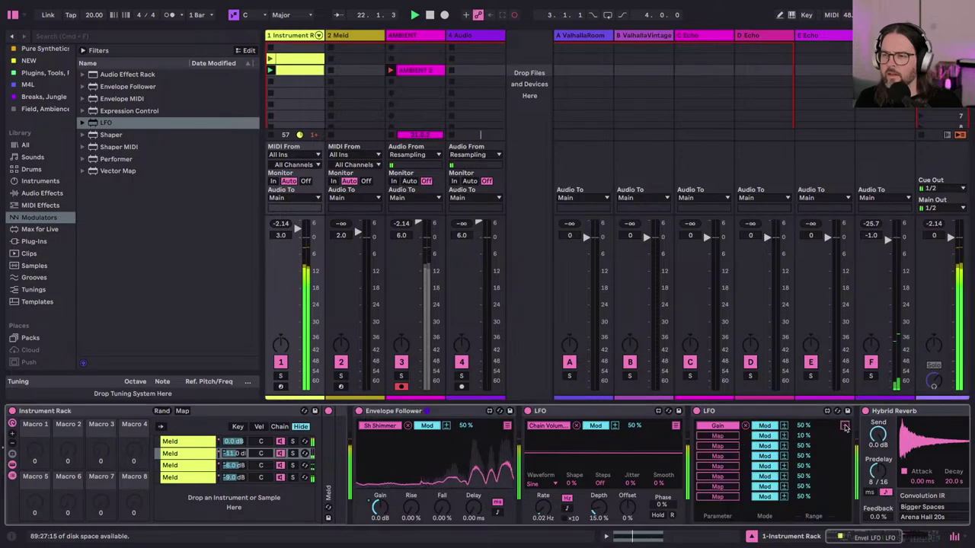
pyautogui.click(676, 426)
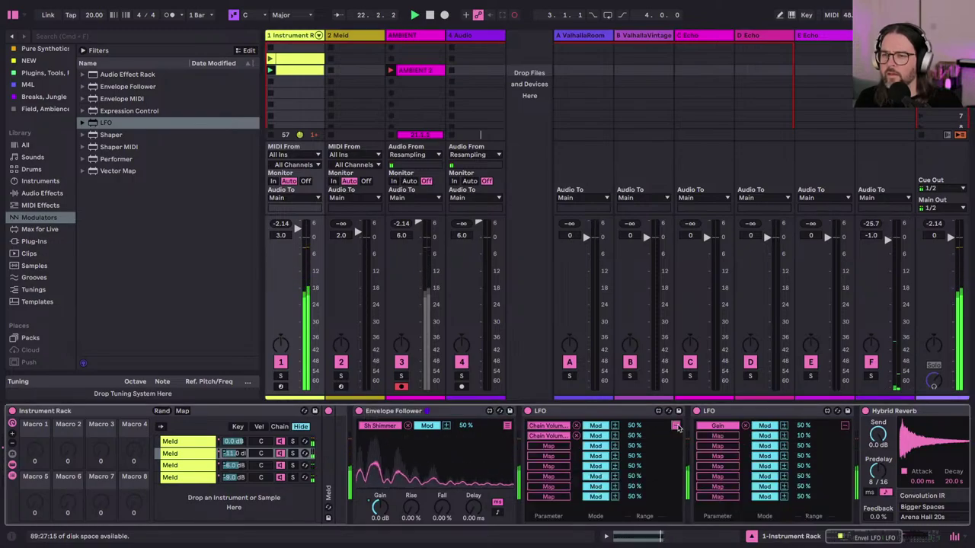
pyautogui.click(506, 426)
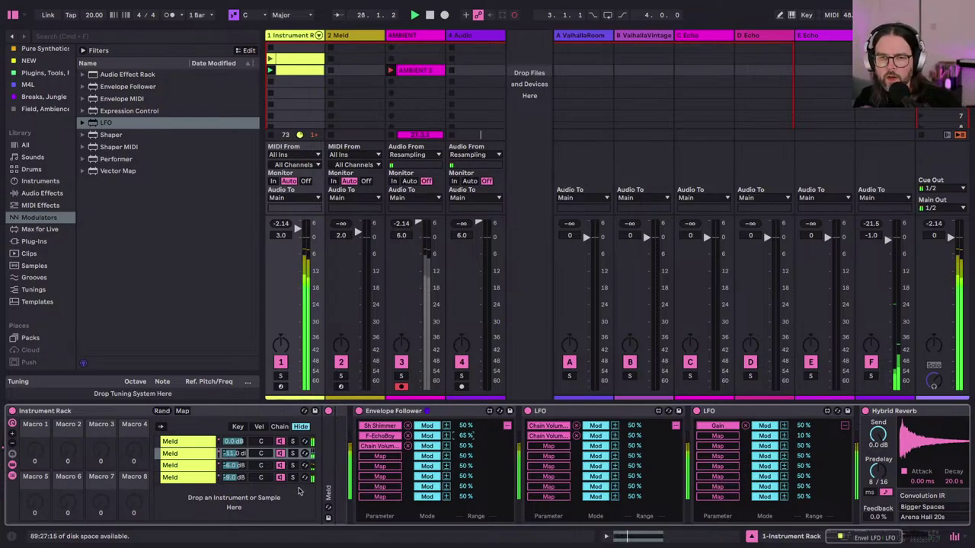
# Step: Select the first Meld chain, review the rack's device chain through to Utility, and collapse the Envelope Follower's mapping list
pyautogui.click(175, 442)
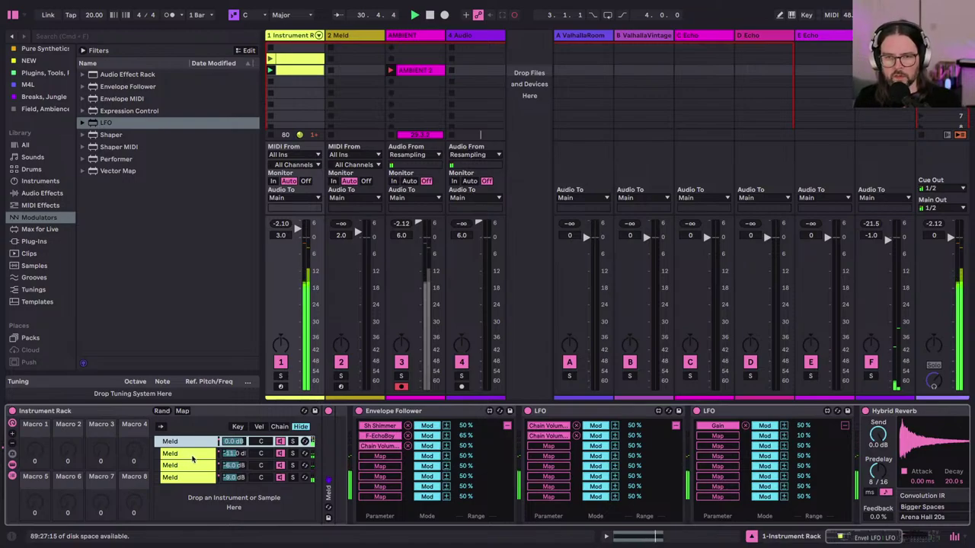
pyautogui.hscroll(2, 192, 458)
pyautogui.hscroll(8, 193, 458)
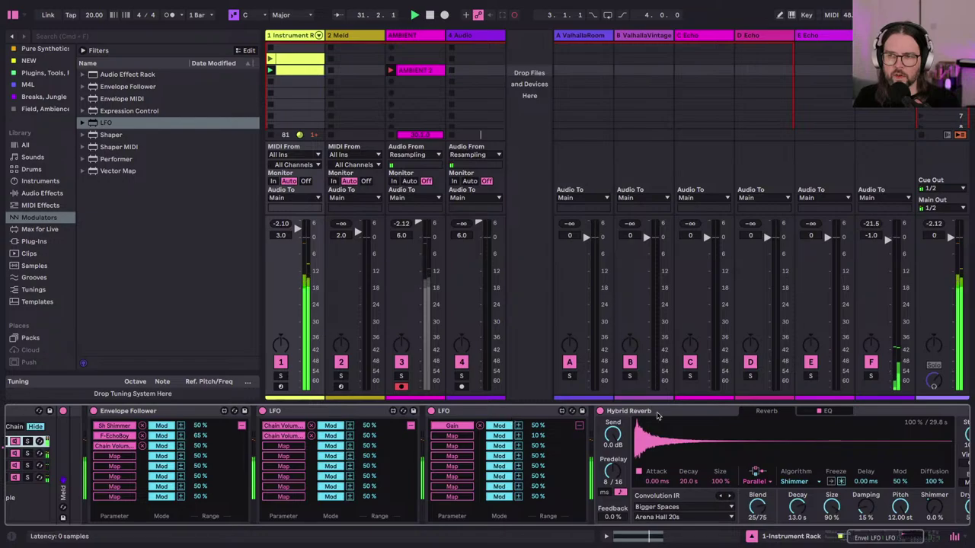
pyautogui.hscroll(7, 511, 427)
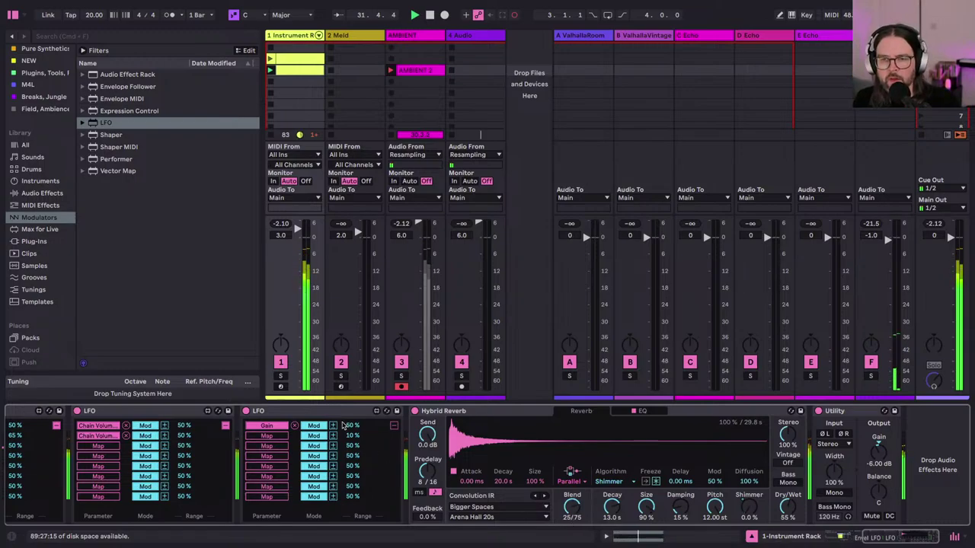
pyautogui.hscroll(-5, 308, 417)
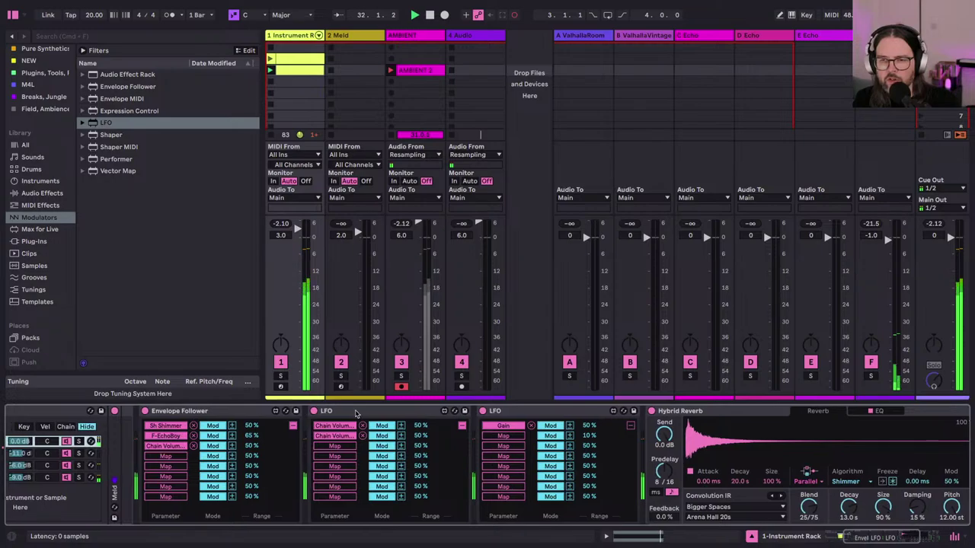
pyautogui.hscroll(-5, 309, 418)
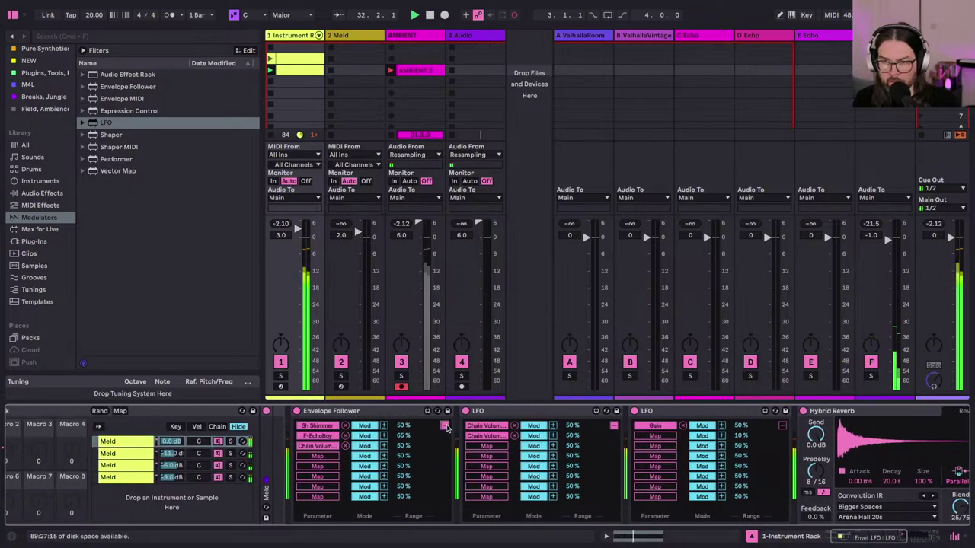
pyautogui.click(446, 427)
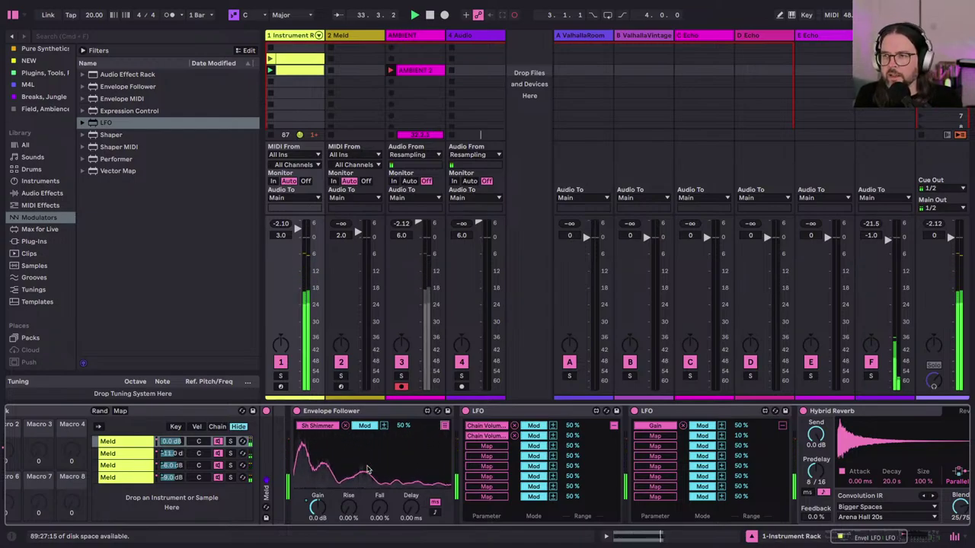
# Step: Raise the volume of return track F to 1.0 dB
pyautogui.click(873, 238)
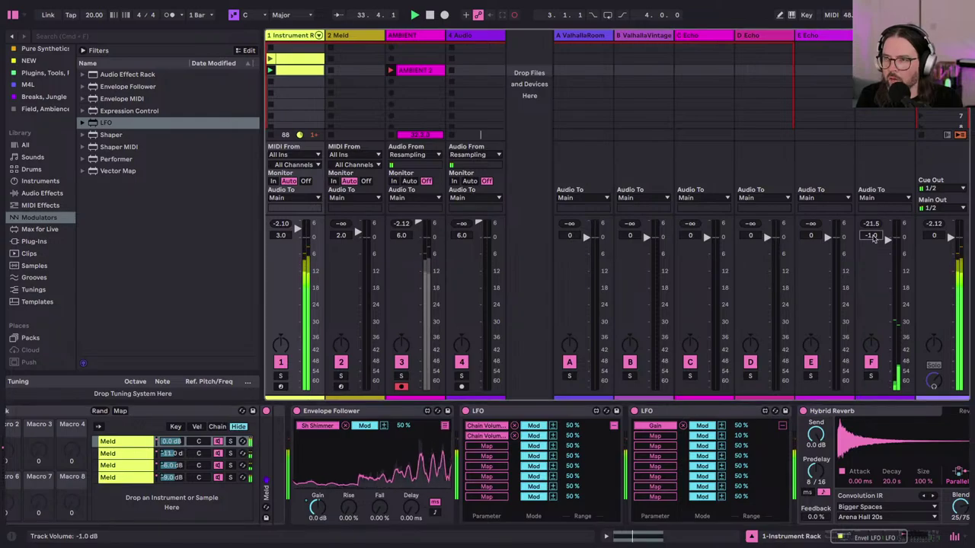
pyautogui.press('Up')
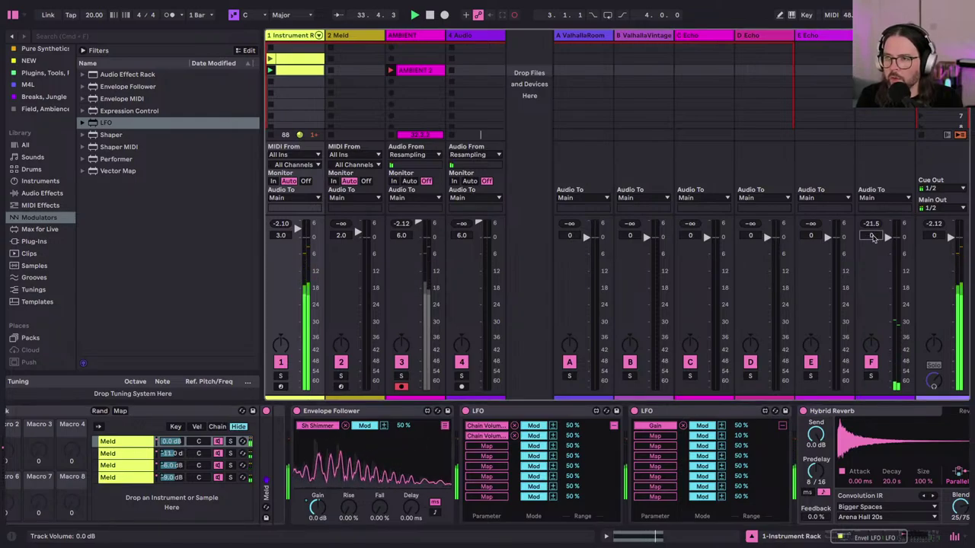
pyautogui.press('Up')
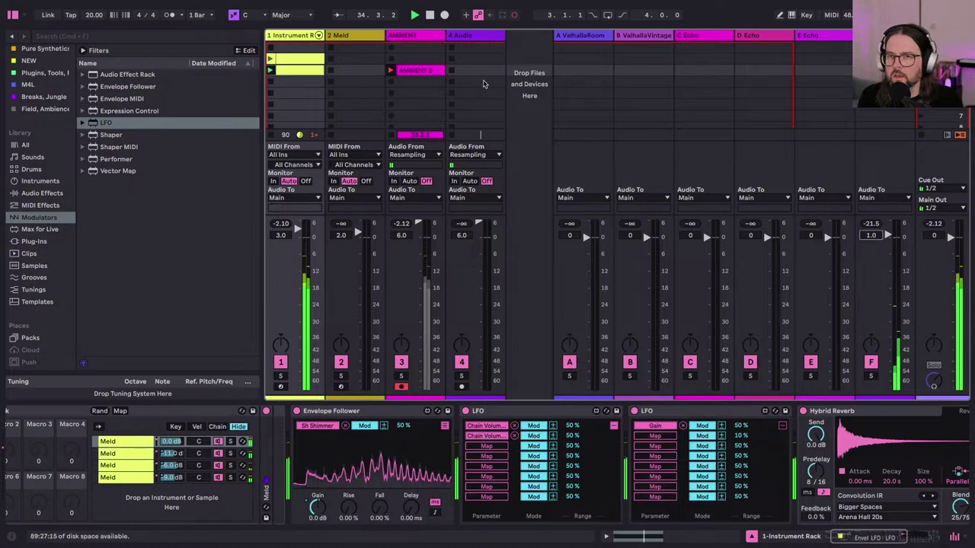
# Step: Inspect the waveform of the AMBIENT 2 clip and return to the Instrument Rack track's devices
pyautogui.doubleClick(415, 74)
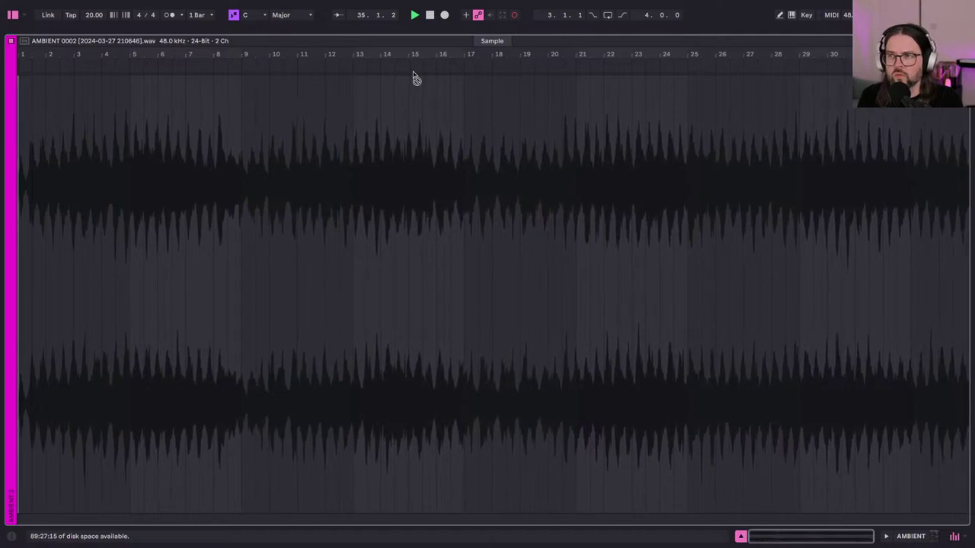
pyautogui.hotkey('shift', 'Tab')
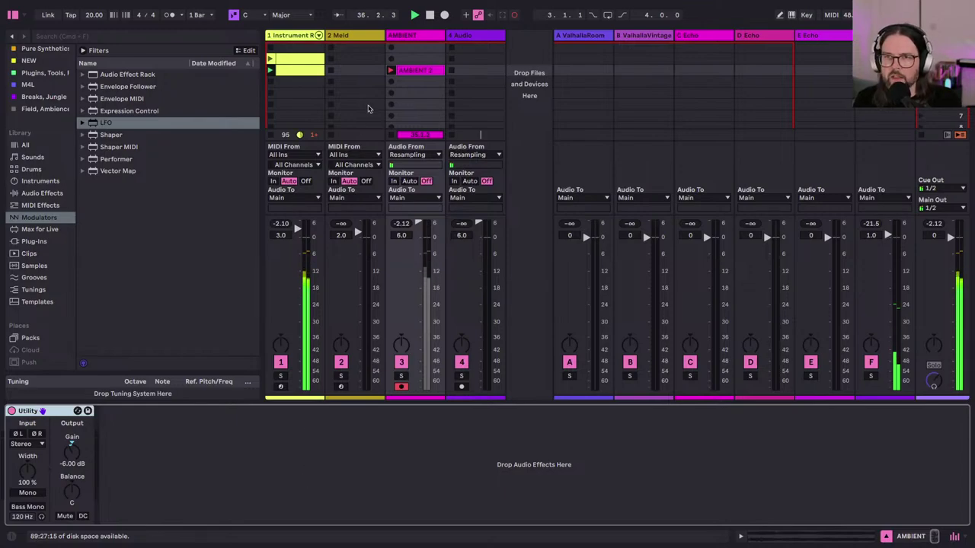
pyautogui.click(302, 34)
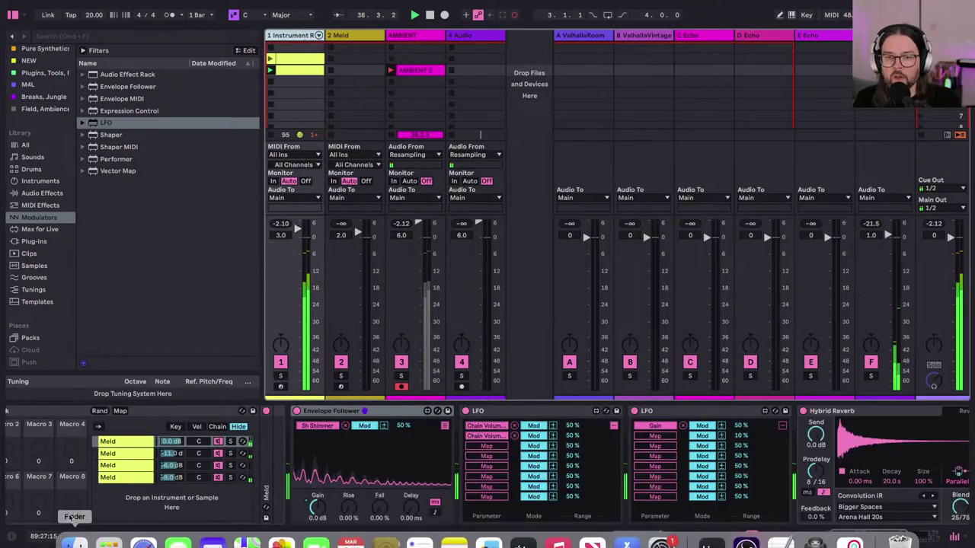
# Step: Unfold the Meld device in the rack's first chain and show its expanded modulation matrix
pyautogui.doubleClick(115, 445)
pyautogui.doubleClick(114, 442)
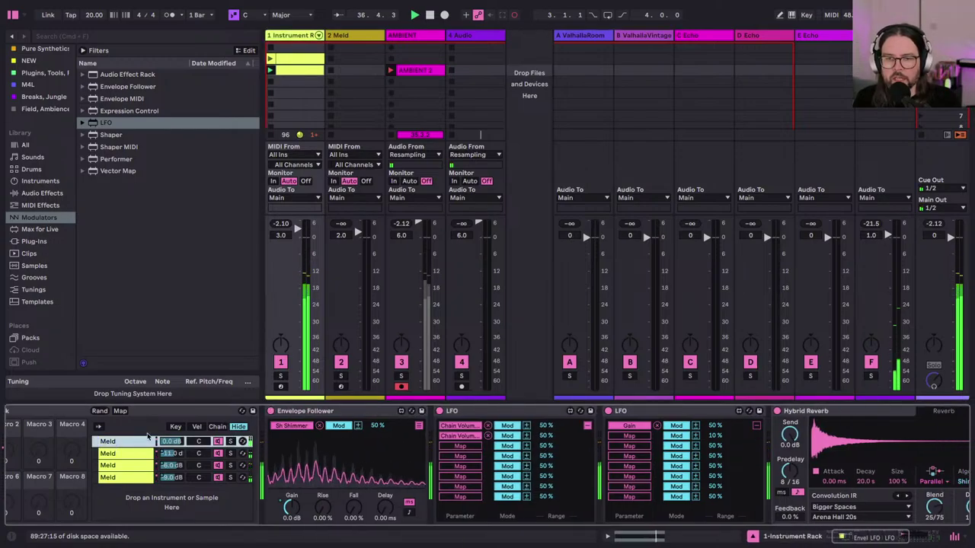
pyautogui.doubleClick(130, 441)
pyautogui.doubleClick(266, 447)
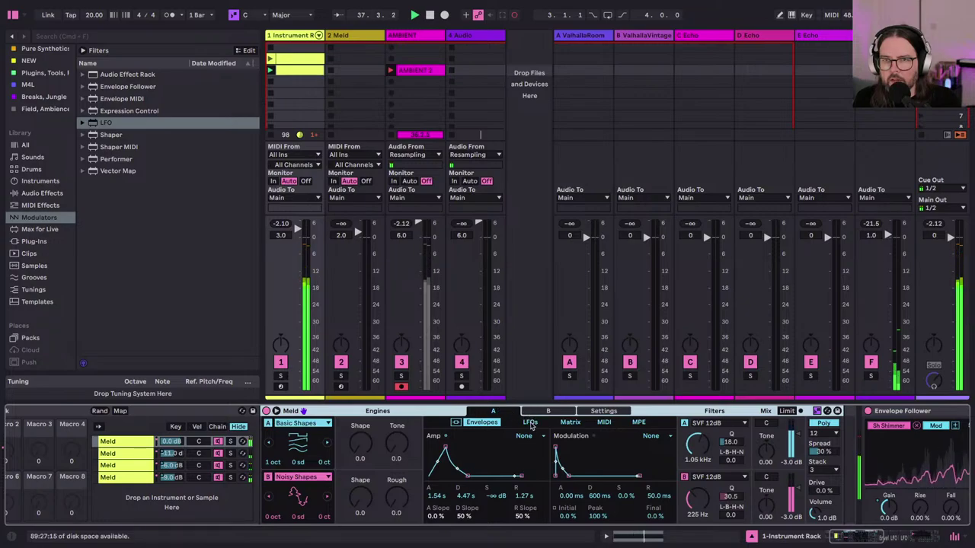
pyautogui.doubleClick(298, 73)
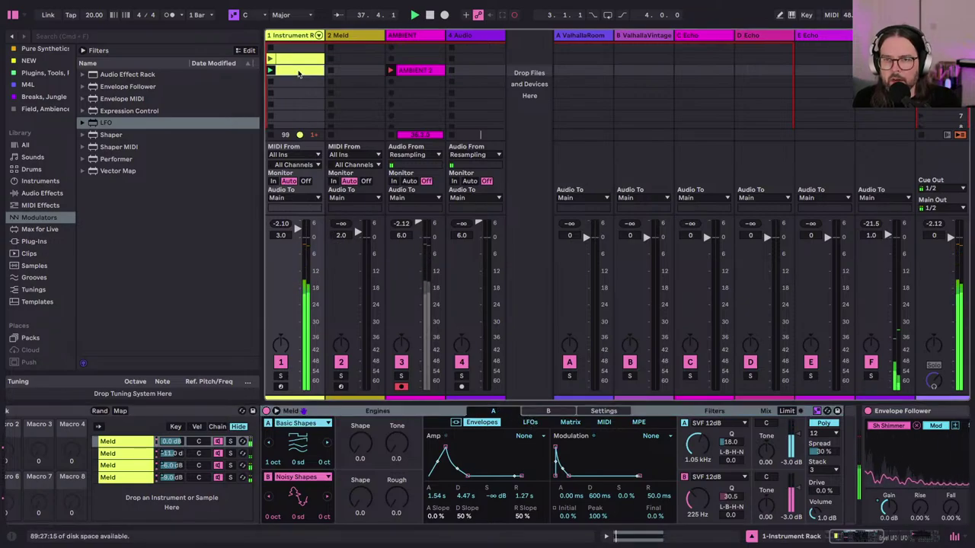
pyautogui.hotkey('shift', 'Tab')
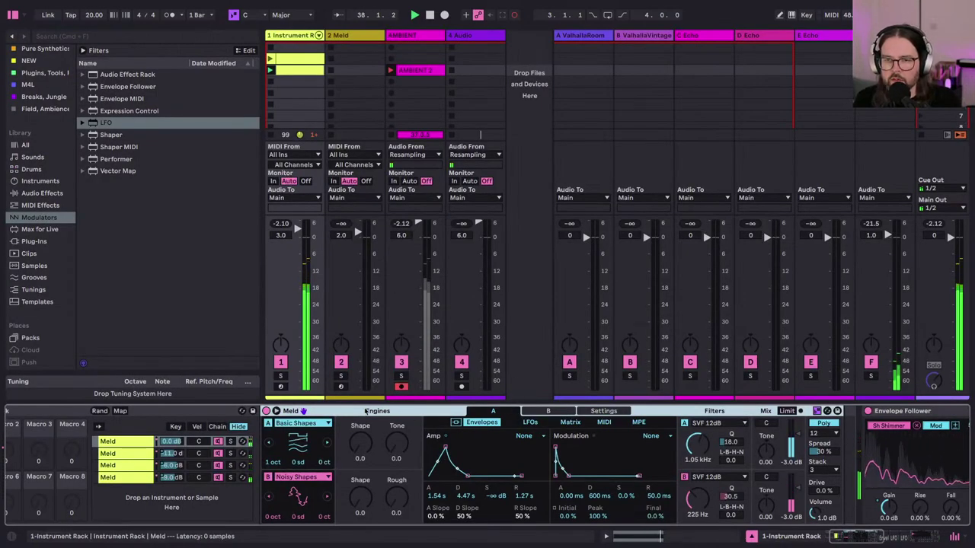
pyautogui.click(276, 411)
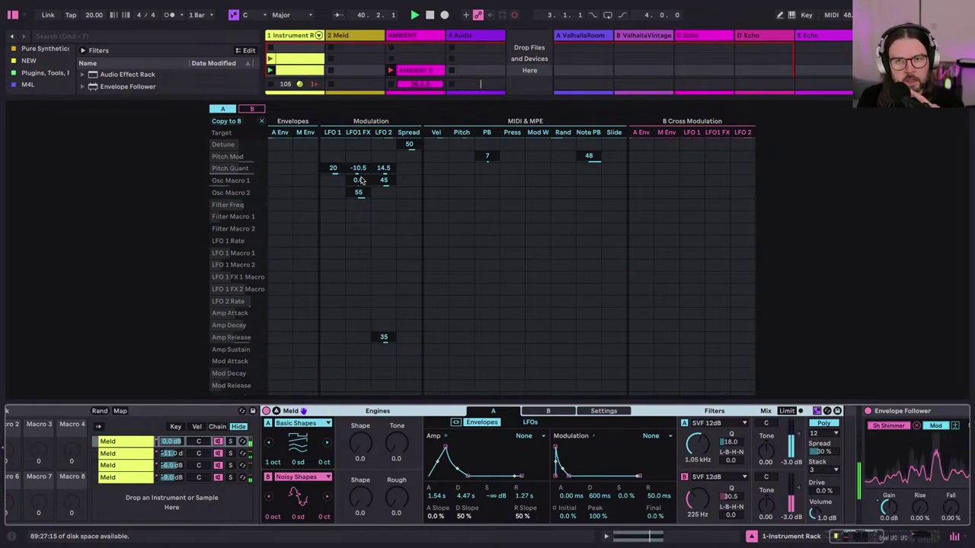
# Step: Inspect the Meld devices in the rack's second, third and fourth chains, unfolding each one
pyautogui.click(113, 454)
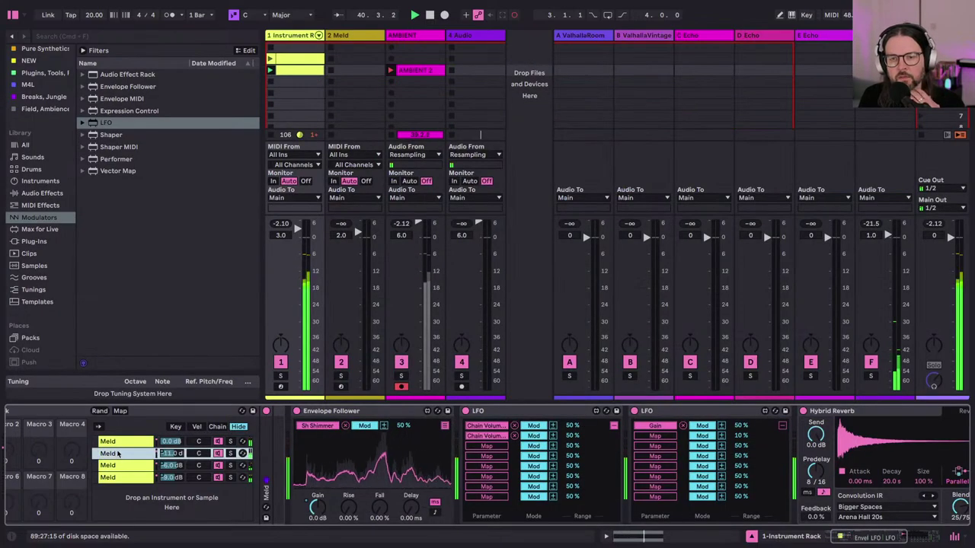
pyautogui.doubleClick(266, 446)
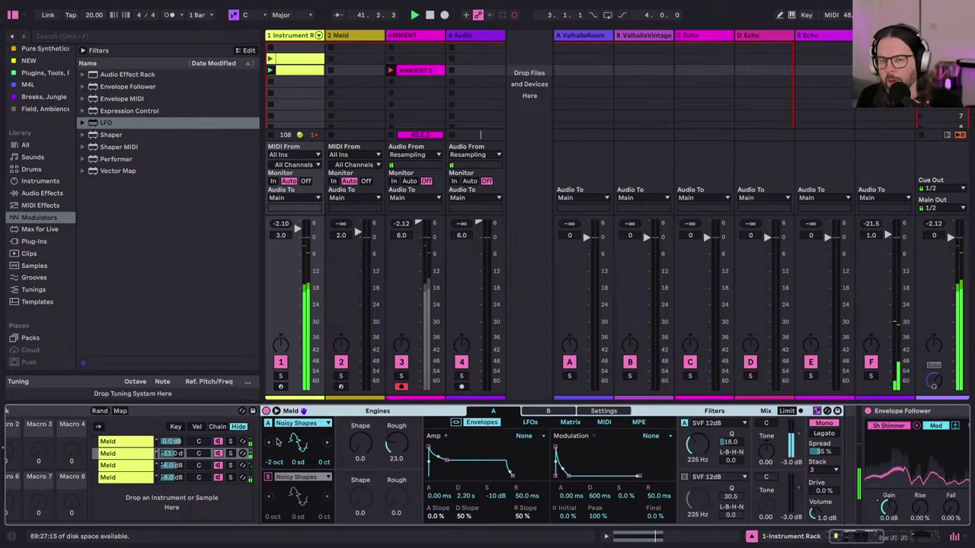
pyautogui.click(119, 468)
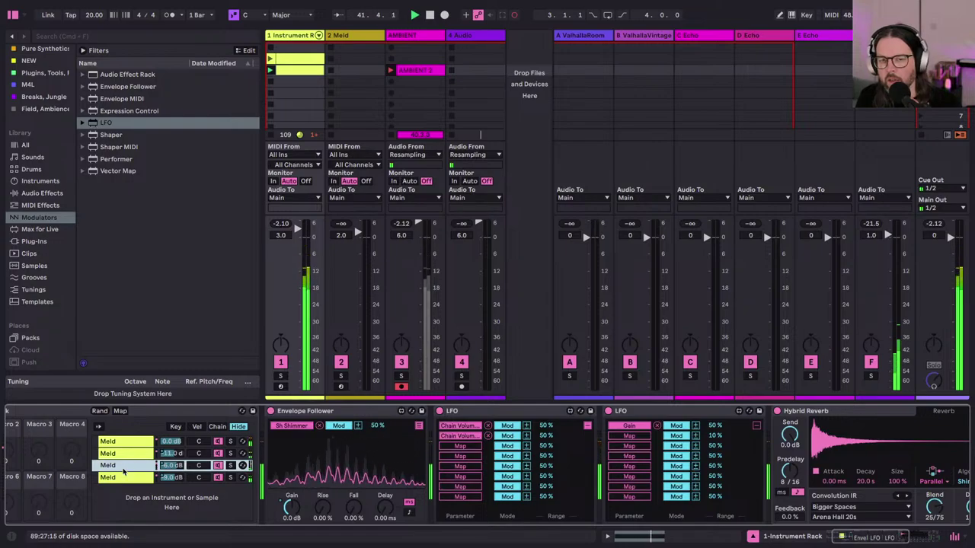
pyautogui.hscroll(-10, 265, 442)
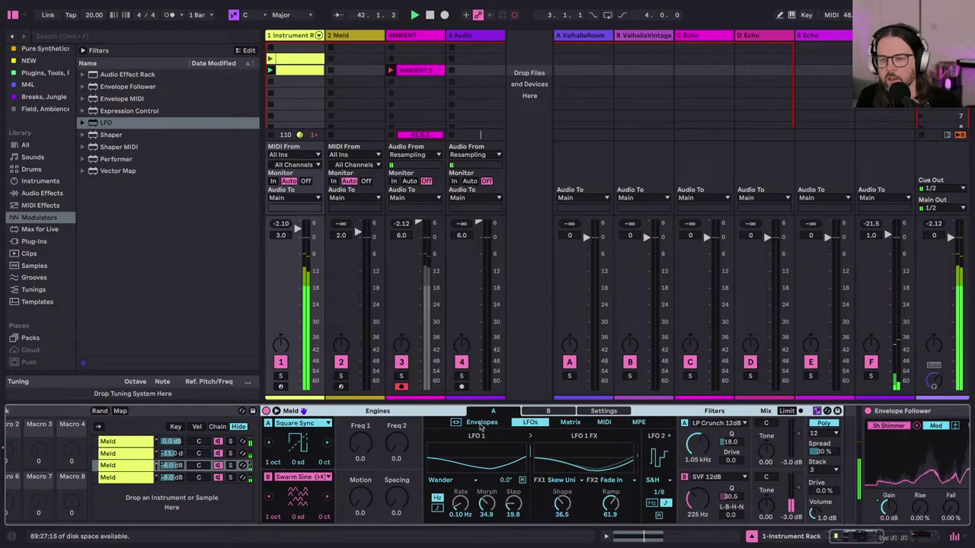
pyautogui.click(126, 478)
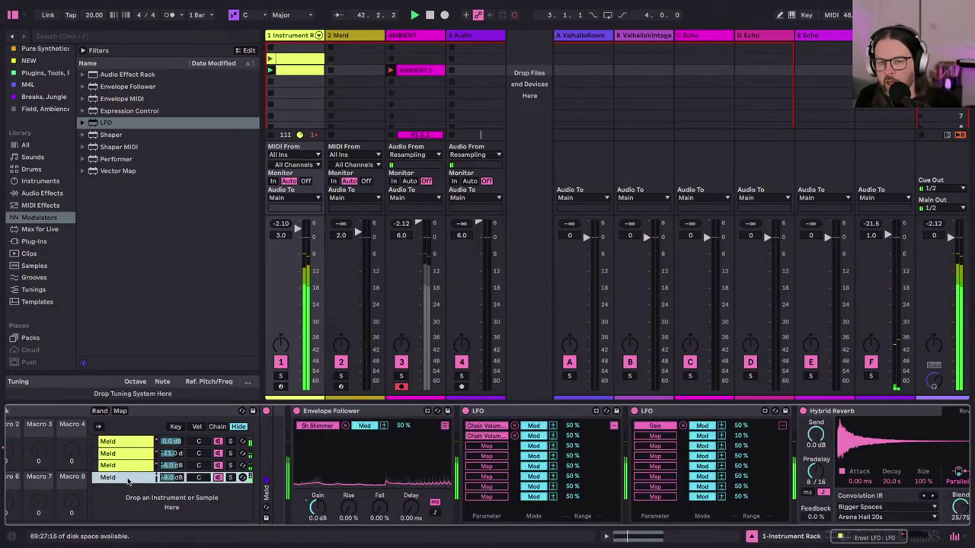
pyautogui.doubleClick(270, 447)
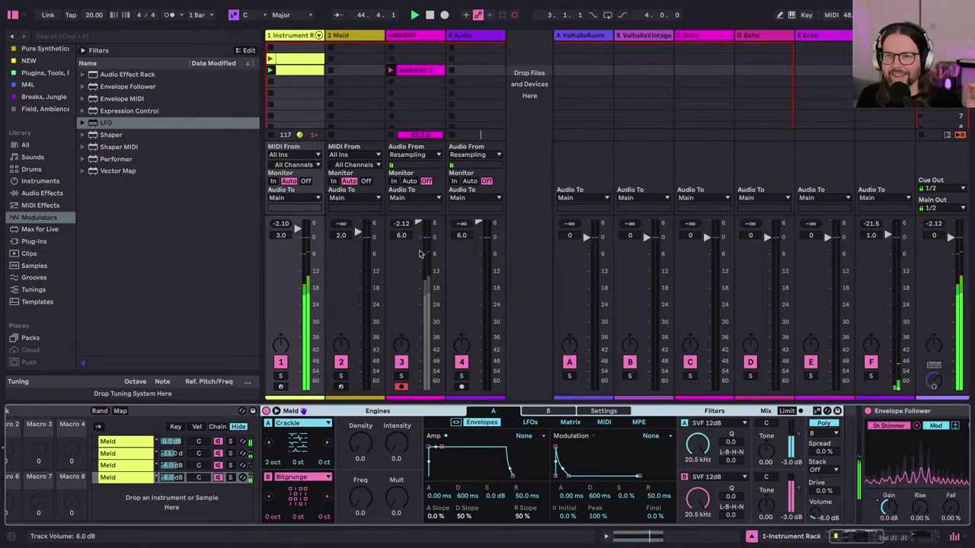
# Step: Hide the return tracks, and toggle the Instrument Rack's chain list and chain devices off and back on
pyautogui.press('super+alt+r')
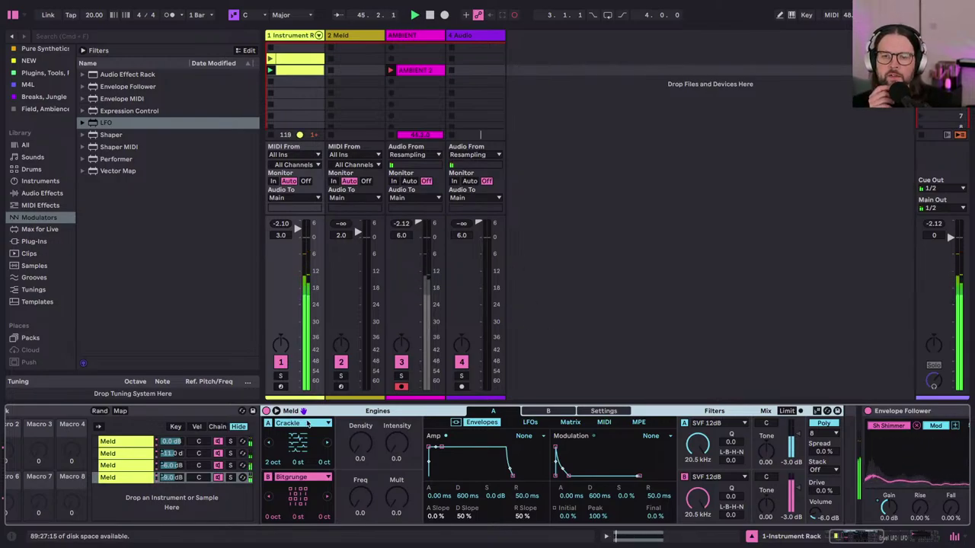
pyautogui.hscroll(-2, 107, 499)
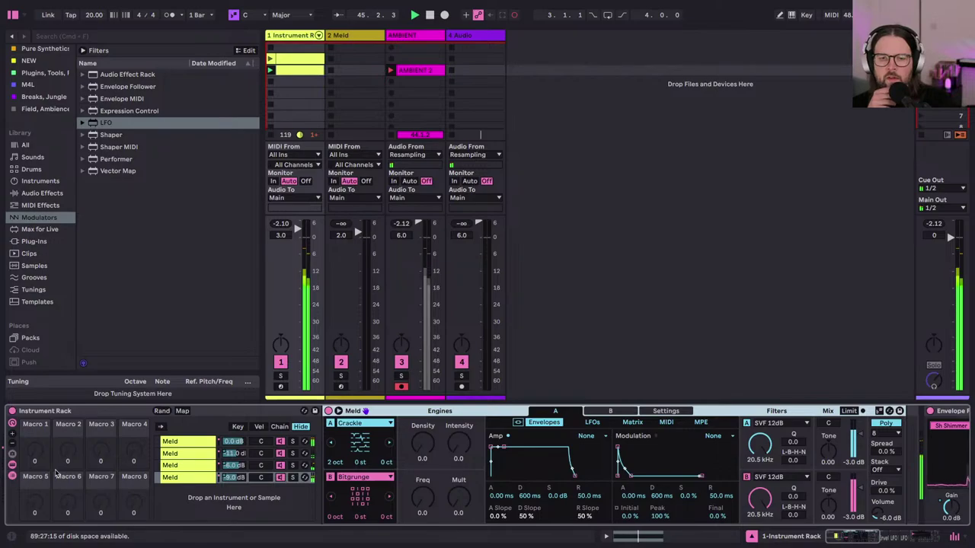
pyautogui.click(12, 466)
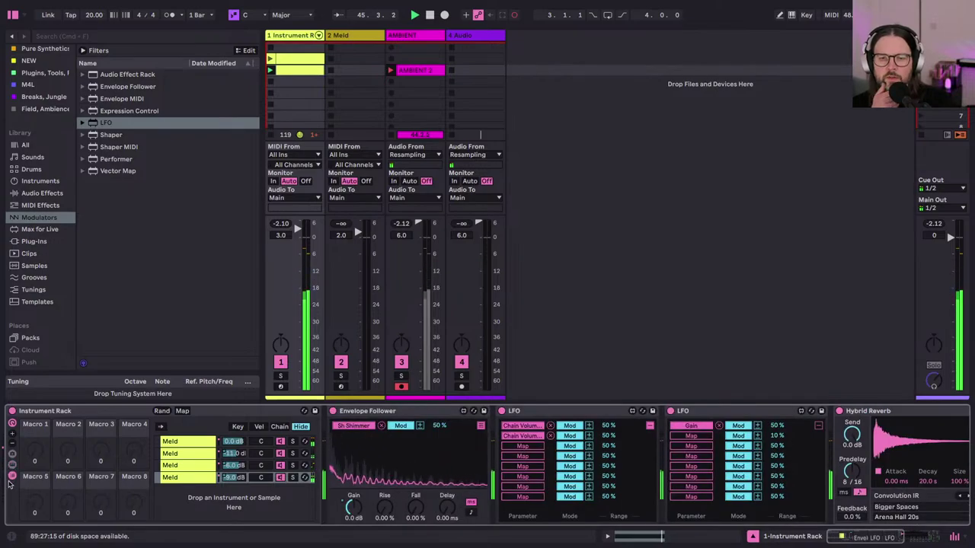
pyautogui.click(13, 474)
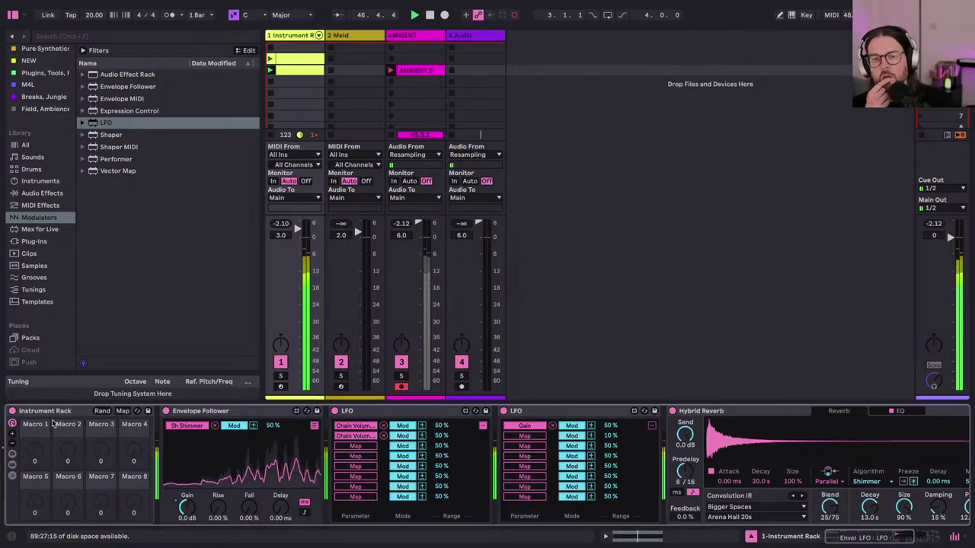
pyautogui.click(12, 465)
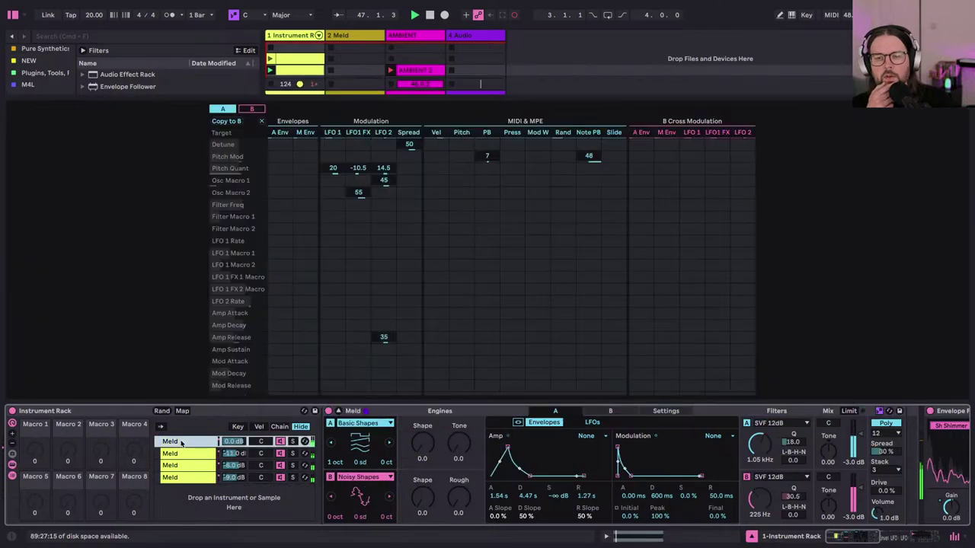
# Step: In the first chain's Meld matrix, set the LFO 2 modulation of Pitch Quant to 18.5
pyautogui.click(181, 444)
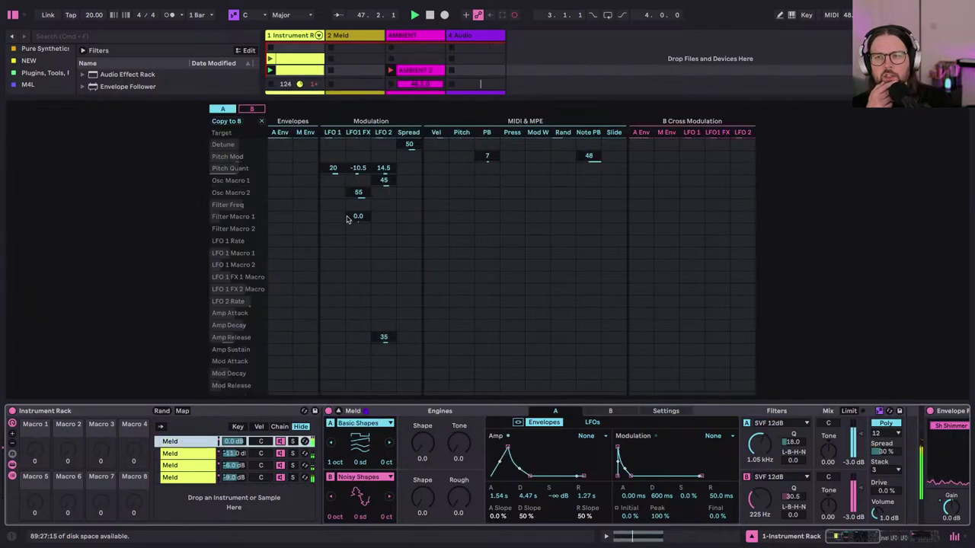
pyautogui.click(384, 168)
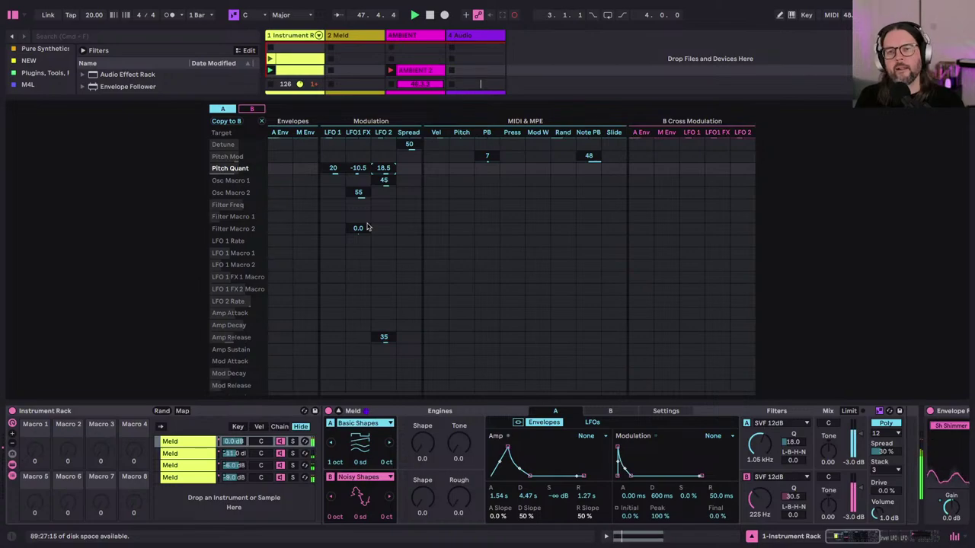
# Step: Inspect the expanded modulation matrices of the third chain's Meld, including engine B, and the fourth chain's Meld
pyautogui.click(184, 463)
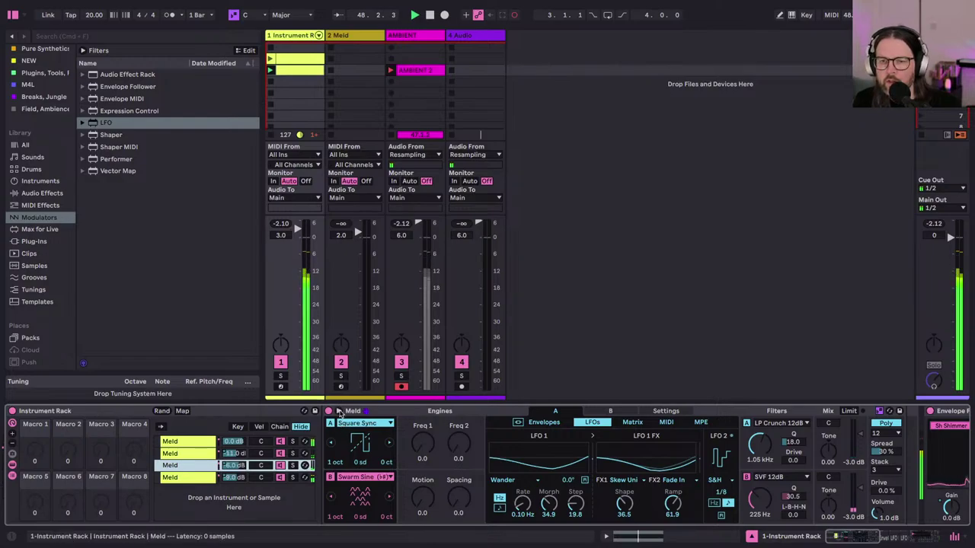
pyautogui.click(340, 411)
pyautogui.click(253, 109)
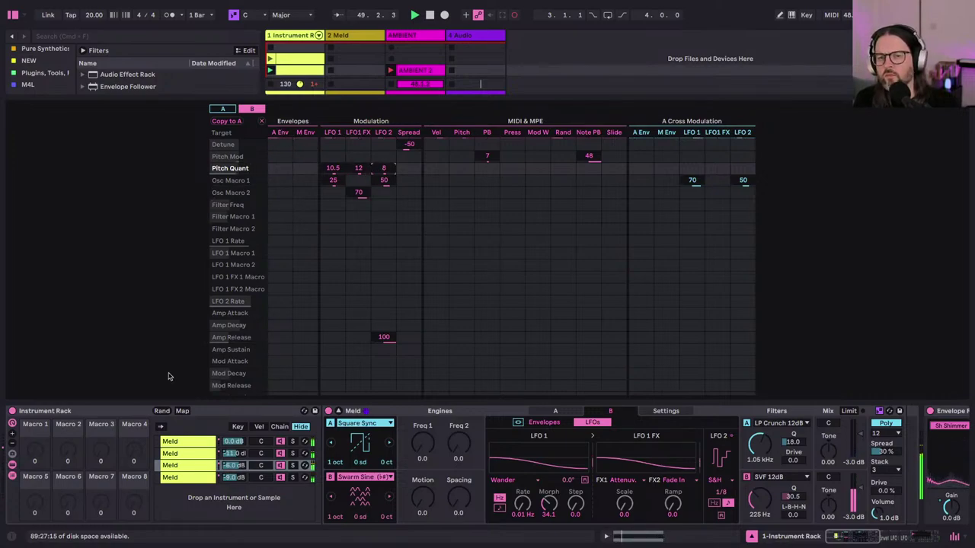
pyautogui.click(172, 477)
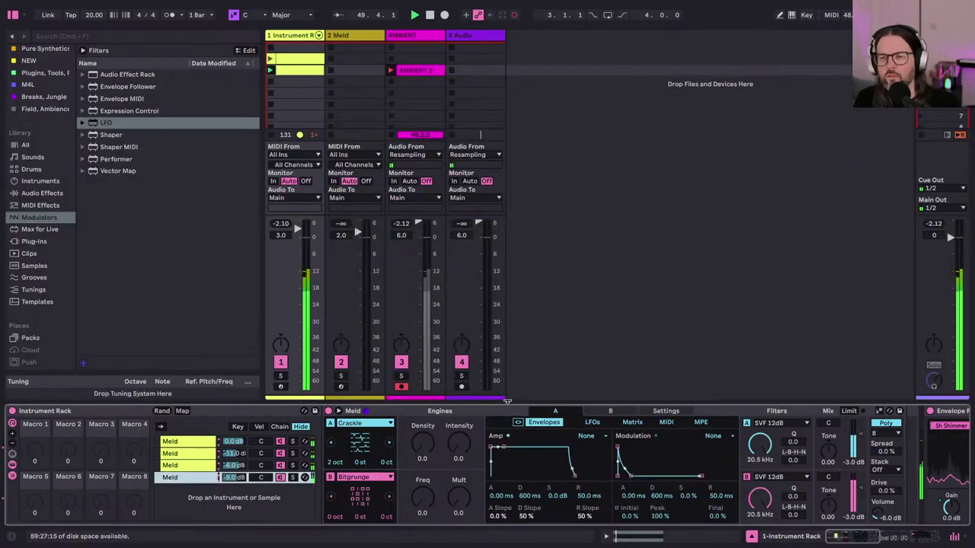
pyautogui.click(339, 411)
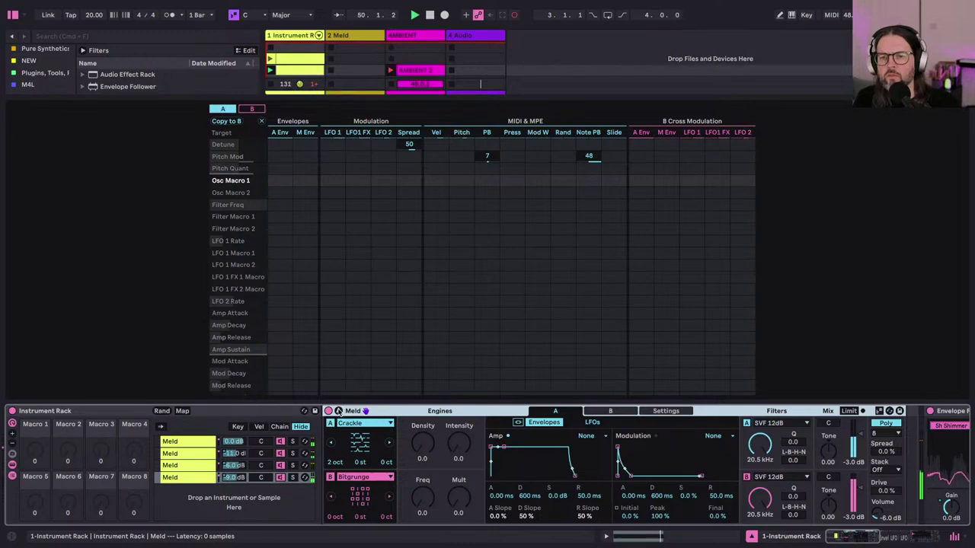
pyautogui.click(339, 411)
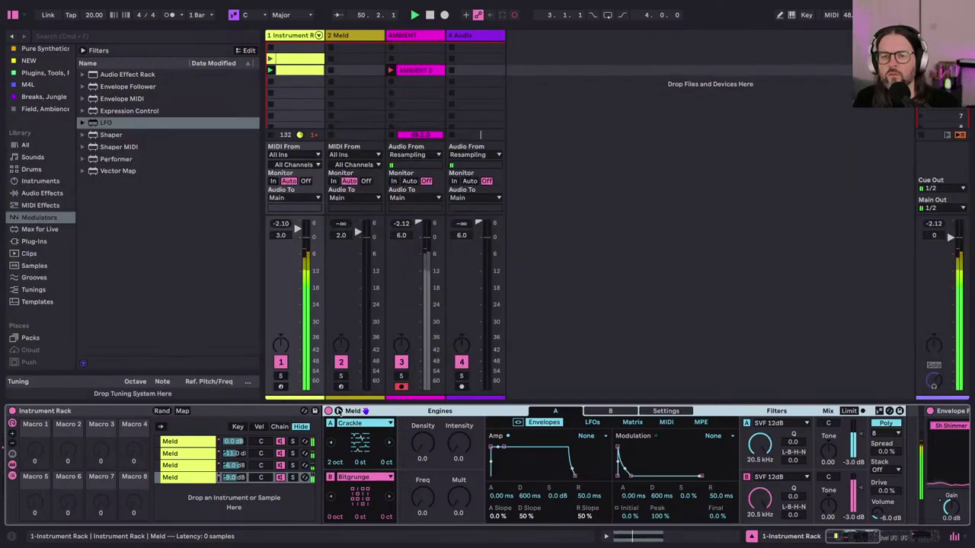
# Step: In the first chain's Meld matrix, set Pitch Quant modulation to -6.5 from LFO 1 FX and 16 from LFO 1, then collapse the matrix
pyautogui.click(192, 441)
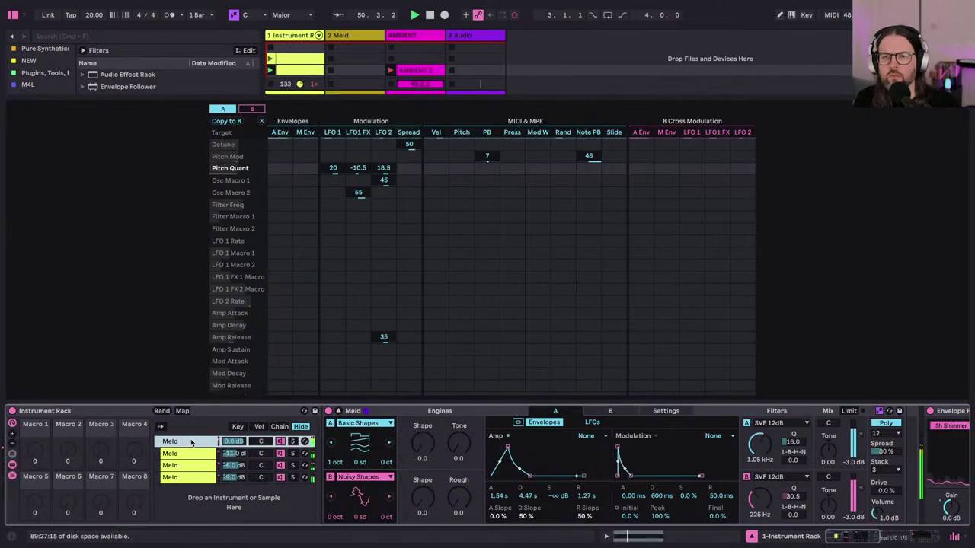
pyautogui.click(358, 169)
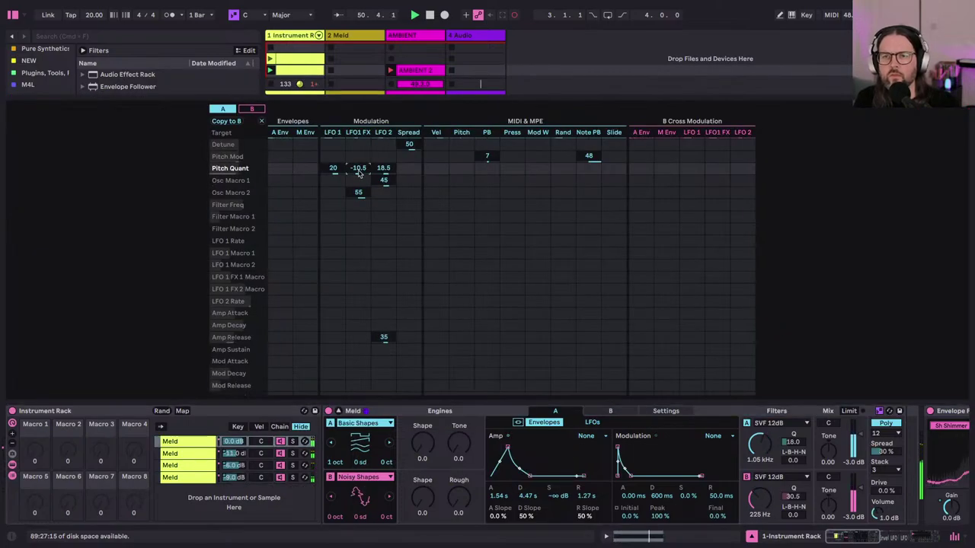
pyautogui.moveTo(359, 173); pyautogui.dragTo(359, 169)
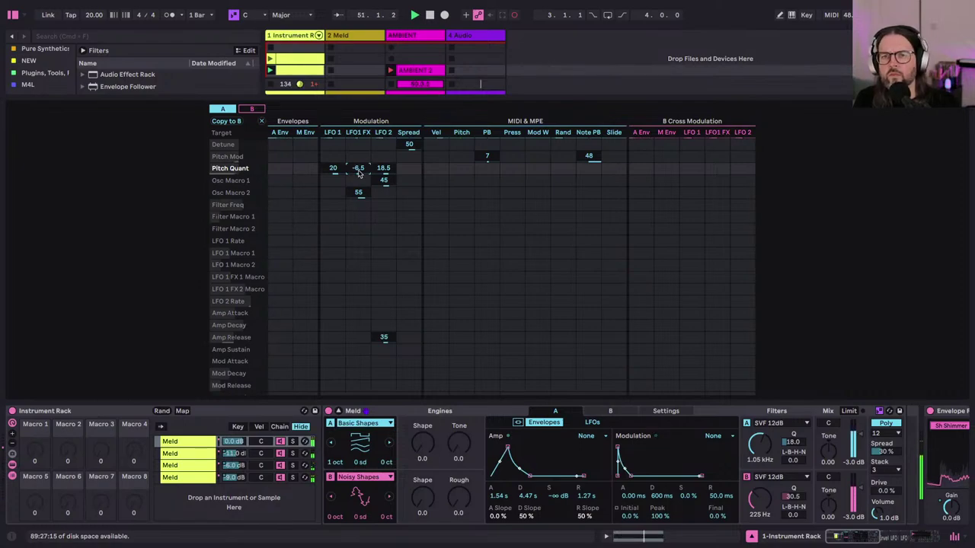
pyautogui.scroll(3, 333, 168)
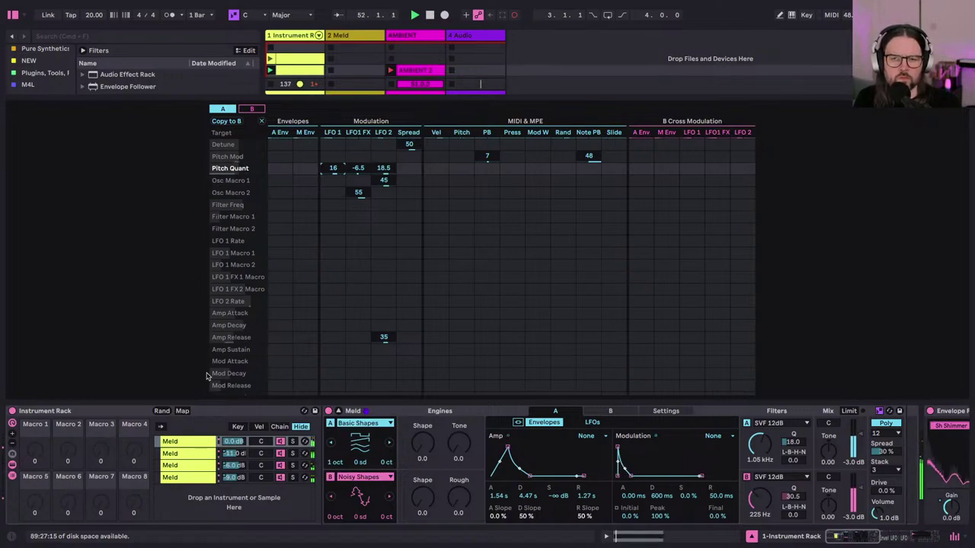
pyautogui.click(339, 411)
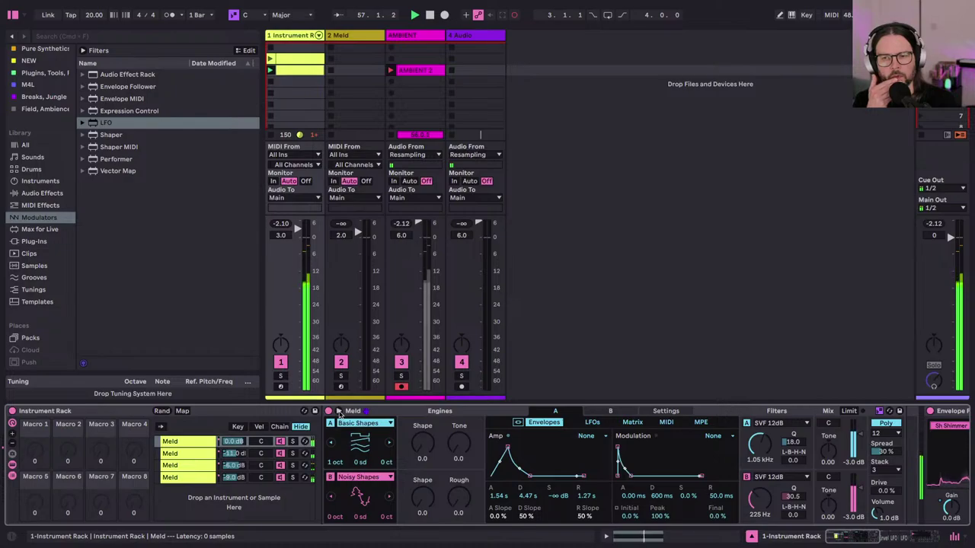
# Step: Review the track's device chain from the Meld through the Envelope Follower, both LFOs, Hybrid Reverb and Utility
pyautogui.hscroll(5, 492, 477)
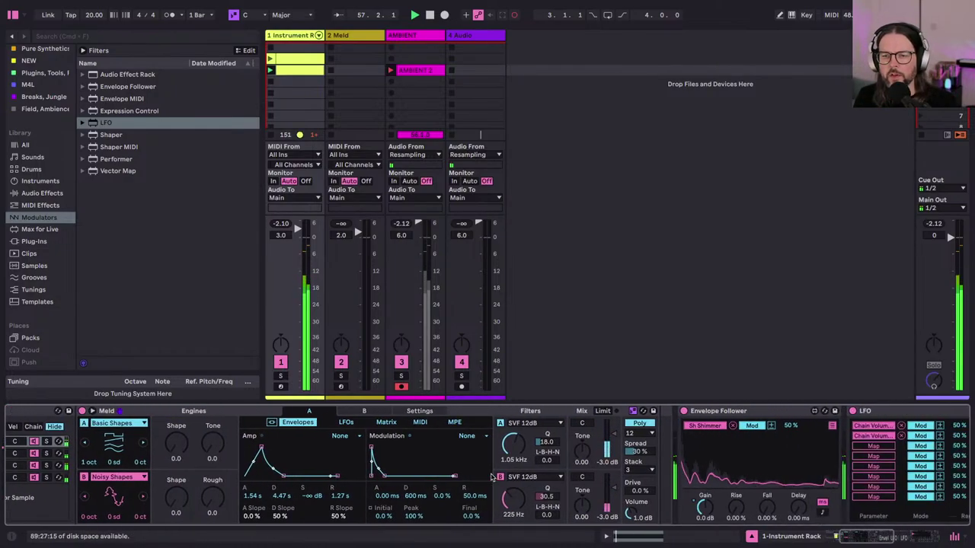
pyautogui.hscroll(-3, 493, 477)
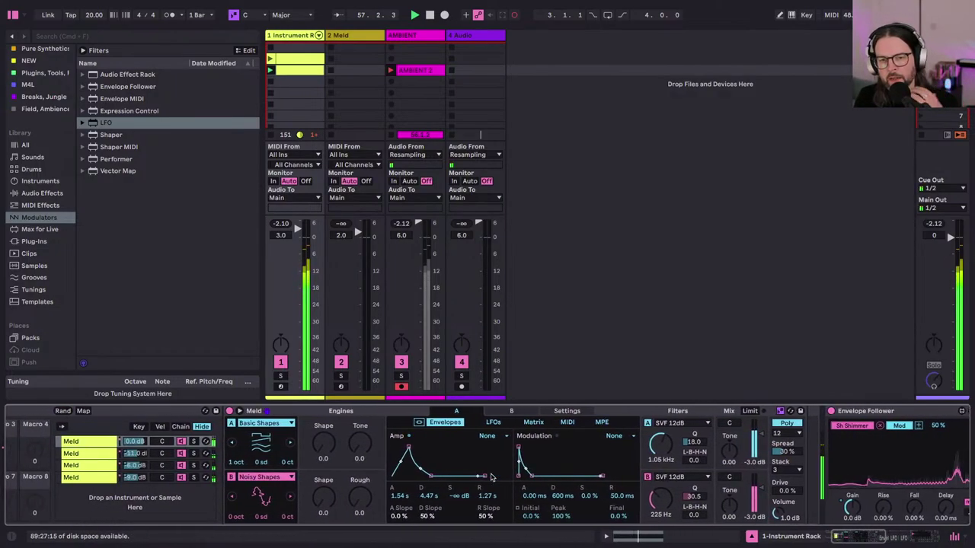
pyautogui.hscroll(3, 491, 477)
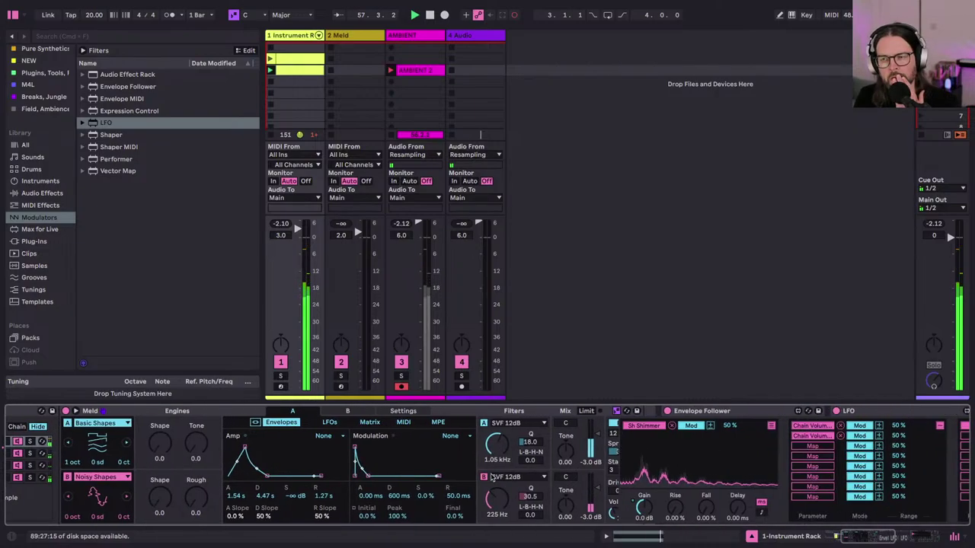
pyautogui.hscroll(13, 492, 478)
pyautogui.hscroll(-9, 492, 477)
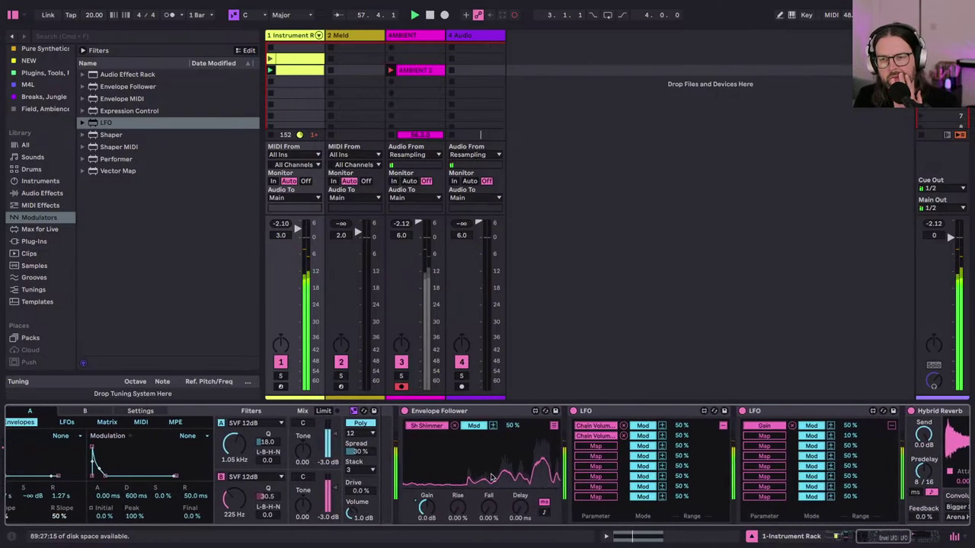
pyautogui.hscroll(-1, 492, 478)
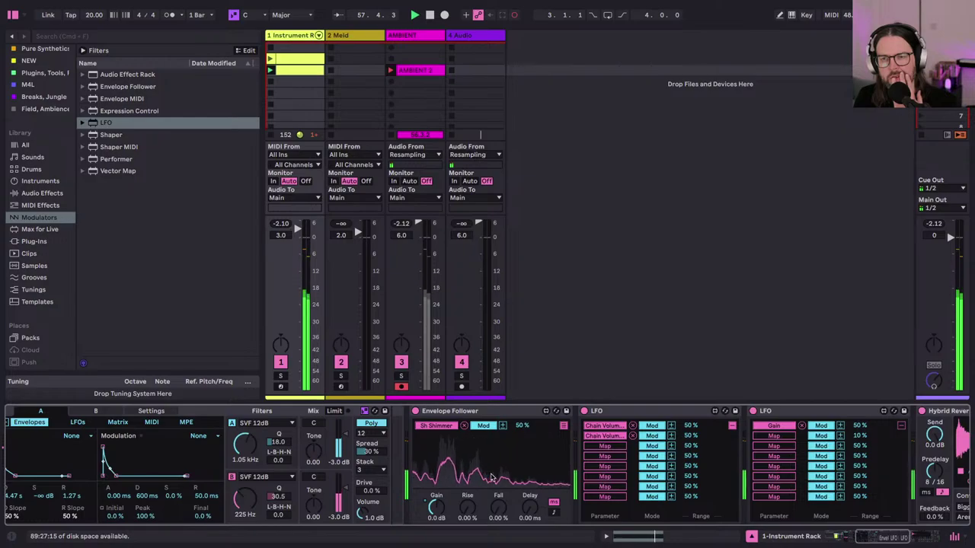
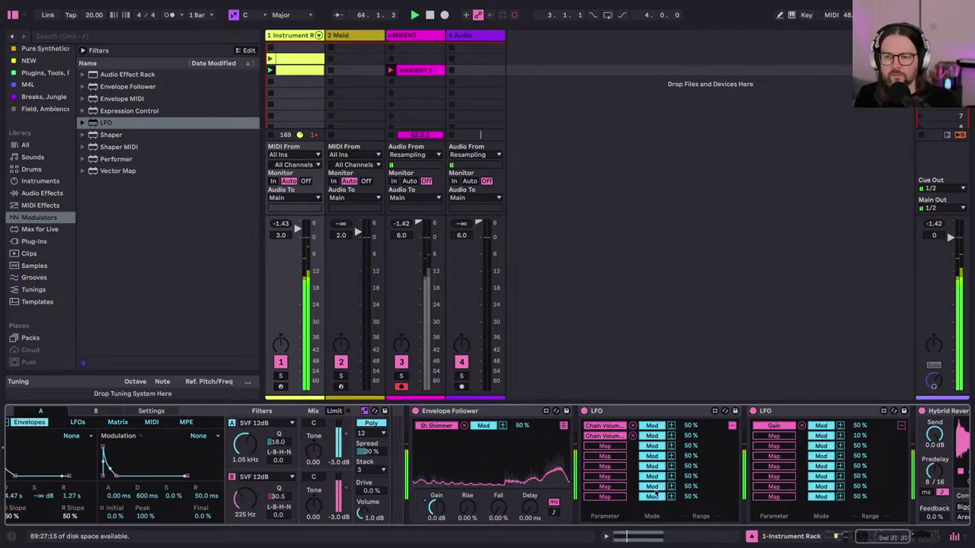
pyautogui.hscroll(5, 656, 493)
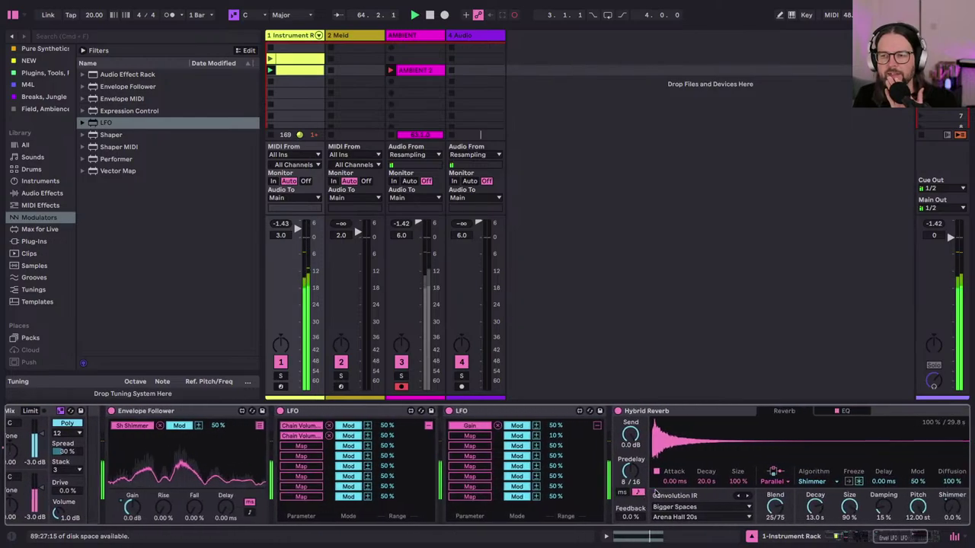
pyautogui.hscroll(5, 656, 493)
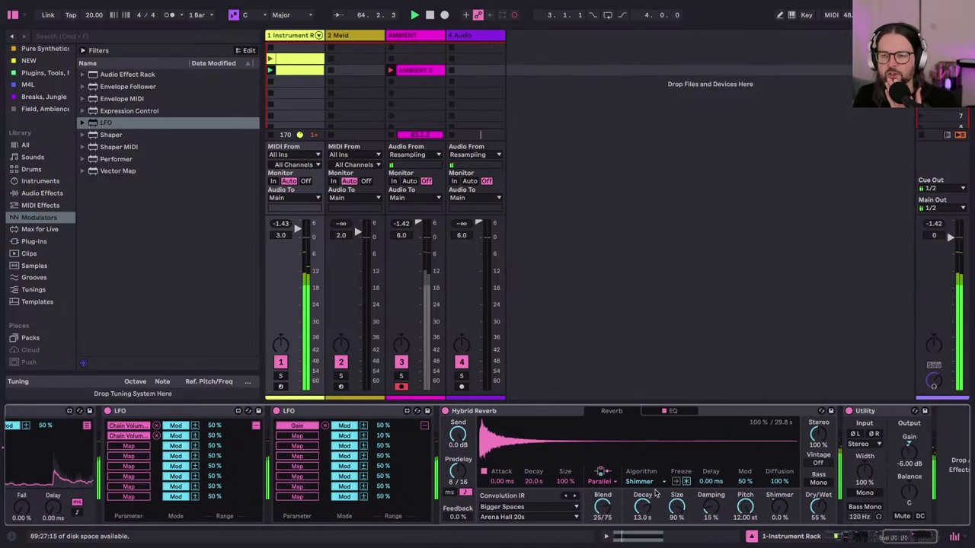
pyautogui.hscroll(-15, 656, 493)
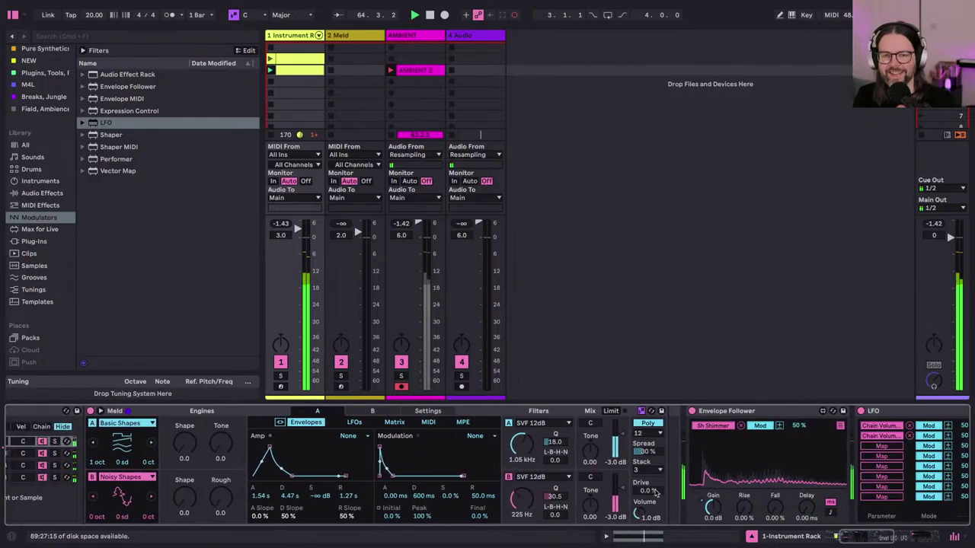
pyautogui.hscroll(-5, 654, 491)
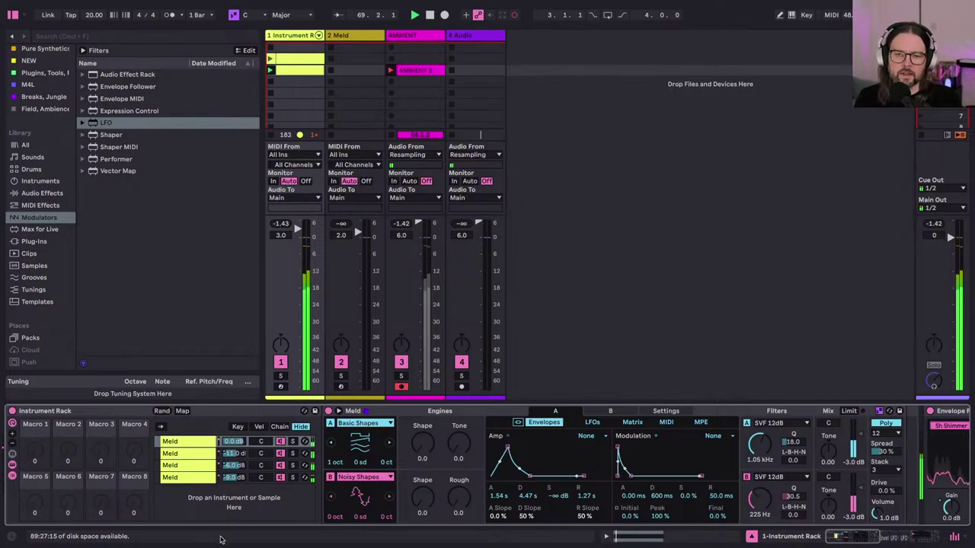
# Step: Examine the second chain's Meld, covering its LFOs, envelopes and expanded modulation matrix
pyautogui.click(191, 455)
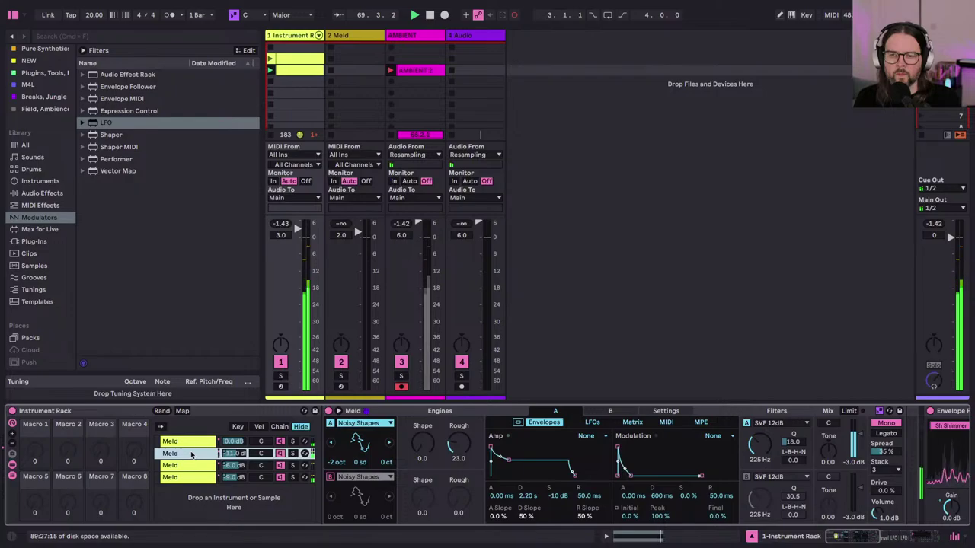
pyautogui.click(426, 447)
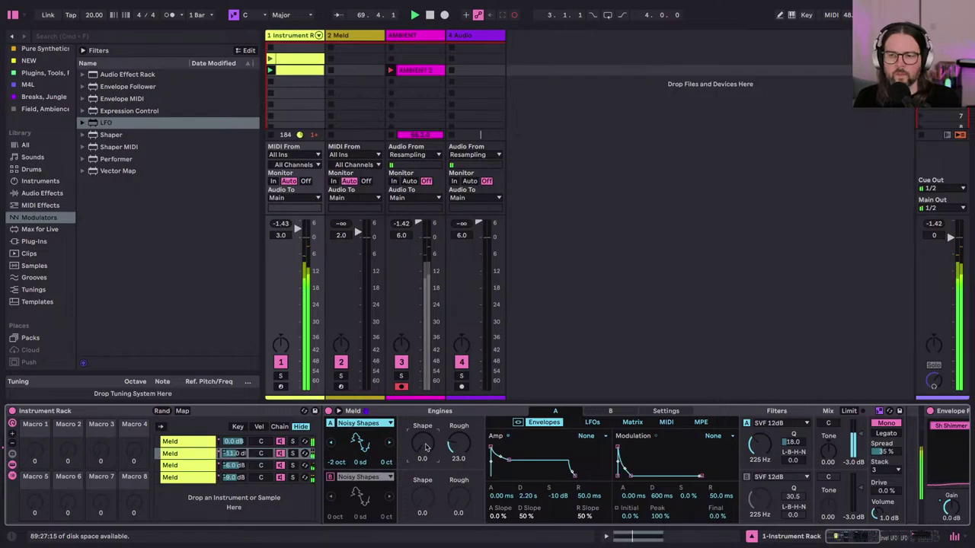
pyautogui.click(593, 423)
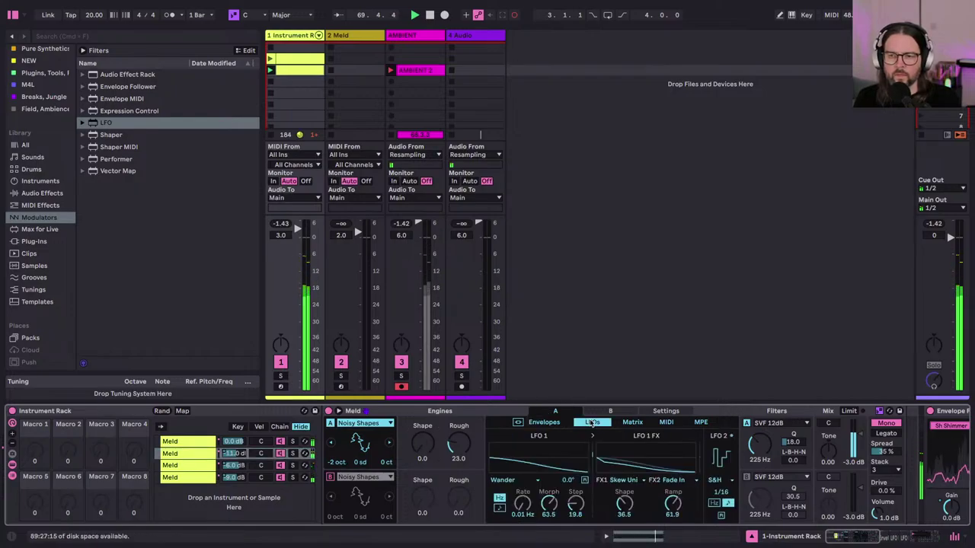
pyautogui.click(542, 424)
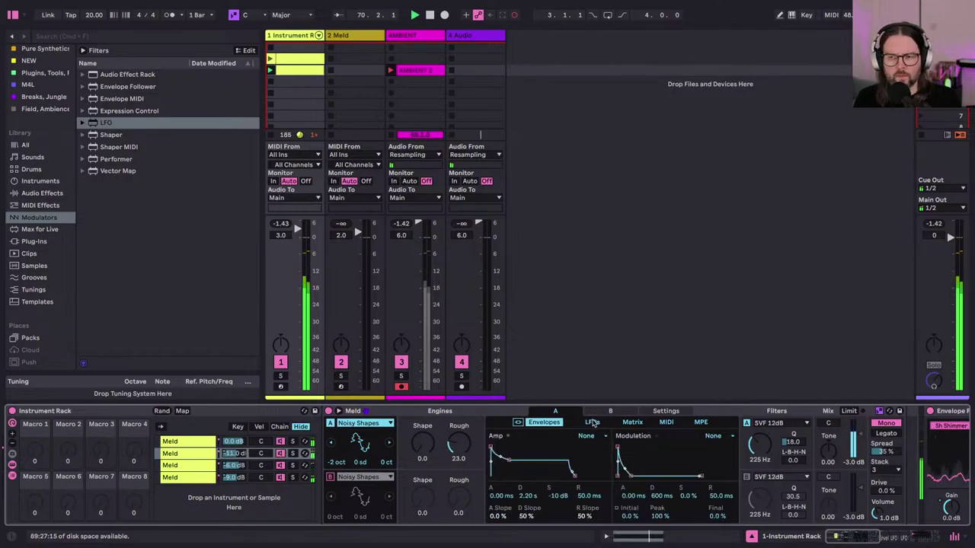
pyautogui.click(340, 412)
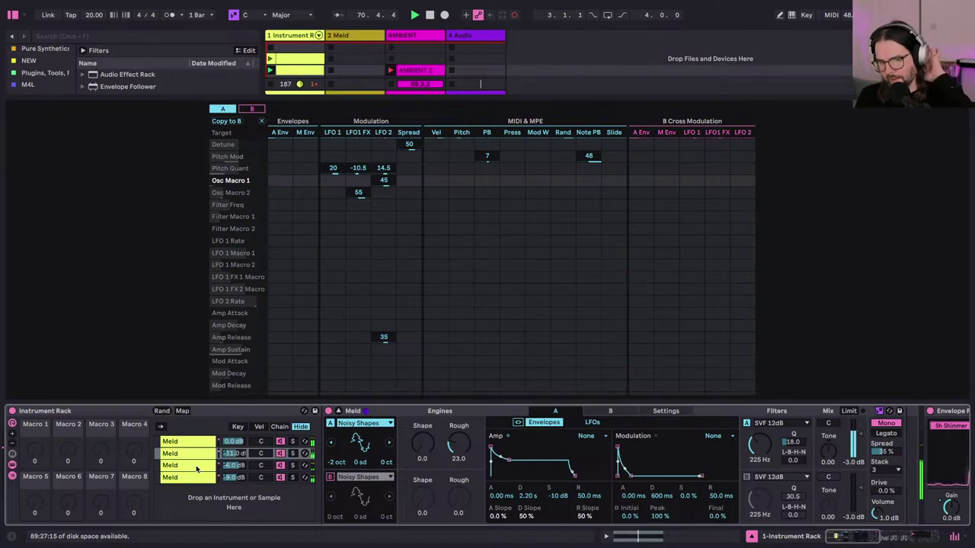
# Step: In the first chain's Meld matrix, set the LFO 2 modulation of Osc Macro 2 to 30
pyautogui.click(190, 441)
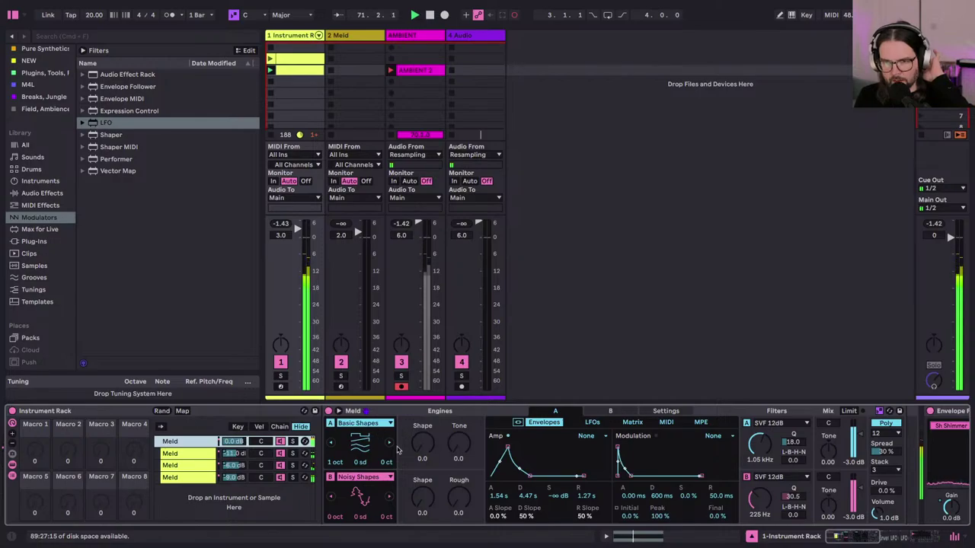
pyautogui.click(338, 411)
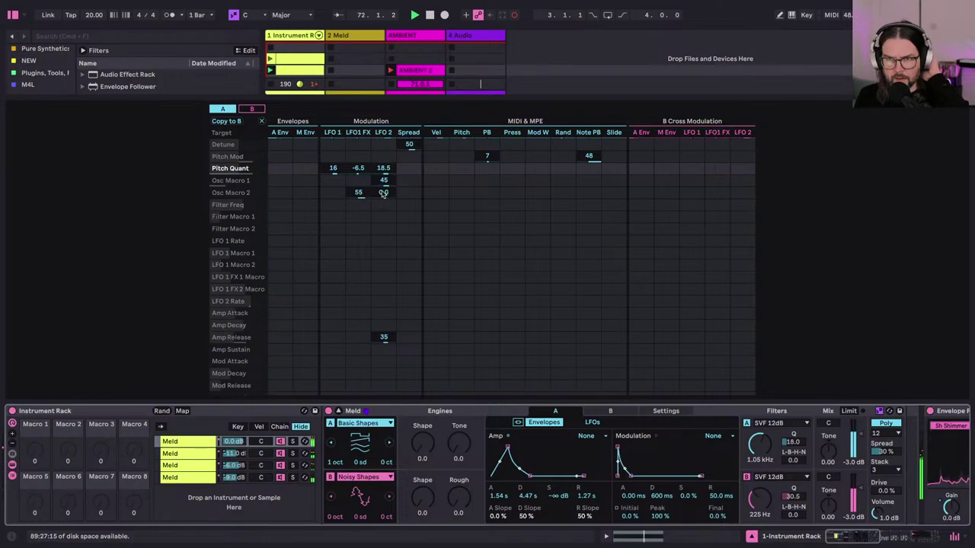
pyautogui.click(384, 193)
pyautogui.write('30')
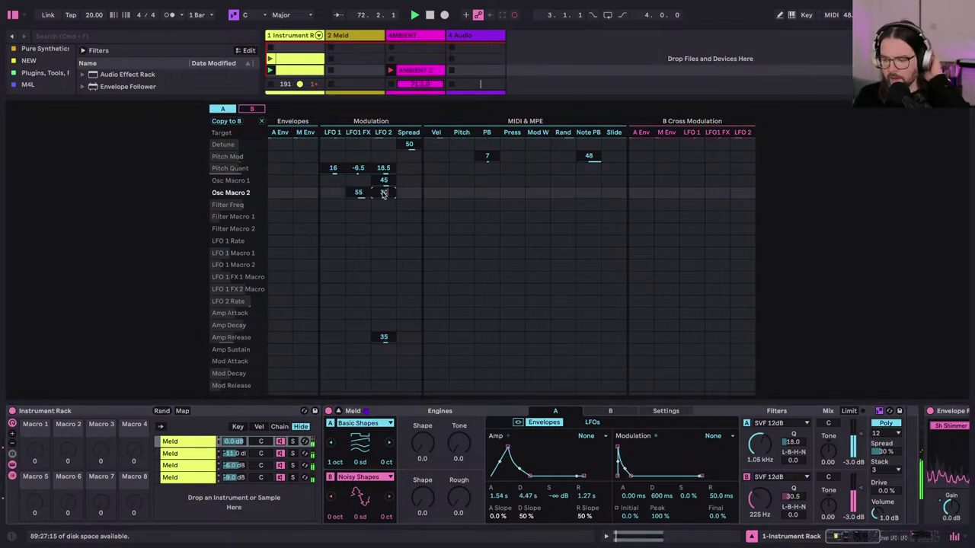
# Step: In the third chain's Meld engine B matrix, set the LFO 2 modulation of Pitch Quant to 12 and of Osc Macro 2 to 30
pyautogui.click(183, 465)
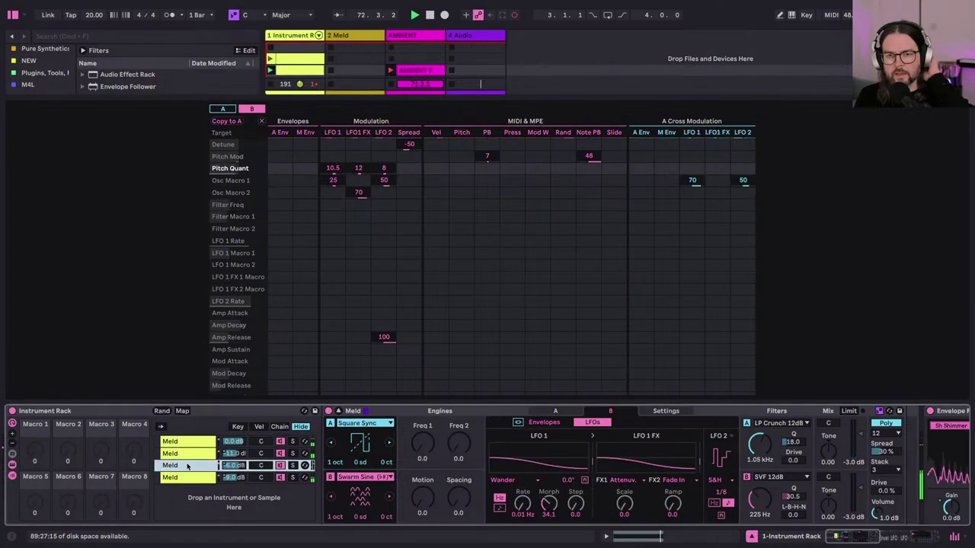
pyautogui.click(385, 170)
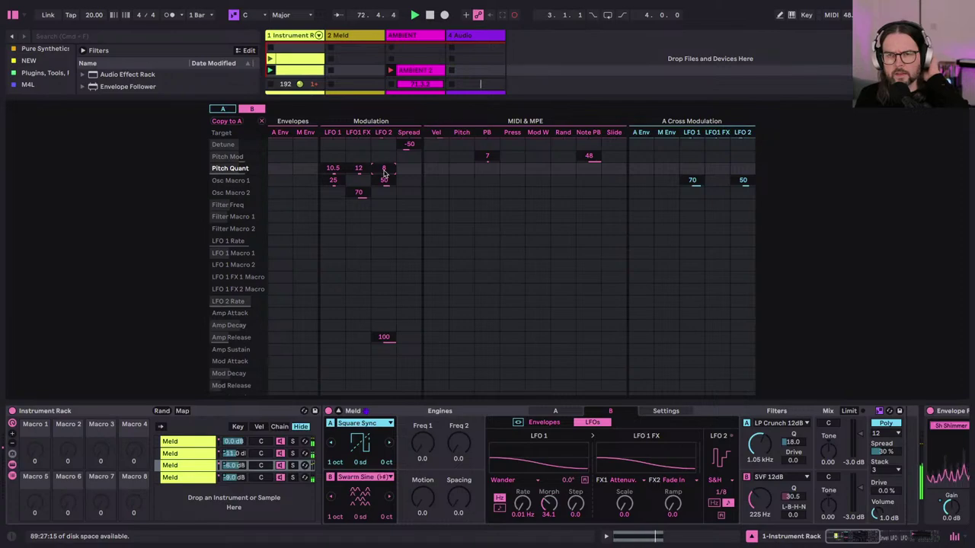
pyautogui.moveTo(384, 172); pyautogui.dragTo(383, 168)
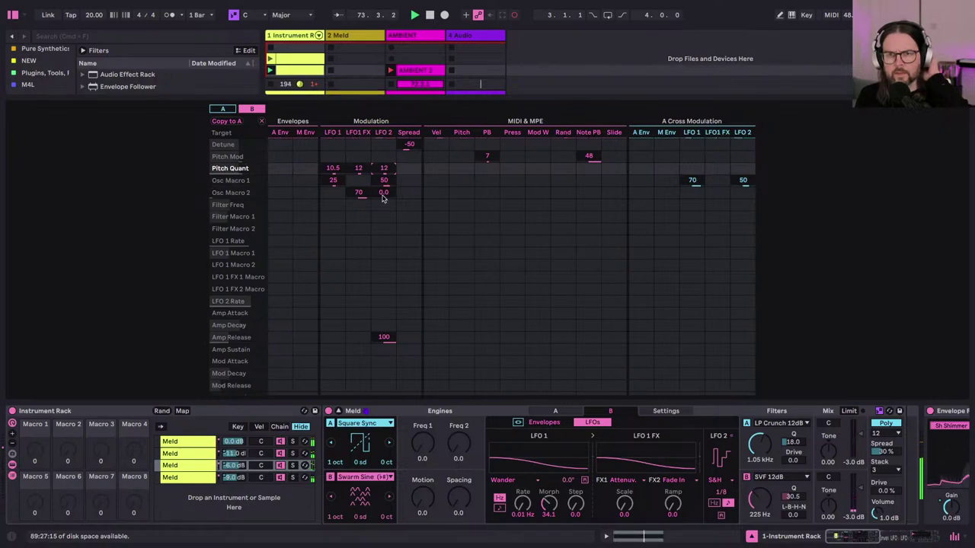
pyautogui.click(383, 195)
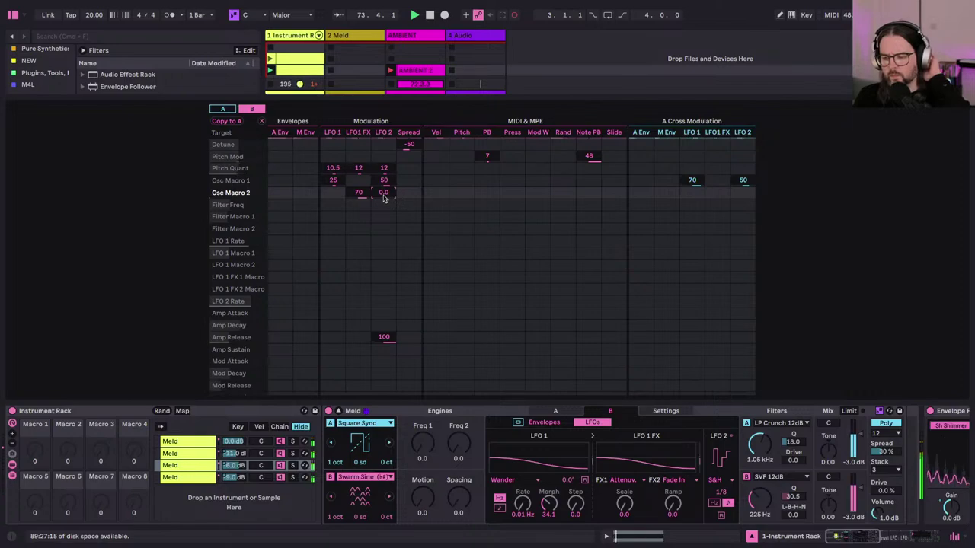
pyautogui.write('30')
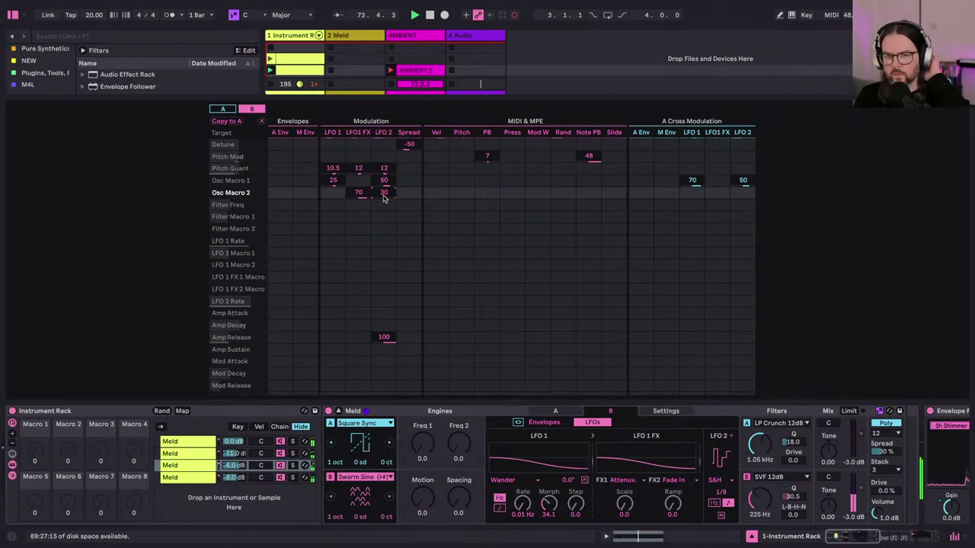
pyautogui.press('Return')
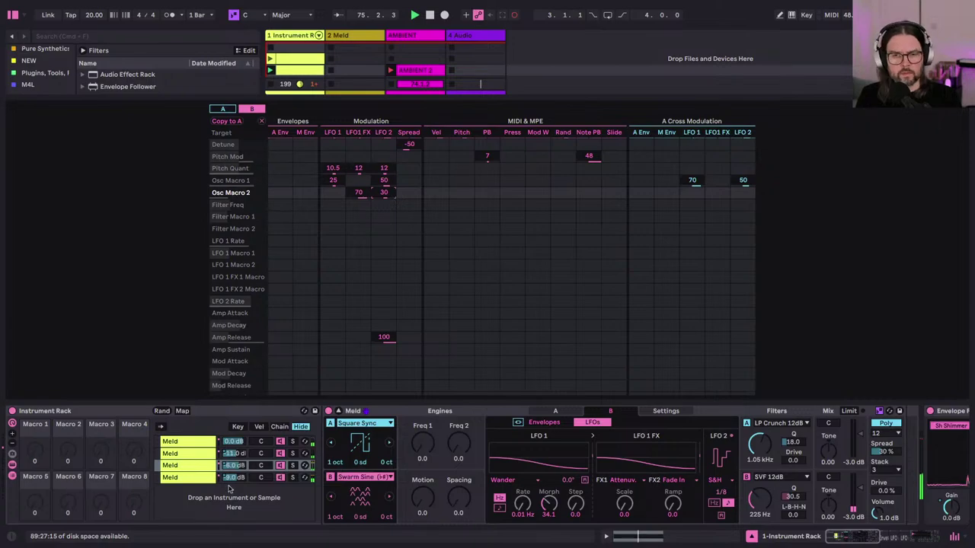
# Step: In the fourth chain's Meld, set Bitgrunge Freq to 3.0 and Mult to 2.0, and Crackle Density to 6.0 and Intensity to 5.0
pyautogui.click(180, 477)
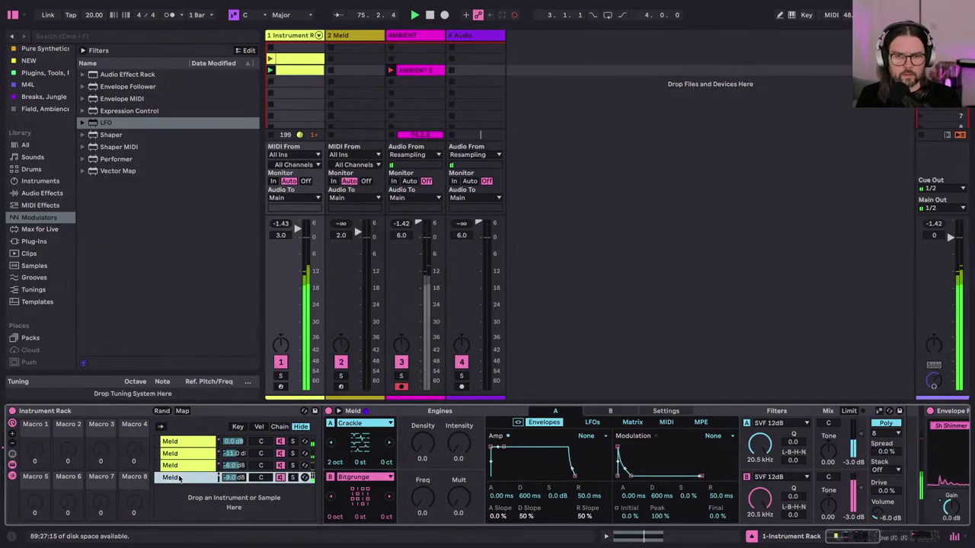
pyautogui.click(421, 498)
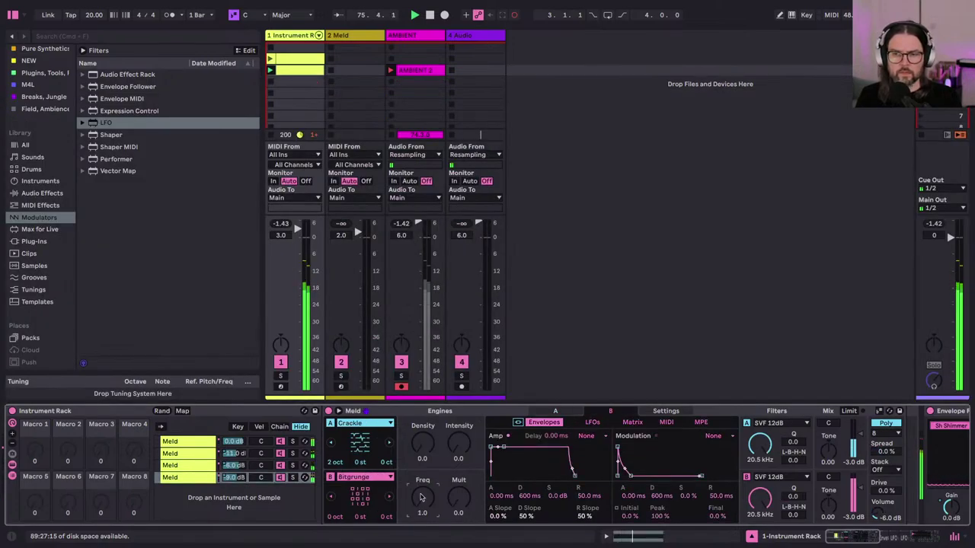
pyautogui.moveTo(421, 497); pyautogui.dragTo(421, 496)
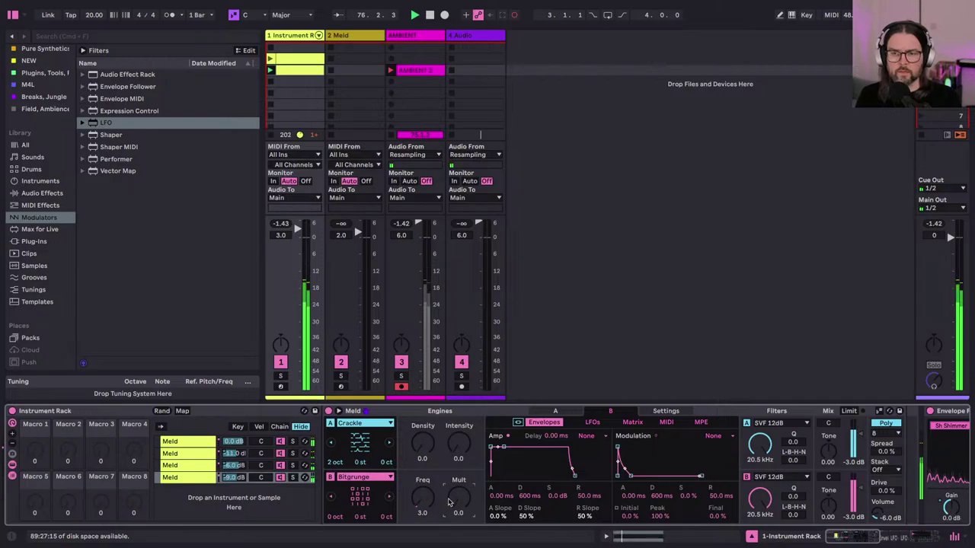
pyautogui.click(464, 445)
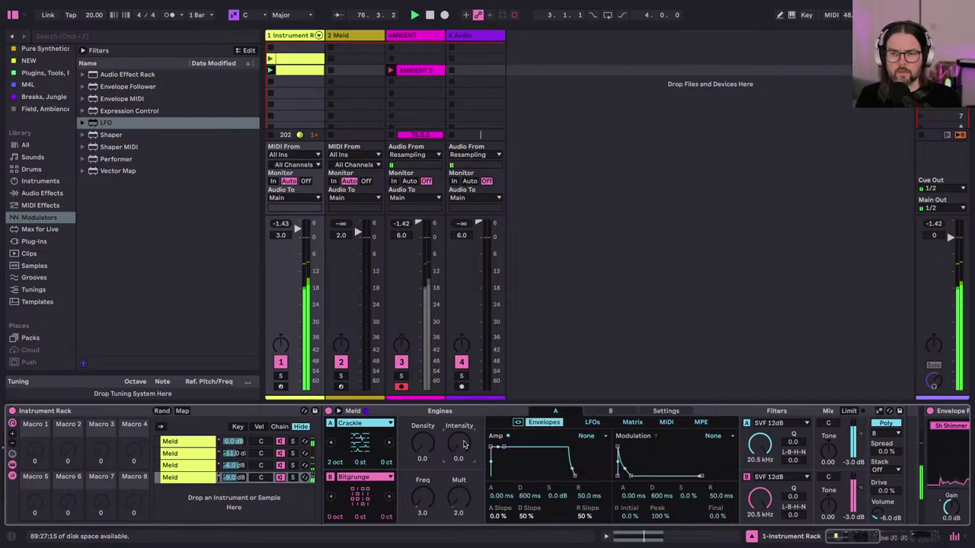
pyautogui.moveTo(465, 445); pyautogui.dragTo(419, 444)
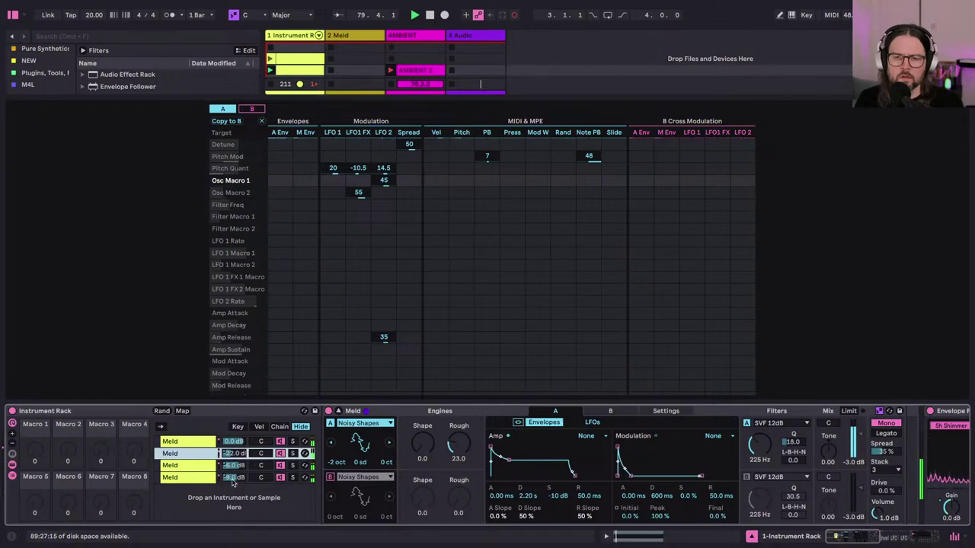
# Step: Fade the fourth chain's volume down to -∞ dB and set the second chain's volume to -10 dB
pyautogui.click(222, 478)
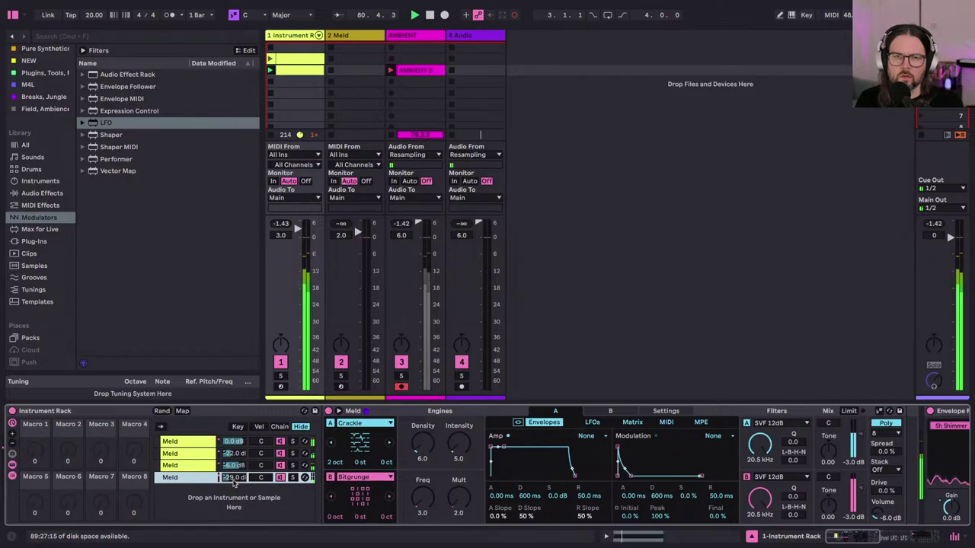
pyautogui.click(240, 455)
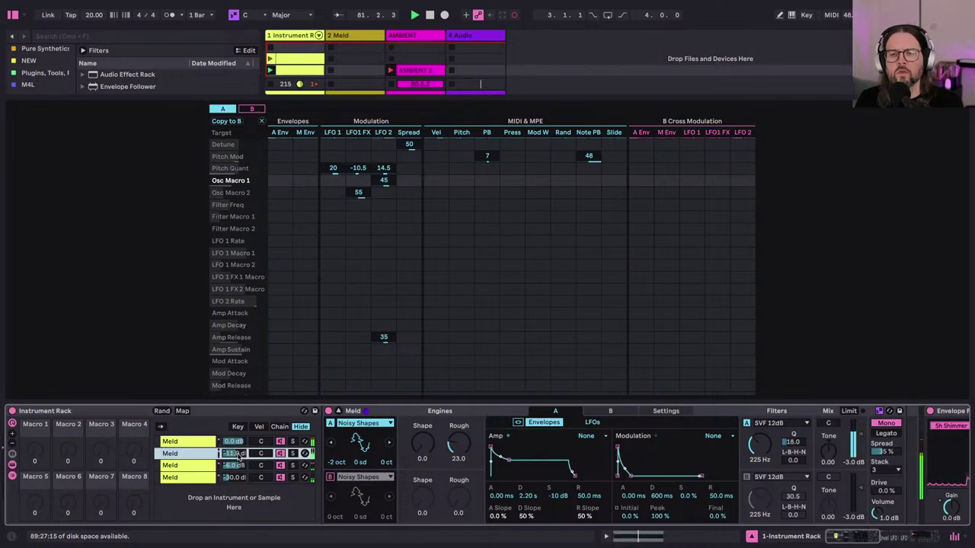
pyautogui.click(231, 477)
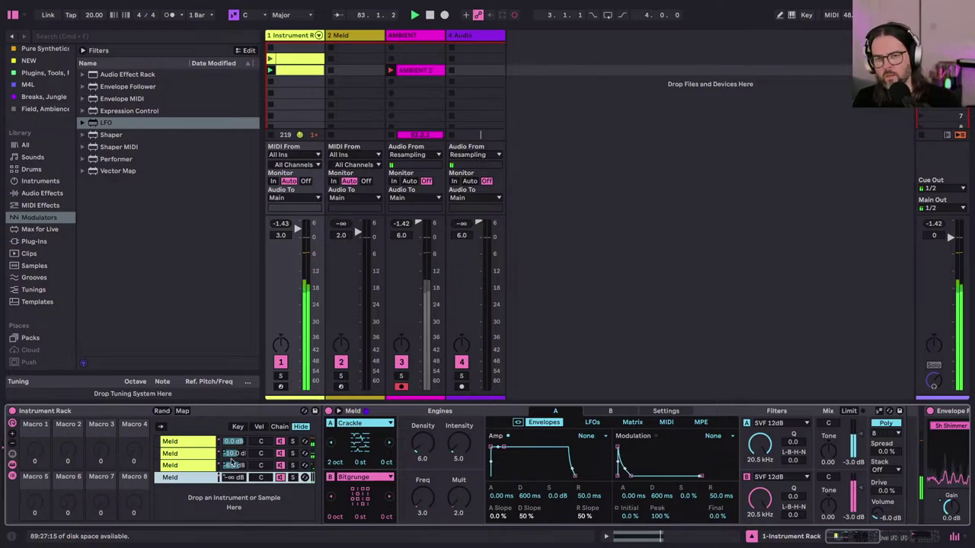
# Step: In the first chain's Meld engine A matrix, set the Pitch Quant modulation from LFO 2 to 9.5 and from LFO 1 FX to -1.5
pyautogui.click(198, 445)
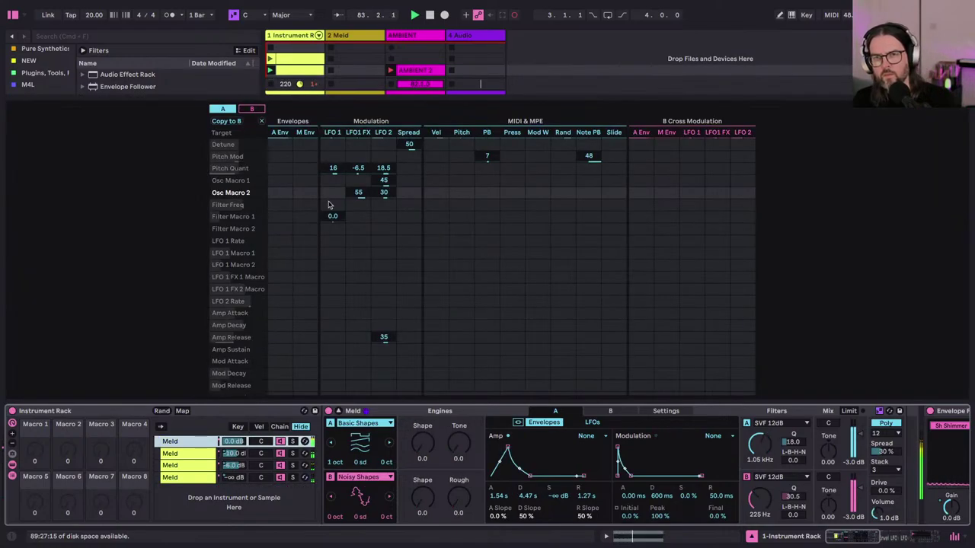
pyautogui.moveTo(384, 168); pyautogui.dragTo(384, 179)
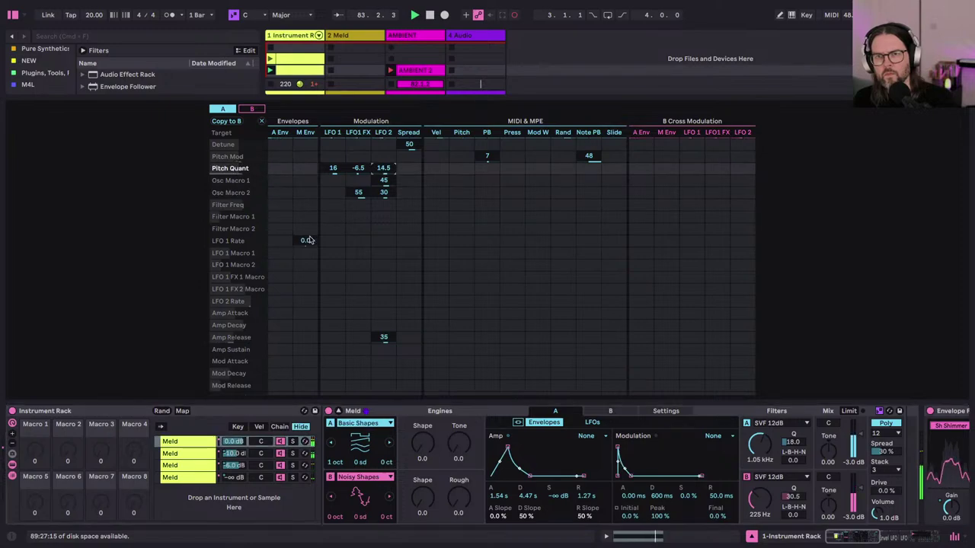
pyautogui.click(358, 169)
pyautogui.press('Up')
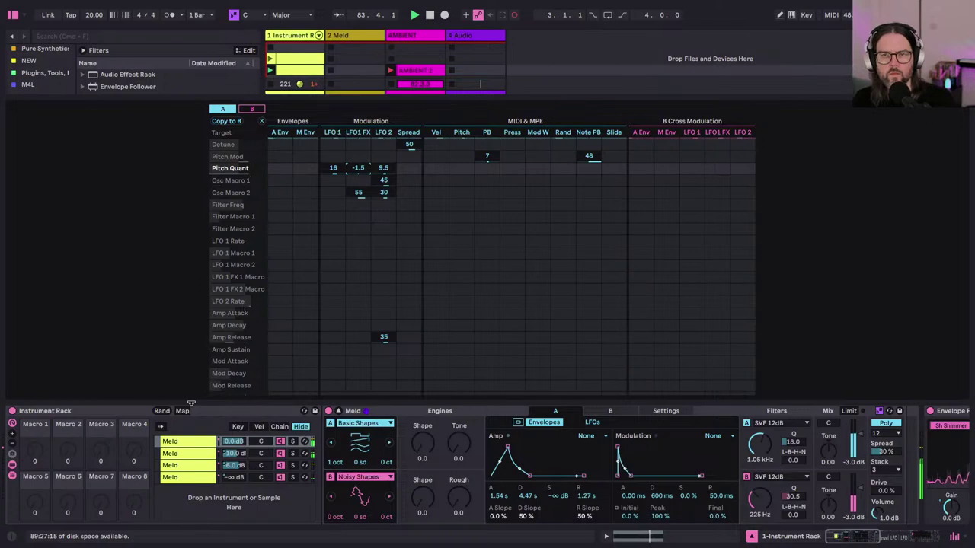
# Step: Set the third chain's volume to -7 dB, fade the second chain to -∞ dB, and bring the fourth chain up to -10 dB
pyautogui.click(189, 467)
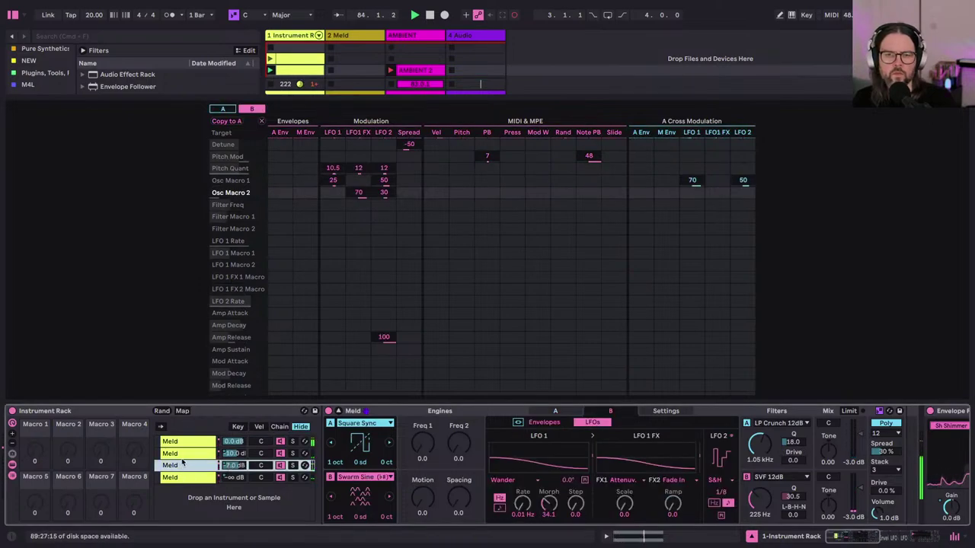
pyautogui.click(184, 454)
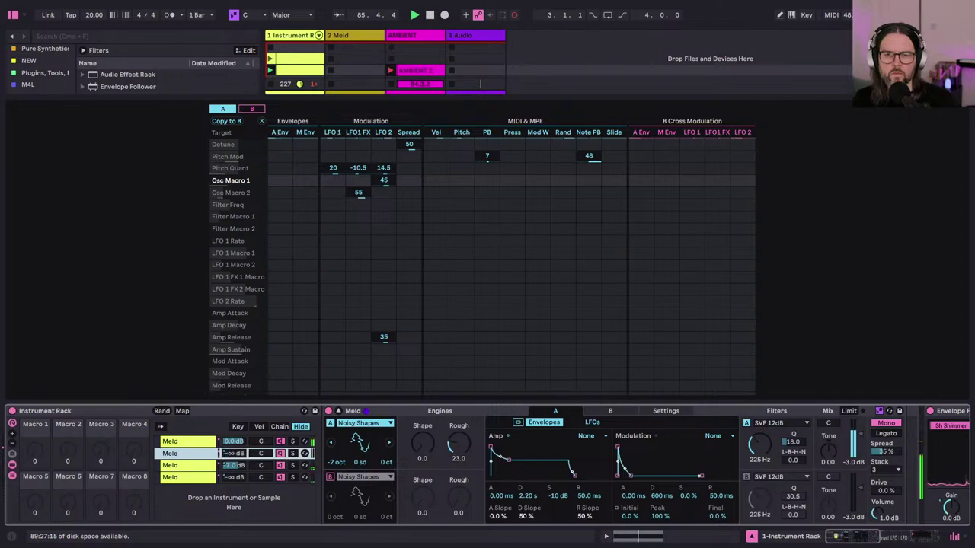
pyautogui.click(233, 479)
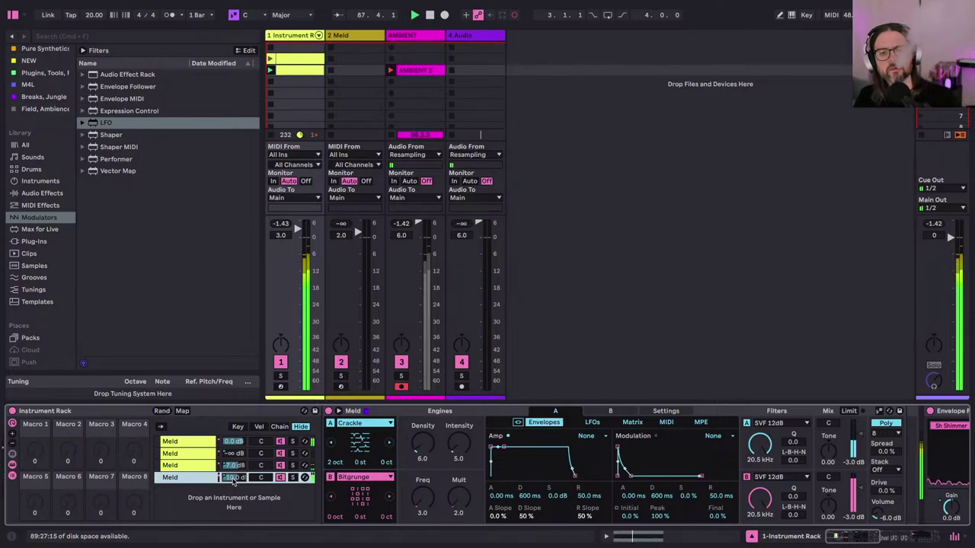
# Step: Rebalance the rack's chain volumes, with the second chain at -8 dB, the third at -12 dB and the fourth at -11 dB
pyautogui.click(228, 455)
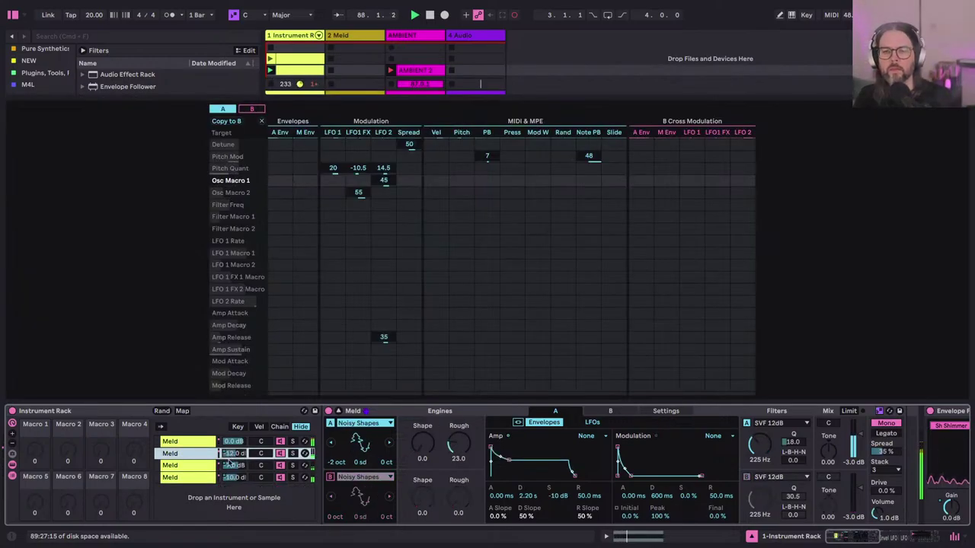
pyautogui.press('Up')
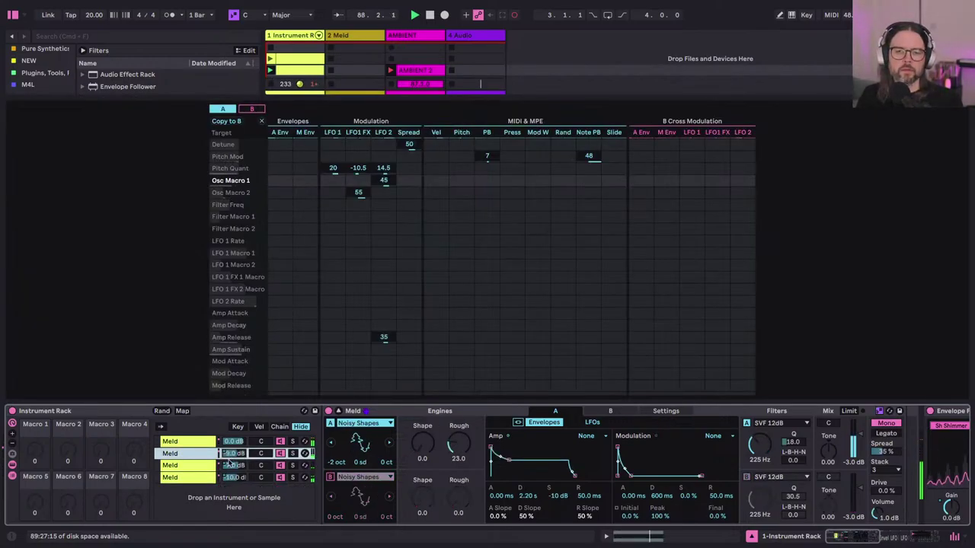
pyautogui.click(227, 466)
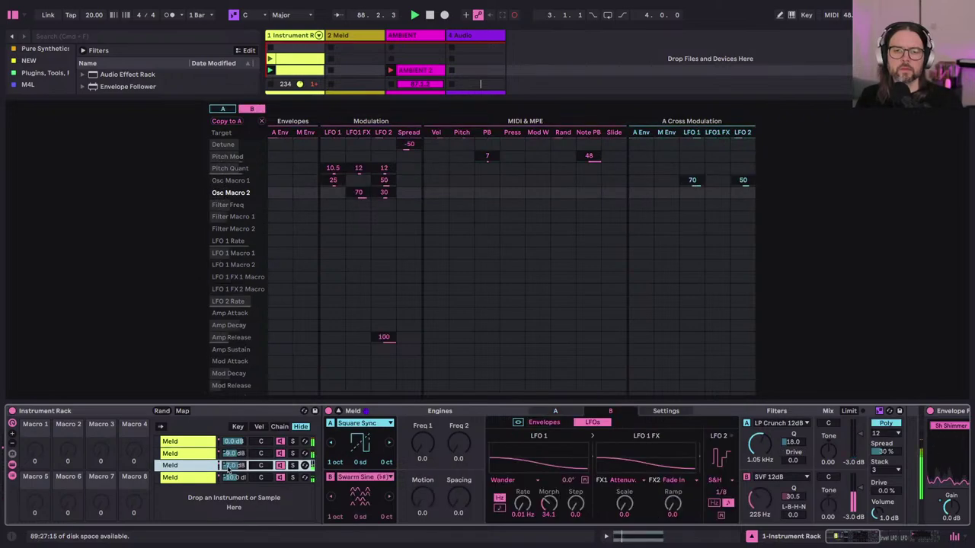
pyautogui.press('Down')
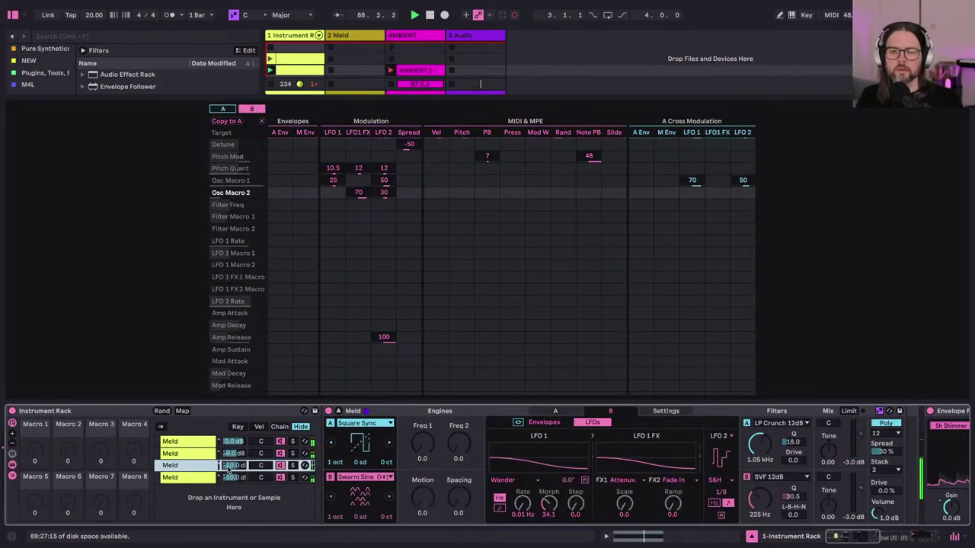
pyautogui.press('Down')
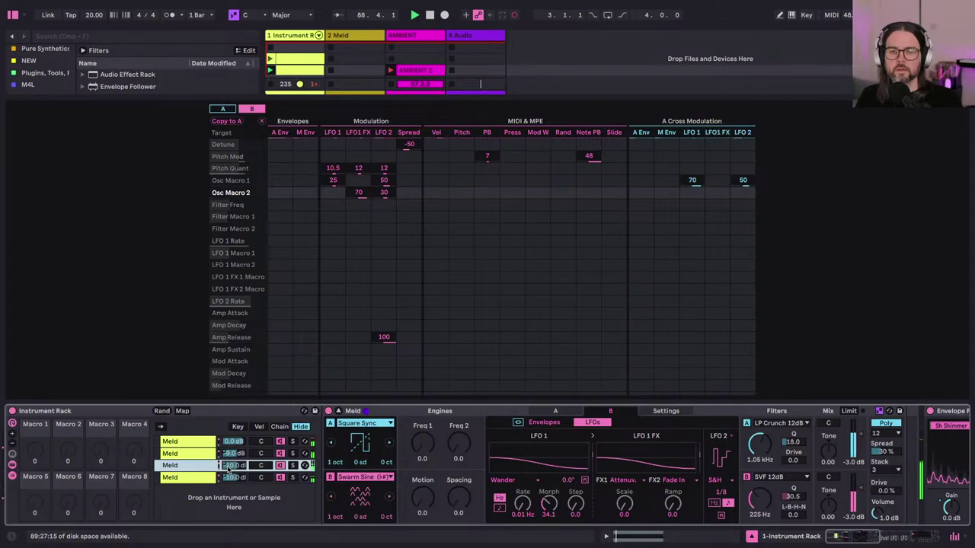
pyautogui.click(233, 454)
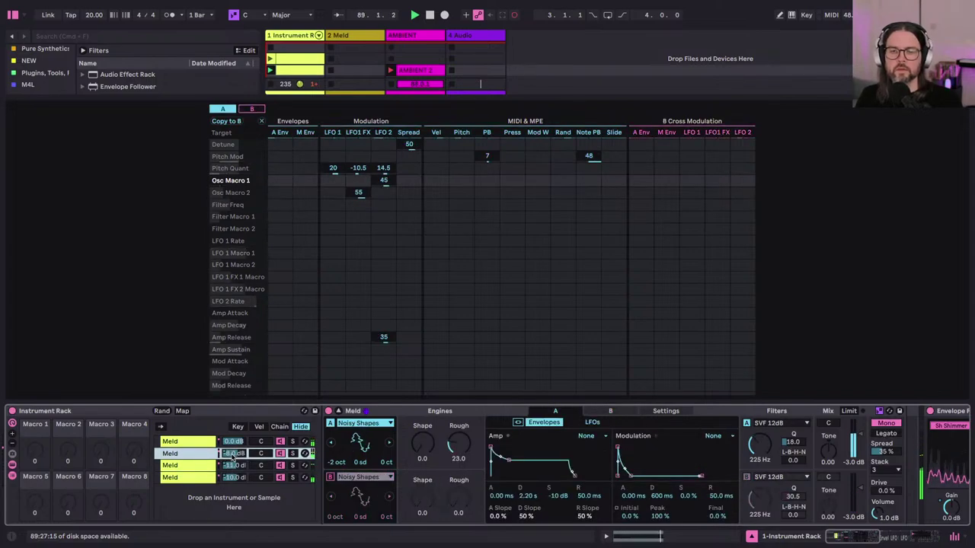
pyautogui.click(235, 465)
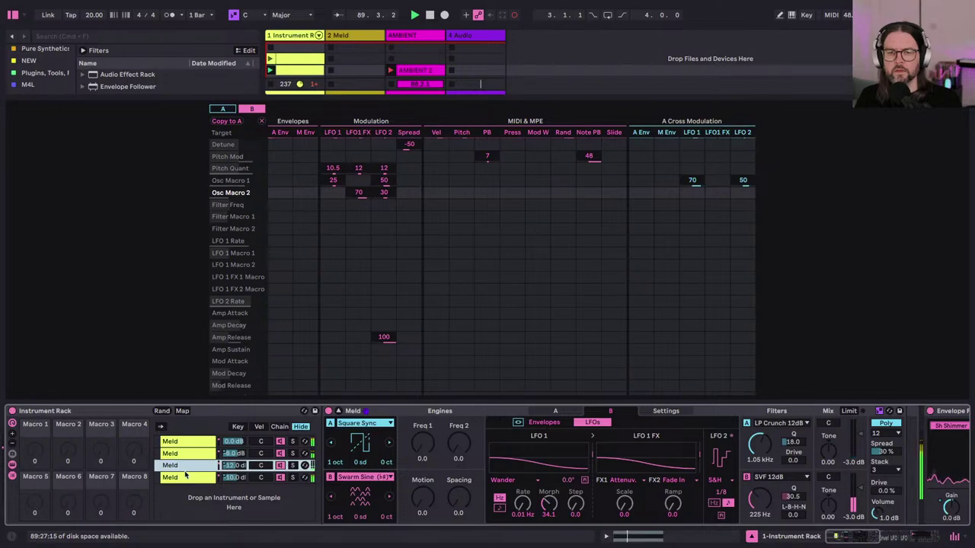
pyautogui.click(232, 477)
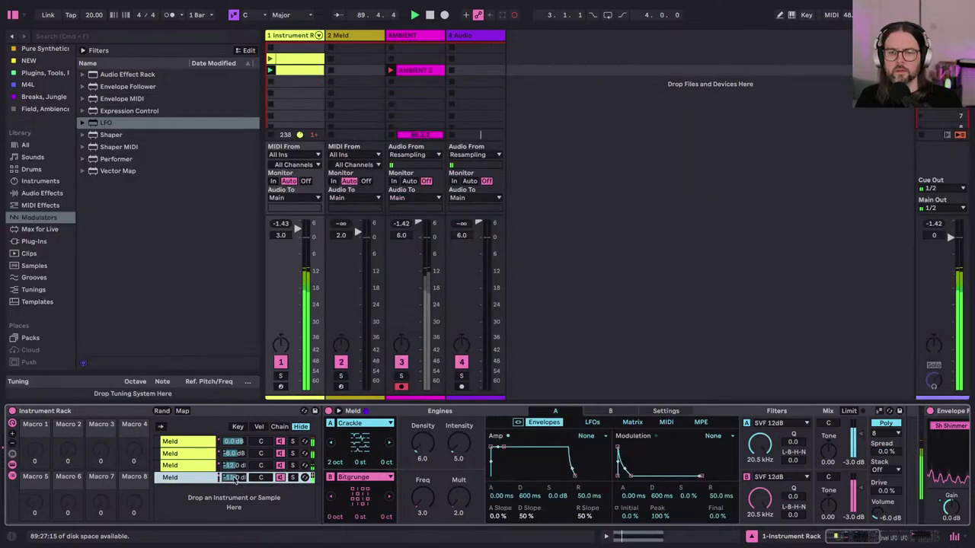
# Step: In the first chain's Meld, set the Shape of engine A to 40.5 and the Shape of engine B to 11.1
pyautogui.click(231, 442)
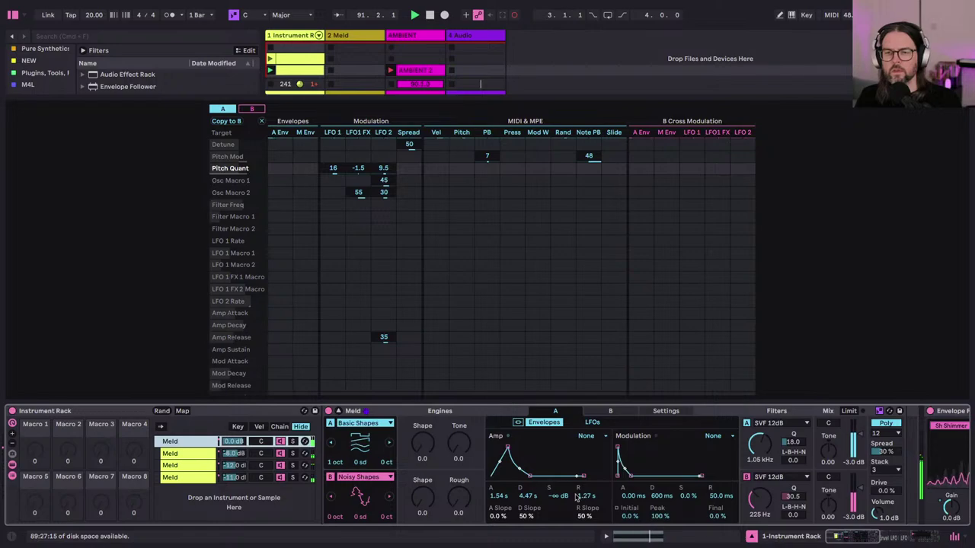
pyautogui.moveTo(422, 444); pyautogui.dragTo(422, 403)
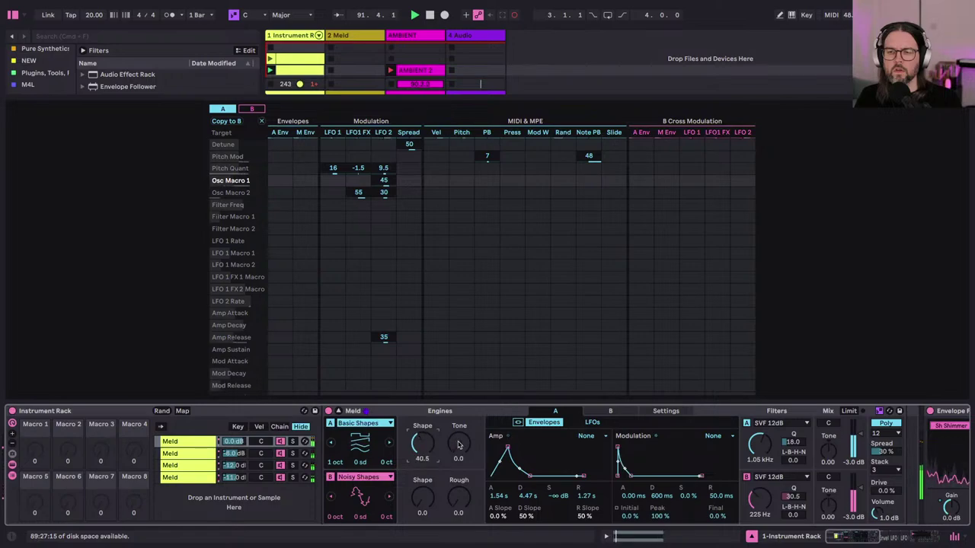
pyautogui.click(422, 502)
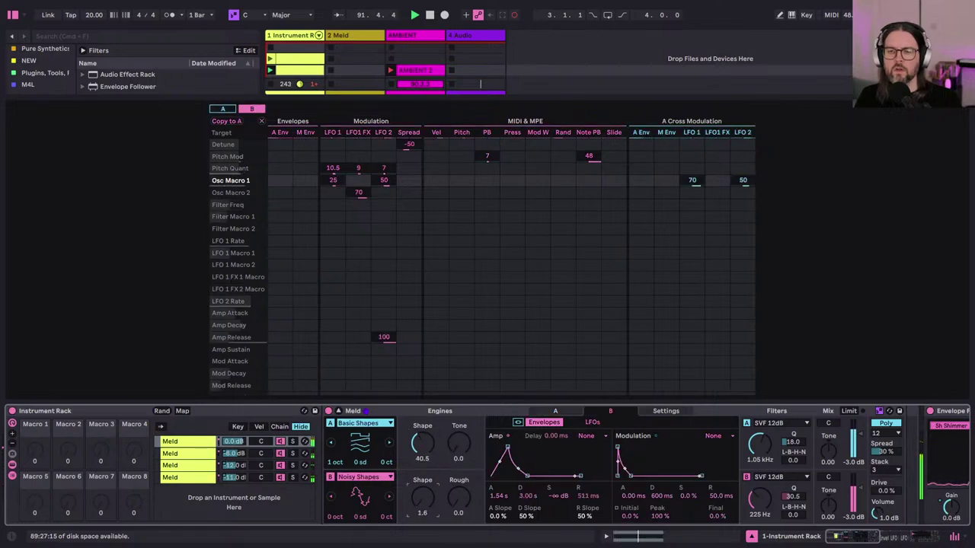
pyautogui.moveTo(422, 502); pyautogui.dragTo(422, 494)
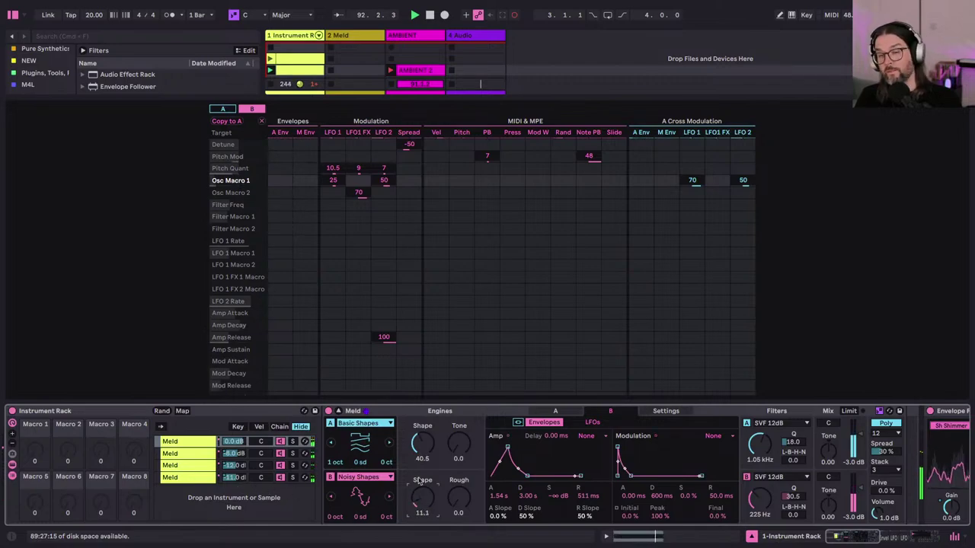
# Step: In the first chain's Meld engine B, set the LFO 1 Morph to 14.3 and the LFO 2 rate to 3/16
pyautogui.hscroll(5, 439, 486)
pyautogui.hscroll(4, 439, 486)
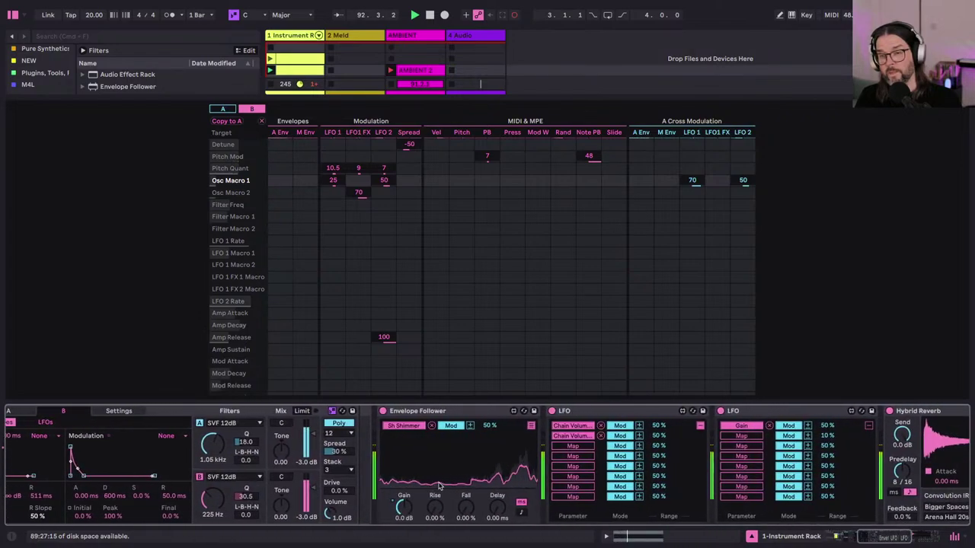
pyautogui.hscroll(4, 438, 486)
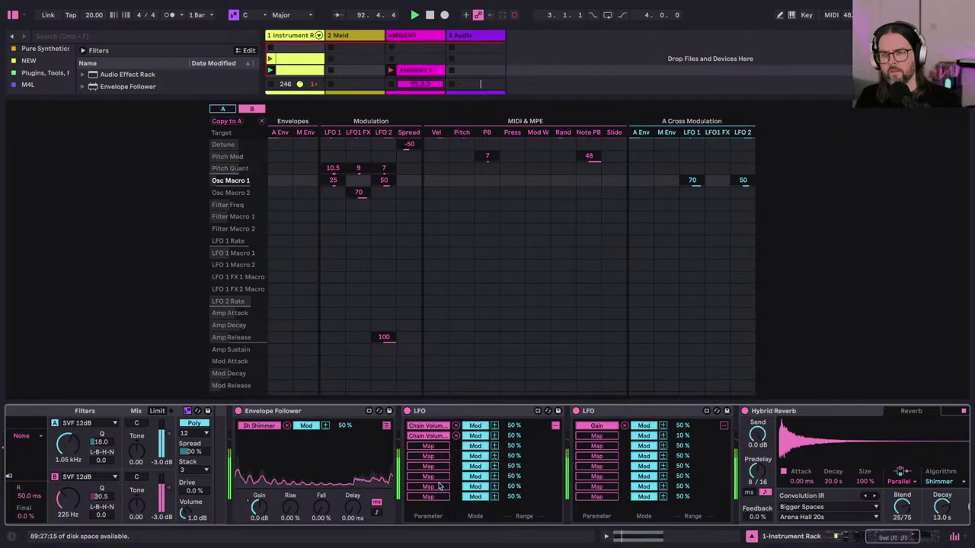
pyautogui.hscroll(-15, 439, 486)
pyautogui.hscroll(-2, 439, 486)
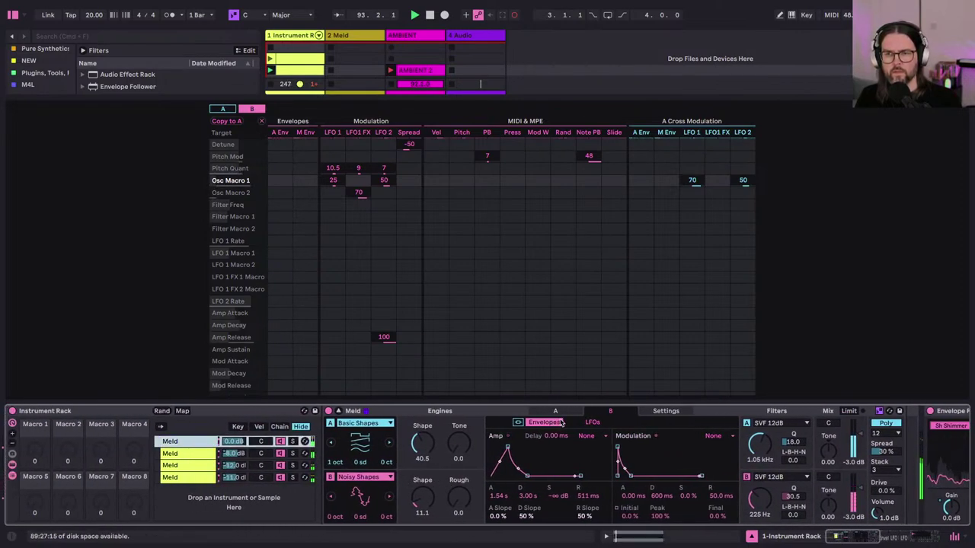
pyautogui.click(594, 425)
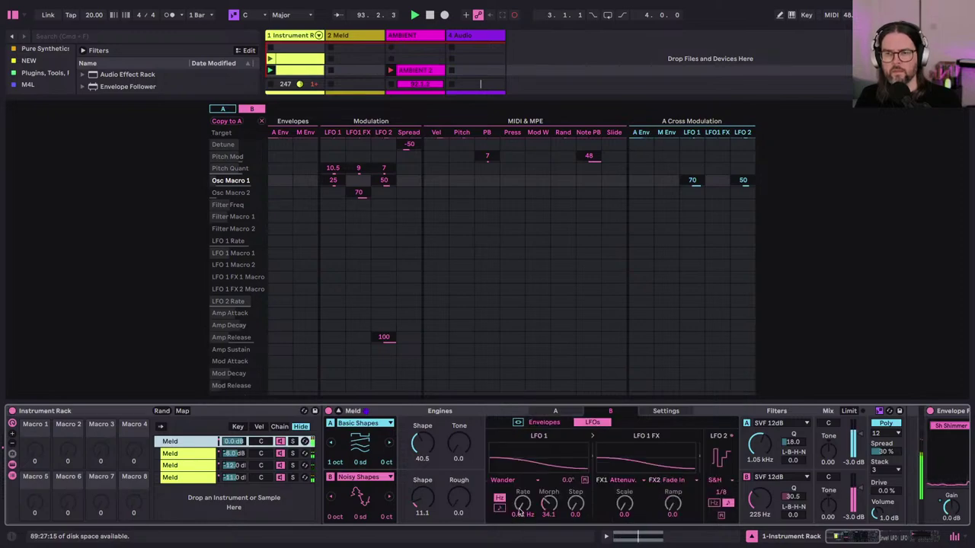
pyautogui.click(521, 506)
pyautogui.click(550, 504)
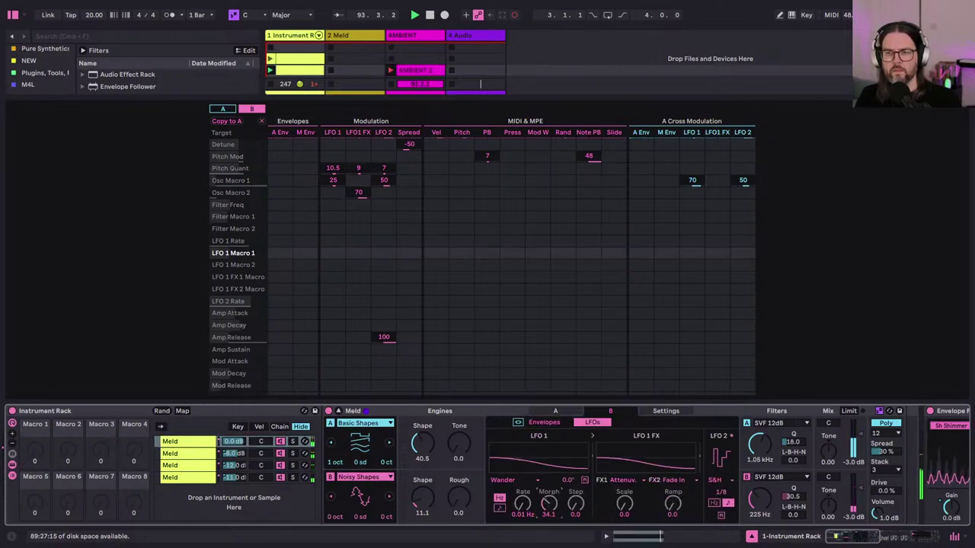
pyautogui.moveTo(549, 504); pyautogui.dragTo(549, 520)
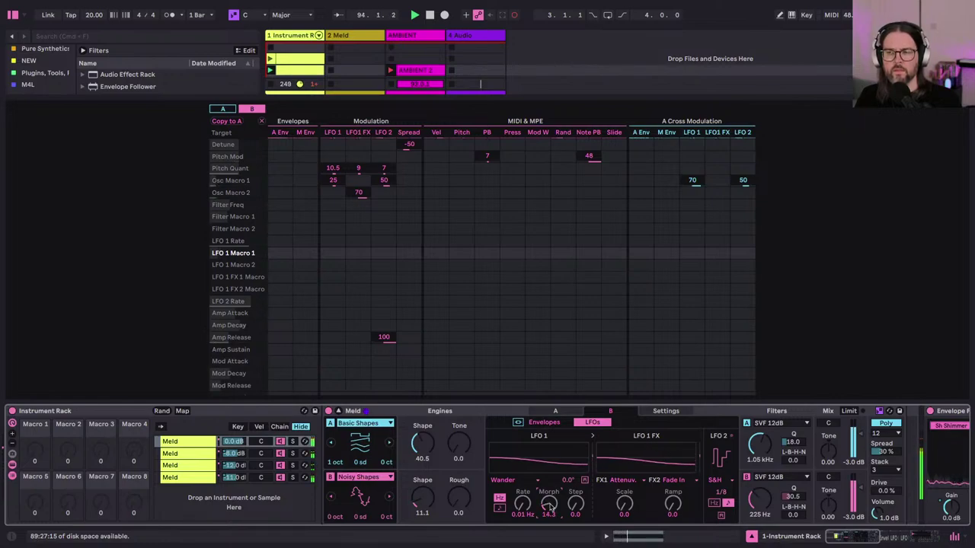
pyautogui.click(723, 495)
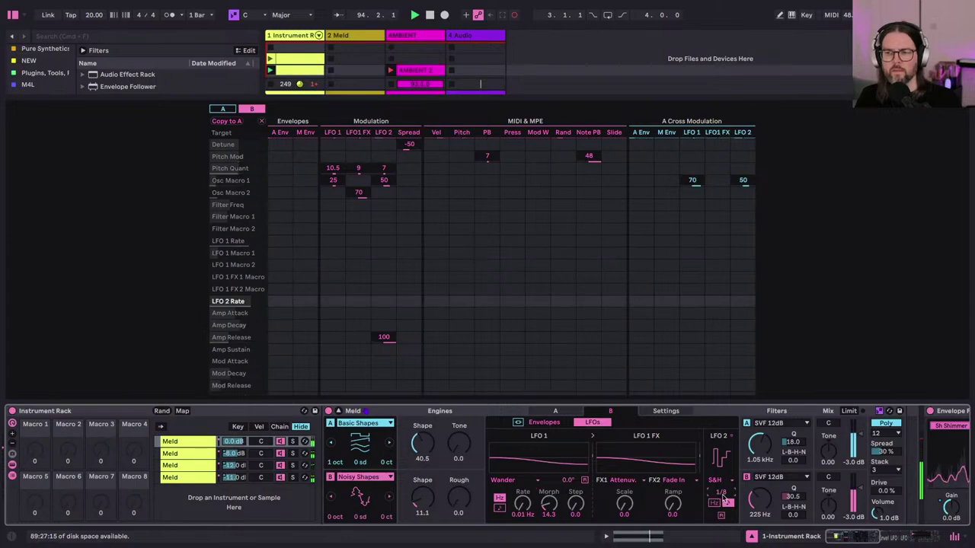
pyautogui.moveTo(722, 495); pyautogui.dragTo(722, 500)
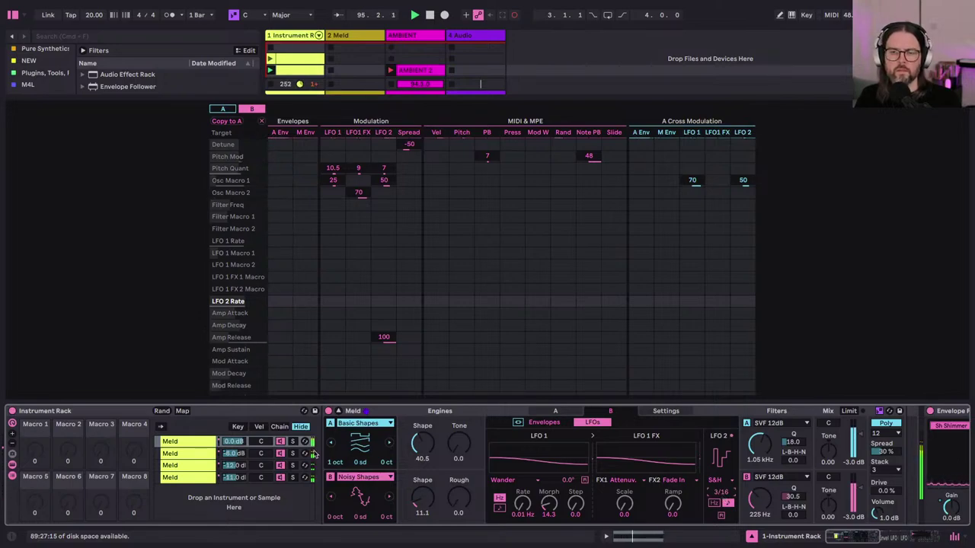
# Step: In the first chain's Meld engine A, set the Pitch Quant modulation amounts to 12 for LFO 1, 4 for LFO 1 FX and 12 for LFO 2
pyautogui.click(235, 466)
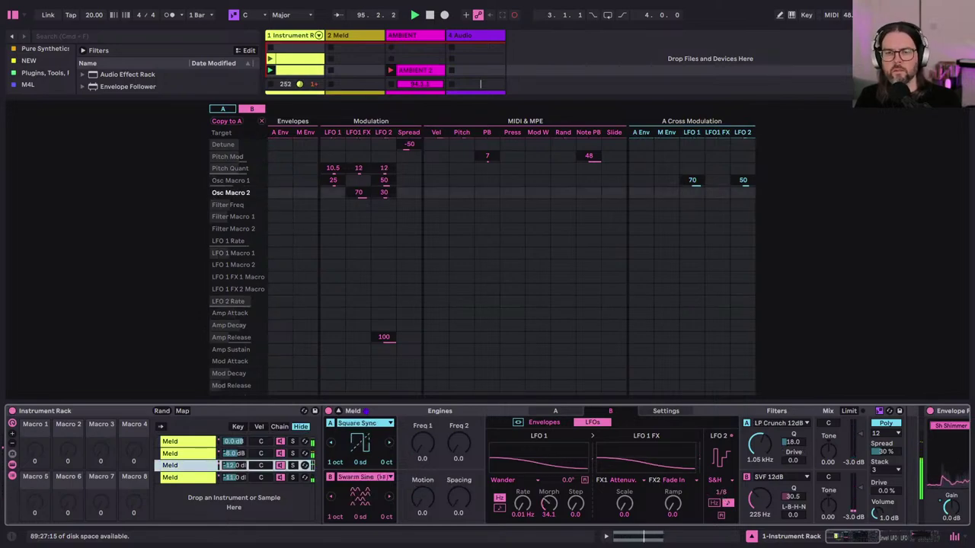
pyautogui.click(238, 443)
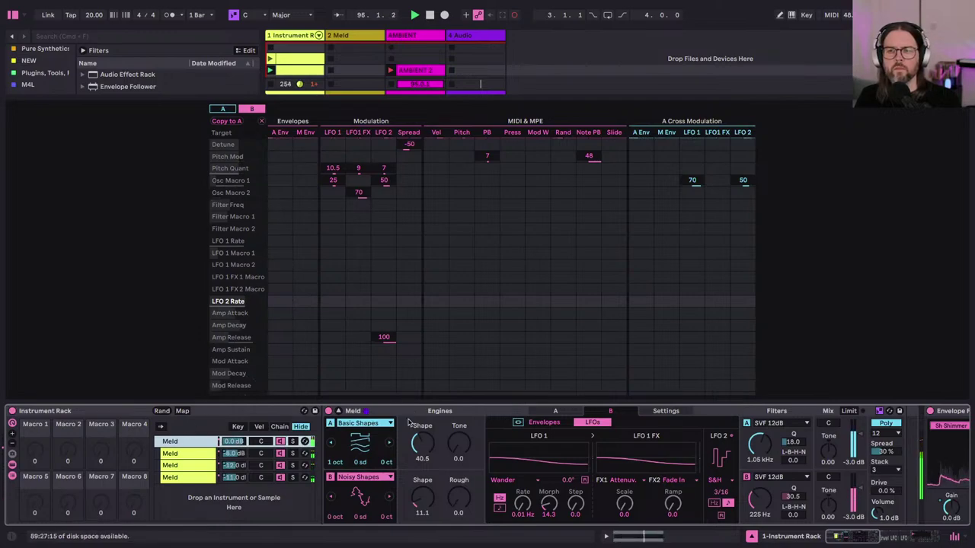
pyautogui.click(223, 109)
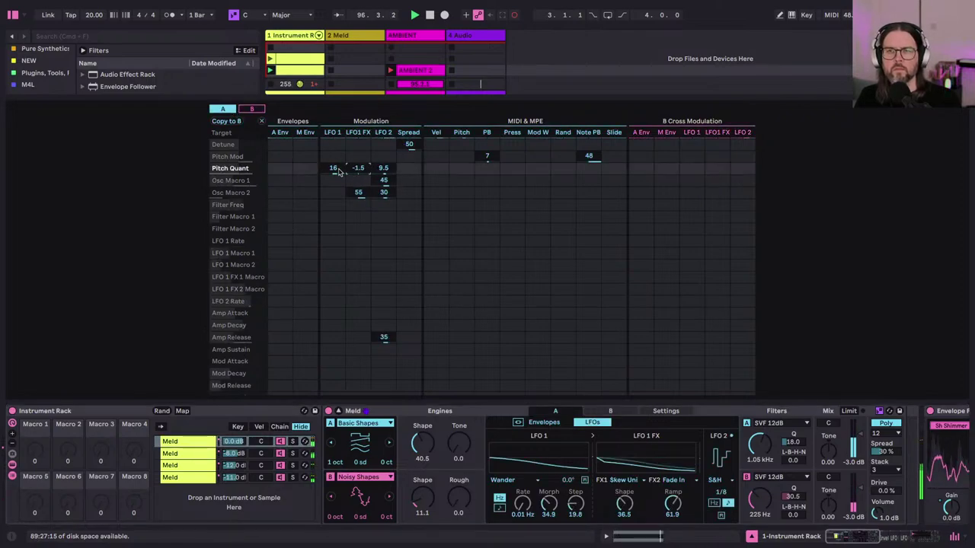
pyautogui.moveTo(337, 170); pyautogui.dragTo(337, 174)
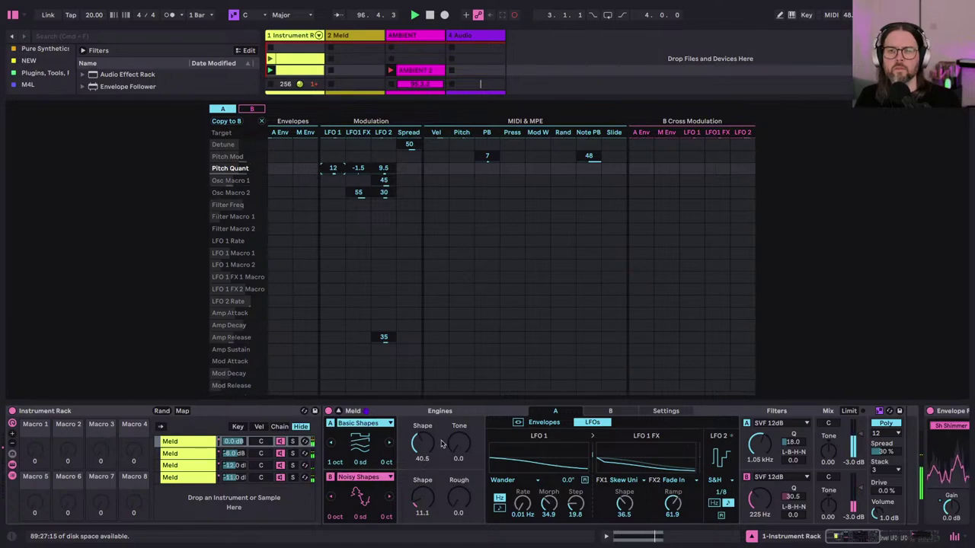
pyautogui.click(471, 444)
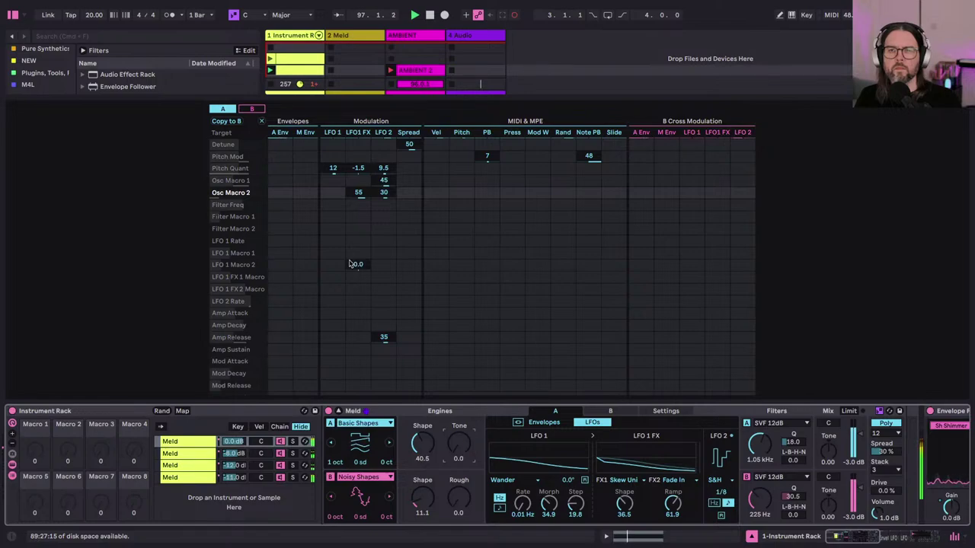
pyautogui.click(385, 169)
pyautogui.moveTo(386, 172); pyautogui.dragTo(386, 169)
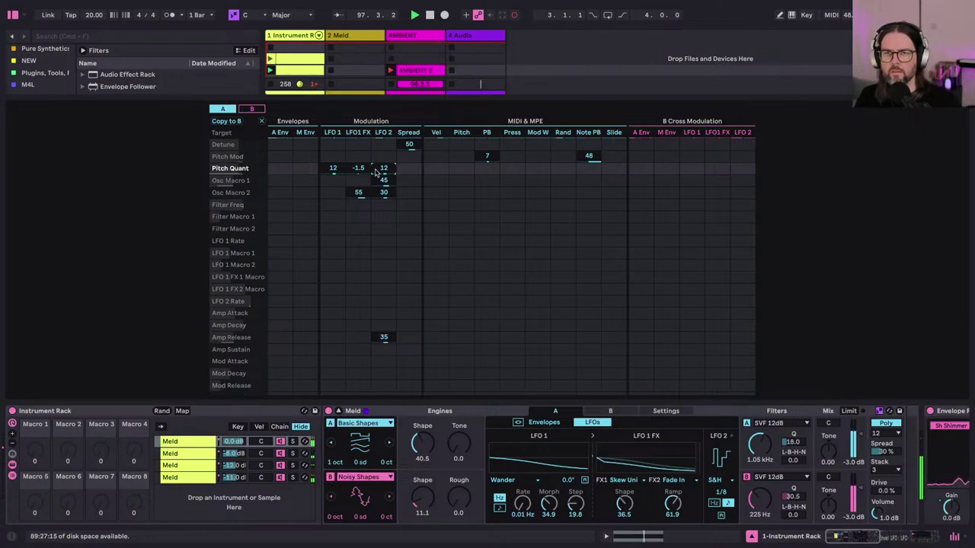
pyautogui.click(360, 169)
pyautogui.moveTo(364, 173); pyautogui.dragTo(365, 163)
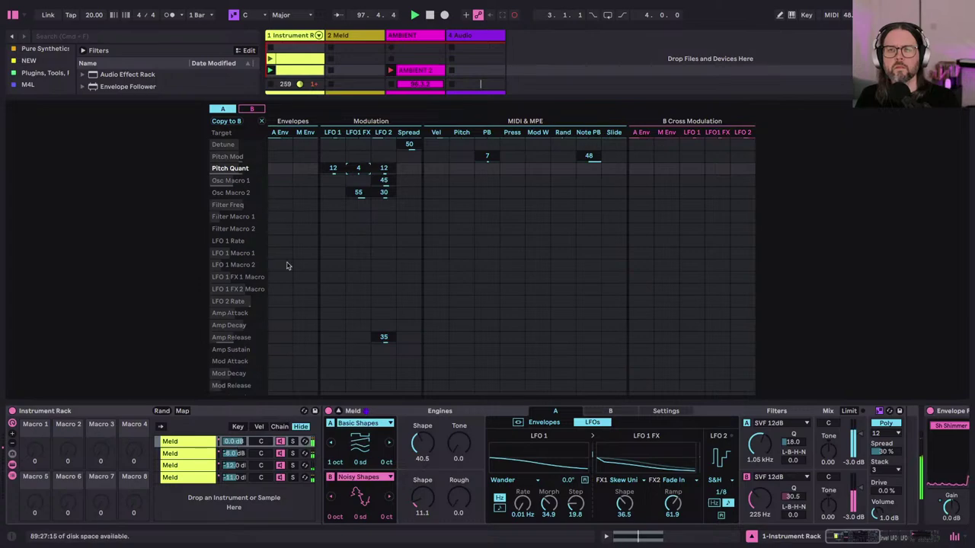
# Step: Set Pitch Quant modulation in engine B to 12 for LFO 1 and 5 for LFO 1 FX, and in engine A to 7 for LFO 2
pyautogui.click(251, 109)
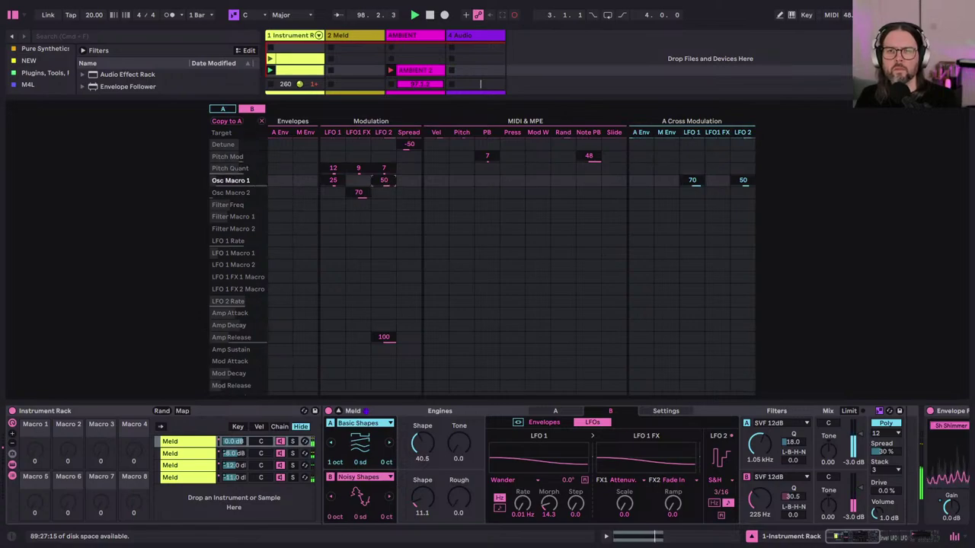
pyautogui.click(385, 172)
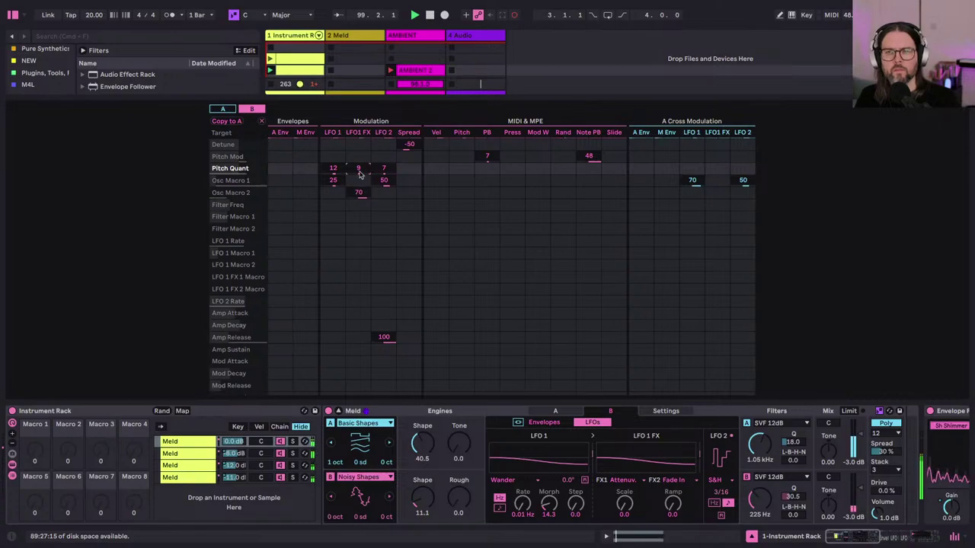
pyautogui.moveTo(360, 174); pyautogui.dragTo(360, 178)
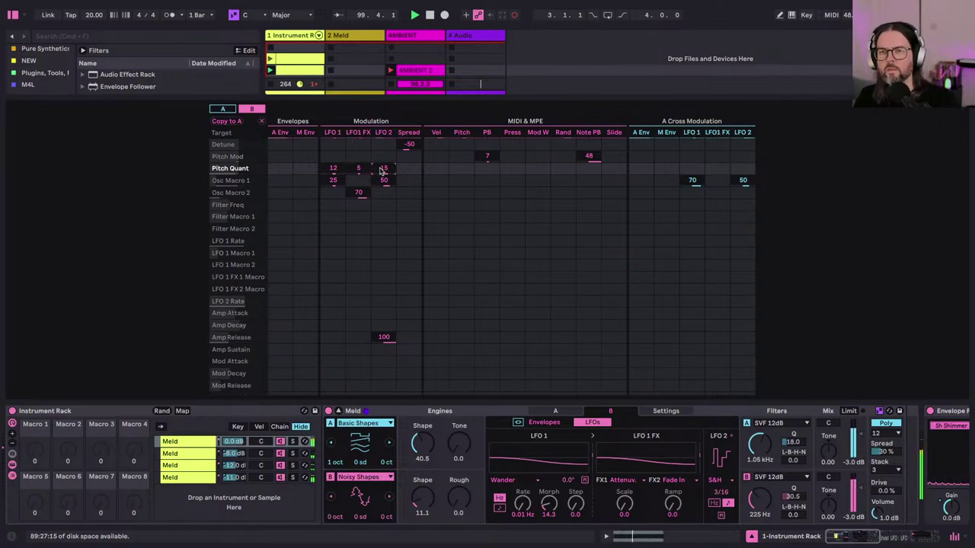
pyautogui.click(221, 109)
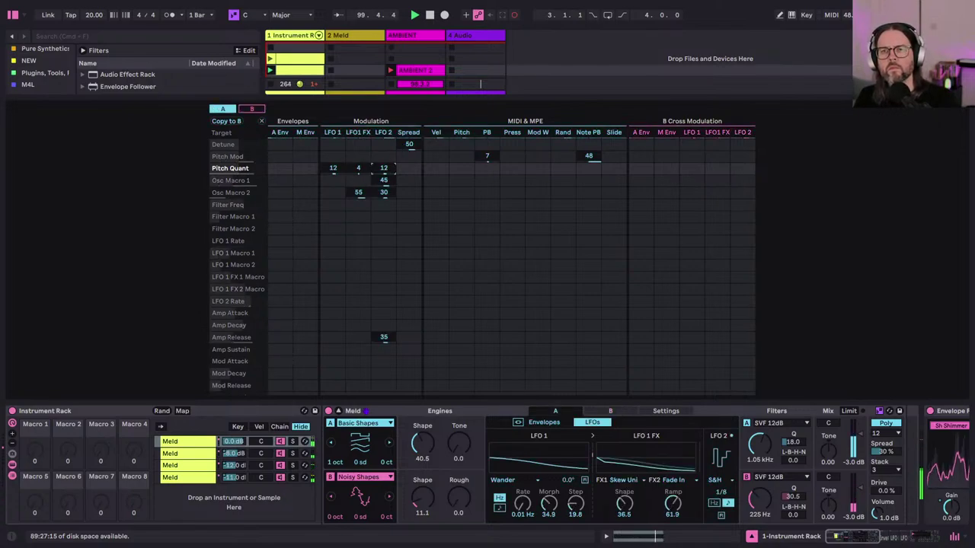
pyautogui.moveTo(385, 168); pyautogui.dragTo(385, 179)
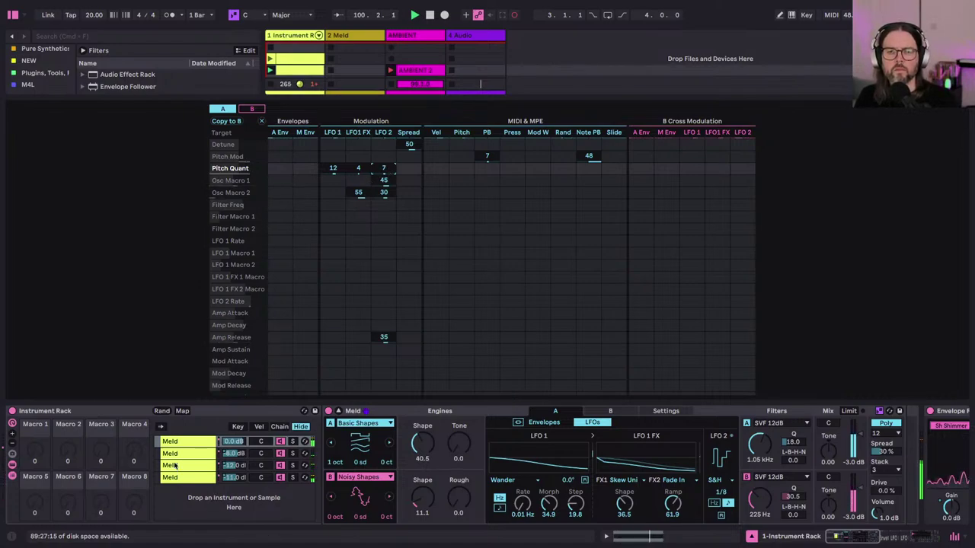
# Step: Set the second chain's volume to -7 dB and the third's to -9 dB, and hide the expanded modulation matrix and the browser
pyautogui.click(228, 466)
pyautogui.moveTo(231, 468); pyautogui.dragTo(231, 465)
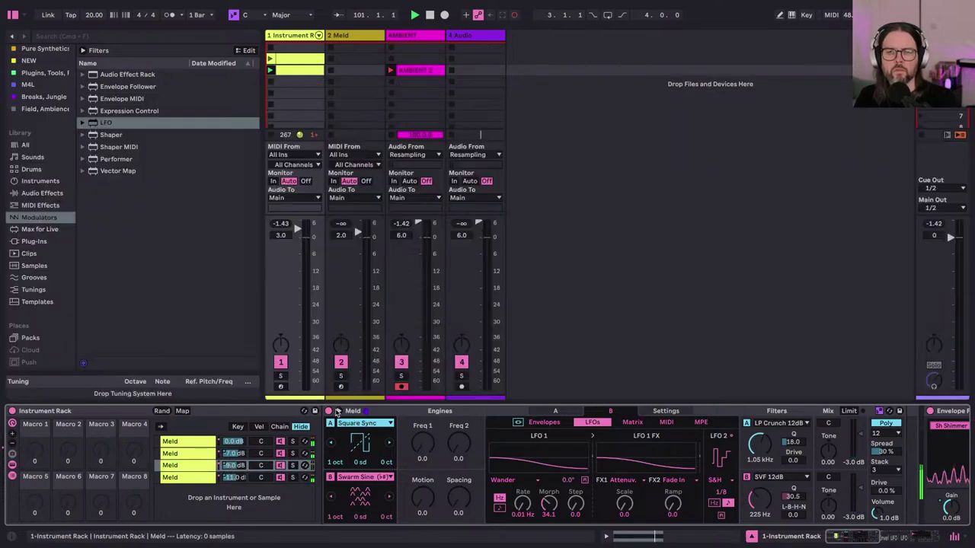
pyautogui.click(337, 411)
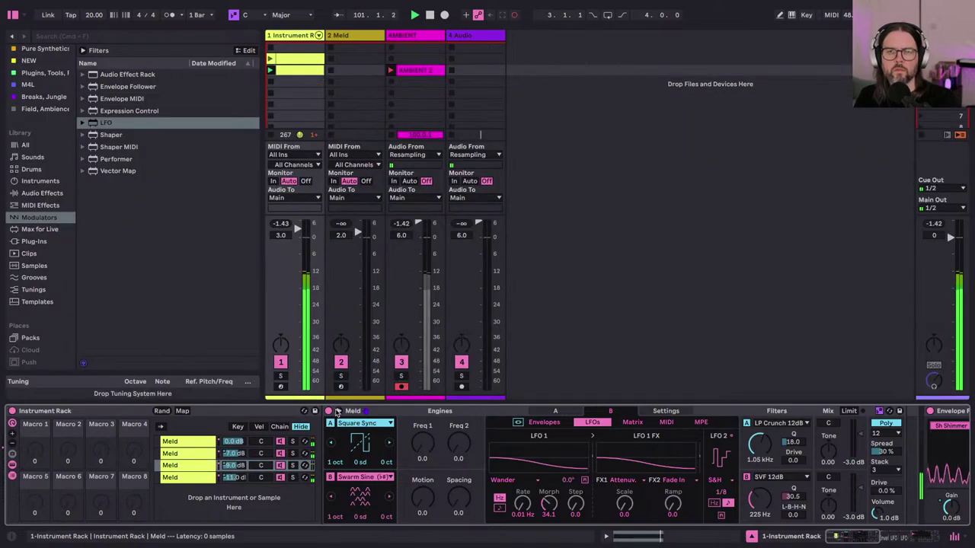
pyautogui.click(13, 16)
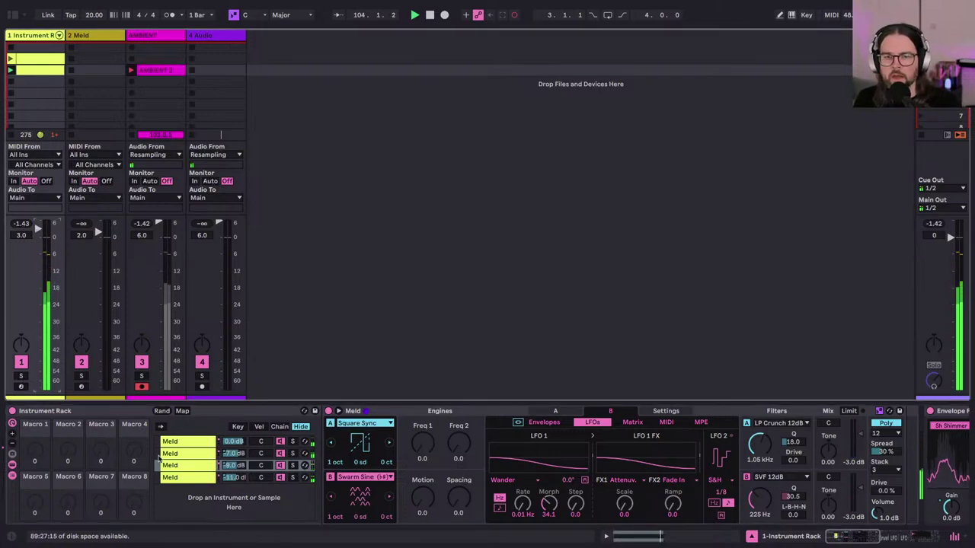
# Step: Lower the filter A frequency of the first chain's Meld to 280 Hz
pyautogui.click(227, 443)
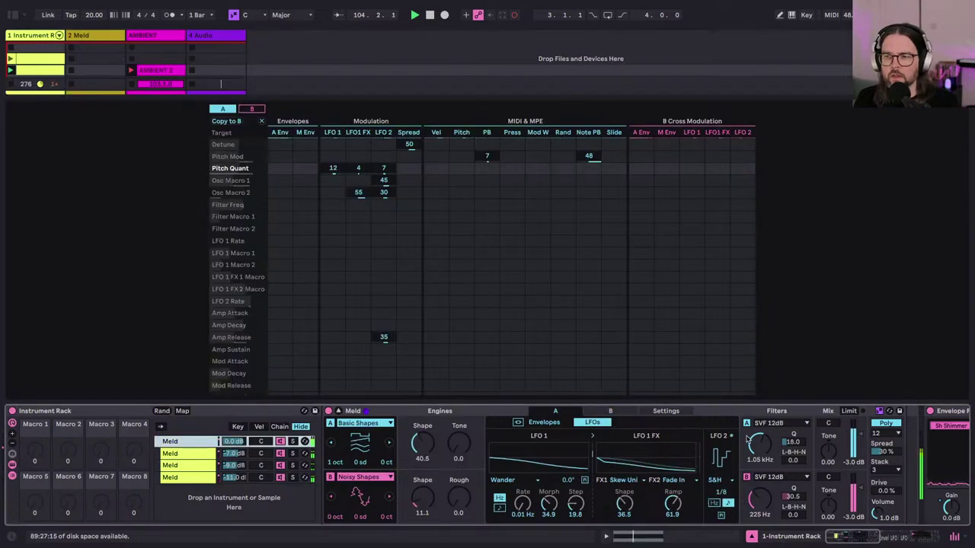
pyautogui.click(759, 444)
pyautogui.moveTo(759, 445); pyautogui.dragTo(759, 459)
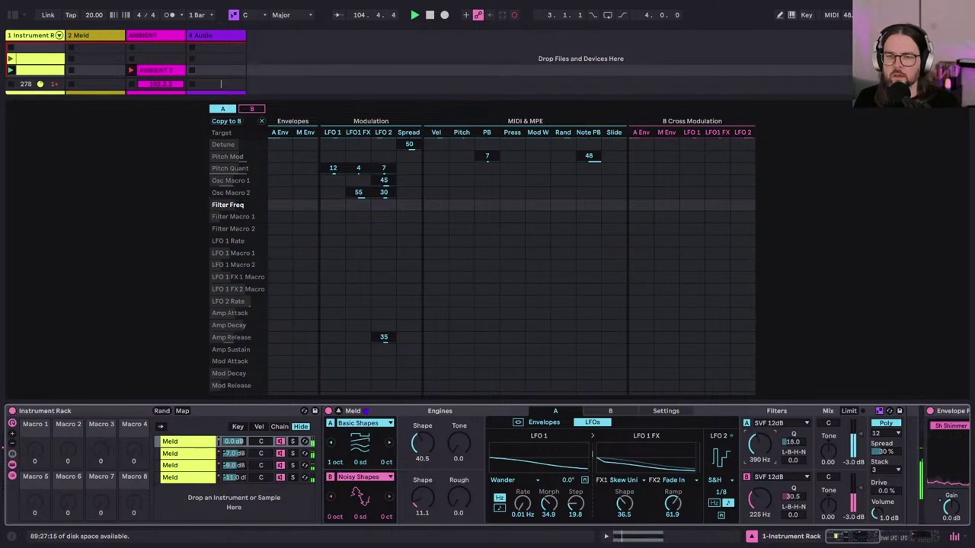
pyautogui.moveTo(760, 453); pyautogui.dragTo(759, 460)
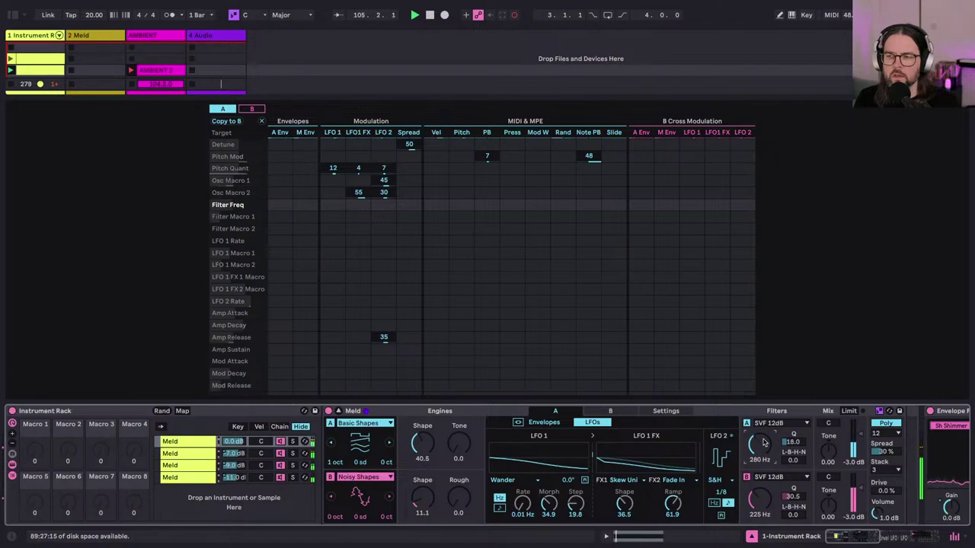
pyautogui.click(338, 412)
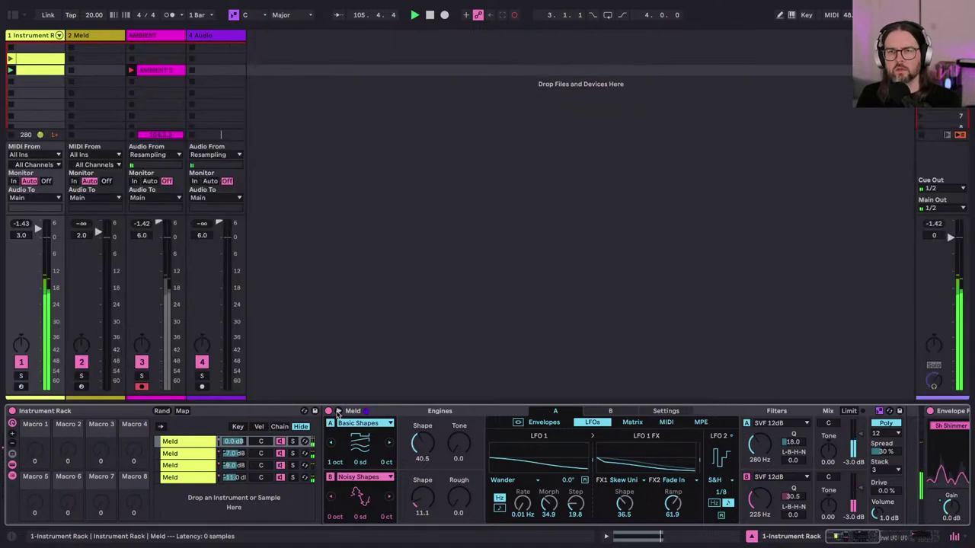
# Step: In the second chain's Meld, set the engine A amp envelope's decay to 4.72 s and its release to 312 ms
pyautogui.click(228, 454)
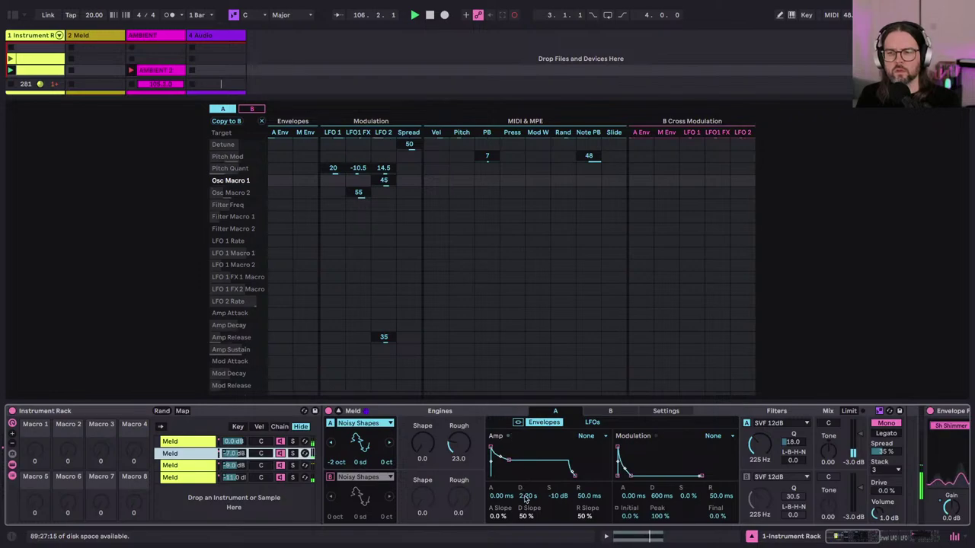
pyautogui.moveTo(525, 496); pyautogui.dragTo(525, 465)
pyautogui.moveTo(587, 496); pyautogui.dragTo(586, 475)
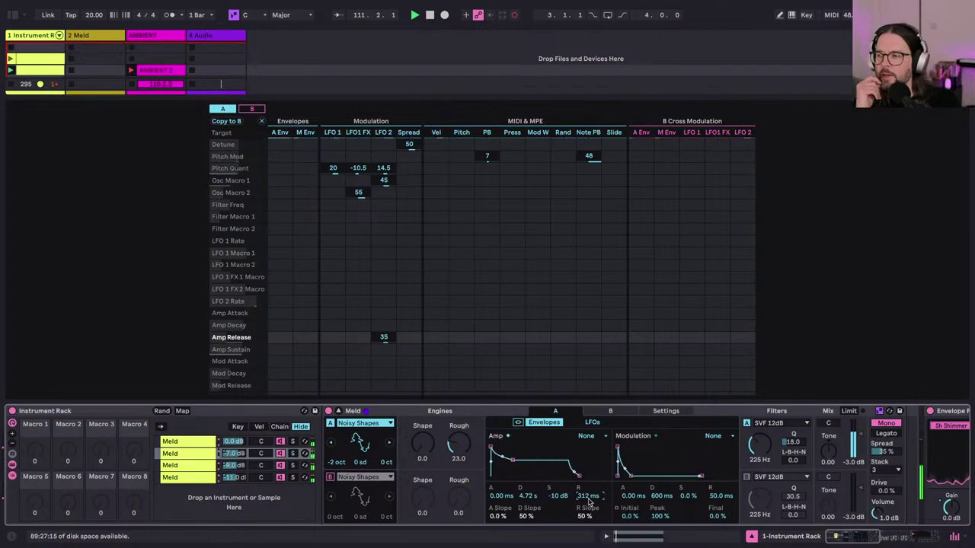
pyautogui.click(339, 412)
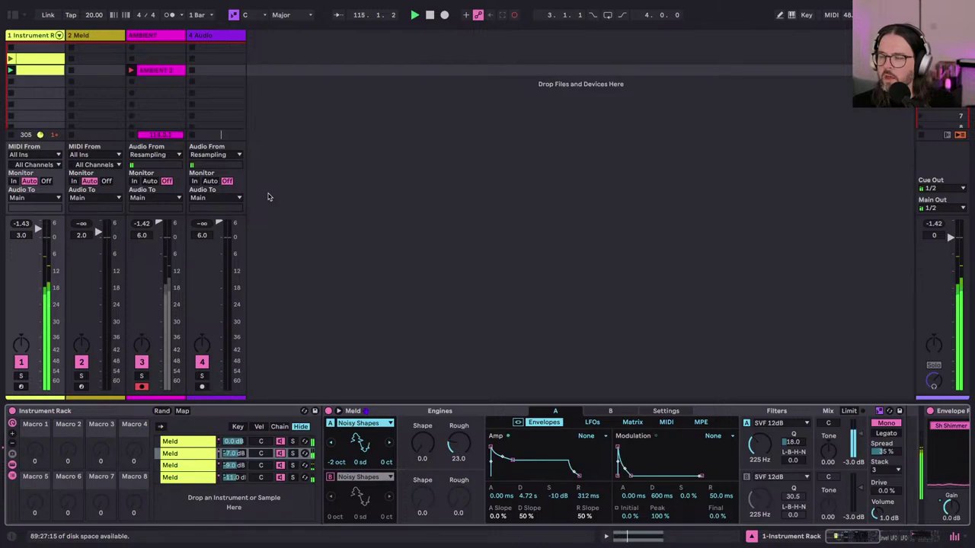
pyautogui.click(80, 37)
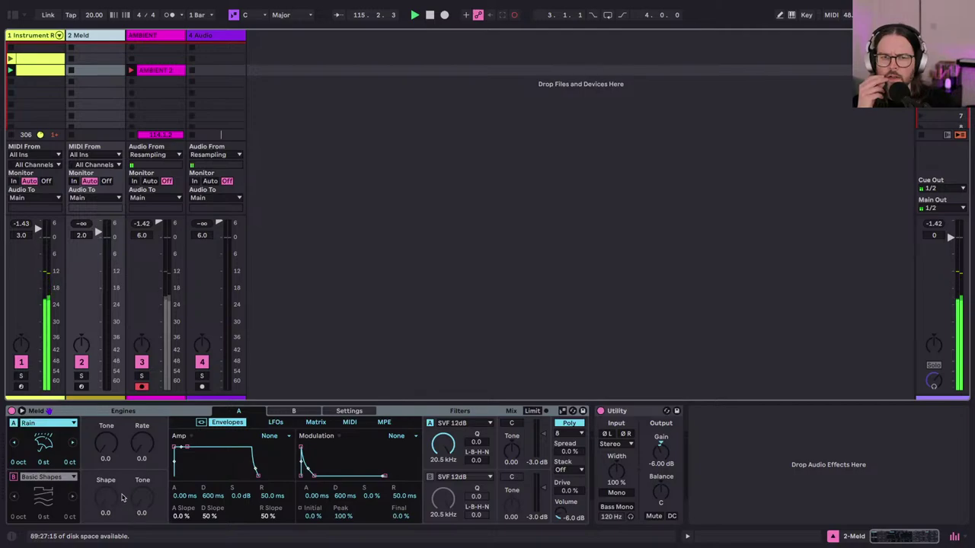
pyautogui.click(32, 36)
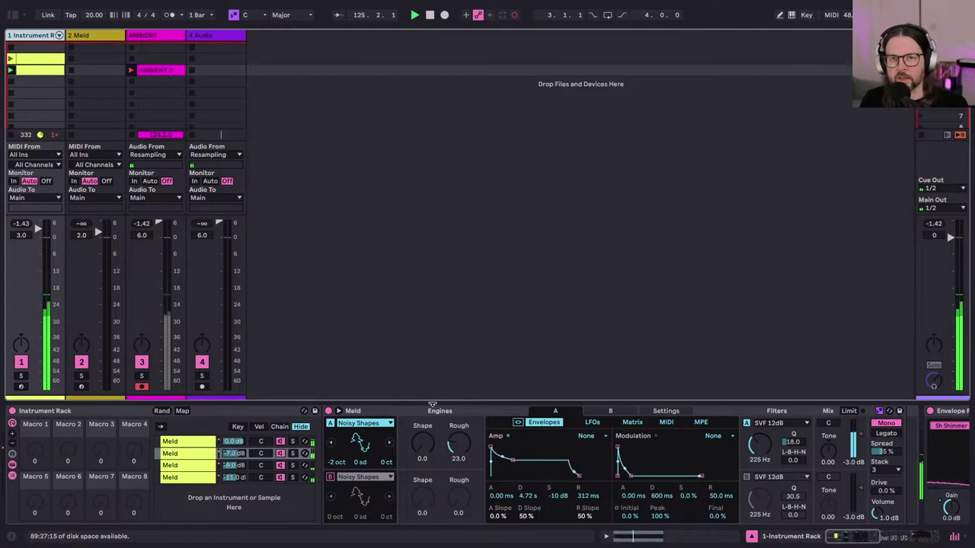
# Step: Fade the fourth chain's volume to -∞ dB and set the Density of its Crackle engine to 6.0
pyautogui.click(235, 477)
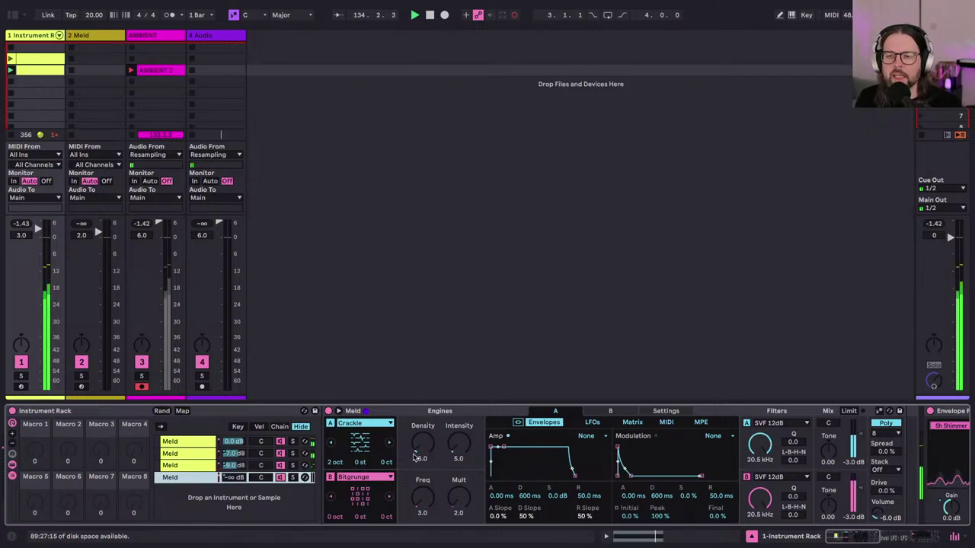
pyautogui.hscroll(1, 404, 467)
pyautogui.hscroll(1, 398, 447)
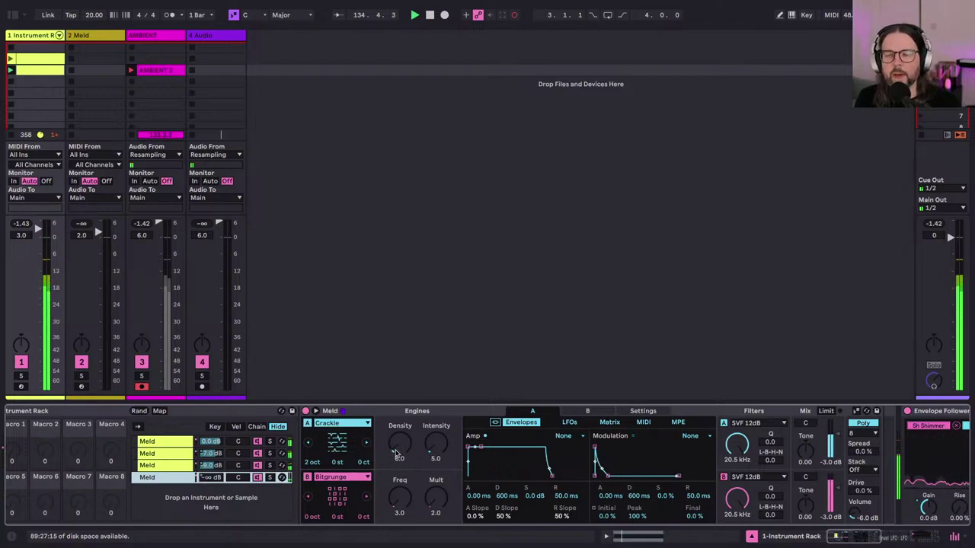
pyautogui.hscroll(-3, 397, 455)
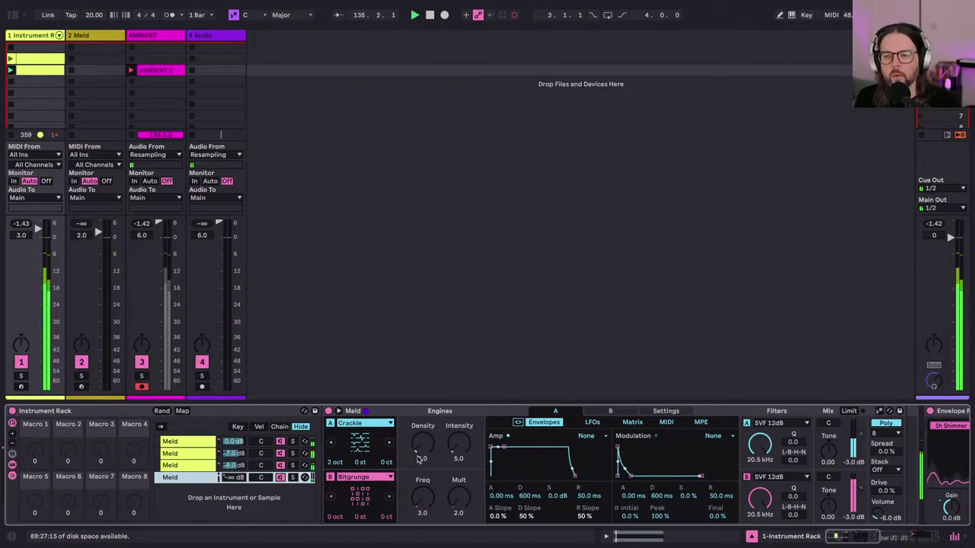
pyautogui.click(418, 450)
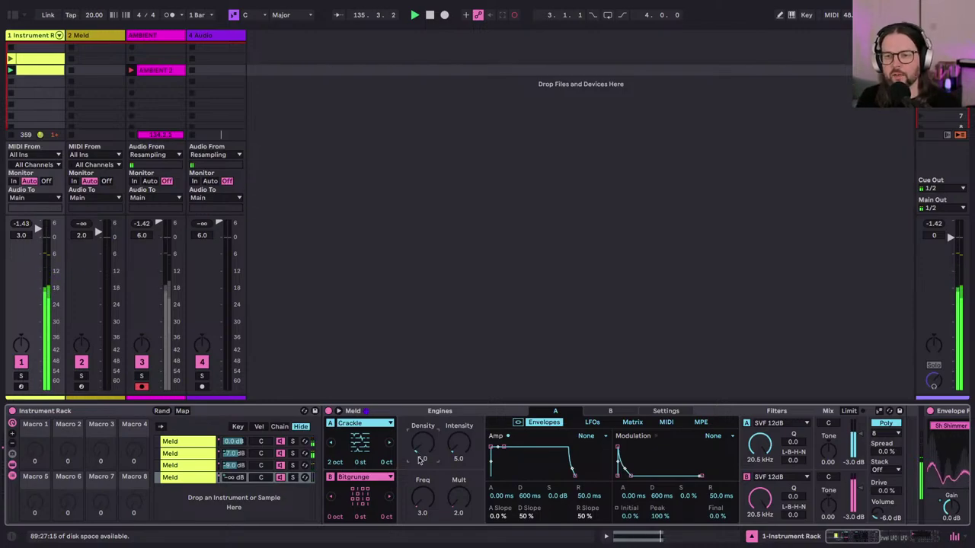
pyautogui.moveTo(420, 460); pyautogui.dragTo(418, 451)
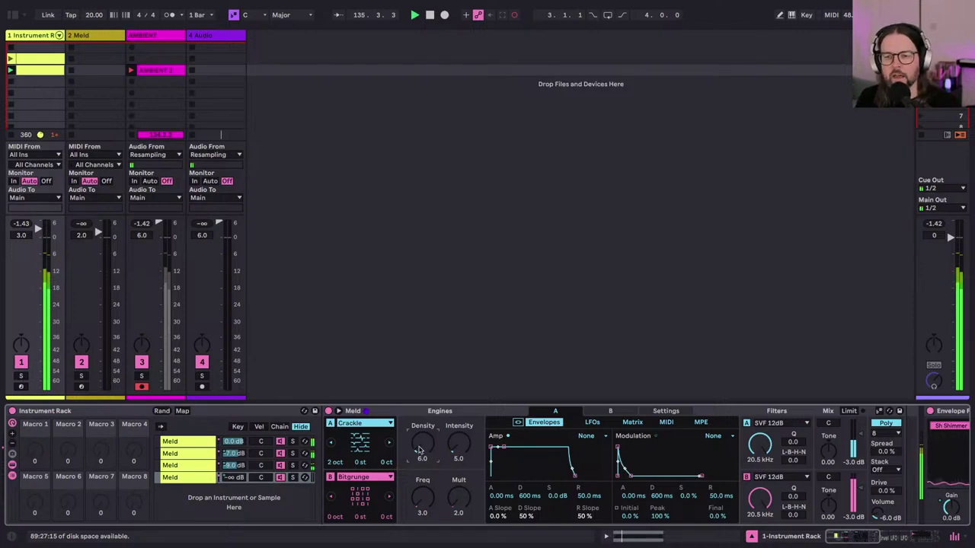
pyautogui.click(233, 477)
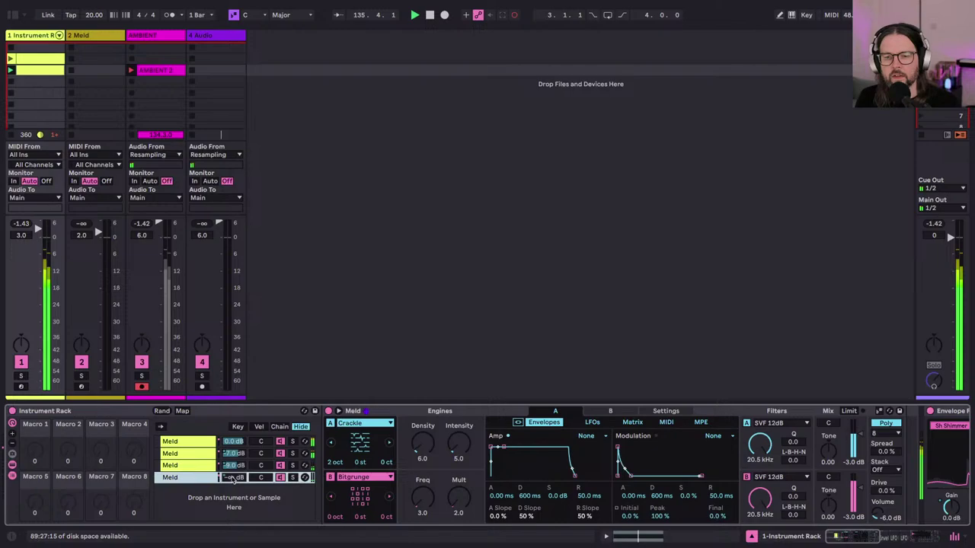
# Step: In the first chain's Meld, set filter B's frequency to 755 Hz, engine B's Rough to 18.3 and engine A's Tone to 13.5
pyautogui.click(192, 467)
pyautogui.click(182, 444)
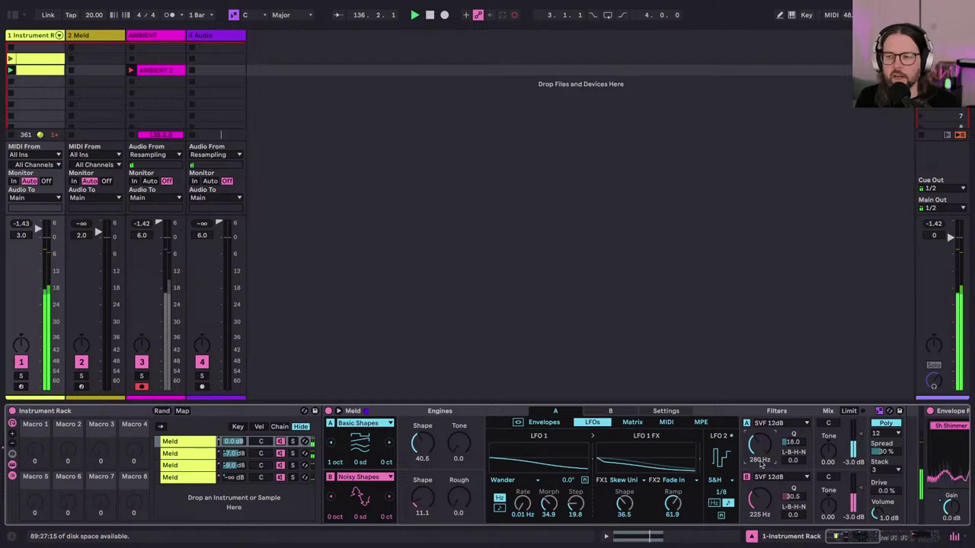
pyautogui.click(610, 412)
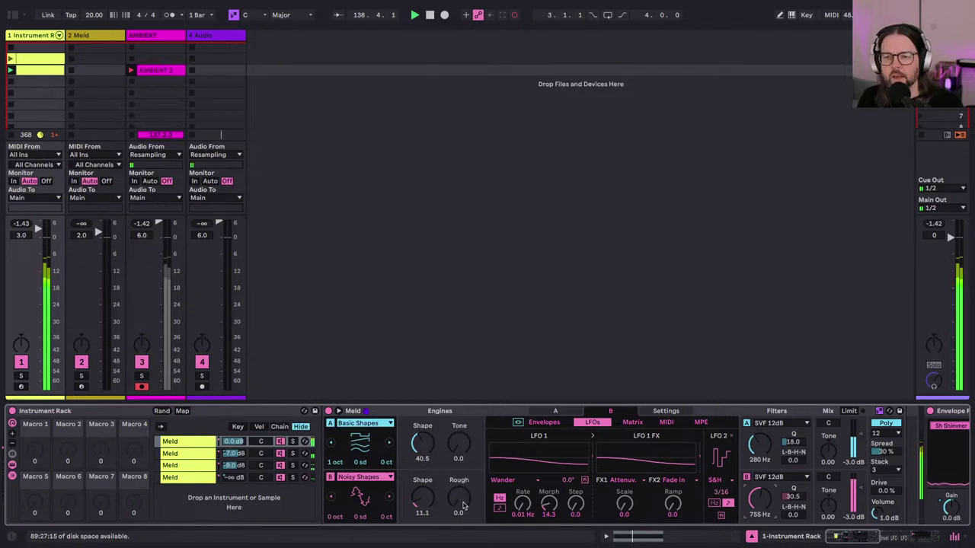
pyautogui.moveTo(458, 499); pyautogui.dragTo(458, 491)
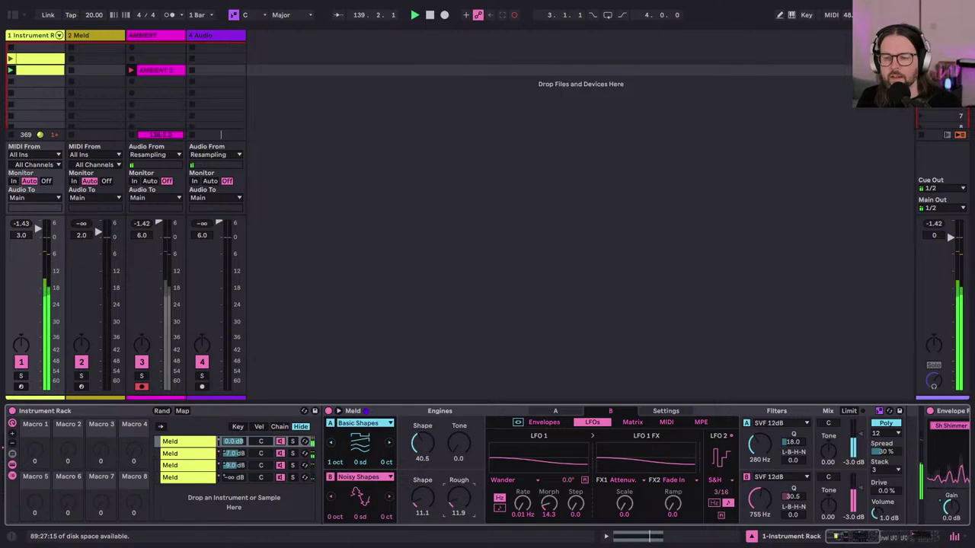
pyautogui.moveTo(458, 500); pyautogui.dragTo(458, 492)
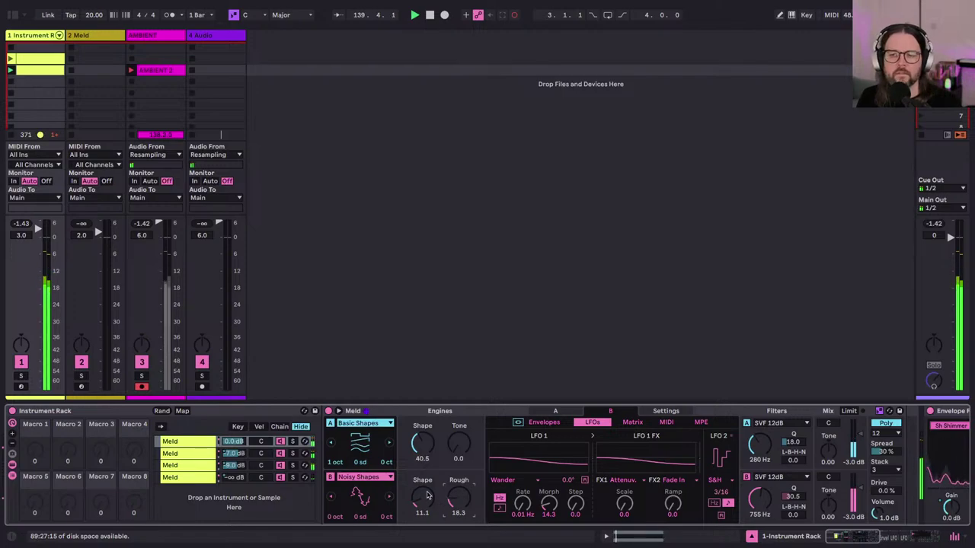
pyautogui.click(460, 445)
pyautogui.moveTo(460, 444); pyautogui.dragTo(459, 439)
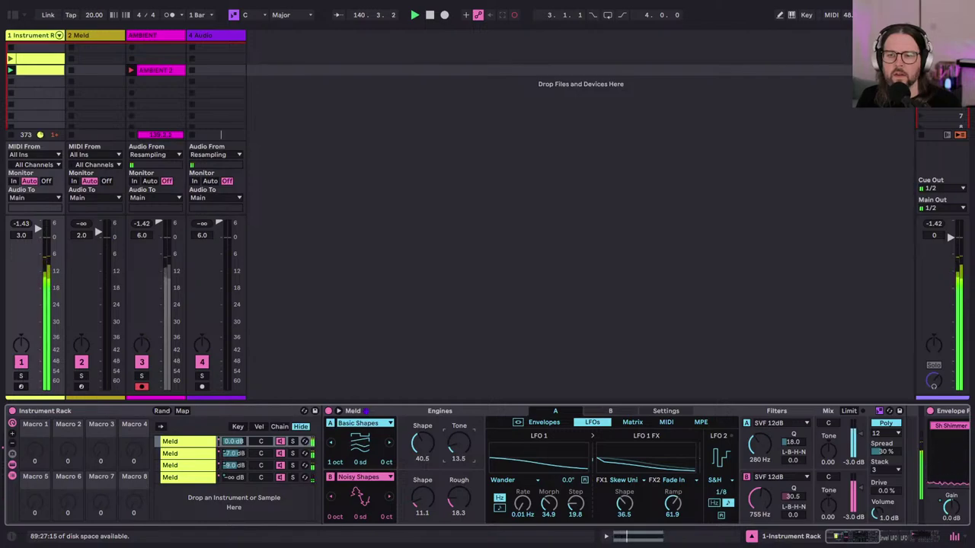
# Step: In the first chain's Meld, set engine A's Tone to 12.7, filter A's Q to 8.6 and its frequency to 640 Hz
pyautogui.moveTo(460, 444); pyautogui.dragTo(460, 446)
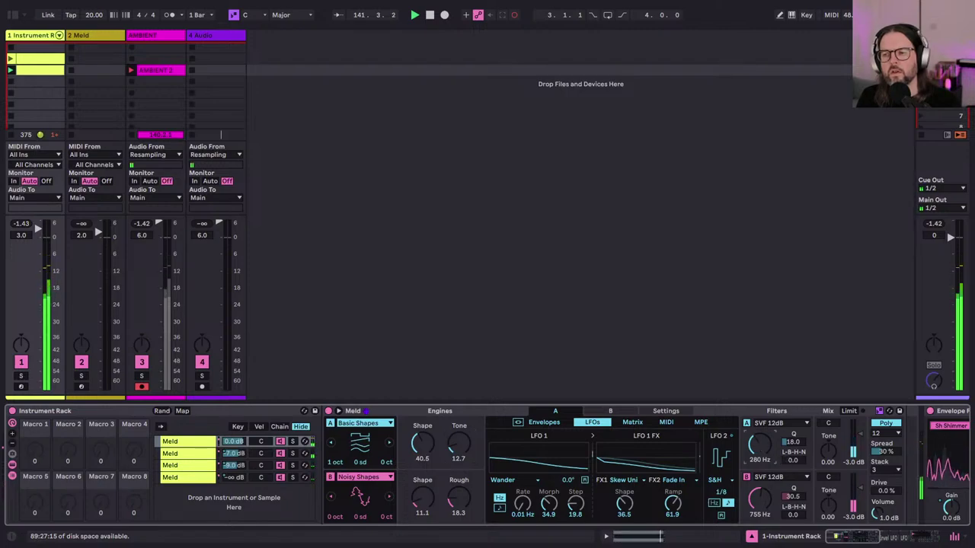
pyautogui.moveTo(759, 444); pyautogui.dragTo(790, 450)
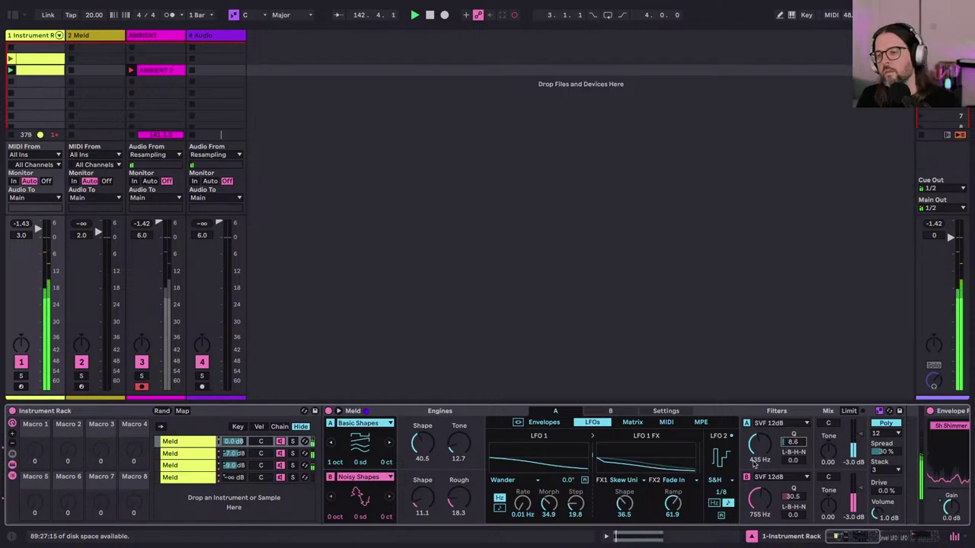
pyautogui.moveTo(757, 451); pyautogui.dragTo(756, 448)
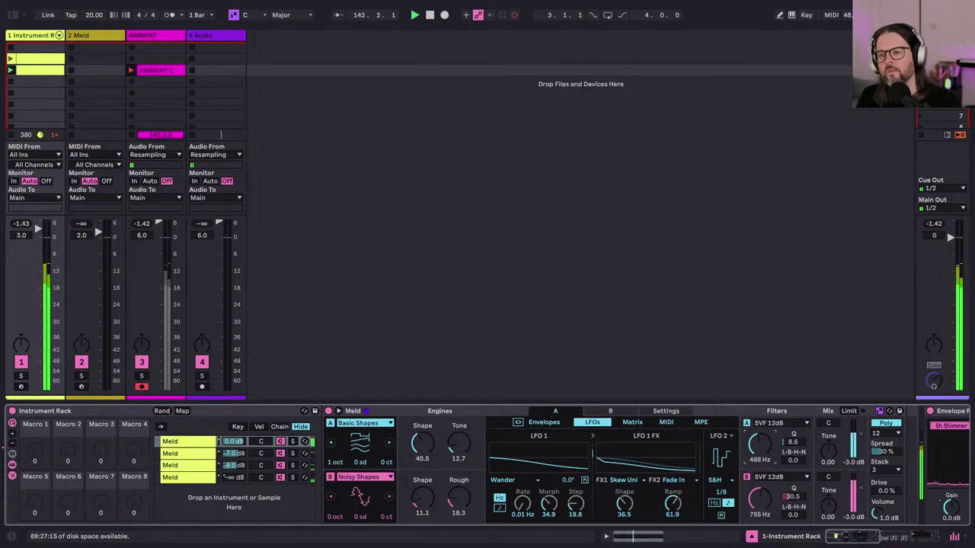
pyautogui.moveTo(757, 449); pyautogui.dragTo(756, 439)
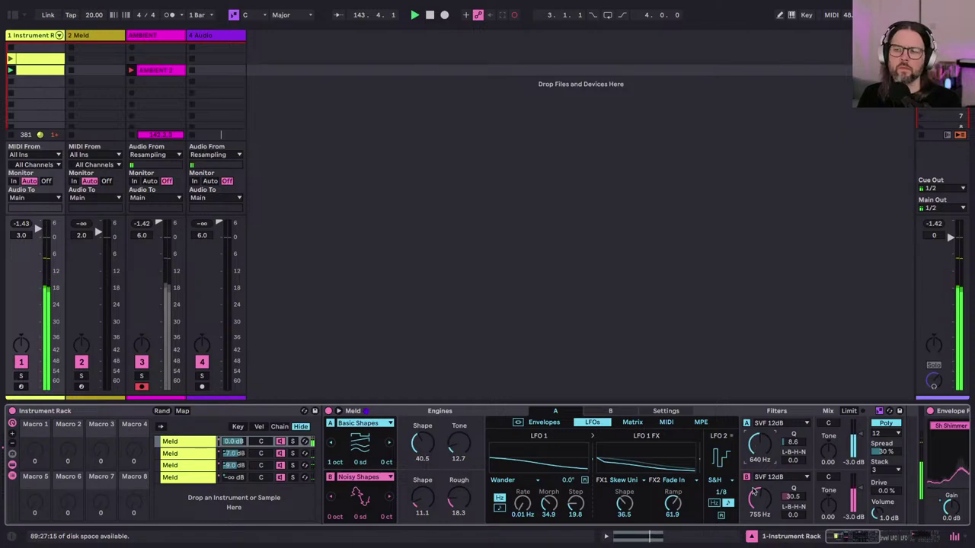
# Step: Raise the first chain's filter B frequency to 890 Hz and its filter A frequency to 676 Hz
pyautogui.click(756, 499)
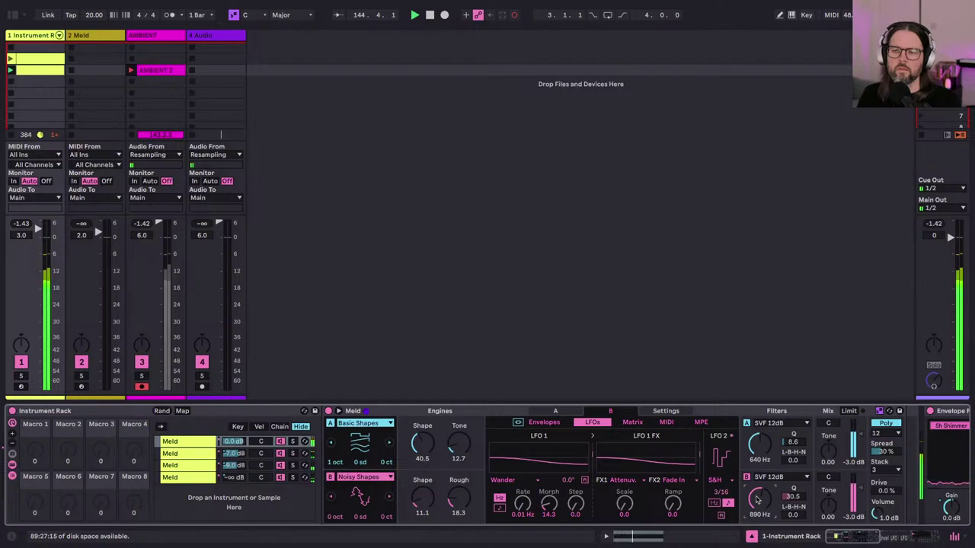
pyautogui.click(756, 448)
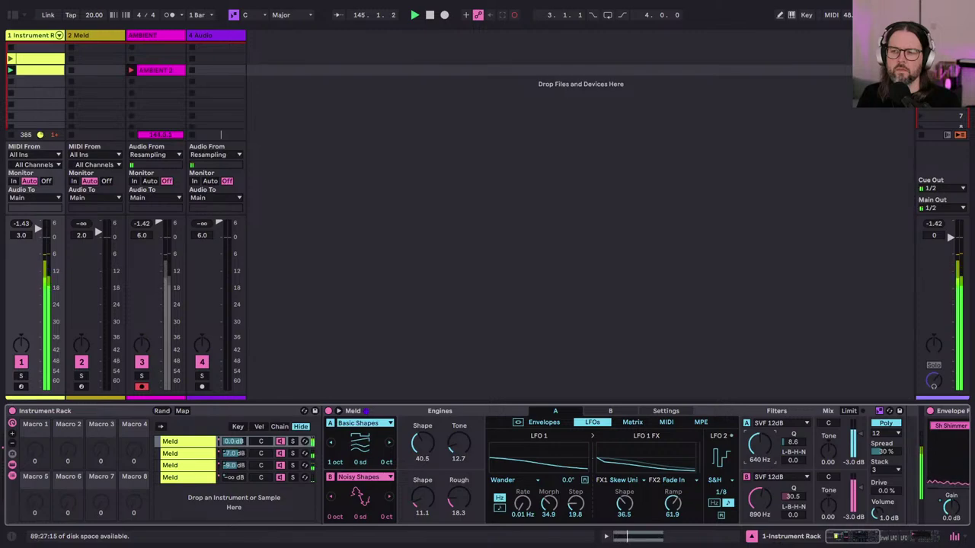
pyautogui.moveTo(756, 448); pyautogui.dragTo(756, 446)
# Step: Lower the first chain's filter A to 110 Hz and filter B to 390 Hz, trying a 0.52 A mix Tone before returning it to 0.00
pyautogui.click(829, 451)
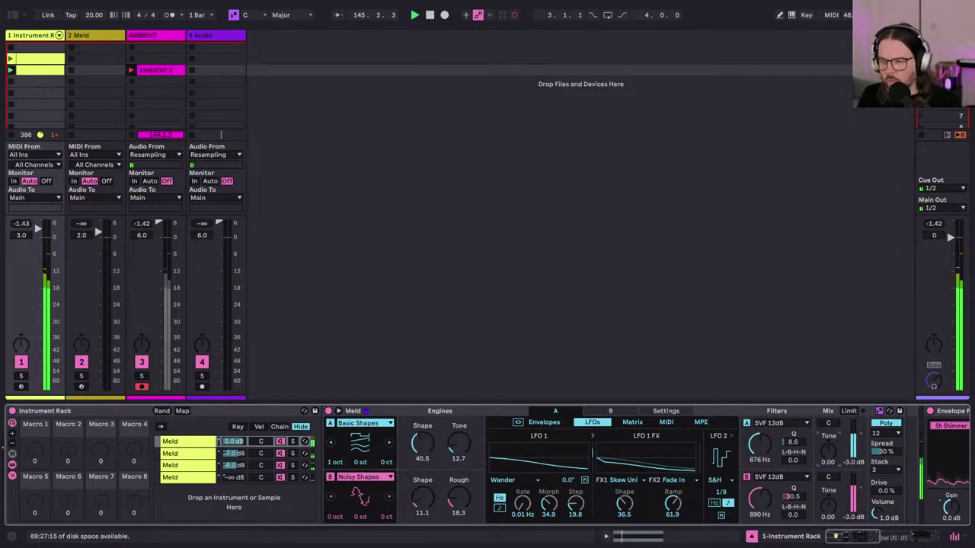
pyautogui.moveTo(829, 451); pyautogui.dragTo(828, 448)
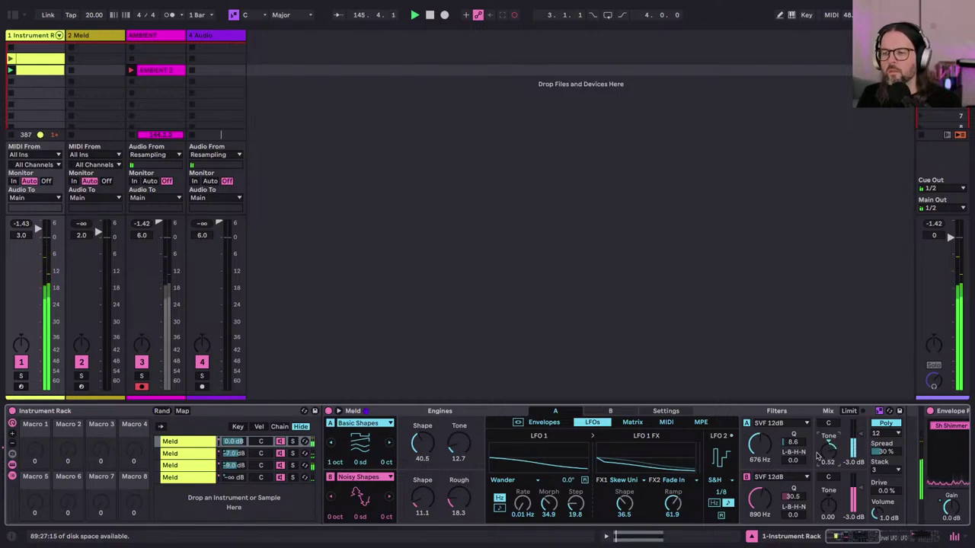
pyautogui.click(760, 450)
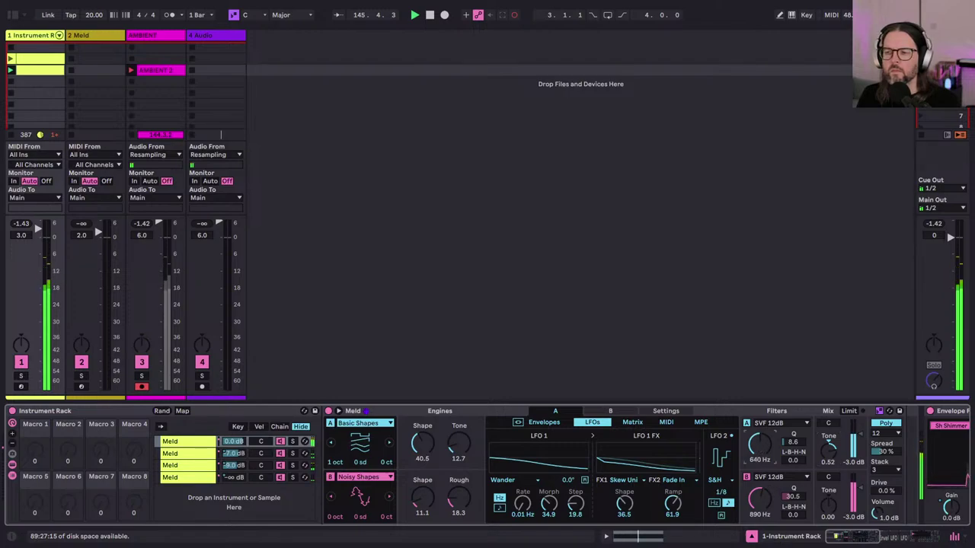
pyautogui.moveTo(760, 450); pyautogui.dragTo(760, 453)
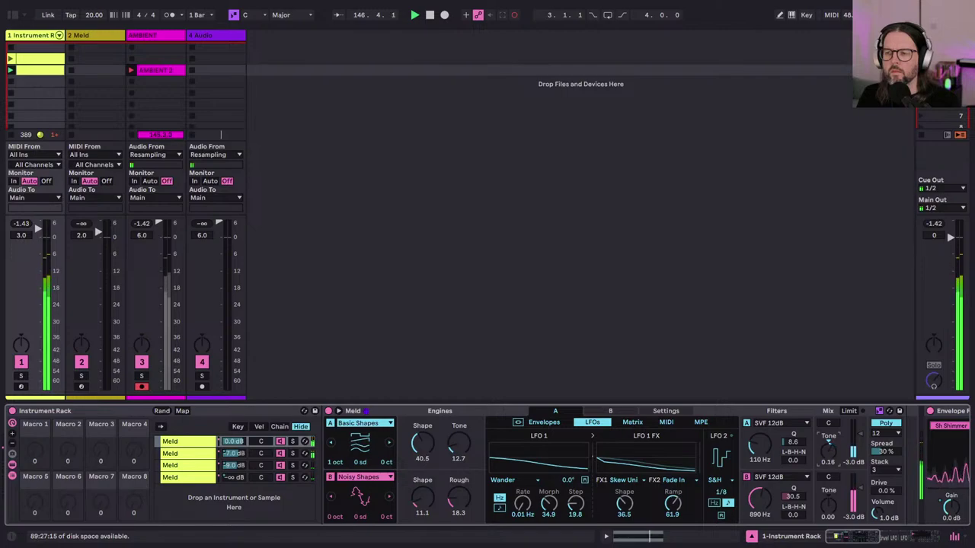
pyautogui.click(610, 411)
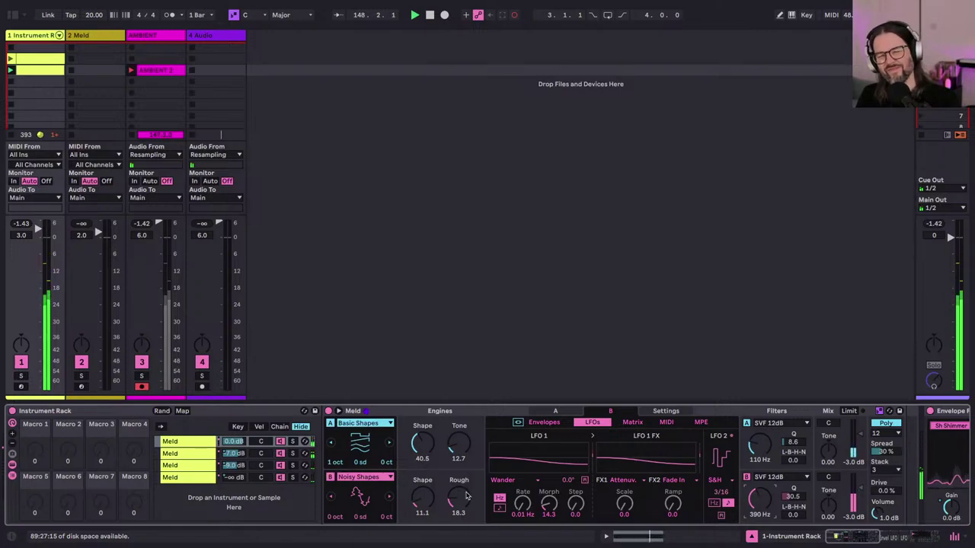
# Step: Raise the filter A frequency of the third chain's Meld to 3.16 kHz
pyautogui.click(187, 466)
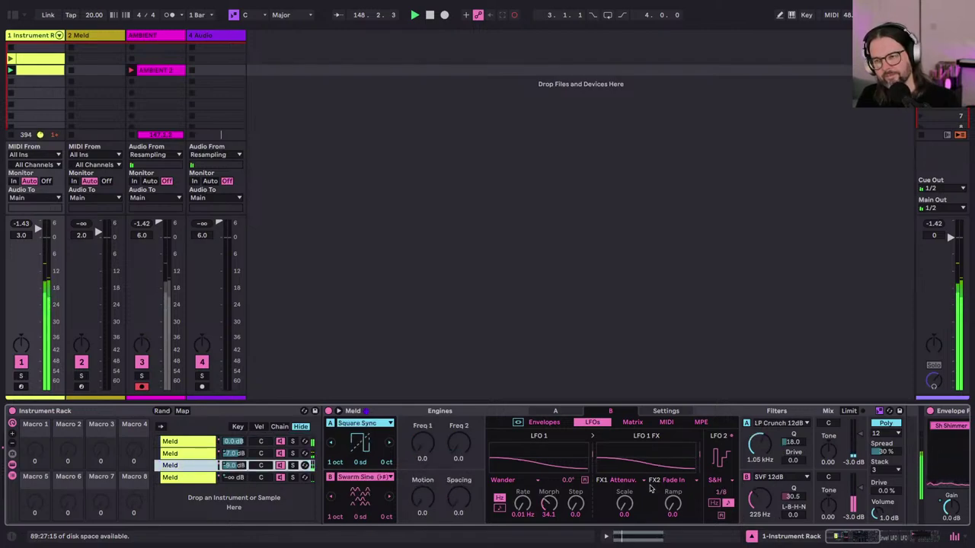
pyautogui.moveTo(759, 445); pyautogui.dragTo(759, 432)
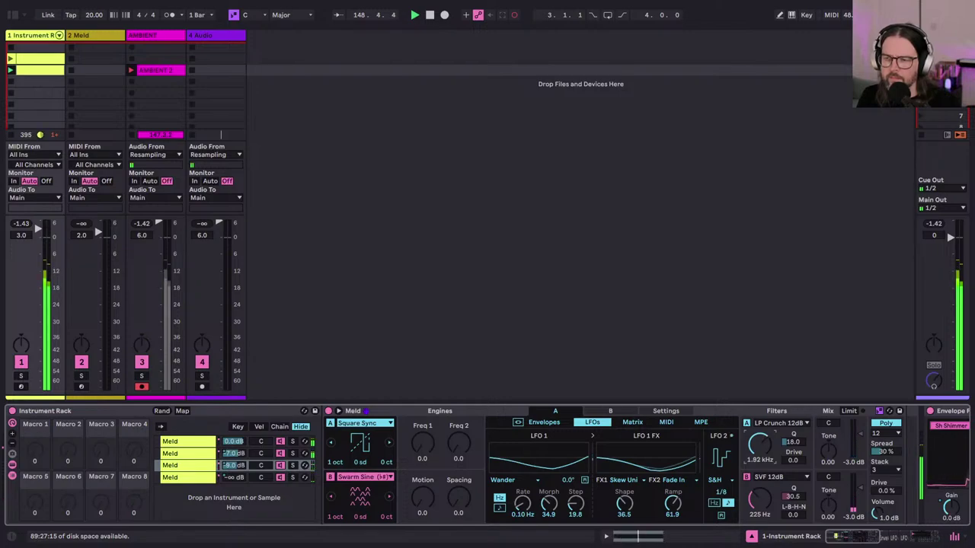
pyautogui.moveTo(759, 431); pyautogui.dragTo(759, 429)
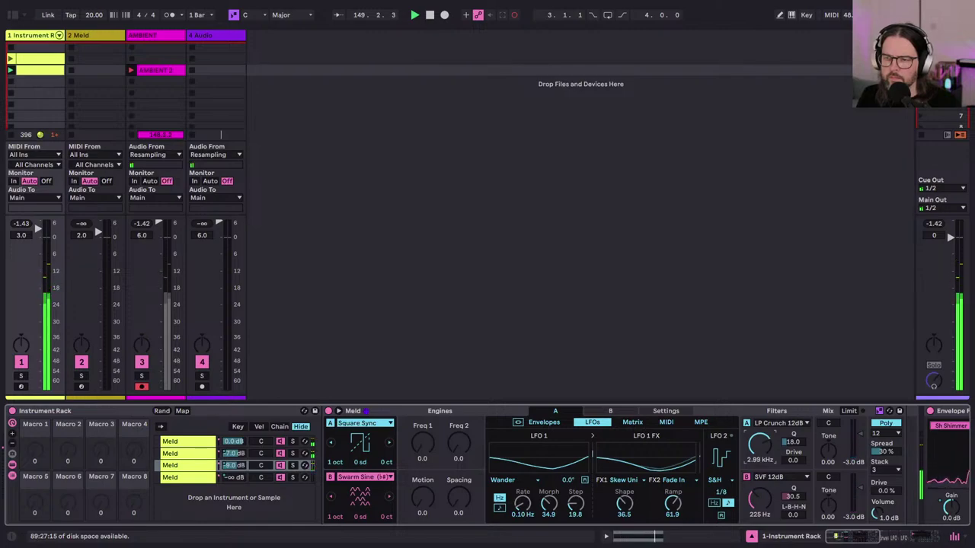
pyautogui.moveTo(759, 445); pyautogui.dragTo(760, 443)
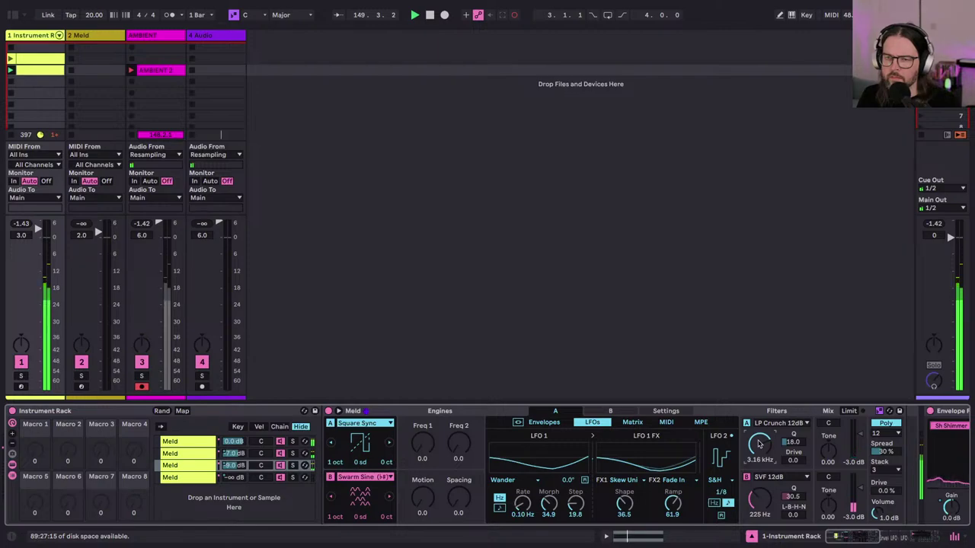
# Step: Increase the predelay Feedback of the Hybrid Reverb after the synth rack
pyautogui.hscroll(10, 759, 444)
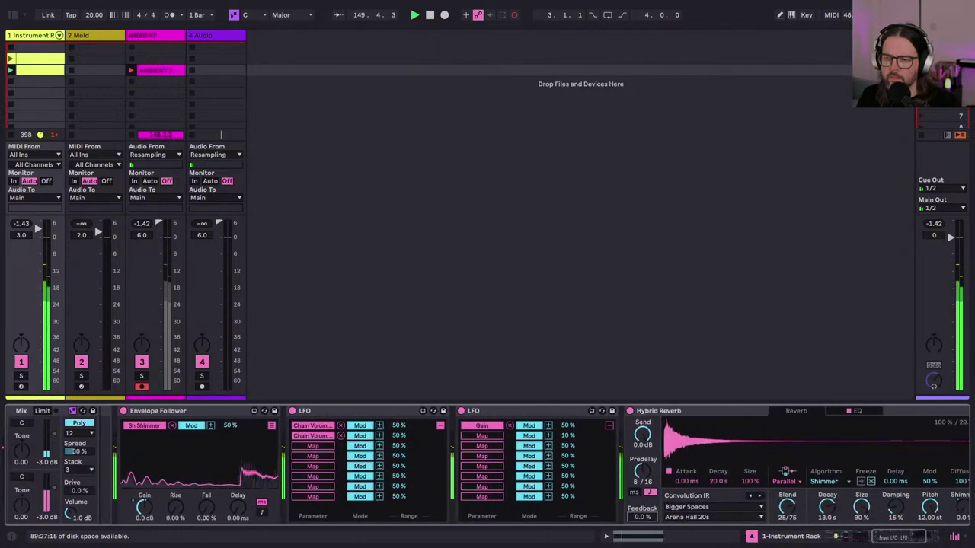
pyautogui.moveTo(643, 518); pyautogui.dragTo(643, 500)
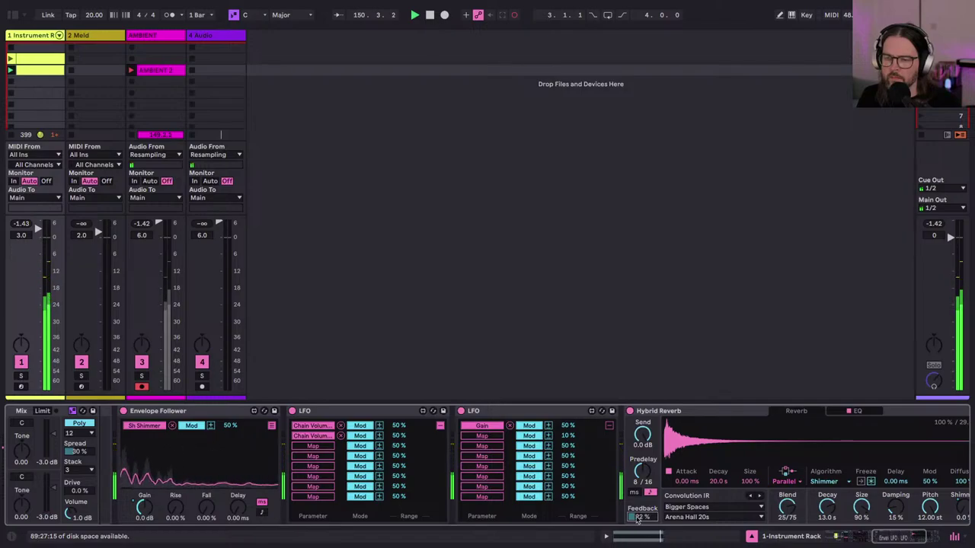
pyautogui.hscroll(-10, 638, 520)
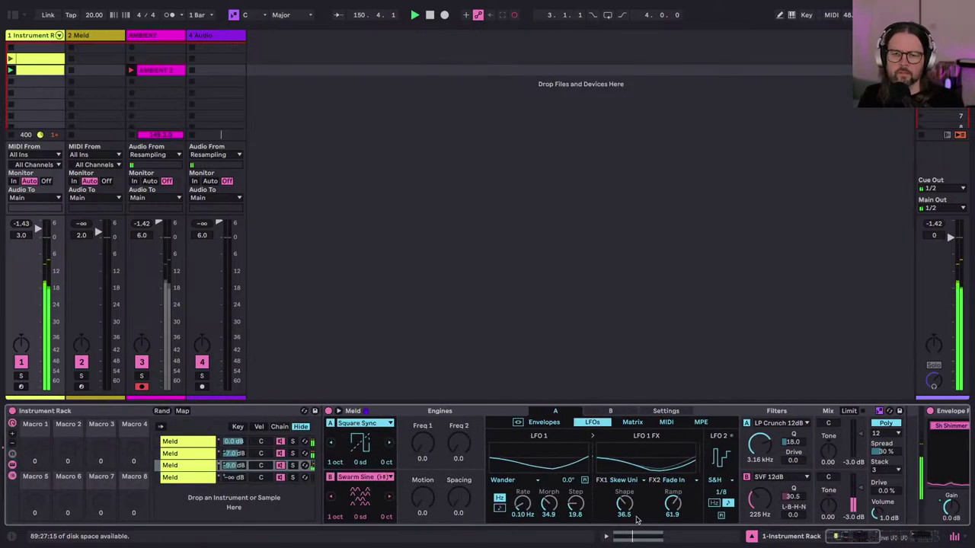
# Step: Bring the fourth chain's volume up to -9.0 dB and lower the third chain's volume to -22.0 dB
pyautogui.click(220, 478)
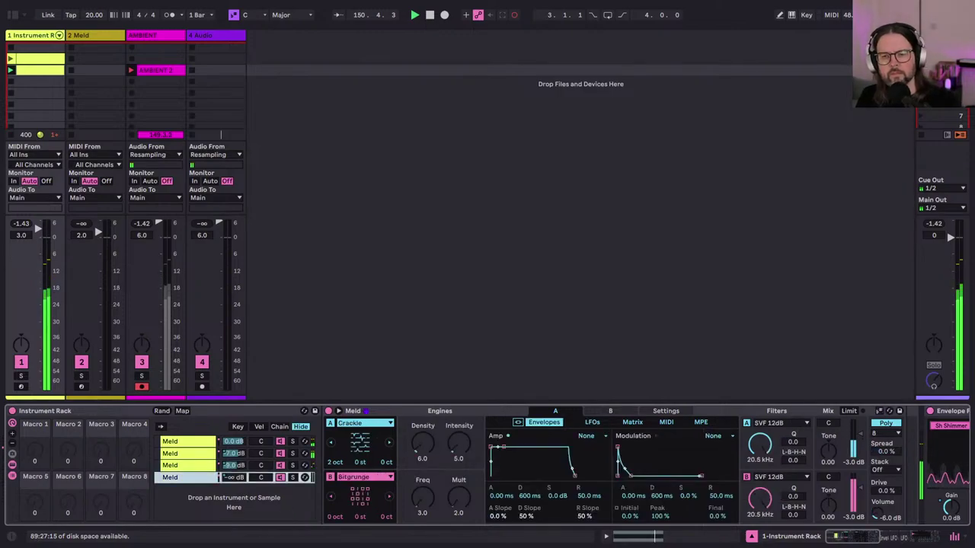
pyautogui.moveTo(233, 478); pyautogui.dragTo(233, 440)
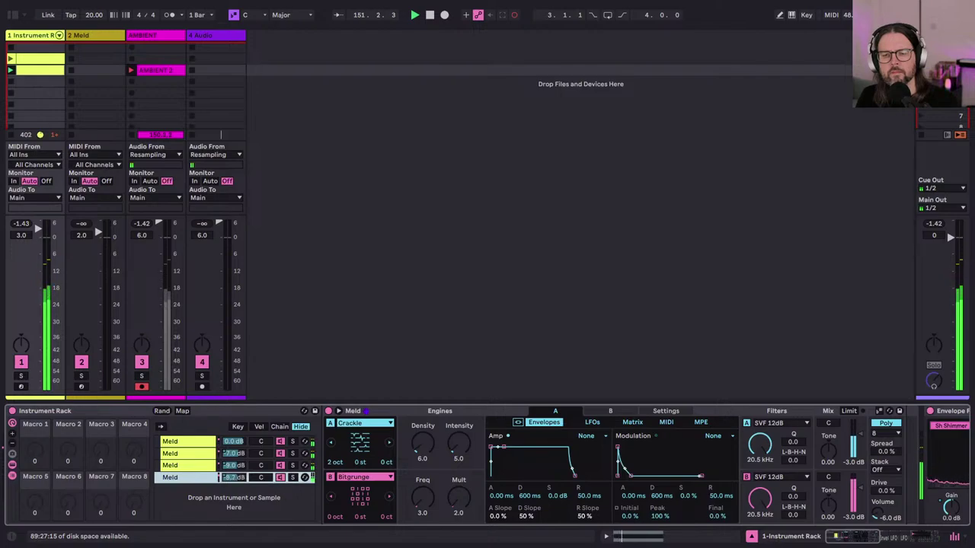
pyautogui.moveTo(236, 477); pyautogui.dragTo(231, 467)
pyautogui.click(225, 465)
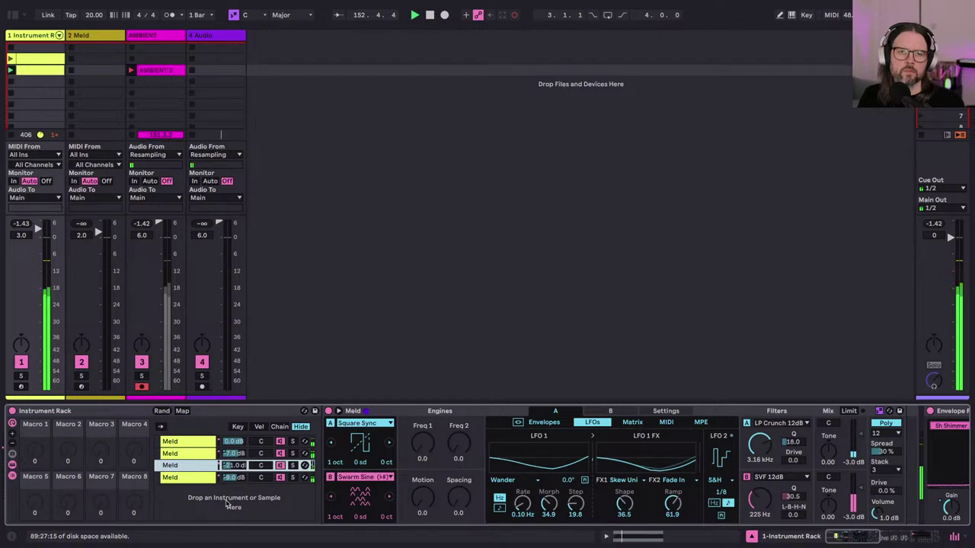
# Step: Raise the filter B frequency of the first chain's Meld to 1.10 kHz and select the Envelope Follower
pyautogui.click(159, 443)
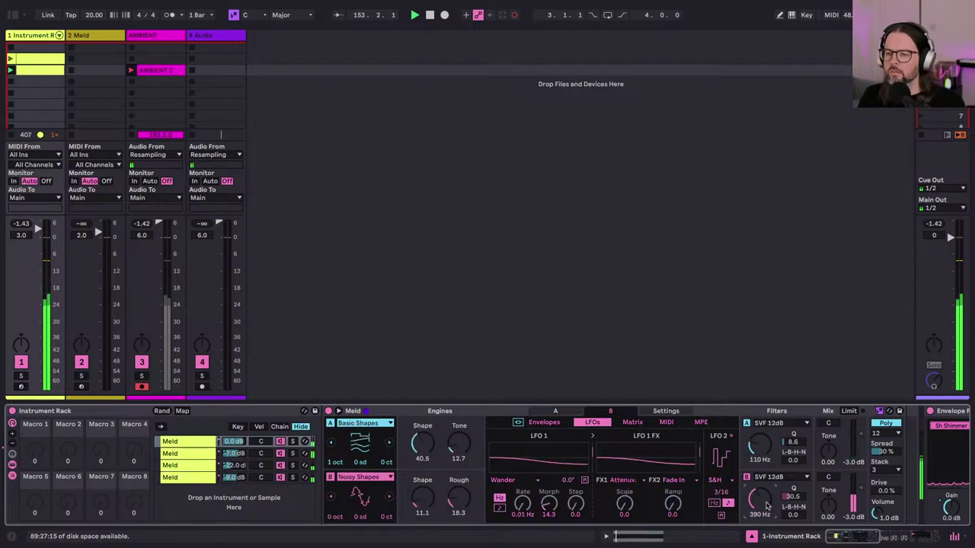
pyautogui.moveTo(767, 506); pyautogui.dragTo(767, 505)
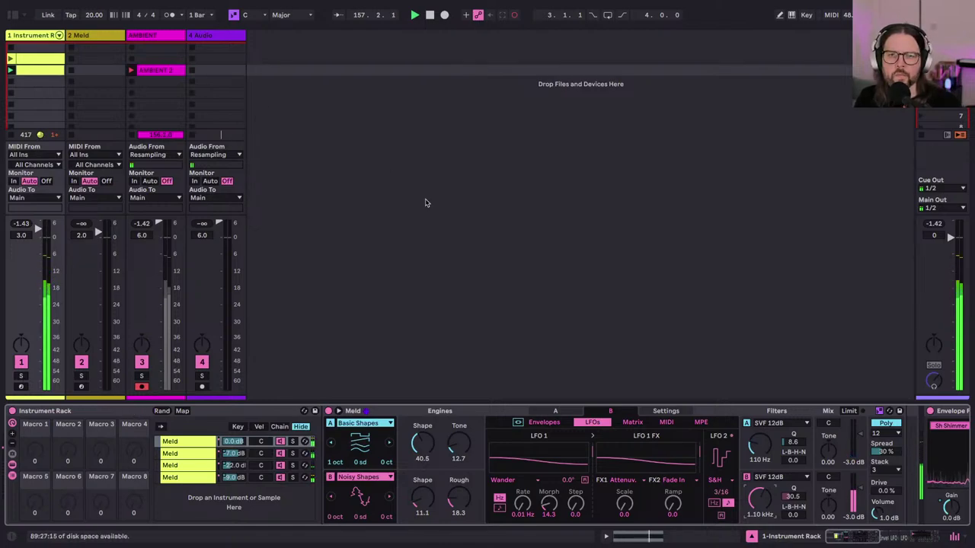
pyautogui.hscroll(5, 723, 457)
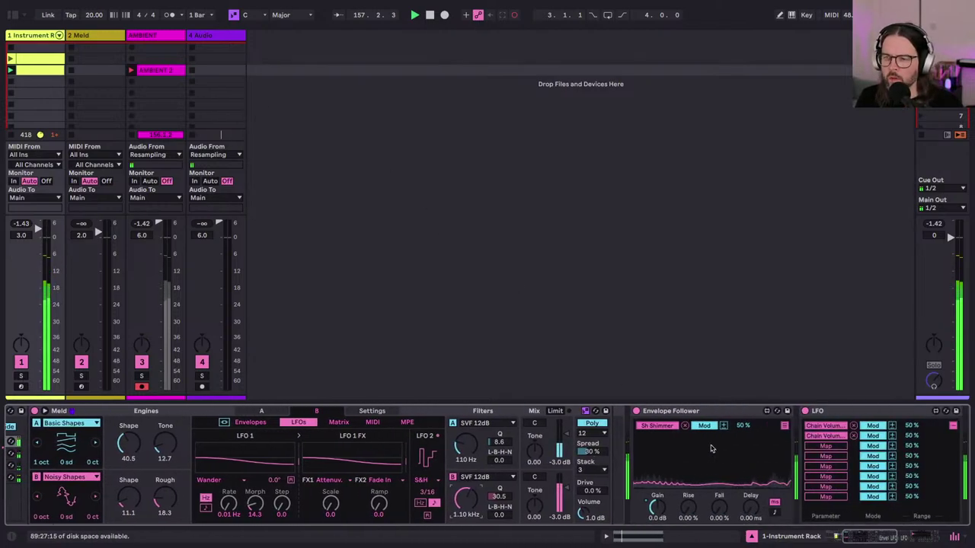
pyautogui.click(719, 462)
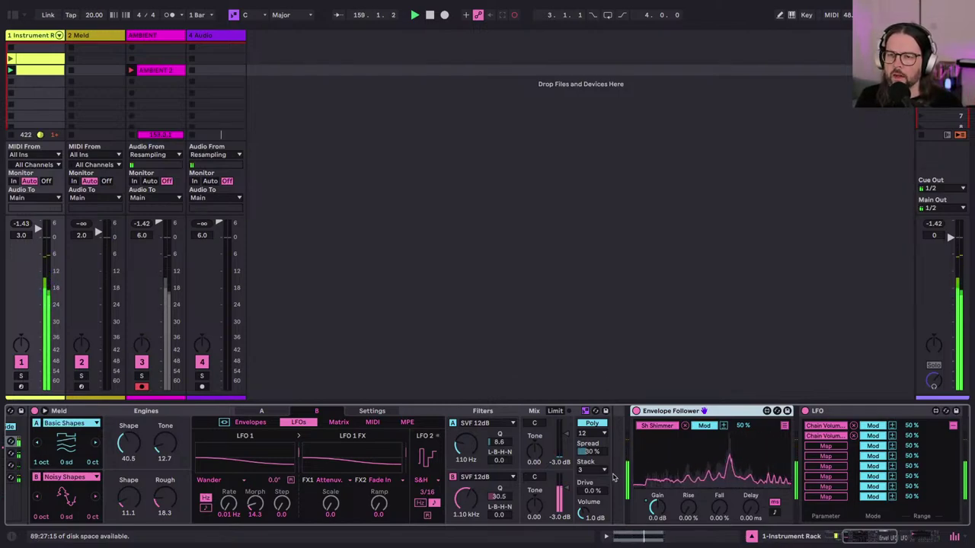
# Step: Lower the filter B frequency of the first chain's Meld to 390 Hz
pyautogui.hscroll(-5, 614, 478)
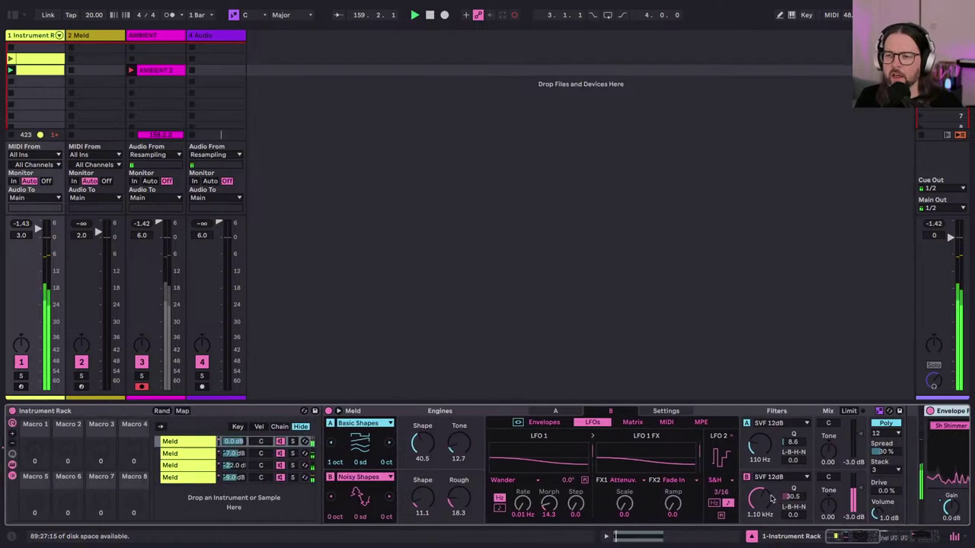
pyautogui.moveTo(762, 499); pyautogui.dragTo(762, 513)
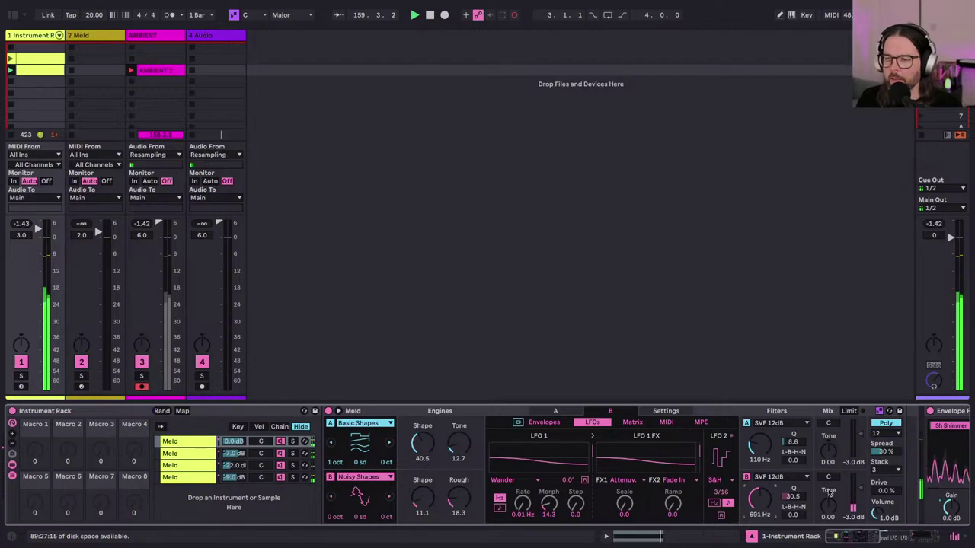
pyautogui.hscroll(4, 807, 499)
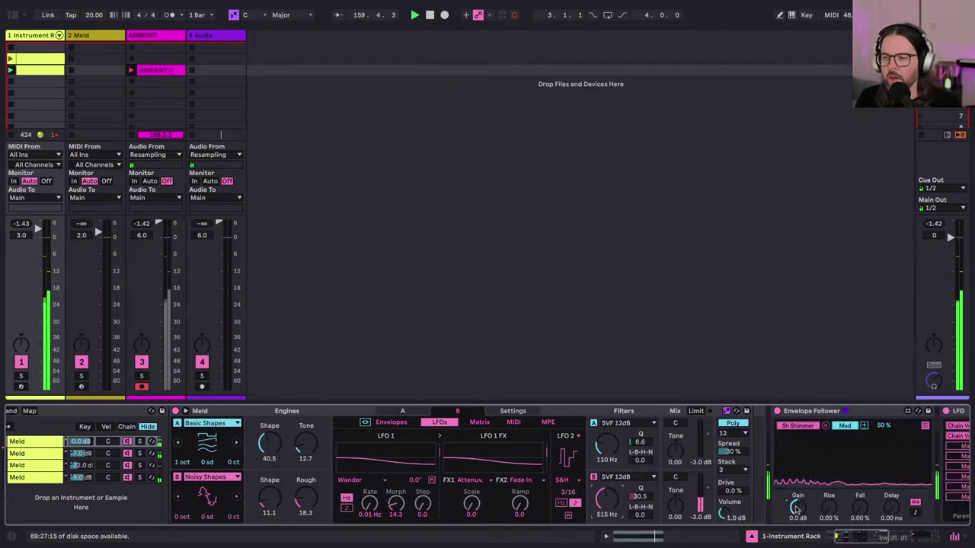
pyautogui.moveTo(610, 495); pyautogui.dragTo(609, 501)
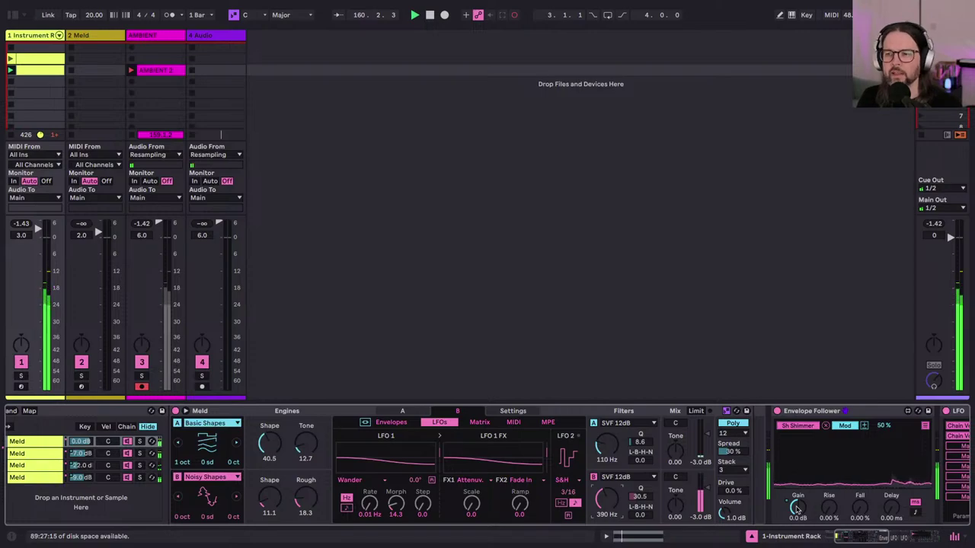
# Step: Hide the mapping list of the LFO that modulates the chain volumes and select that LFO
pyautogui.hscroll(3, 893, 504)
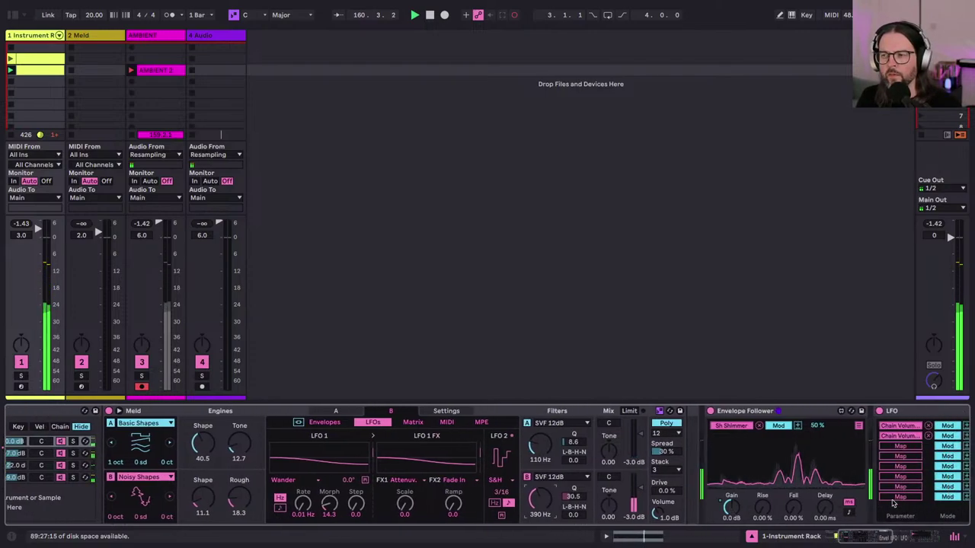
pyautogui.hscroll(9, 893, 503)
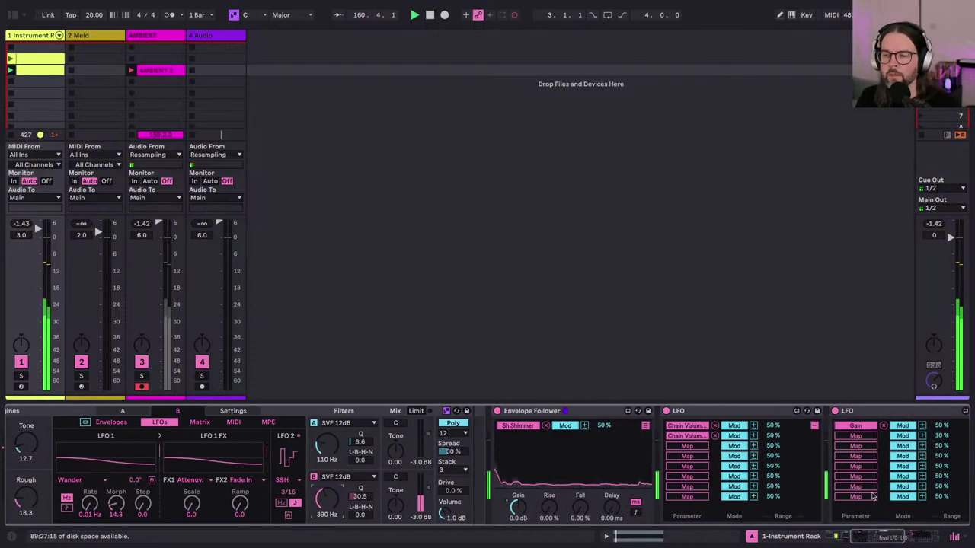
pyautogui.click(814, 426)
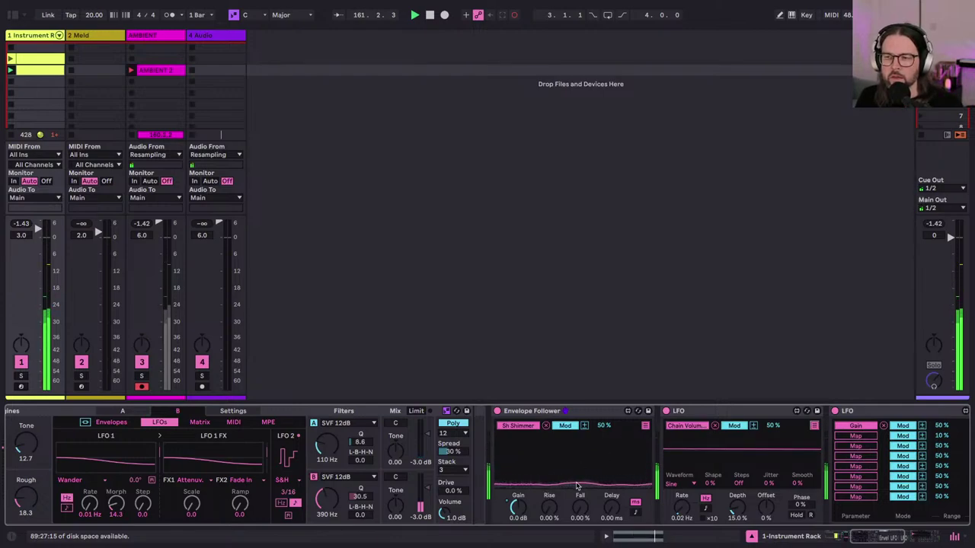
pyautogui.click(690, 414)
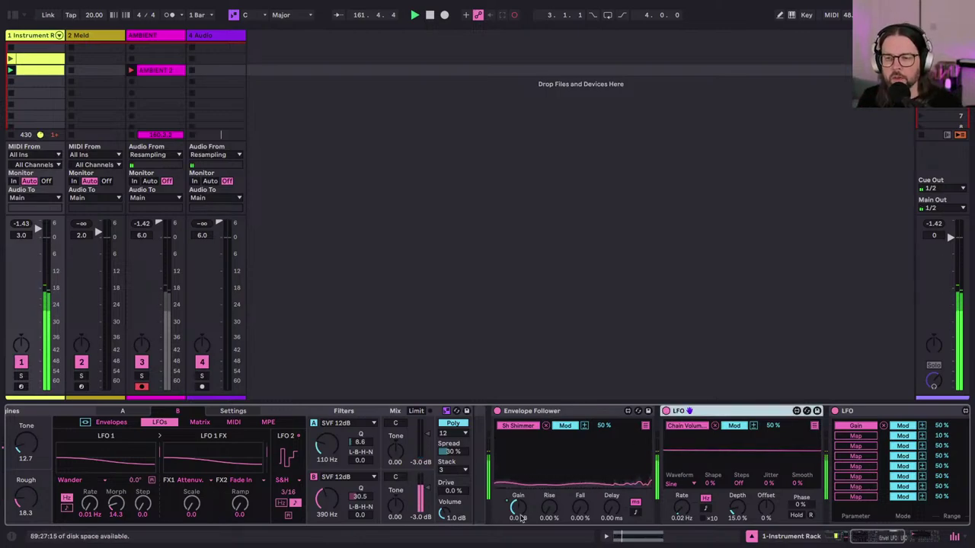
# Step: Raise the volume of the rack's third chain to -10.0 dB
pyautogui.hscroll(-5, 527, 488)
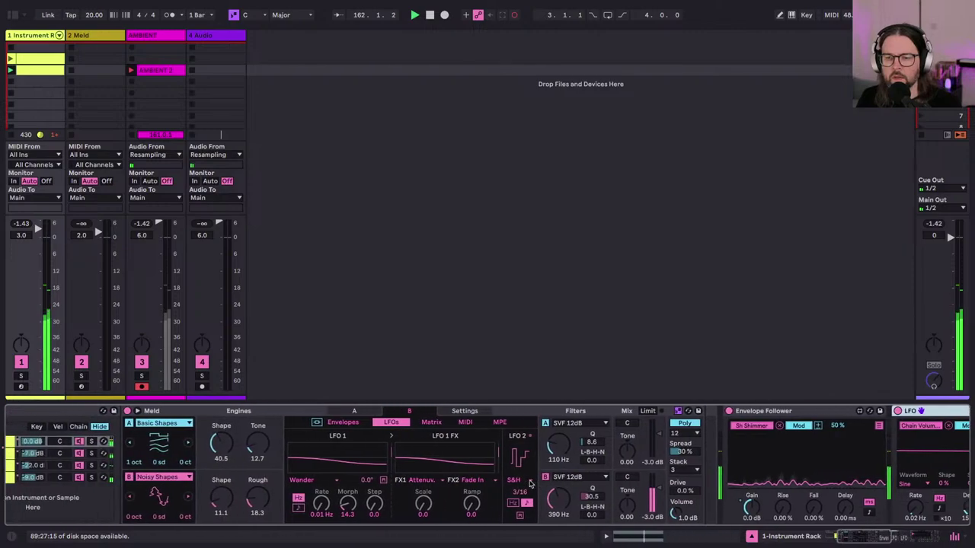
pyautogui.hscroll(-4, 530, 484)
pyautogui.click(200, 465)
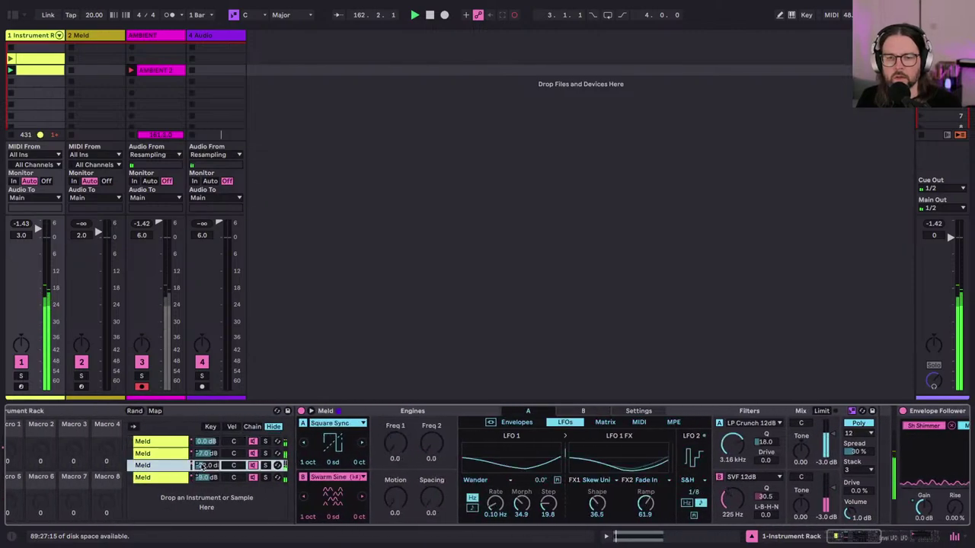
pyautogui.moveTo(202, 465); pyautogui.dragTo(196, 473)
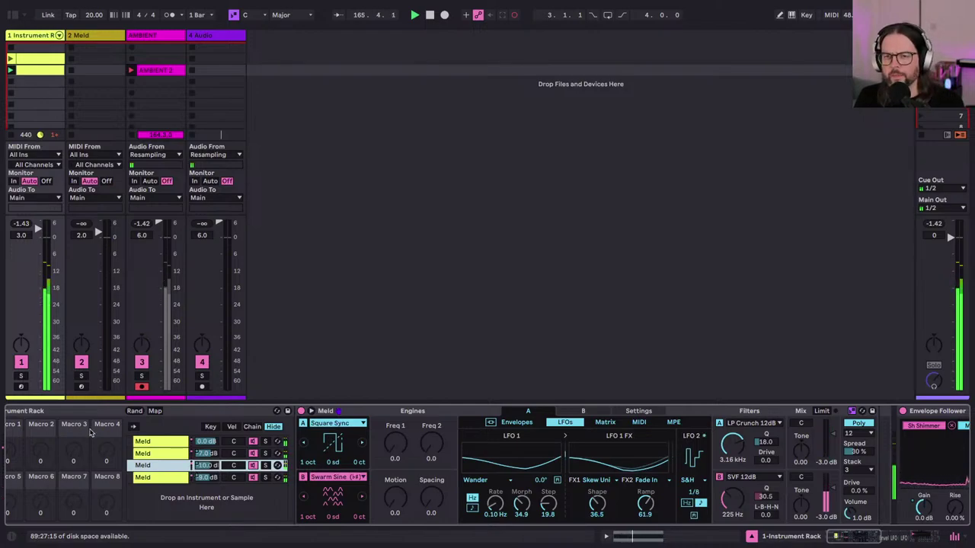
# Step: Review the rack's modulators and examine the waveform of the AMBIENT clip being recorded
pyautogui.hscroll(5, 252, 494)
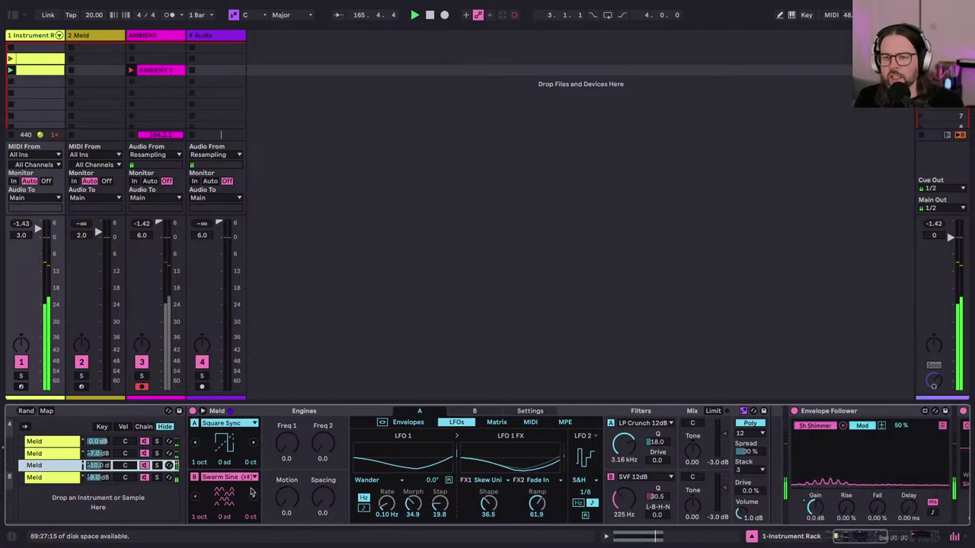
pyautogui.hscroll(6, 835, 462)
pyautogui.hscroll(2, 834, 462)
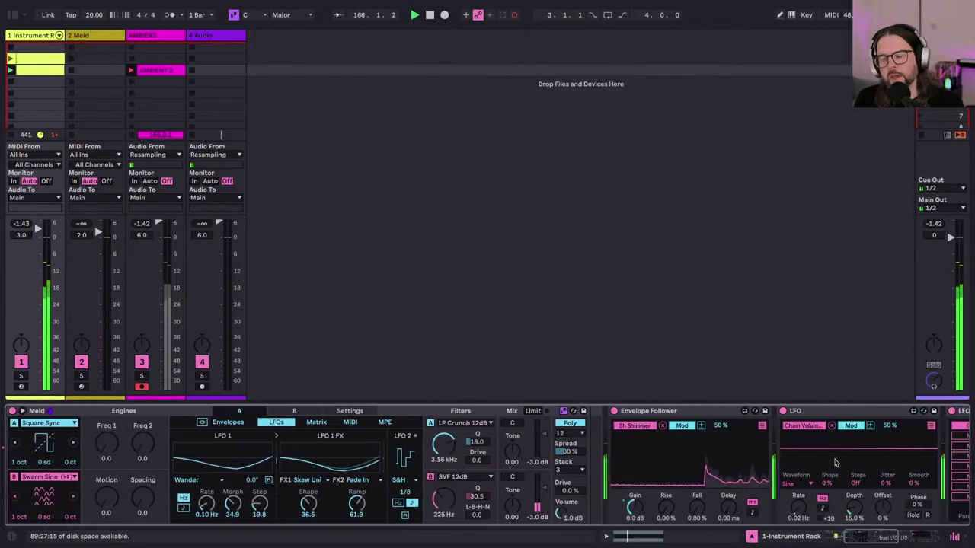
pyautogui.hscroll(8, 835, 463)
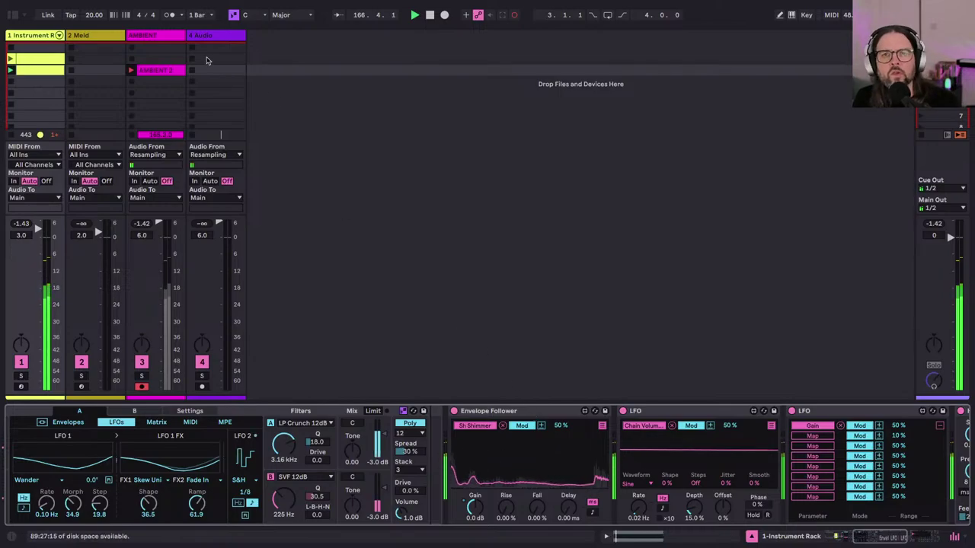
pyautogui.doubleClick(154, 72)
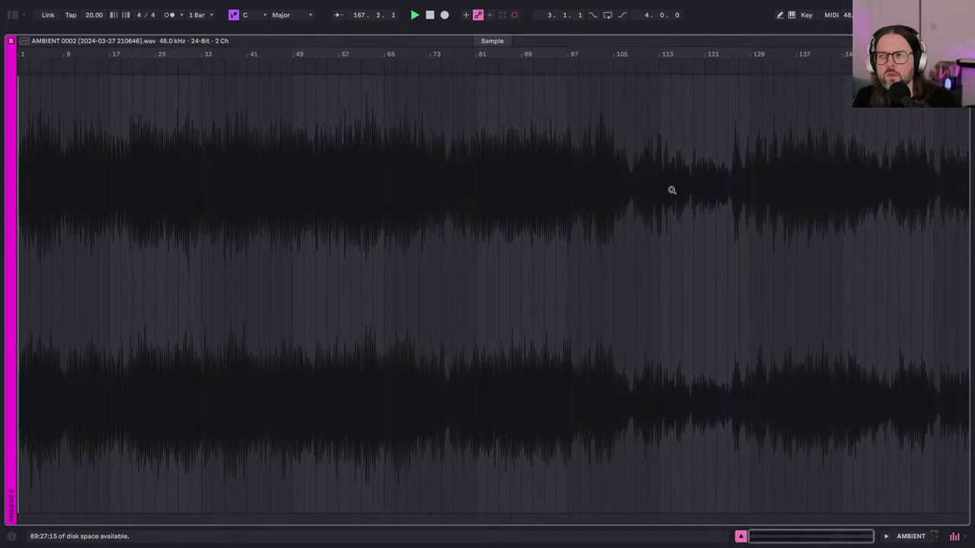
pyautogui.hotkey('shift', 'Tab')
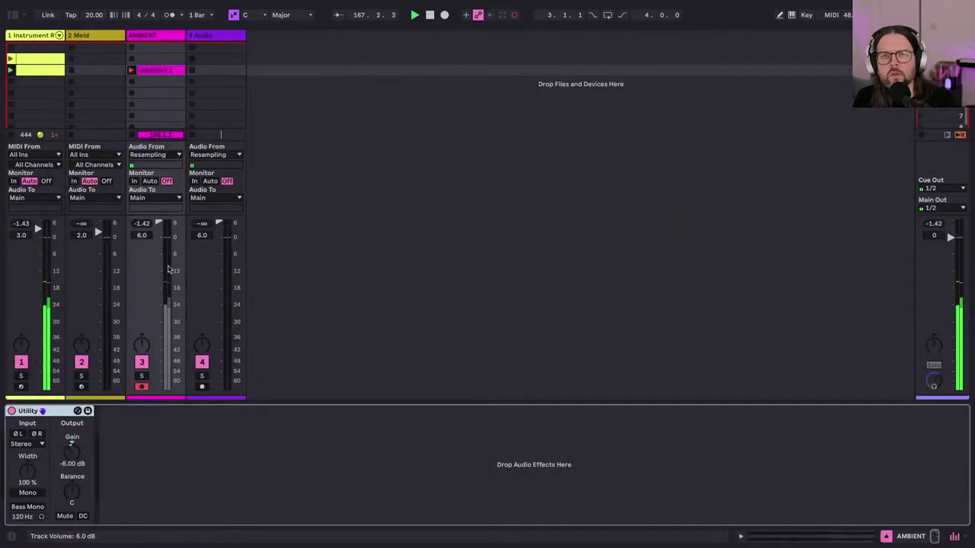
# Step: Show the browser and the return tracks, and select return track F to view its Grain Delay and Echo
pyautogui.click(44, 45)
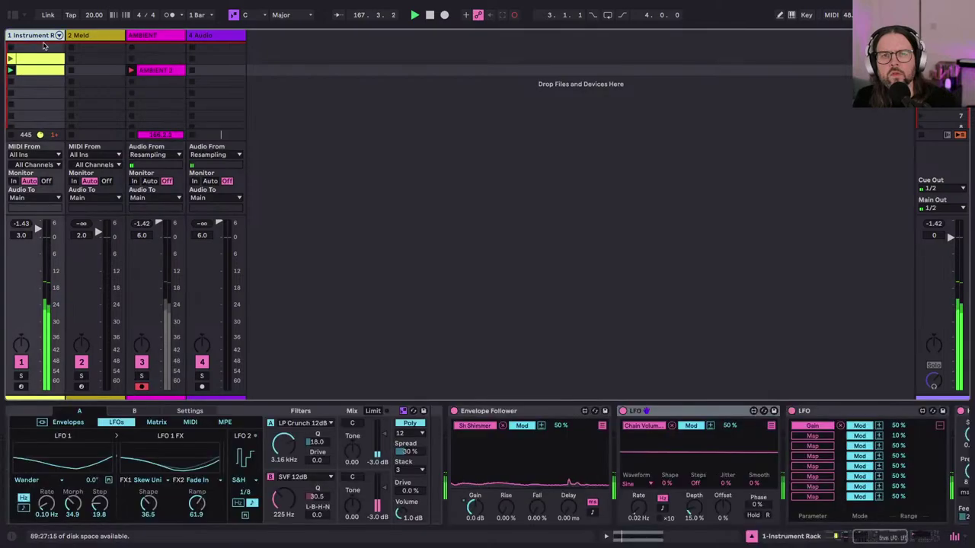
pyautogui.click(201, 38)
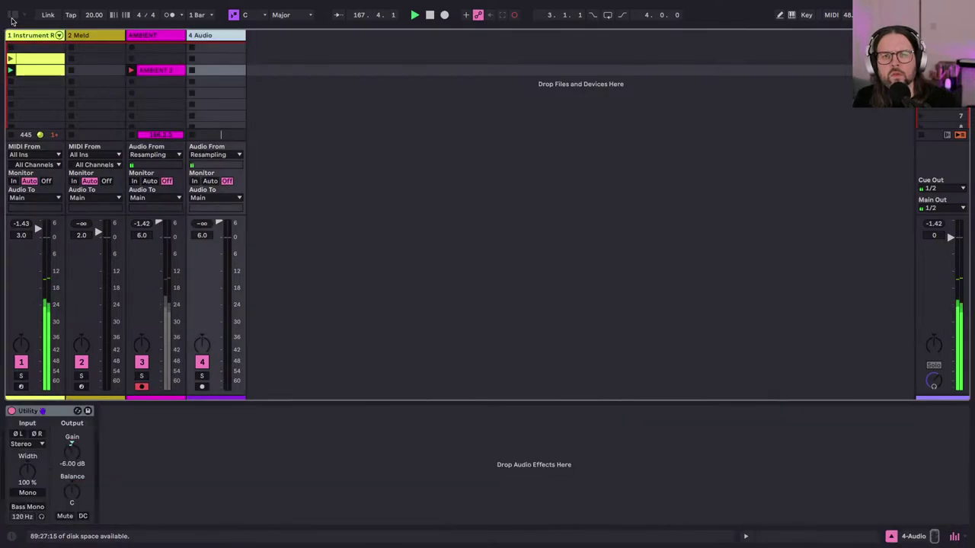
pyautogui.click(11, 16)
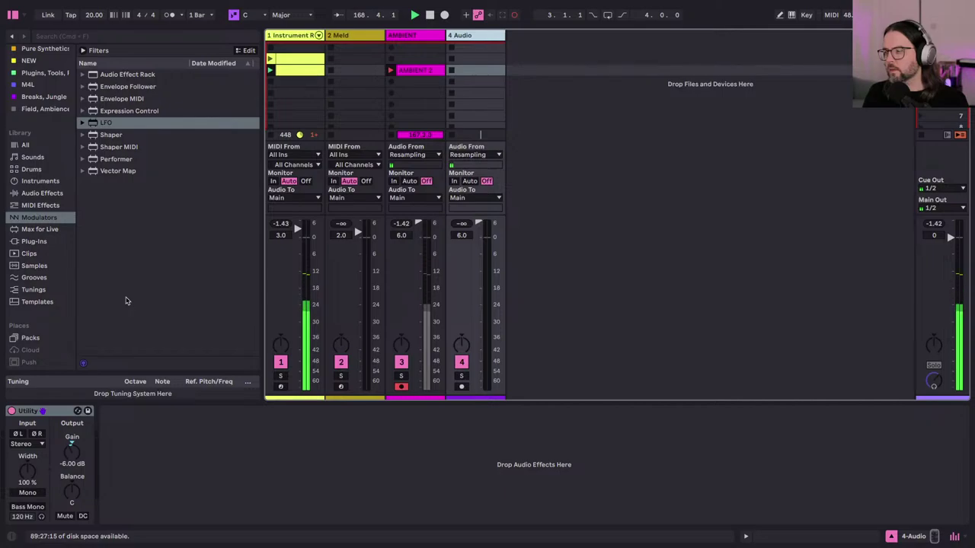
pyautogui.moveTo(343, 4)
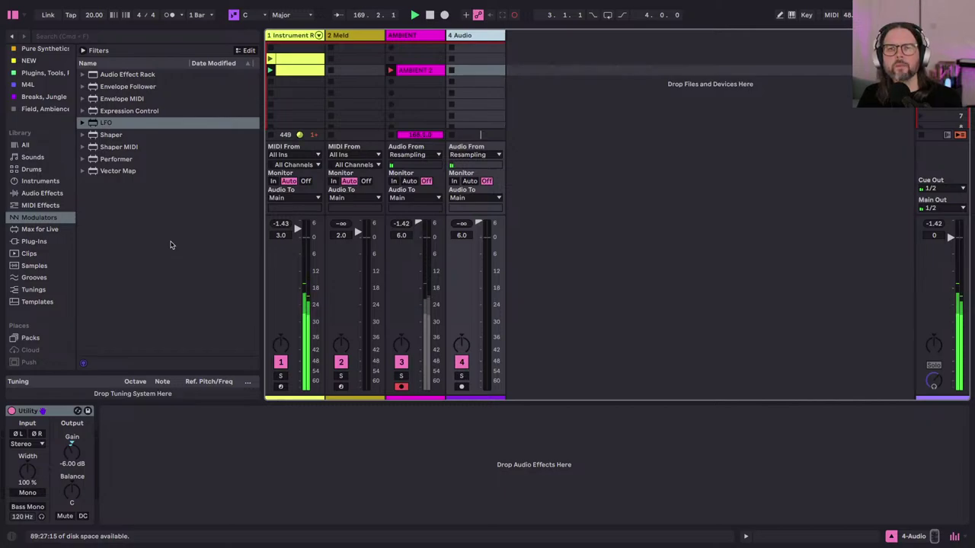
pyautogui.scroll(-10, 45, 301)
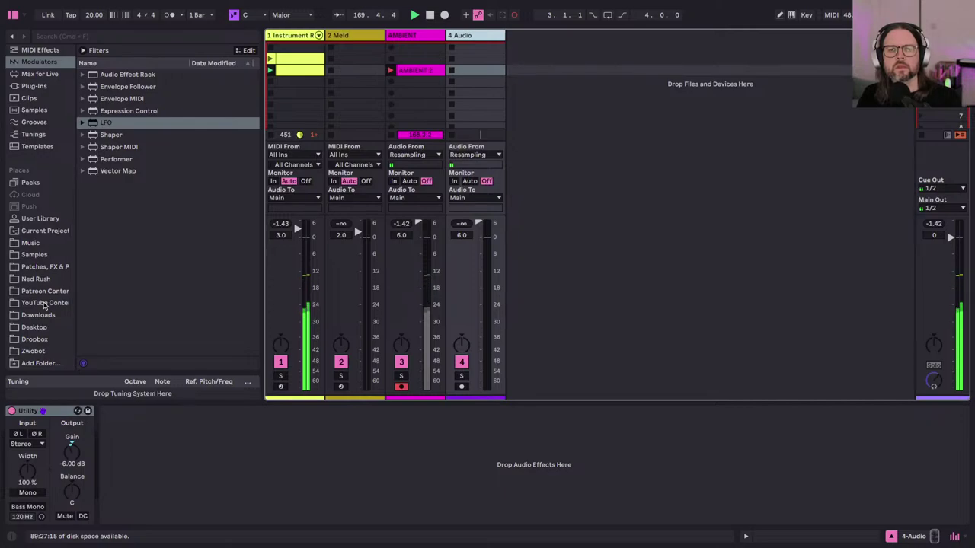
pyautogui.press('super+alt+r')
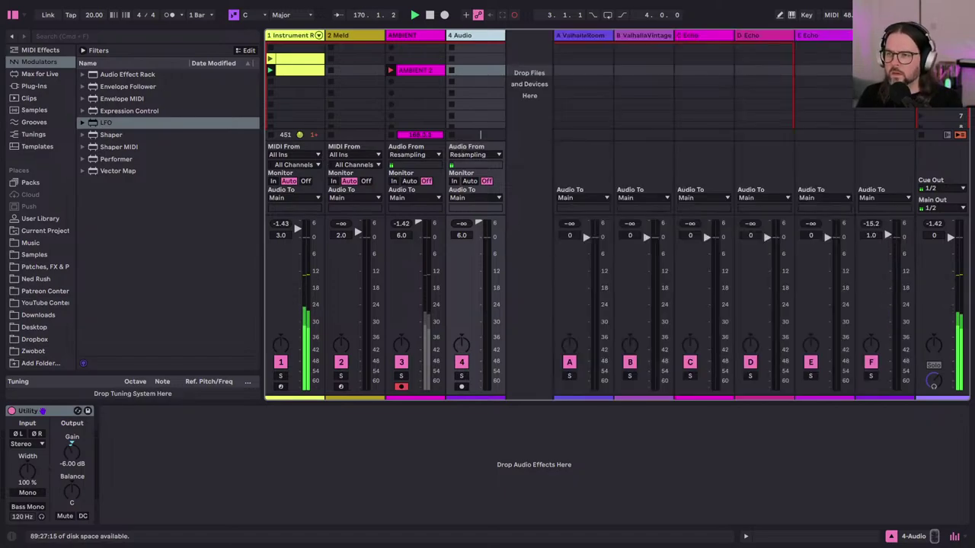
pyautogui.click(876, 36)
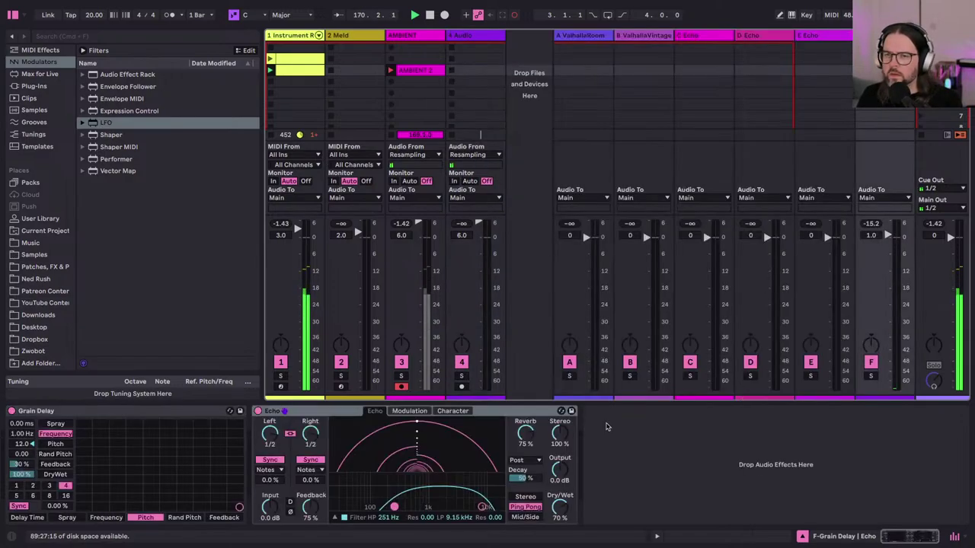
# Step: On the third chain's Meld, raise the filter A frequency to 4.78 kHz and the engine A LFO 1 rate to 0.43 Hz
pyautogui.click(299, 35)
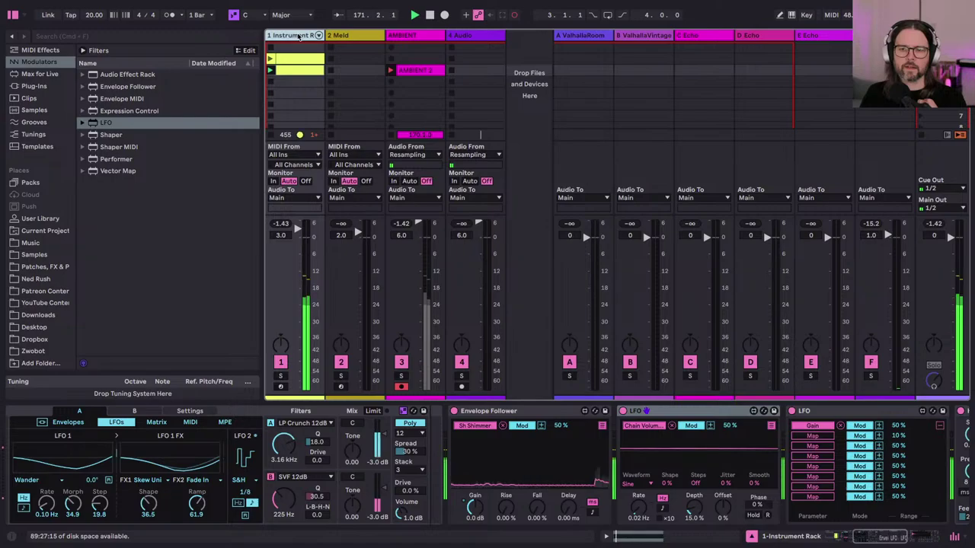
pyautogui.hscroll(-10, 297, 510)
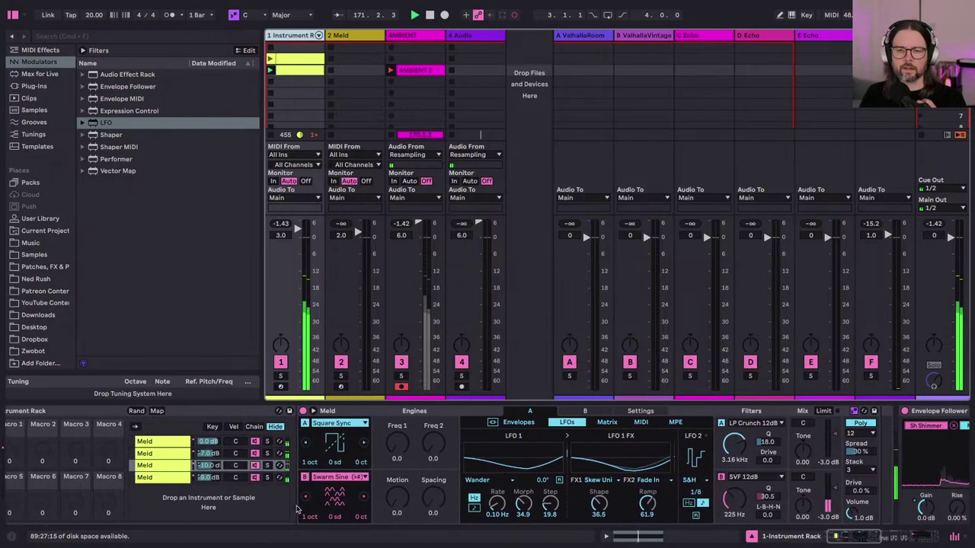
pyautogui.click(168, 465)
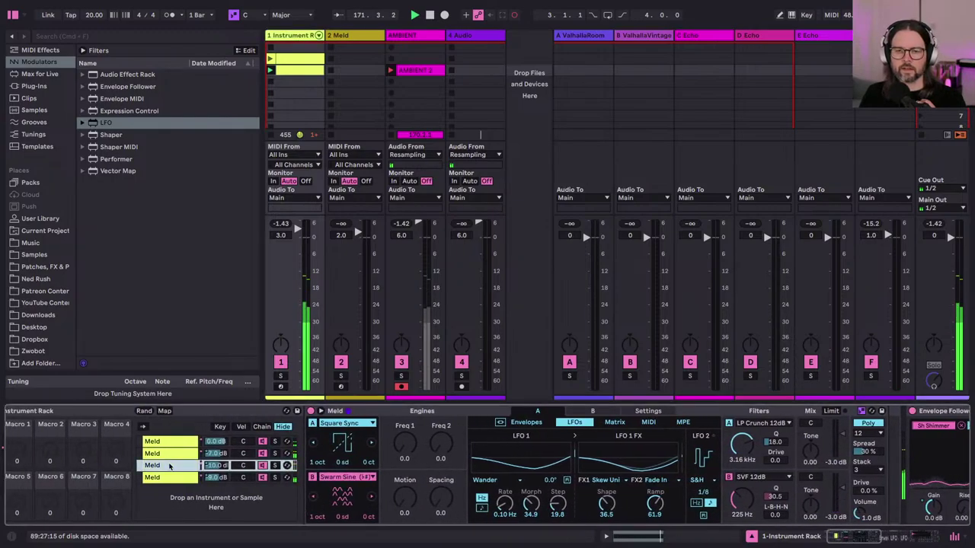
pyautogui.click(737, 494)
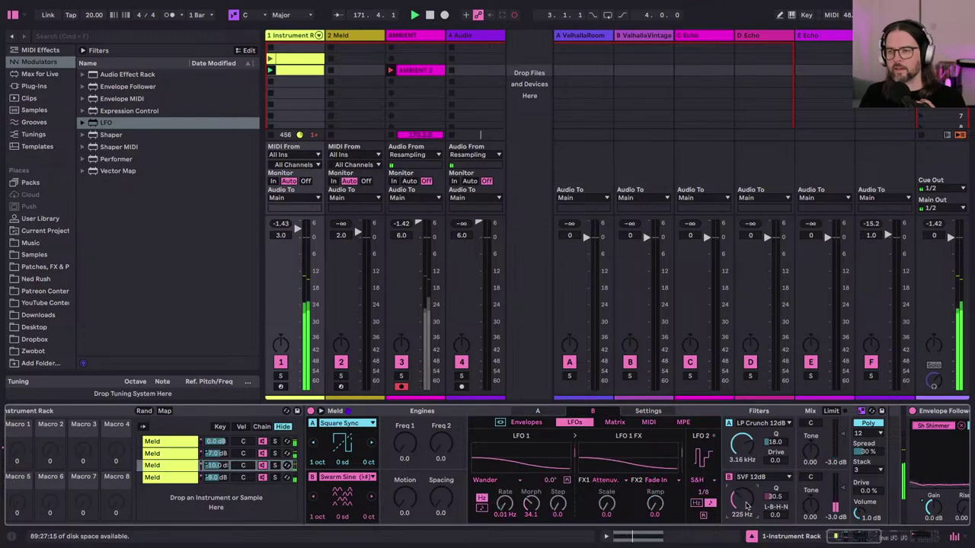
pyautogui.click(743, 440)
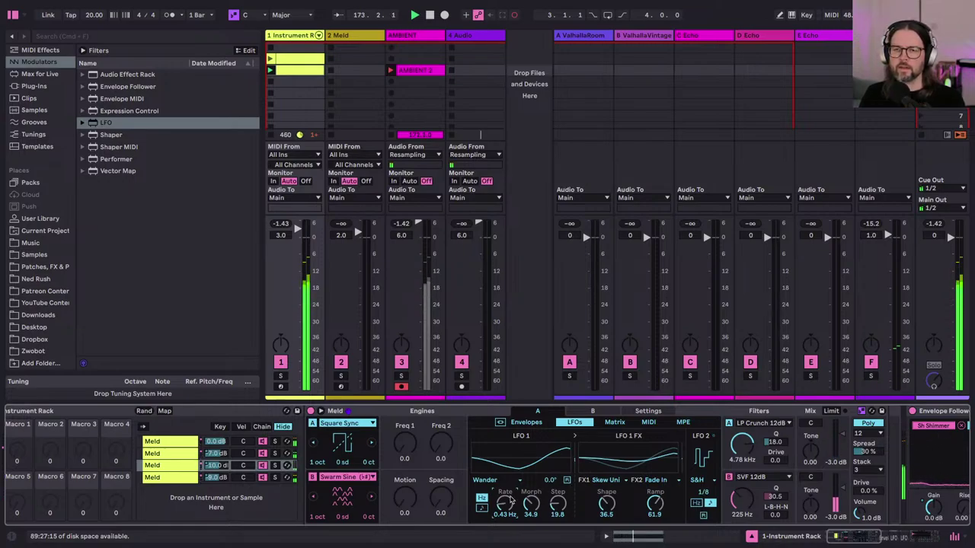
# Step: Raise the fourth chain's volume and set its Meld's Crackle engine to Density 15.0 and Intensity 6.0
pyautogui.click(211, 478)
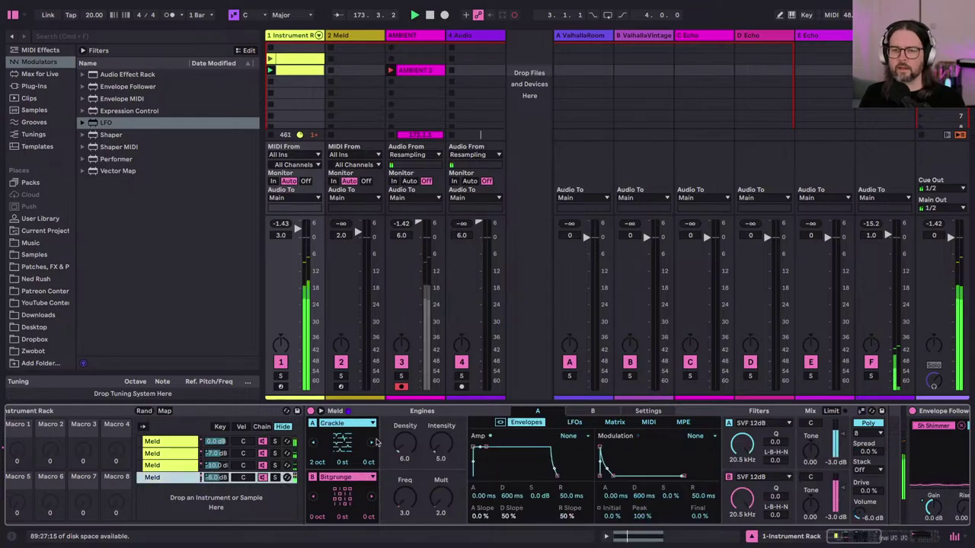
pyautogui.moveTo(409, 448); pyautogui.dragTo(409, 444)
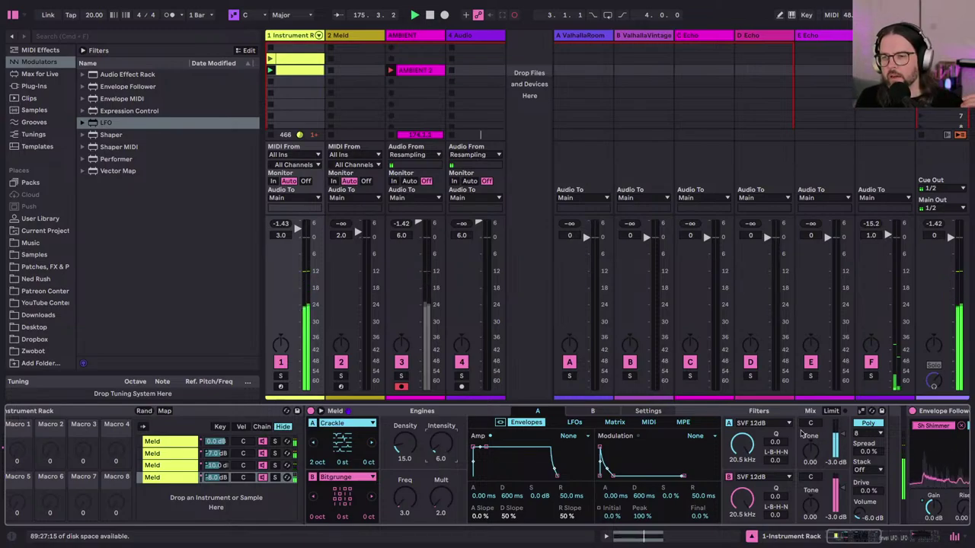
pyautogui.hscroll(5, 796, 445)
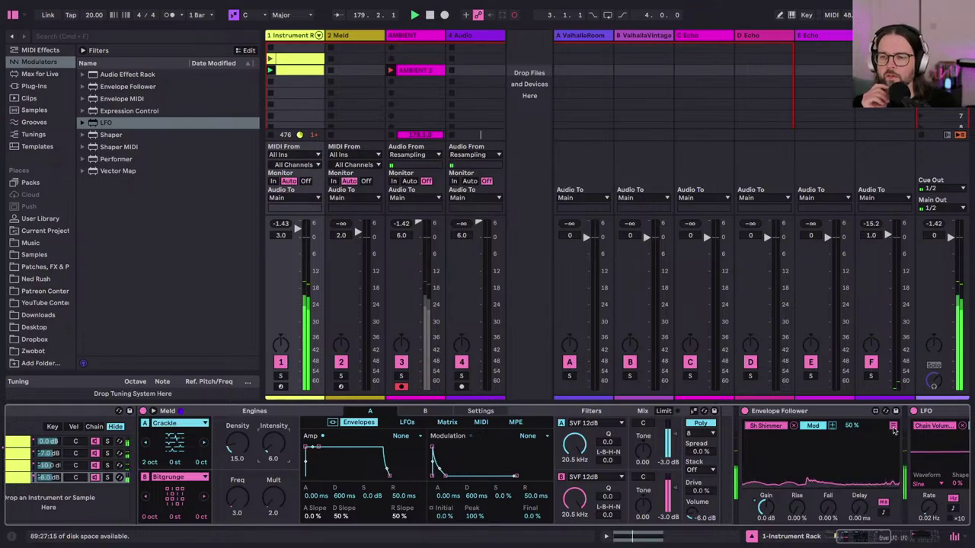
pyautogui.hscroll(-5, 510, 487)
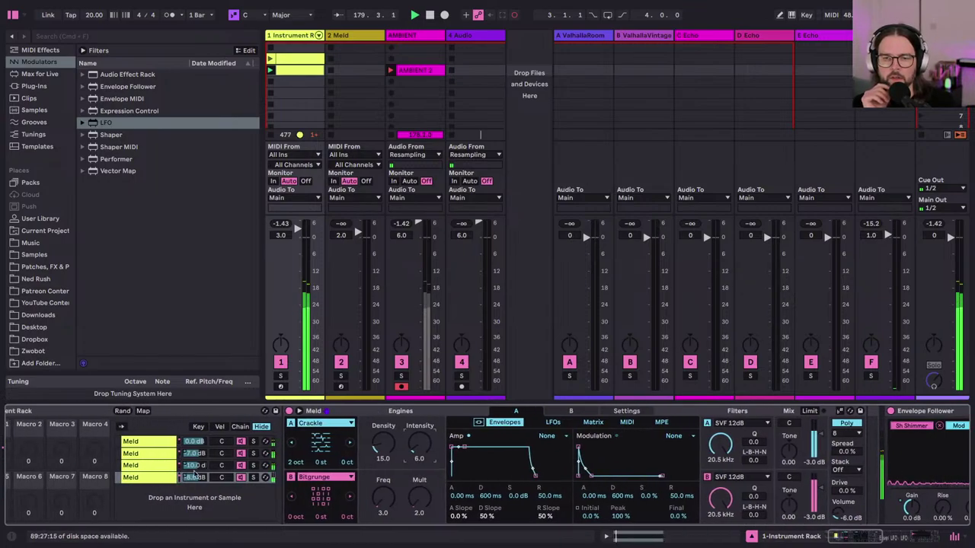
# Step: In the third chain's Meld, try Square Sync Freq 1 at 11.1, reset it to 0.0, and set Swarm Sine Motion to 9.5 and Spacing to 11.9
pyautogui.click(140, 468)
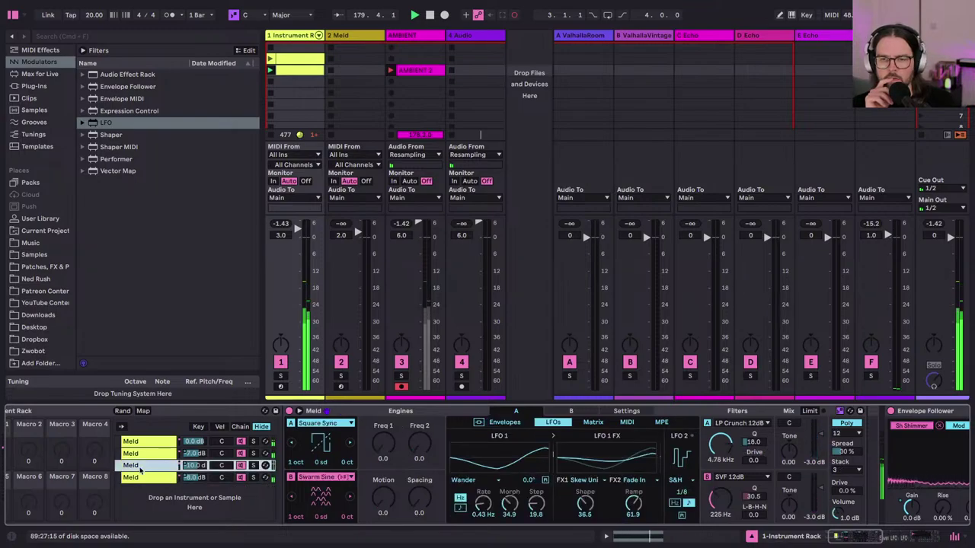
pyautogui.click(385, 446)
pyautogui.moveTo(385, 446); pyautogui.dragTo(384, 438)
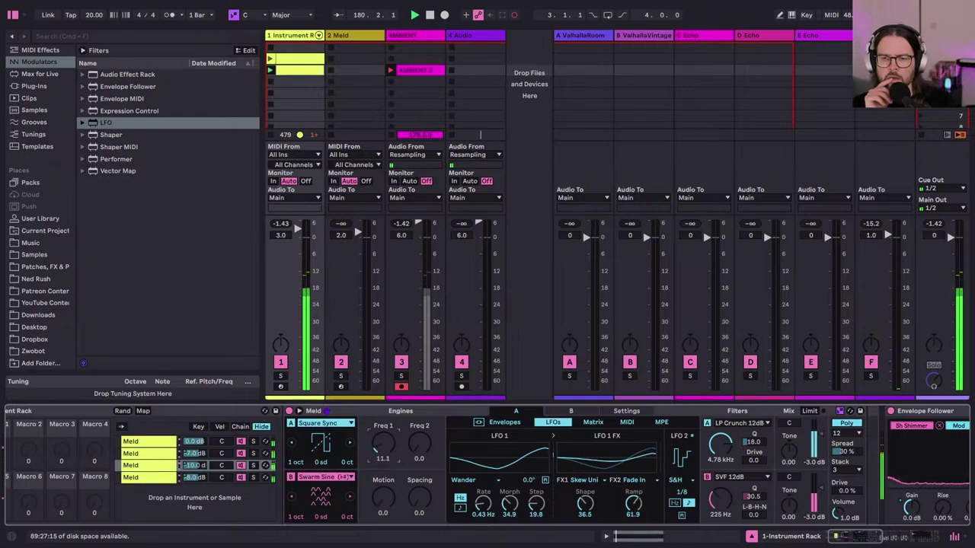
pyautogui.moveTo(385, 438); pyautogui.dragTo(385, 448)
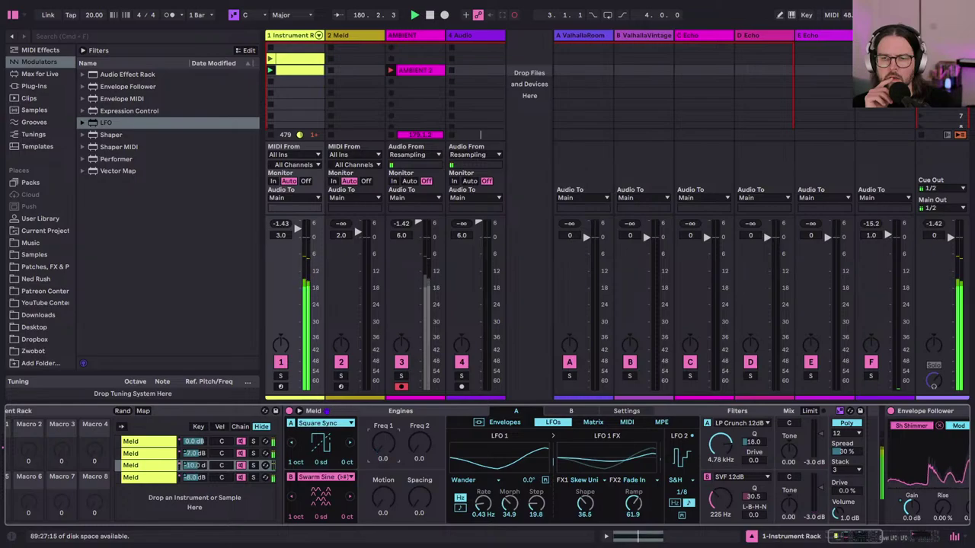
pyautogui.moveTo(384, 499); pyautogui.dragTo(414, 484)
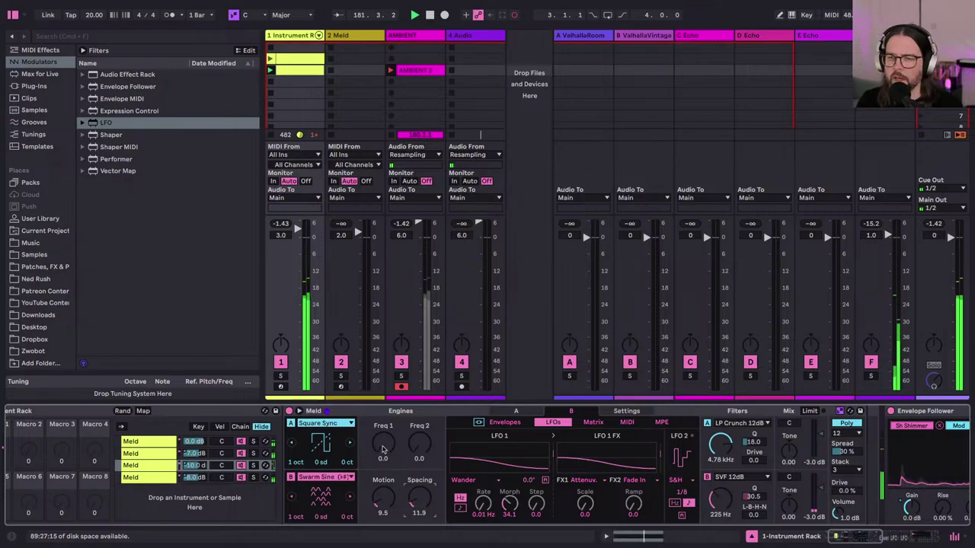
# Step: Set the third chain's Square Sync engine to Freq 1 14.3 and Freq 2 33.3
pyautogui.moveTo(417, 448); pyautogui.dragTo(417, 441)
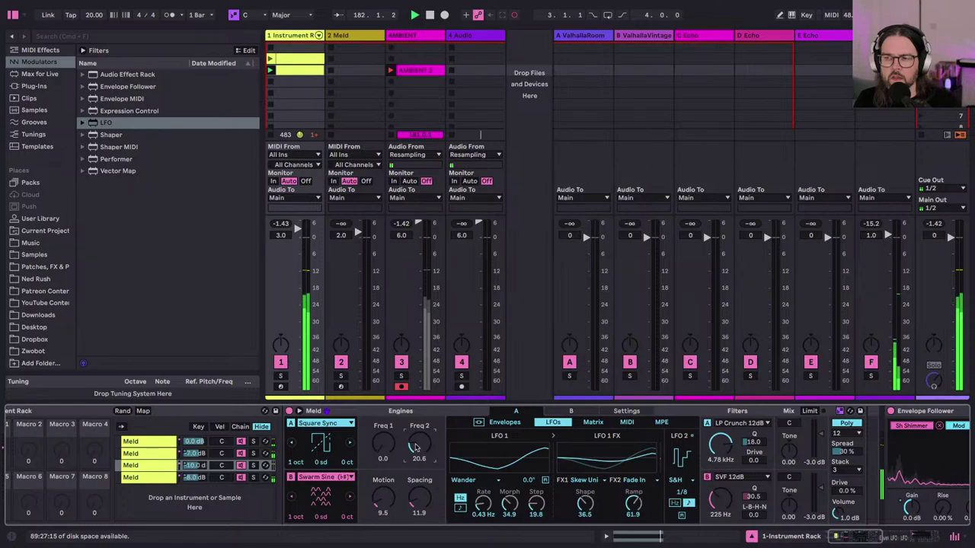
pyautogui.moveTo(384, 447); pyautogui.dragTo(384, 441)
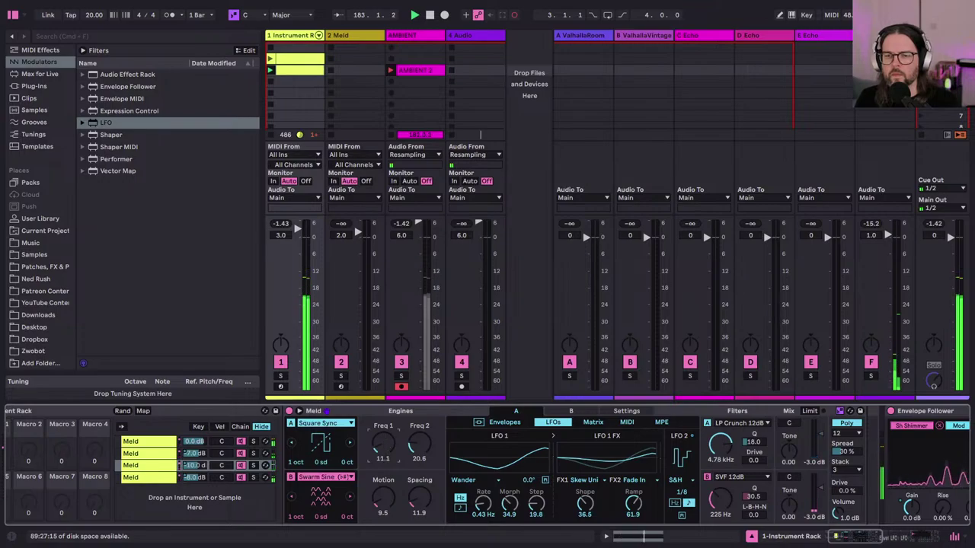
pyautogui.moveTo(384, 443); pyautogui.dragTo(413, 445)
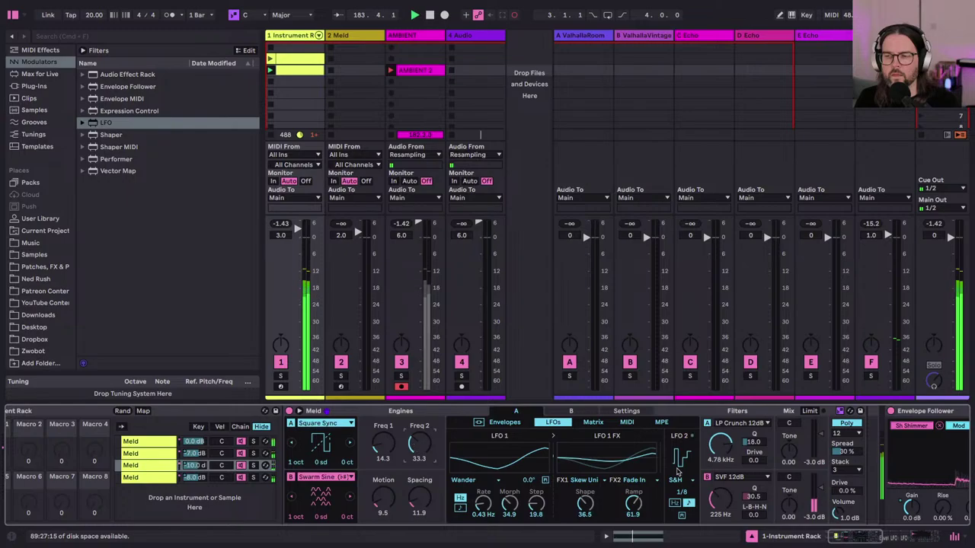
# Step: Change filter A of the third chain's Meld to Vowel, with its frequency at 2.15 kHz and Q at 52.3
pyautogui.moveTo(753, 442); pyautogui.dragTo(753, 428)
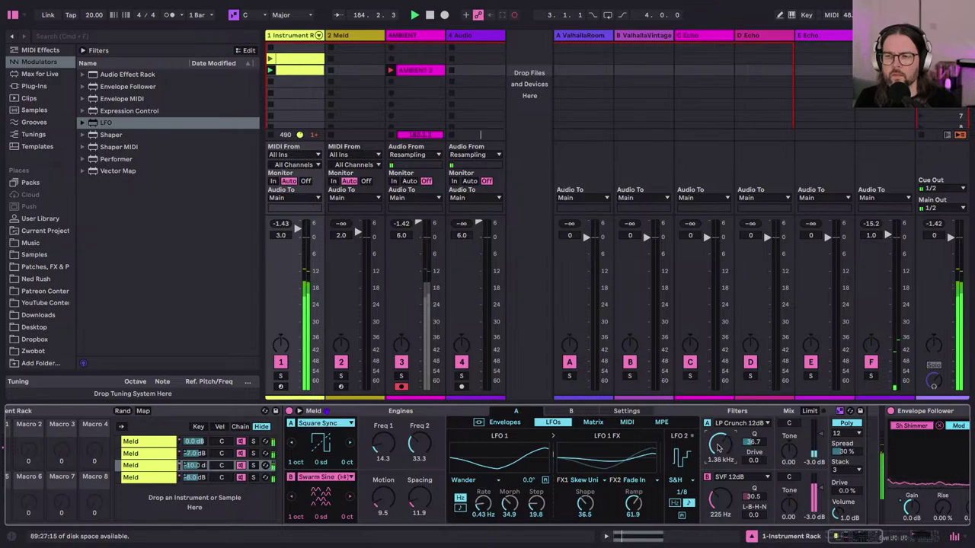
pyautogui.click(721, 425)
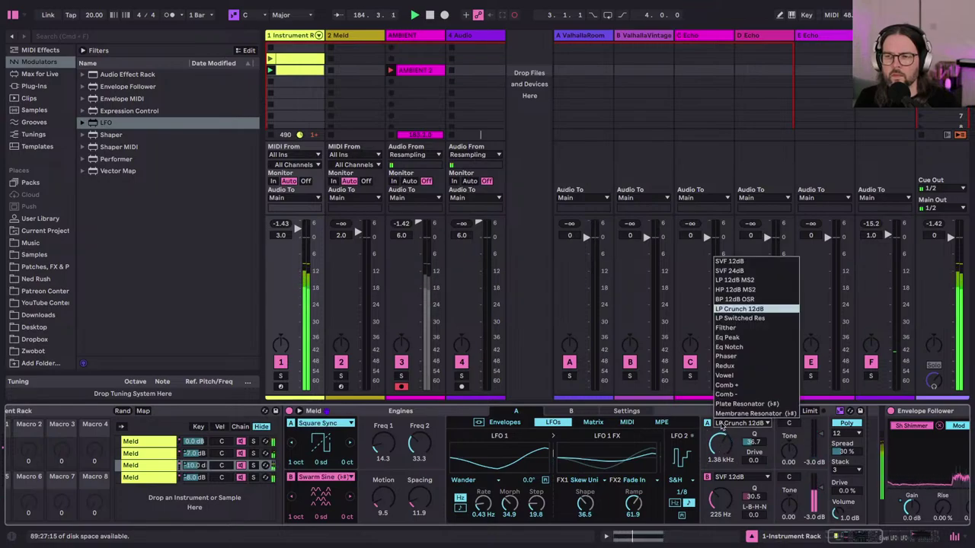
pyautogui.click(724, 375)
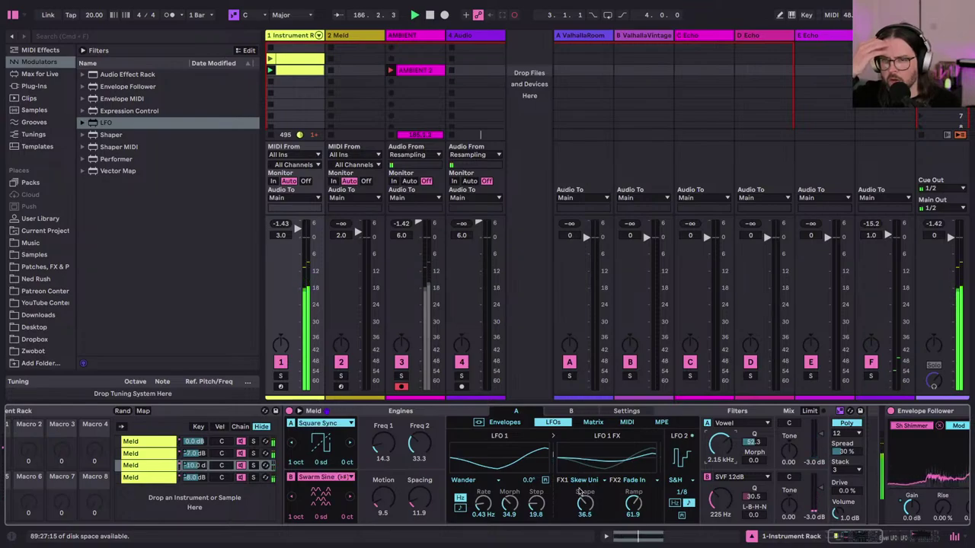
# Step: Lengthen the third chain's Meld amp envelope, with a 2.35 s decay and a 2.20 s release
pyautogui.click(504, 423)
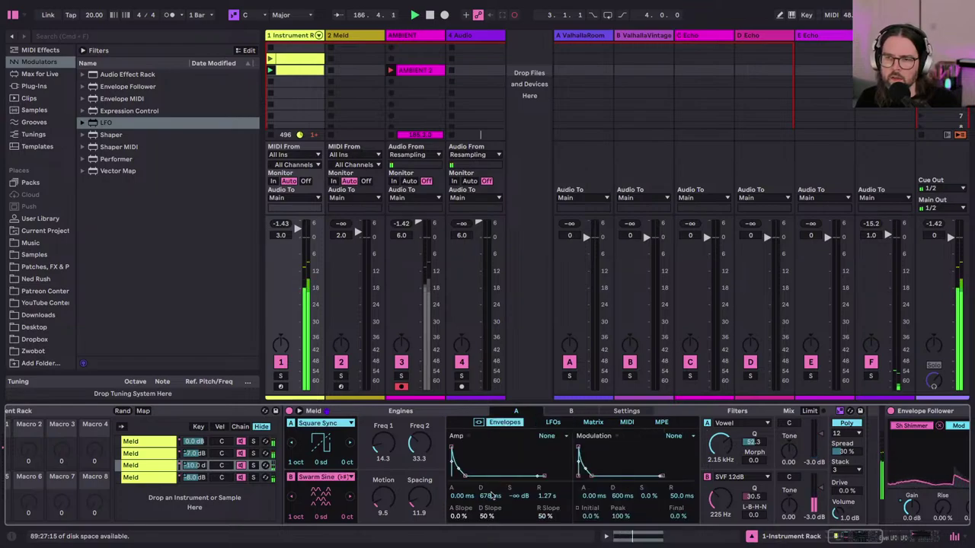
pyautogui.moveTo(492, 497); pyautogui.dragTo(492, 445)
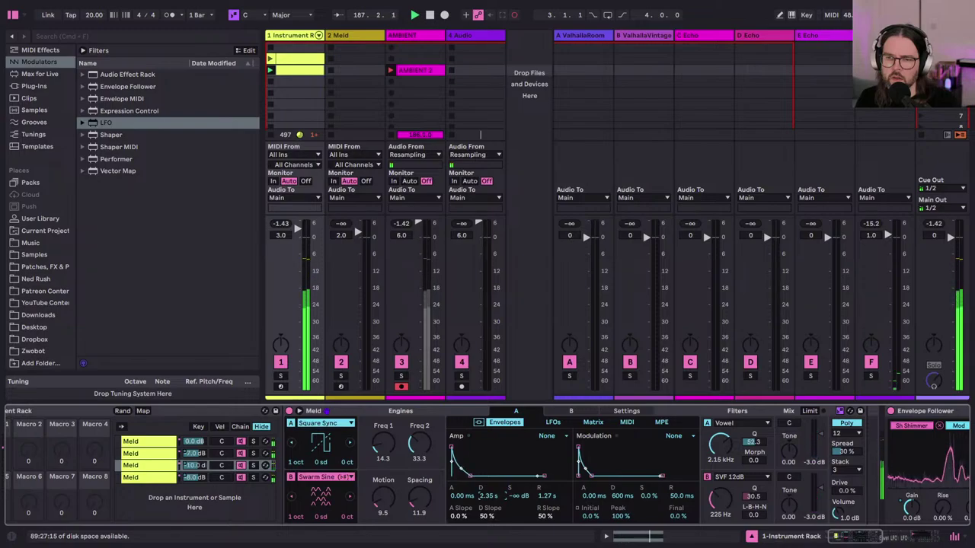
pyautogui.moveTo(544, 498); pyautogui.dragTo(545, 485)
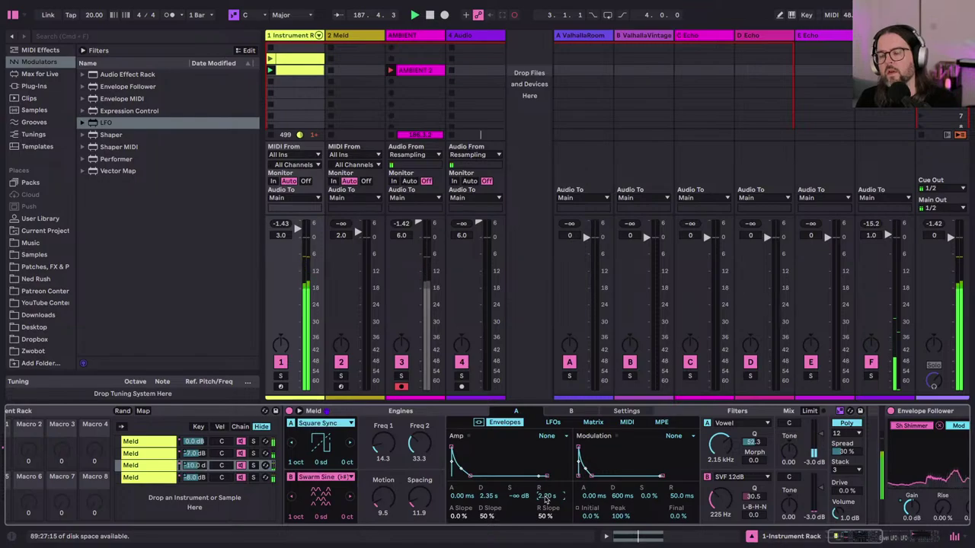
# Step: Set filter B of the third chain's Meld to a frequency of 517 Hz
pyautogui.hscroll(5, 719, 490)
pyautogui.hscroll(5, 719, 492)
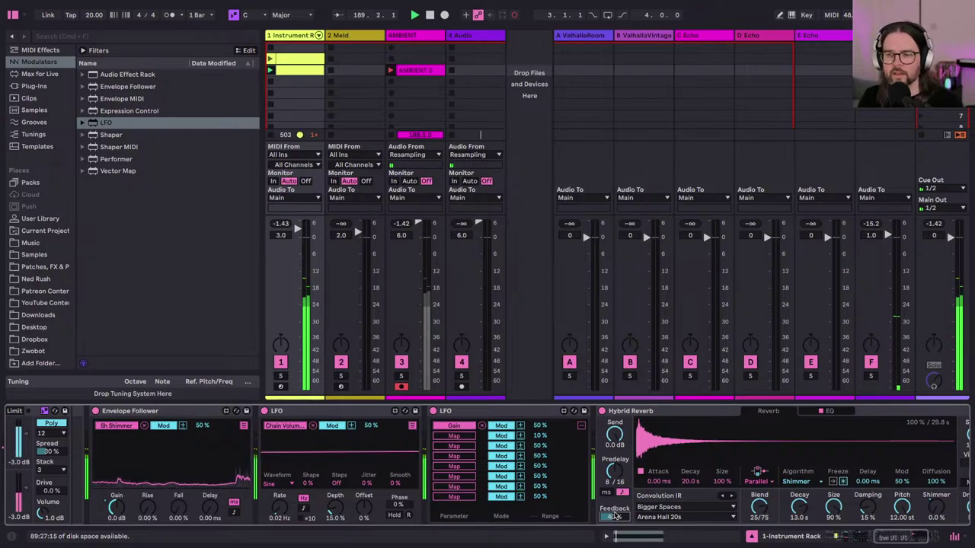
pyautogui.hscroll(-10, 510, 488)
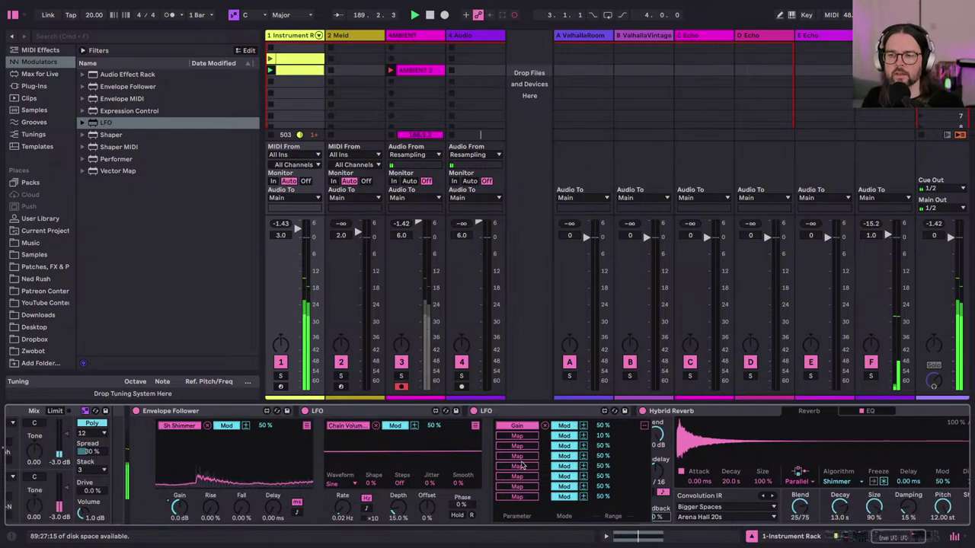
pyautogui.hscroll(-4, 522, 466)
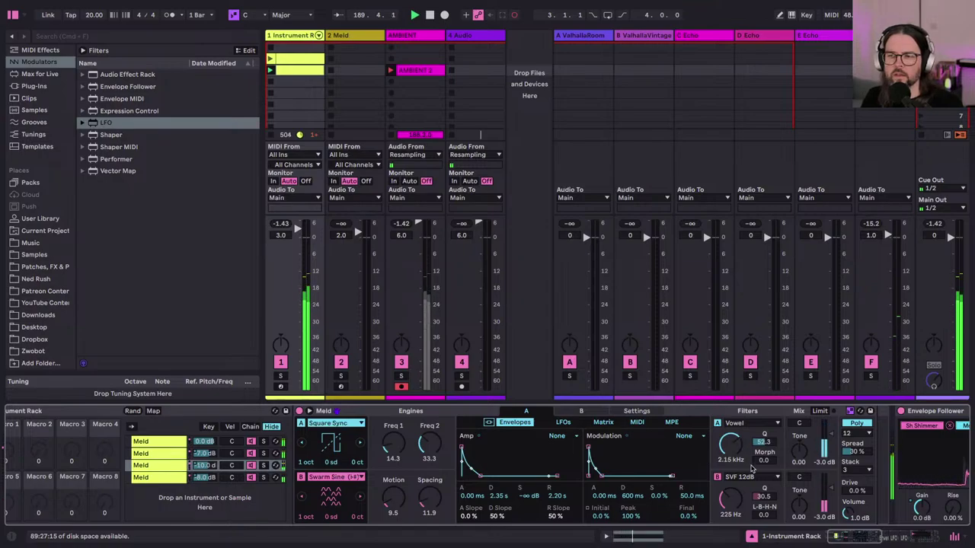
pyautogui.click(728, 503)
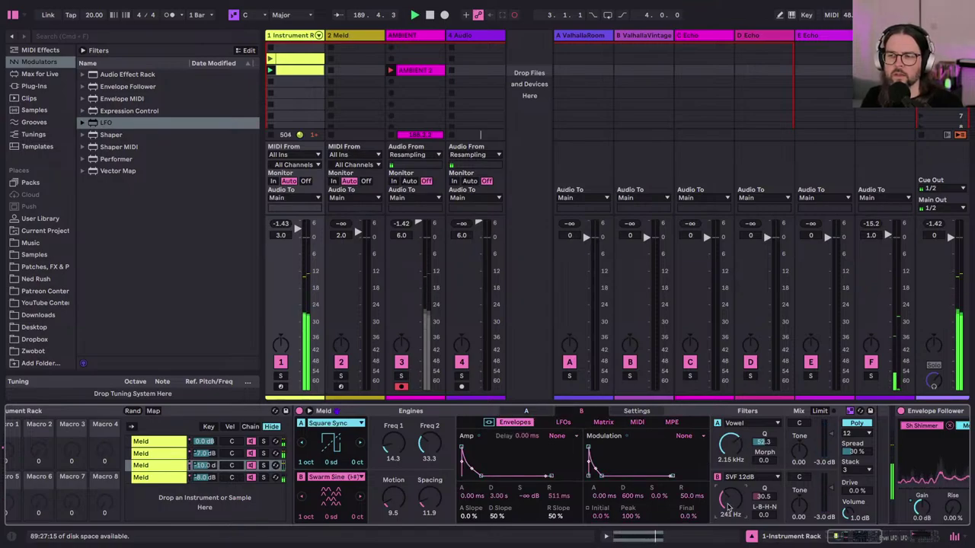
pyautogui.moveTo(728, 508); pyautogui.dragTo(728, 509)
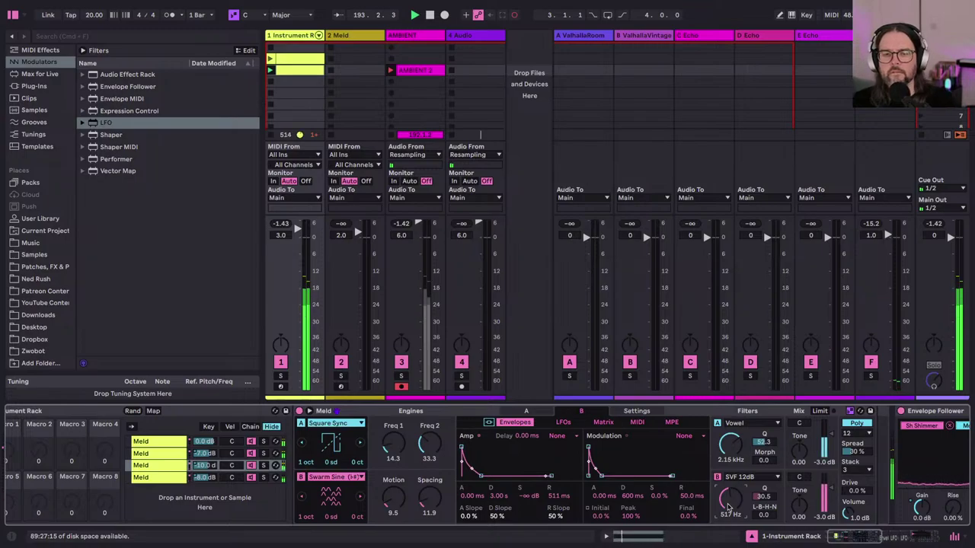
# Step: Set the second chain's Meld to Noisy Shapes Shape 32.5 and filter A frequency 890 Hz, with the chain volume at -6.0 dB
pyautogui.click(162, 454)
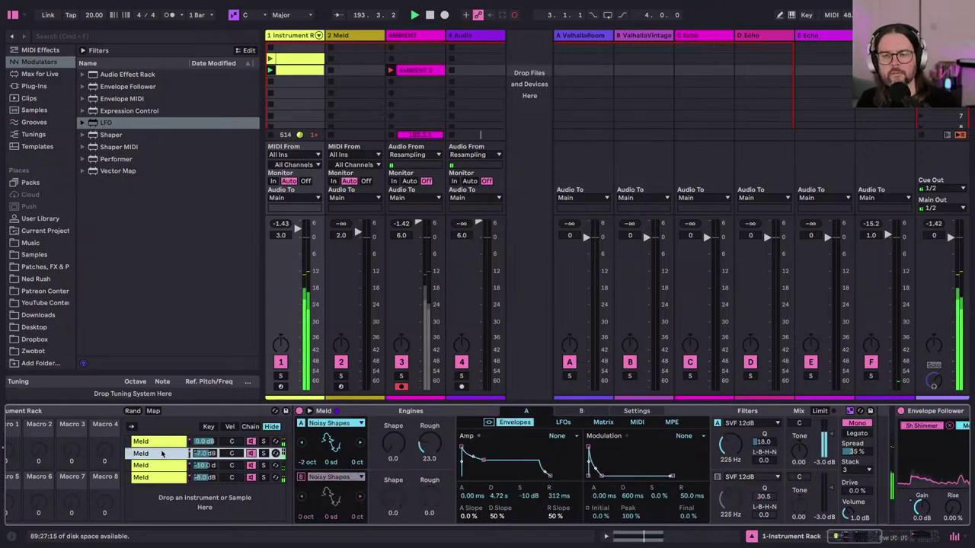
pyautogui.moveTo(398, 448); pyautogui.dragTo(398, 434)
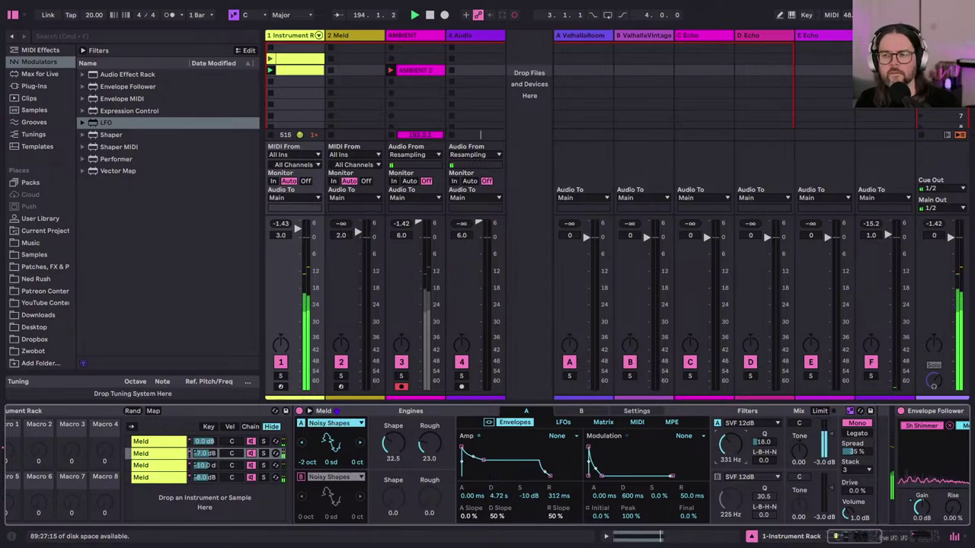
pyautogui.moveTo(730, 445); pyautogui.dragTo(729, 438)
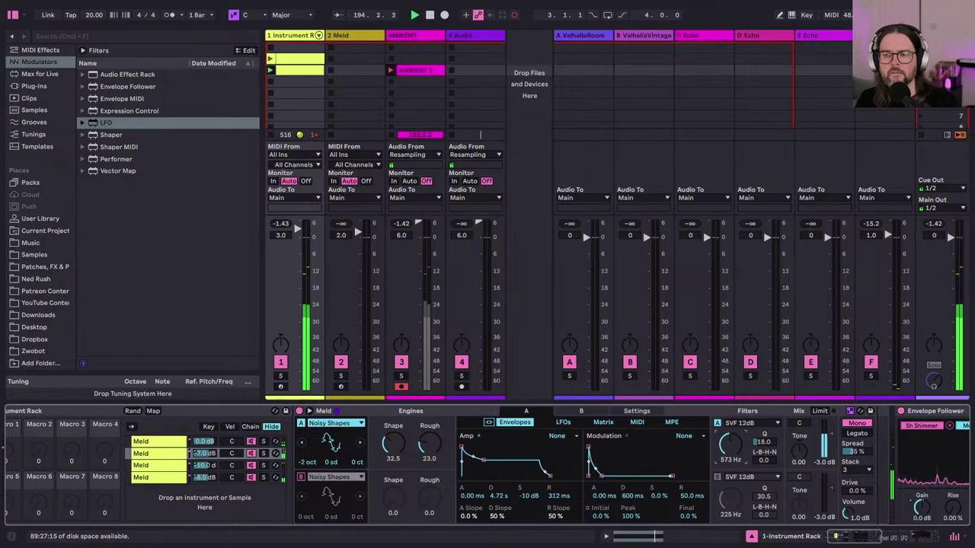
pyautogui.moveTo(730, 438); pyautogui.dragTo(730, 434)
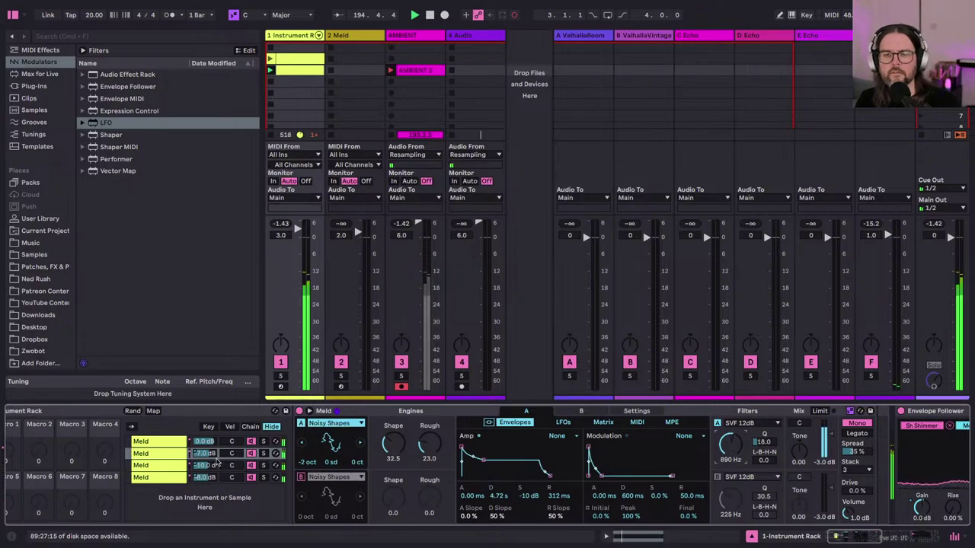
pyautogui.moveTo(216, 461); pyautogui.dragTo(203, 457)
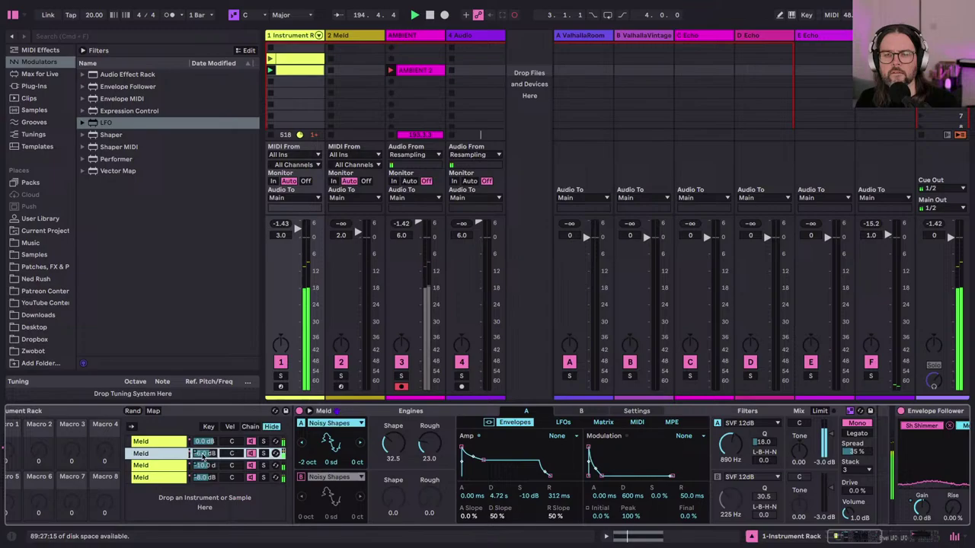
pyautogui.click(303, 464)
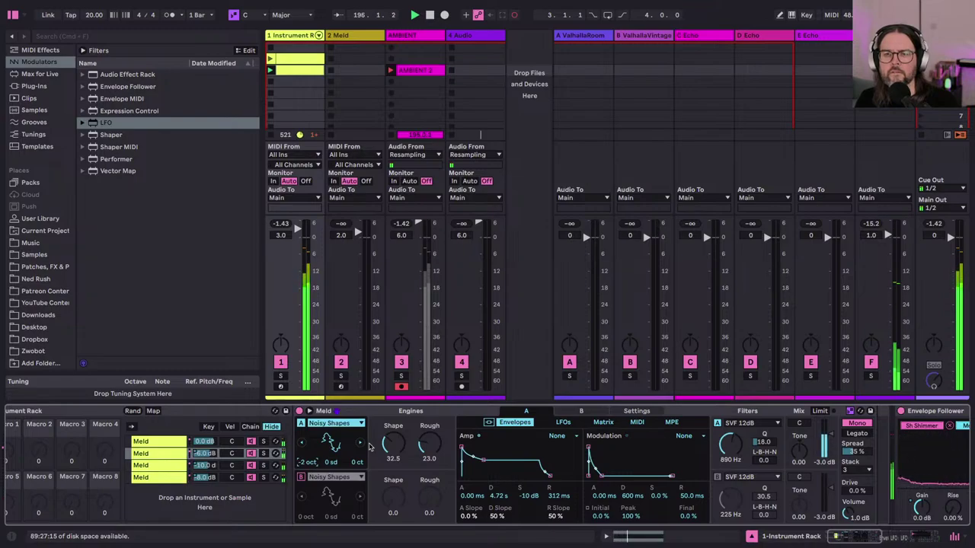
# Step: Lower the Hybrid Reverb's feedback on the instrument rack track to 20 %
pyautogui.hscroll(10, 480, 464)
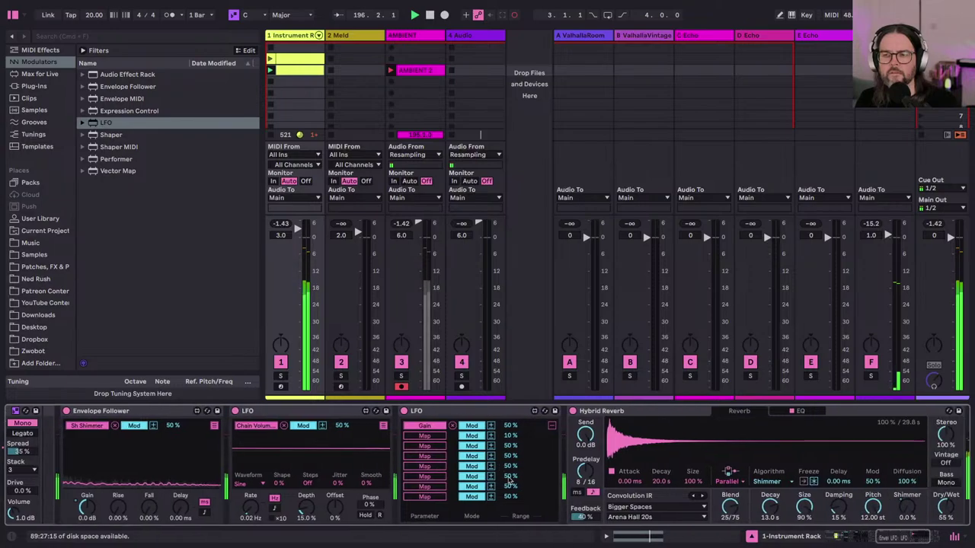
pyautogui.moveTo(586, 518); pyautogui.dragTo(587, 533)
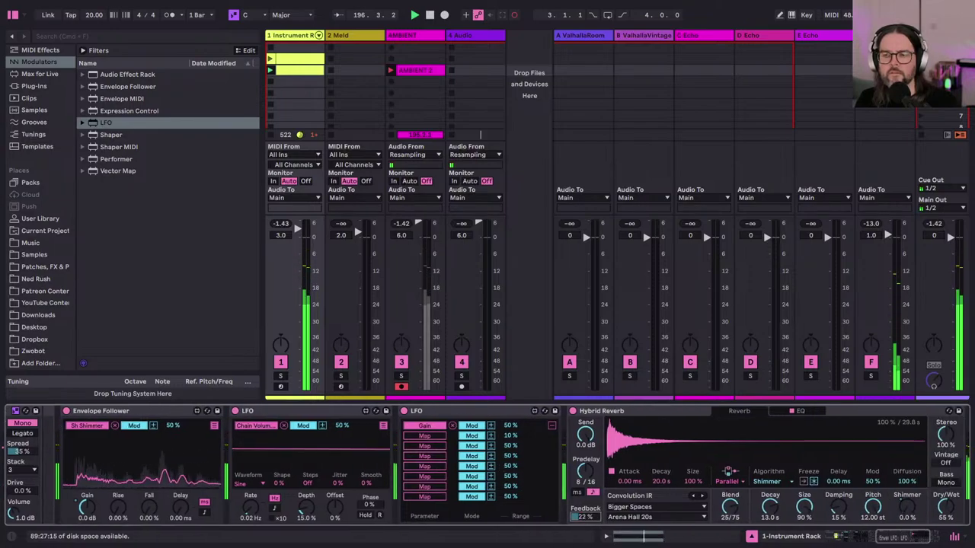
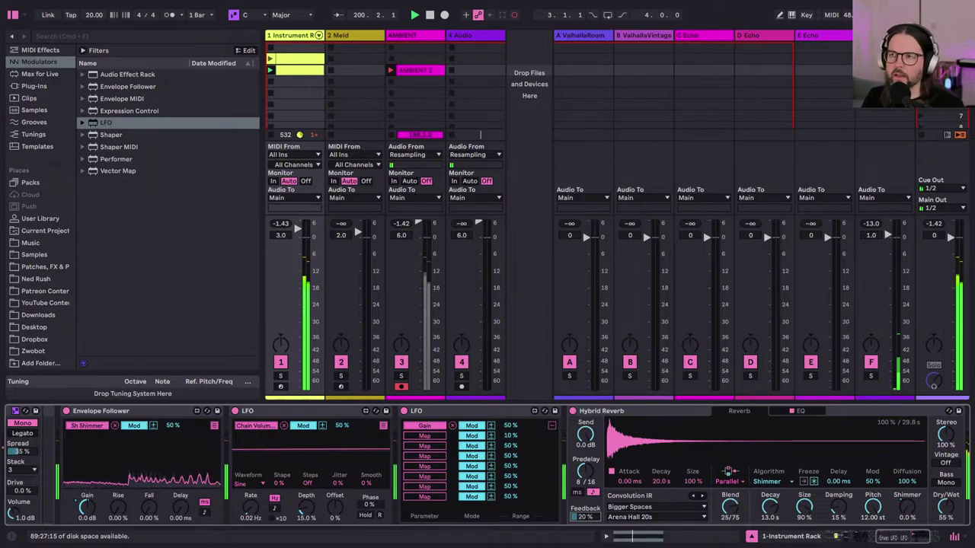
# Step: Set the Echo on return track F to a 1/4 delay time for both channels and 80 % feedback
pyautogui.click(876, 35)
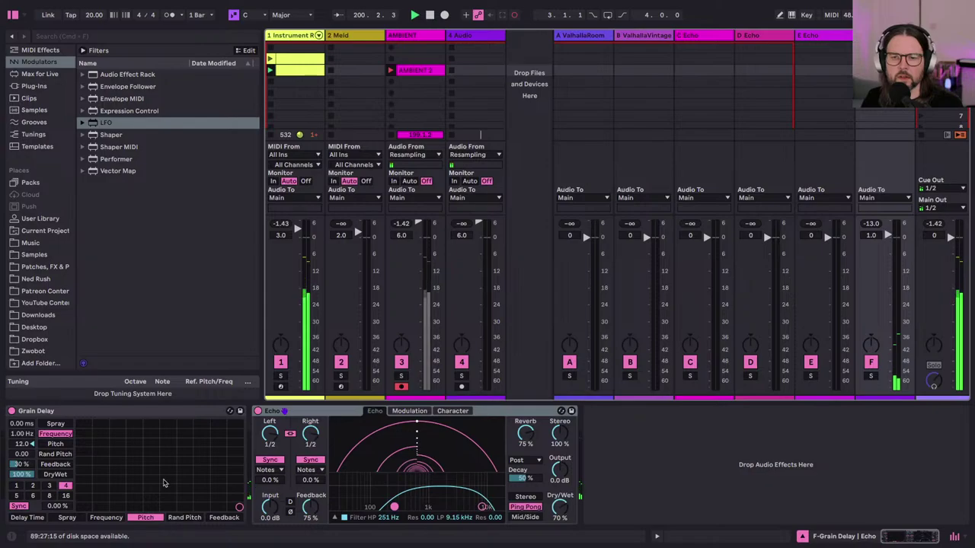
pyautogui.click(270, 436)
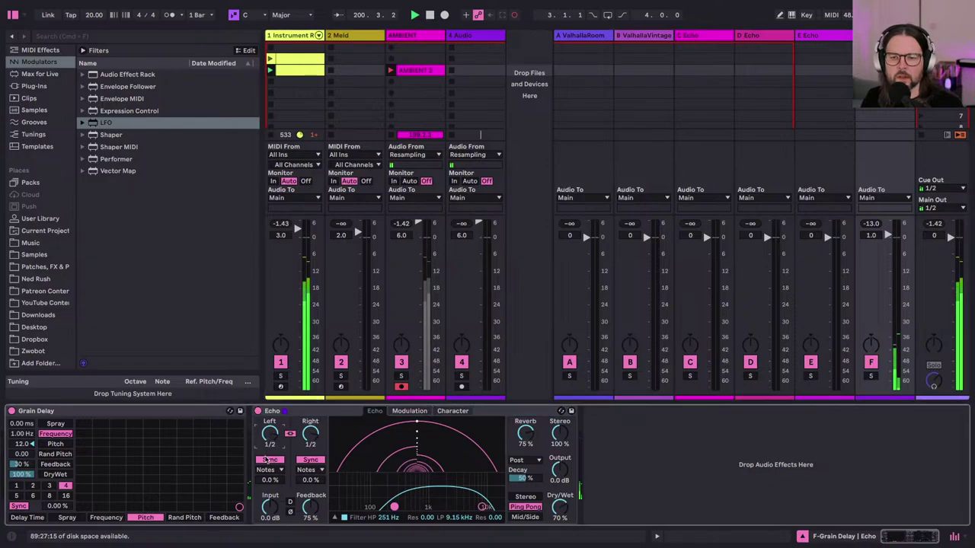
pyautogui.press('Down')
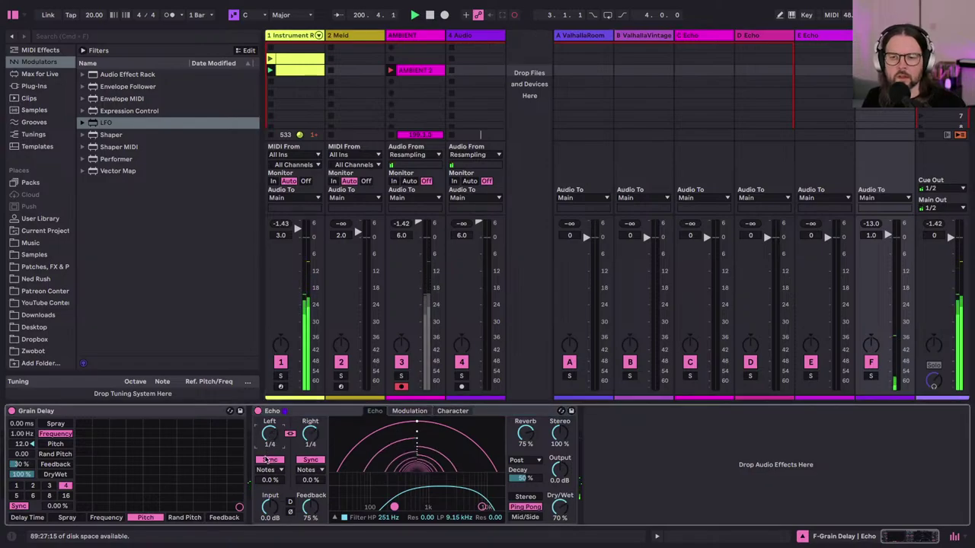
pyautogui.moveTo(310, 508); pyautogui.dragTo(310, 504)
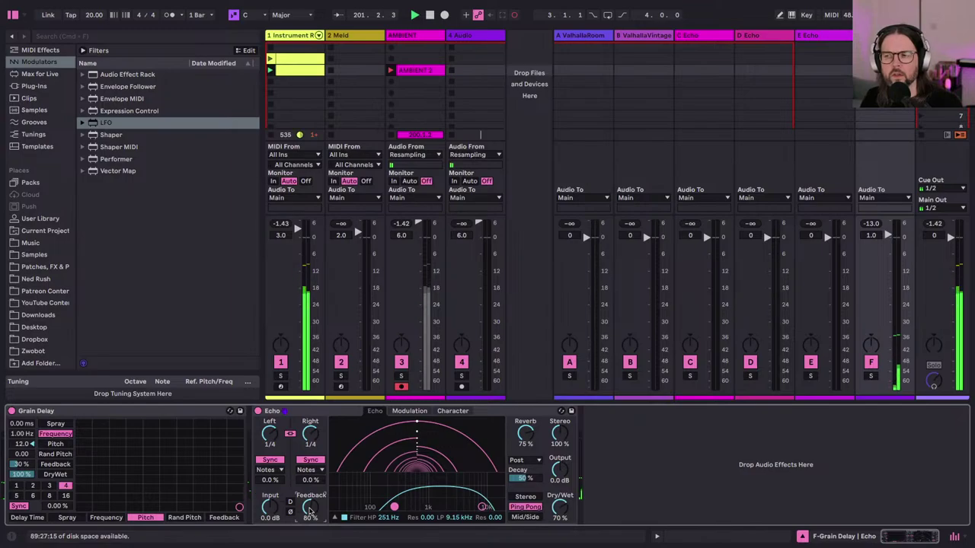
# Step: Return to the instrument rack track and raise the third Meld chain's volume to -9.0 dB
pyautogui.click(274, 36)
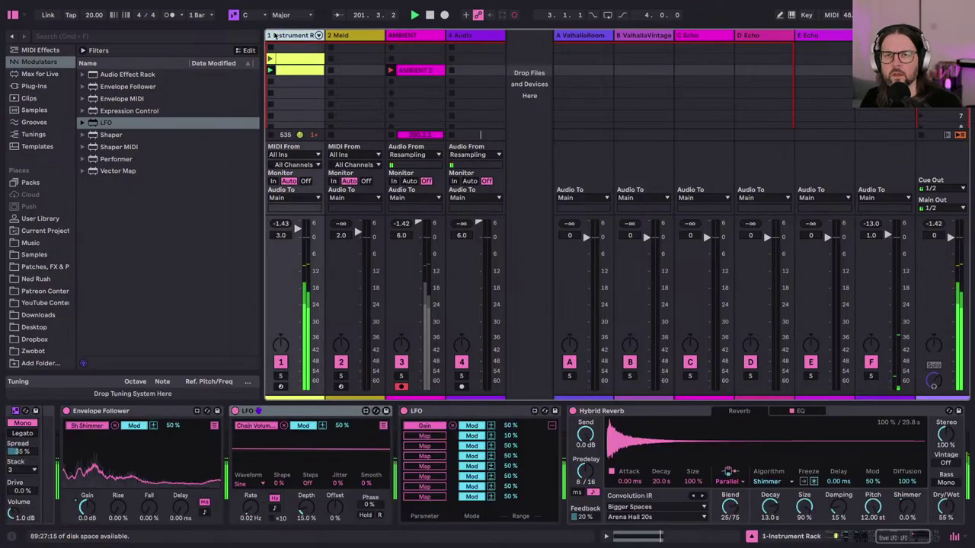
pyautogui.hscroll(-10, 258, 468)
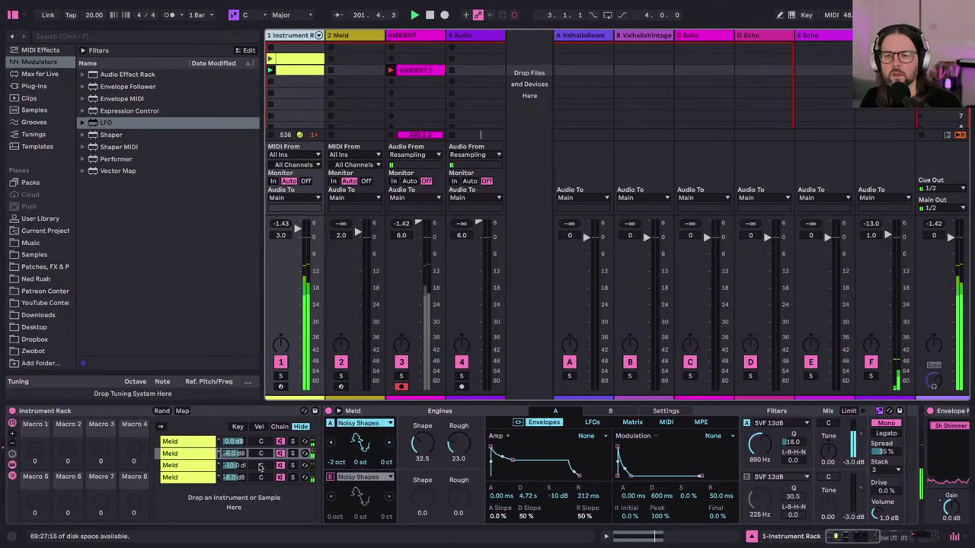
pyautogui.click(187, 455)
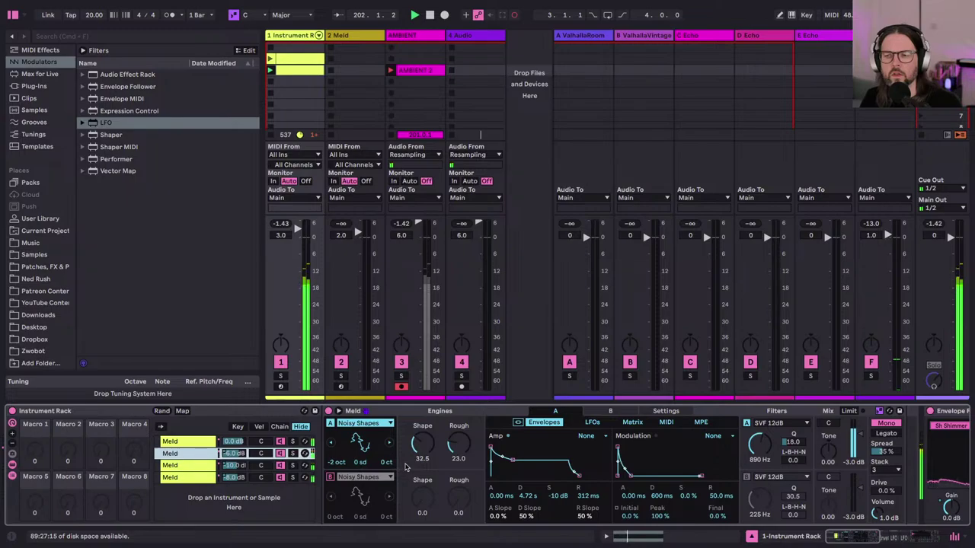
pyautogui.click(164, 465)
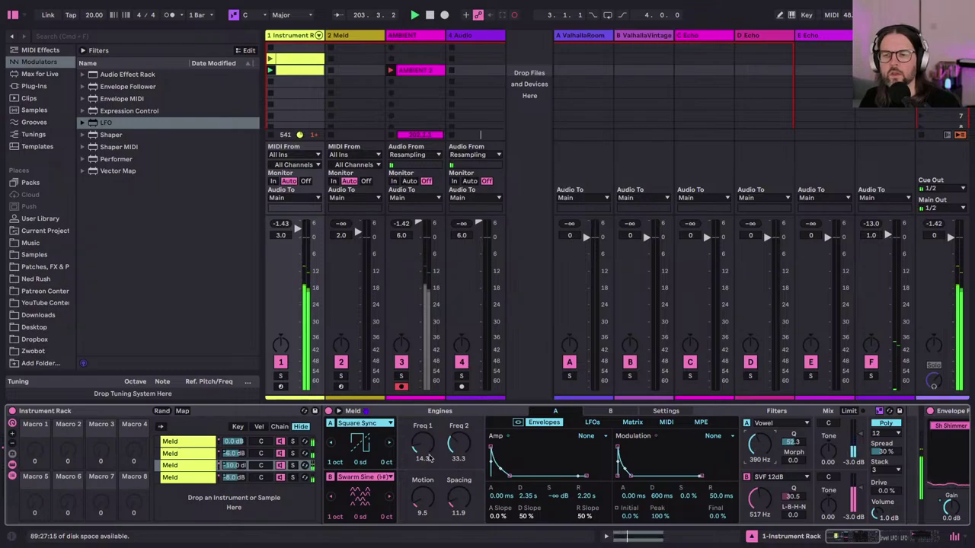
pyautogui.click(517, 423)
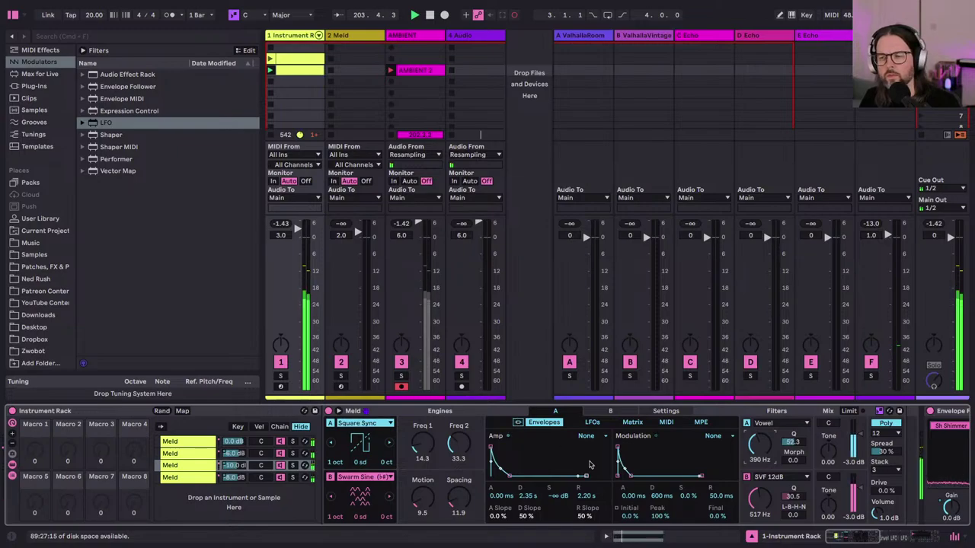
pyautogui.click(217, 469)
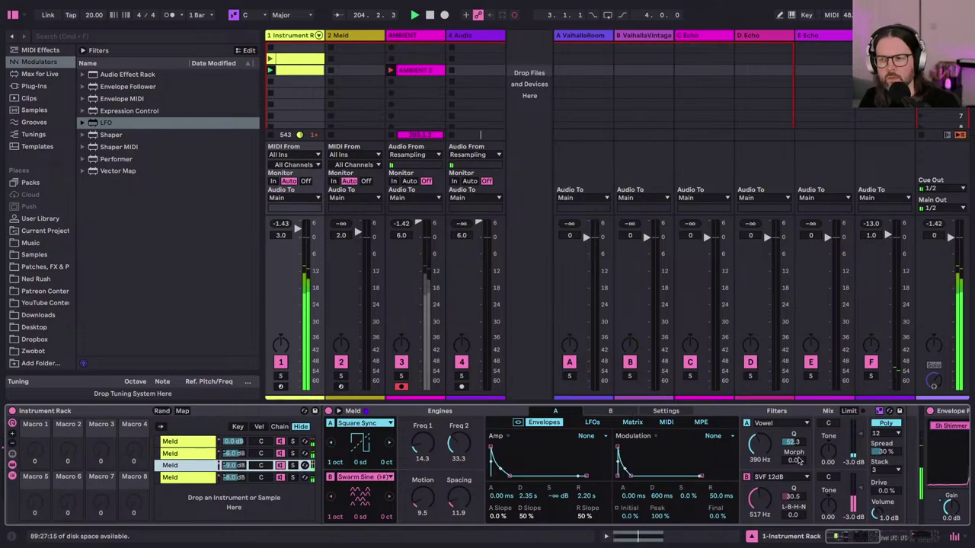
# Step: Set the third chain's Vowel filter to 1.31 kHz with Morph 57.0, and Square Sync to Freq 1 30.2 and Freq 2 11.9
pyautogui.moveTo(793, 460); pyautogui.dragTo(762, 423)
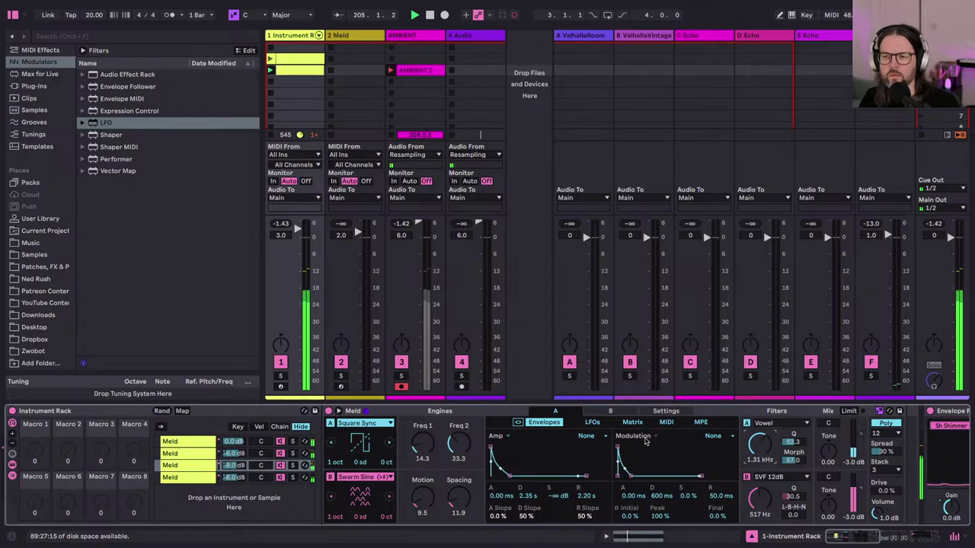
pyautogui.moveTo(423, 447); pyautogui.dragTo(423, 440)
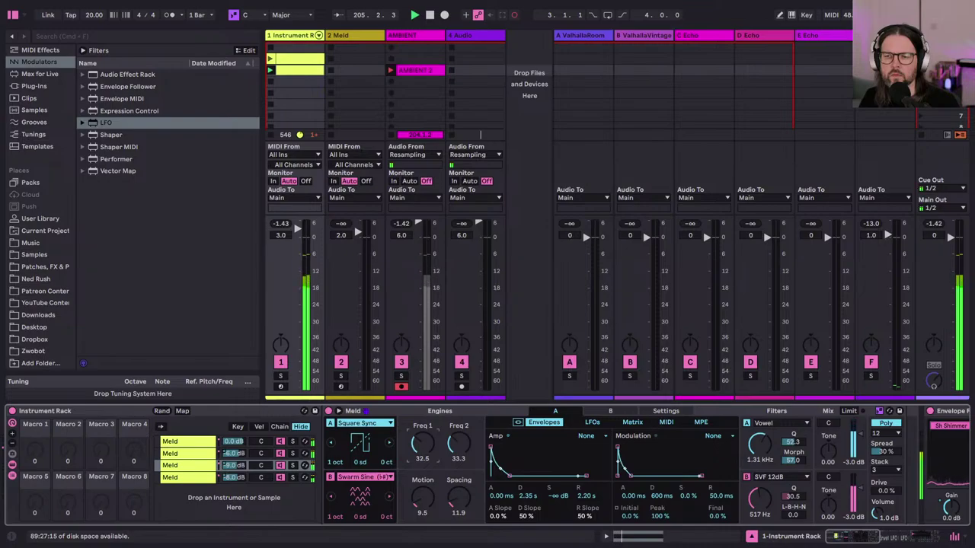
pyautogui.moveTo(423, 446); pyautogui.dragTo(461, 451)
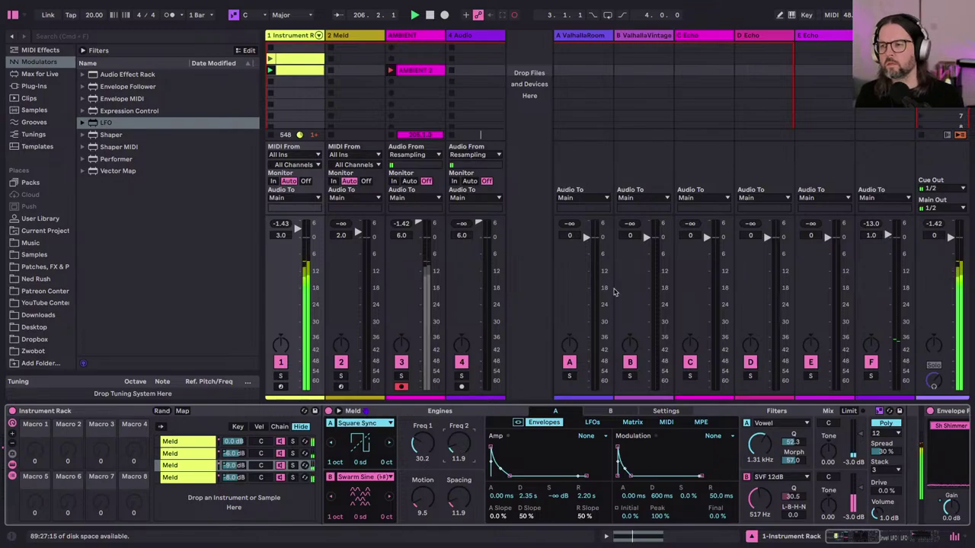
# Step: On return track F, set the Echo delay time to 1/2 and the Grain Delay to 110 ms Spray and 60 % Feedback
pyautogui.click(878, 35)
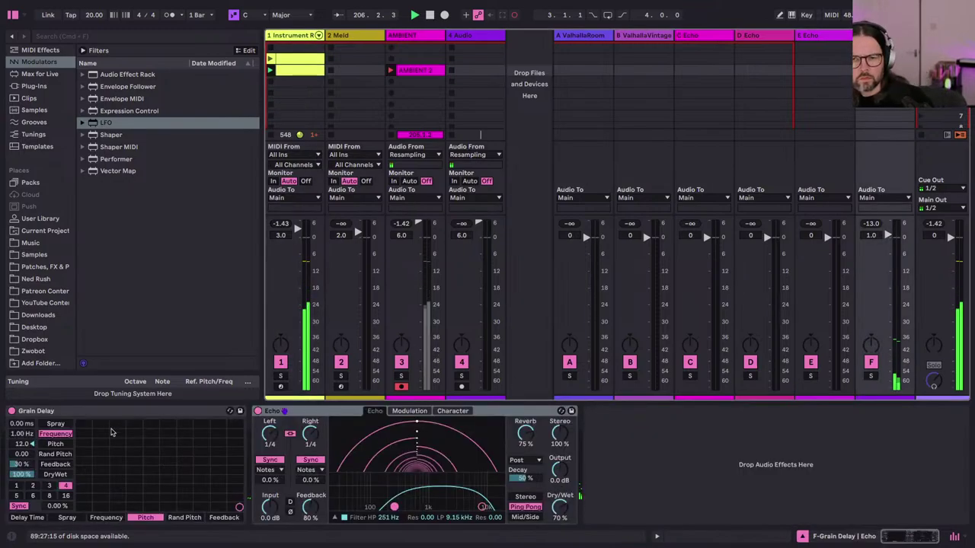
pyautogui.moveTo(266, 434); pyautogui.dragTo(267, 431)
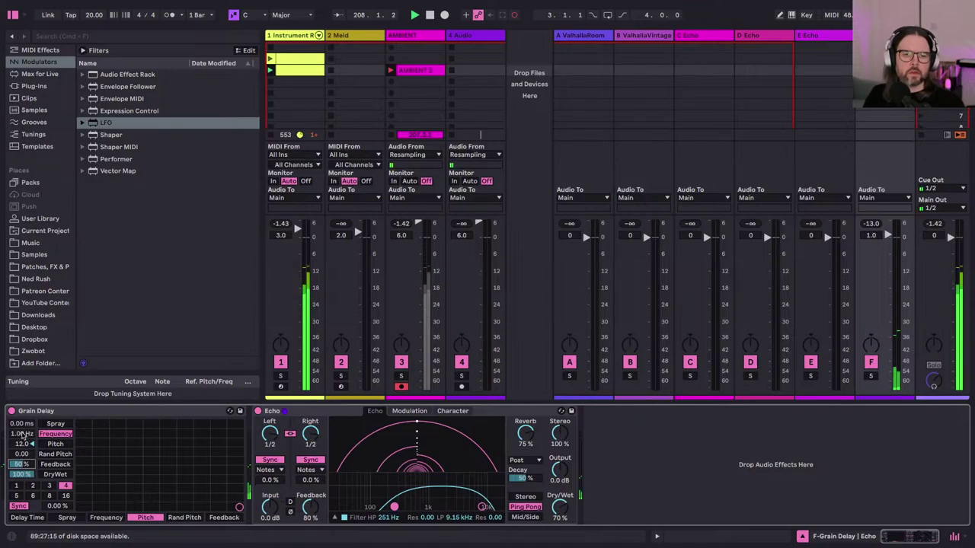
pyautogui.moveTo(21, 426); pyautogui.dragTo(21, 417)
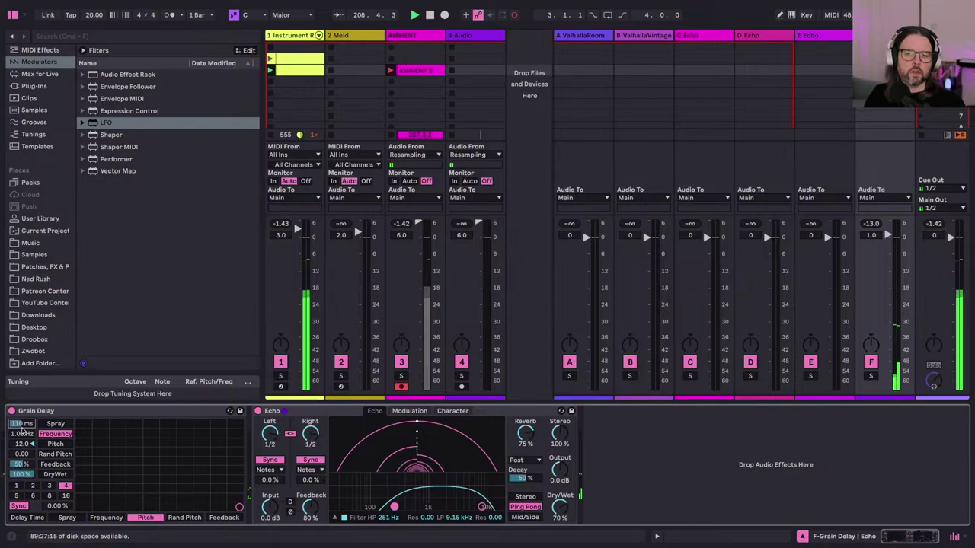
pyautogui.moveTo(21, 465); pyautogui.dragTo(21, 459)
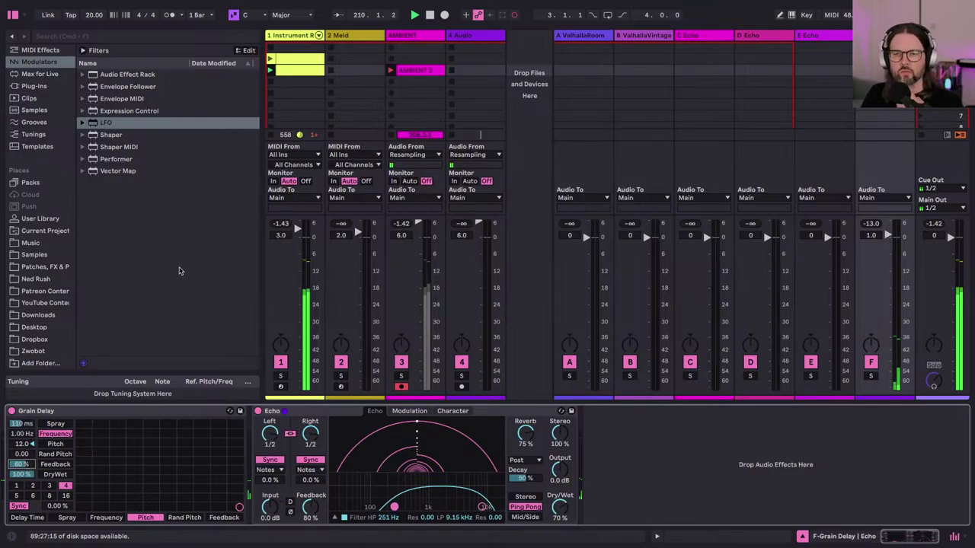
pyautogui.click(296, 36)
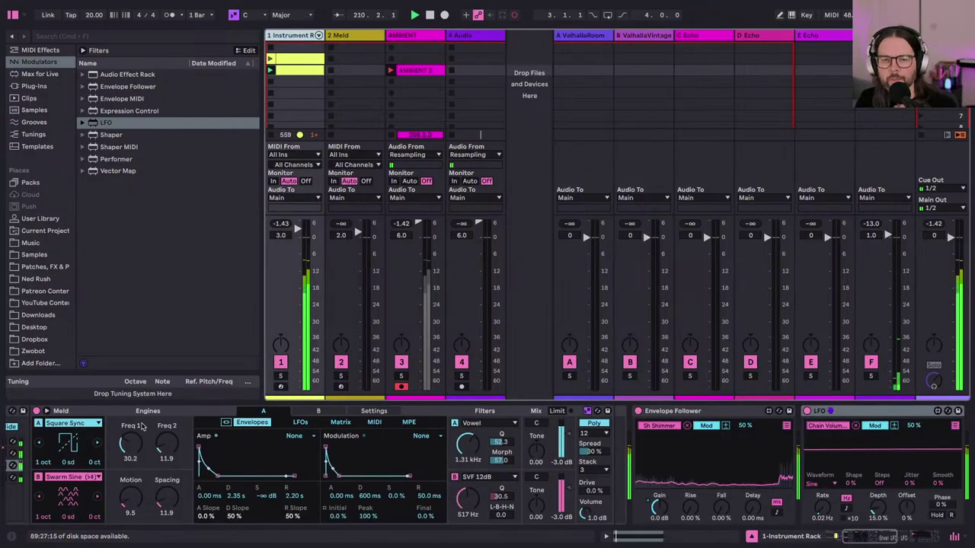
# Step: Raise the second Meld chain's volume to -5.0 dB, its engine A filter to 2.40 kHz and its amp envelope sustain to -5.0 dB
pyautogui.hscroll(-5, 228, 450)
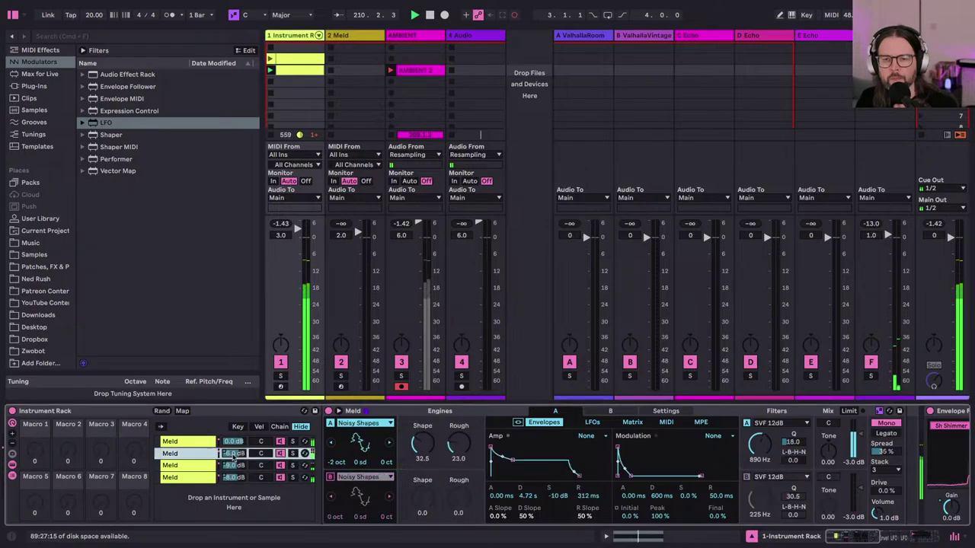
pyautogui.click(236, 455)
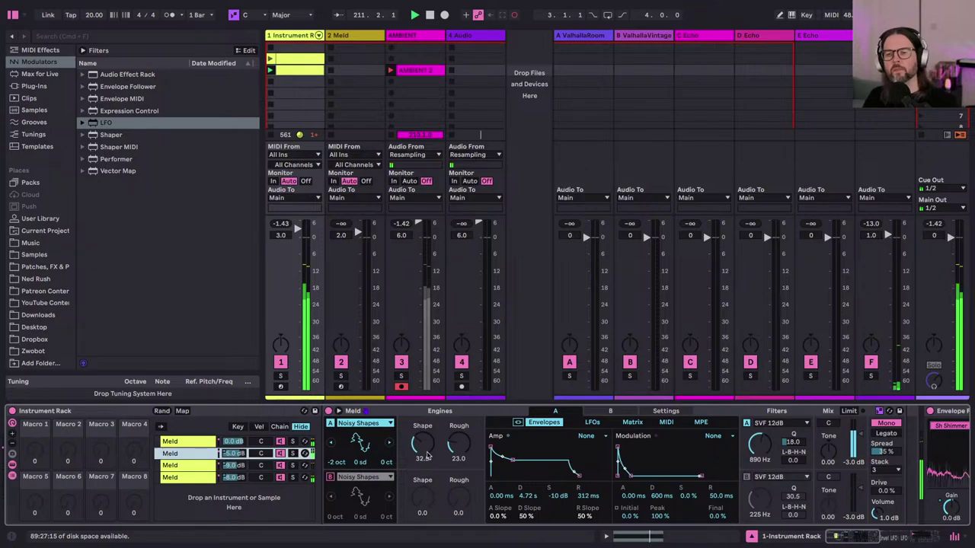
pyautogui.click(750, 439)
pyautogui.moveTo(751, 439); pyautogui.dragTo(750, 431)
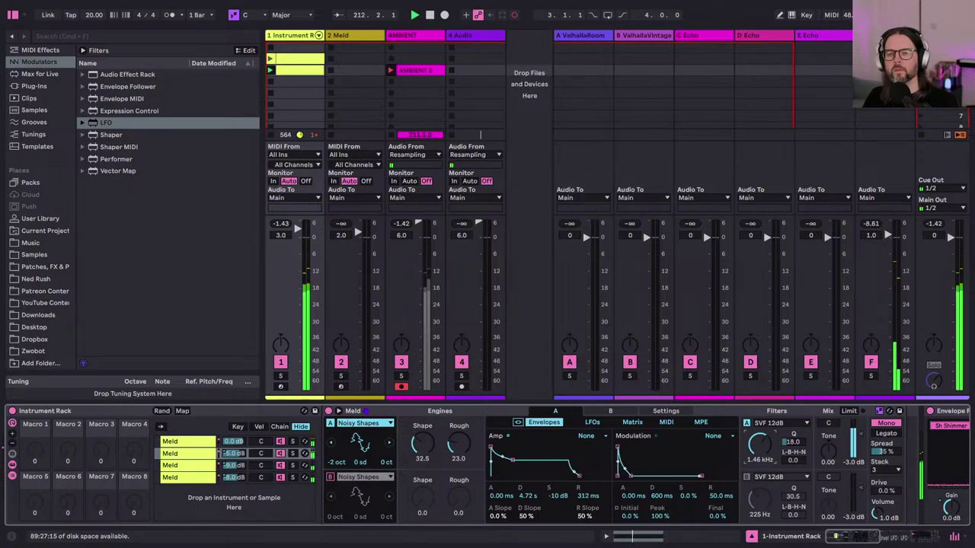
pyautogui.moveTo(757, 447); pyautogui.dragTo(757, 445)
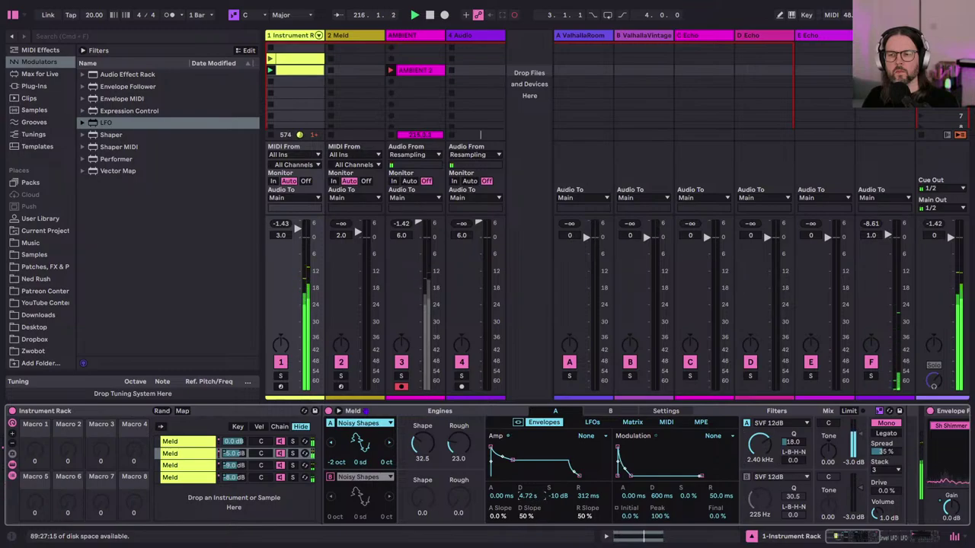
pyautogui.moveTo(530, 497); pyautogui.dragTo(558, 490)
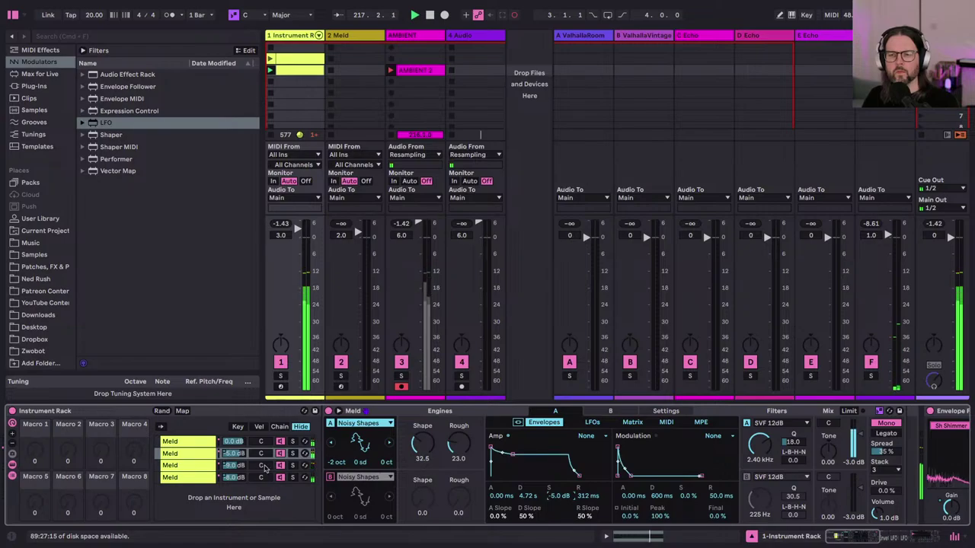
# Step: Lower the third chain's Vowel filter to 130 Hz and set the fourth chain's Bitgrunge engine to Freq 19.8 and Mult 9.5
pyautogui.click(202, 466)
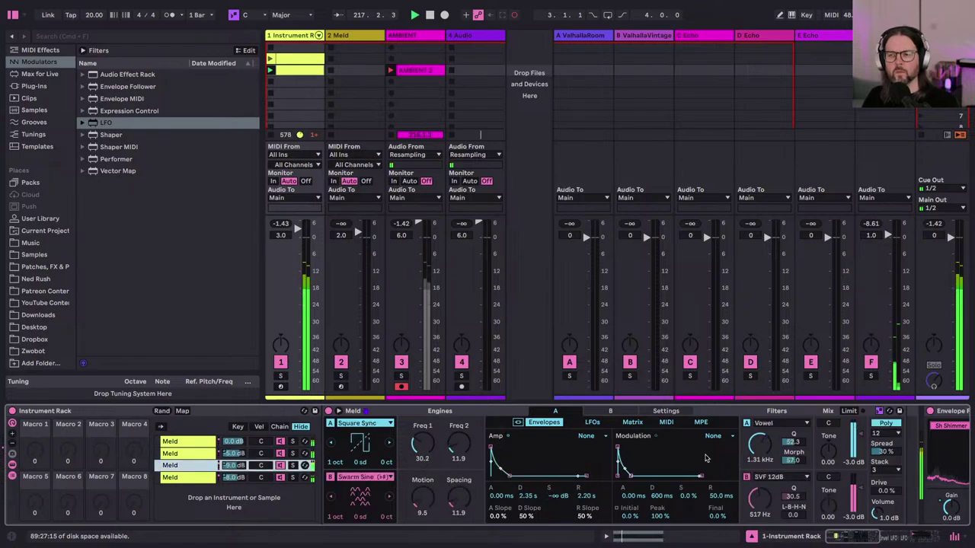
pyautogui.moveTo(754, 445); pyautogui.dragTo(754, 468)
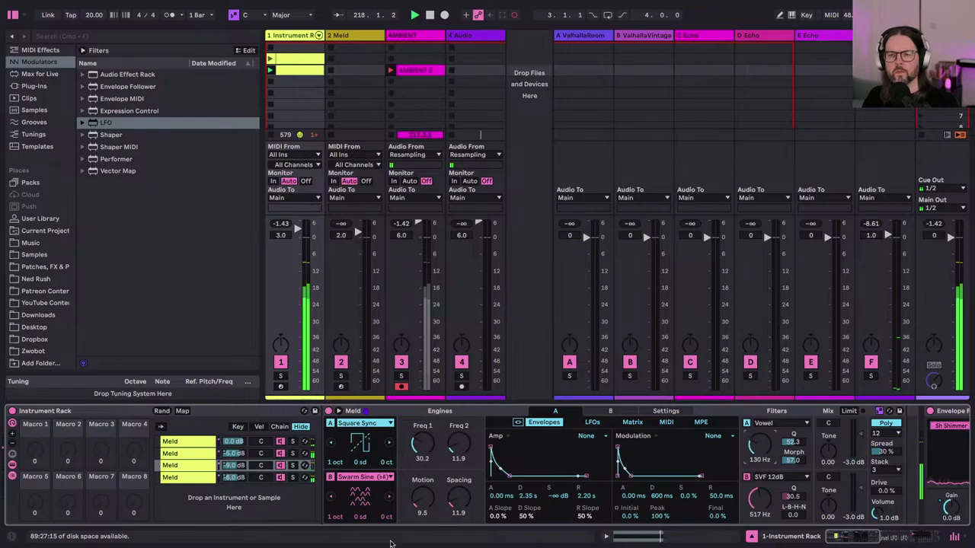
pyautogui.click(222, 478)
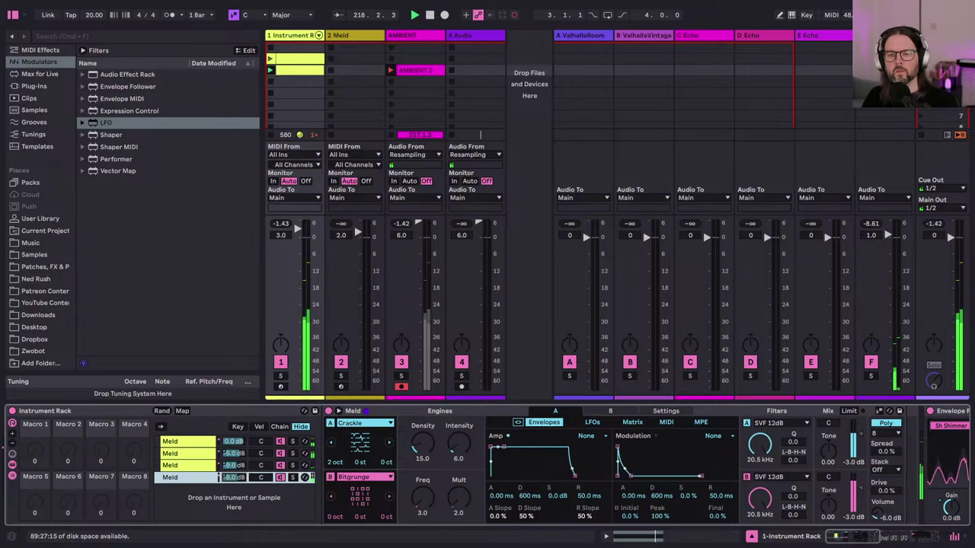
pyautogui.moveTo(423, 499); pyautogui.dragTo(423, 476)
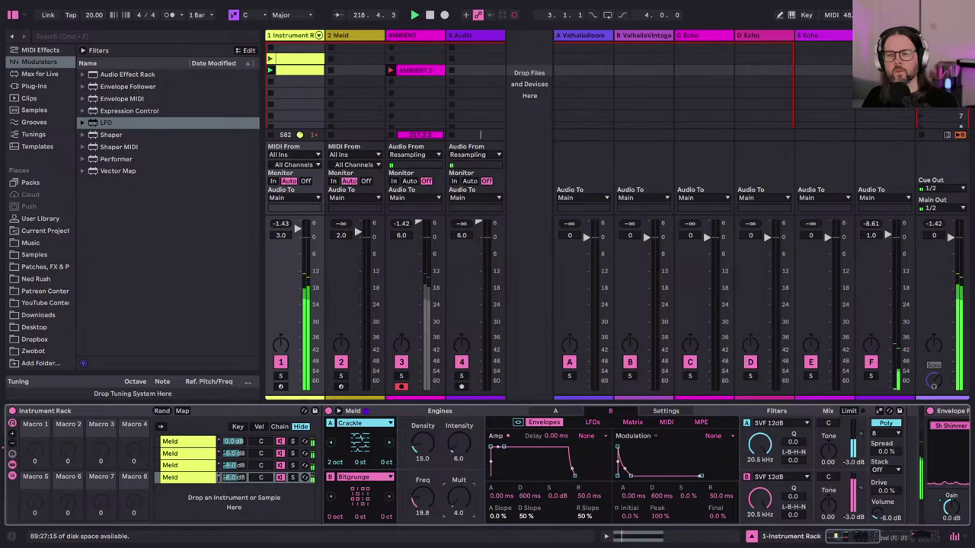
pyautogui.moveTo(458, 499); pyautogui.dragTo(458, 481)
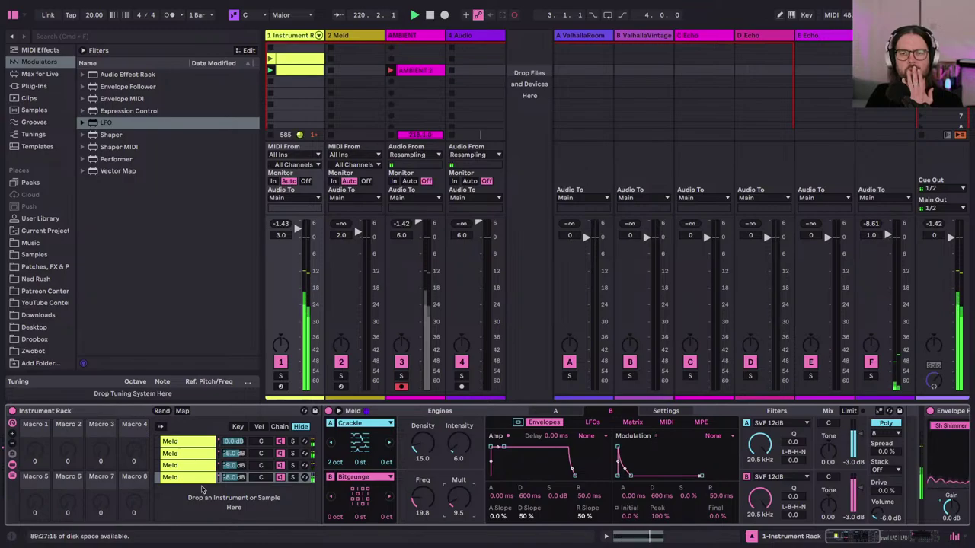
# Step: Raise the low-cut frequency in the Hybrid Reverb's EQ to 112 Hz
pyautogui.click(191, 451)
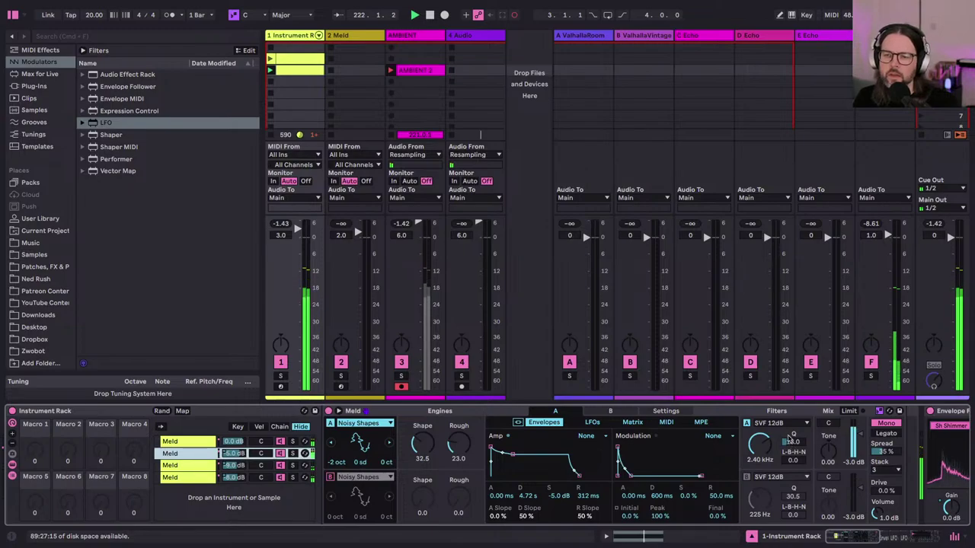
pyautogui.hscroll(10, 790, 445)
pyautogui.hscroll(5, 653, 440)
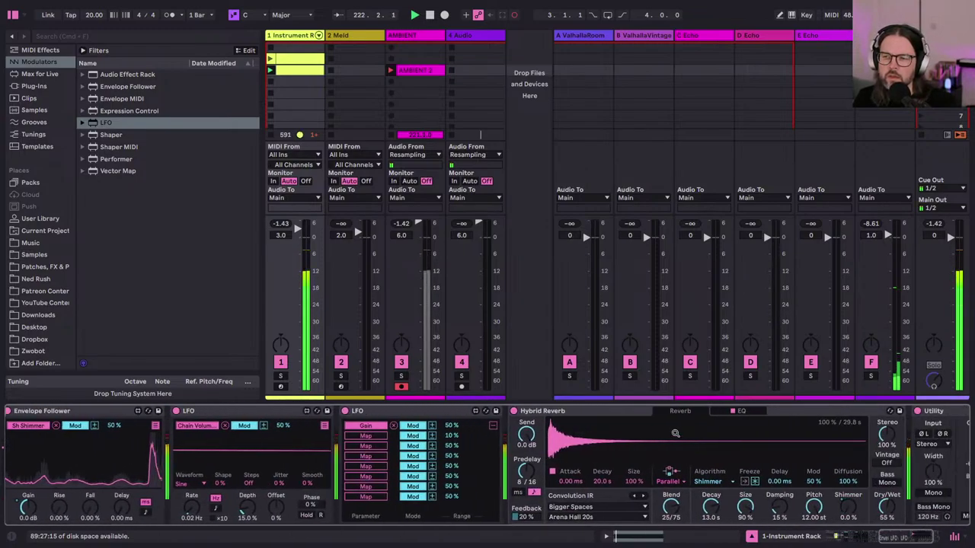
pyautogui.click(740, 411)
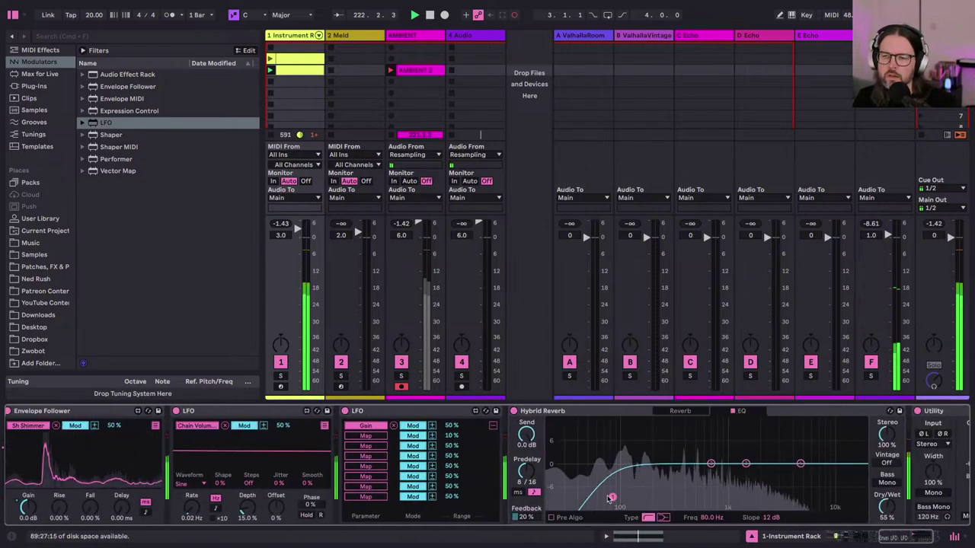
pyautogui.moveTo(614, 499); pyautogui.dragTo(630, 497)
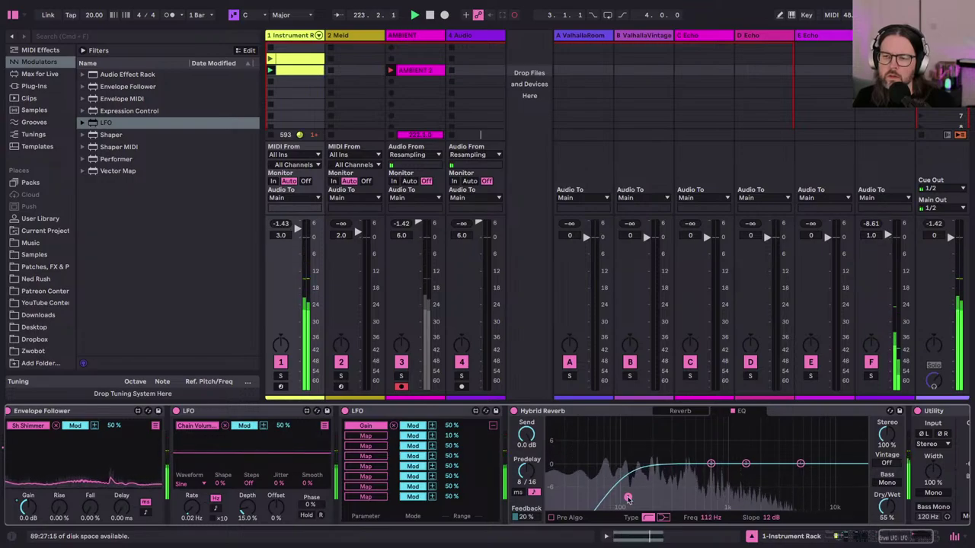
# Step: Set the second chain's engine A filter to 4.90 kHz and its Noisy Shapes engine to Shape 0.0 and Rough 26.2
pyautogui.hscroll(-5, 629, 499)
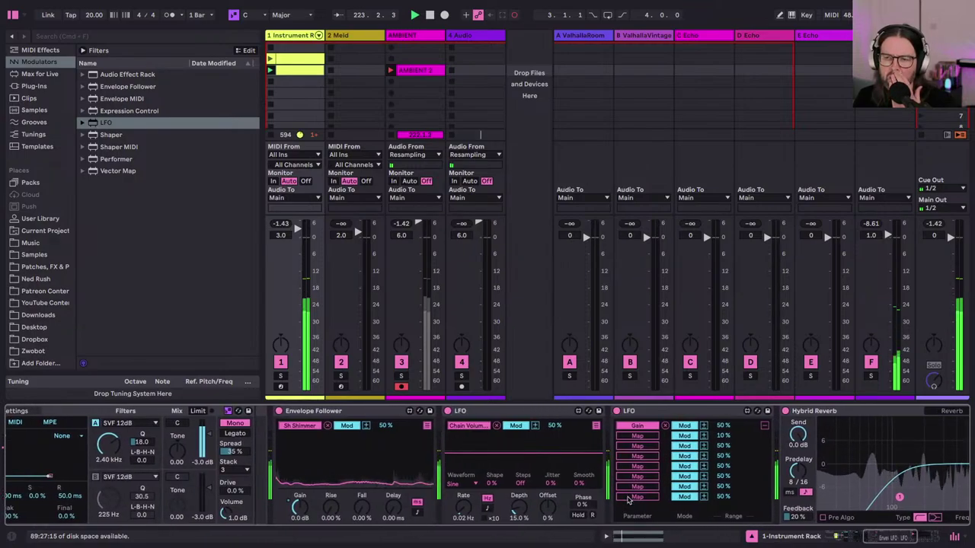
pyautogui.hscroll(-8, 629, 499)
pyautogui.hscroll(-3, 628, 499)
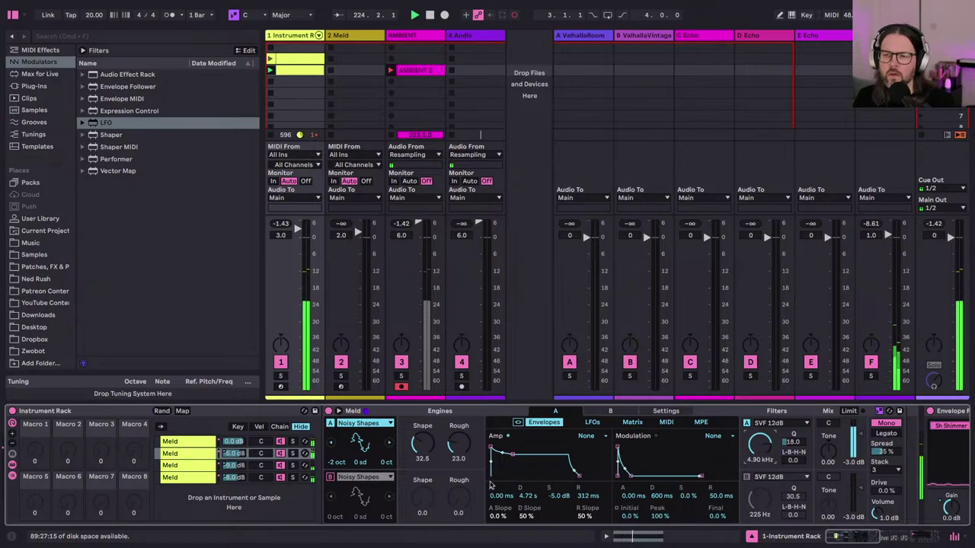
pyautogui.moveTo(421, 457); pyautogui.dragTo(458, 442)
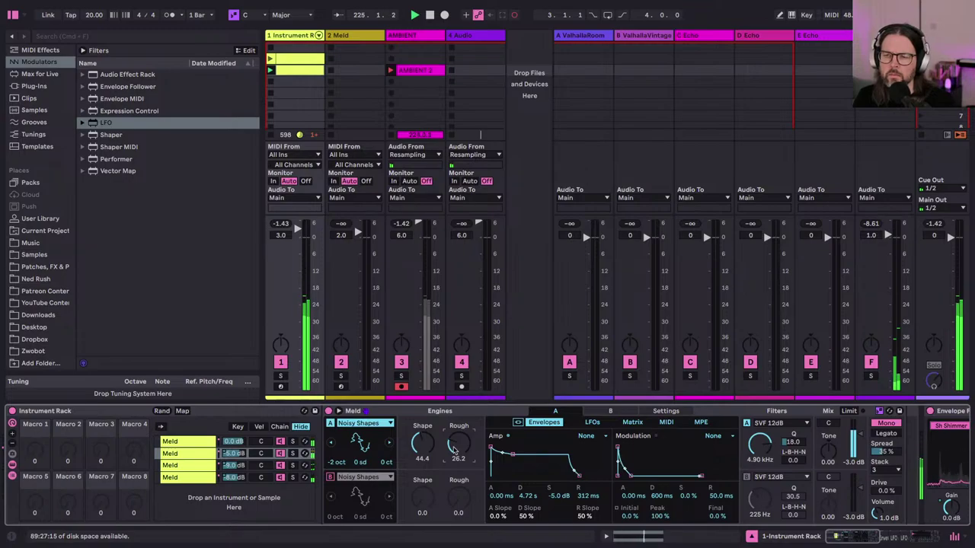
pyautogui.moveTo(422, 443); pyautogui.dragTo(422, 453)
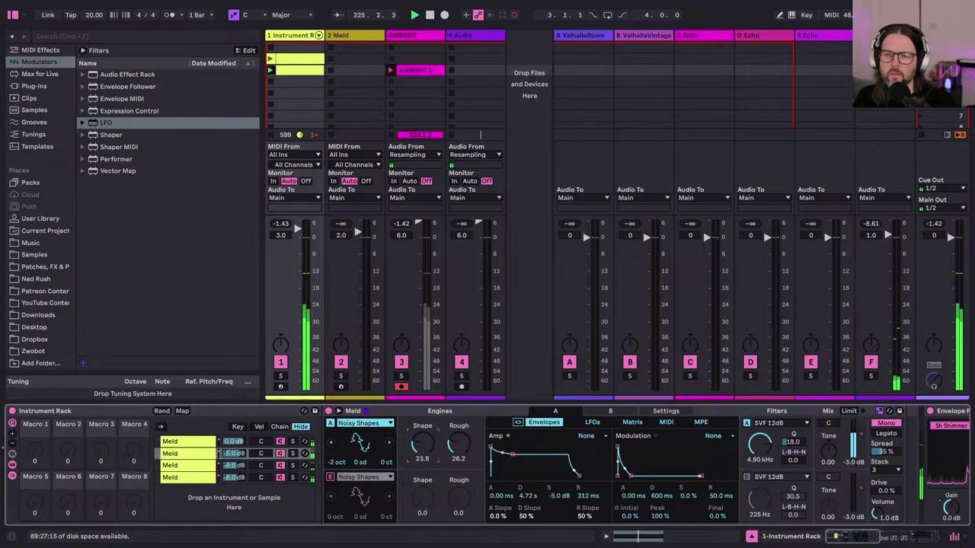
pyautogui.moveTo(422, 452); pyautogui.dragTo(422, 460)
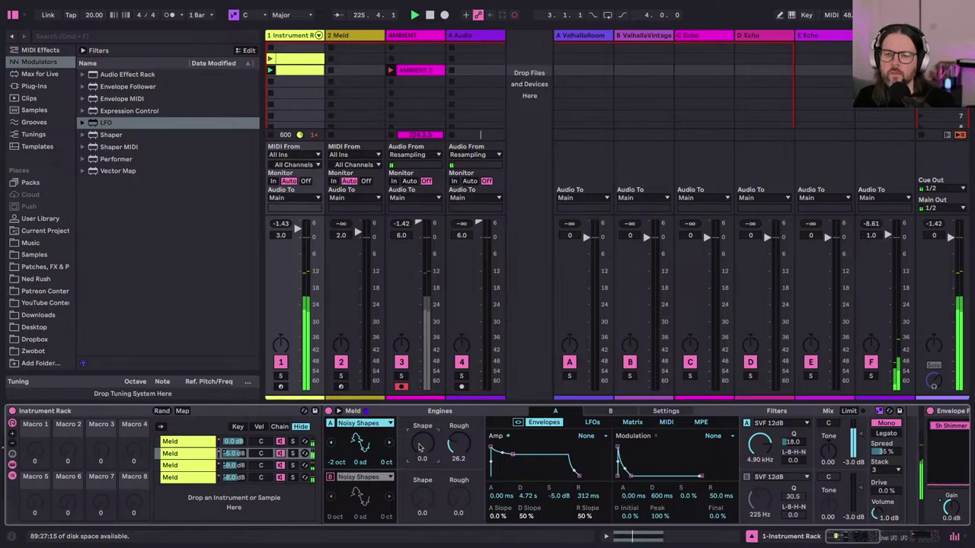
# Step: On the third chain, set Square Sync Freq 2 to 37.3, the Vowel filter to 2.99 kHz and engine A's LFO 1 rate to 0.01 Hz
pyautogui.click(173, 465)
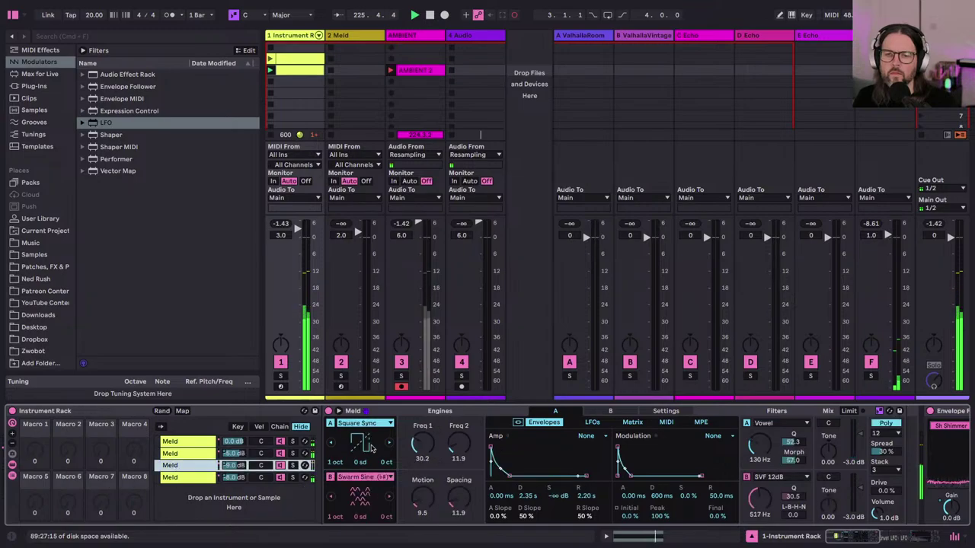
pyautogui.moveTo(458, 448); pyautogui.dragTo(457, 427)
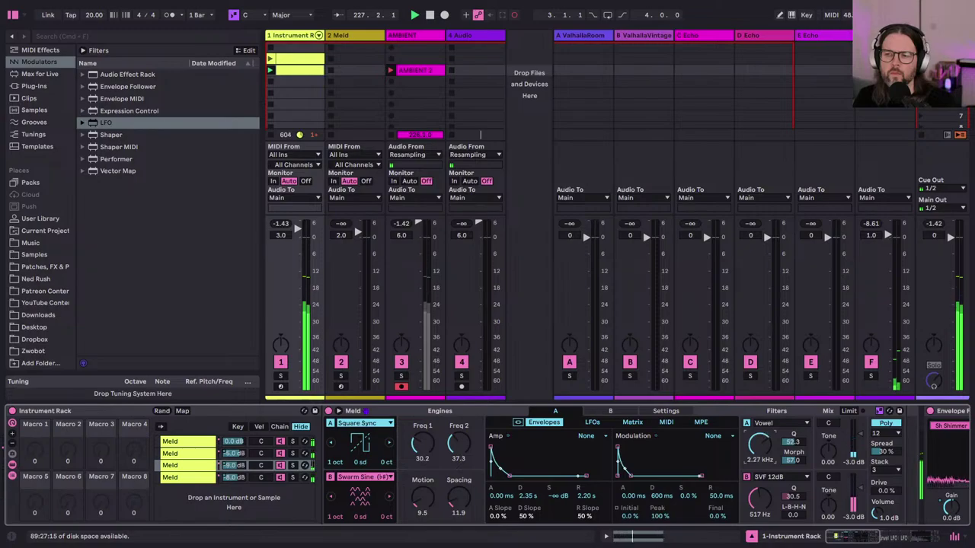
pyautogui.click(589, 423)
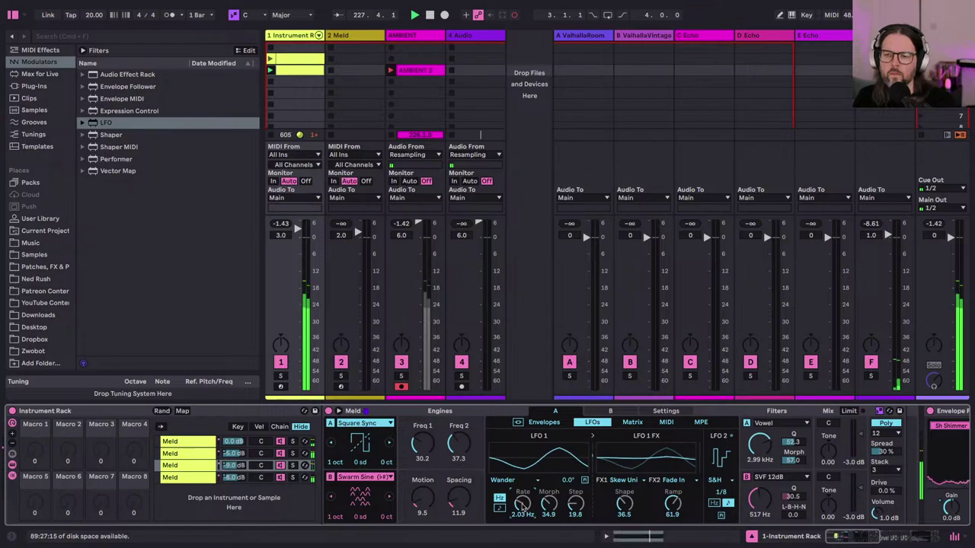
pyautogui.hscroll(10, 522, 504)
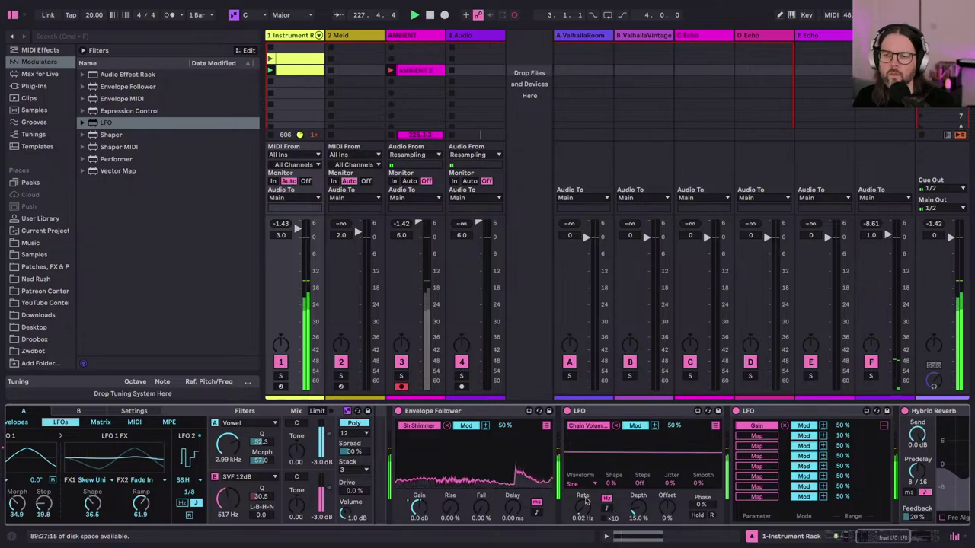
pyautogui.hscroll(-10, 585, 498)
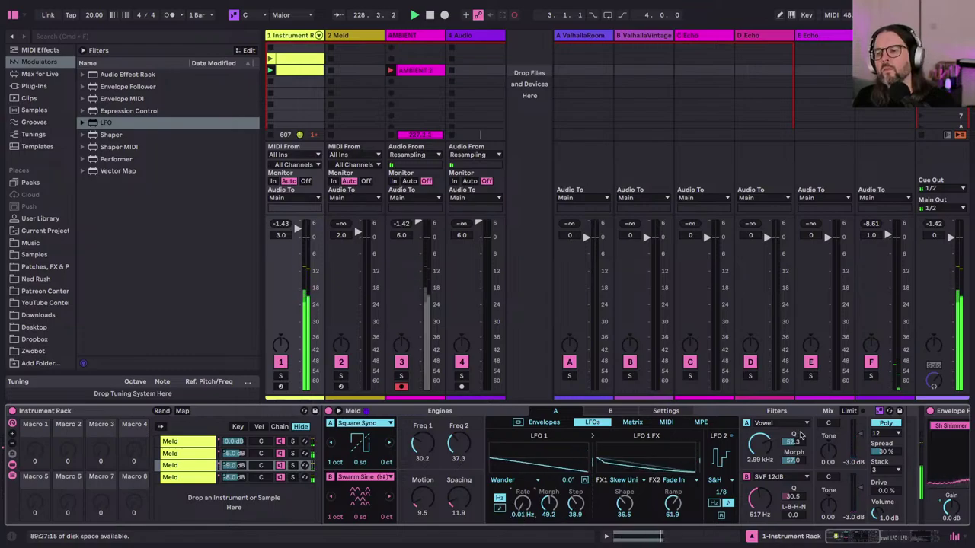
# Step: Open the third chain's filters further, setting the Vowel filter to 5.78 kHz and engine B's SVF 12dB filter to 1.54 kHz
pyautogui.moveTo(759, 444); pyautogui.dragTo(760, 433)
pyautogui.click(759, 498)
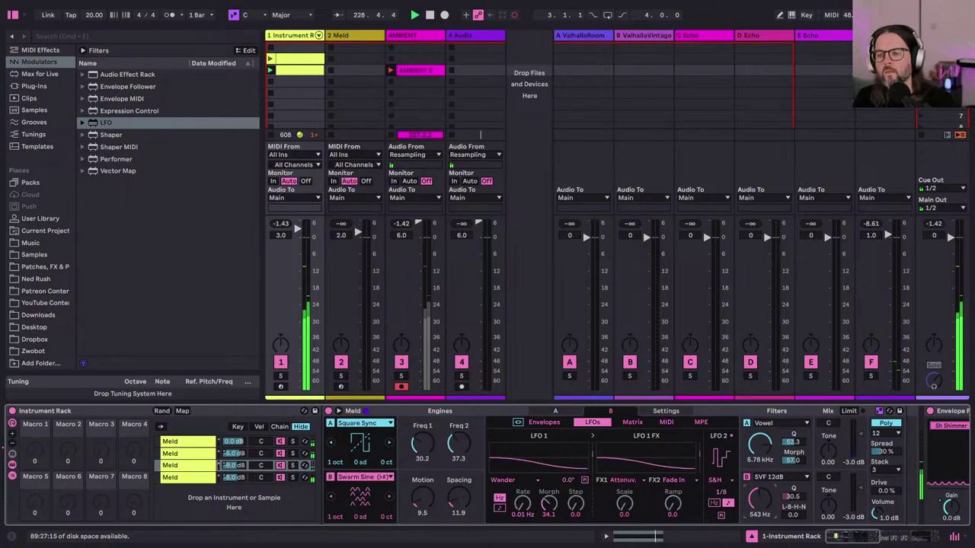
pyautogui.moveTo(759, 498); pyautogui.dragTo(759, 490)
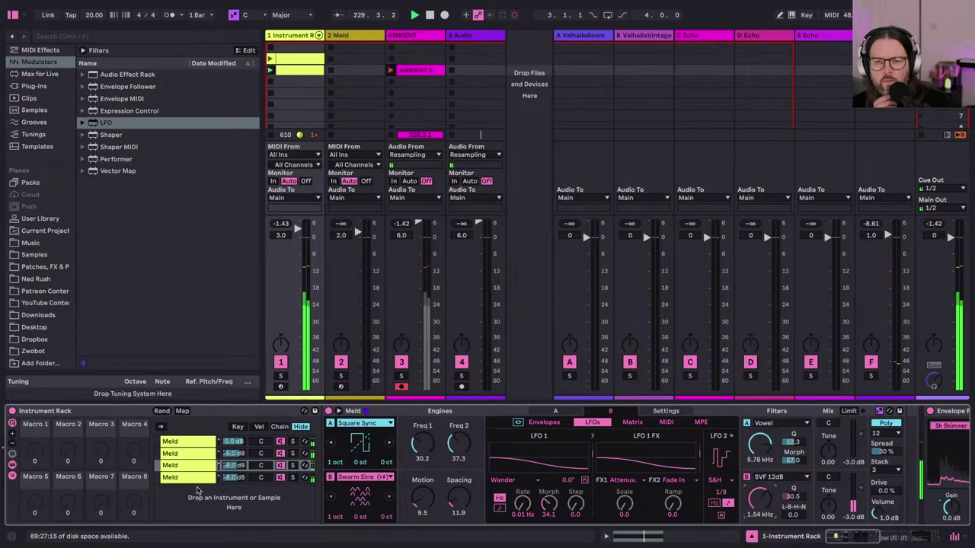
# Step: Rebalance the rack's chain volumes: fourth Meld to -inf dB, second to -3.0 dB and first down to about -33 dB
pyautogui.click(229, 480)
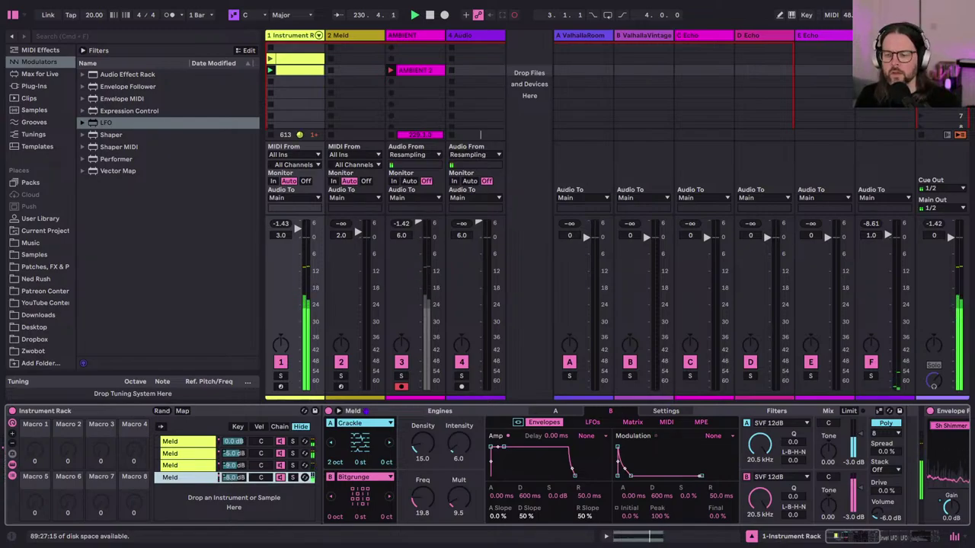
pyautogui.moveTo(230, 478); pyautogui.dragTo(230, 530)
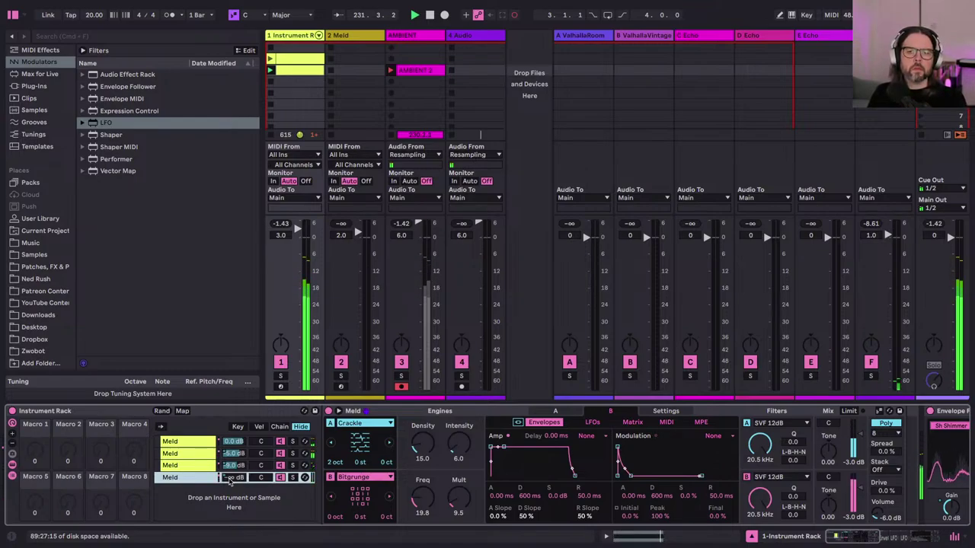
pyautogui.click(230, 454)
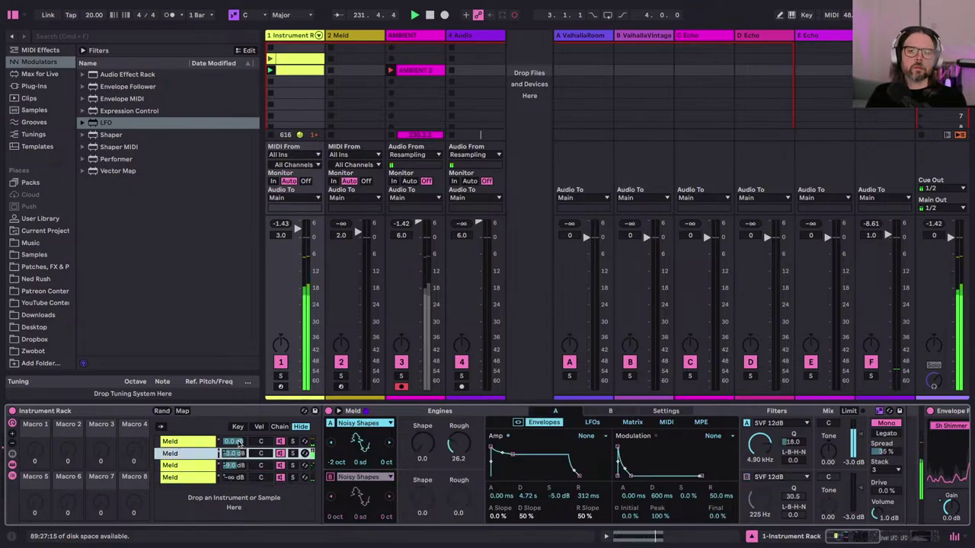
pyautogui.click(240, 444)
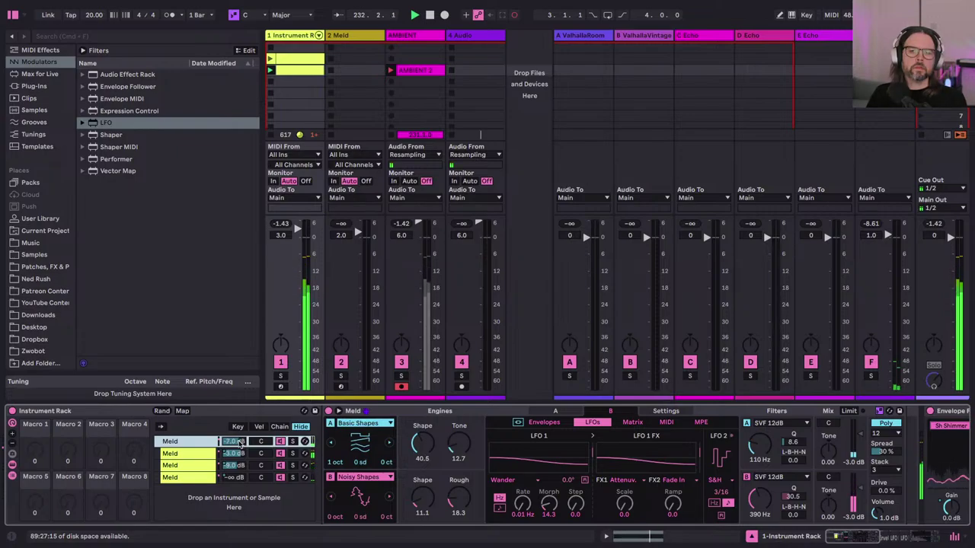
pyautogui.press('Down')
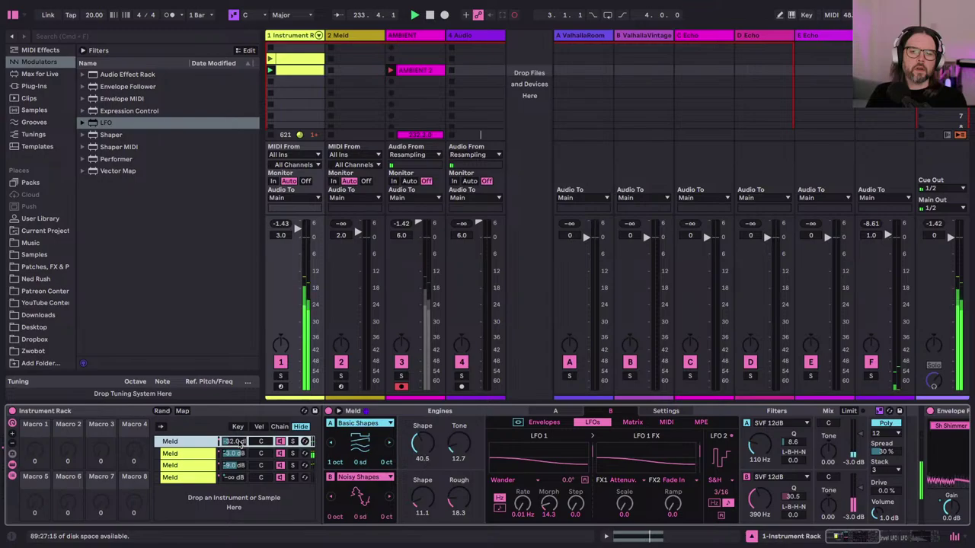
# Step: Raise the third Meld chain's volume and fade the first chain further towards silence
pyautogui.click(235, 465)
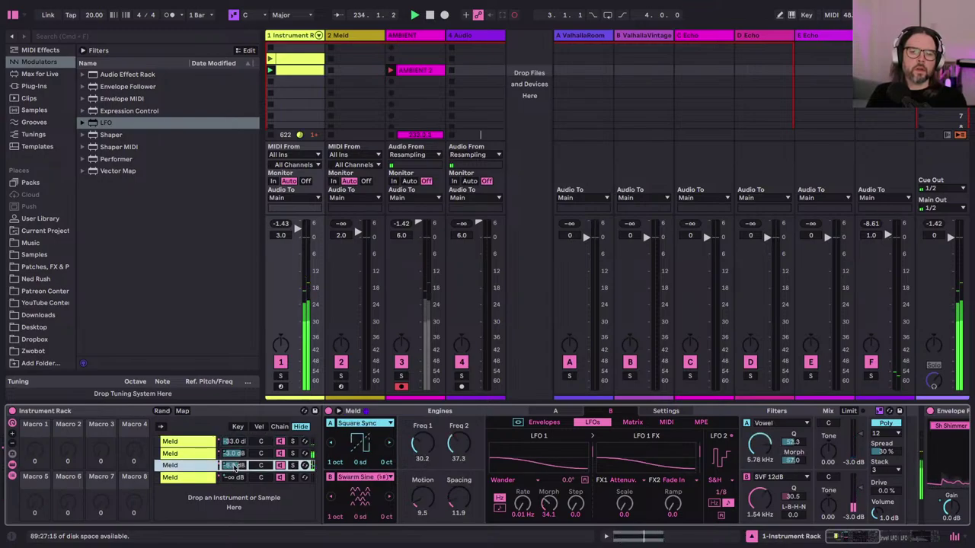
pyautogui.click(229, 443)
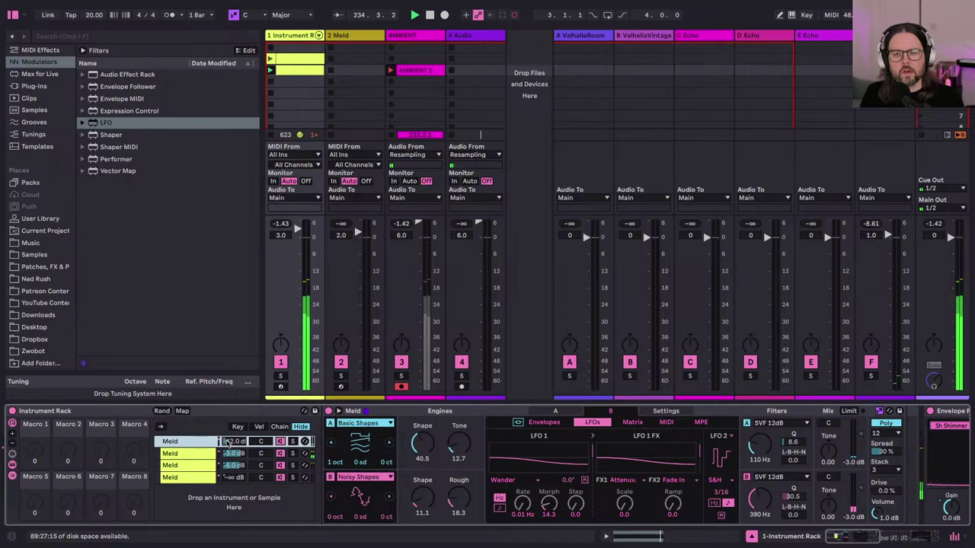
pyautogui.press('Down')
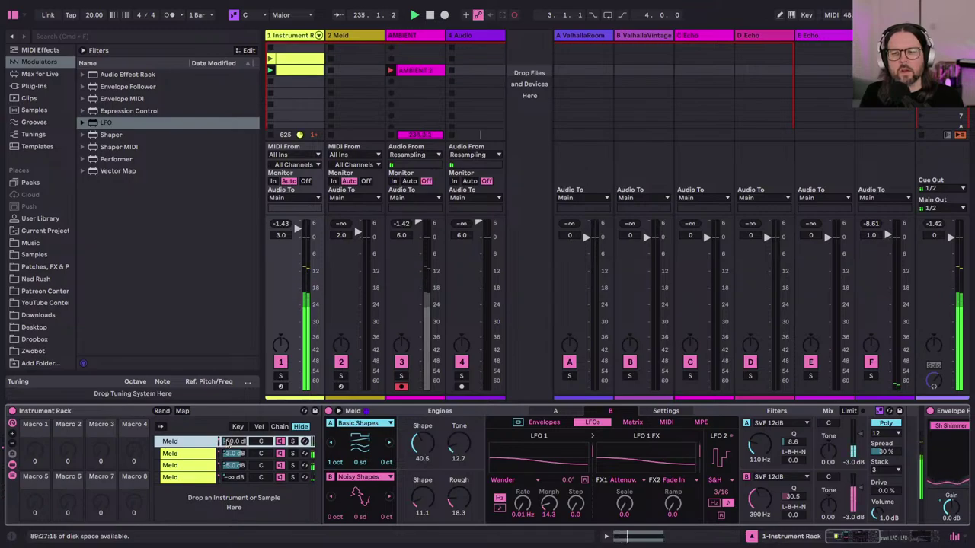
pyautogui.hscroll(6, 598, 510)
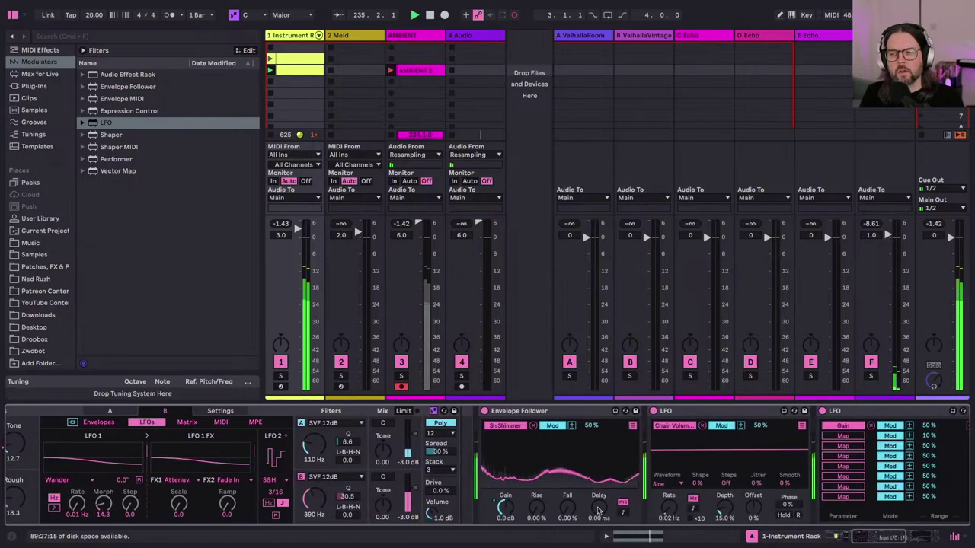
# Step: Set the Hybrid Reverb's feedback to 25 %
pyautogui.hscroll(5, 599, 510)
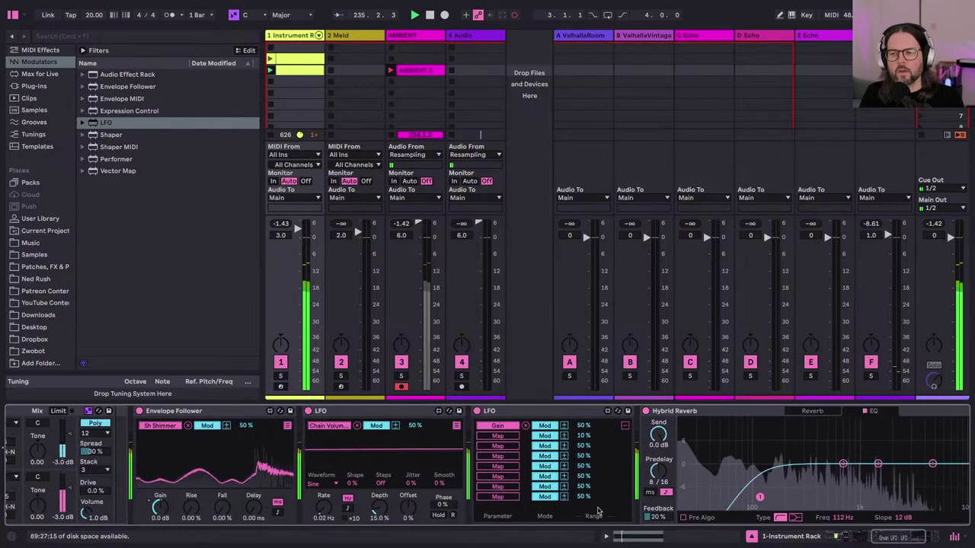
pyautogui.moveTo(657, 521); pyautogui.dragTo(657, 519)
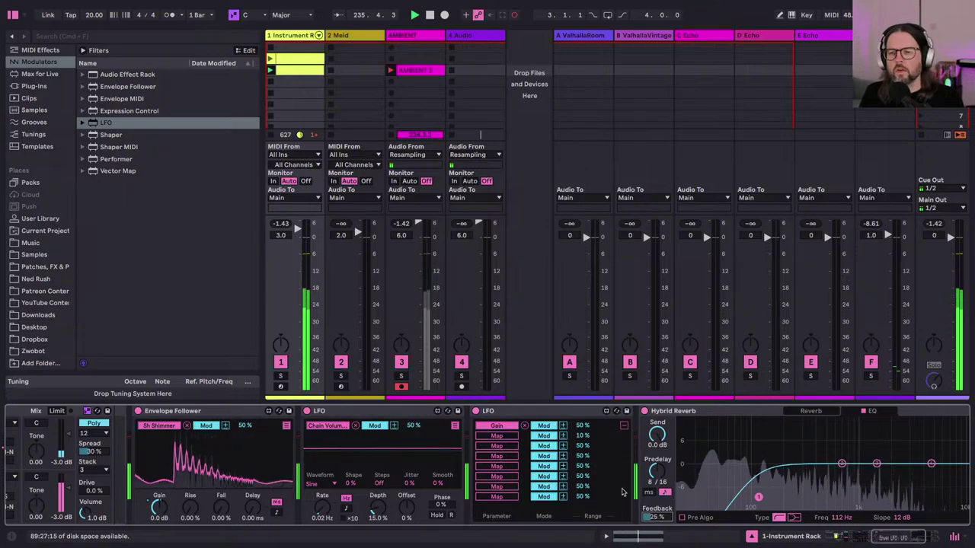
# Step: On the third Meld chain, set engine A's amp envelope decay to 3.46 s and lower the Vowel filter to 435 Hz
pyautogui.hscroll(-10, 621, 492)
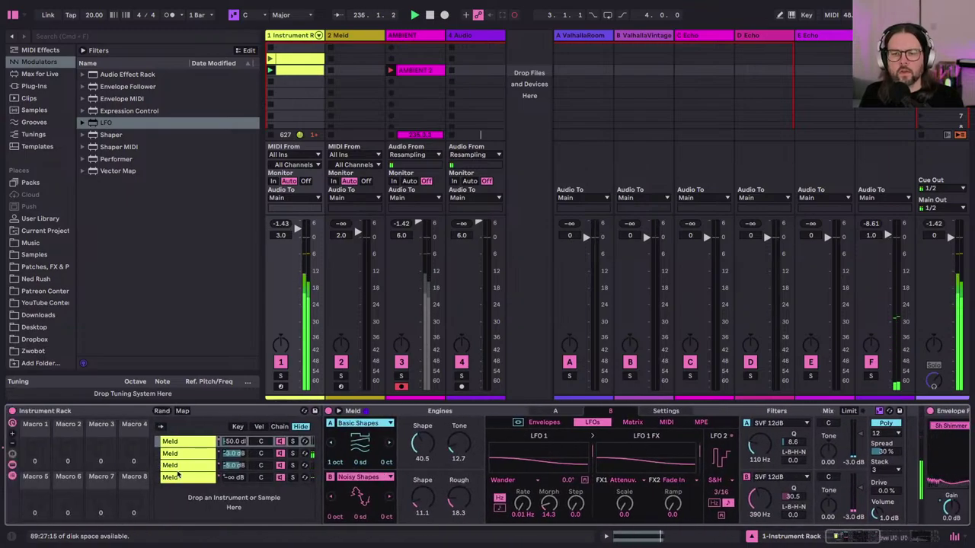
pyautogui.click(179, 467)
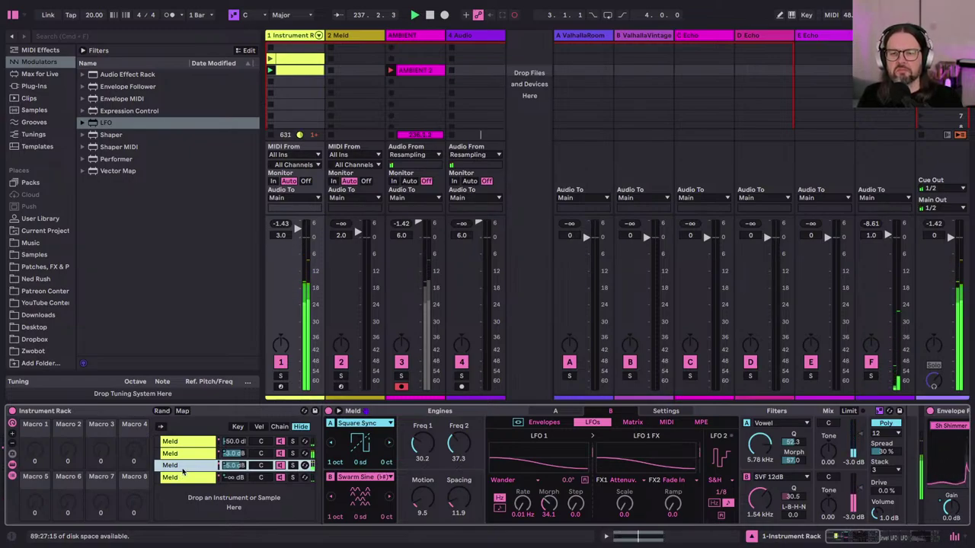
pyautogui.click(541, 423)
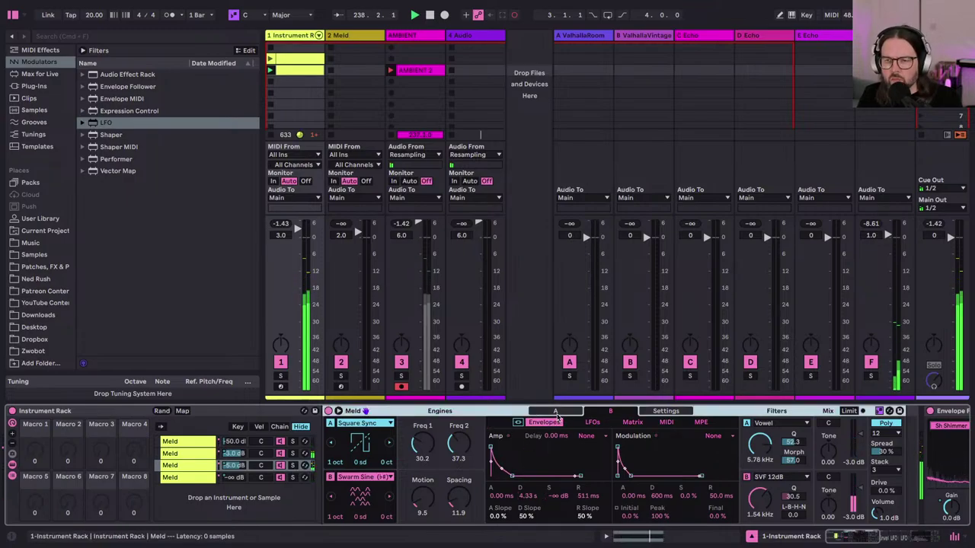
pyautogui.click(556, 416)
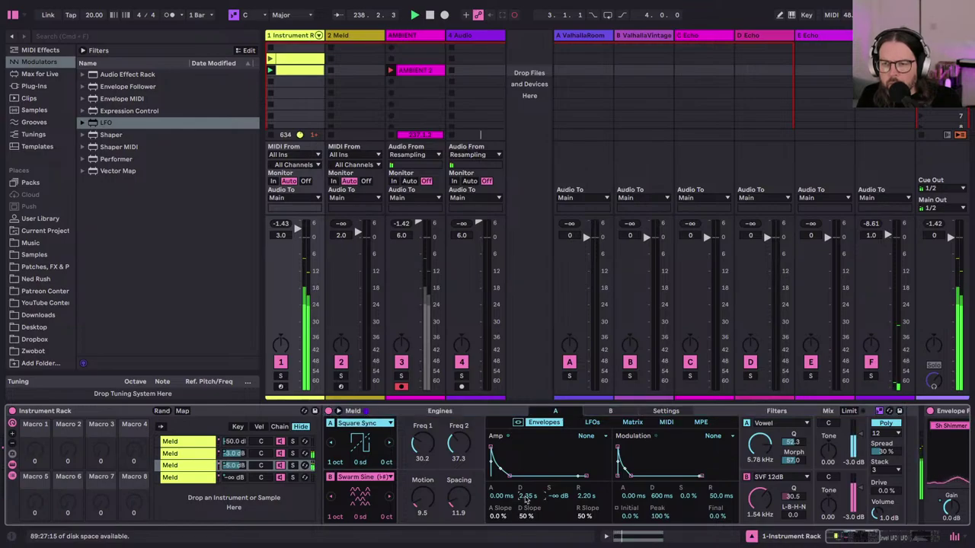
pyautogui.moveTo(526, 499); pyautogui.dragTo(528, 494)
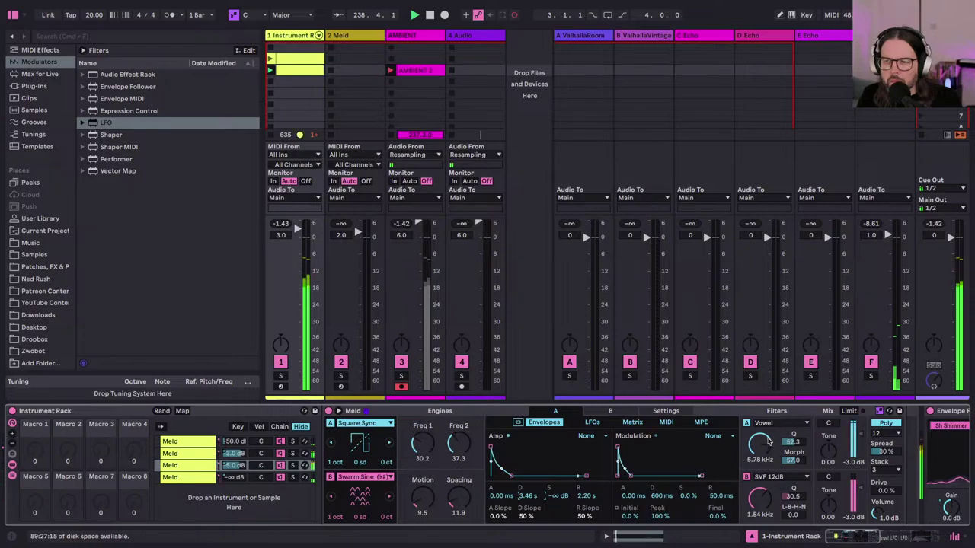
pyautogui.moveTo(759, 445); pyautogui.dragTo(760, 471)
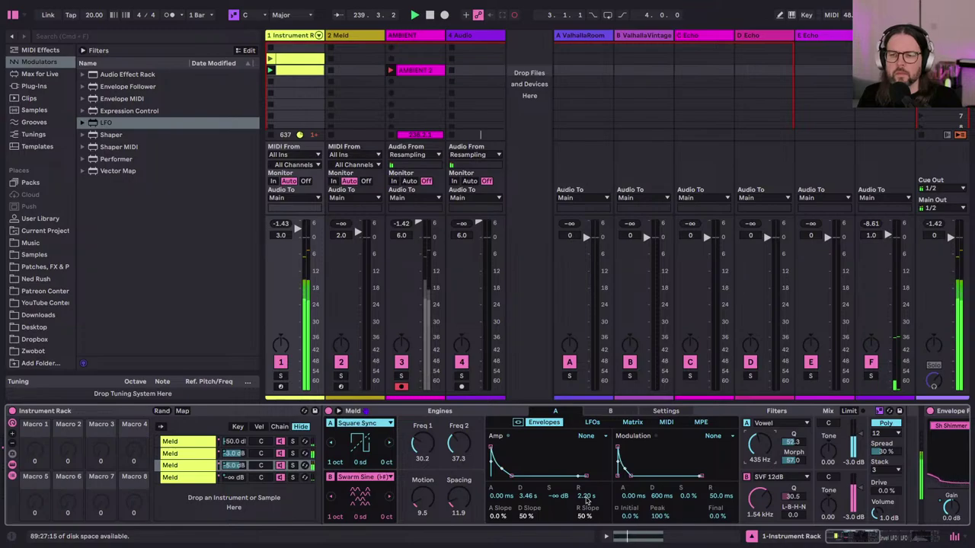
# Step: On the third chain, set engine A's LFO 1 rate to 0.15 Hz and engine B's SVF 12dB filter to 331 Hz
pyautogui.click(602, 423)
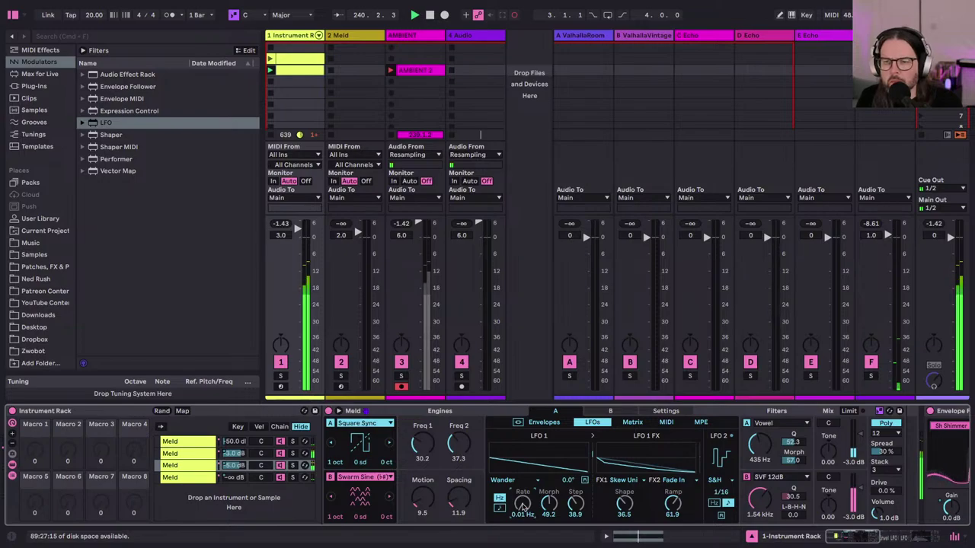
pyautogui.moveTo(523, 508); pyautogui.dragTo(522, 505)
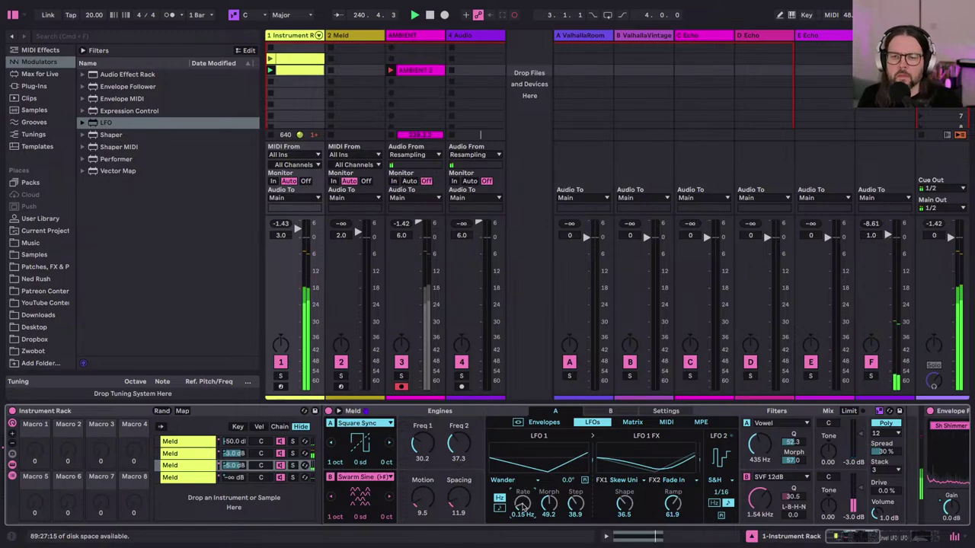
pyautogui.click(610, 411)
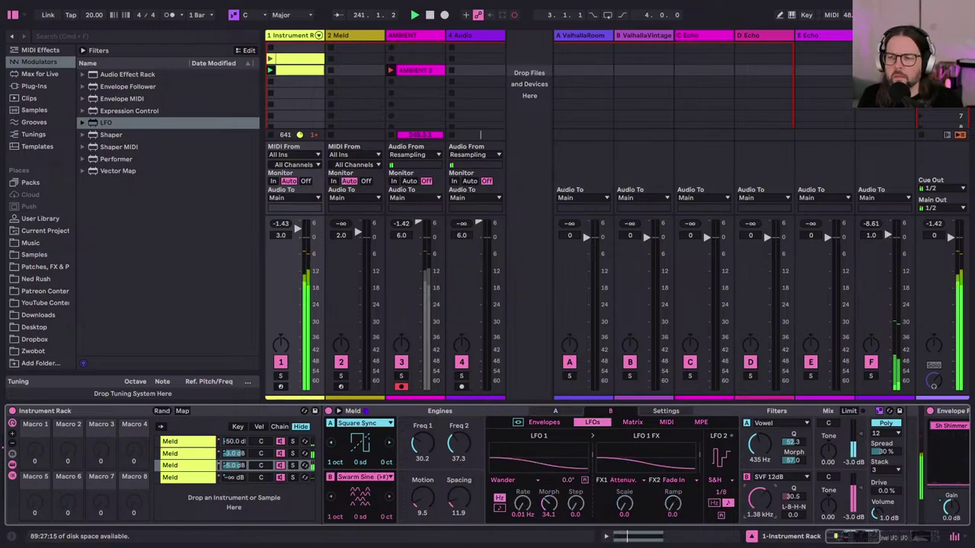
pyautogui.moveTo(759, 499); pyautogui.dragTo(760, 513)
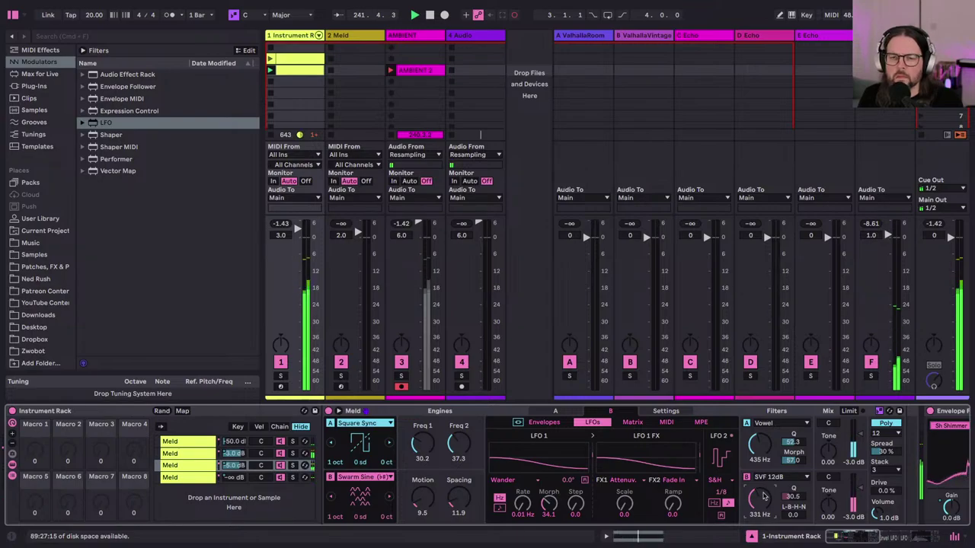
# Step: Rebalance the rack's chain volumes: first Meld to -inf dB, second to 0.0 dB and third to -3.0 dB
pyautogui.click(240, 442)
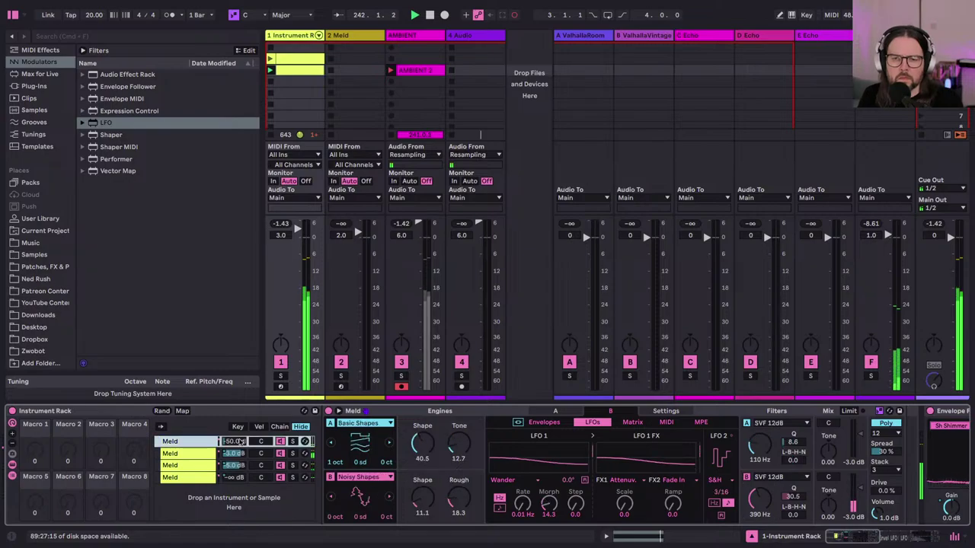
pyautogui.moveTo(240, 442); pyautogui.dragTo(241, 446)
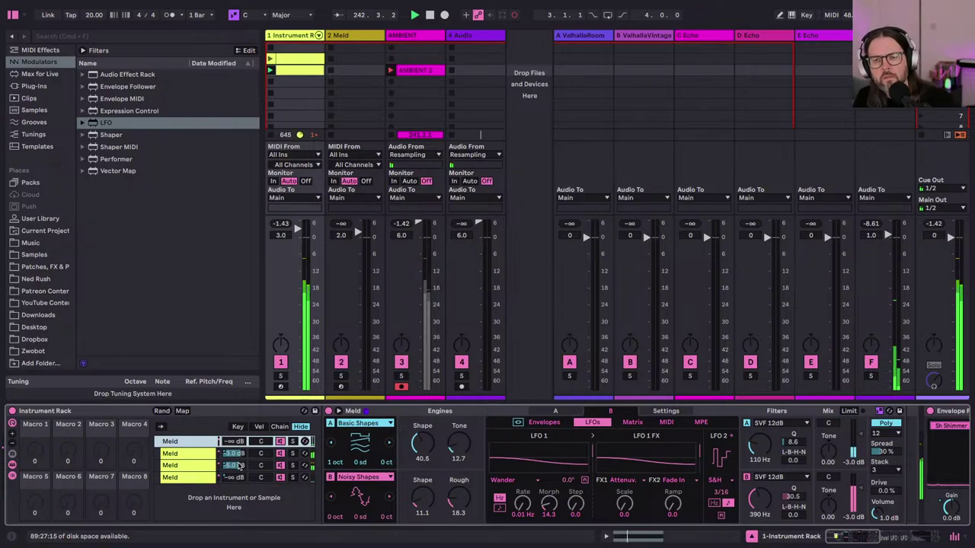
pyautogui.click(233, 455)
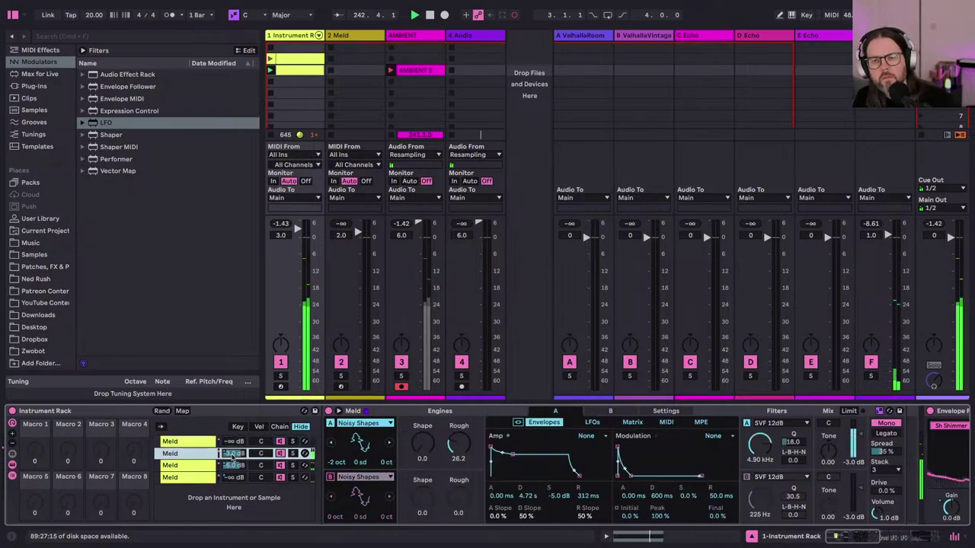
pyautogui.press('Down')
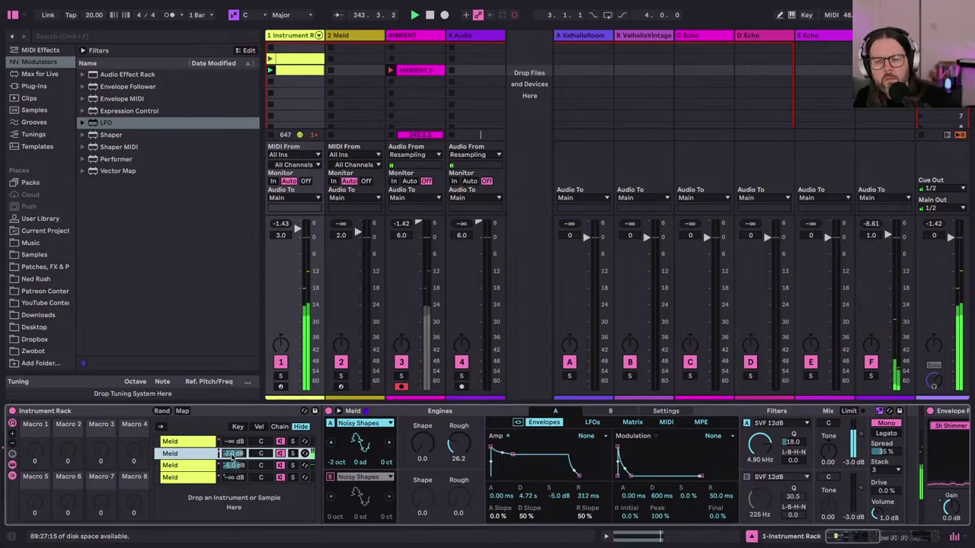
pyautogui.click(231, 471)
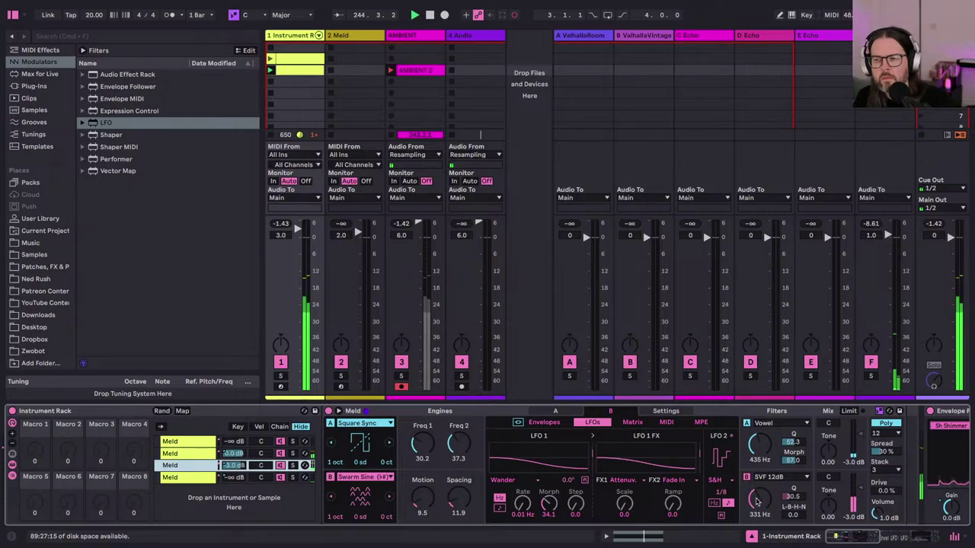
pyautogui.click(262, 504)
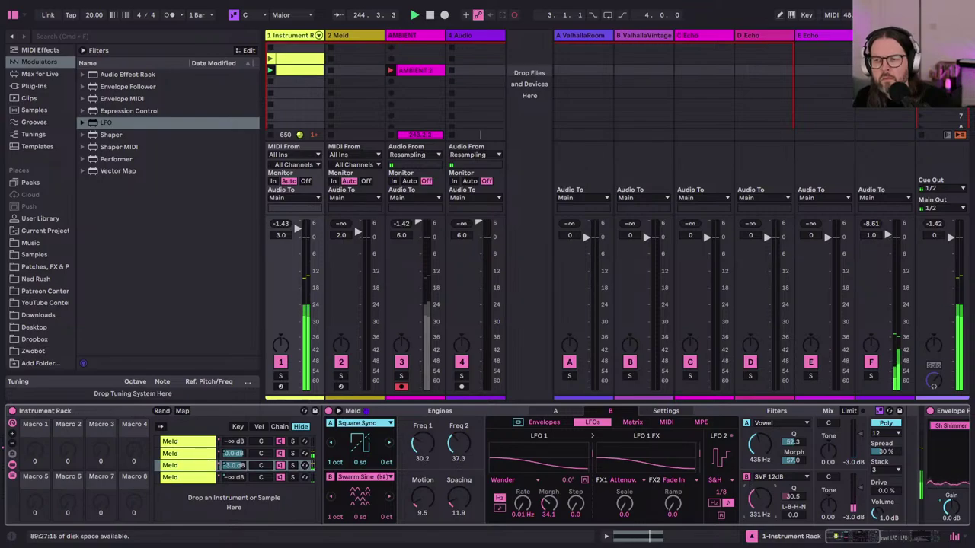
# Step: Gradually fade the third Meld chain's volume all the way down to -inf dB
pyautogui.click(223, 466)
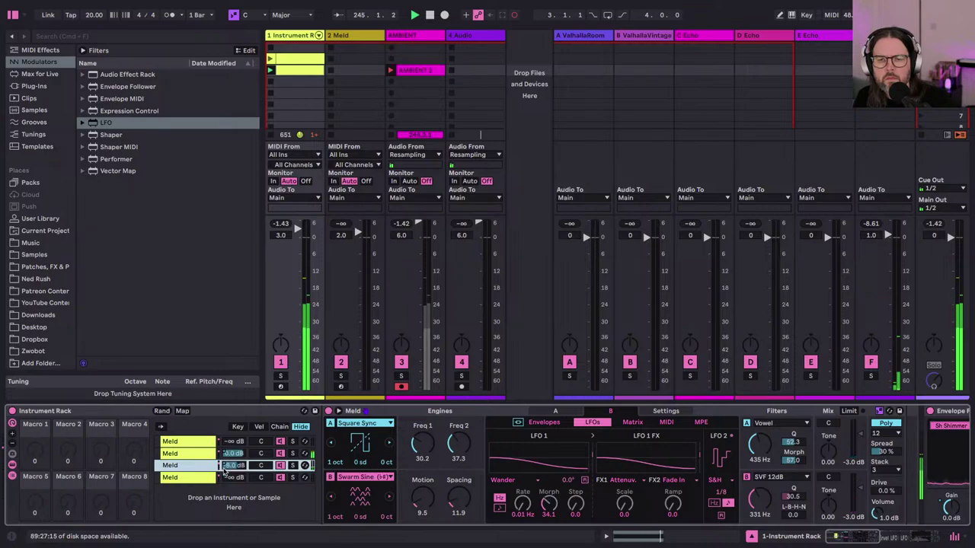
pyautogui.moveTo(223, 469); pyautogui.dragTo(224, 473)
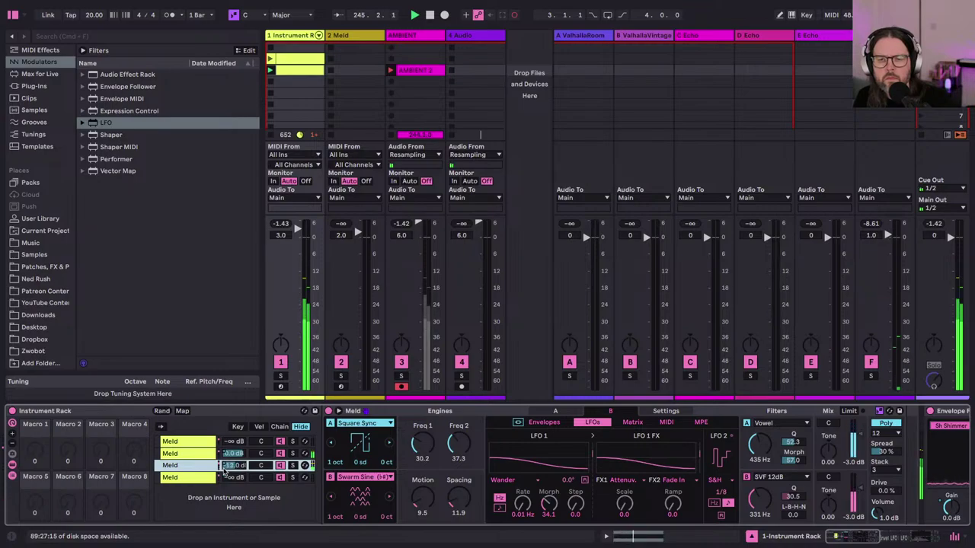
pyautogui.press('Down')
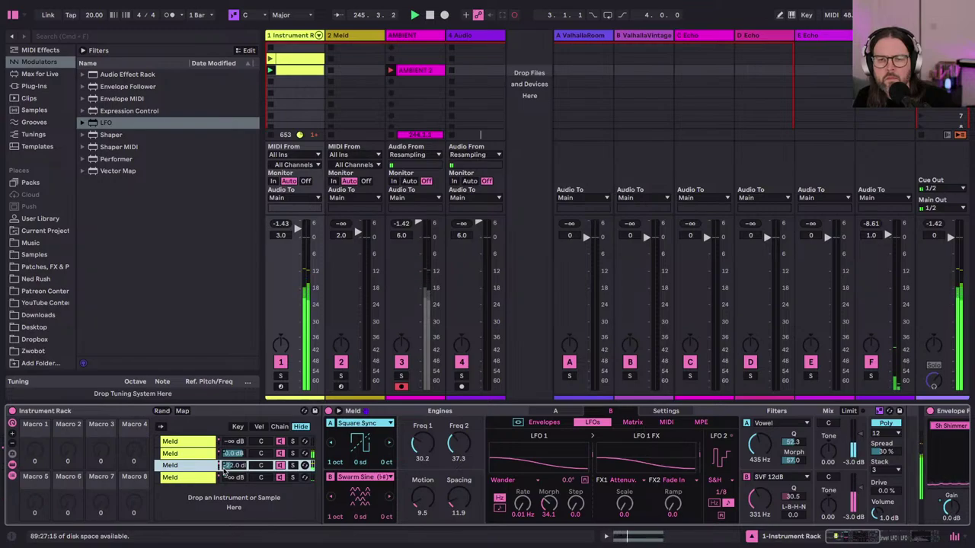
pyautogui.press('Down')
pyautogui.press('Down')
pyautogui.press('Down')
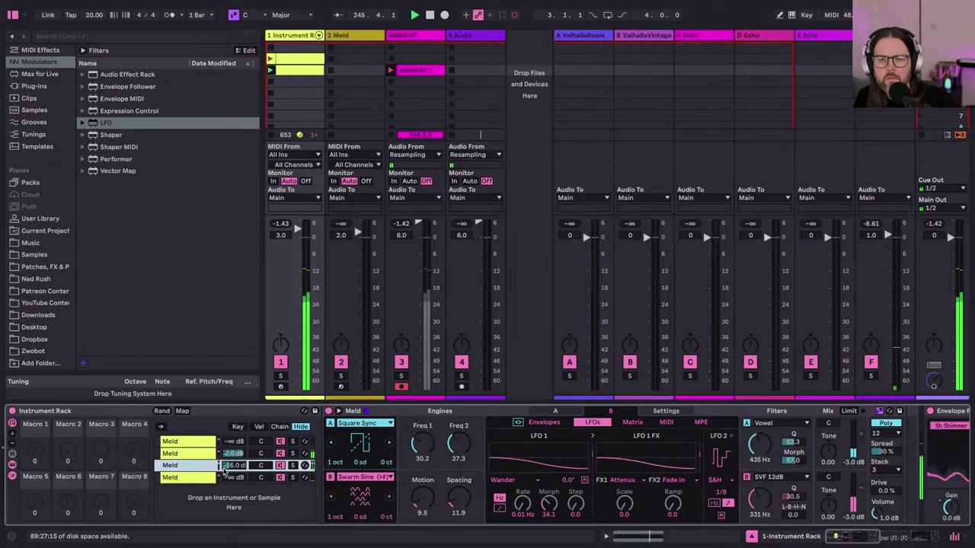
pyautogui.press('Down')
pyautogui.press('Down')
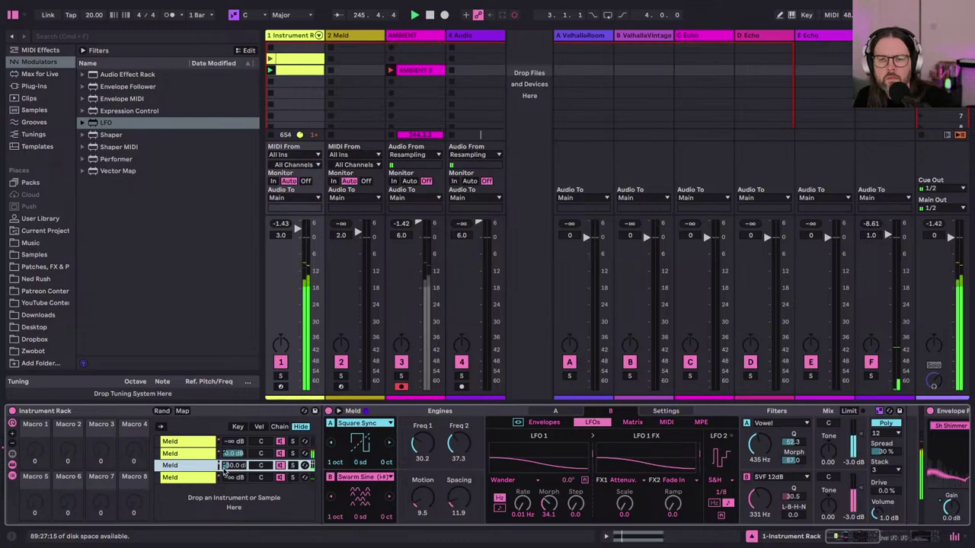
pyautogui.press('Down')
pyautogui.press('Down')
pyautogui.press('Down')
pyautogui.press('Down')
pyautogui.press('Down')
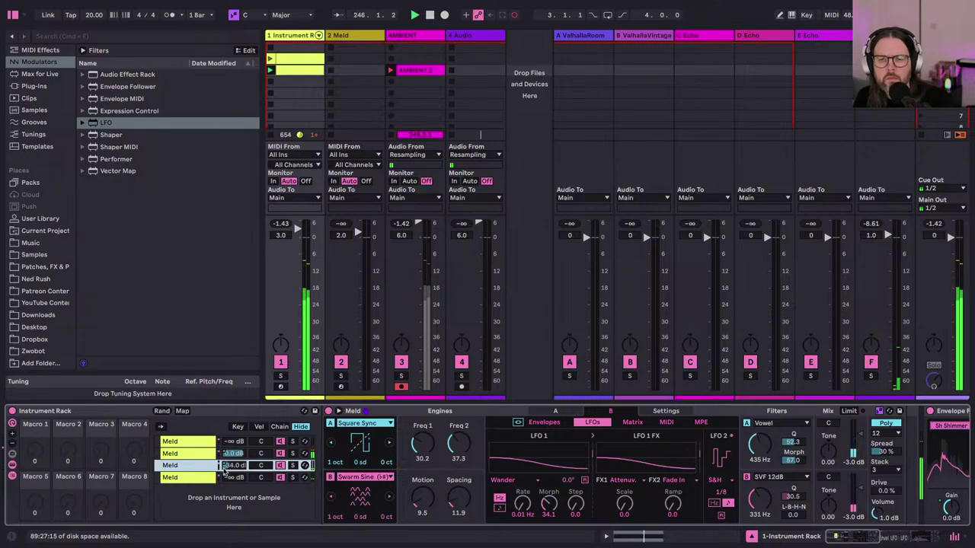
pyautogui.press('Down')
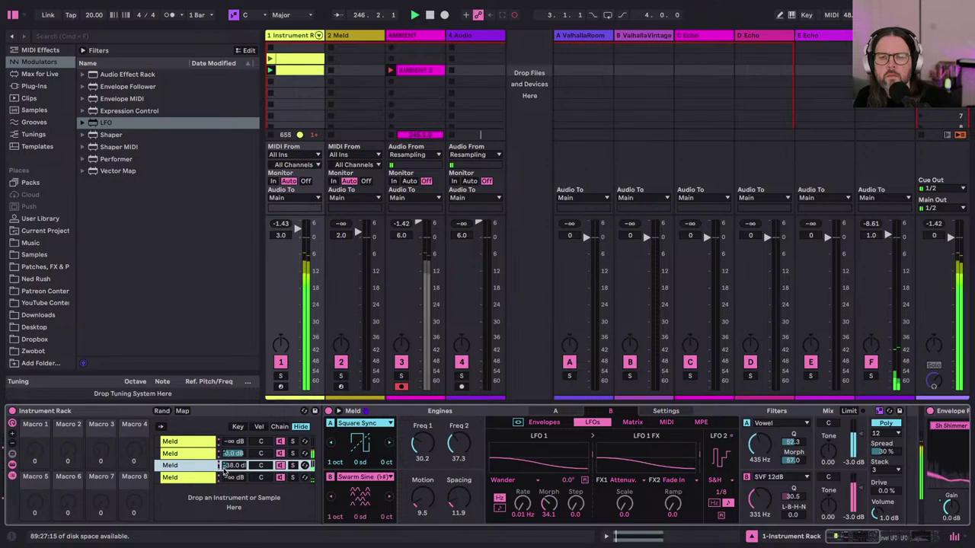
pyautogui.press('Down')
pyautogui.press('Down')
pyautogui.press('Down')
pyautogui.press('Down')
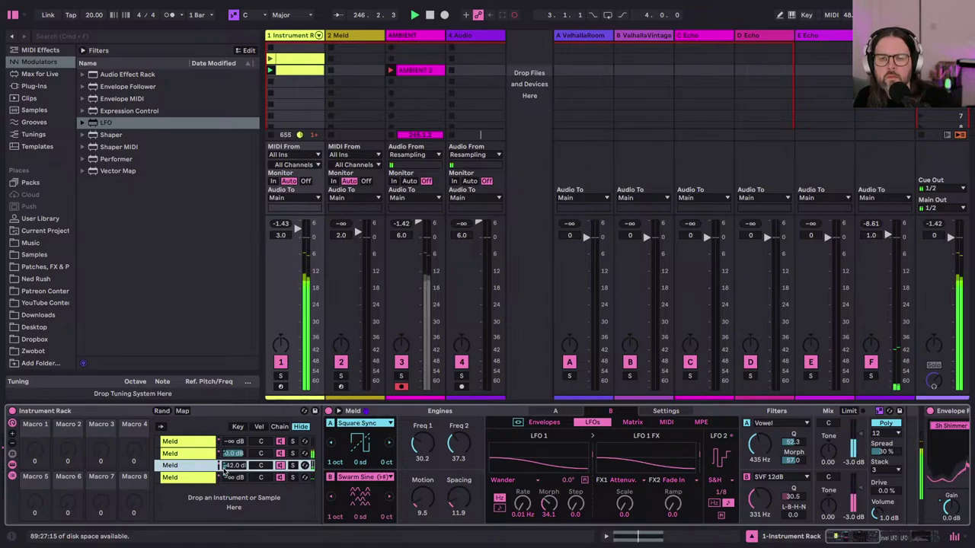
pyautogui.press('Down')
pyautogui.press('Down')
pyautogui.press('Down')
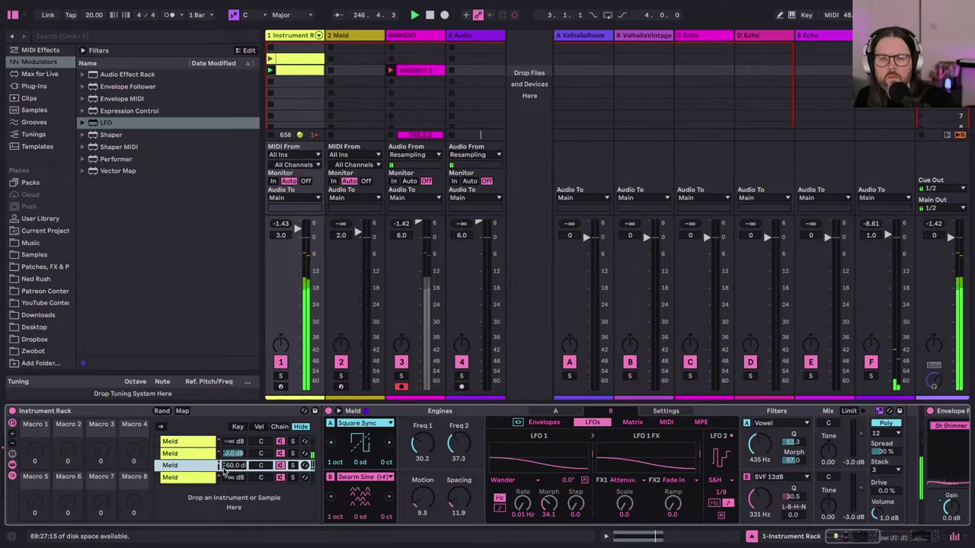
pyautogui.press('Down')
pyautogui.press('Down')
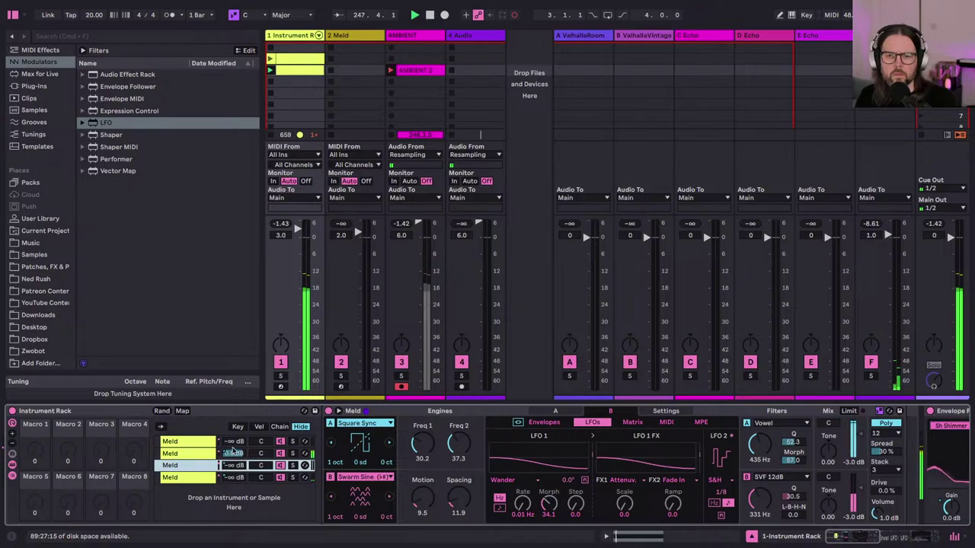
# Step: Lower the second Meld chain's volume to -16.0 dB
pyautogui.click(183, 454)
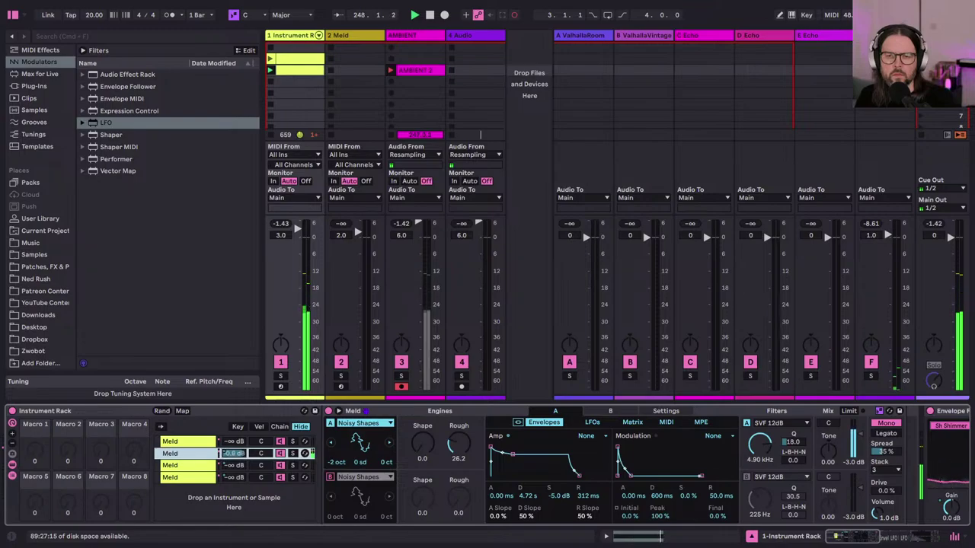
pyautogui.moveTo(233, 453); pyautogui.dragTo(234, 456)
pyautogui.press('Down')
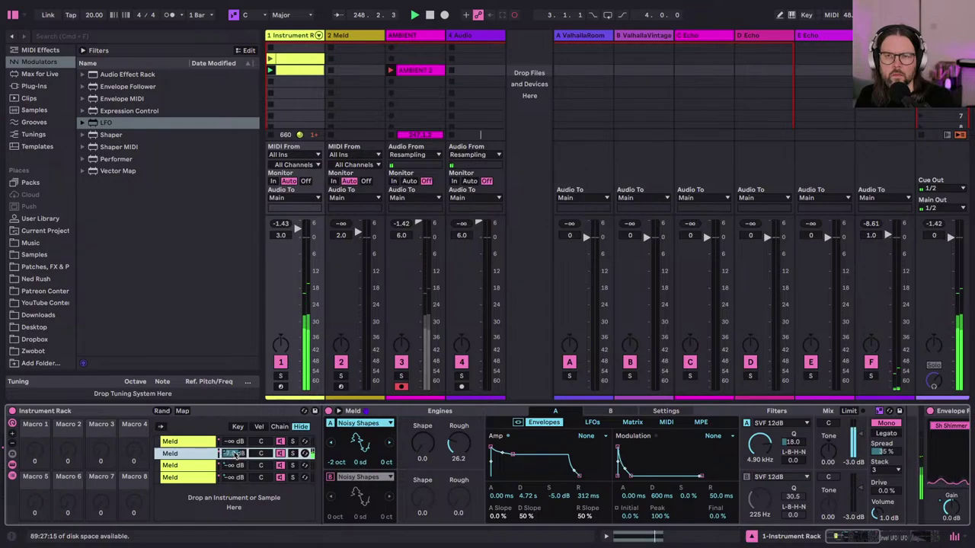
pyautogui.press('Down')
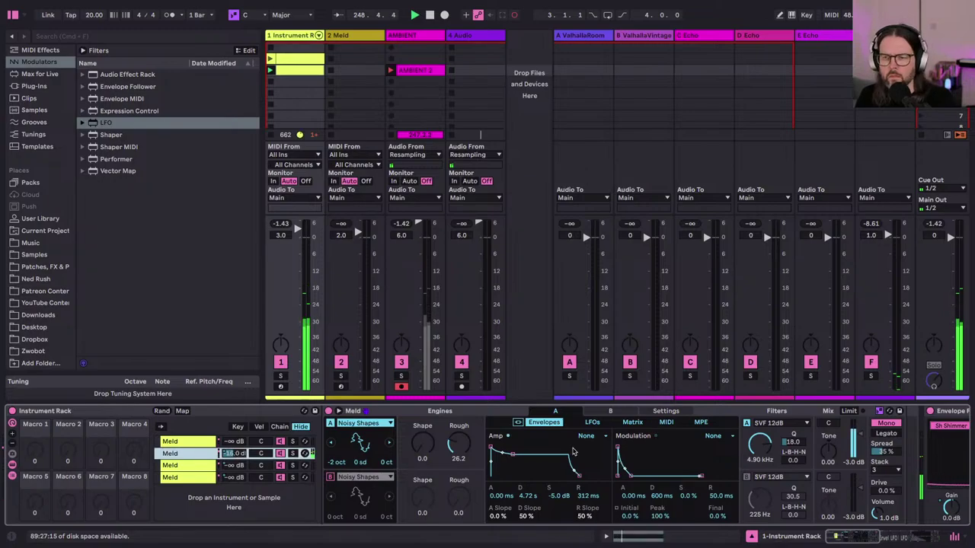
# Step: Set engine A's synced LFO 2 rate to 1 on the second Meld chain
pyautogui.click(592, 422)
pyautogui.click(717, 492)
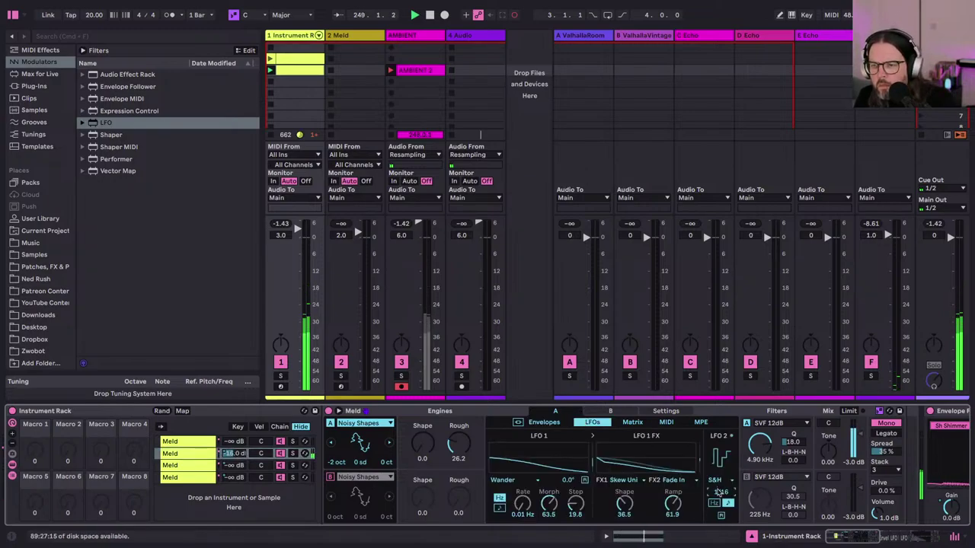
pyautogui.press('Down')
pyautogui.press('Down')
pyautogui.press('Down')
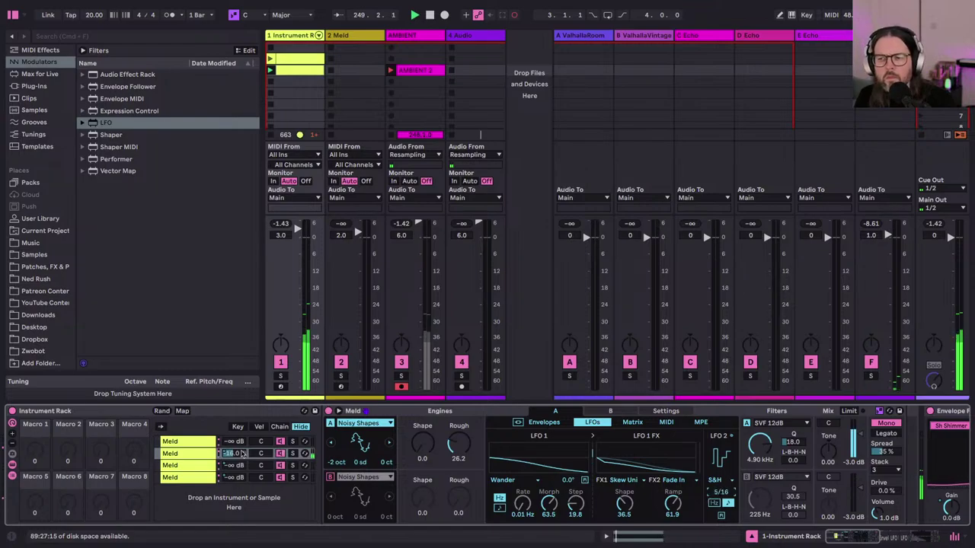
pyautogui.press('Down')
pyautogui.press('Down')
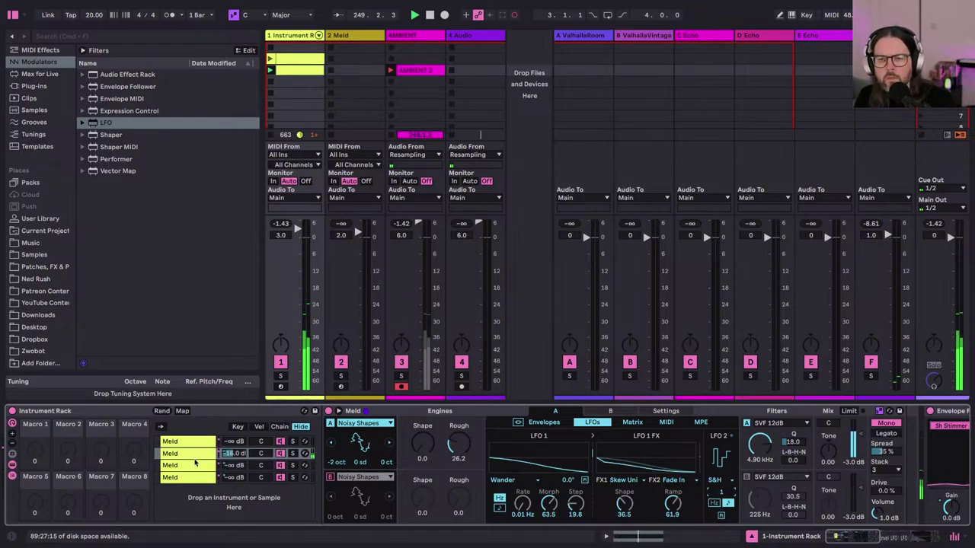
# Step: Gradually fade the second Meld chain's volume all the way down to -inf dB
pyautogui.click(224, 454)
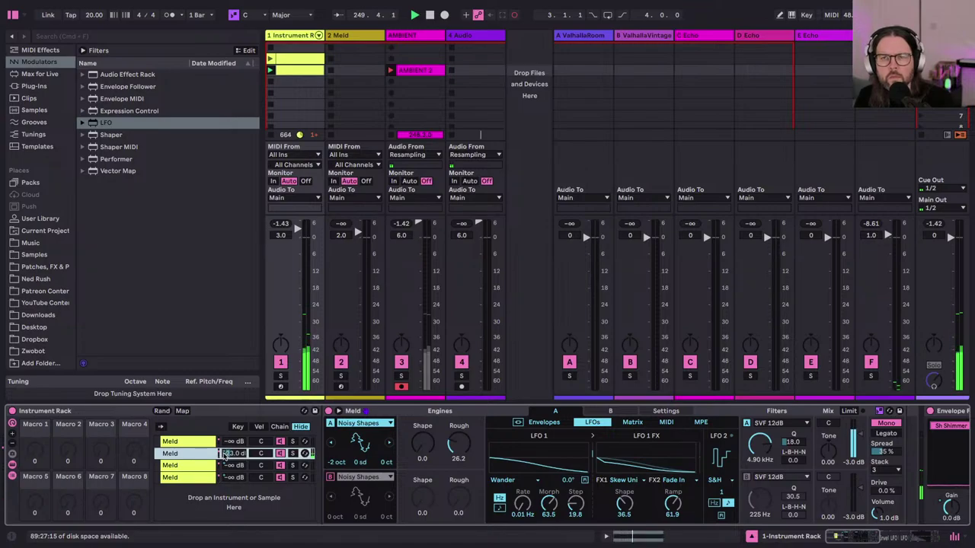
pyautogui.press('Down')
pyautogui.press('Down')
pyautogui.press('Down')
pyautogui.press('Down')
pyautogui.press('Down')
pyautogui.press('Down')
pyautogui.press('Down')
pyautogui.press('Down')
pyautogui.press('Down')
pyautogui.press('Down')
pyautogui.press('Down')
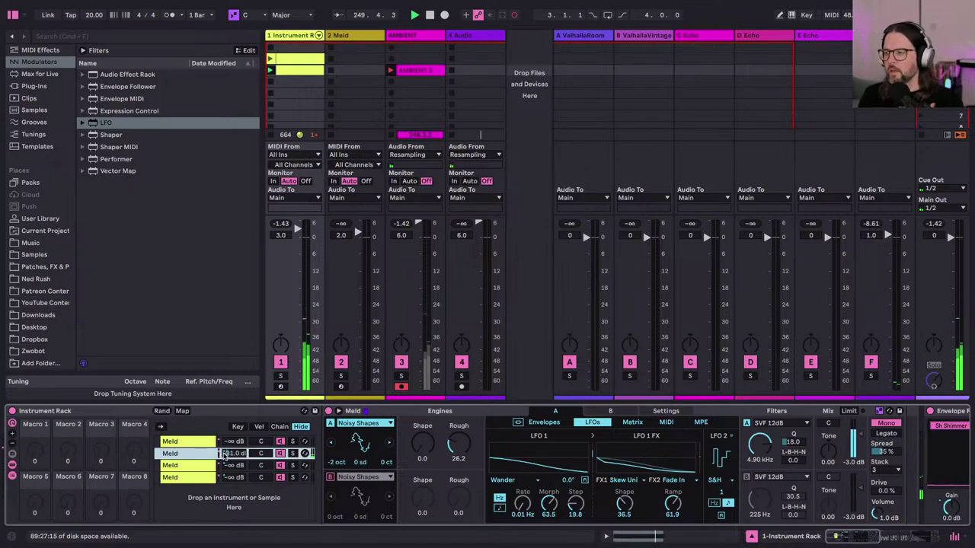
pyautogui.press('Down')
pyautogui.press('Down')
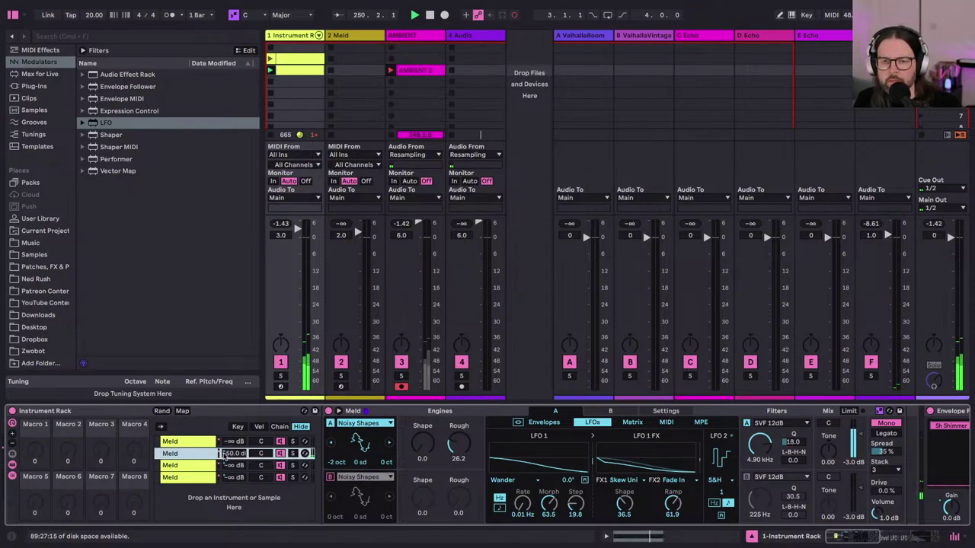
pyautogui.press('Down')
pyautogui.press('Down')
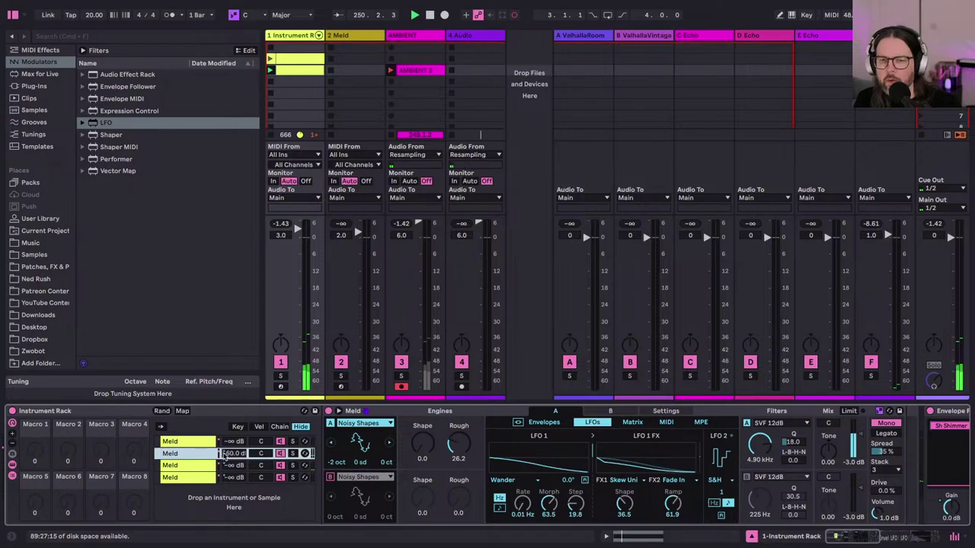
pyautogui.press('Down')
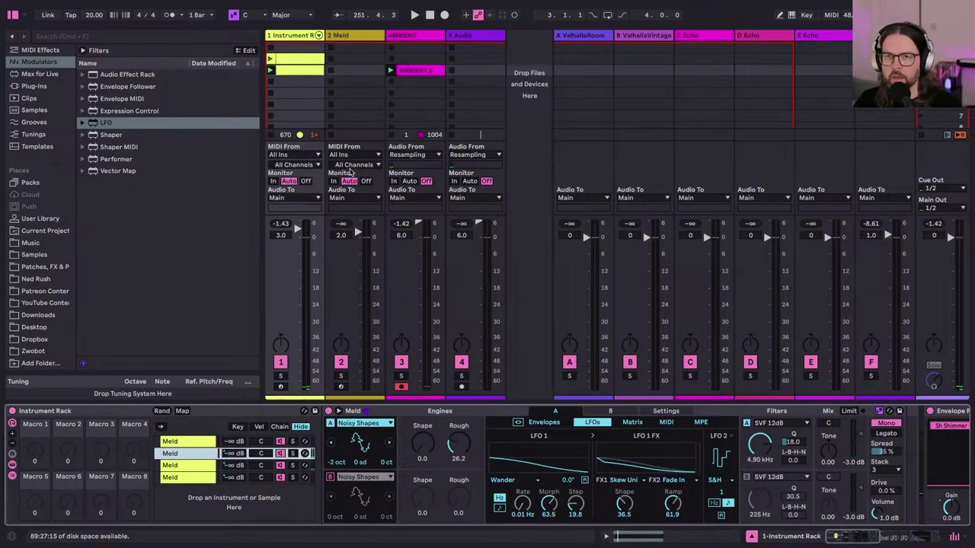
# Step: Hide the tracks' input and output routing, and look over the recorded AMBIENT 2 clip's waveform
pyautogui.press('super+alt+i')
pyautogui.doubleClick(422, 75)
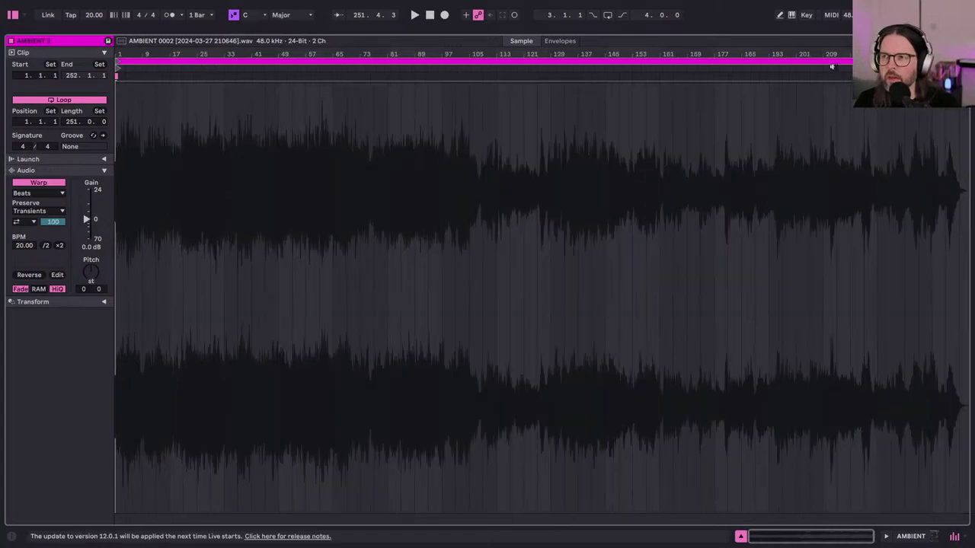
pyautogui.hotkey('shift', 'Tab')
# Step: Play the recorded AMBIENT 2 clip from the start and examine its waveform up close and as a whole
pyautogui.click(402, 36)
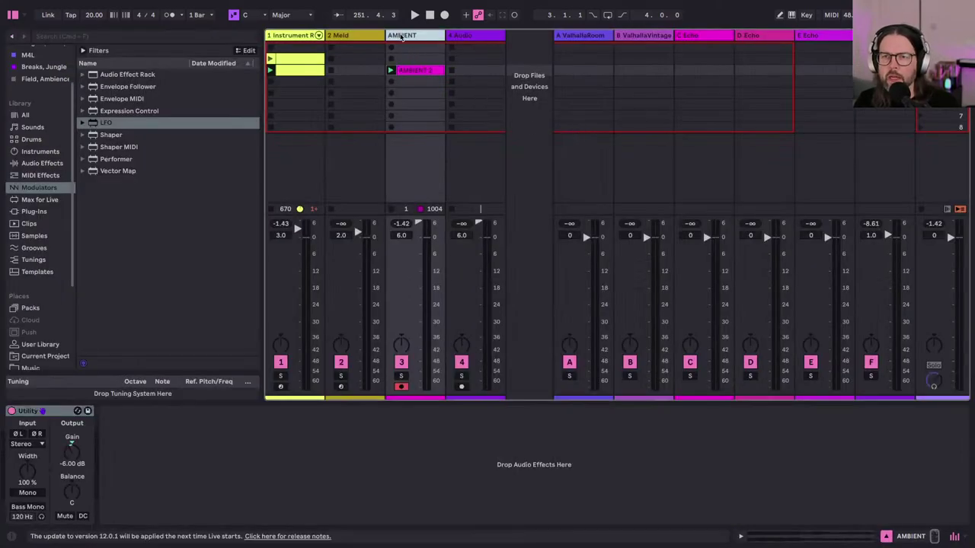
pyautogui.press('space')
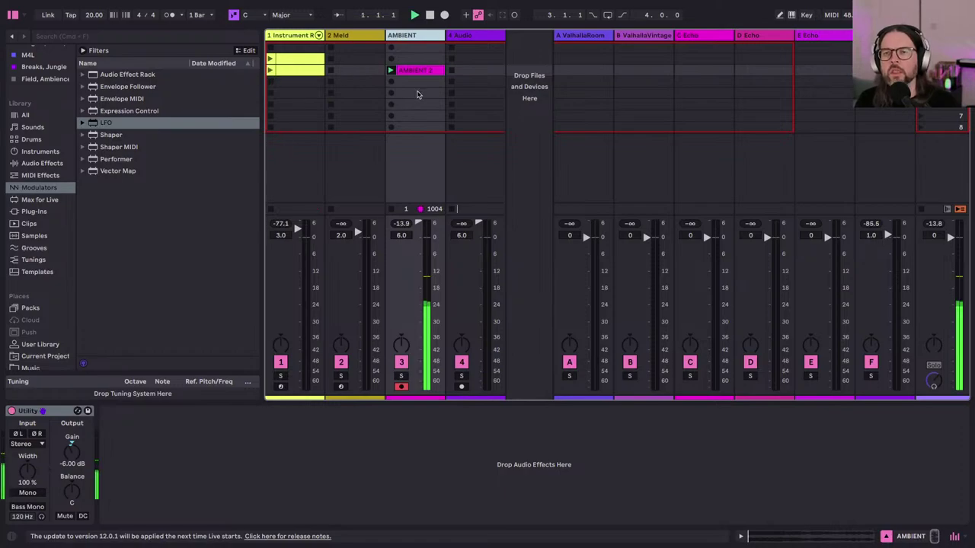
pyautogui.doubleClick(414, 72)
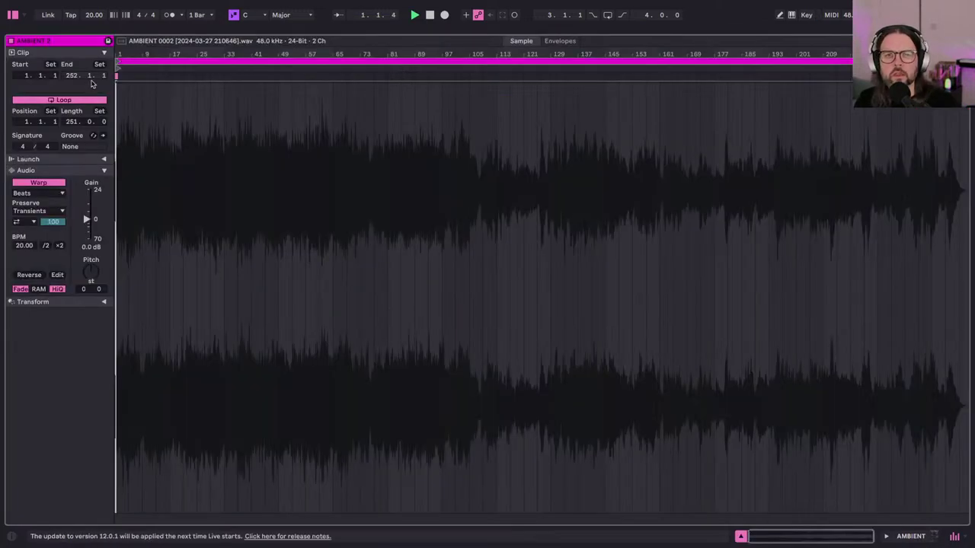
pyautogui.press('+')
pyautogui.press('+')
pyautogui.press('+')
pyautogui.press('+')
pyautogui.press('+')
pyautogui.press('+')
pyautogui.press('+')
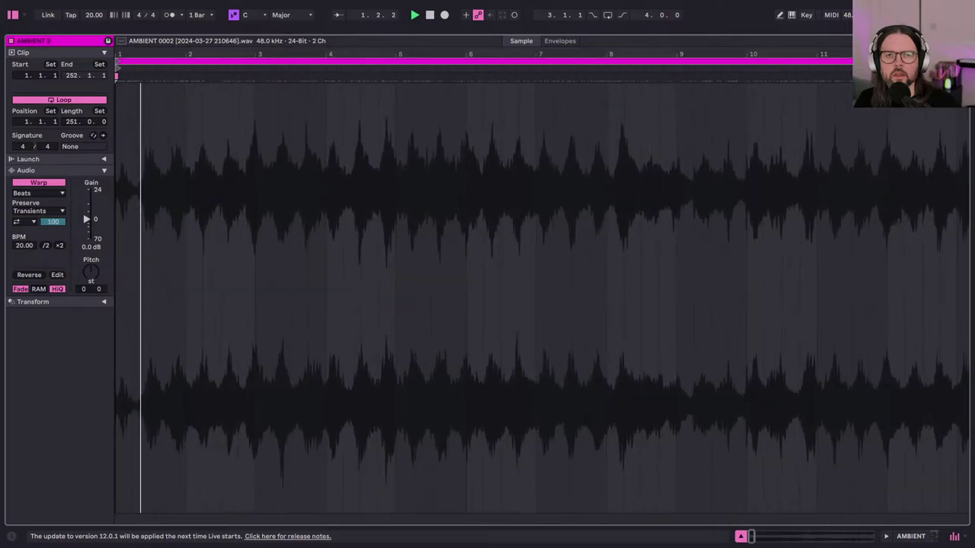
pyautogui.press('-')
pyautogui.press('-')
pyautogui.press('-')
pyautogui.press('-')
pyautogui.press('-')
pyautogui.press('-')
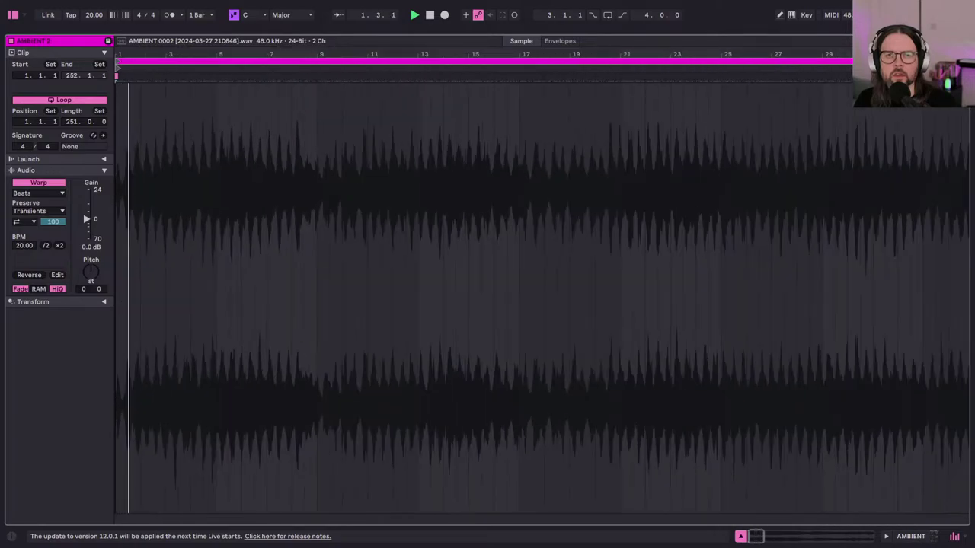
pyautogui.press('-')
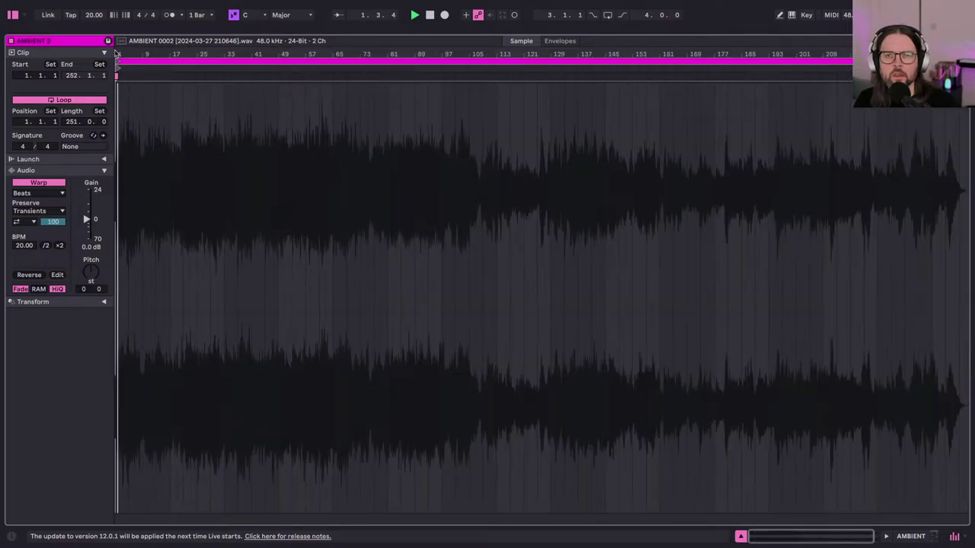
# Step: Turn off Warp for the AMBIENT 2 clip and place it at the start of the AMBIENT track in the Arrangement
pyautogui.click(34, 183)
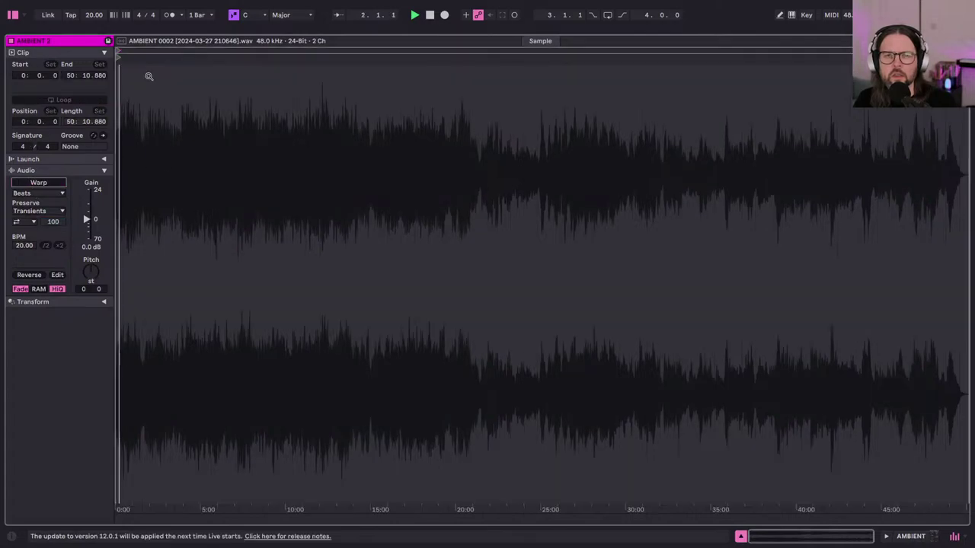
pyautogui.hotkey('shift', 'Tab')
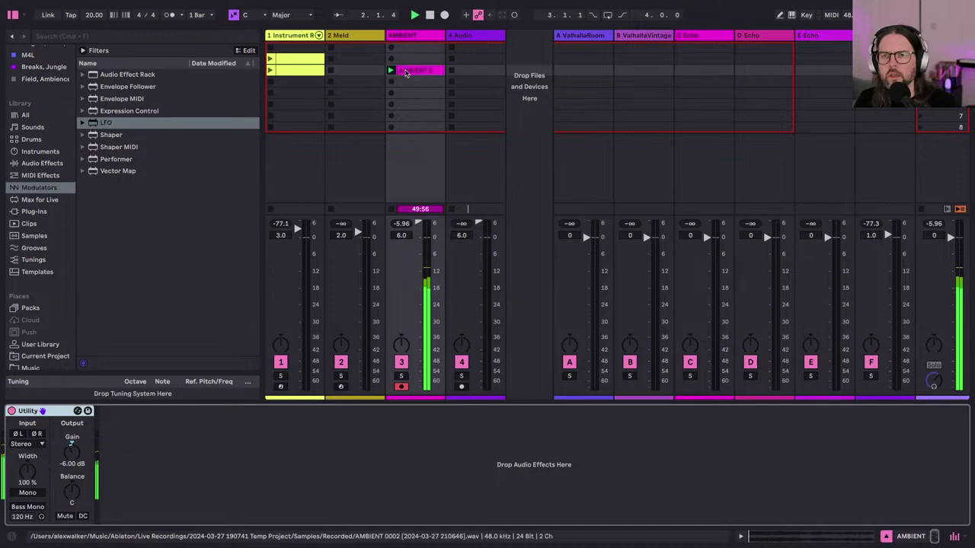
pyautogui.moveTo(404, 70); pyautogui.dragTo(264, 201)
pyautogui.press('Tab')
pyautogui.press('Tab')
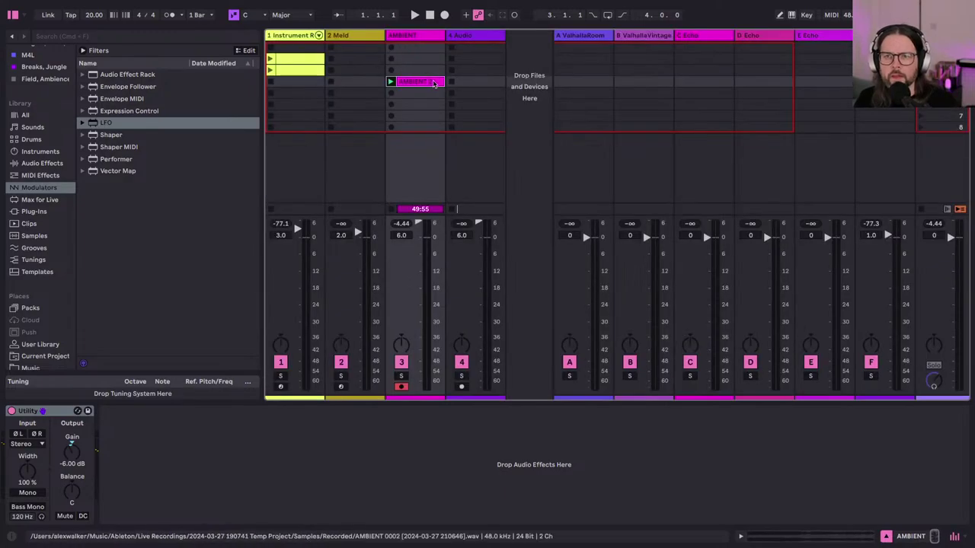
pyautogui.moveTo(430, 82); pyautogui.dragTo(267, 184)
pyautogui.press('Tab')
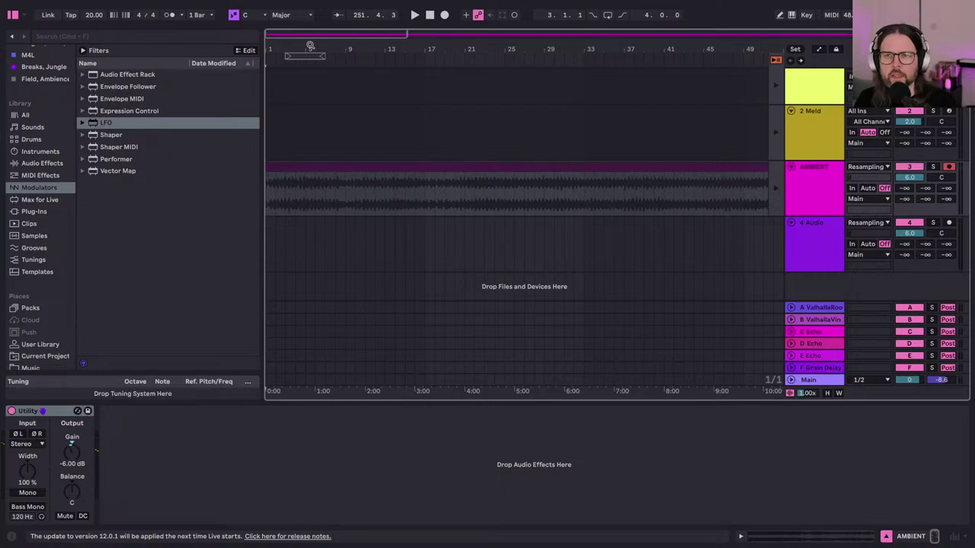
# Step: Return playback to the Arrangement and check the tail of the AMBIENT 2 clip
pyautogui.moveTo(310, 46); pyautogui.dragTo(310, 15)
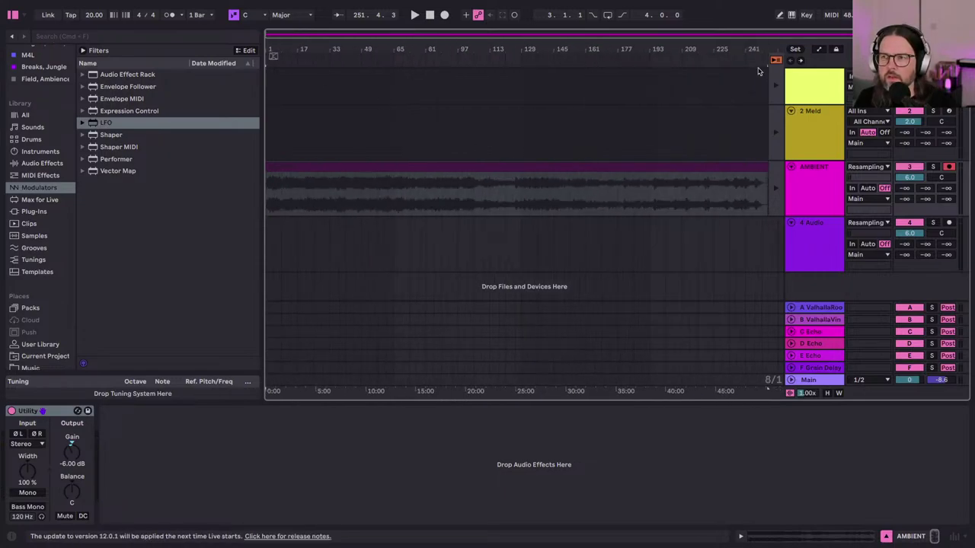
pyautogui.click(776, 60)
pyautogui.moveTo(763, 49); pyautogui.dragTo(752, 101)
pyautogui.hscroll(4, 657, 188)
pyautogui.scroll(-1, 536, 283)
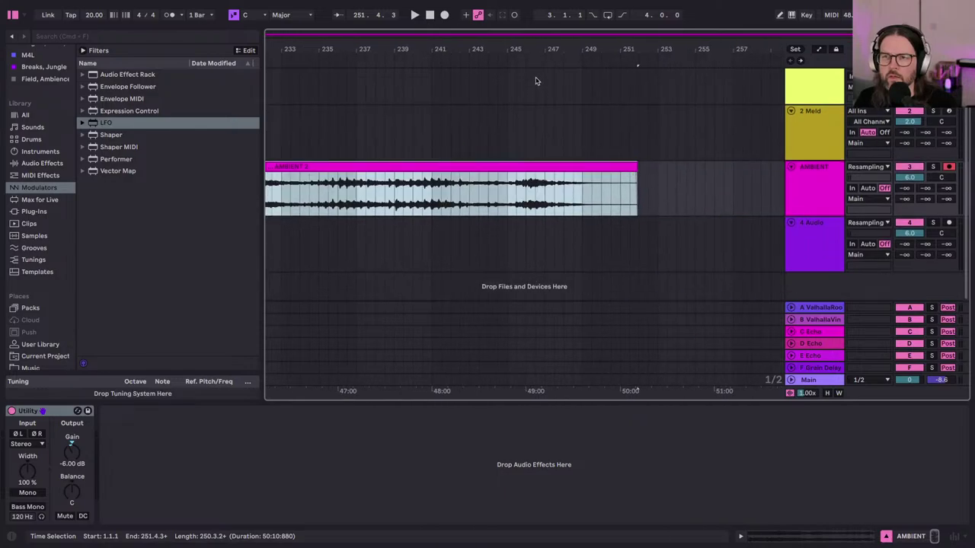
pyautogui.moveTo(538, 49); pyautogui.dragTo(537, 16)
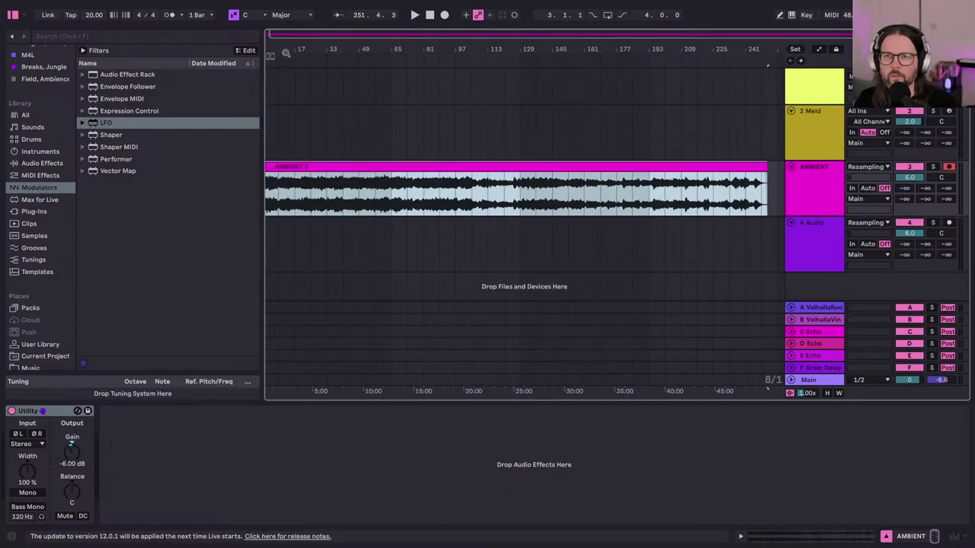
# Step: Add a fade-in to the AMBIENT 2 clip reaching to about beat 2 of bar 3, playing it from the start
pyautogui.moveTo(270, 44); pyautogui.dragTo(275, 100)
pyautogui.moveTo(272, 42); pyautogui.dragTo(268, 90)
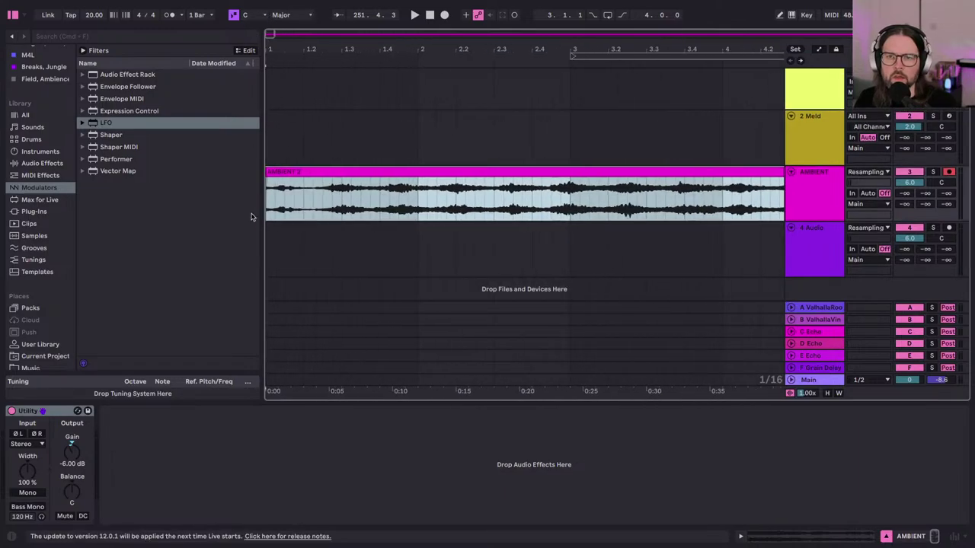
pyautogui.moveTo(267, 176); pyautogui.dragTo(569, 184)
pyautogui.press('space')
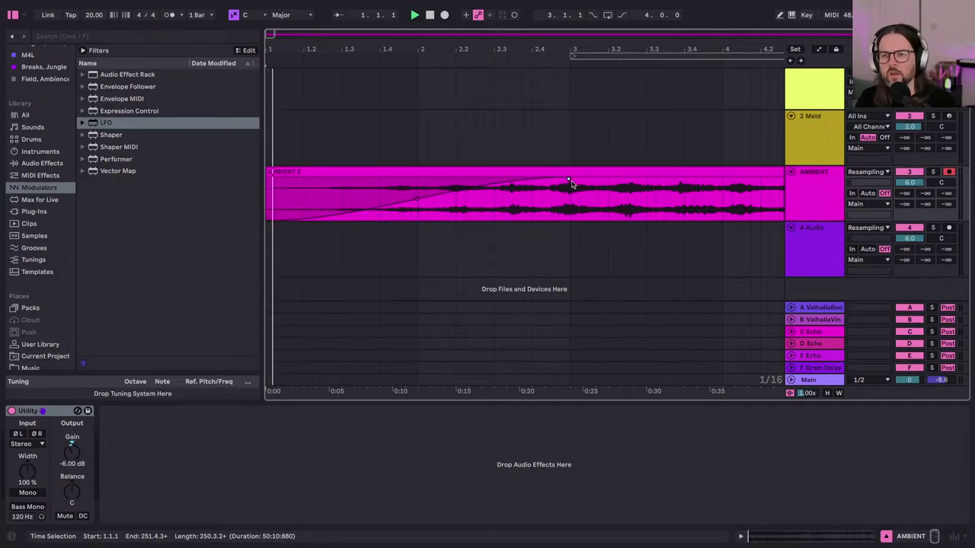
pyautogui.moveTo(568, 182); pyautogui.dragTo(605, 183)
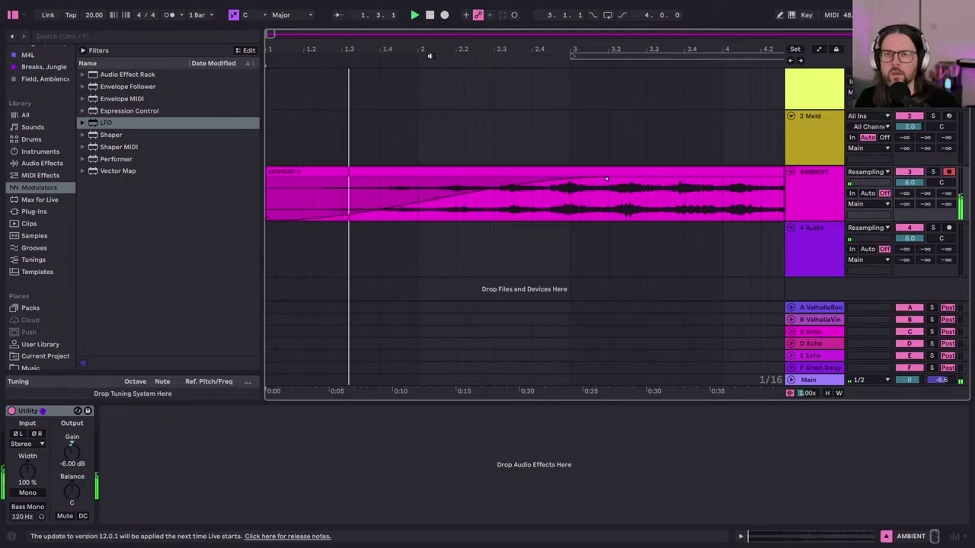
# Step: Hide the browser, fit the whole AMBIENT 2 clip to the window width, and make the AMBIENT track taller
pyautogui.moveTo(427, 49); pyautogui.dragTo(426, 3)
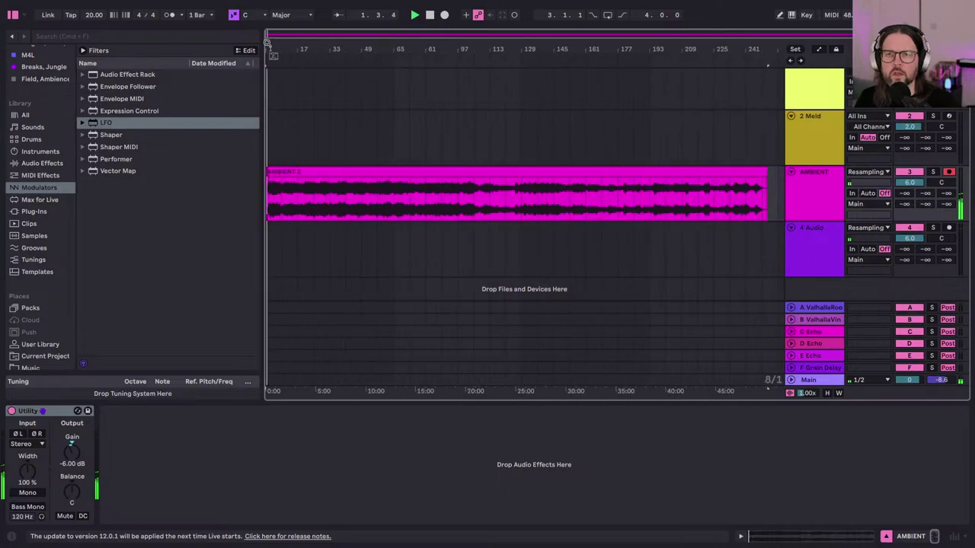
pyautogui.click(12, 15)
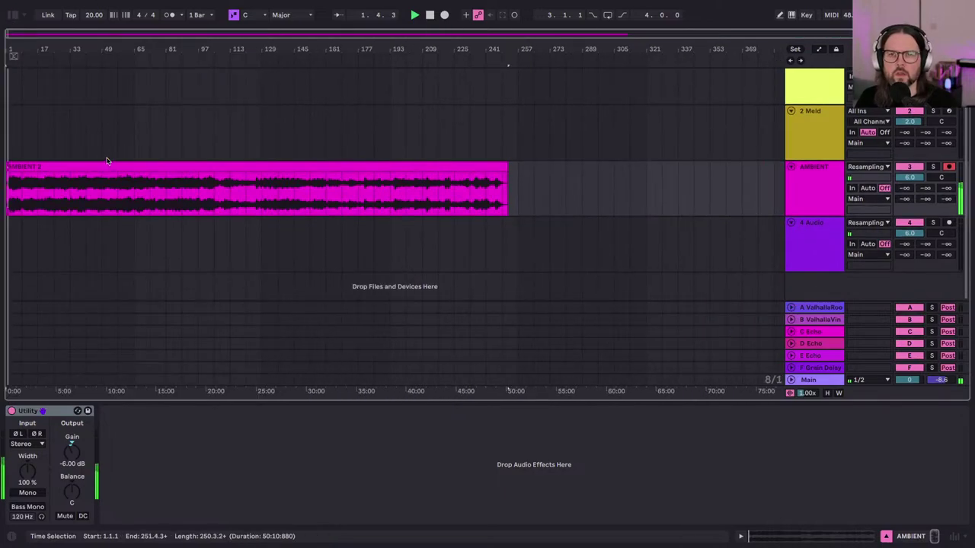
pyautogui.press('z')
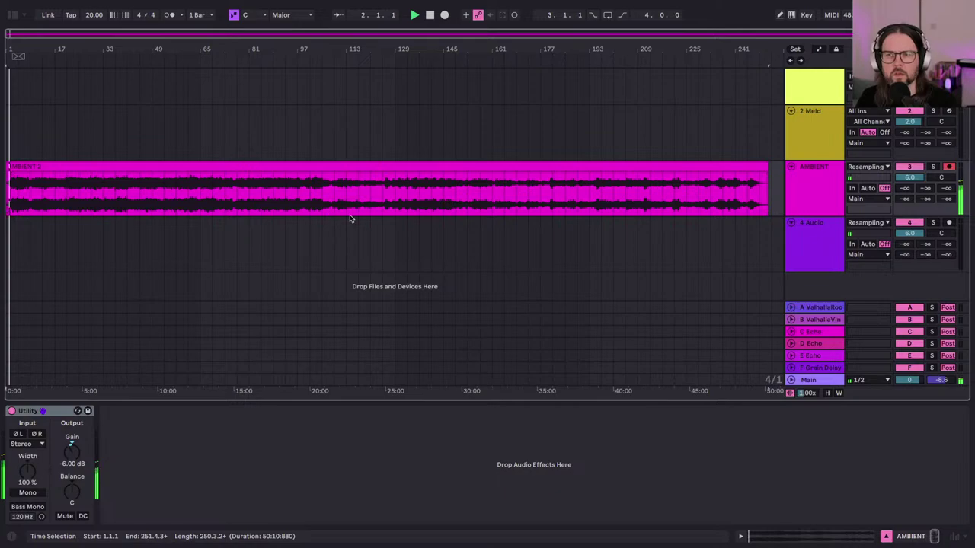
pyautogui.moveTo(800, 213); pyautogui.dragTo(805, 271)
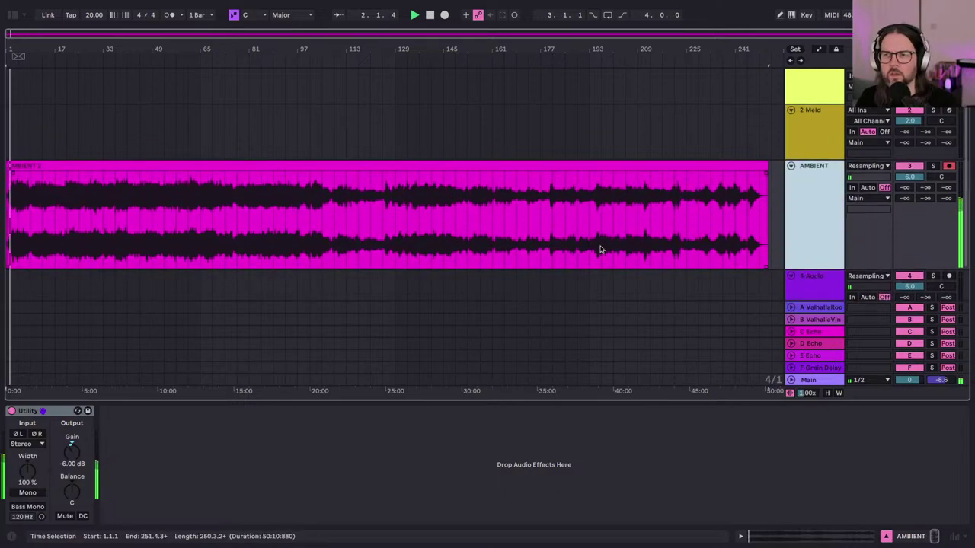
pyautogui.scroll(-2, 601, 248)
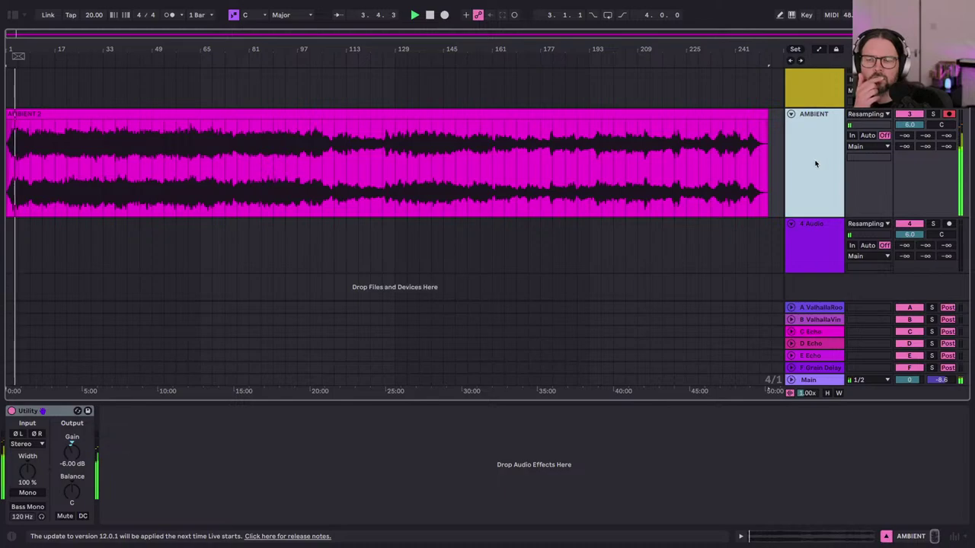
# Step: Listen to the recording from just past the 20-minute mark, stopping playback and resetting it to the start
pyautogui.click(319, 56)
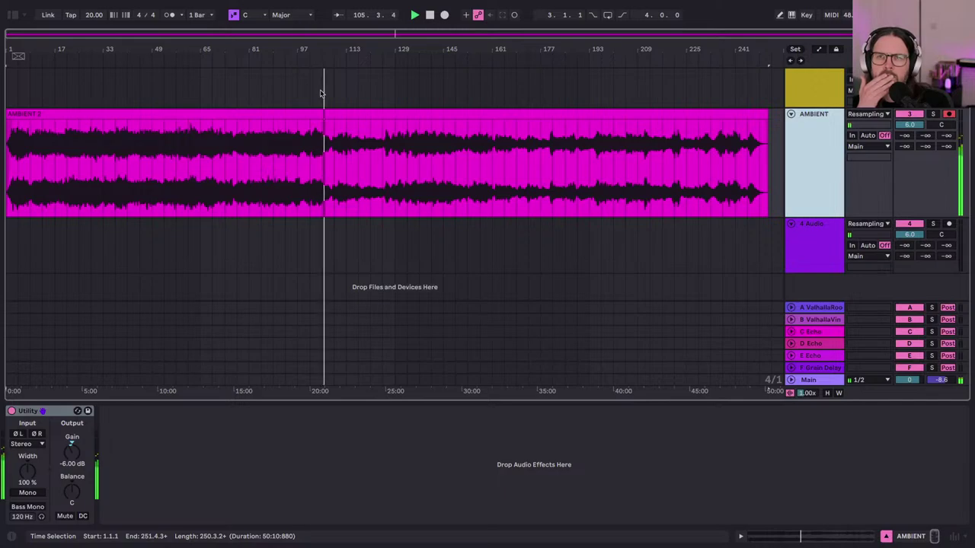
pyautogui.press('space')
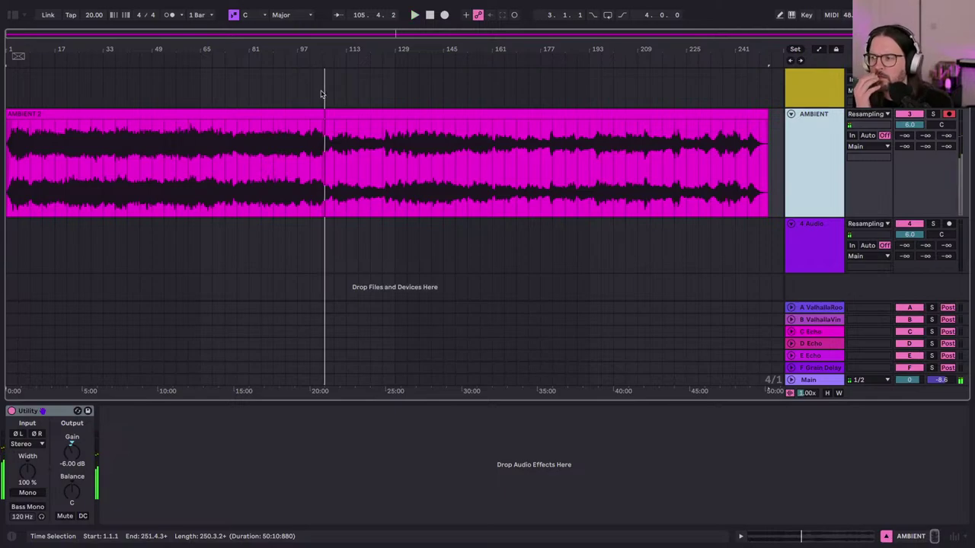
pyautogui.moveTo(281, 51); pyautogui.dragTo(279, 49)
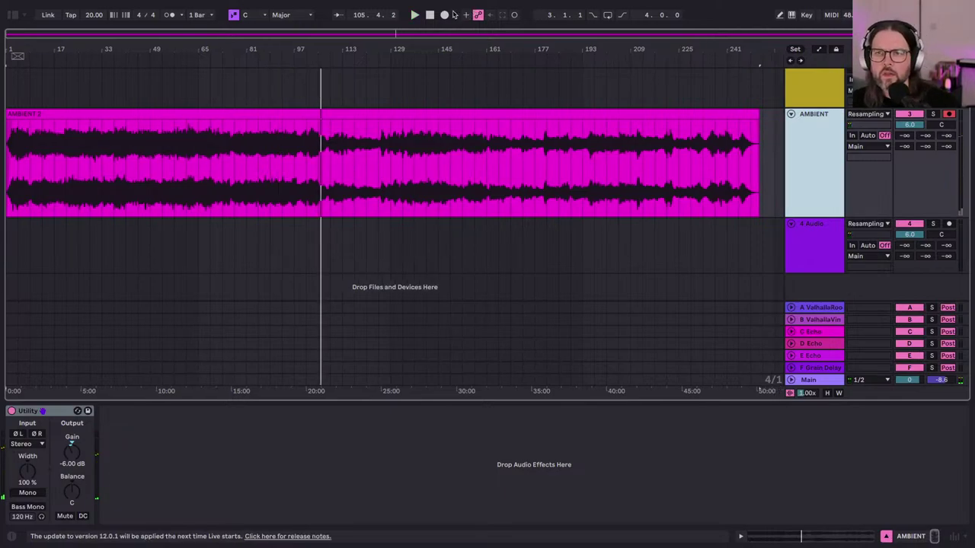
pyautogui.click(431, 16)
# Step: Save the Live Set as "240327_Annihilation 20" in the 1. Splurge folder
pyautogui.click(54, 6)
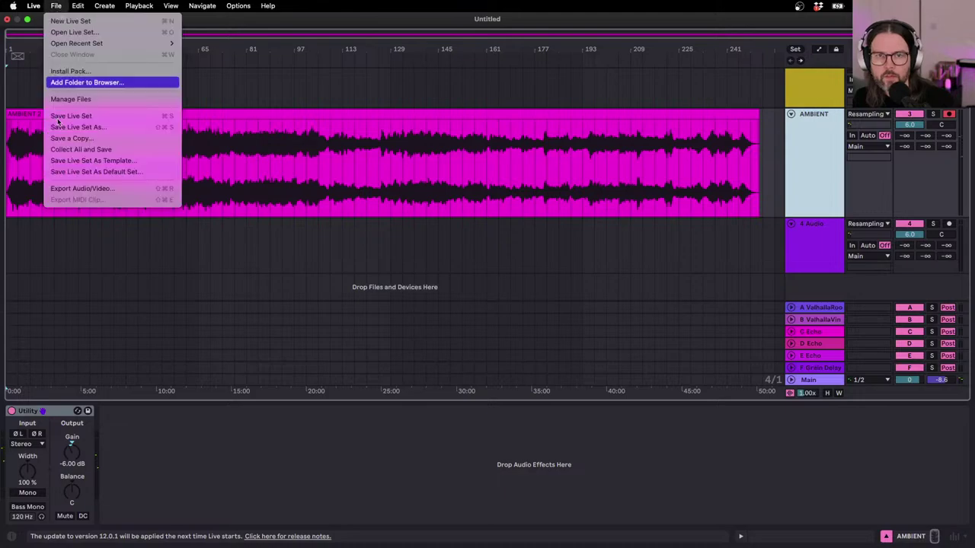
pyautogui.click(316, 207)
pyautogui.press('super+s')
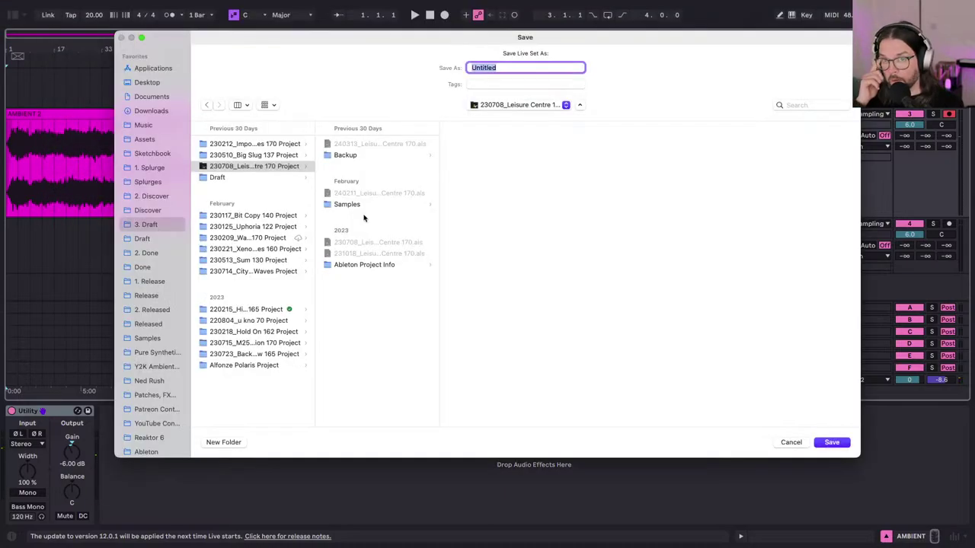
pyautogui.click(148, 168)
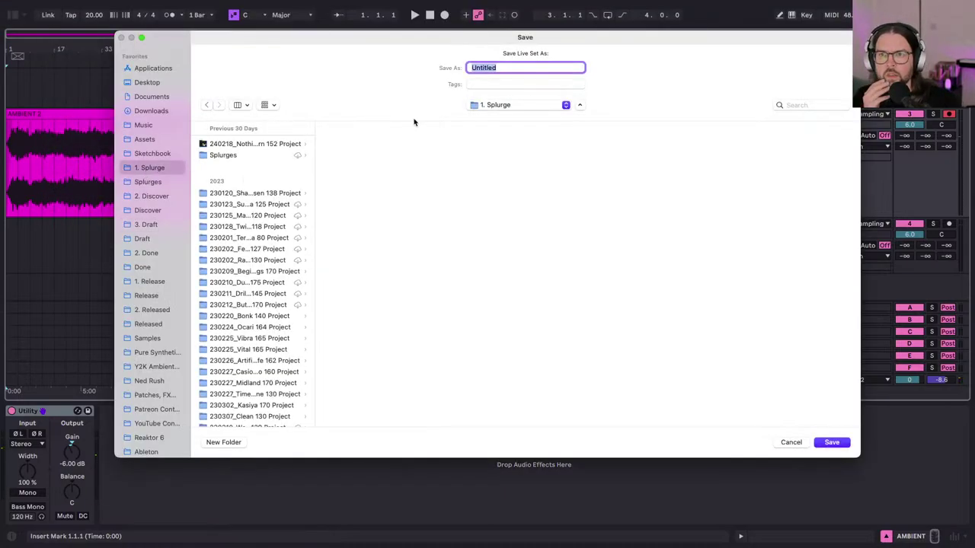
pyautogui.write('240327_Generative Ambient')
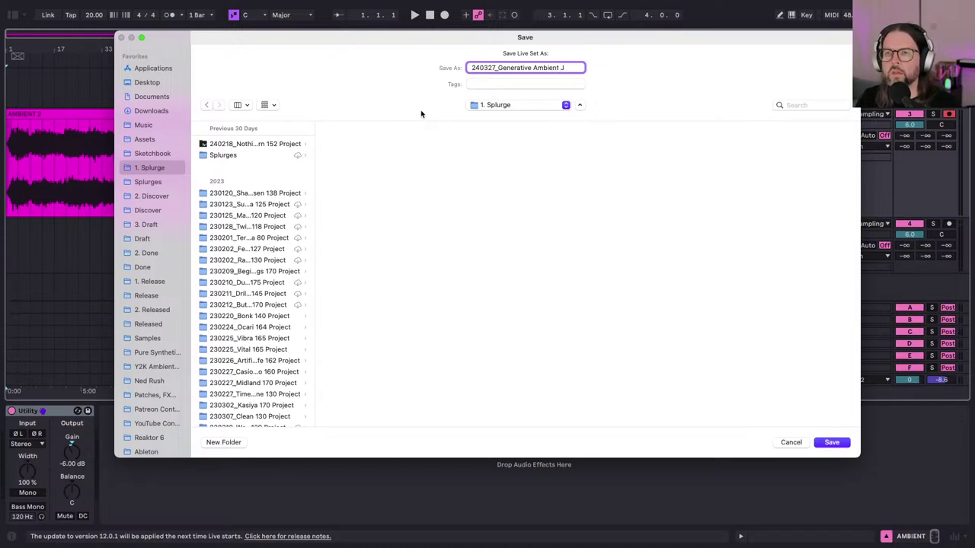
pyautogui.moveTo(560, 68); pyautogui.dragTo(499, 67)
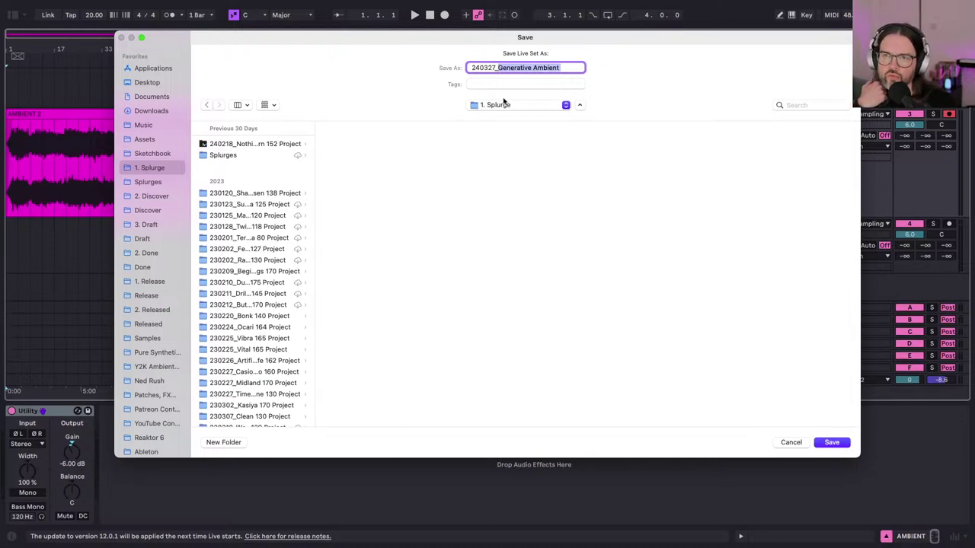
pyautogui.write('ation 20')
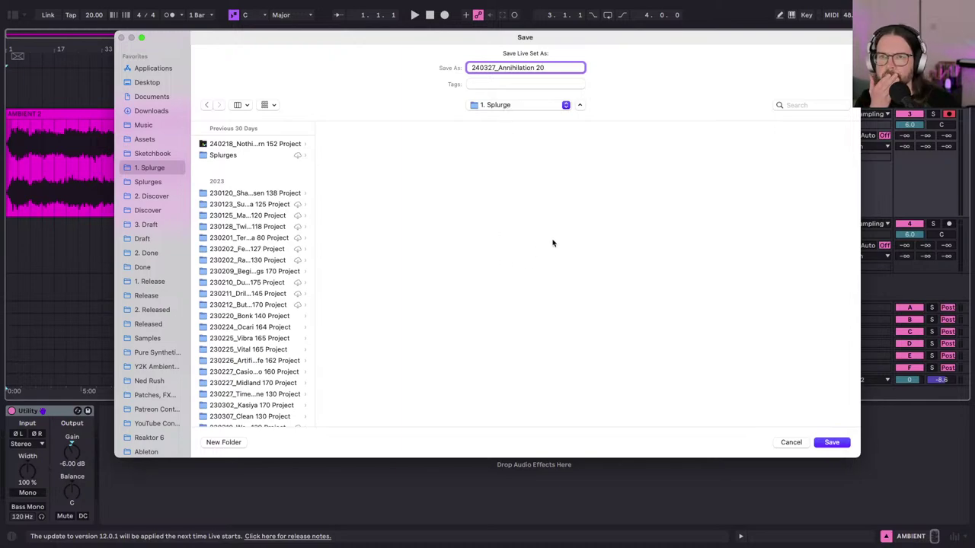
pyautogui.click(831, 442)
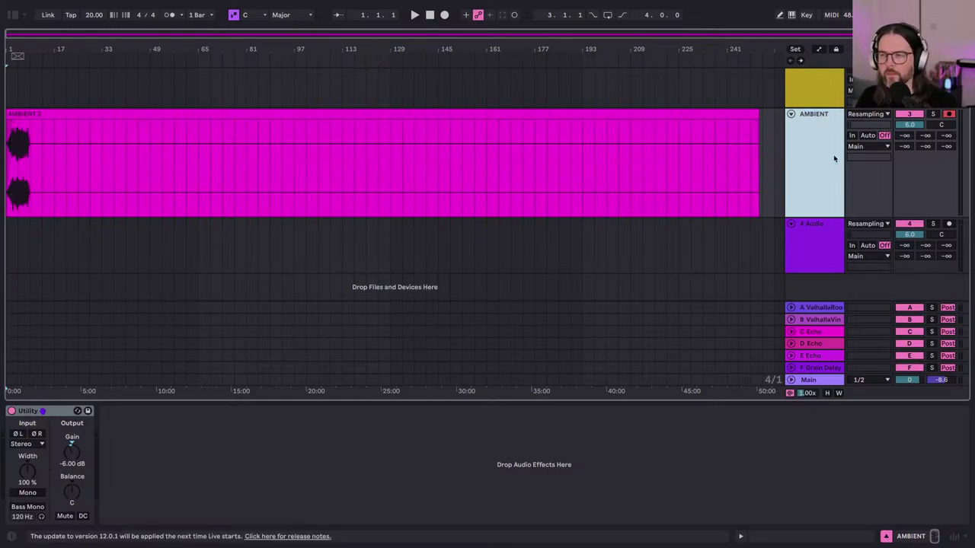
# Step: Hide the browser in Session View and check the devices on the A ValhallaRoom return track
pyautogui.scroll(3, 818, 185)
pyautogui.scroll(-2, 803, 148)
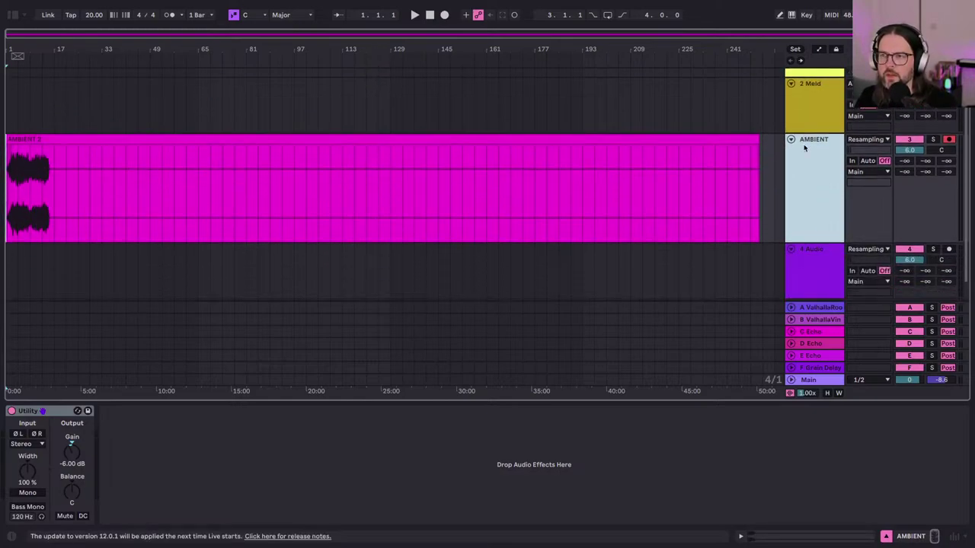
pyautogui.scroll(-1, 803, 147)
pyautogui.press('Tab')
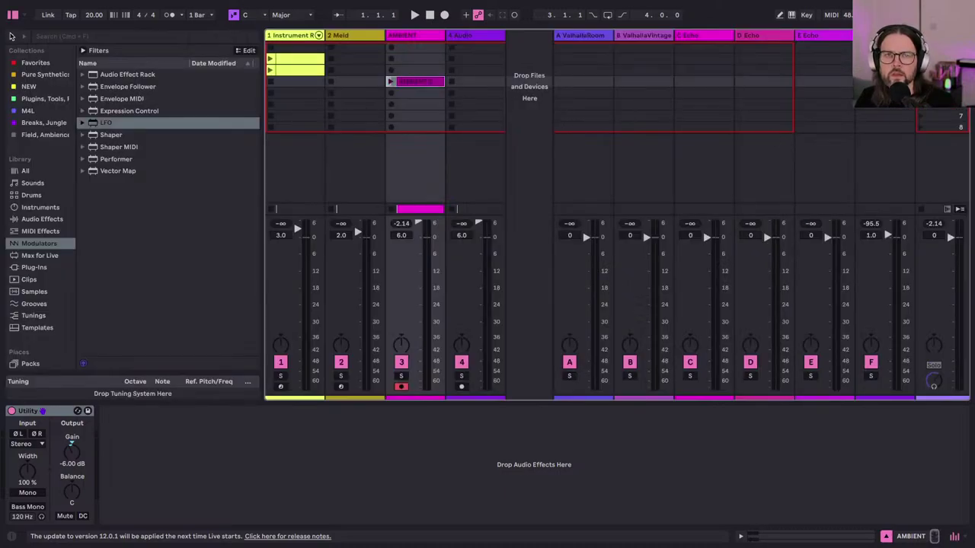
pyautogui.click(13, 16)
pyautogui.click(588, 36)
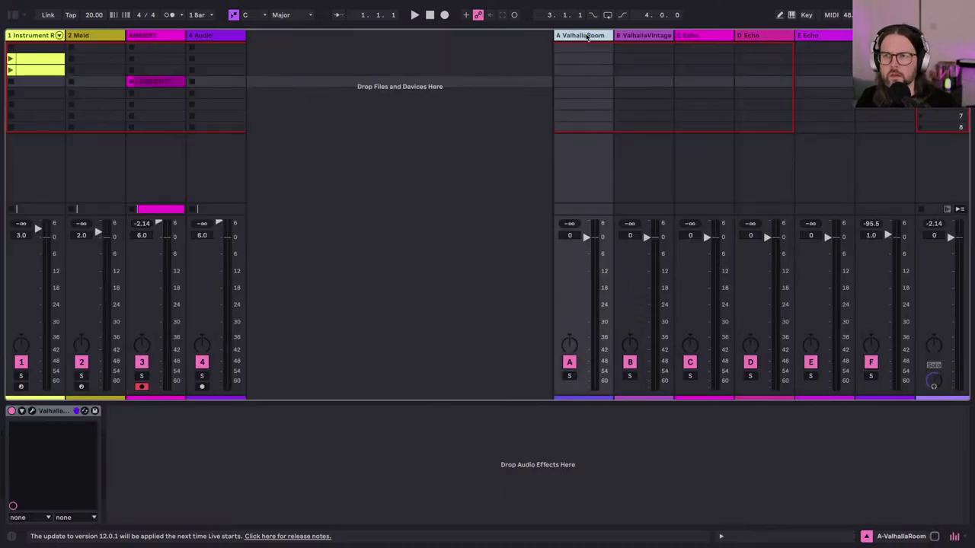
pyautogui.press('Tab')
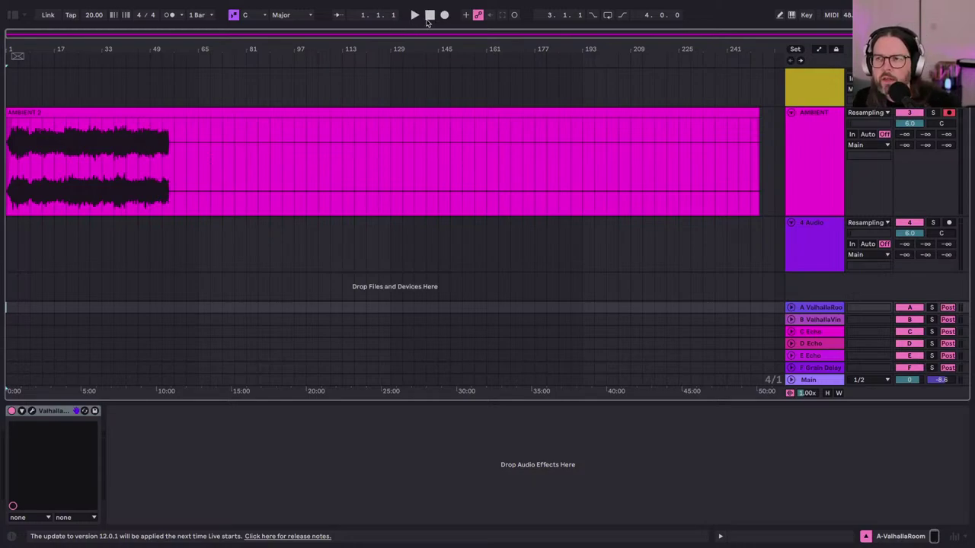
# Step: Check the effect chains on the AMBIENT track and the Main track, ending in the Arrangement
pyautogui.click(812, 164)
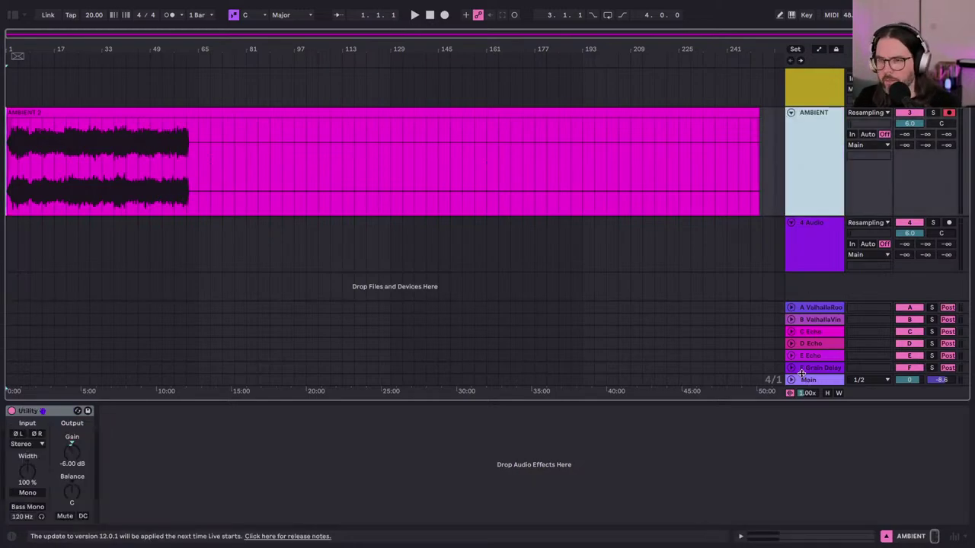
pyautogui.press('Tab')
pyautogui.click(942, 35)
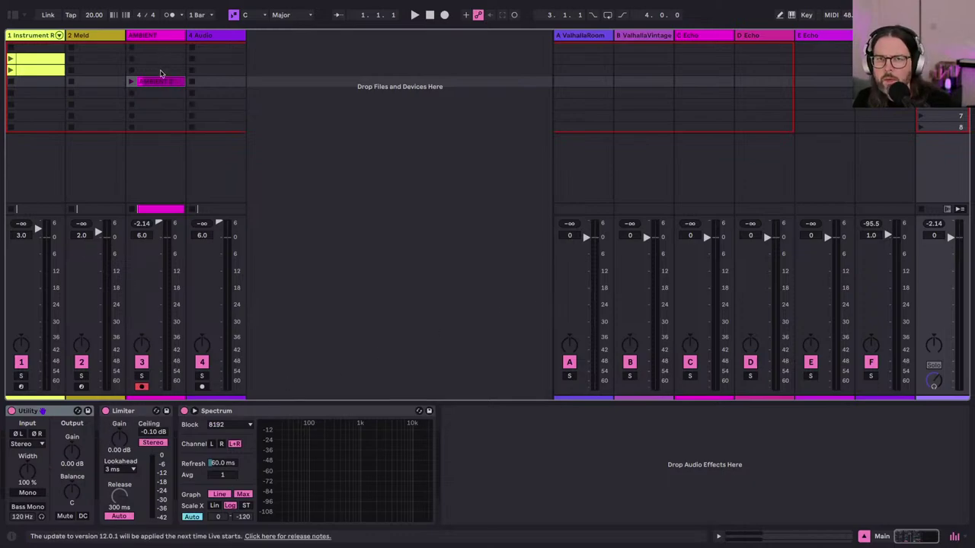
pyautogui.press('Tab')
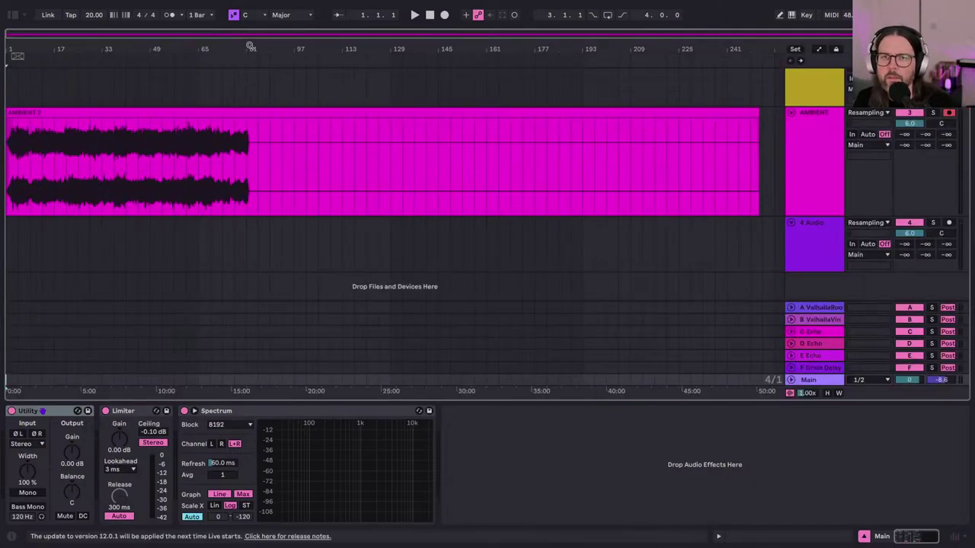
# Step: Set up an audio export of the Main track with Normalize and PCM encoding on and MP3 encoding off
pyautogui.click(56, 6)
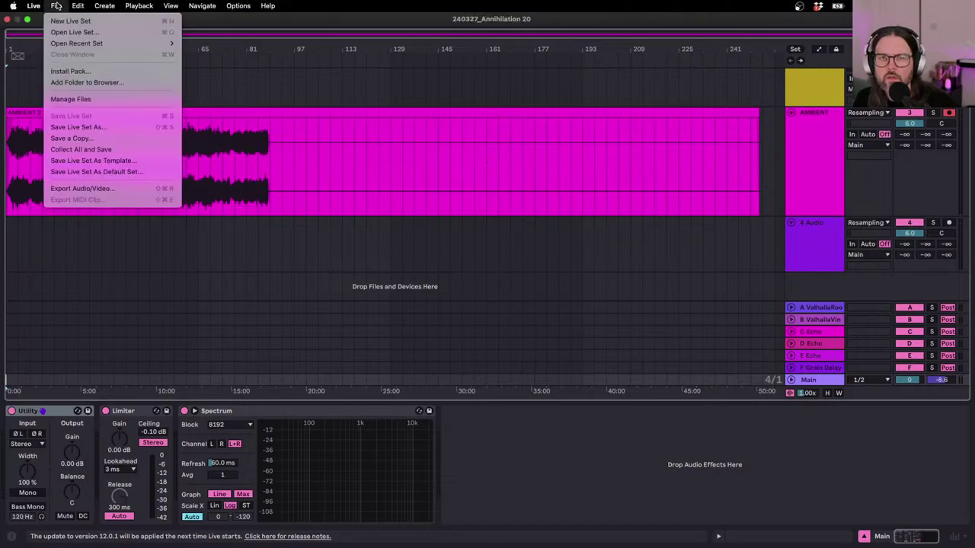
pyautogui.click(76, 188)
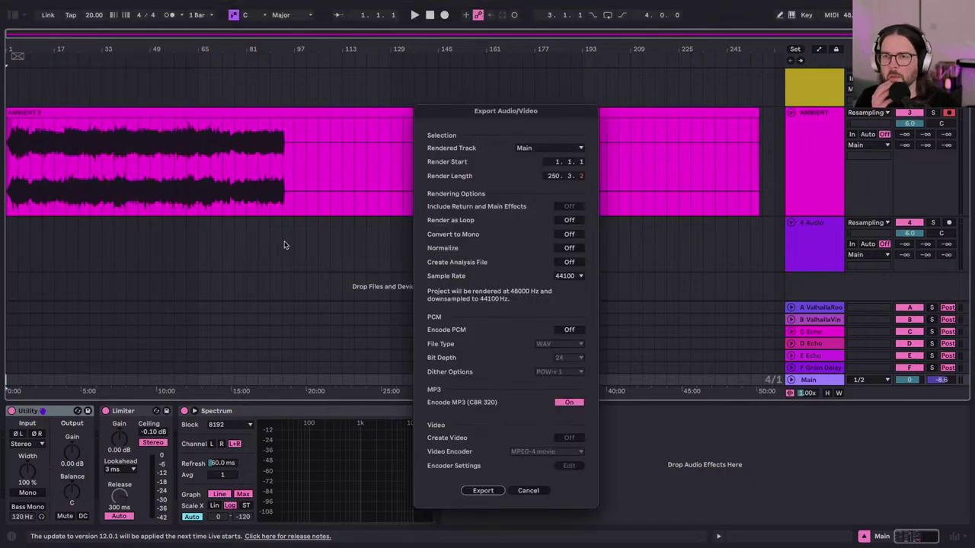
pyautogui.moveTo(514, 88); pyautogui.dragTo(543, 66)
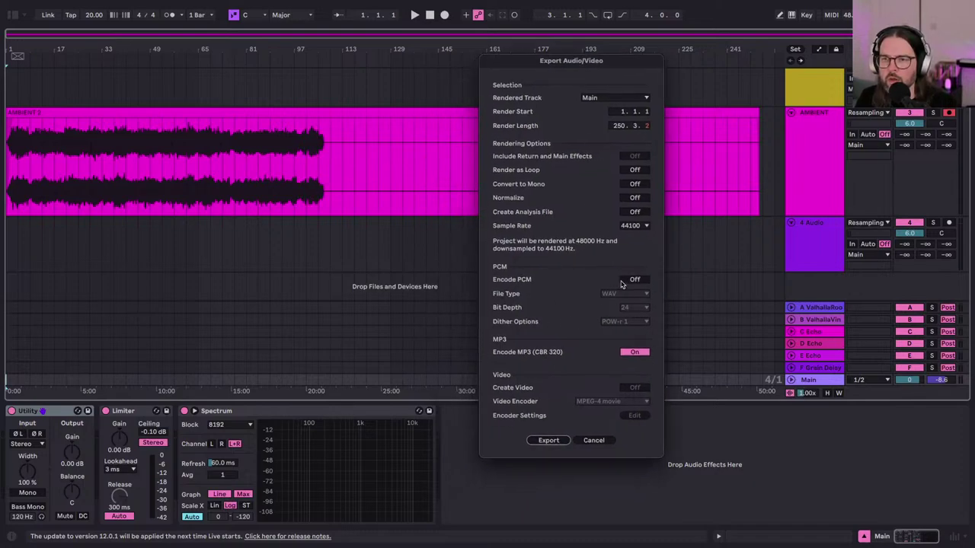
pyautogui.click(634, 197)
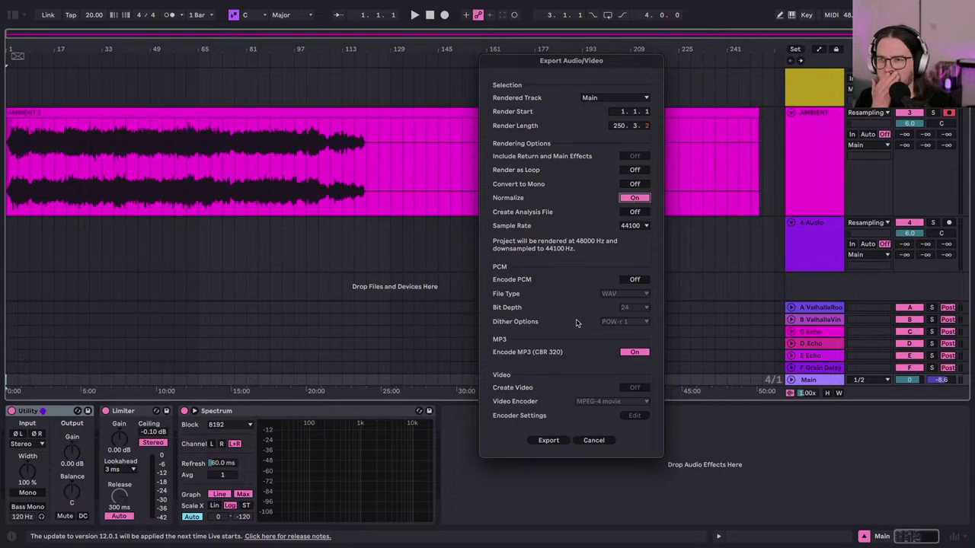
pyautogui.click(633, 282)
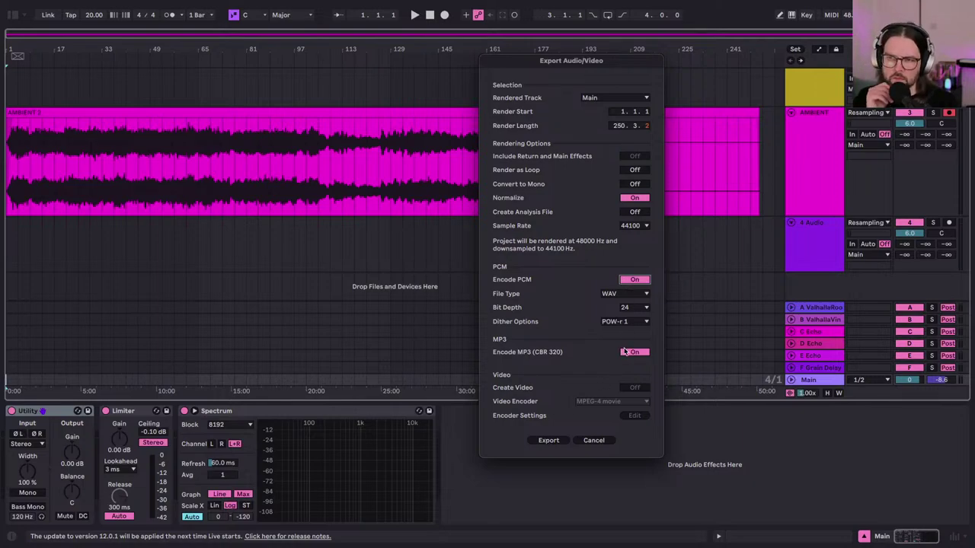
pyautogui.click(624, 352)
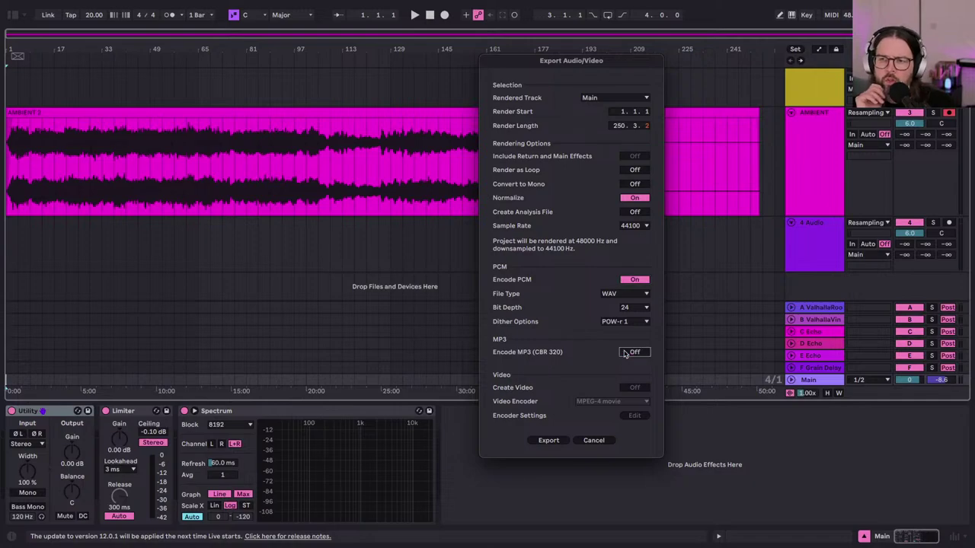
# Step: Export the audio as "240327_Annihilation 20" into the Splurges folder
pyautogui.click(547, 440)
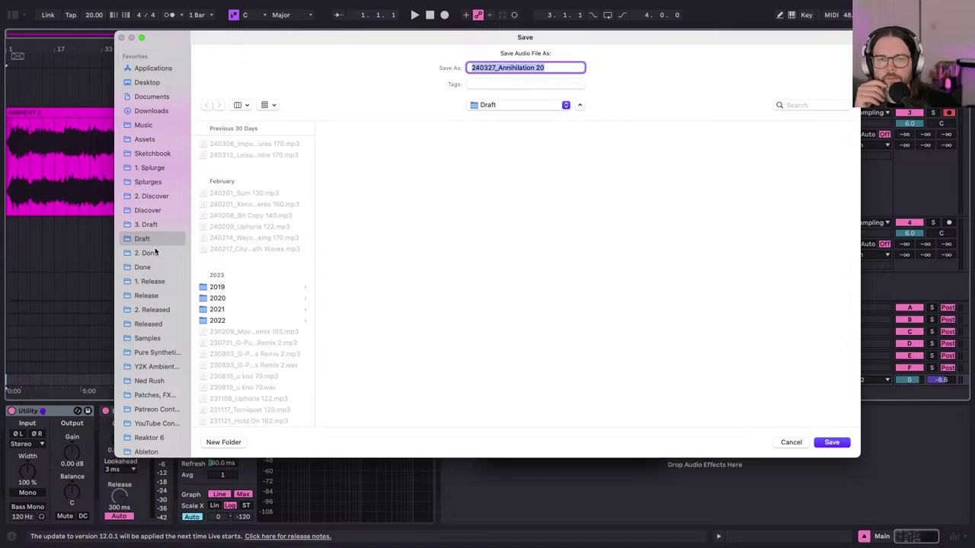
pyautogui.click(151, 168)
pyautogui.click(149, 182)
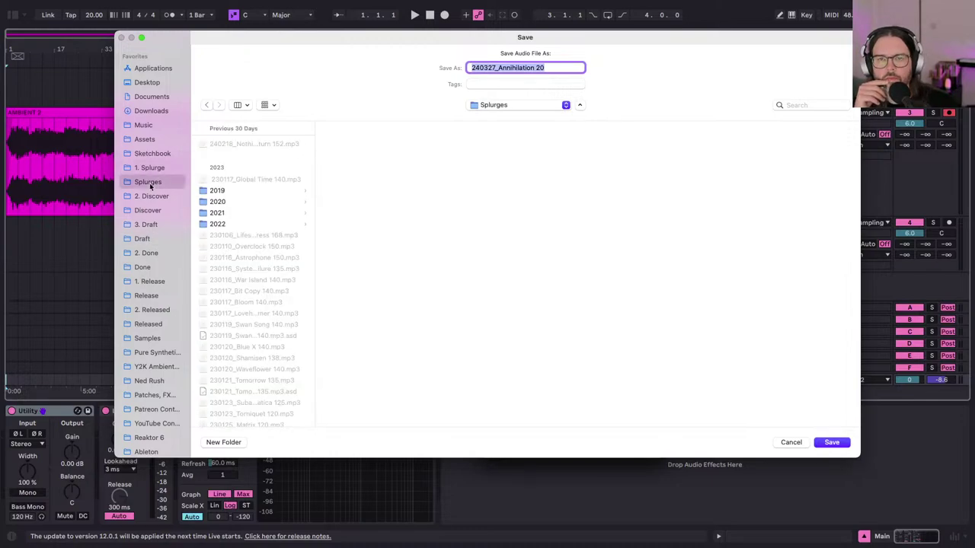
pyautogui.click(829, 441)
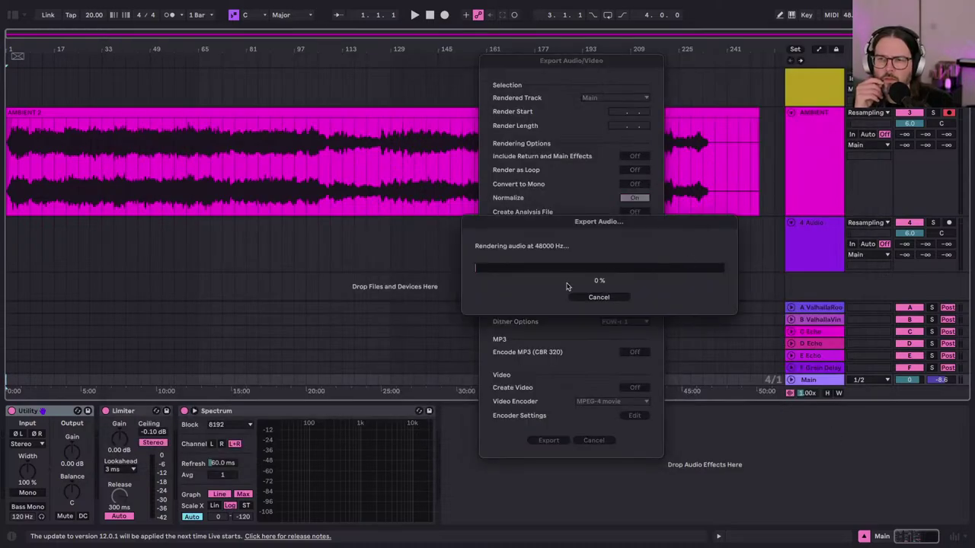